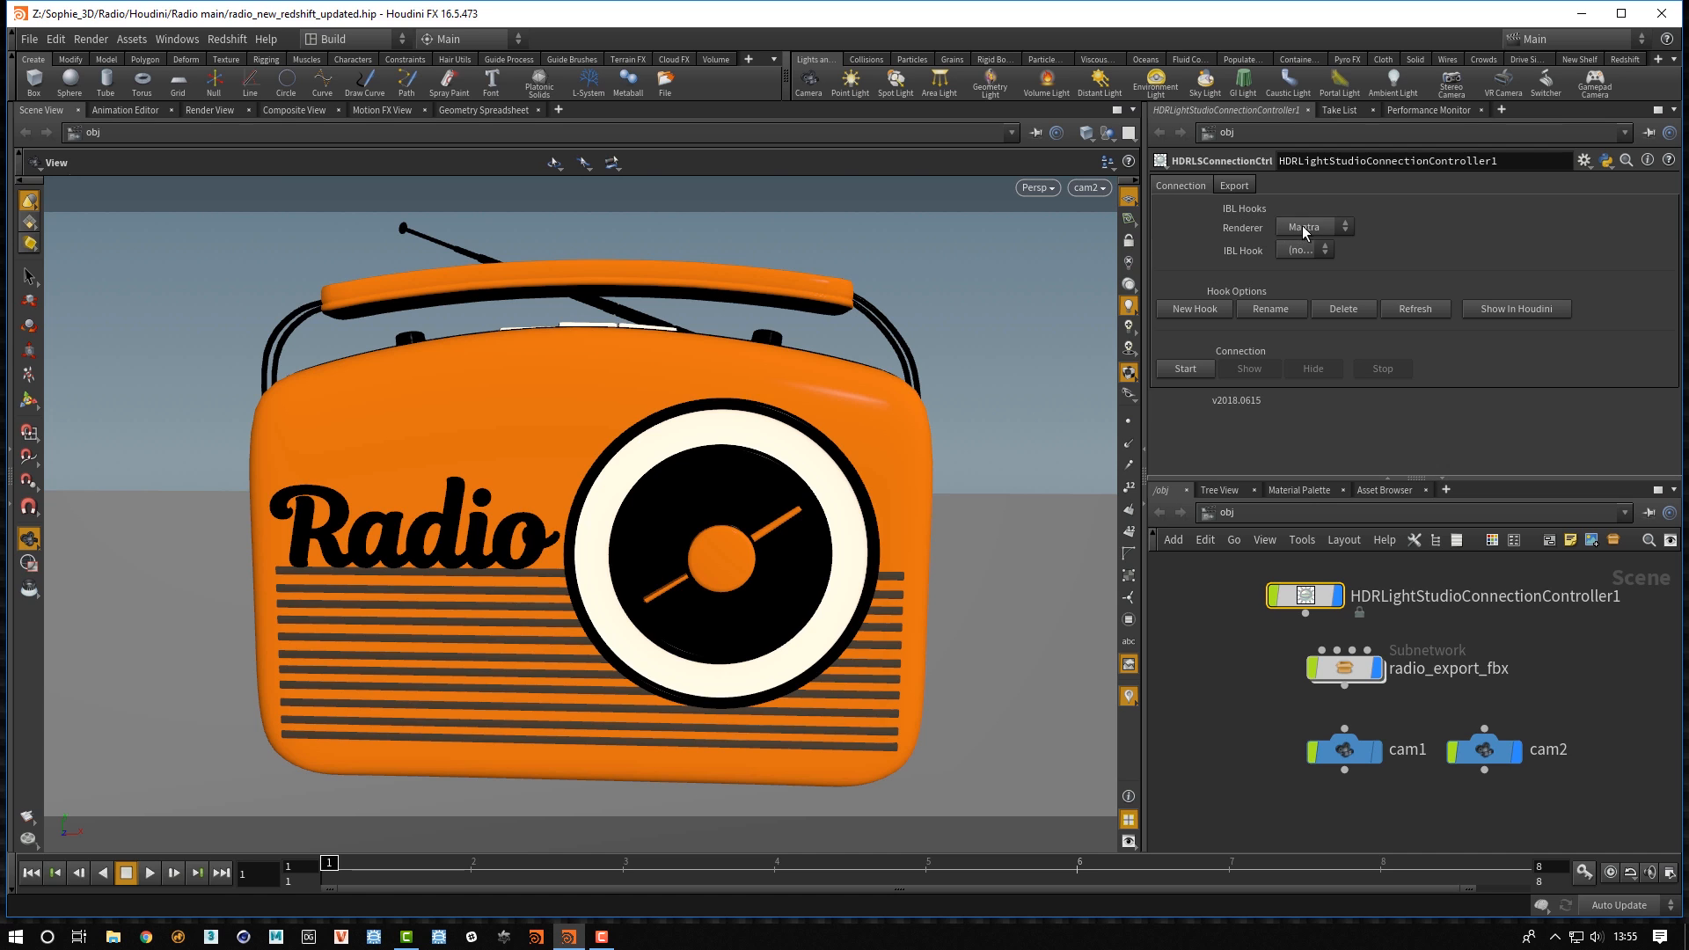
# Set the hook renderer to Redshift and start the HDR Light Studio connection with a new IBL hook named My_Redshift_Hook
pyautogui.click(1302, 226)
pyautogui.click(1304, 280)
pyautogui.click(1194, 368)
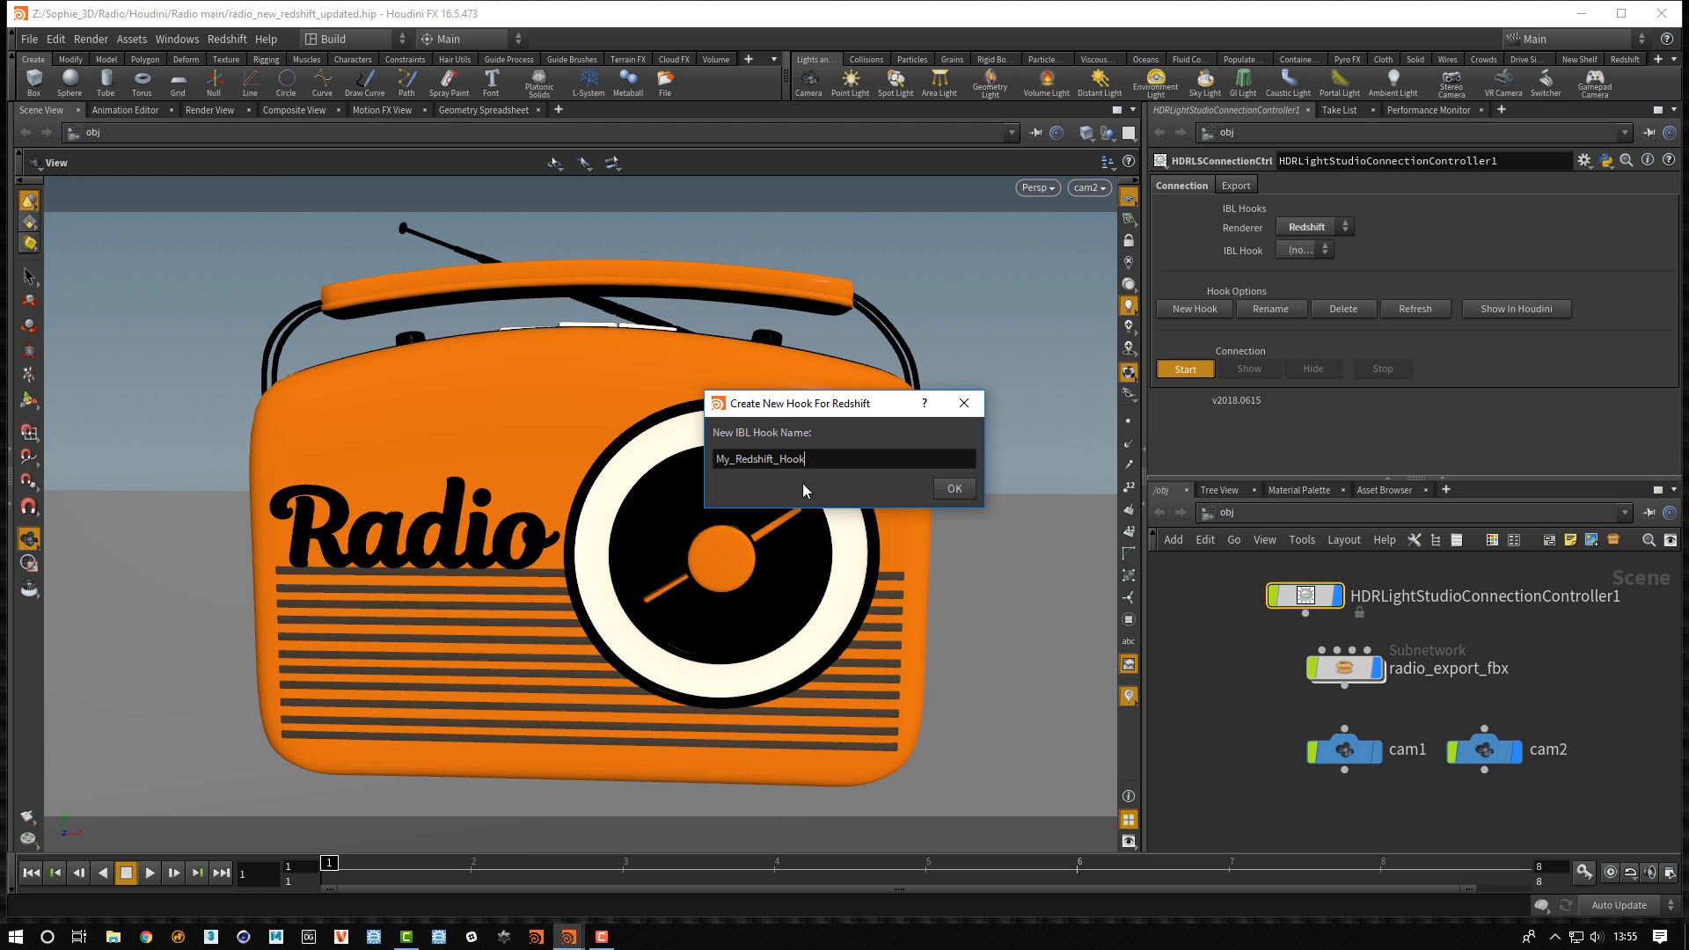
pyautogui.click(955, 489)
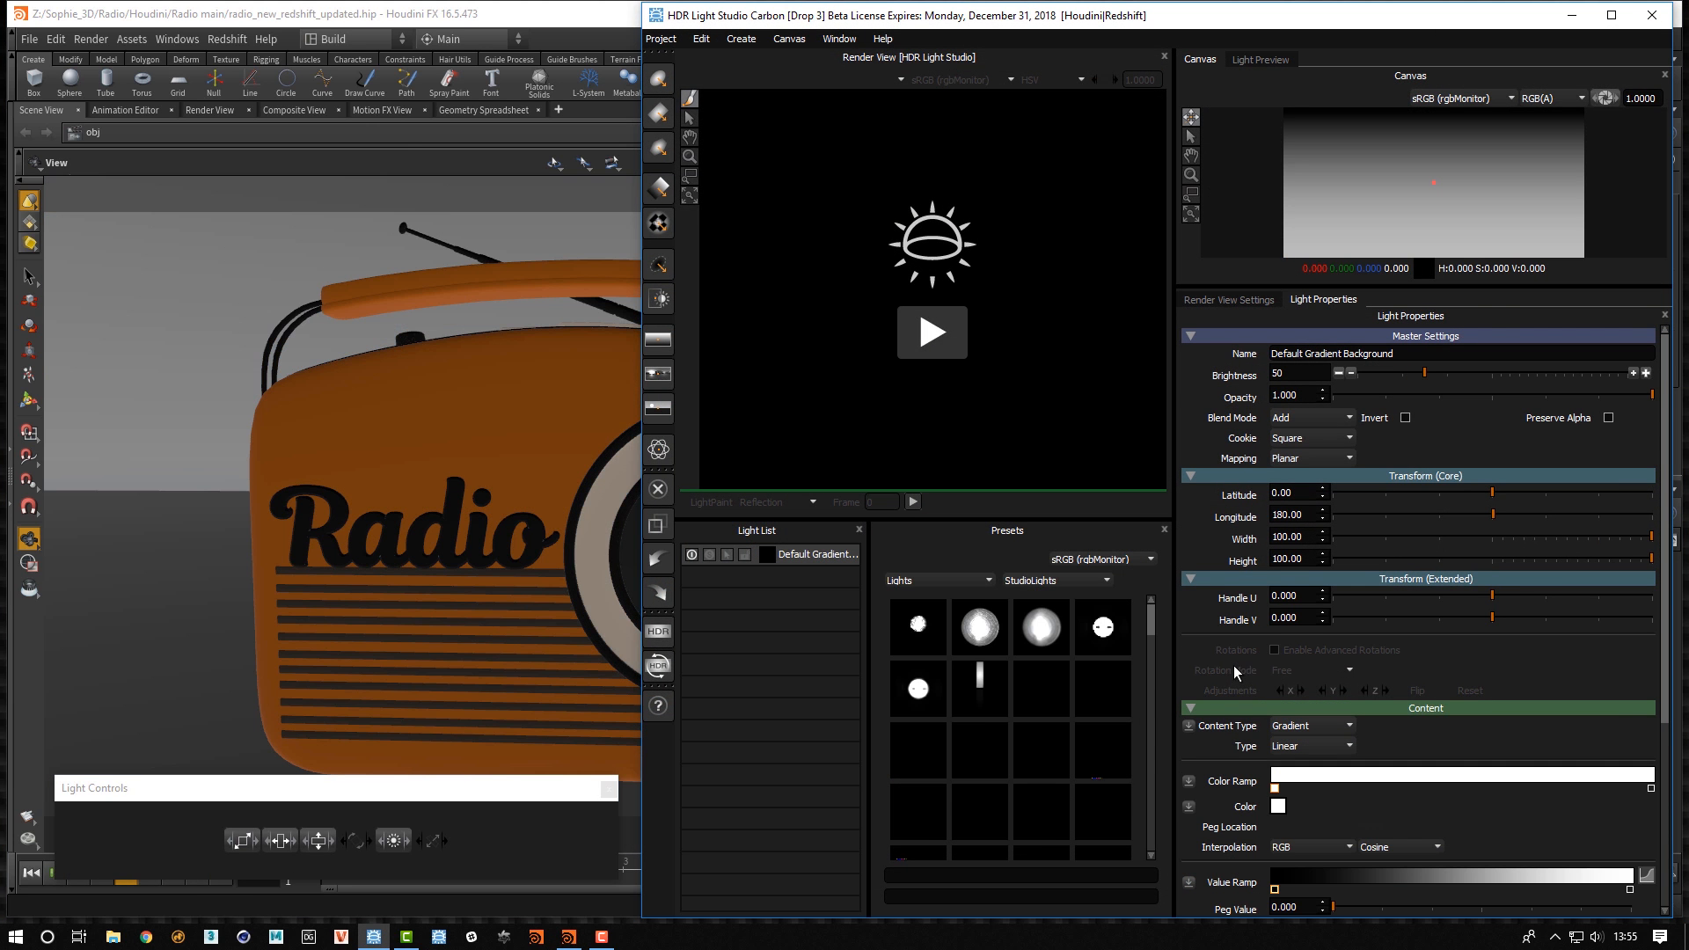
# Switch to Houdini and inspect the dome map in the shader settings of the rslightdome1 node
pyautogui.click(564, 13)
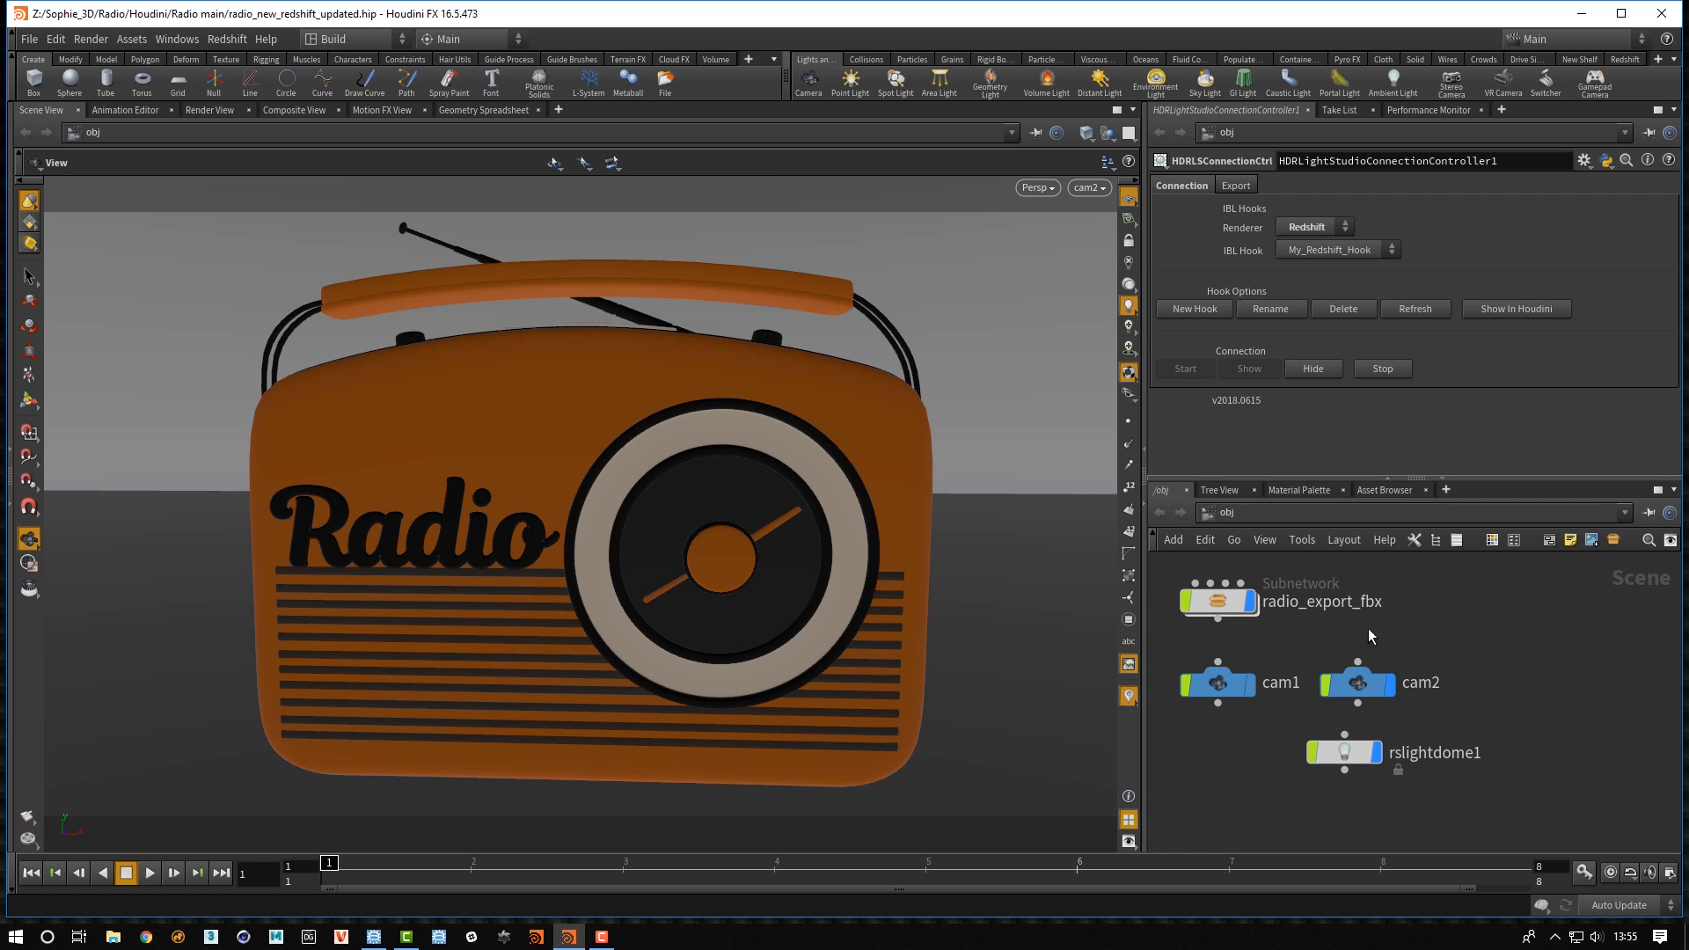
pyautogui.click(1363, 759)
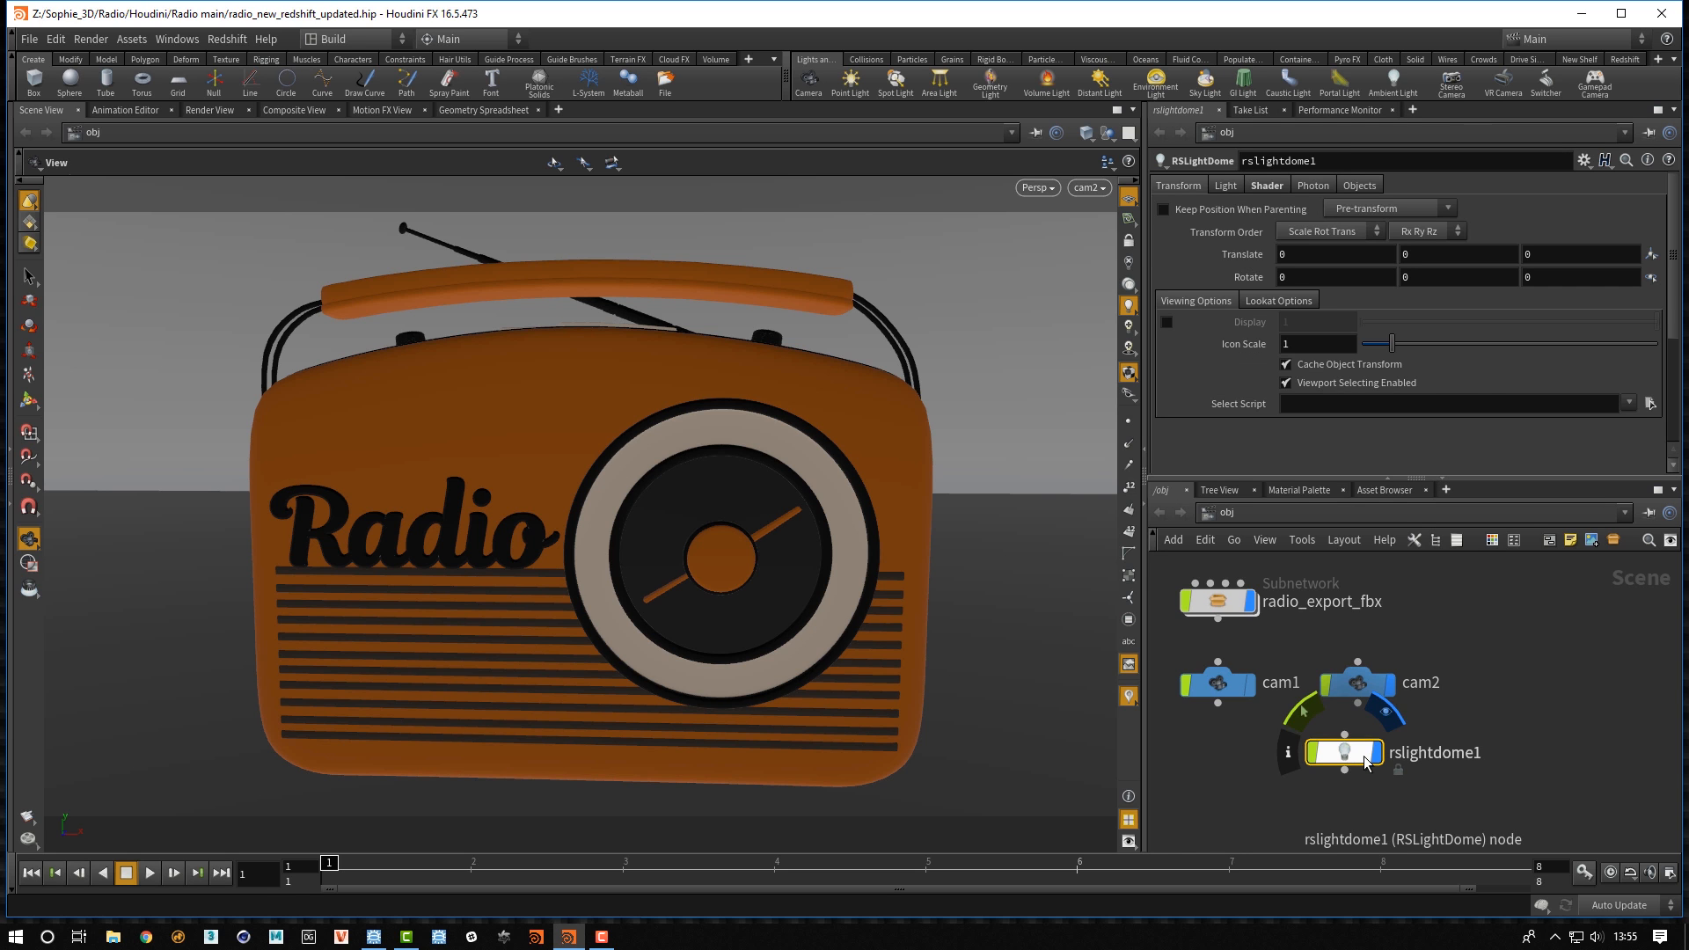
pyautogui.click(1236, 187)
pyautogui.click(1268, 187)
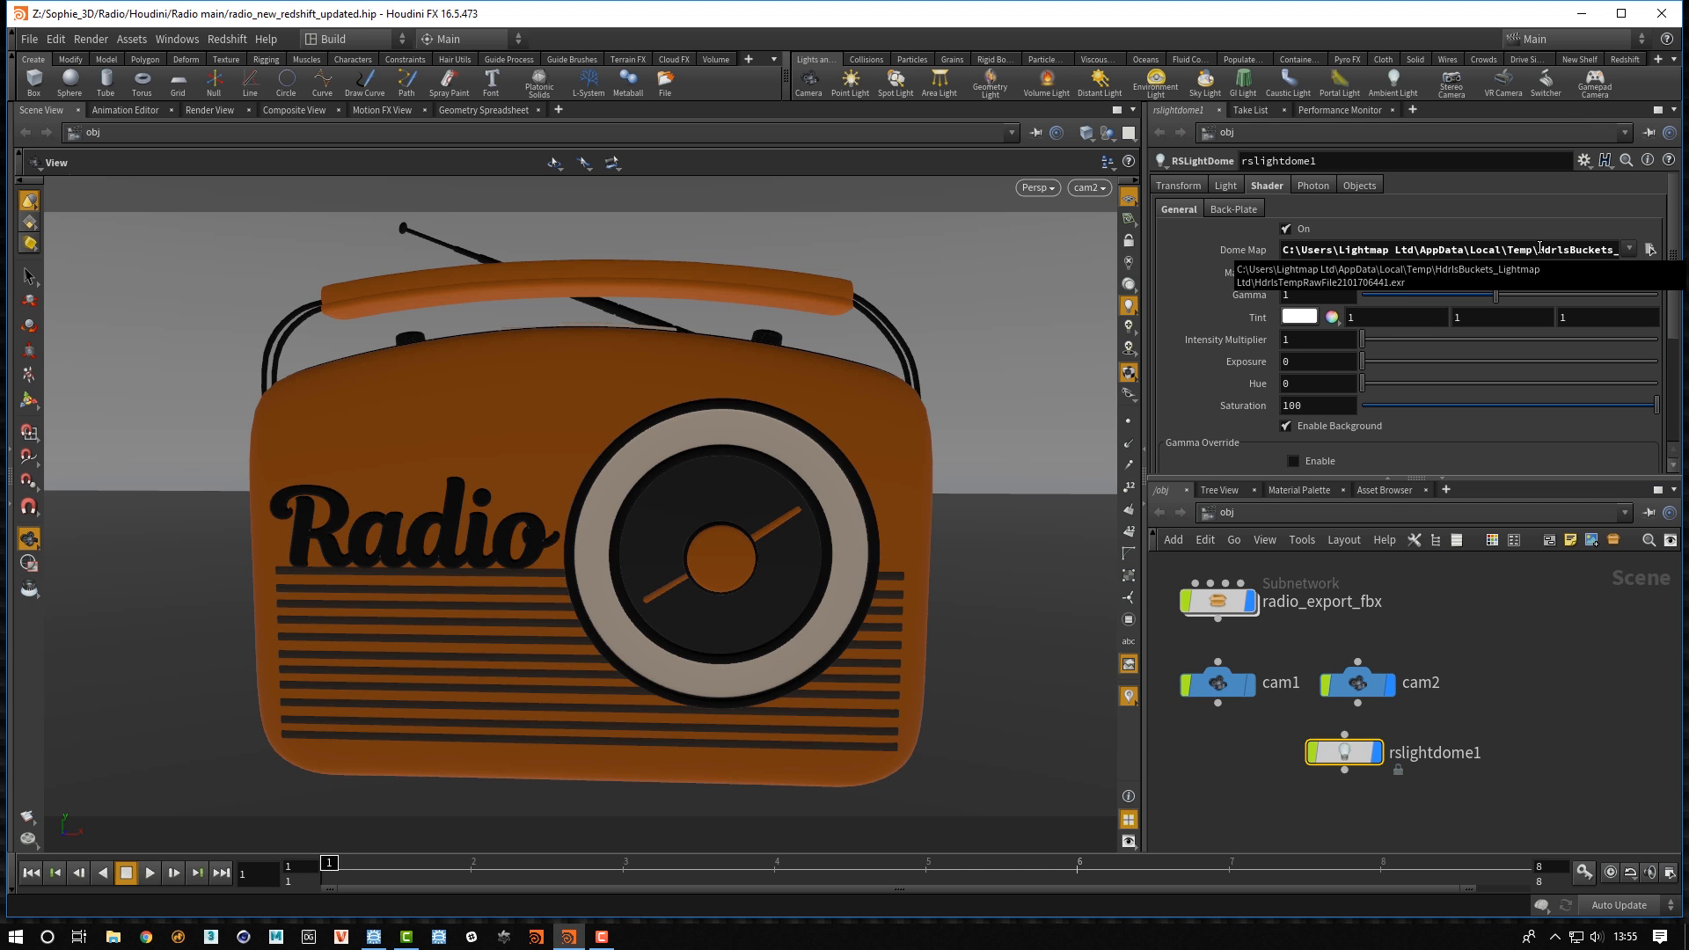
# Switch to HDR Light Studio, start its render view and select the default gradient background light
pyautogui.click(376, 940)
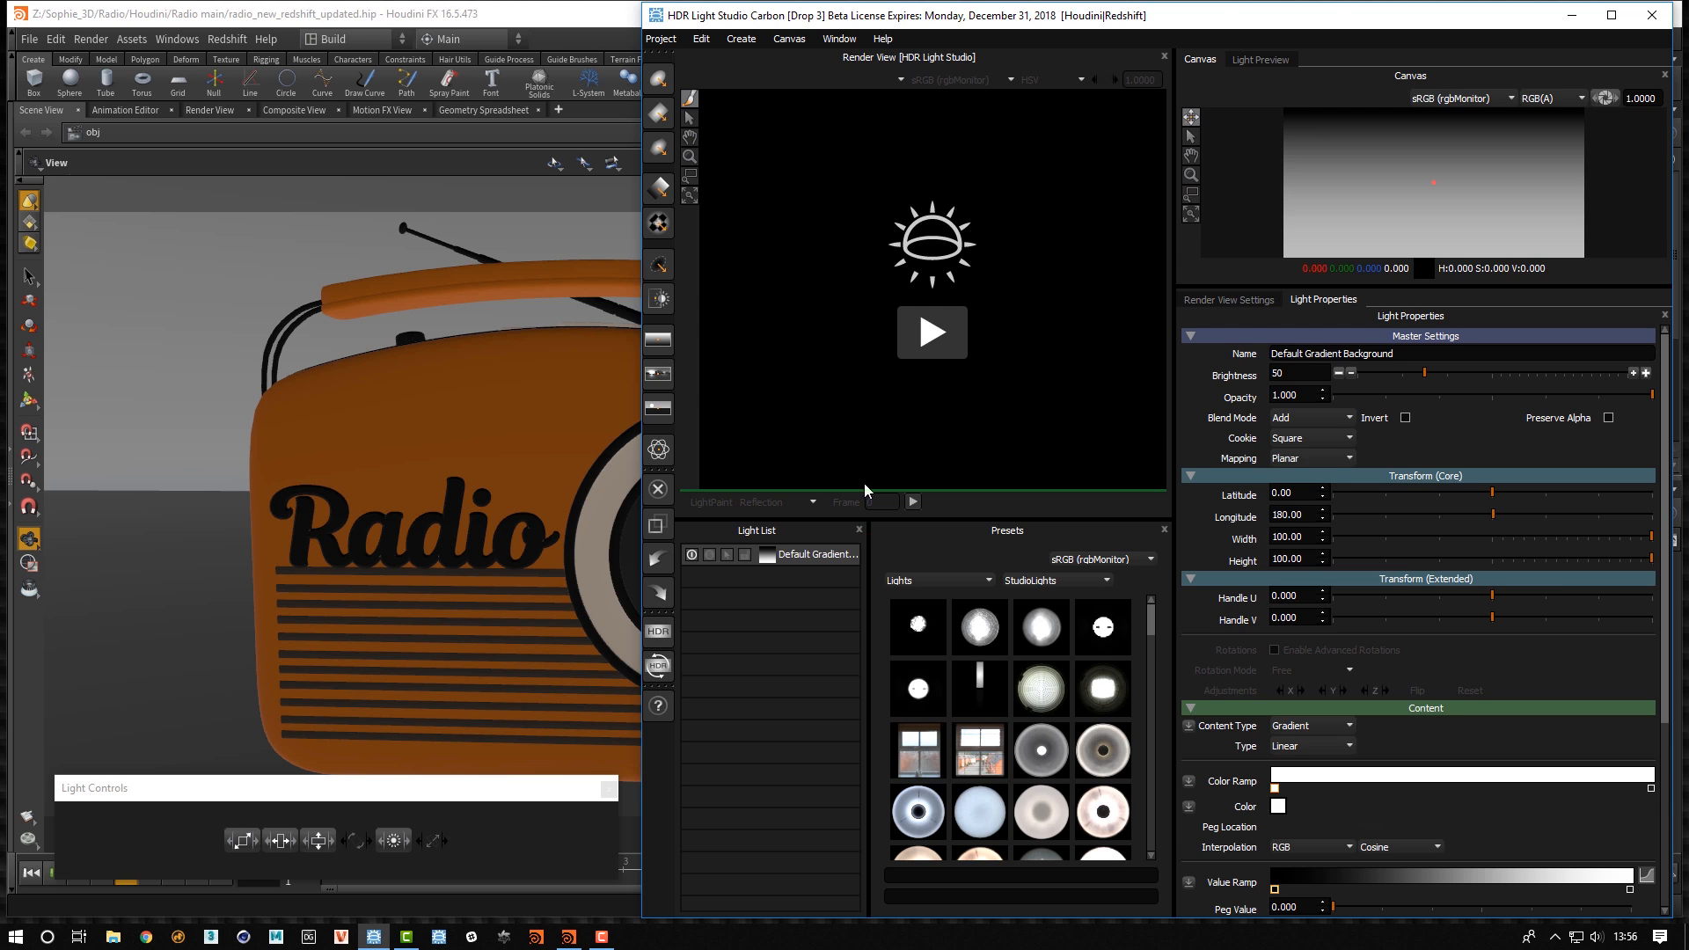
pyautogui.click(930, 334)
pyautogui.click(808, 572)
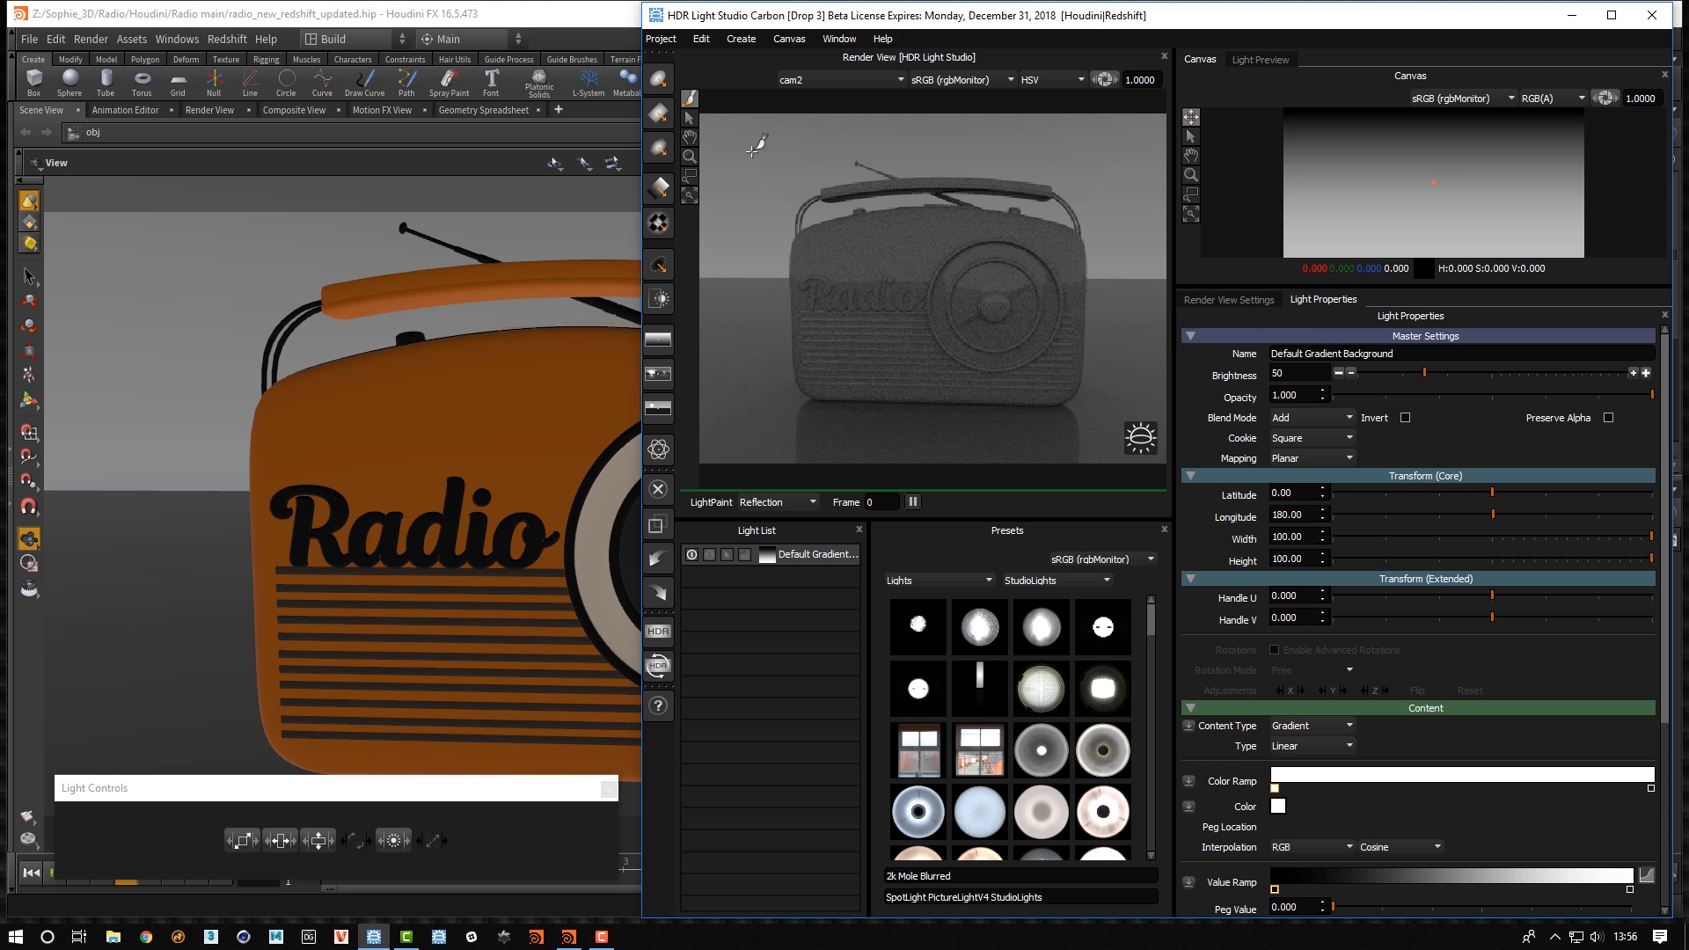
# Add a round light and LightPaint its reflection onto the radio's body just above the dial
pyautogui.click(661, 79)
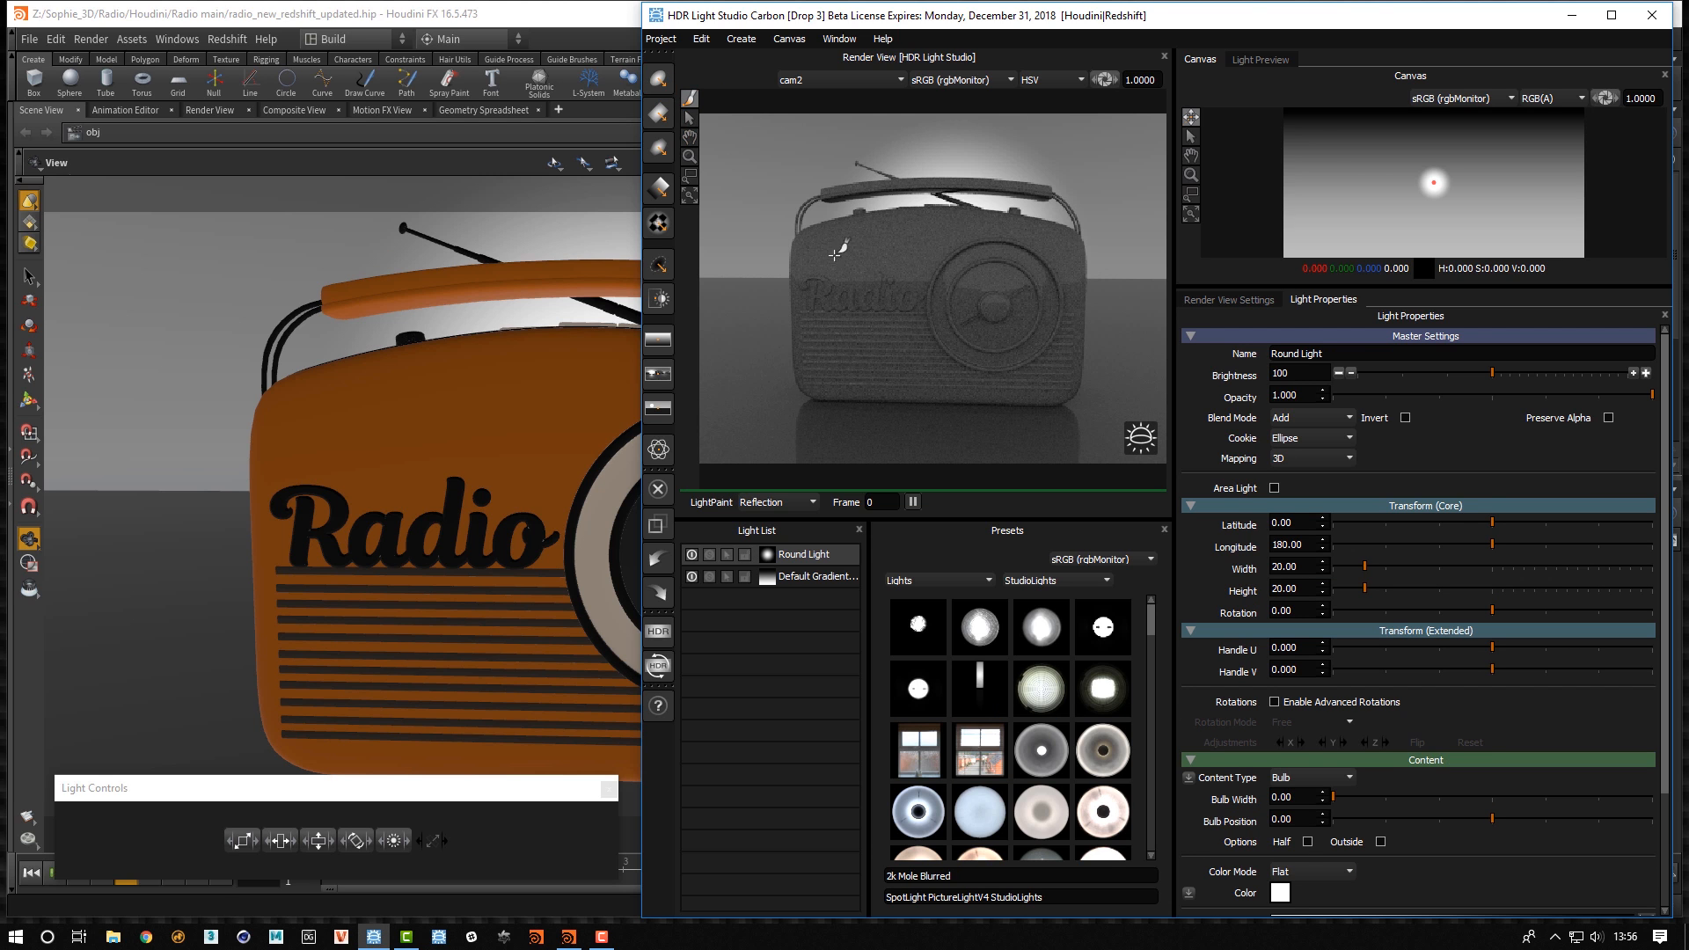
pyautogui.moveTo(817, 230)
pyautogui.mouseDown()
pyautogui.moveTo(1045, 236)
pyautogui.moveTo(1064, 259)
pyautogui.moveTo(1012, 216)
pyautogui.moveTo(1038, 217)
pyautogui.moveTo(1060, 231)
pyautogui.moveTo(838, 224)
pyautogui.moveTo(866, 255)
pyautogui.moveTo(799, 237)
pyautogui.moveTo(978, 272)
pyautogui.moveTo(1020, 232)
pyautogui.mouseUp()
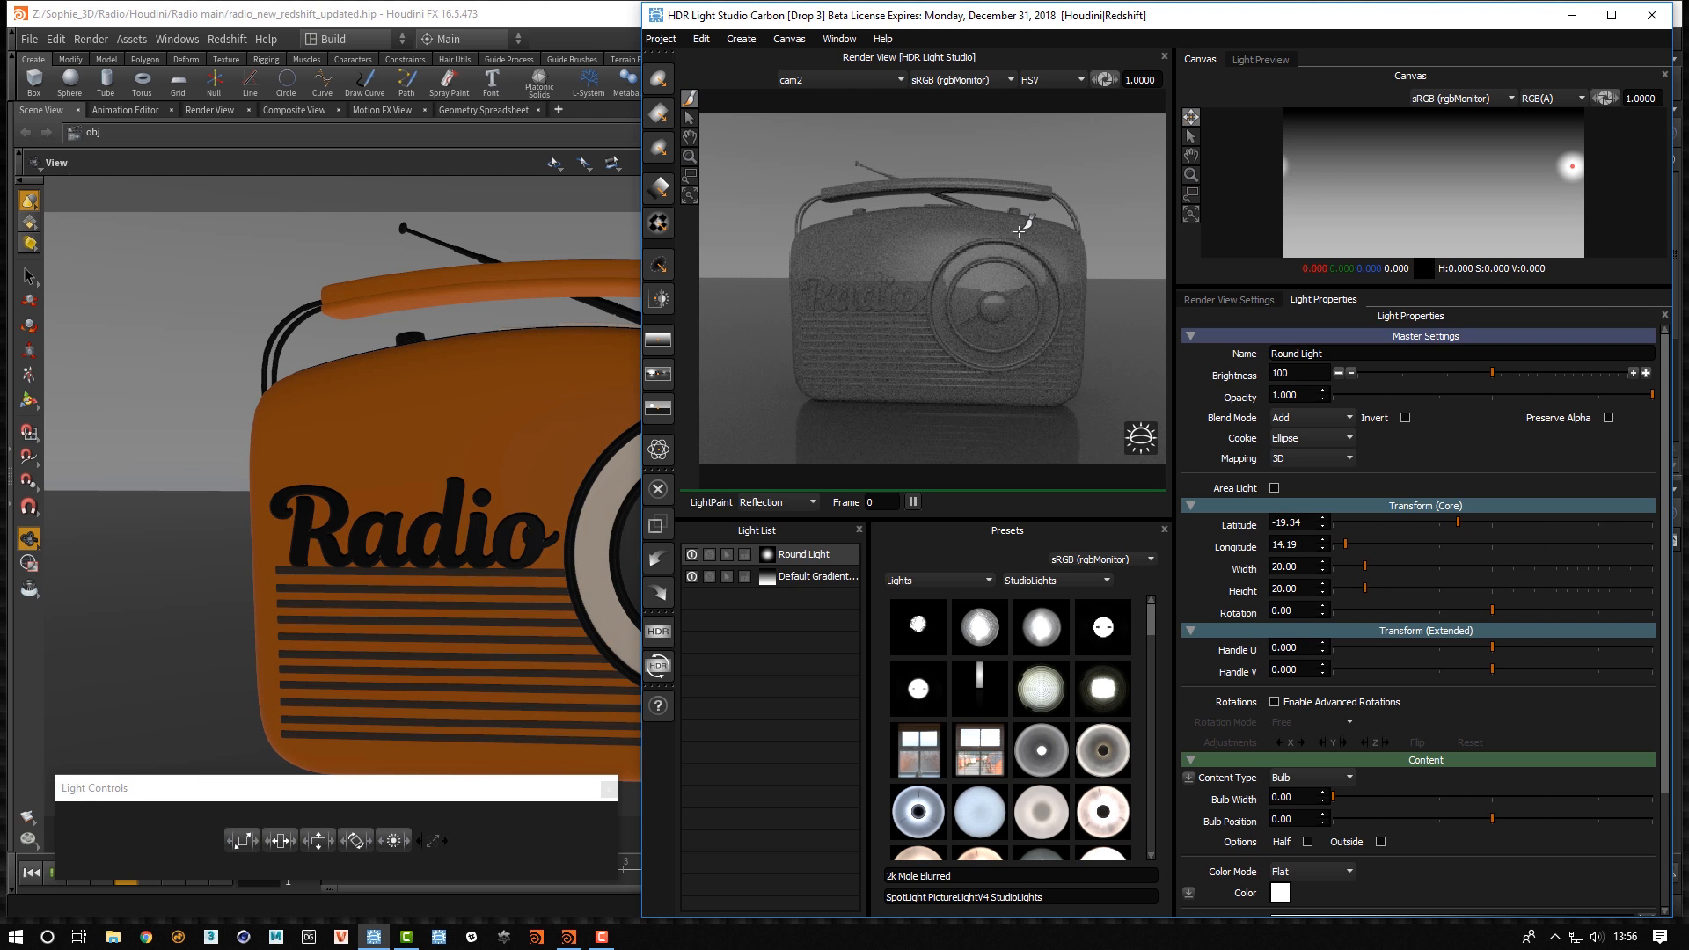
# Delete all lights from the light list and add a picture background
pyautogui.click(711, 40)
pyautogui.click(741, 139)
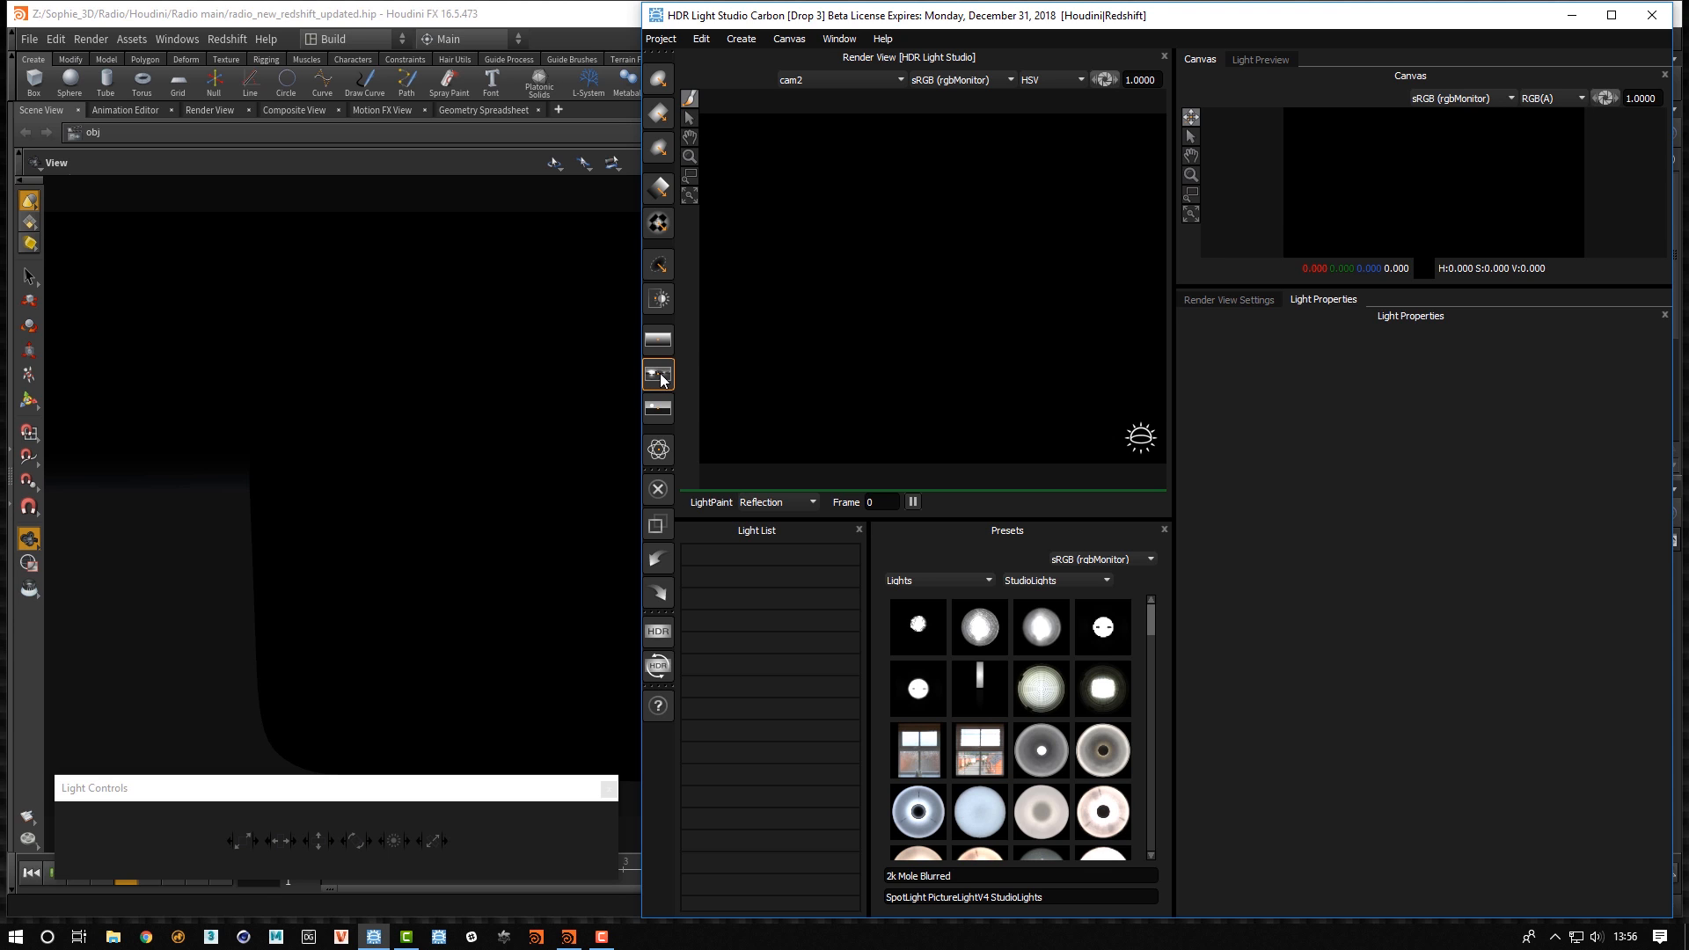
pyautogui.click(661, 378)
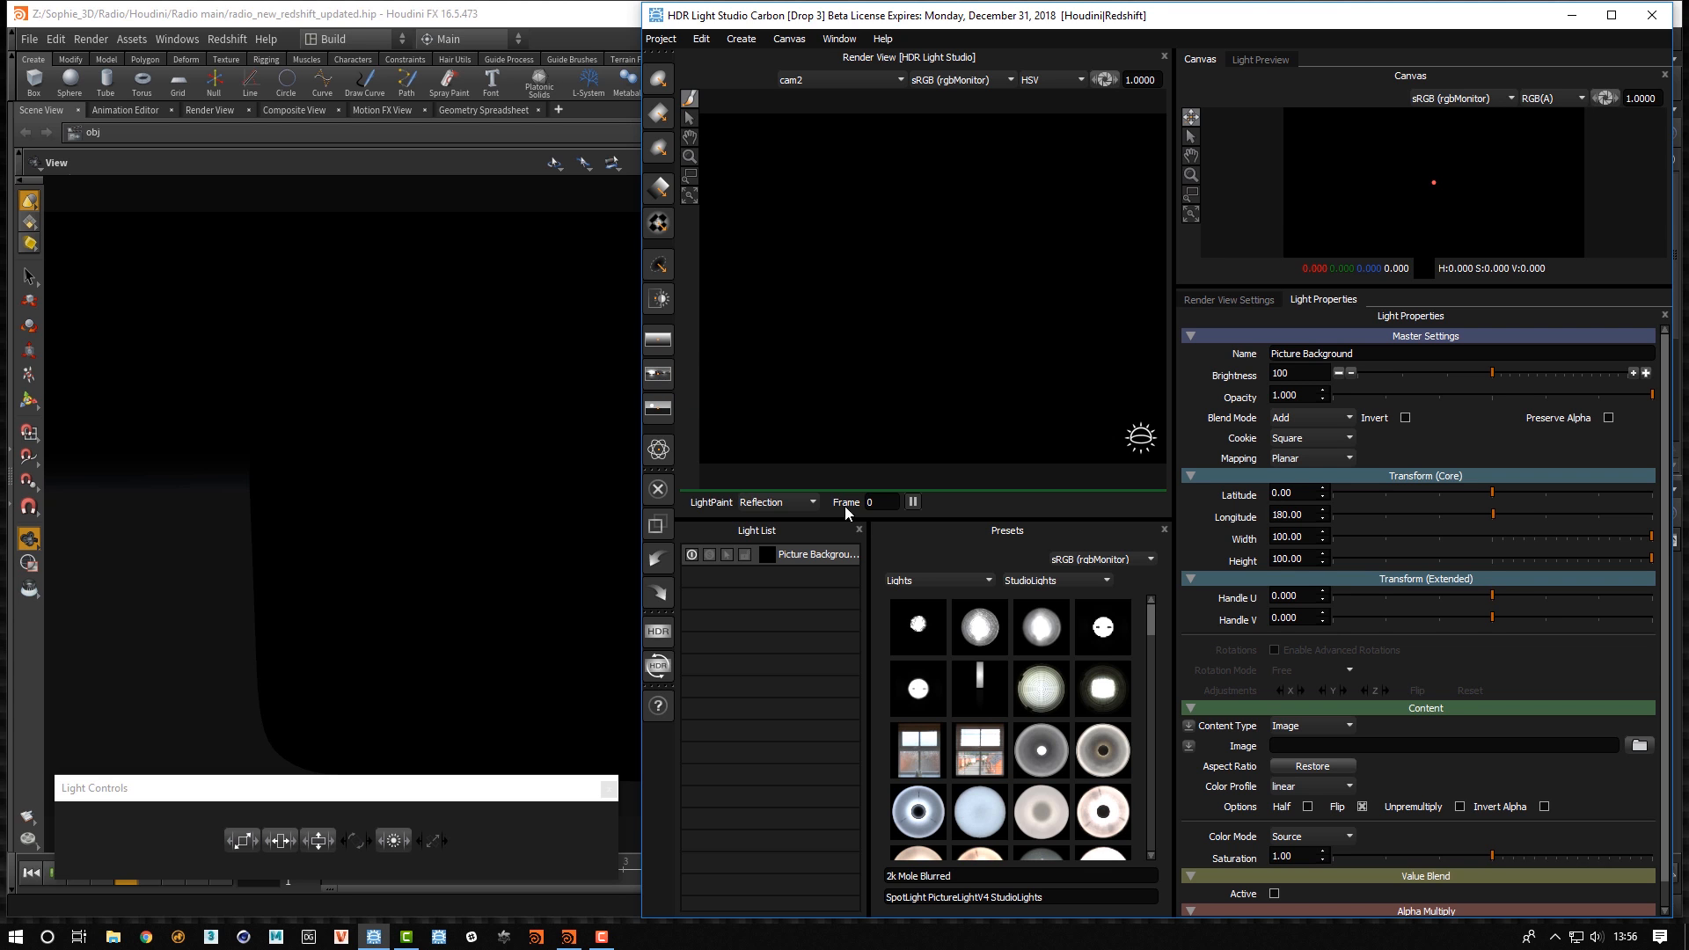
# Filter the presets to Element: Images in the HDRI-Maps category
pyautogui.click(911, 581)
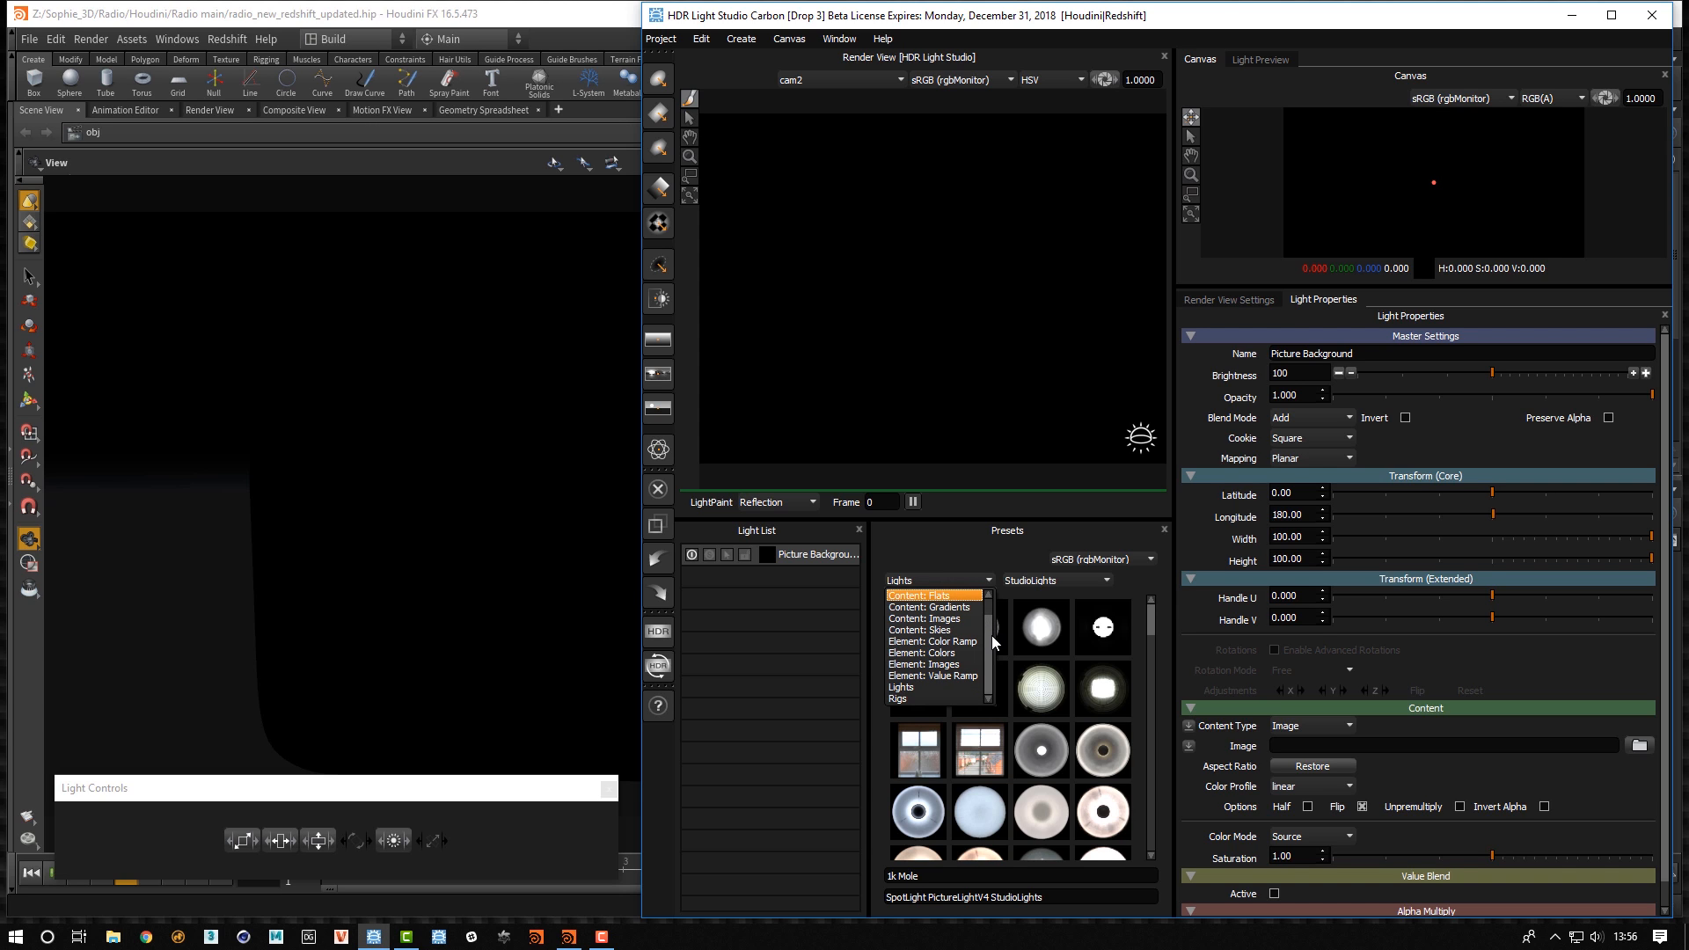
pyautogui.scroll(1, 993, 631)
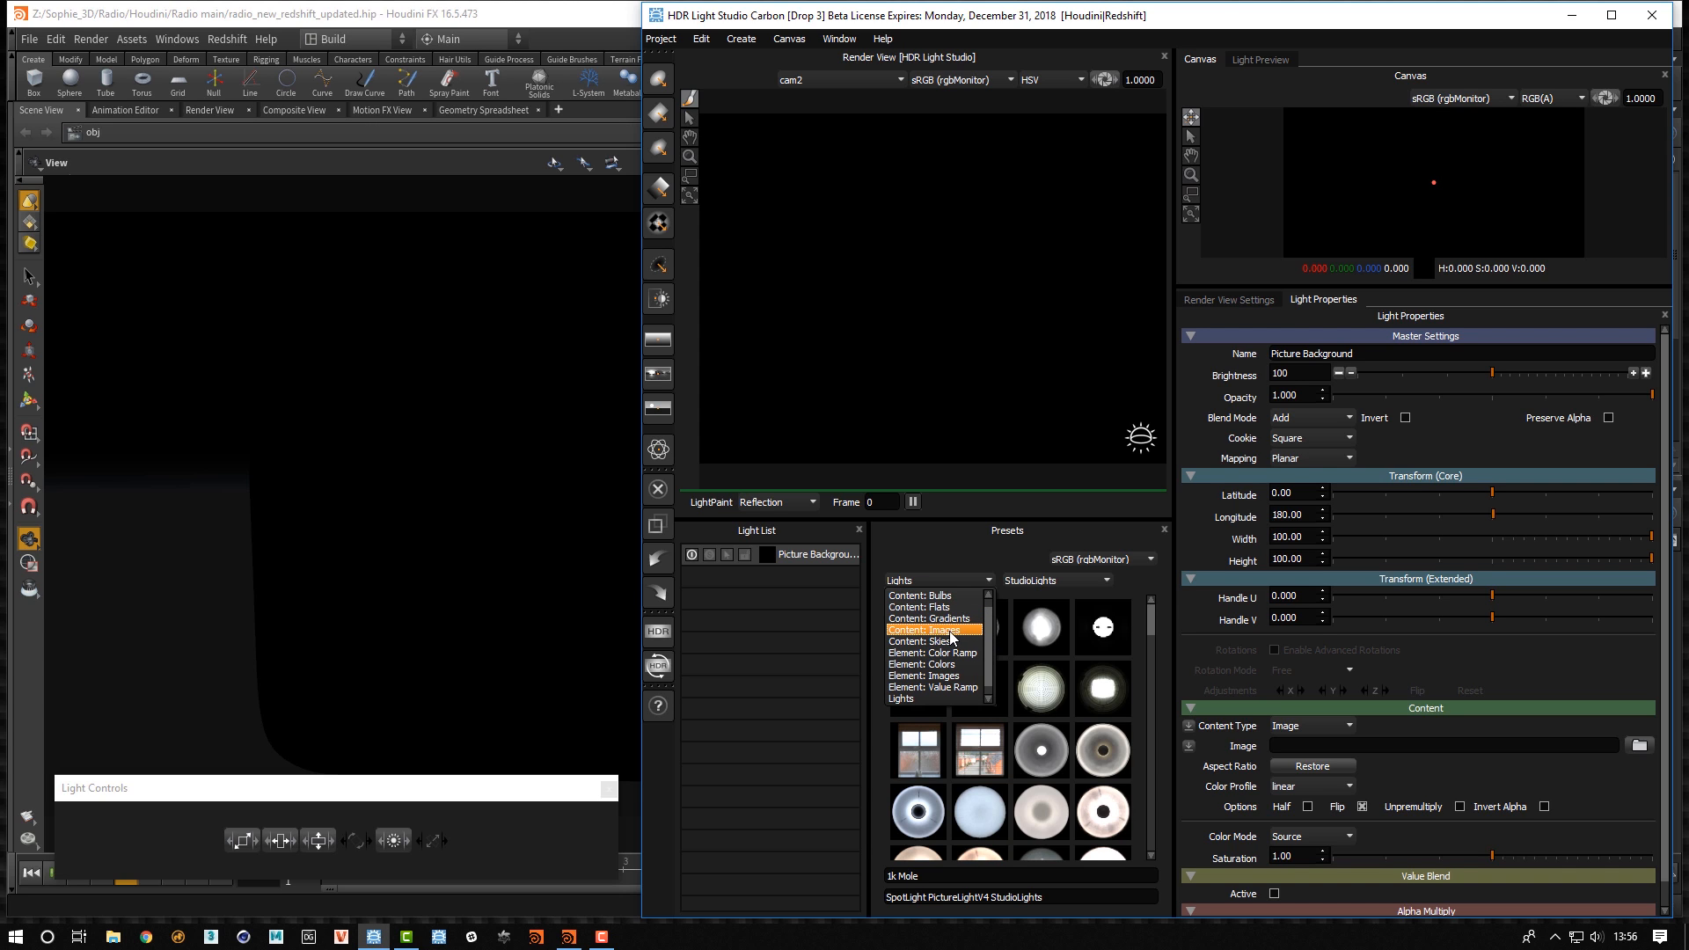
pyautogui.click(931, 676)
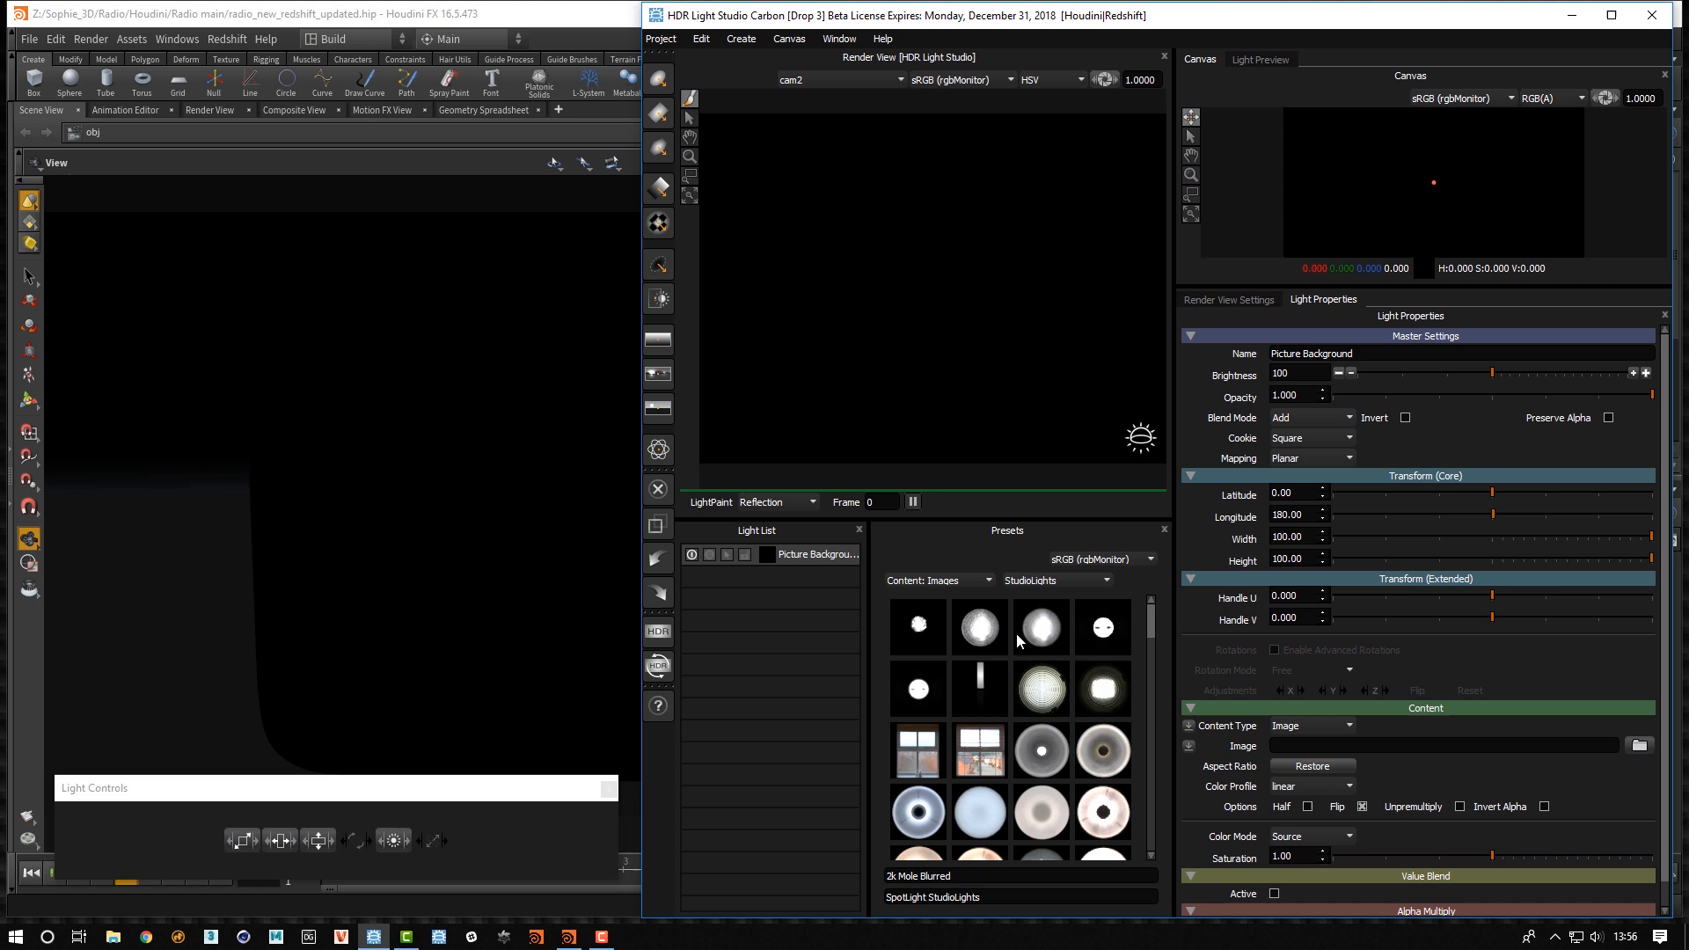
pyautogui.click(1070, 579)
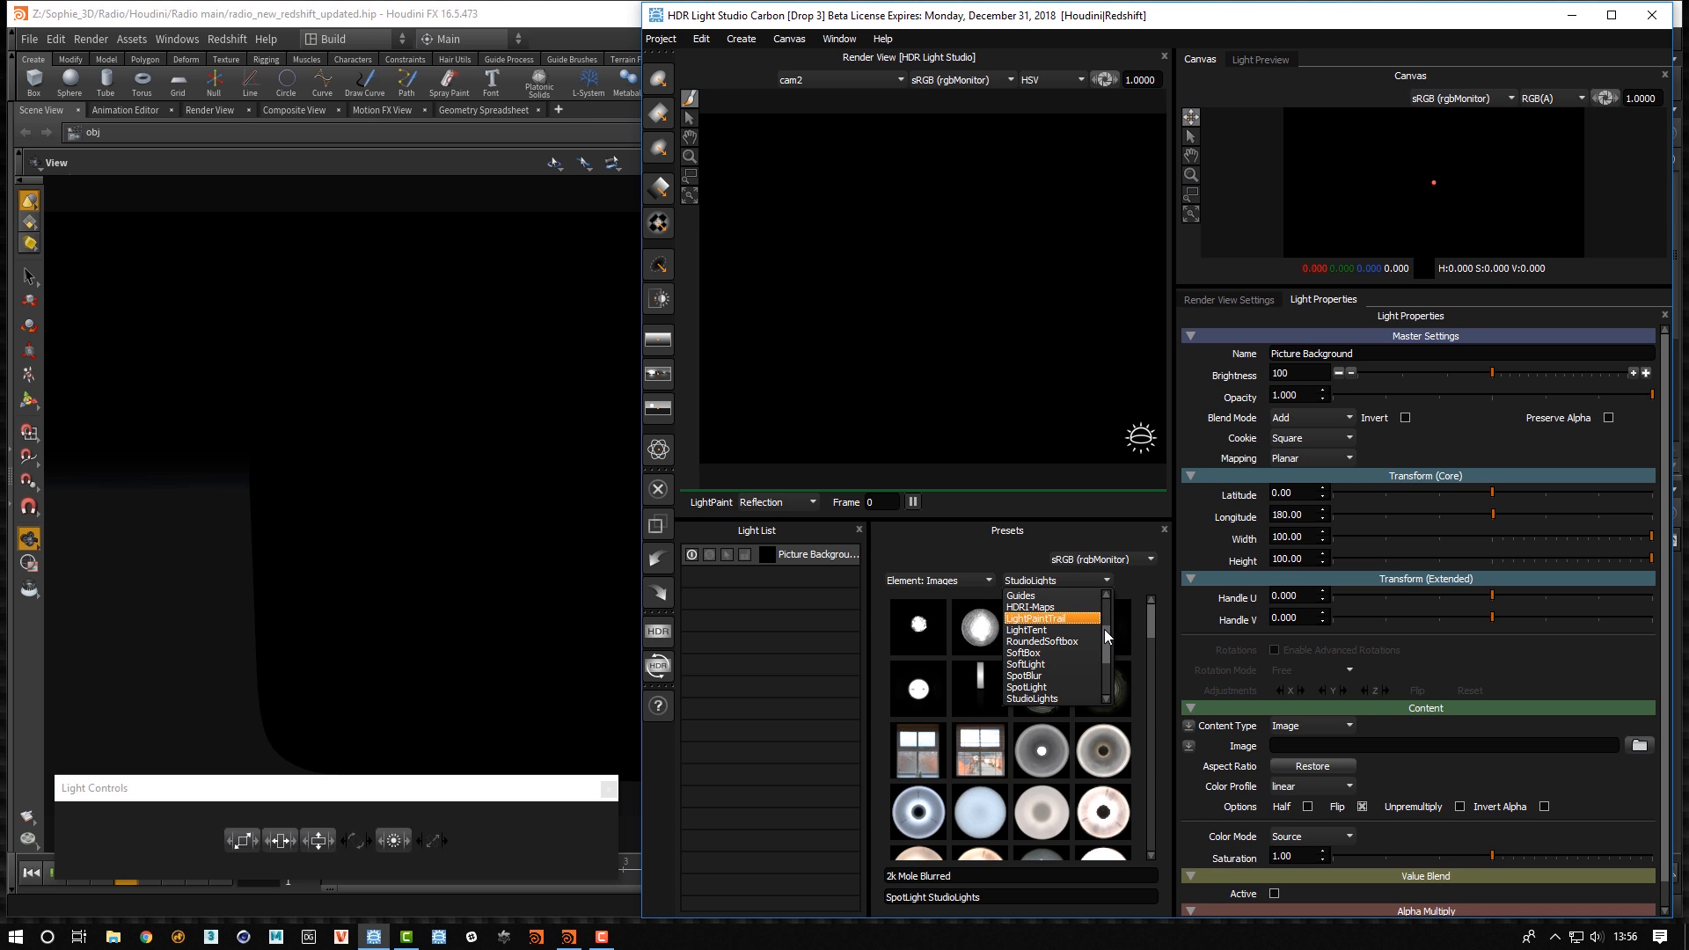
pyautogui.click(1075, 609)
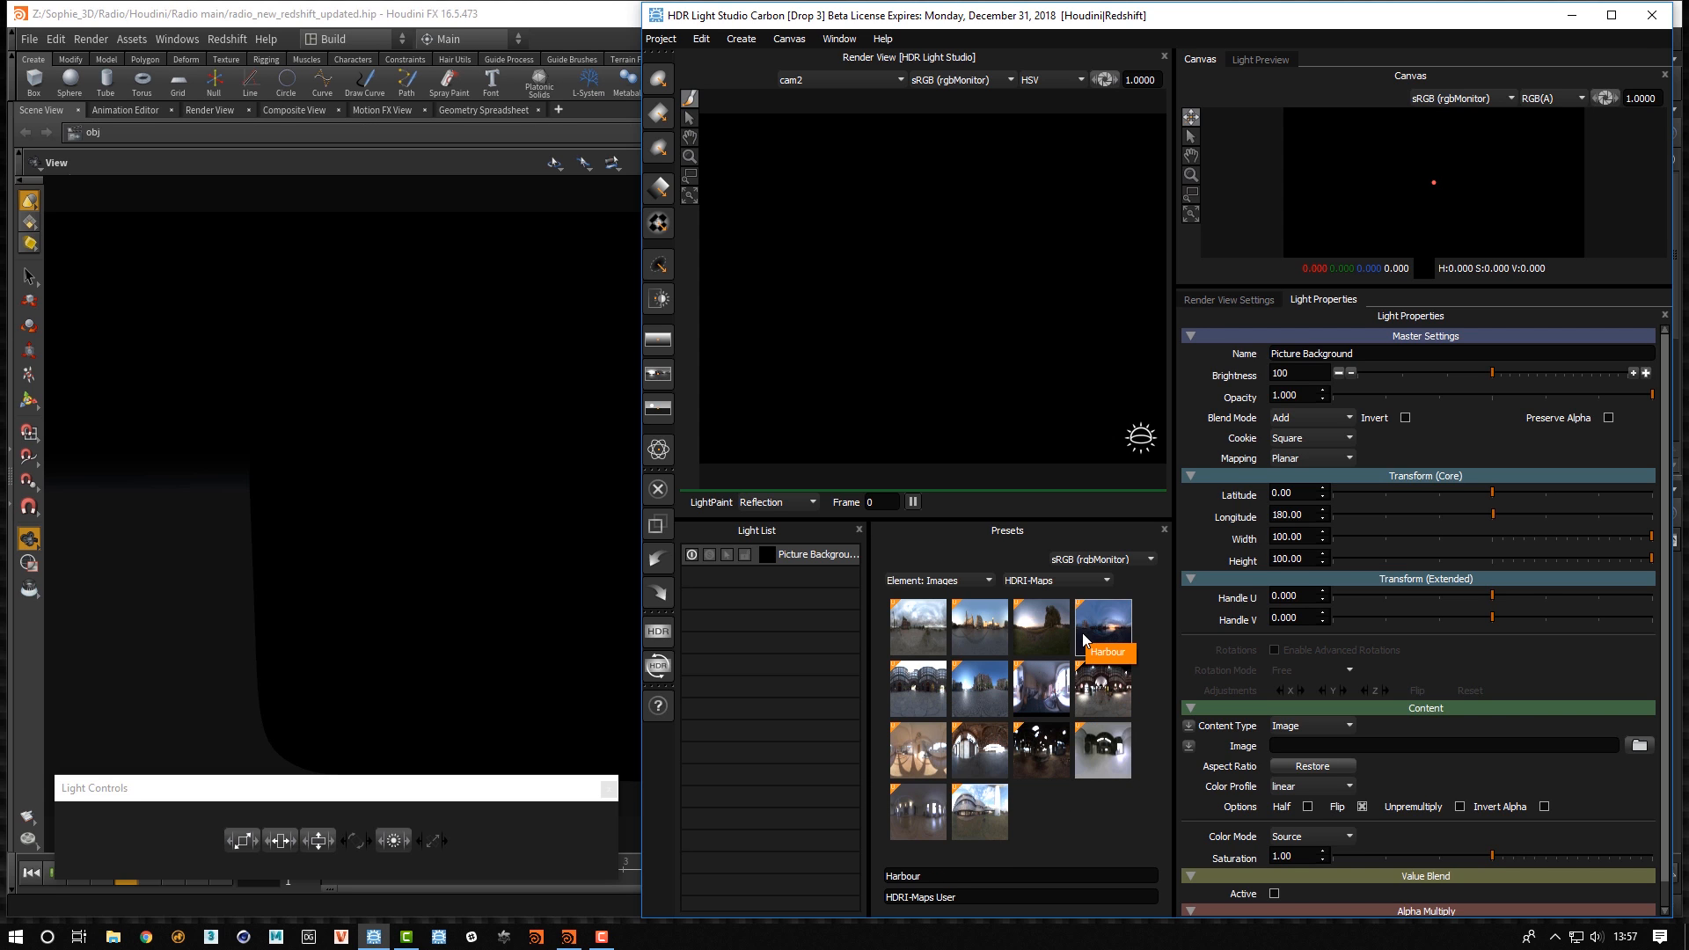
# Try the Harbour, Field Sunset and Dusk Square HDRI maps in turn as the picture background's image
pyautogui.moveTo(1105, 626); pyautogui.dragTo(1239, 744)
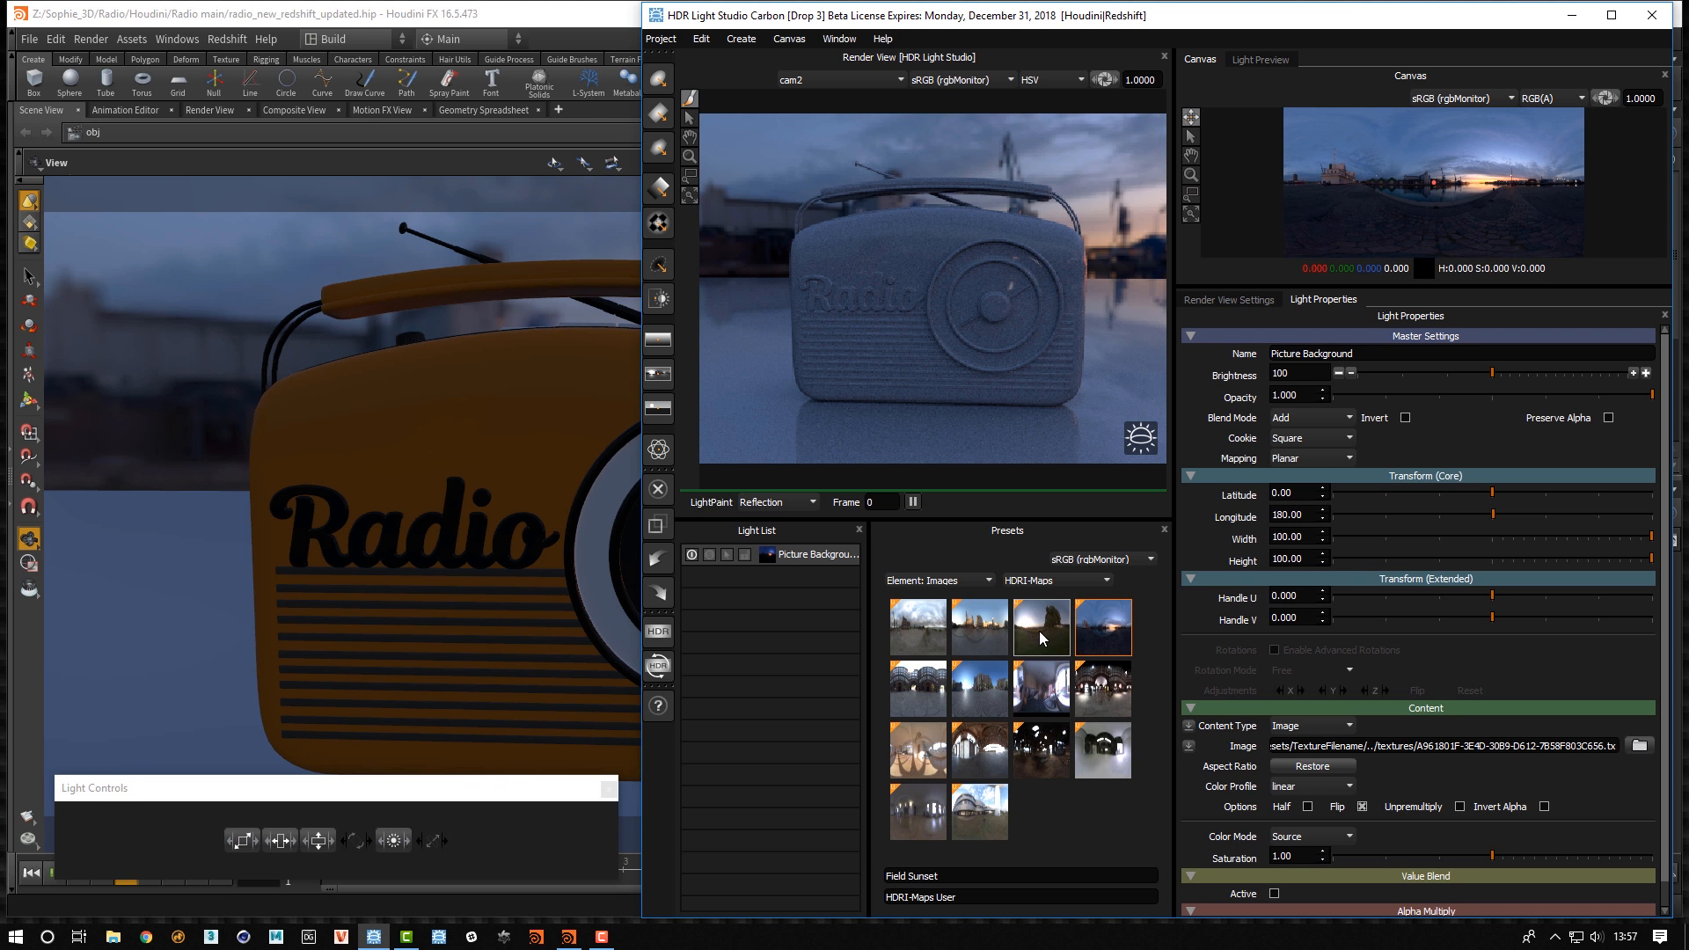
pyautogui.moveTo(1041, 629); pyautogui.dragTo(1241, 746)
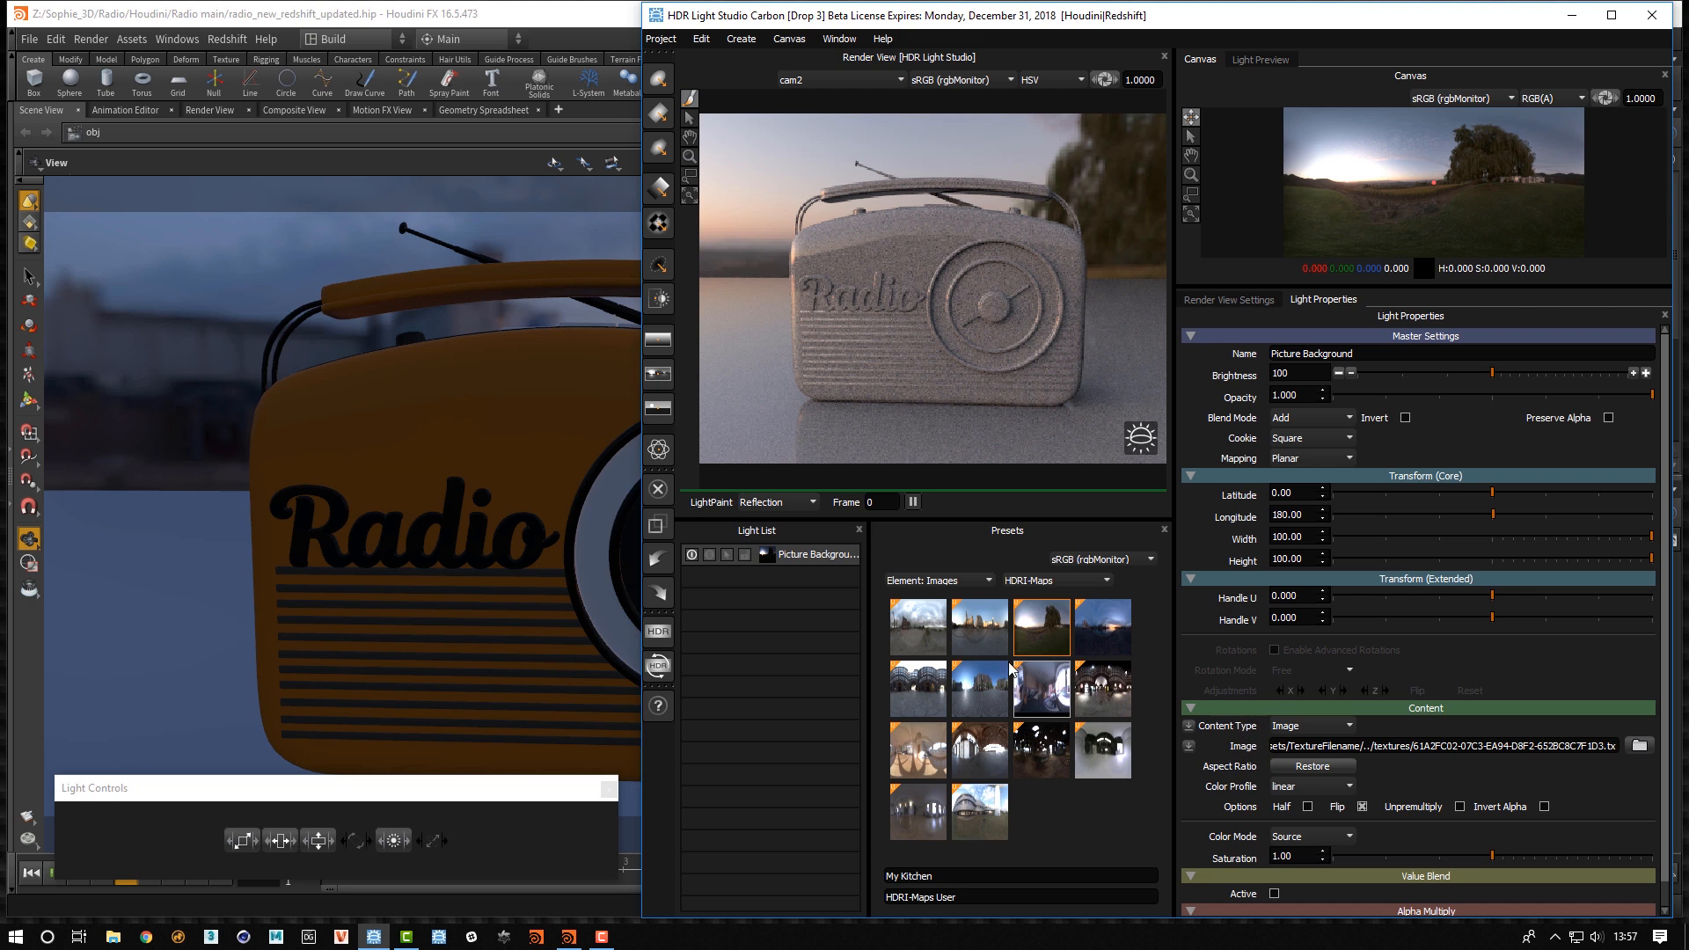
pyautogui.moveTo(979, 628); pyautogui.dragTo(1242, 750)
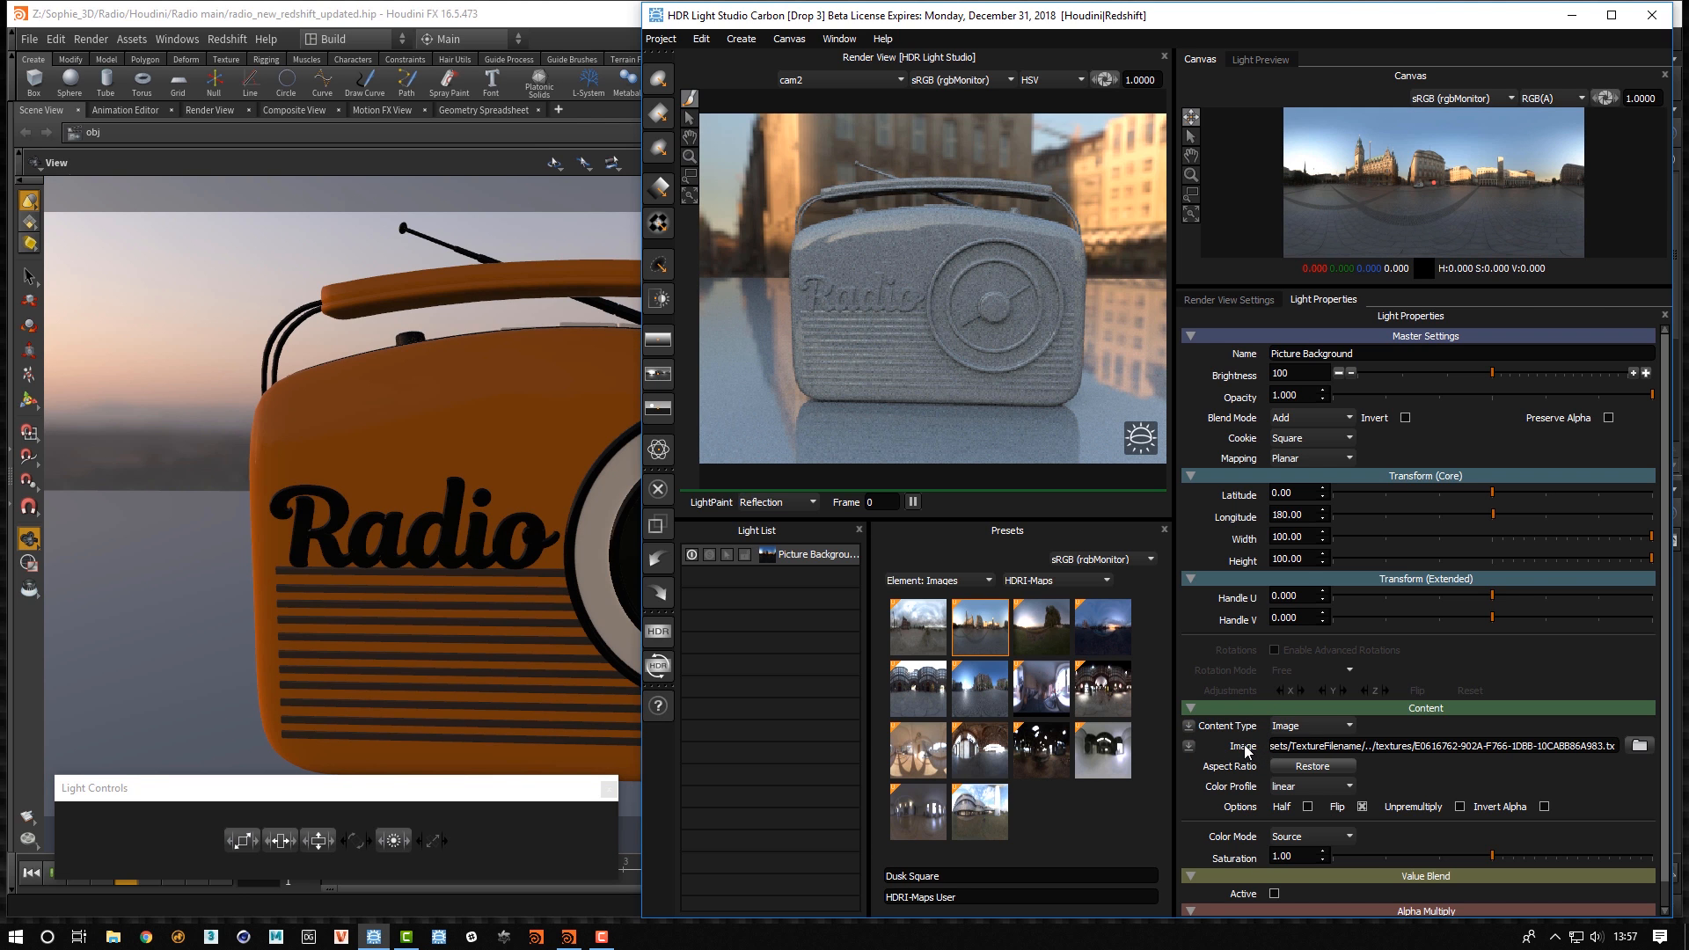
# Switch to Houdini, run the Redshift IPR render through /obj/cam2 and narrow the render pane to about the radio's width
pyautogui.click(507, 16)
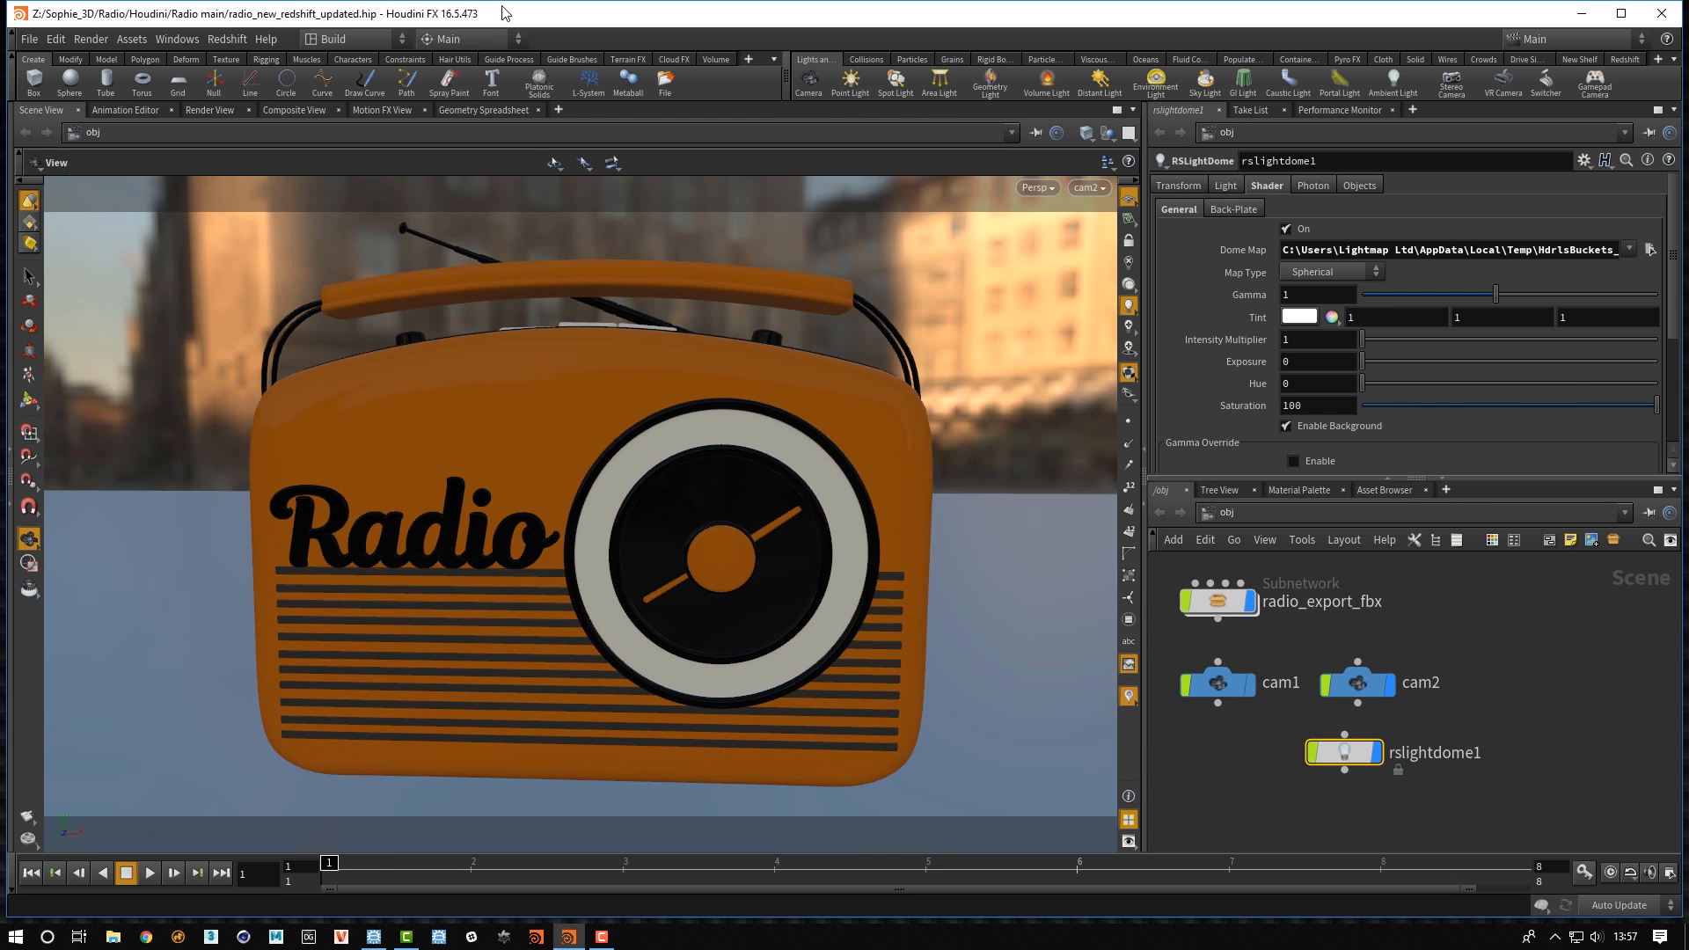
pyautogui.click(217, 111)
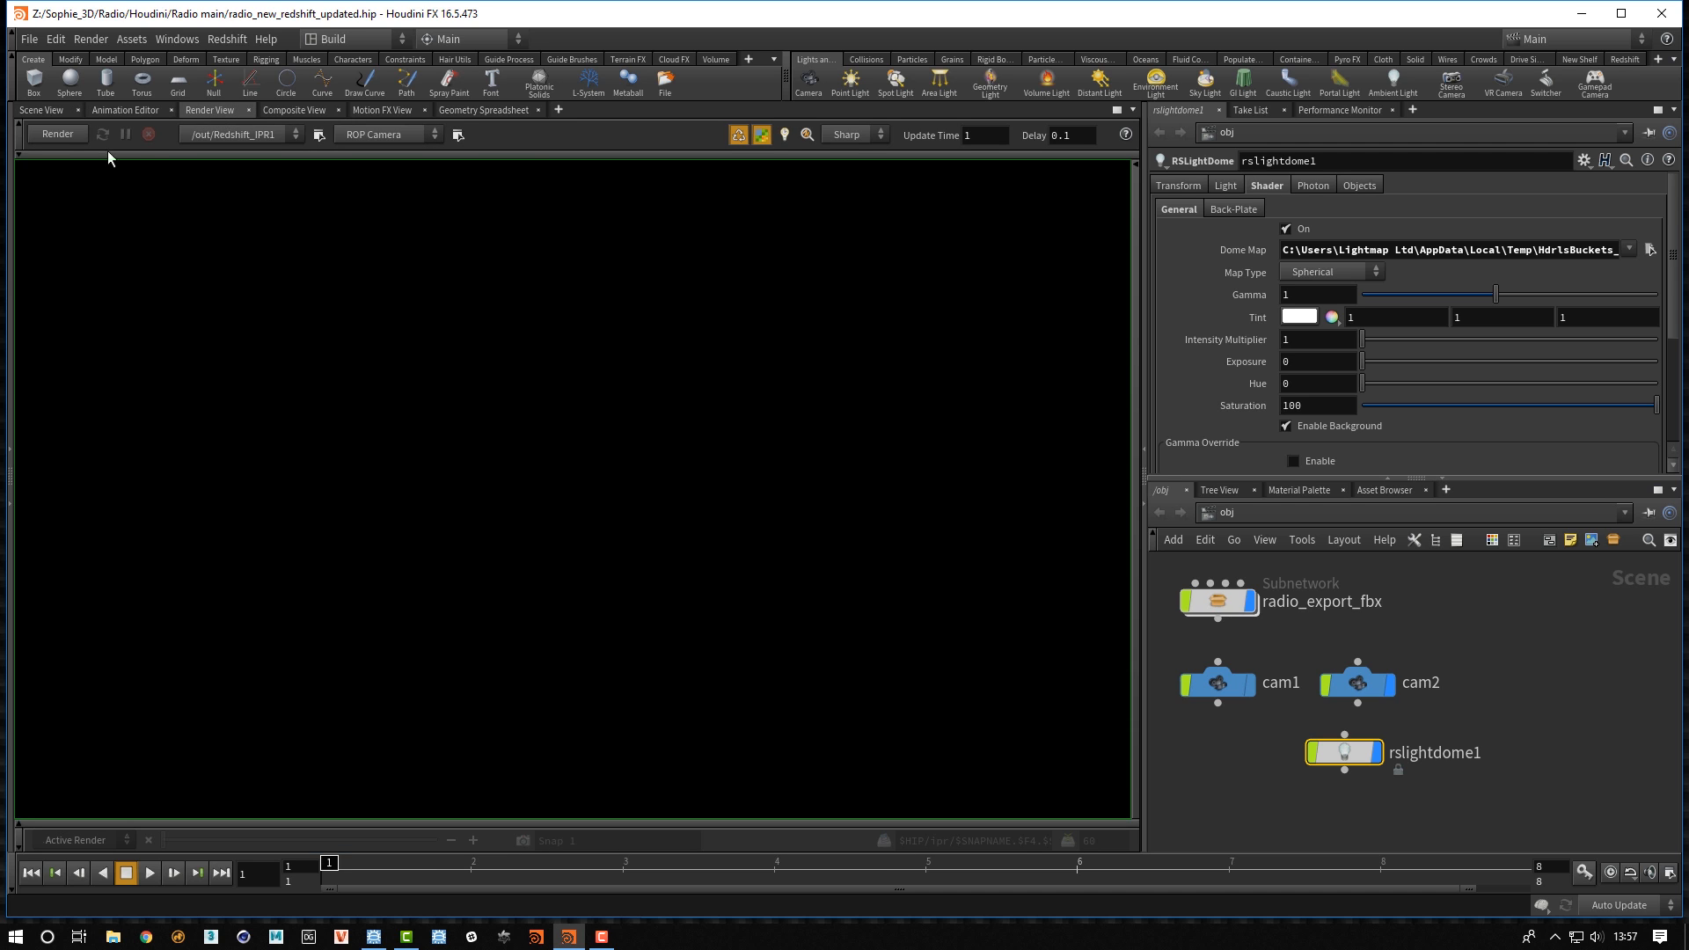
pyautogui.click(54, 133)
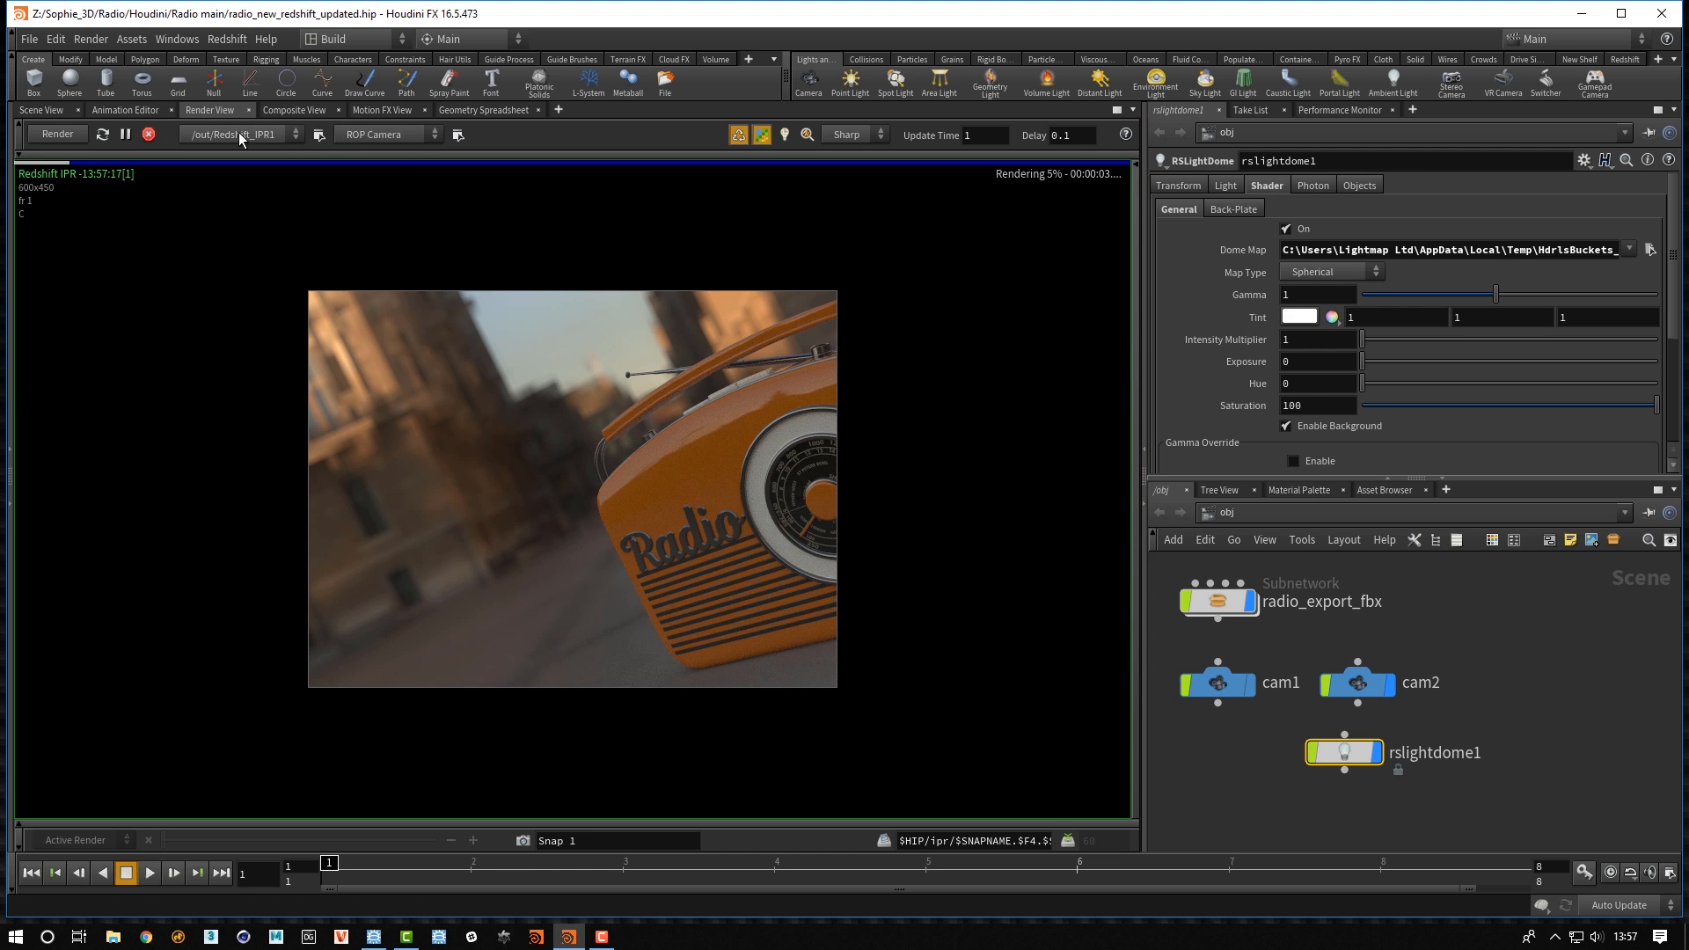
pyautogui.click(369, 134)
pyautogui.click(380, 197)
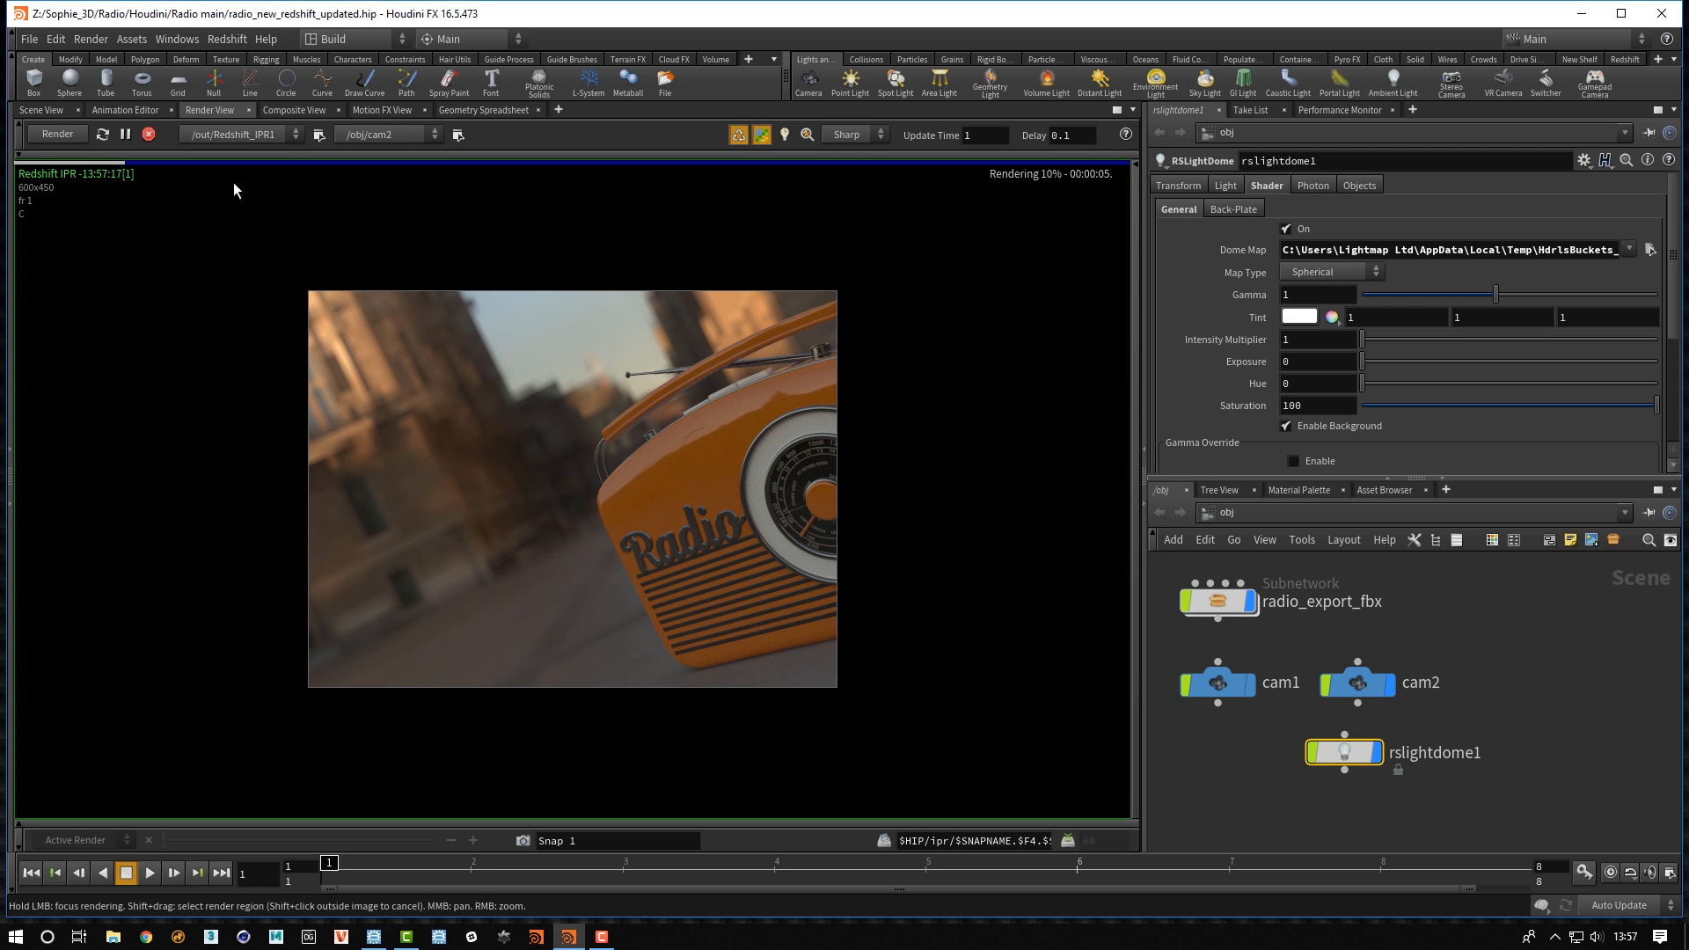
pyautogui.click(58, 135)
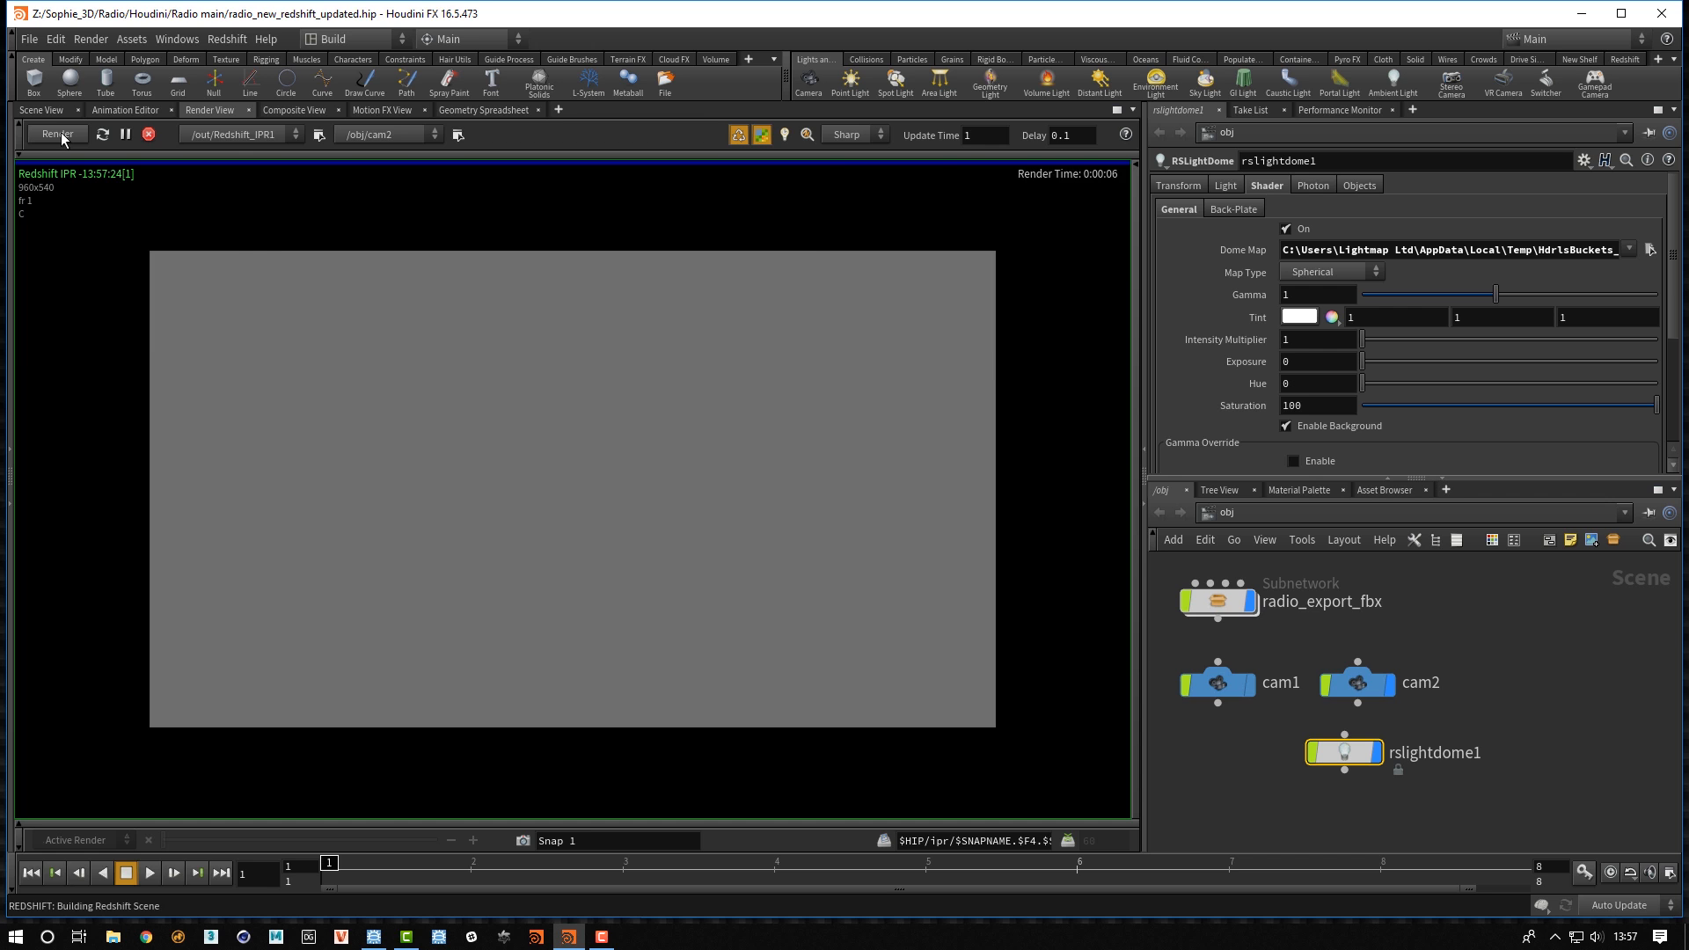
pyautogui.moveTo(1146, 328); pyautogui.dragTo(635, 325)
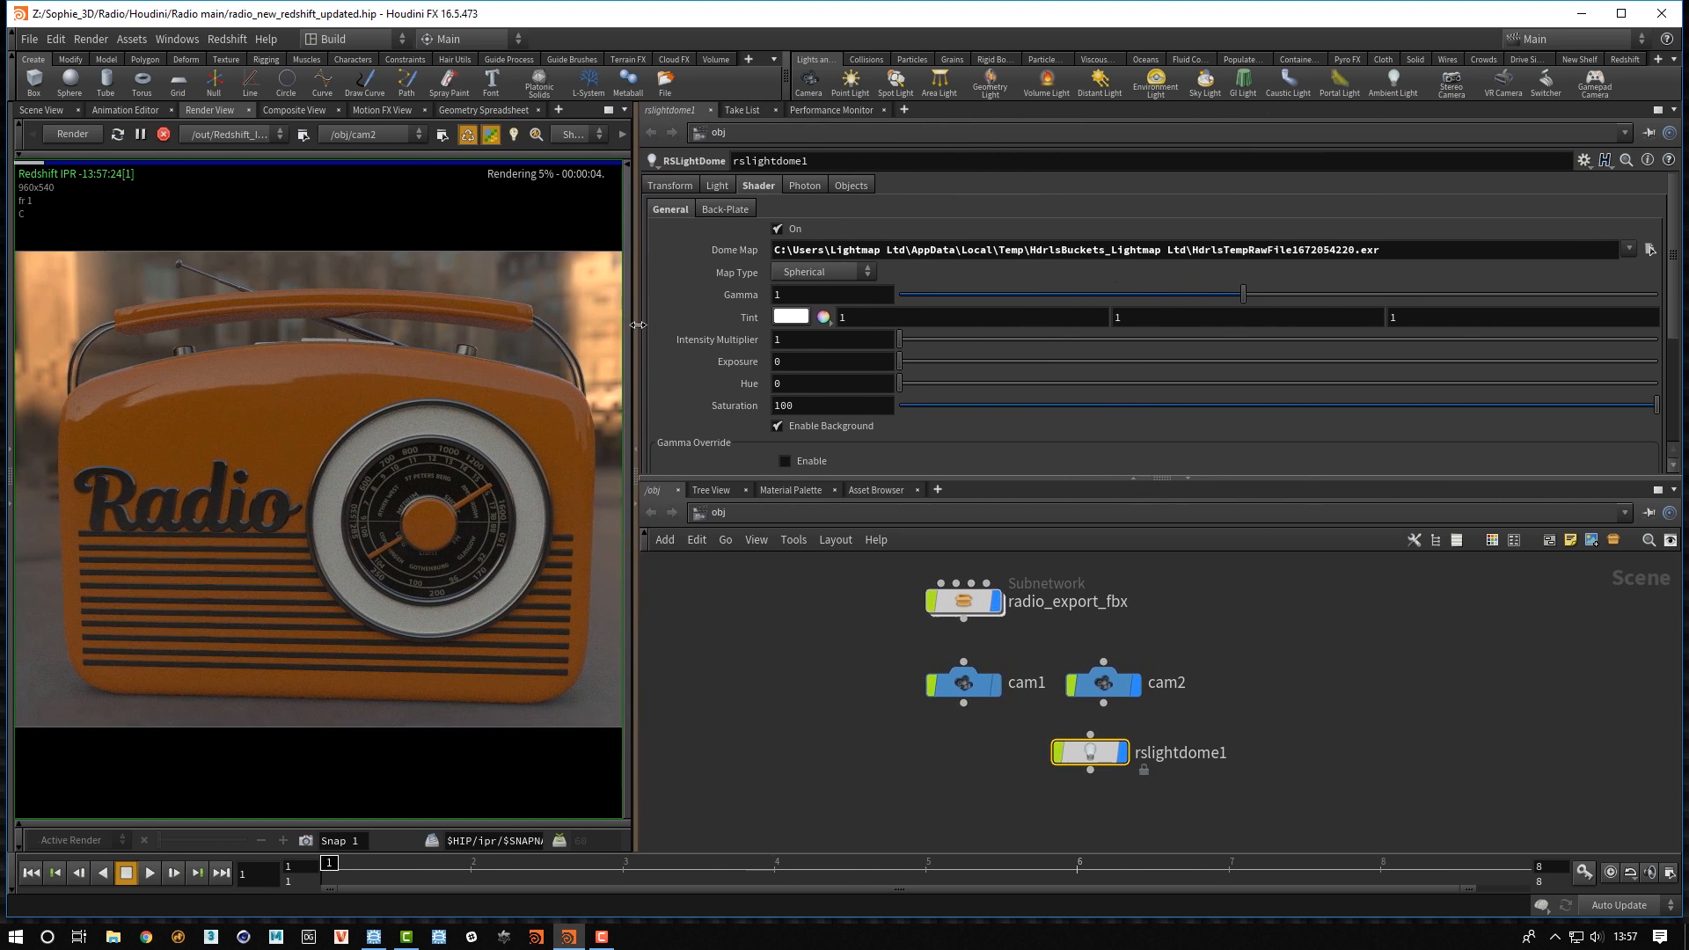
# Switch to HDR Light Studio and apply the Docks, Office Space and finally Studio 16 HDRI maps to the picture background
pyautogui.click(376, 936)
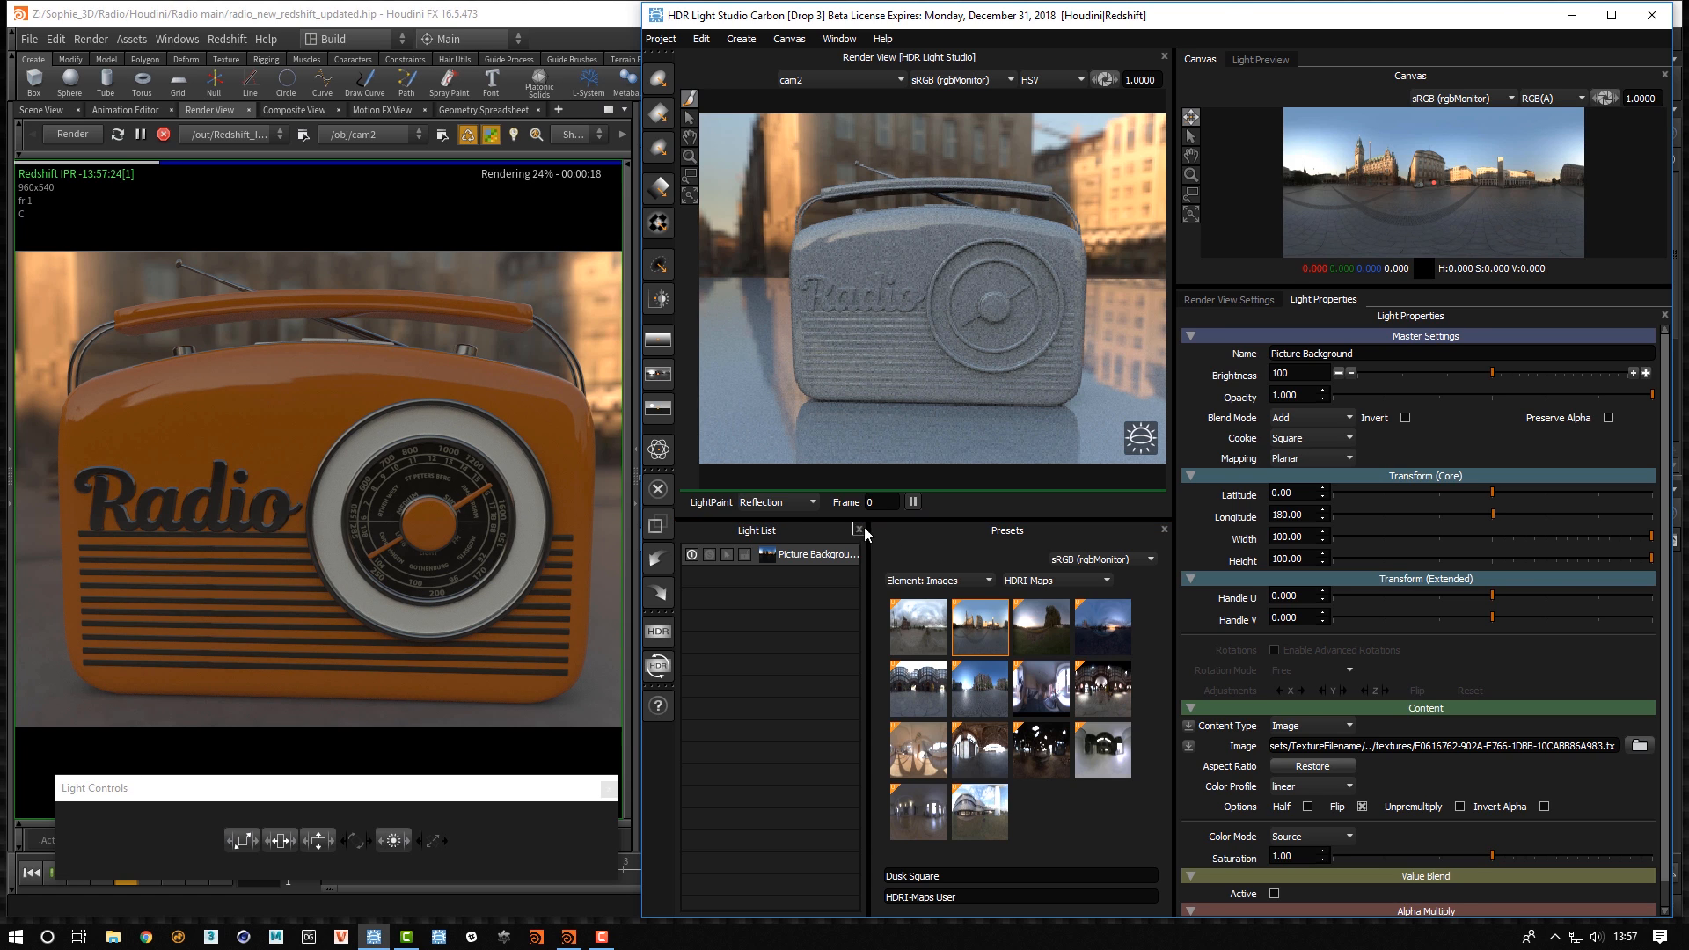
pyautogui.click(918, 630)
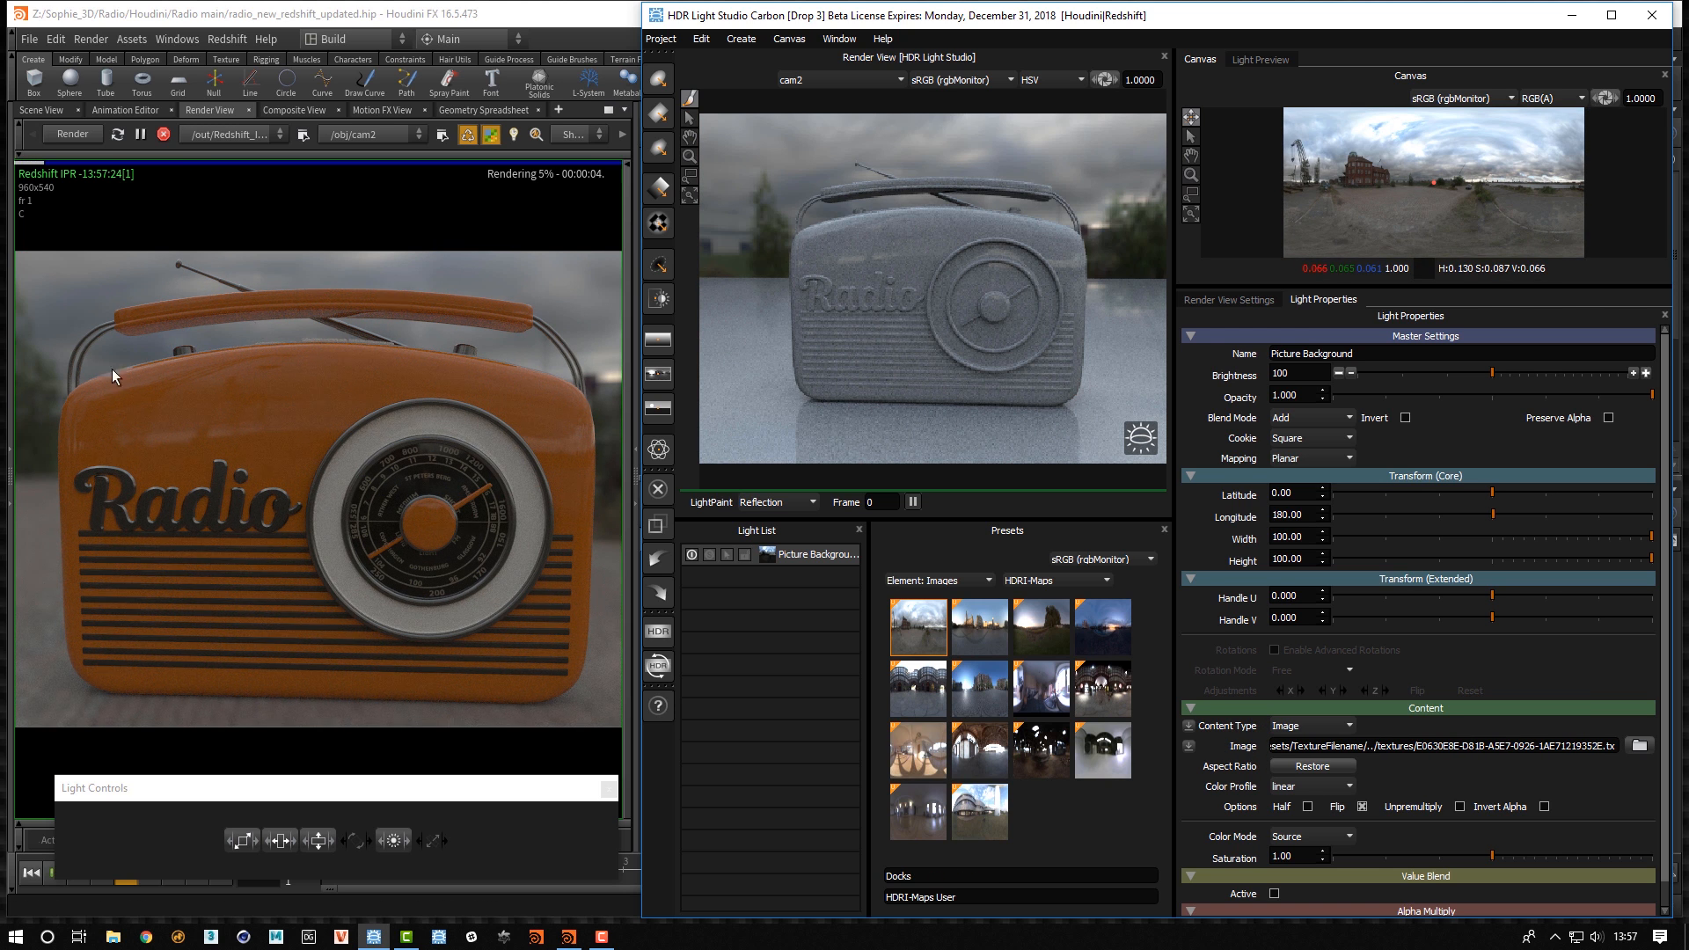
pyautogui.moveTo(902, 771); pyautogui.dragTo(1243, 753)
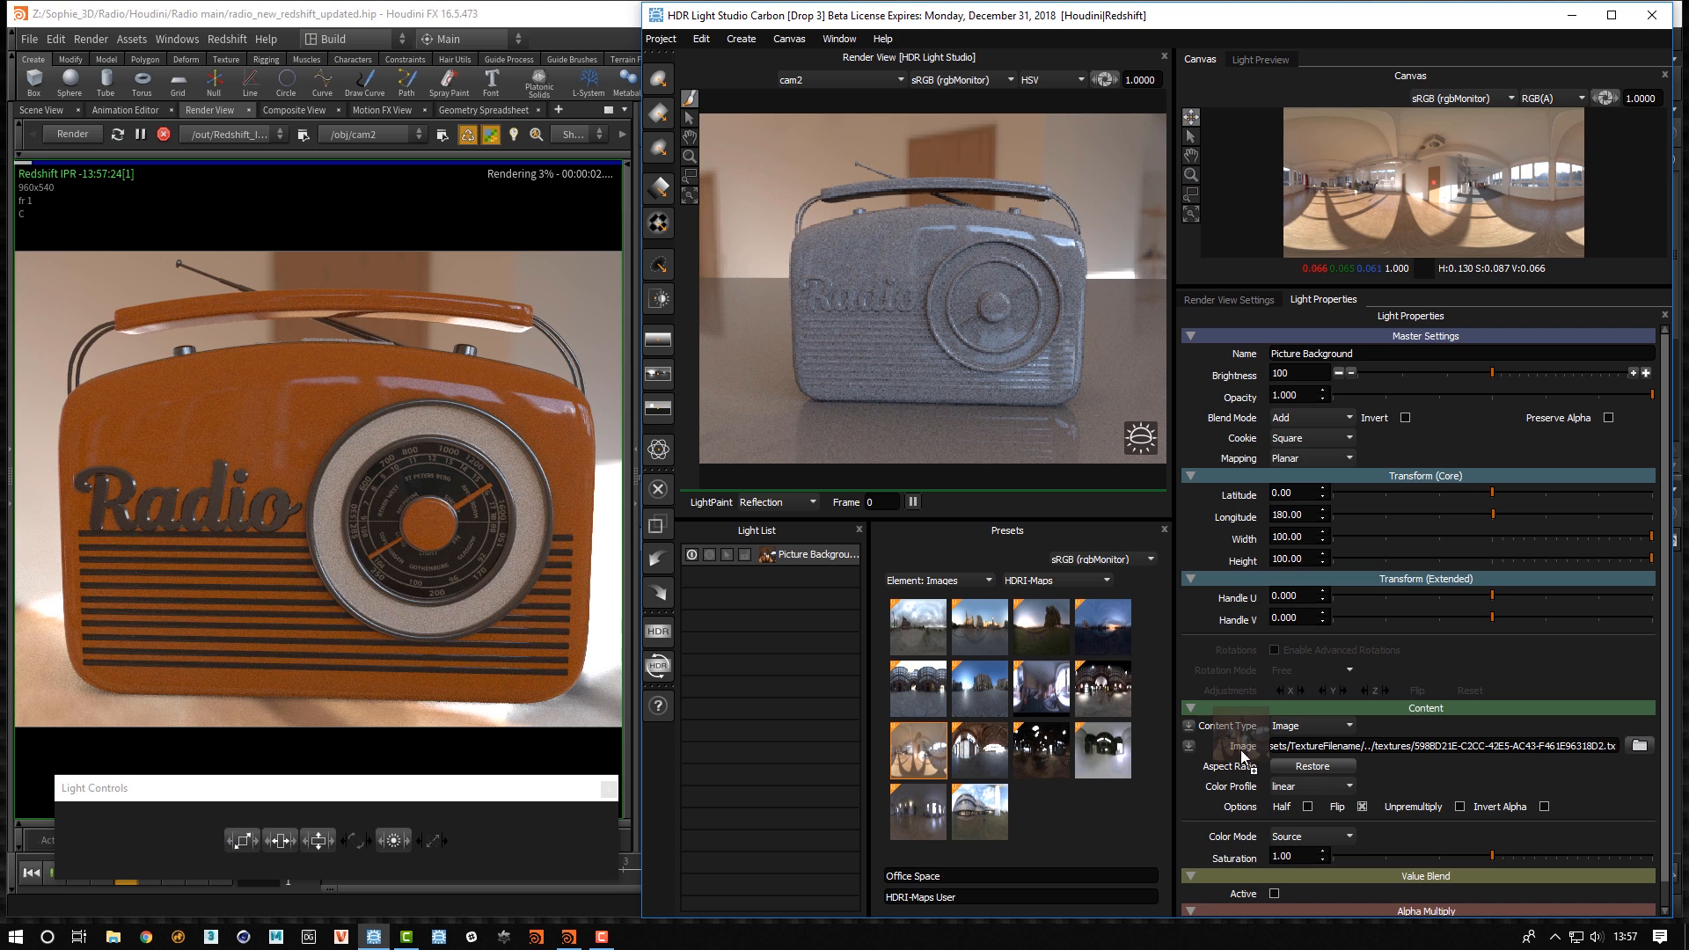
pyautogui.moveTo(1095, 762); pyautogui.dragTo(1239, 747)
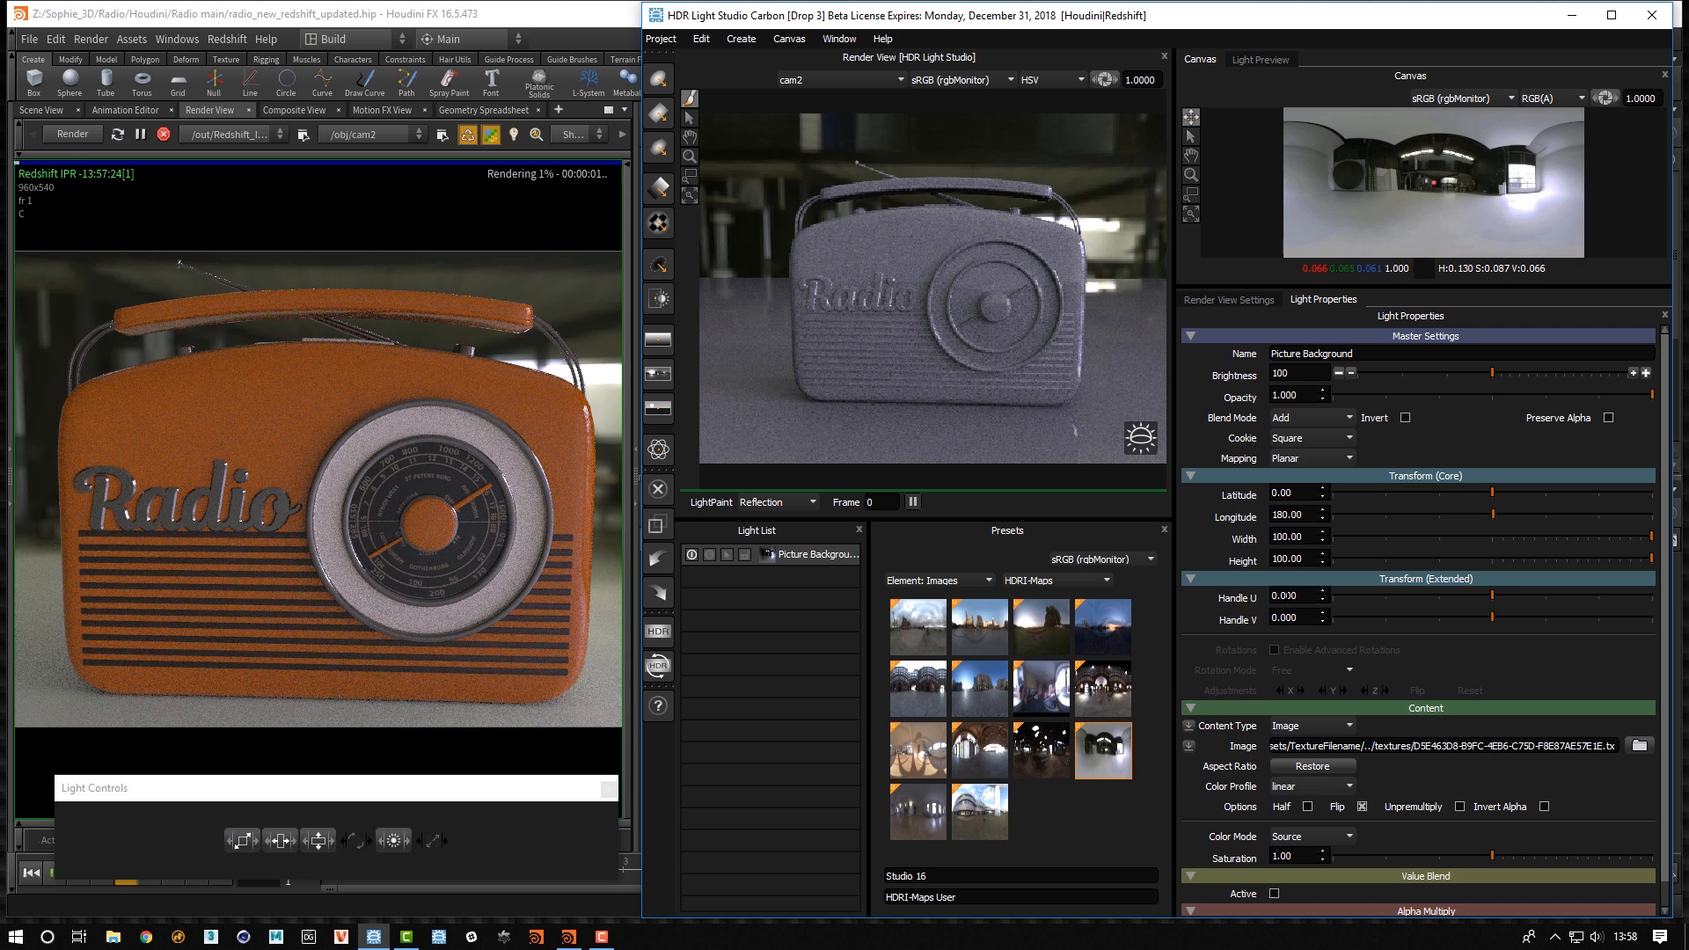
# Rotate the Studio 16 picture background to a longitude of 11.87
pyautogui.click(1440, 514)
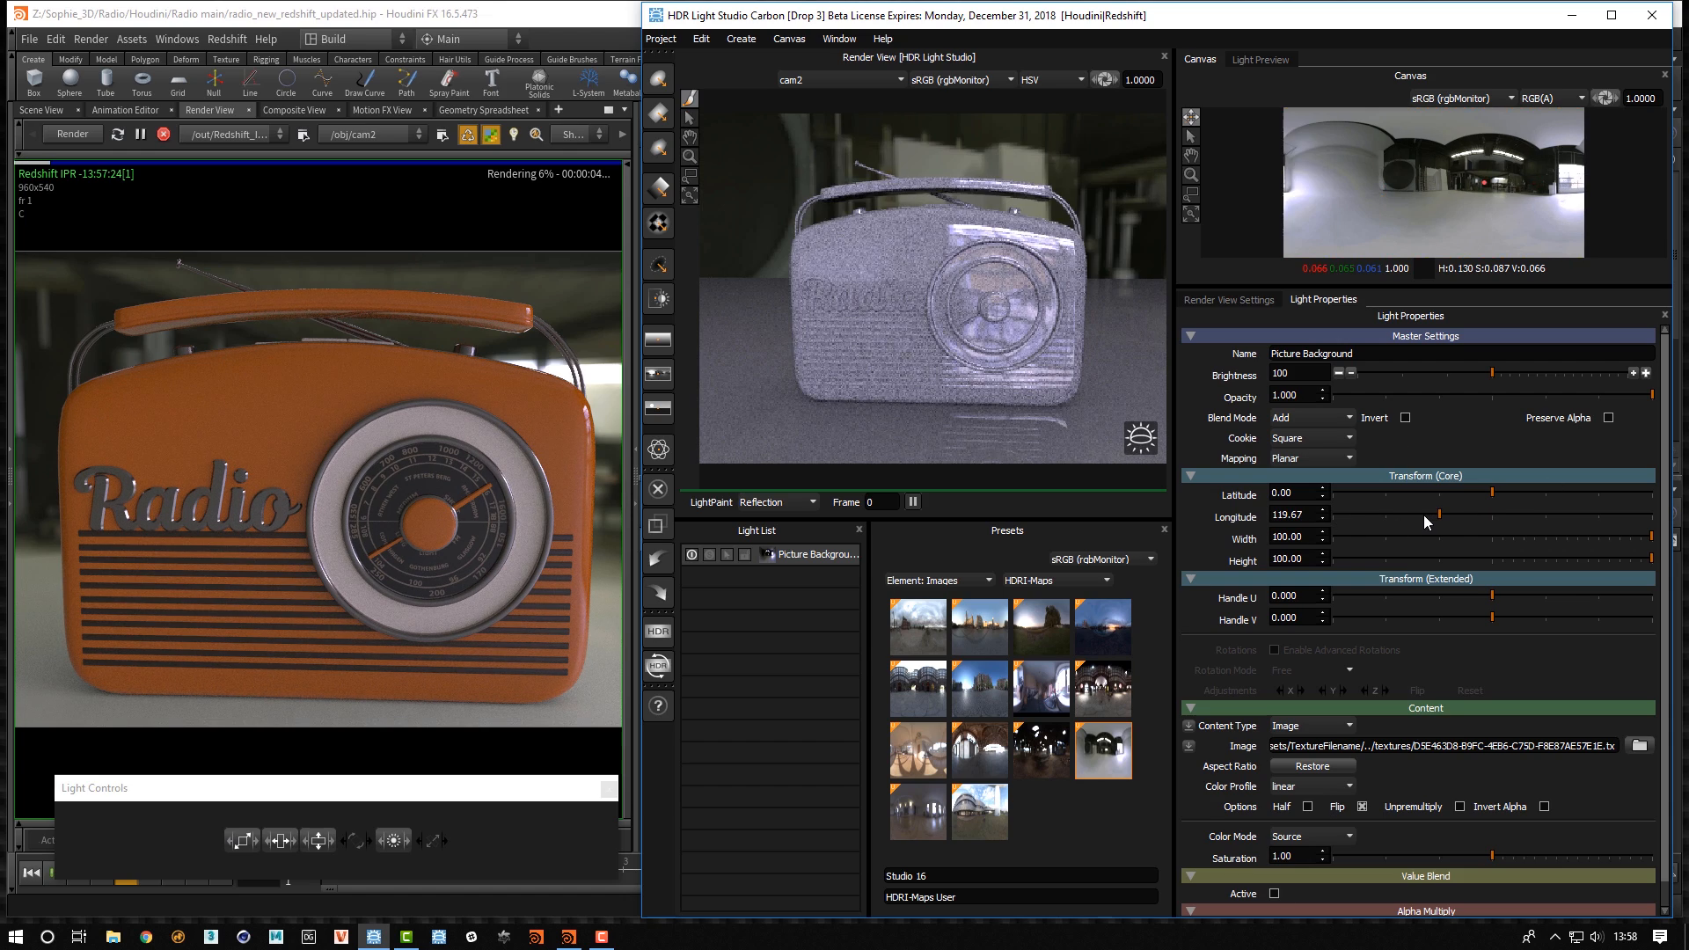
pyautogui.click(1422, 515)
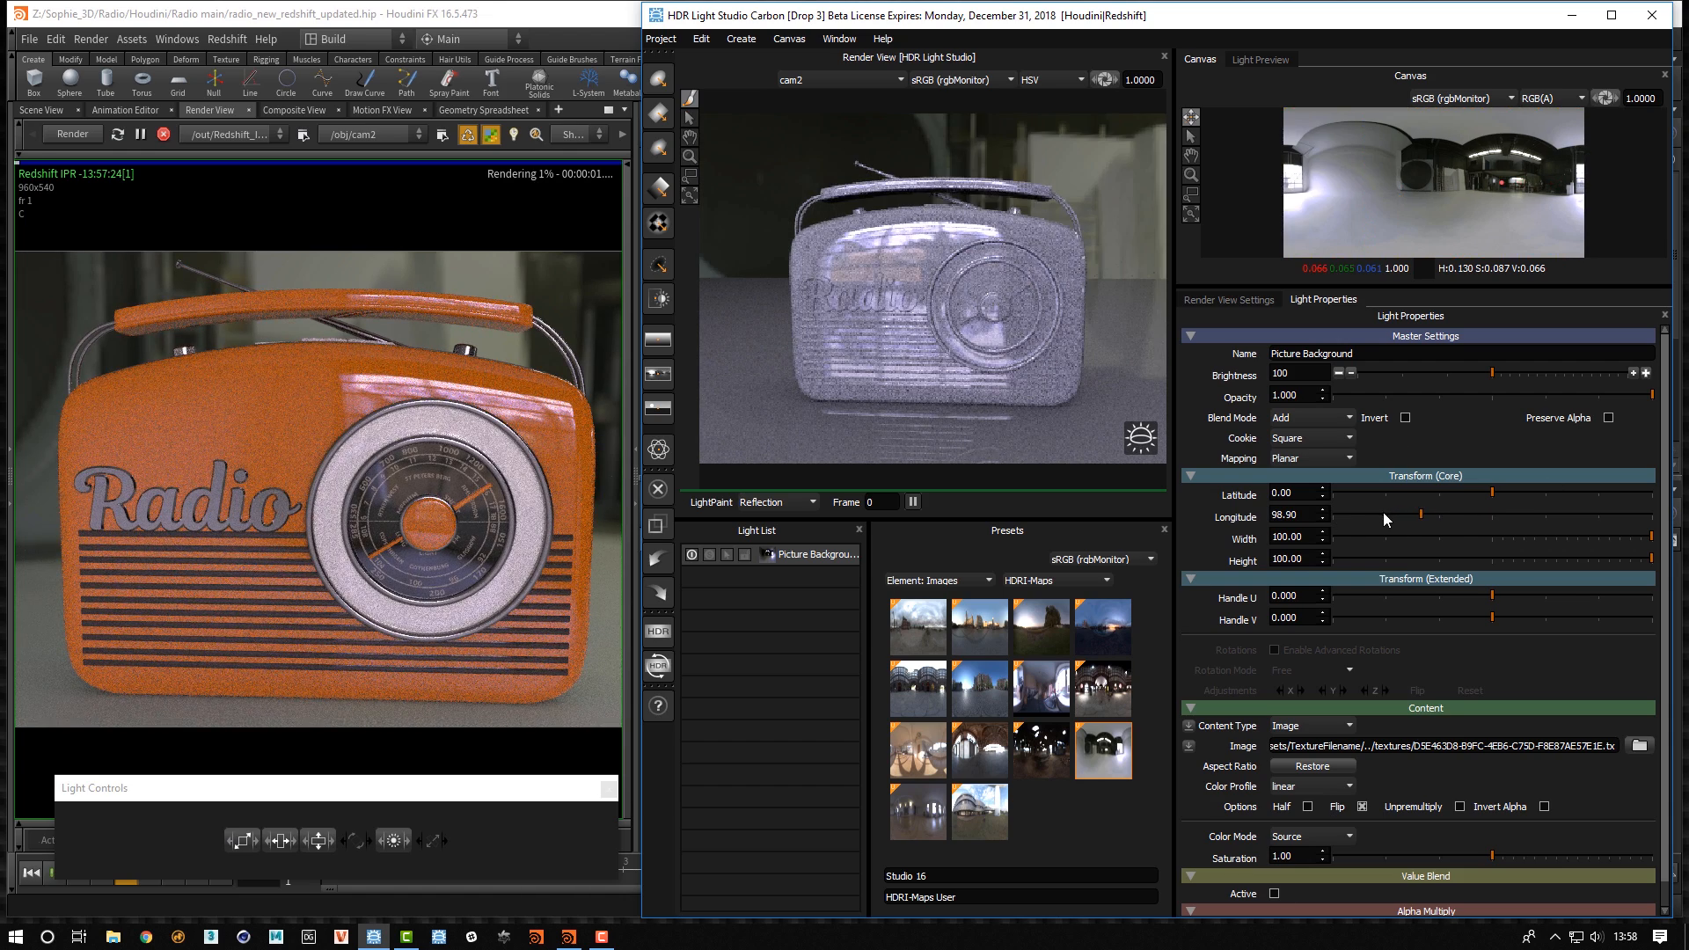
pyautogui.click(1344, 515)
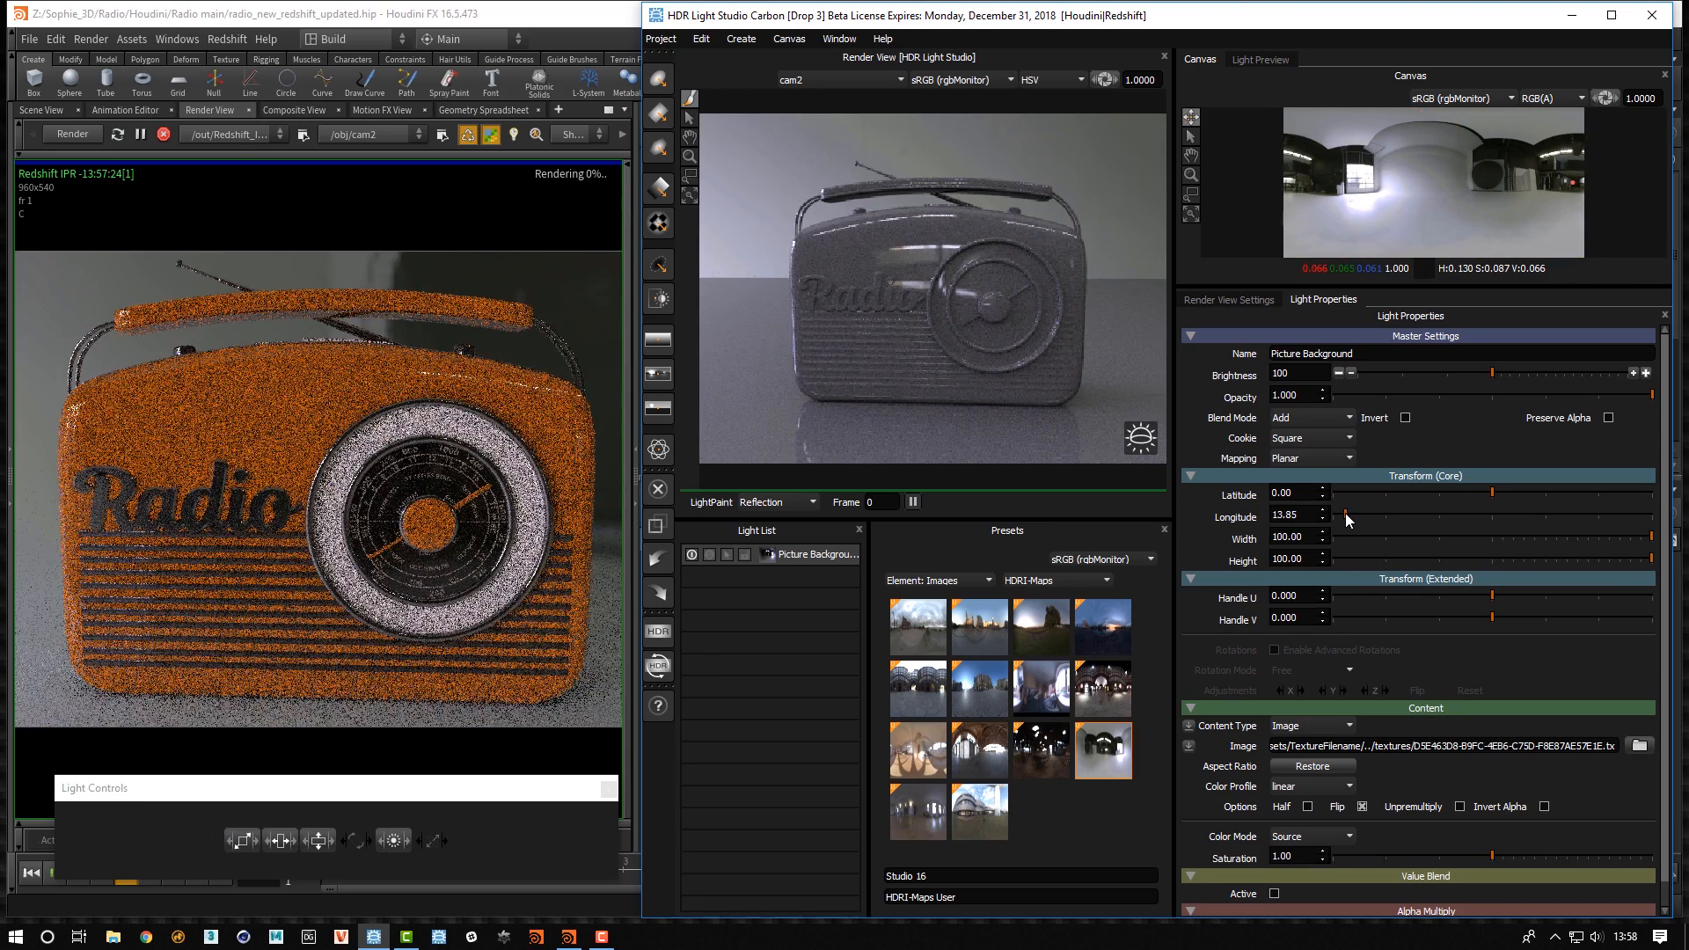
pyautogui.click(1344, 514)
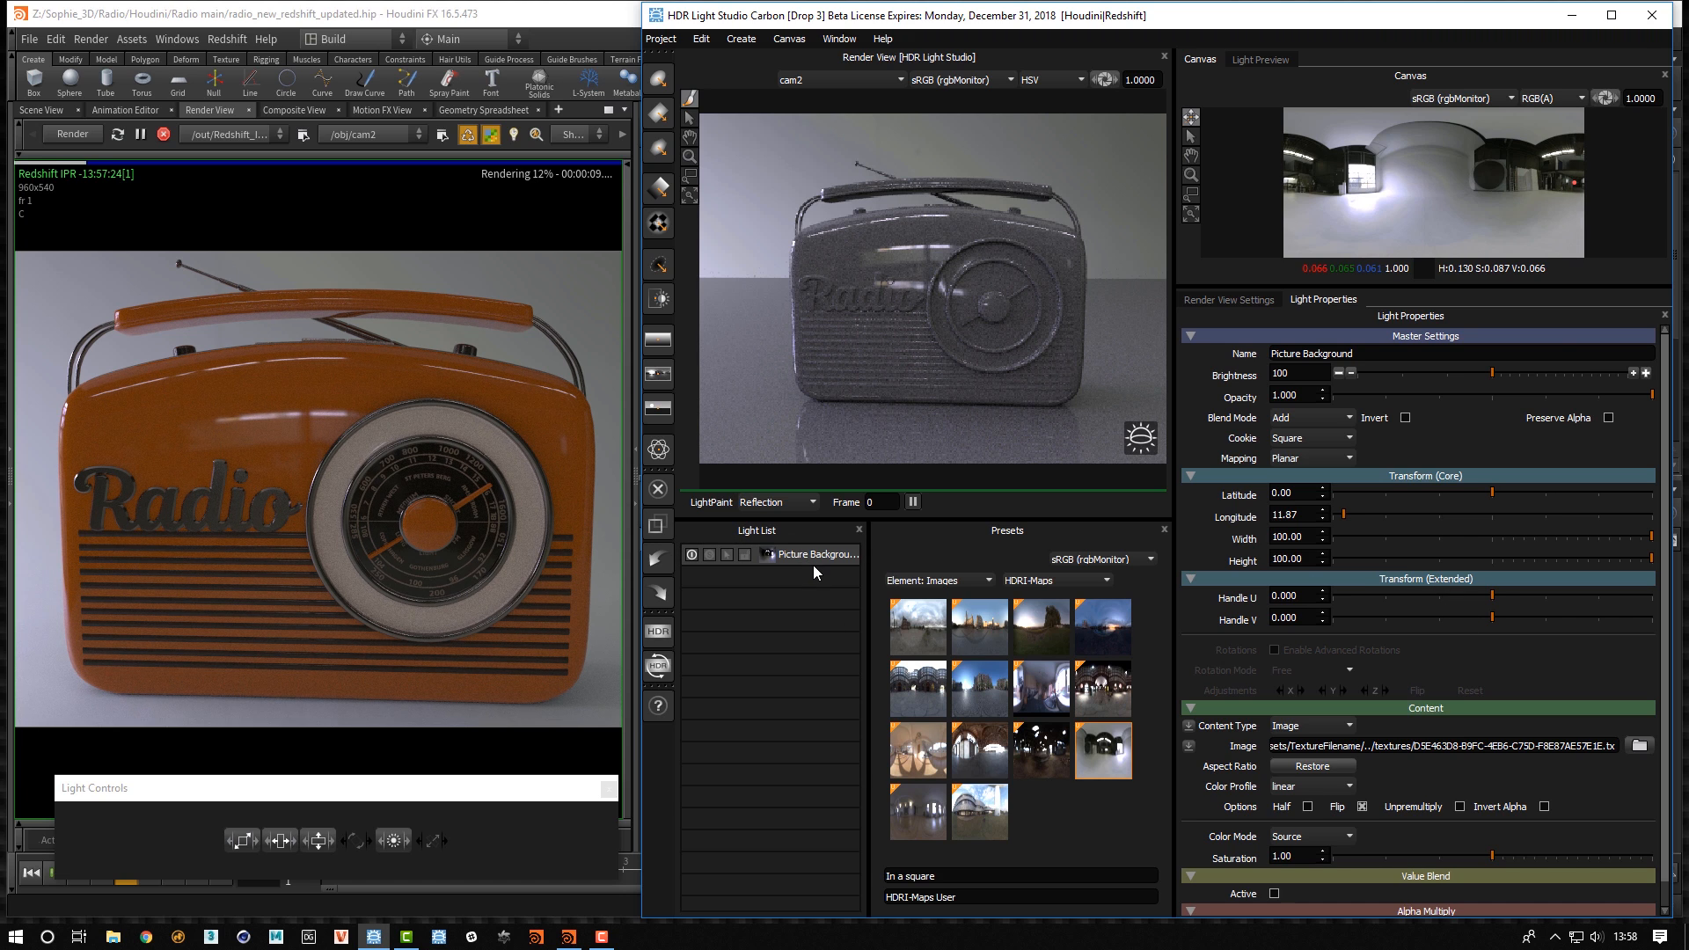
# Reduce the picture background's brightness to 12
pyautogui.click(1338, 374)
pyautogui.click(1338, 374)
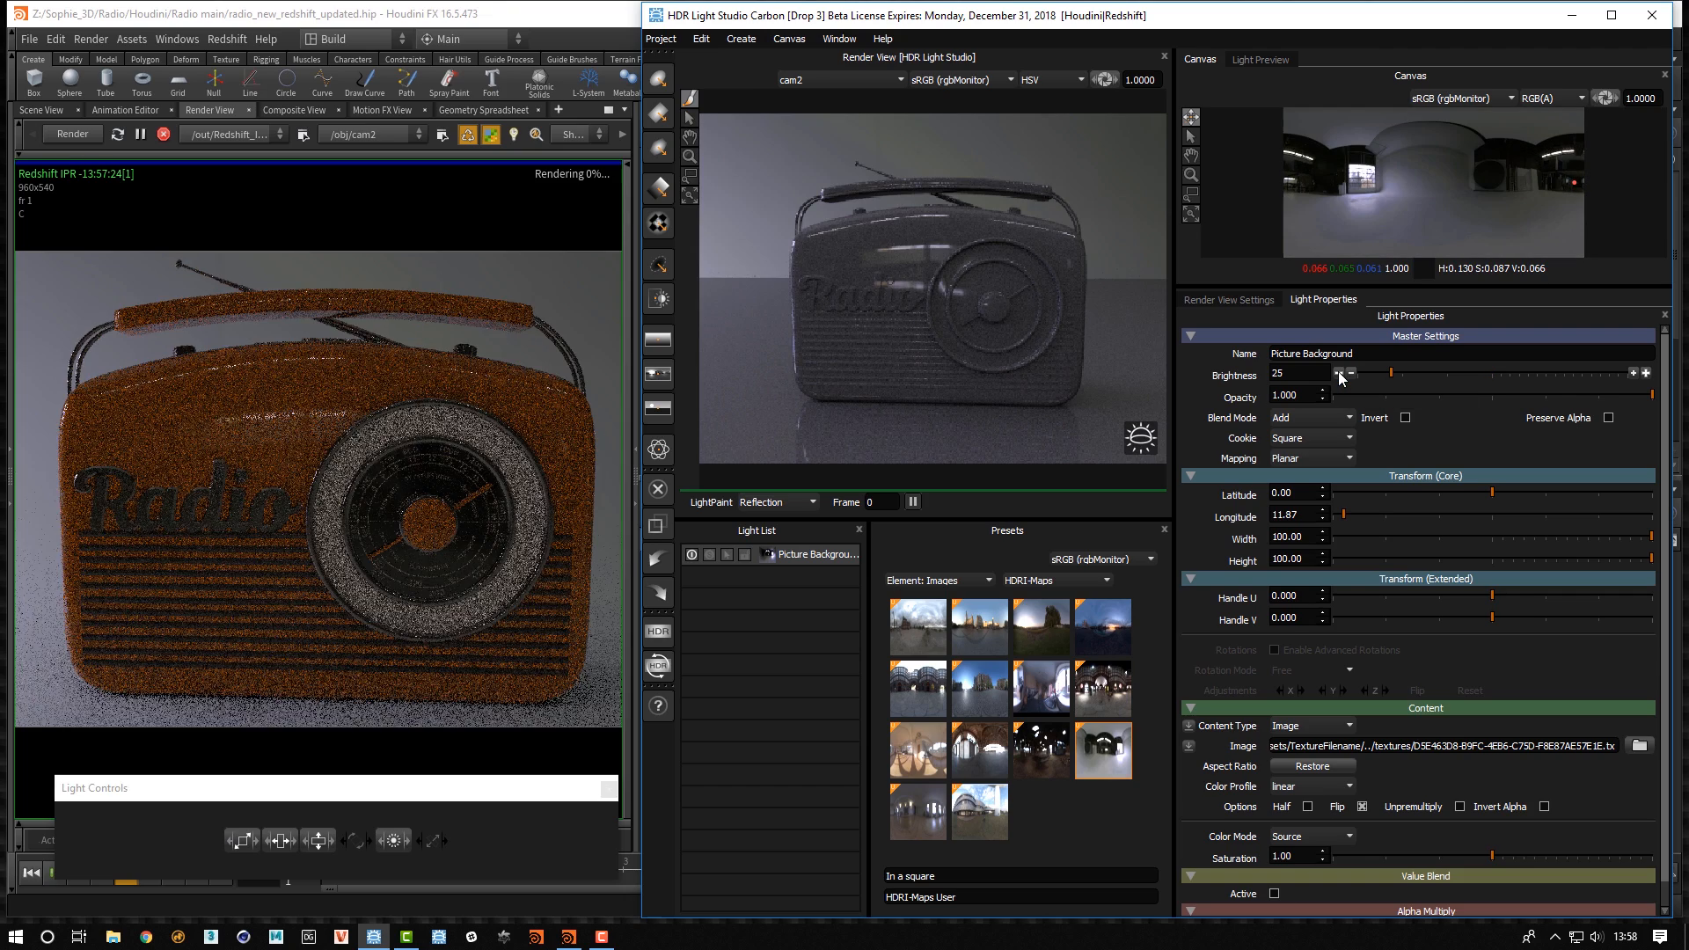
pyautogui.click(1338, 374)
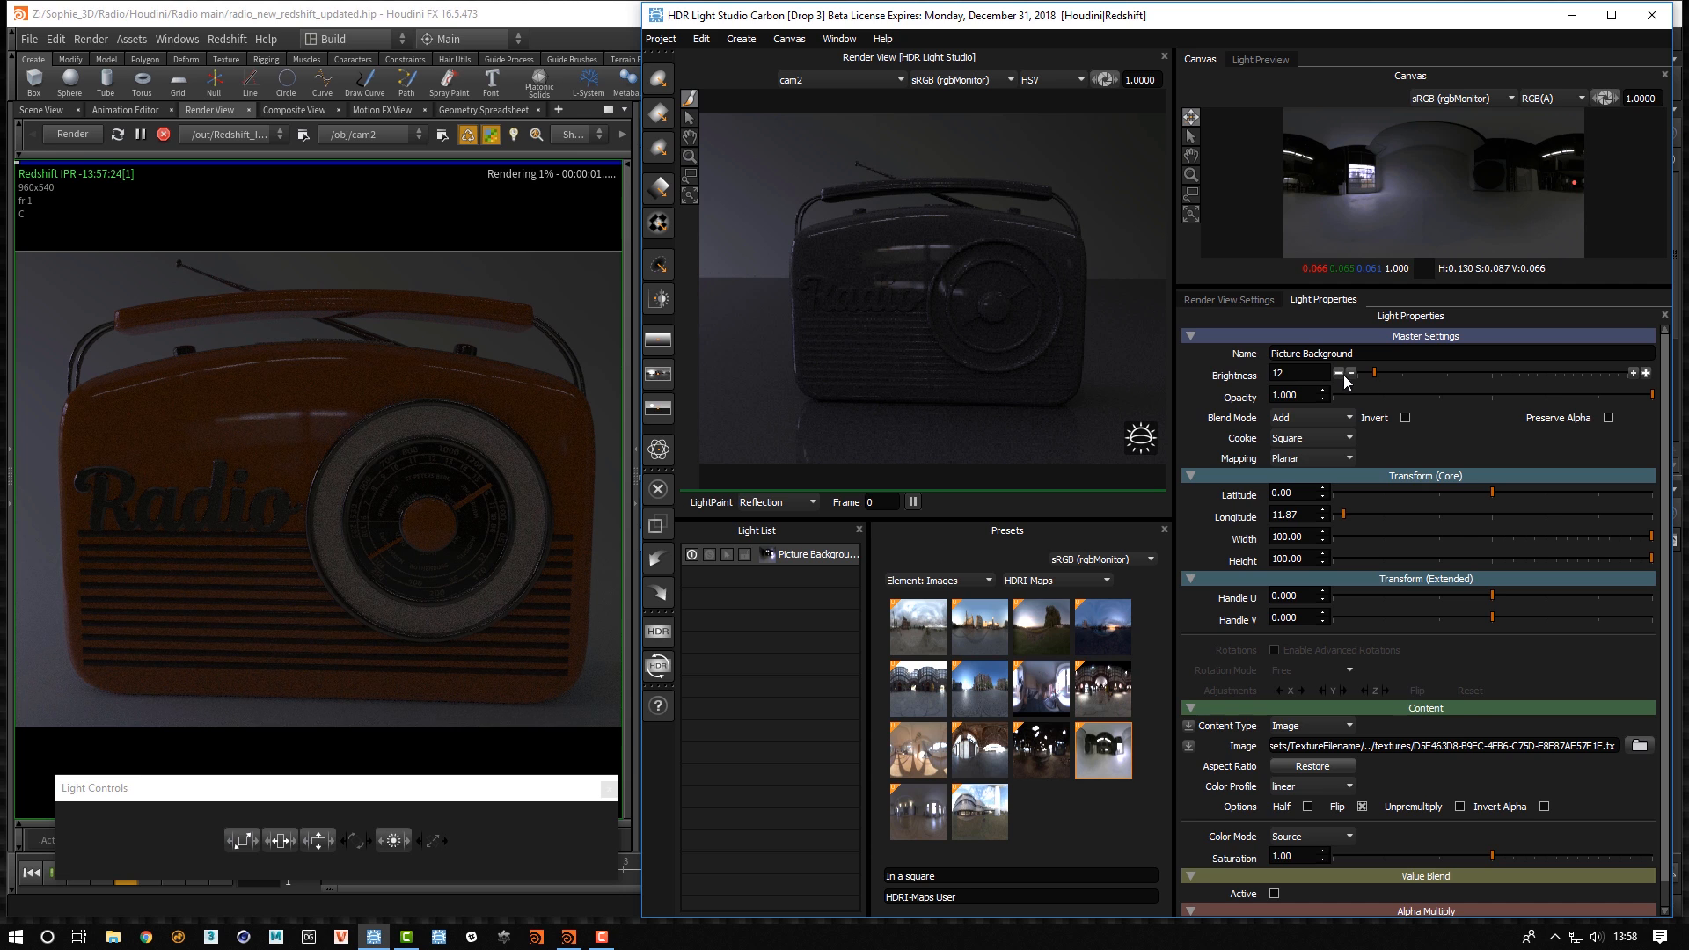
# Filter the light presets to StudioLights and add the Tracing Paper 15 light, placing its reflection near the upper-left of the radio's front
pyautogui.click(930, 582)
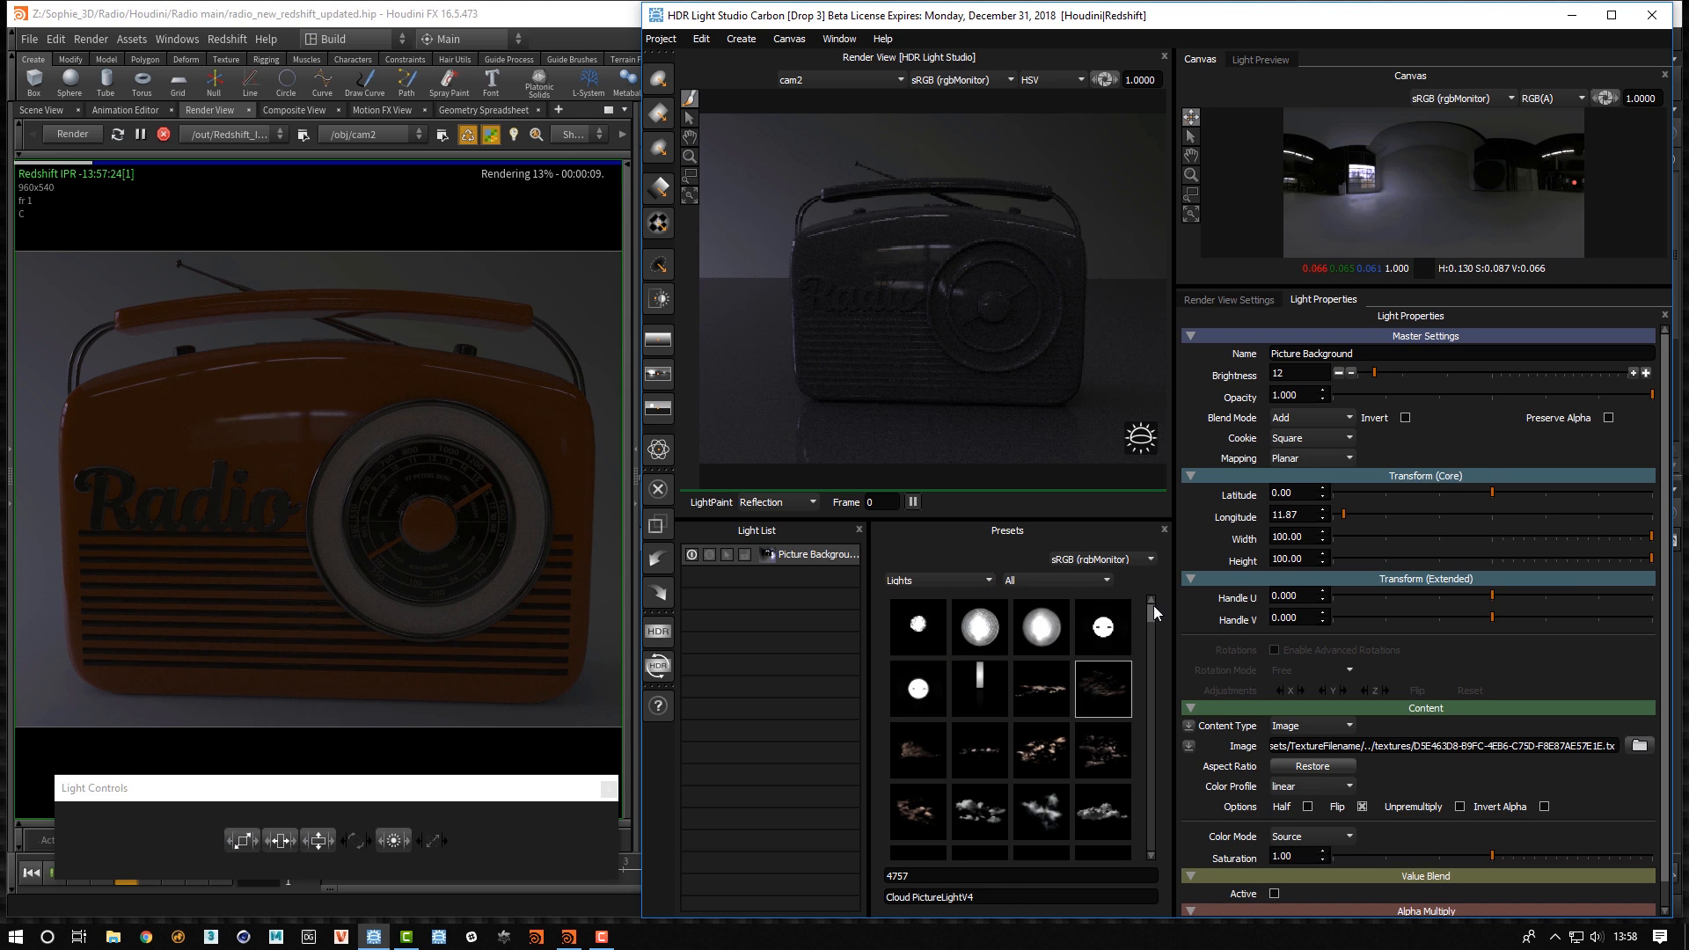
pyautogui.click(1046, 581)
pyautogui.moveTo(1107, 617); pyautogui.dragTo(1101, 657)
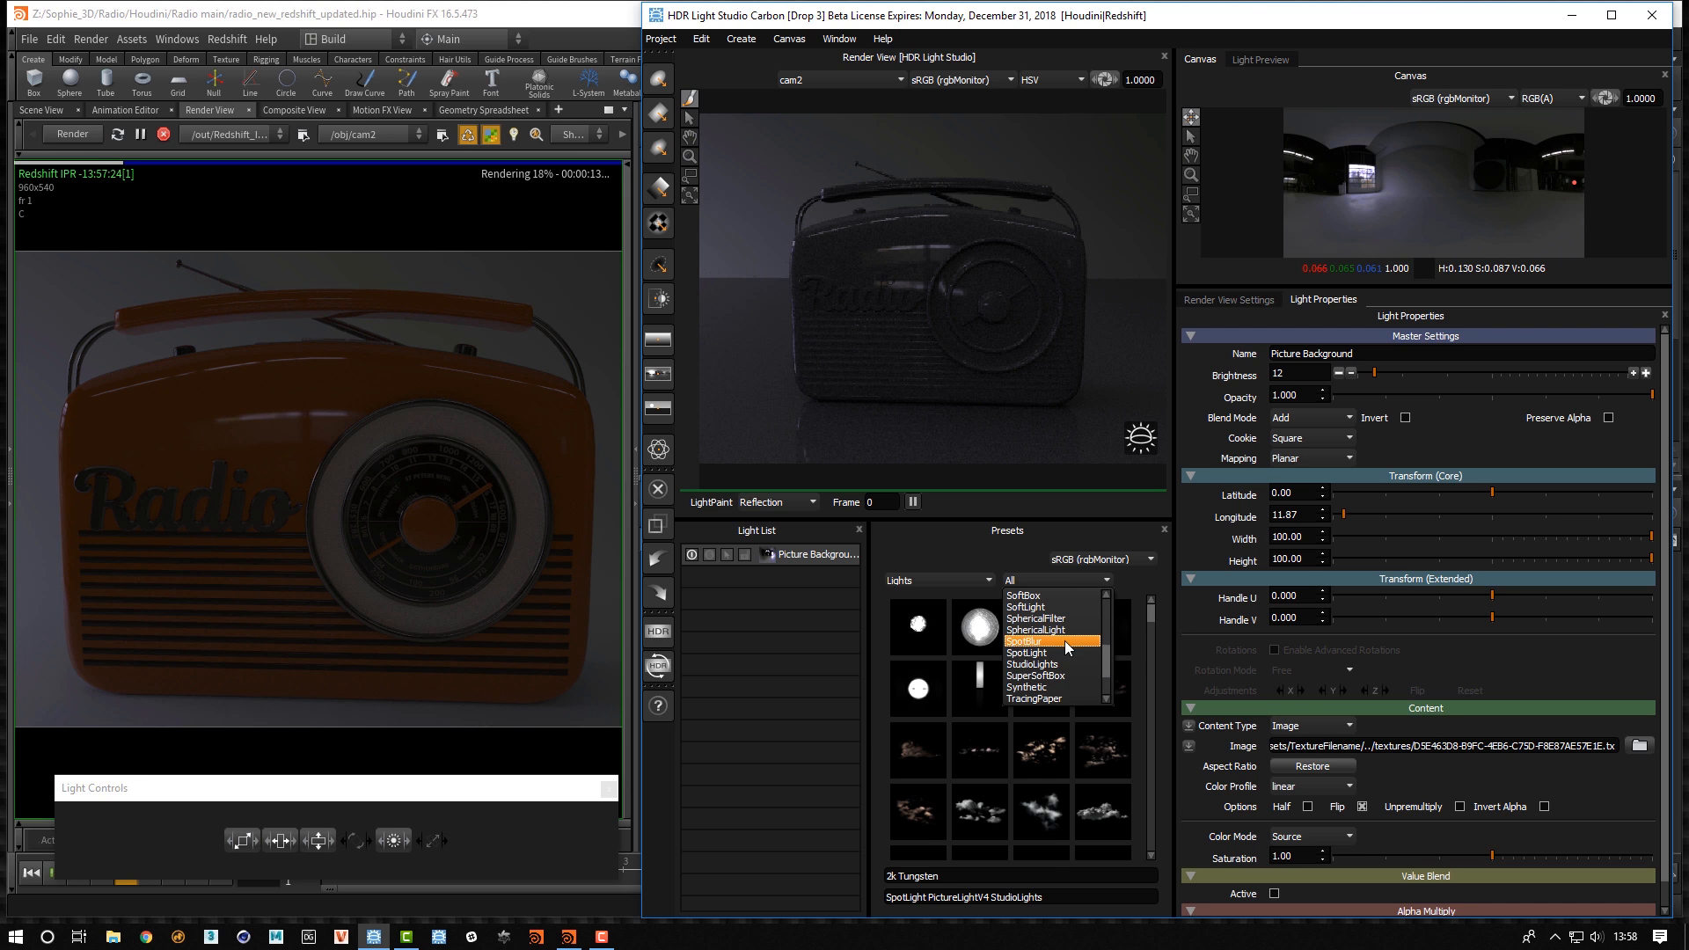
pyautogui.click(1064, 666)
pyautogui.moveTo(1149, 616); pyautogui.dragTo(1153, 823)
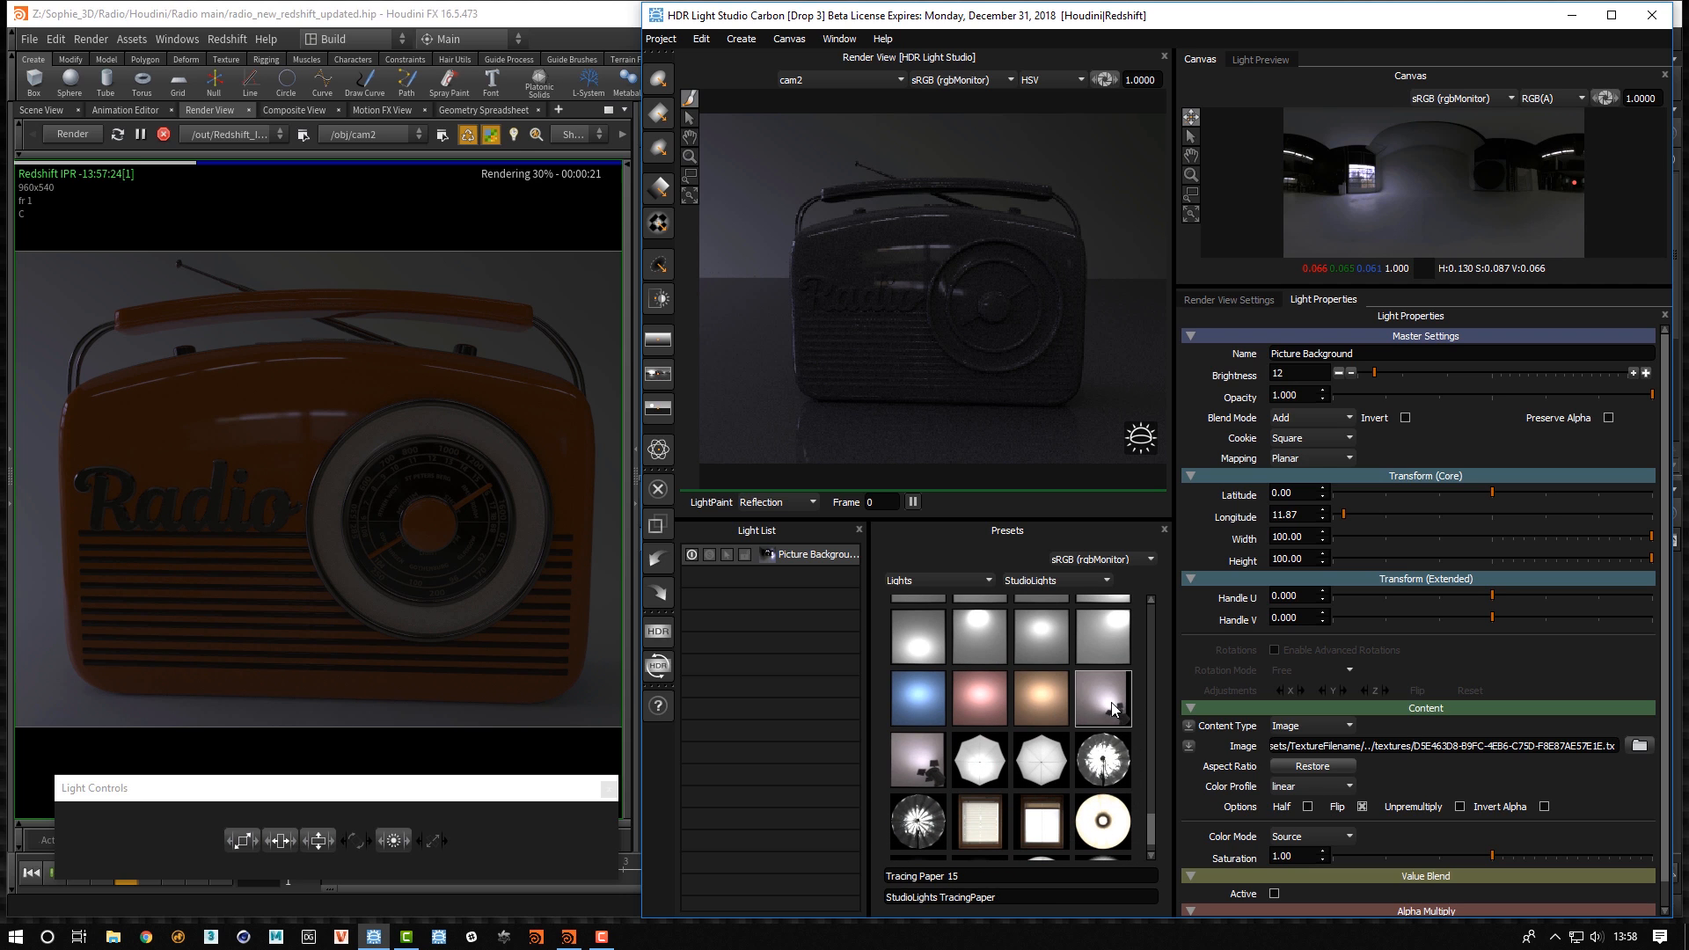
pyautogui.moveTo(1114, 709); pyautogui.dragTo(1038, 297)
pyautogui.moveTo(820, 259); pyautogui.dragTo(815, 260)
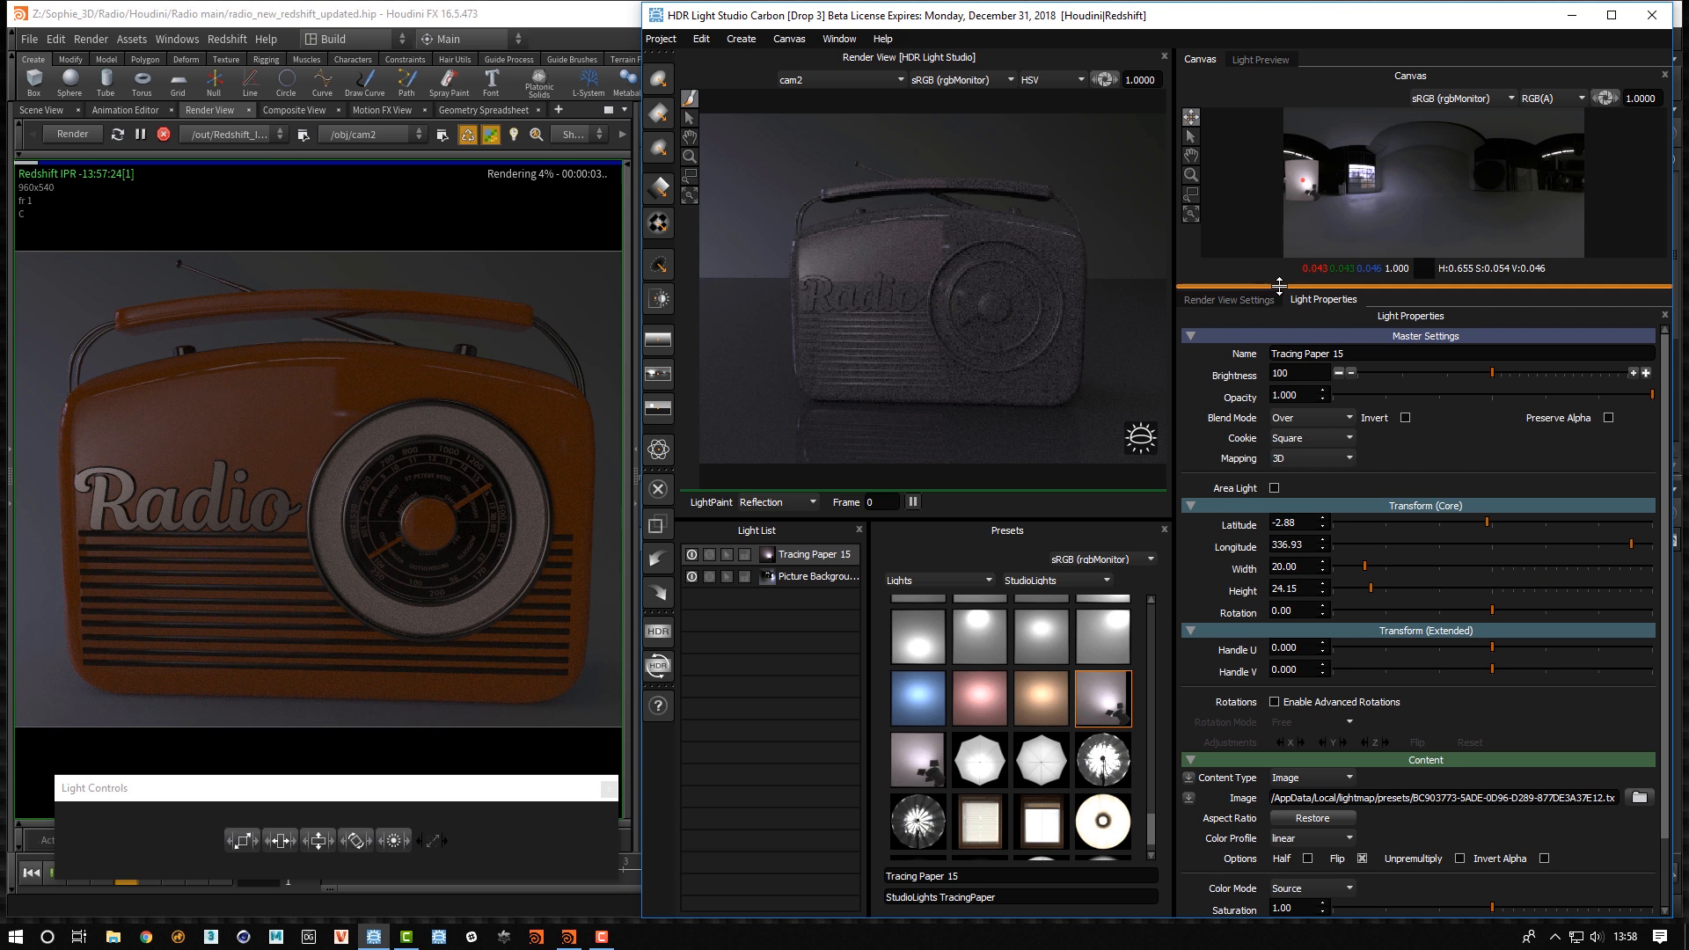
# Enlarge the canvas area and reposition the Tracing Paper 15 light's reflection on the radio's front to about latitude -2.93, longitude 329.44
pyautogui.moveTo(1276, 287); pyautogui.dragTo(1320, 303)
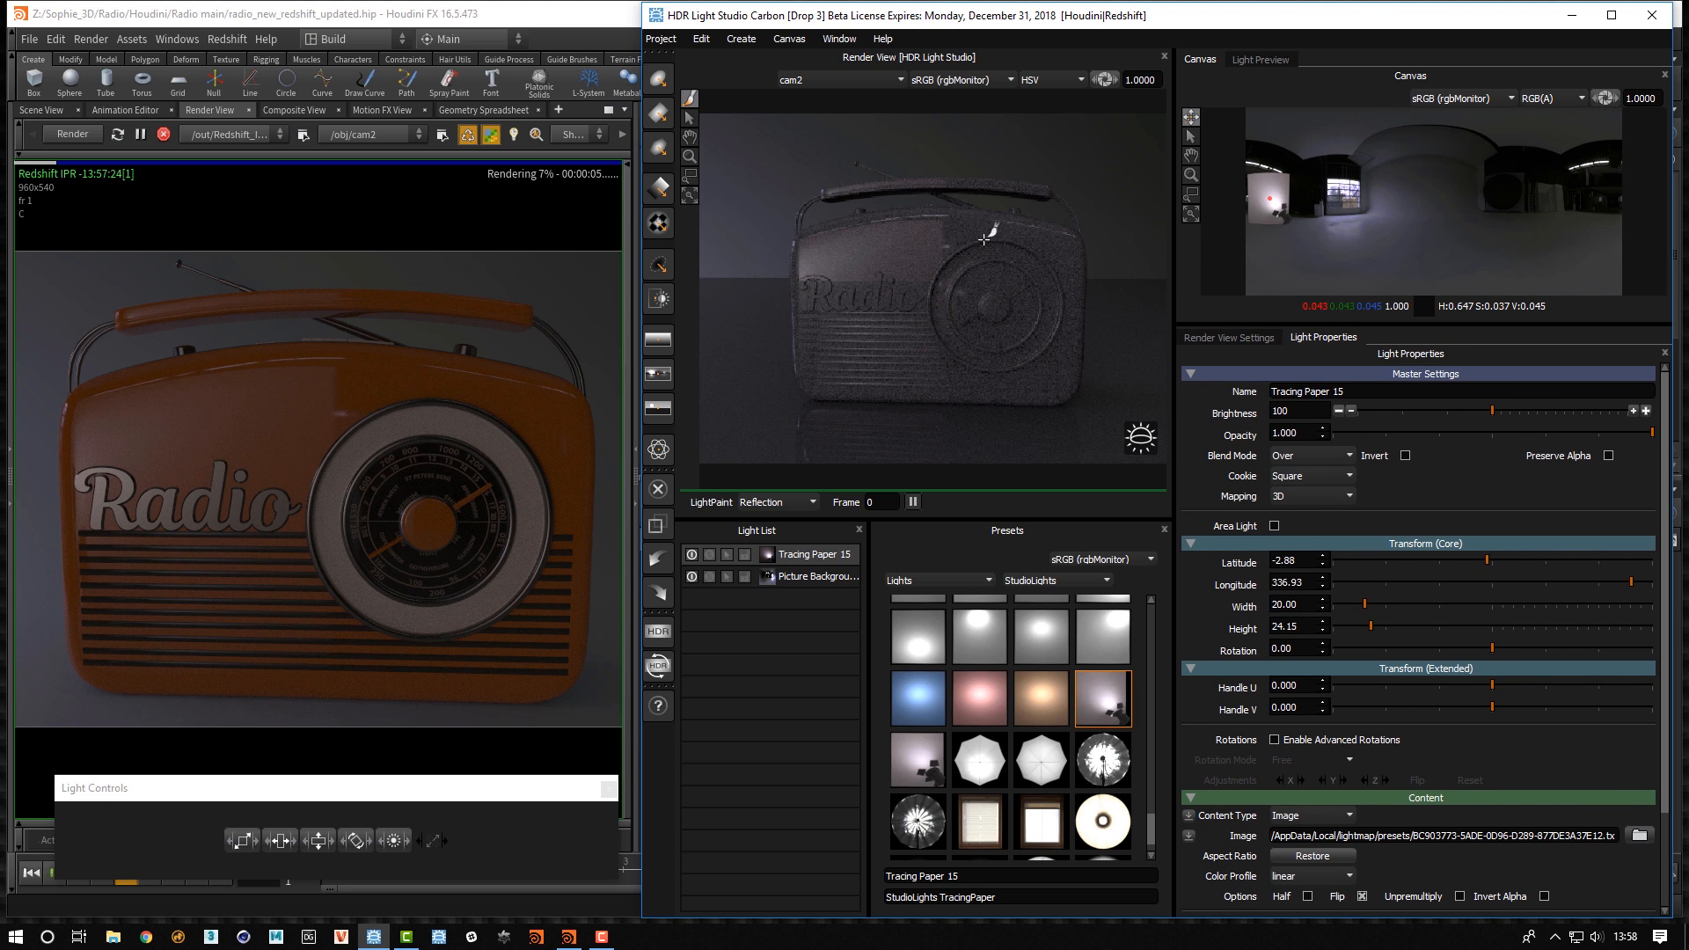
pyautogui.click(1015, 227)
pyautogui.click(919, 236)
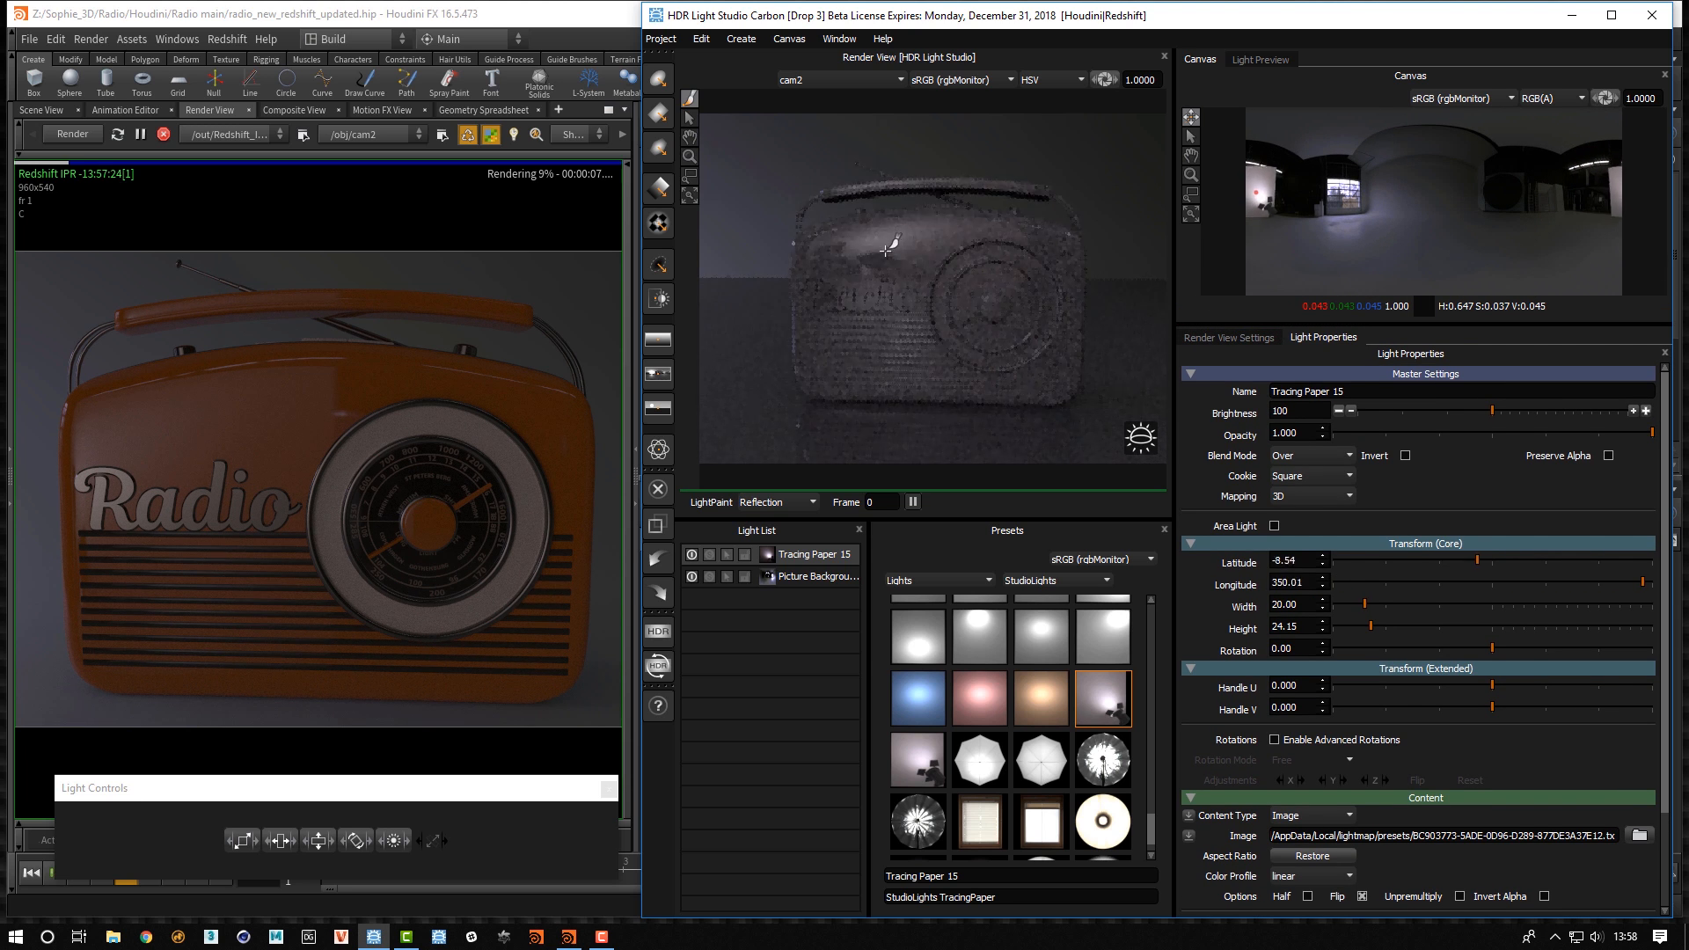
pyautogui.click(1065, 255)
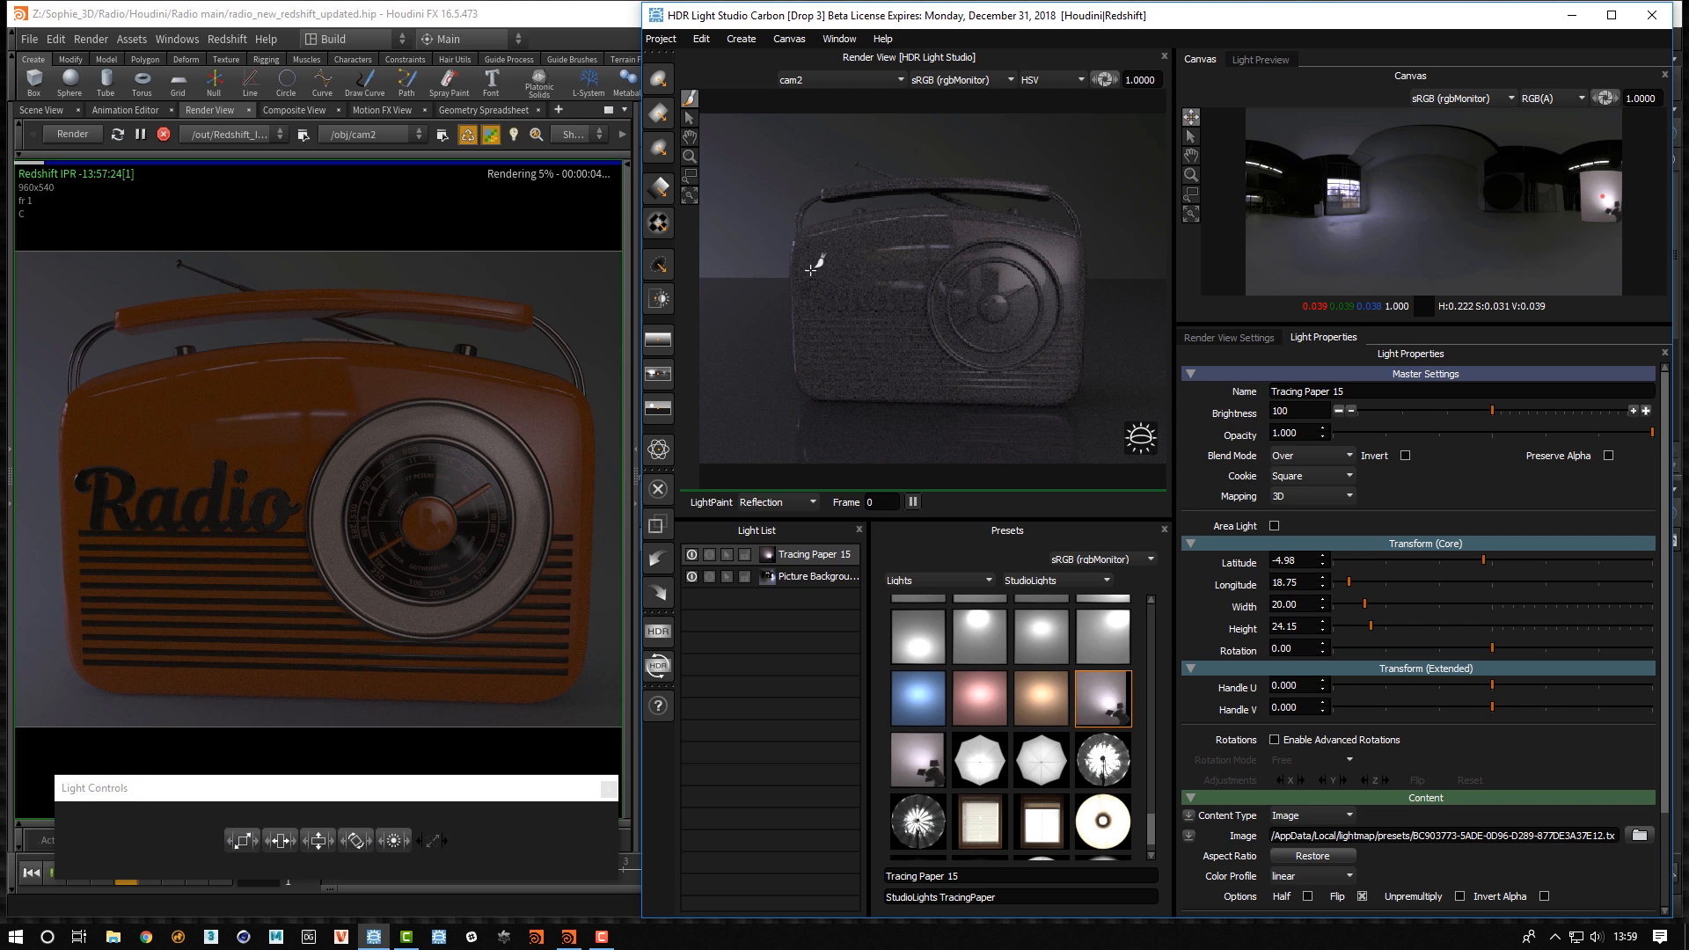
pyautogui.moveTo(811, 269); pyautogui.dragTo(805, 258)
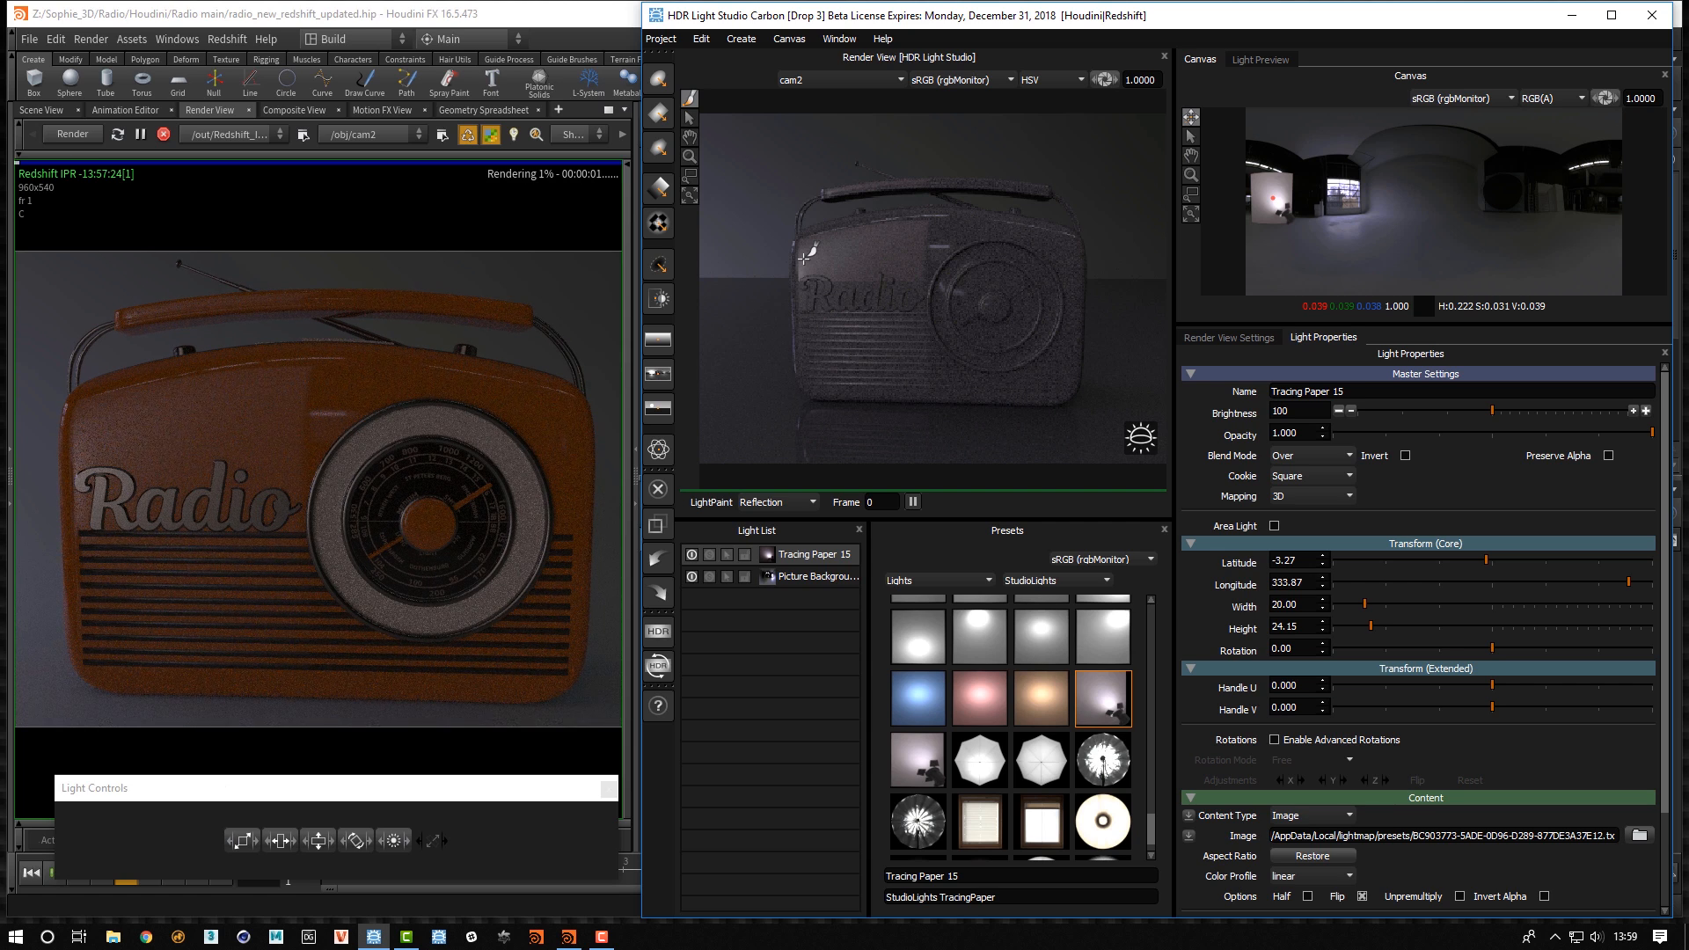
pyautogui.moveTo(802, 261); pyautogui.dragTo(797, 265)
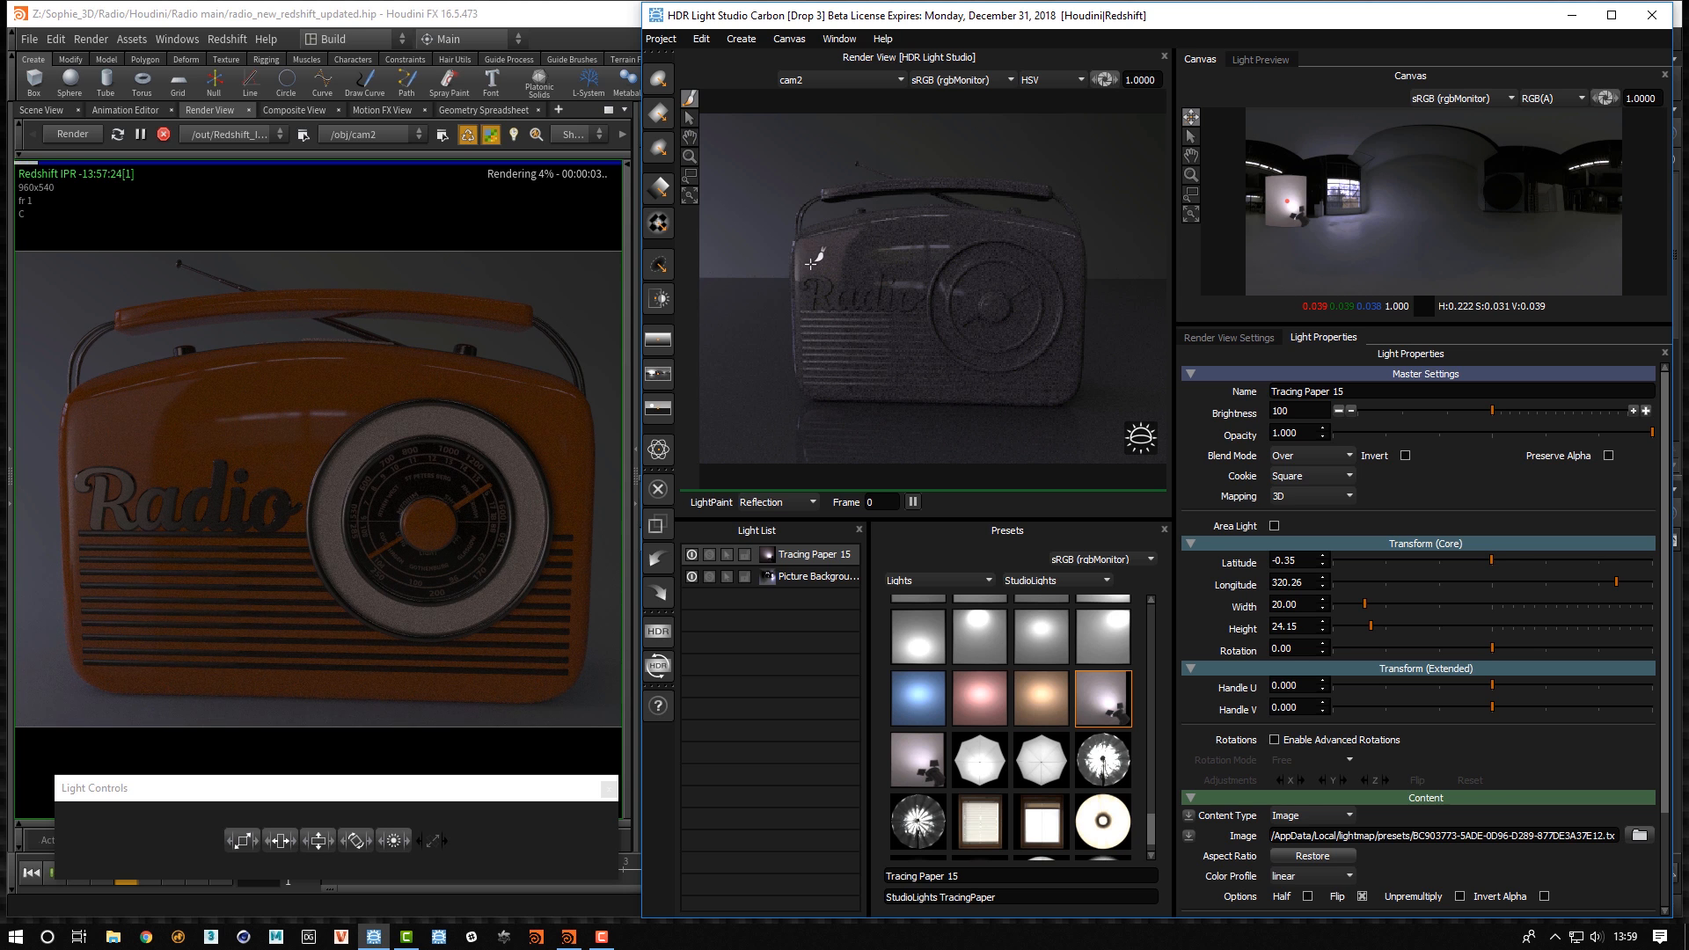
pyautogui.moveTo(799, 264); pyautogui.dragTo(800, 256)
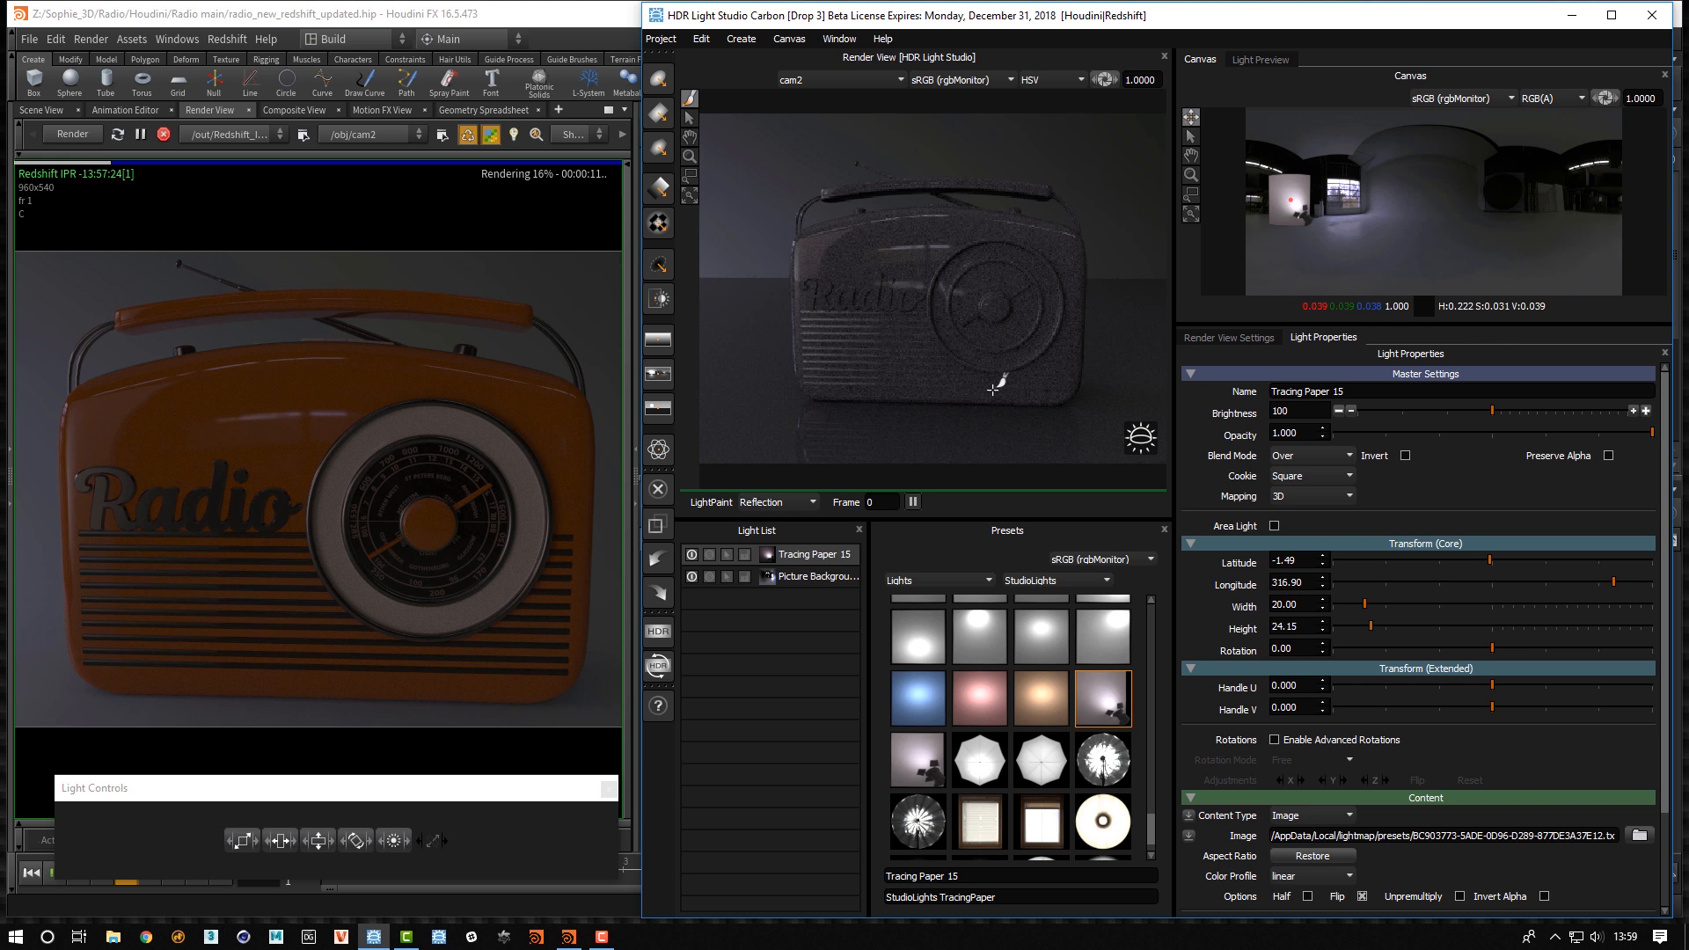
pyautogui.click(852, 257)
pyautogui.moveTo(852, 258); pyautogui.dragTo(858, 258)
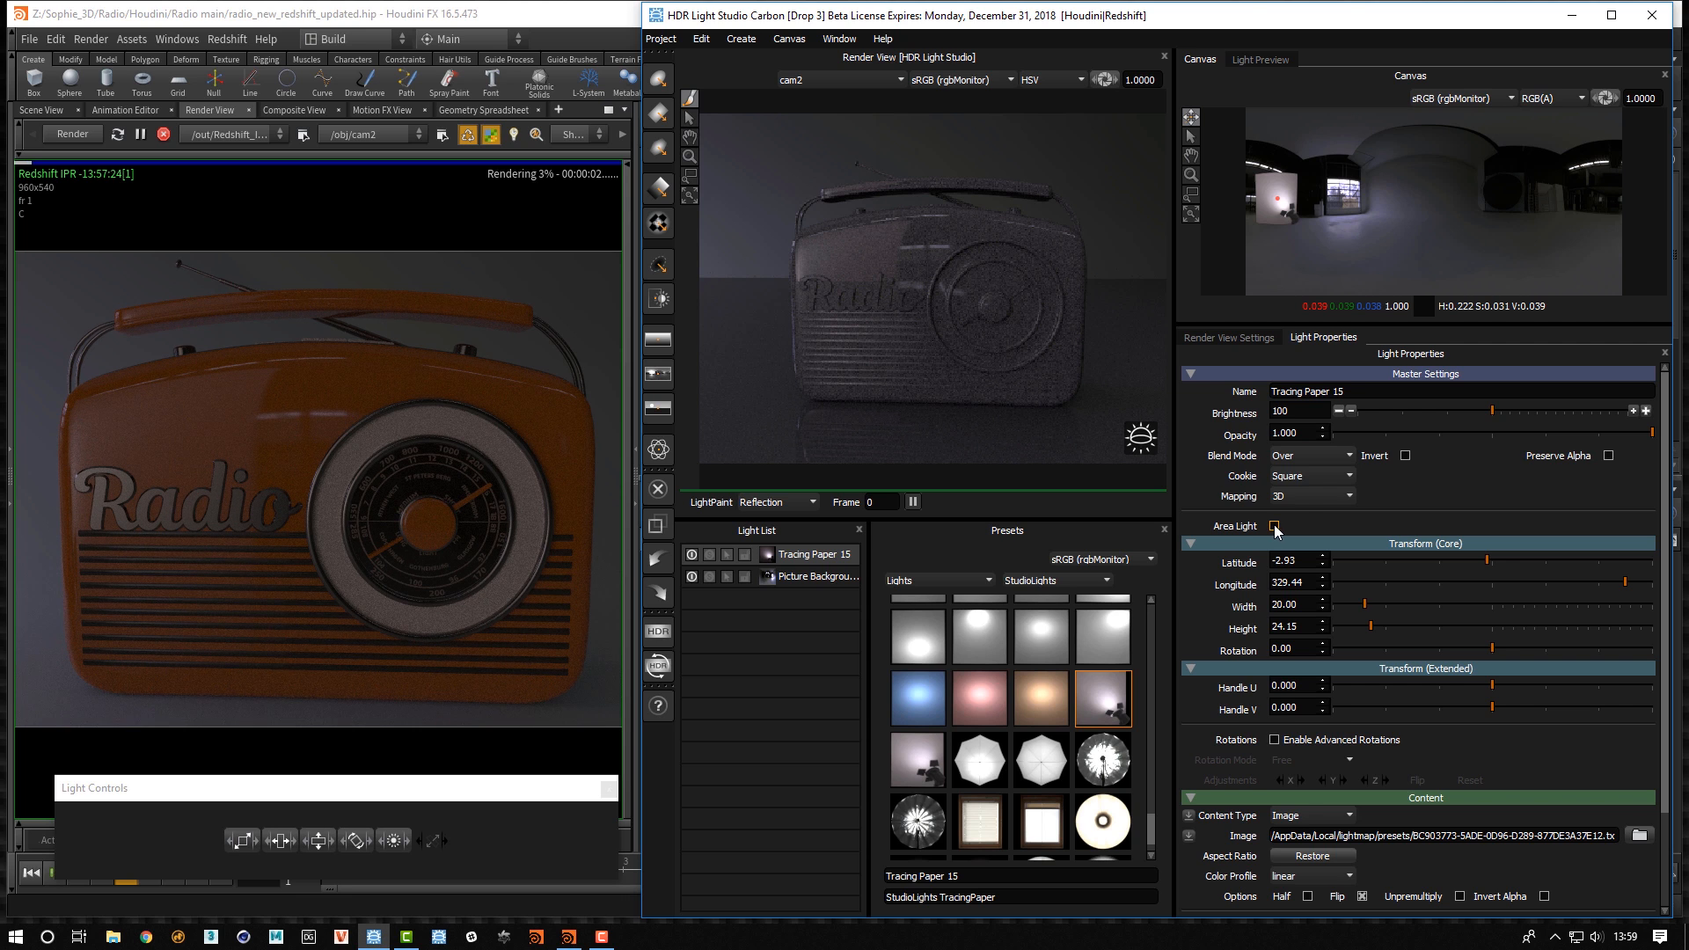
# Turn Tracing Paper 15 into an area light with a Smart Dolly of 117.86 and a brightness of 800
pyautogui.click(1274, 526)
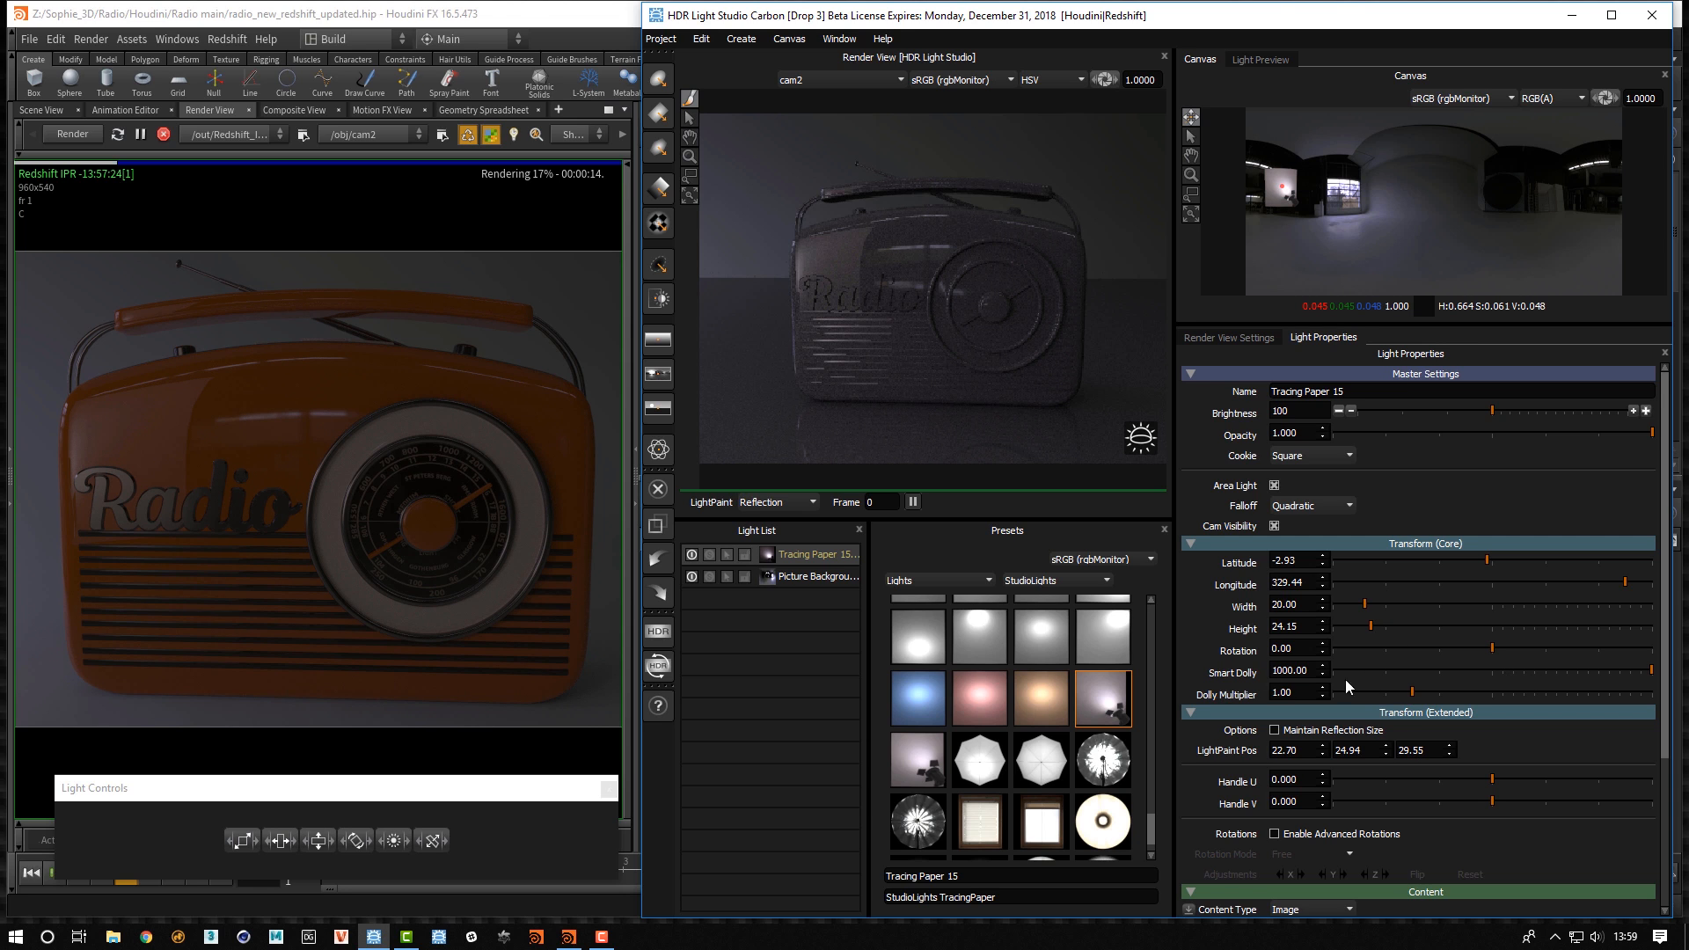
pyautogui.moveTo(1576, 672); pyautogui.dragTo(1505, 675)
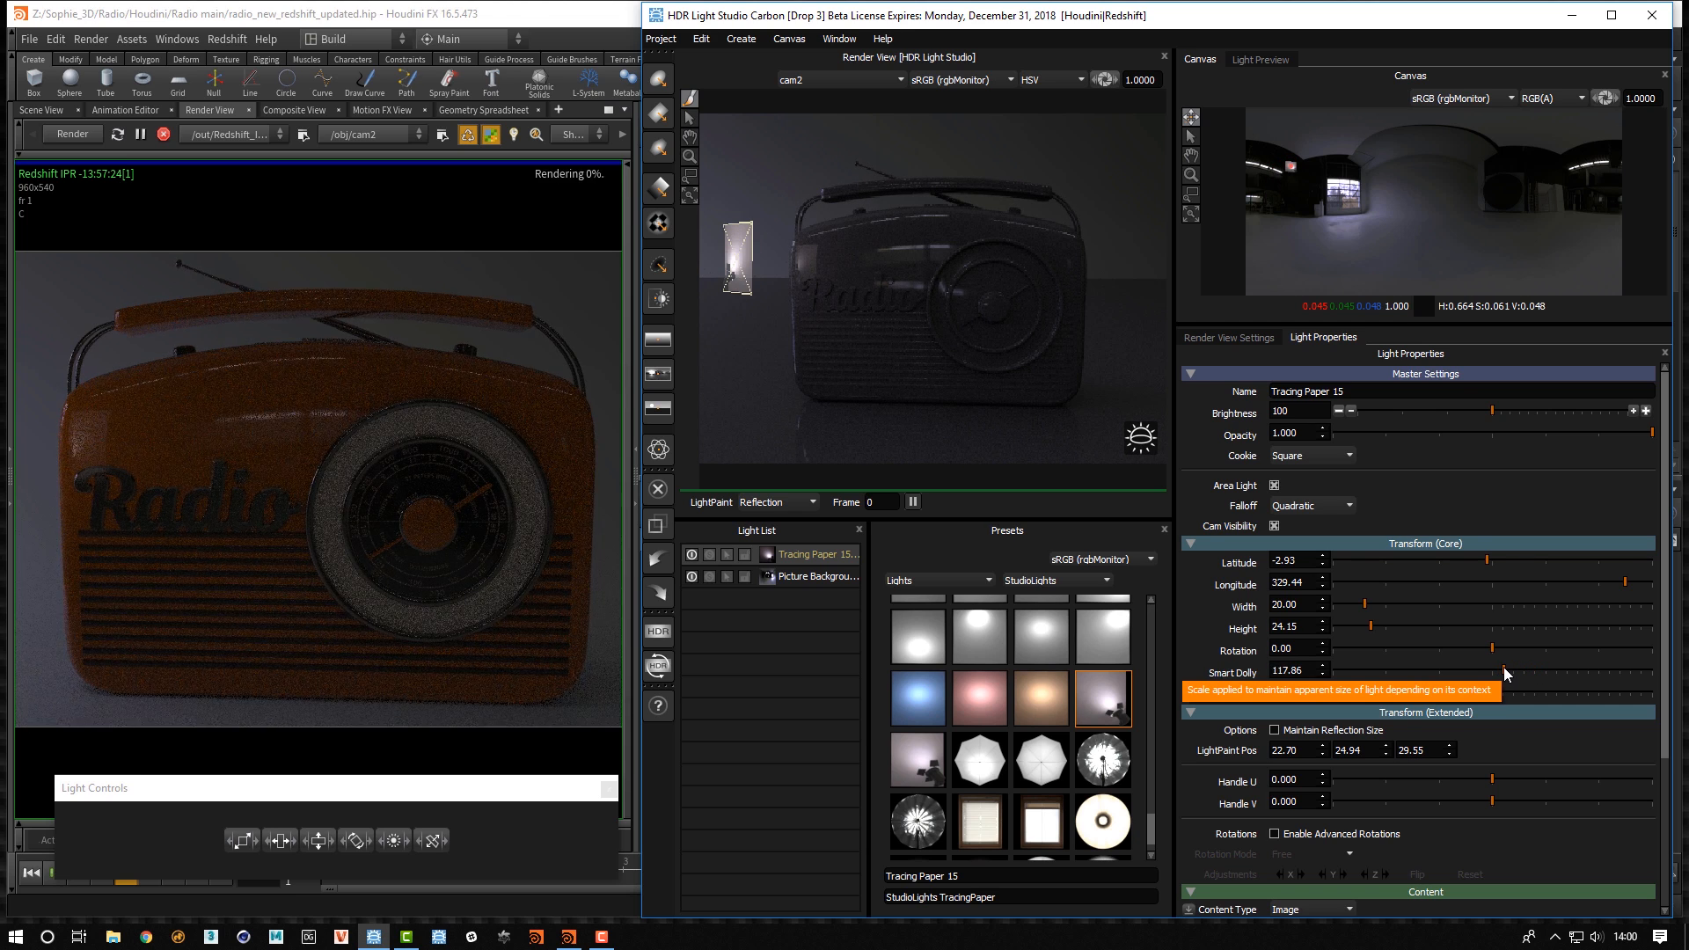
pyautogui.click(1646, 411)
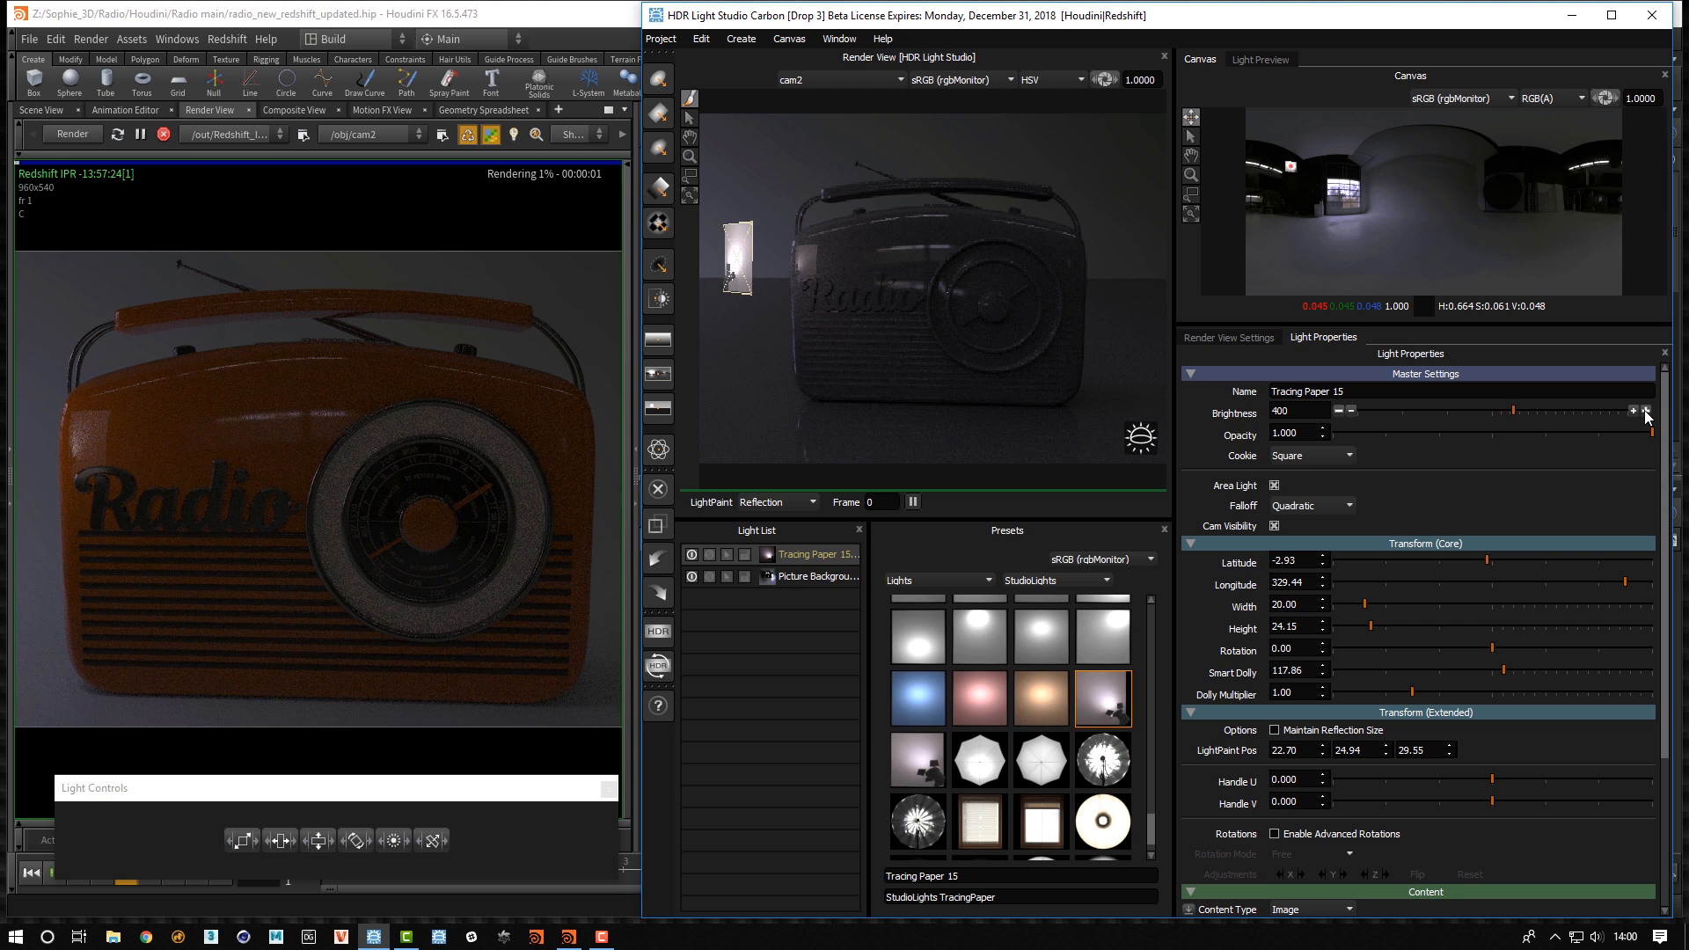
pyautogui.click(1646, 411)
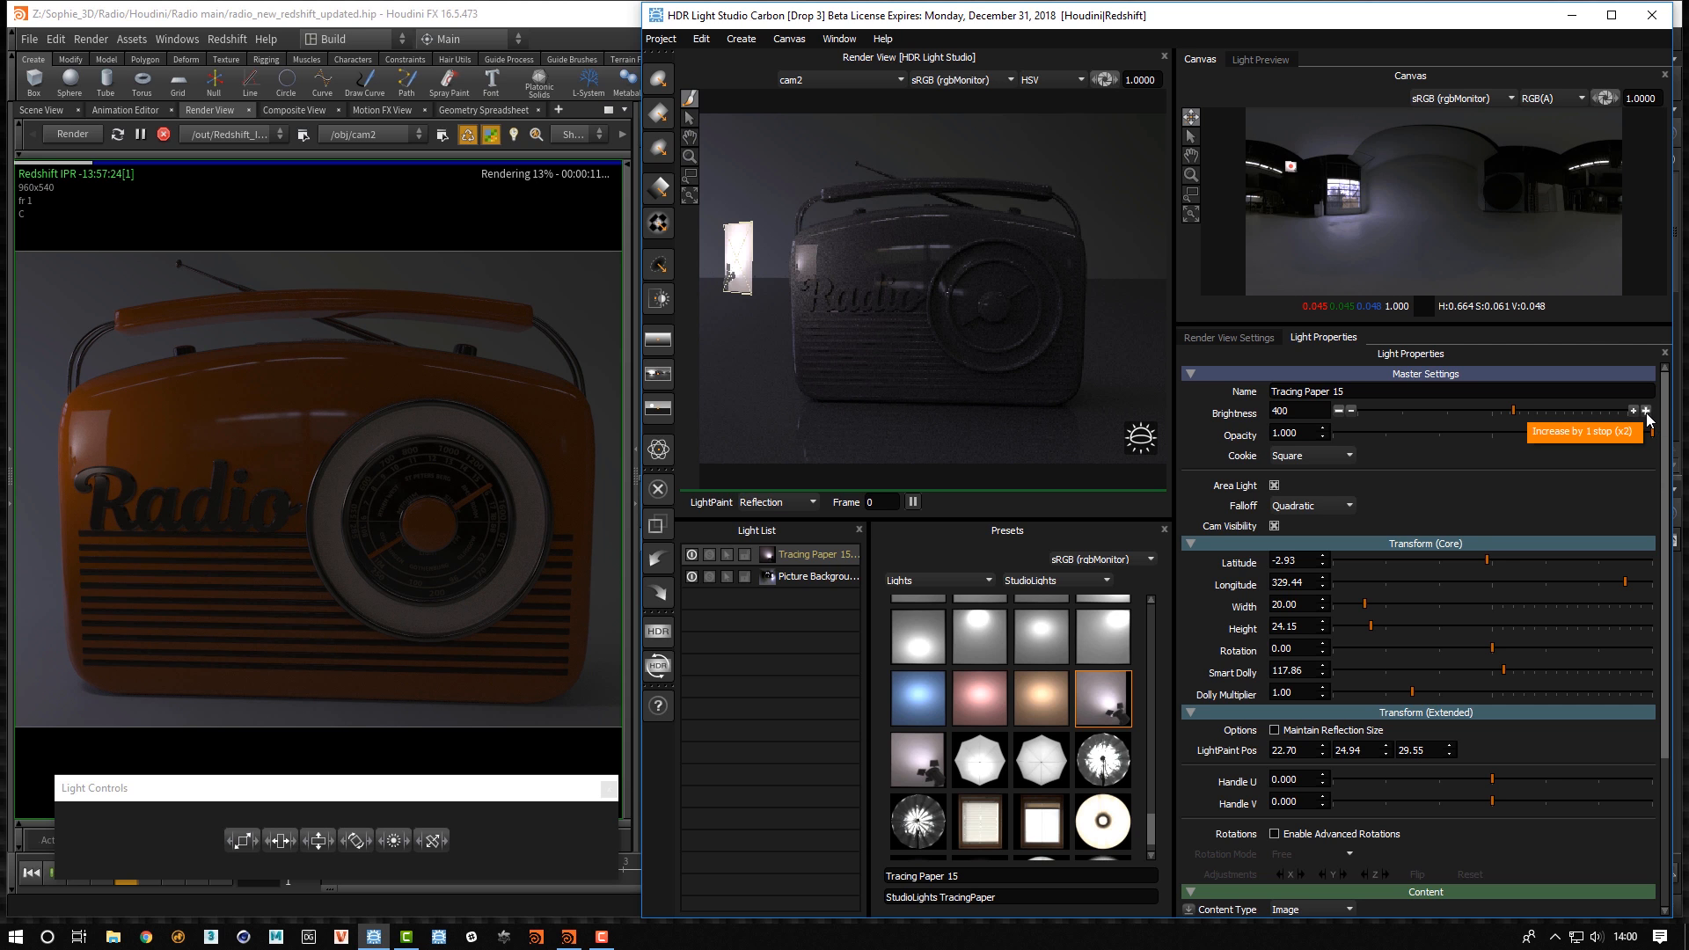
pyautogui.click(1645, 411)
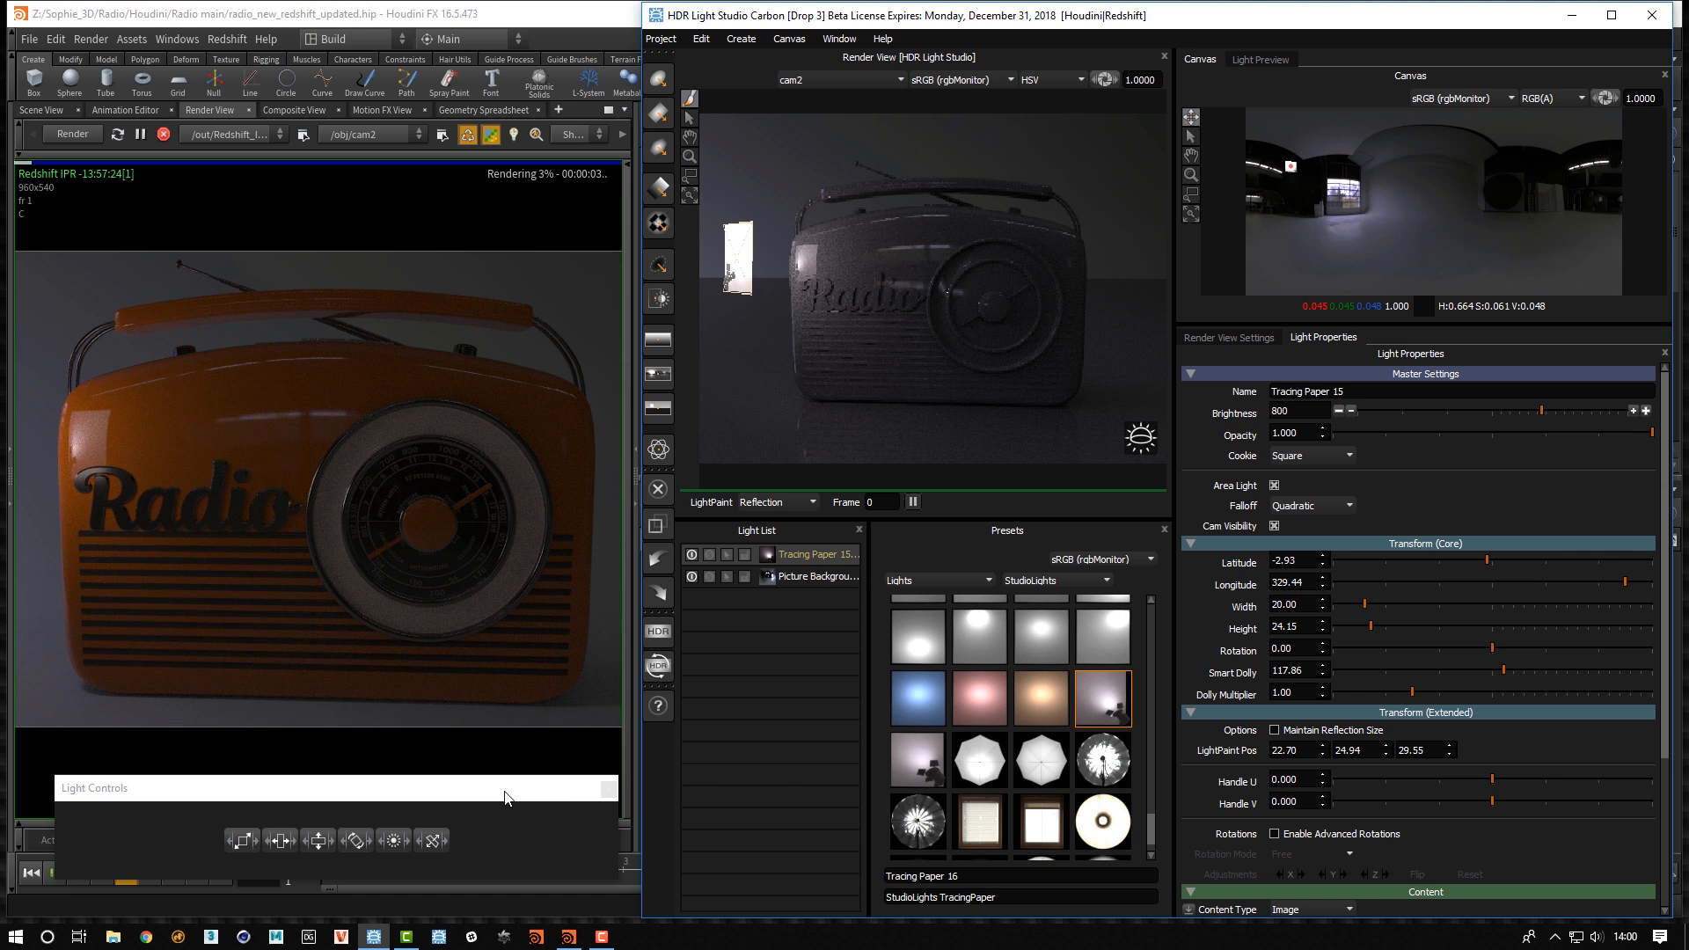
# Scale the area light to width 62 and height 74.88, and LightPaint it on the radio's upper-left edge at about latitude -14, longitude 314.37
pyautogui.moveTo(507, 798)
pyautogui.mouseDown()
pyautogui.moveTo(459, 753)
pyautogui.moveTo(818, 486)
pyautogui.moveTo(588, 588)
pyautogui.moveTo(447, 742)
pyautogui.moveTo(505, 781)
pyautogui.mouseUp()
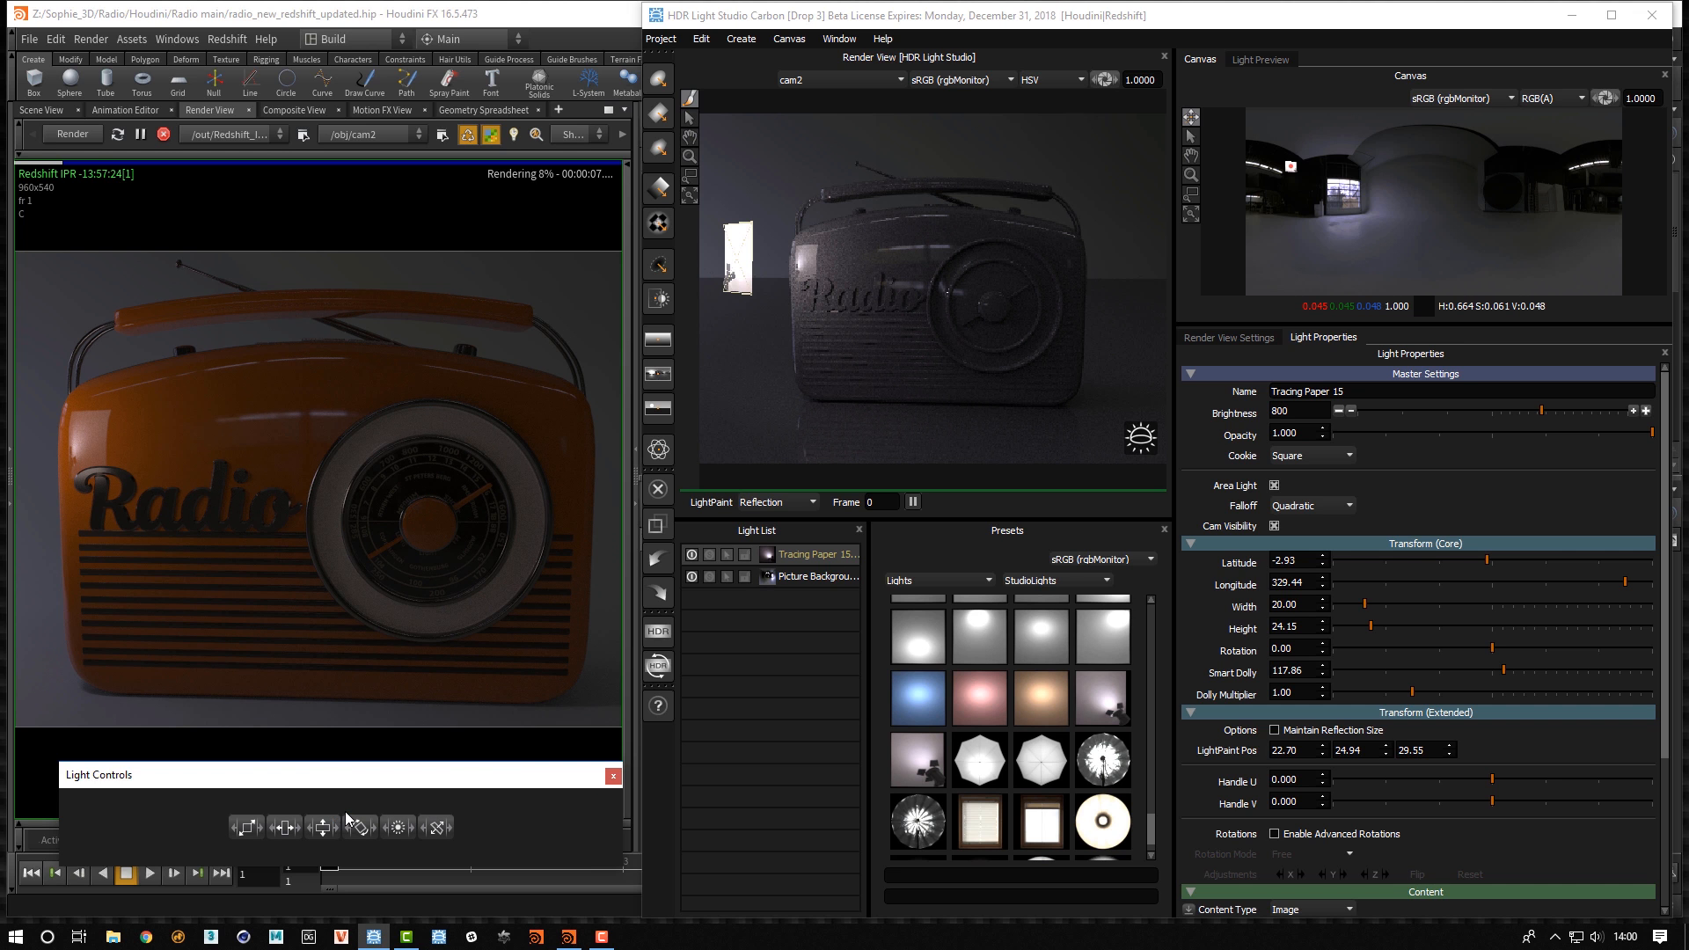
pyautogui.moveTo(243, 834); pyautogui.dragTo(408, 820)
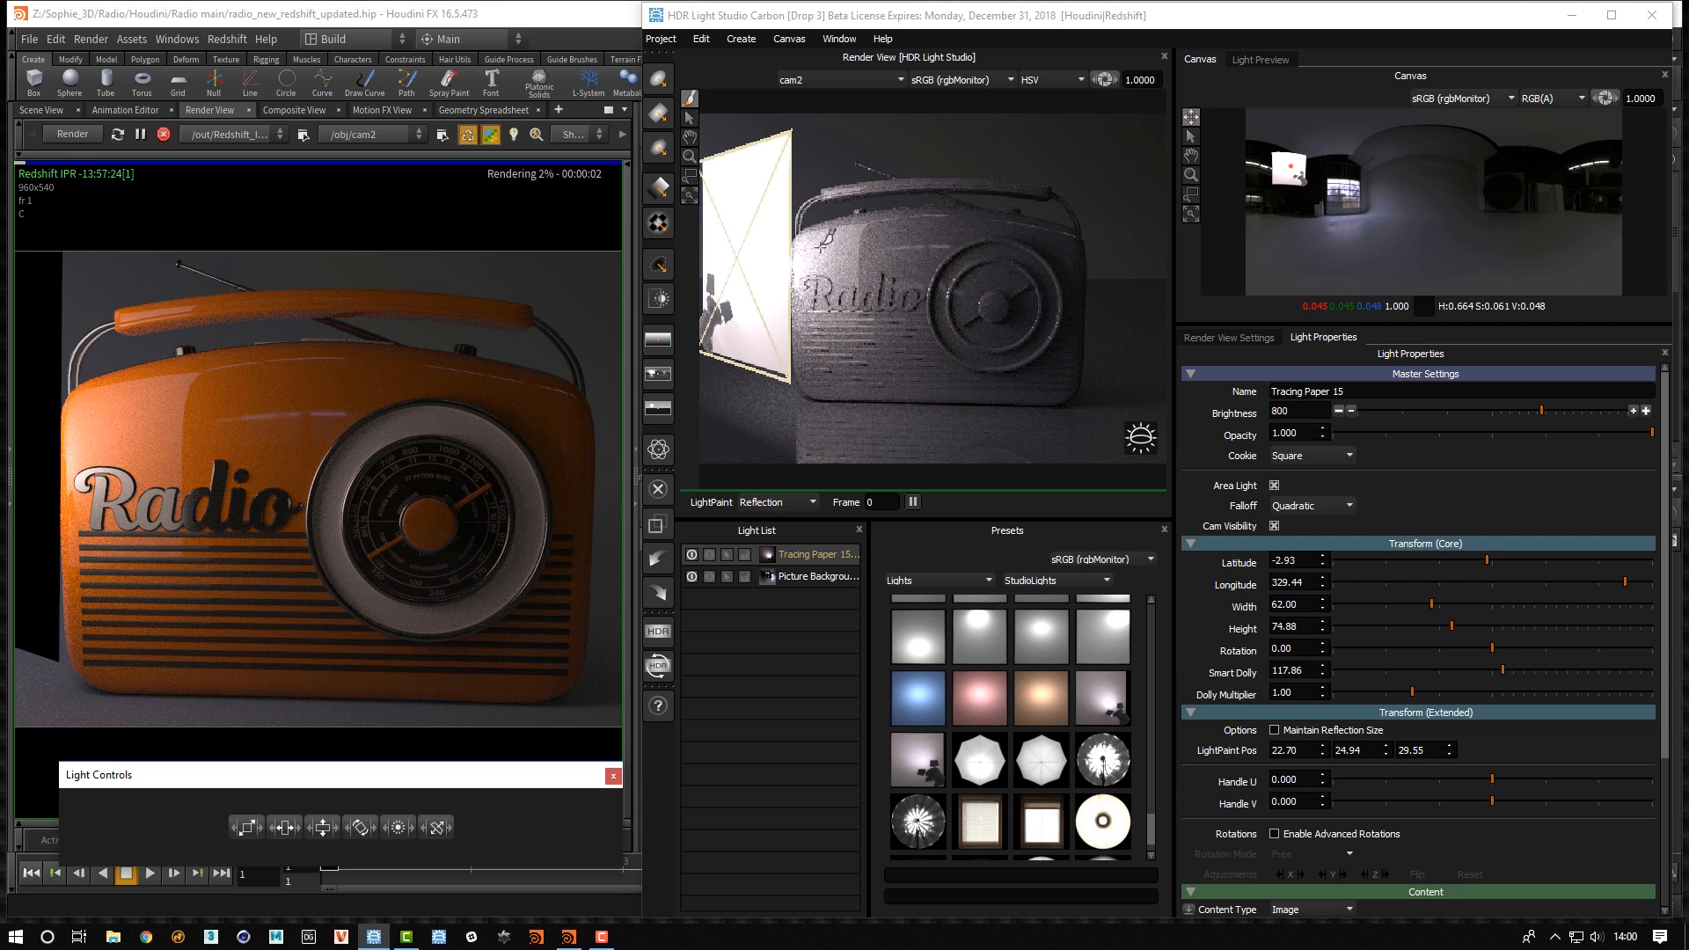
pyautogui.click(795, 261)
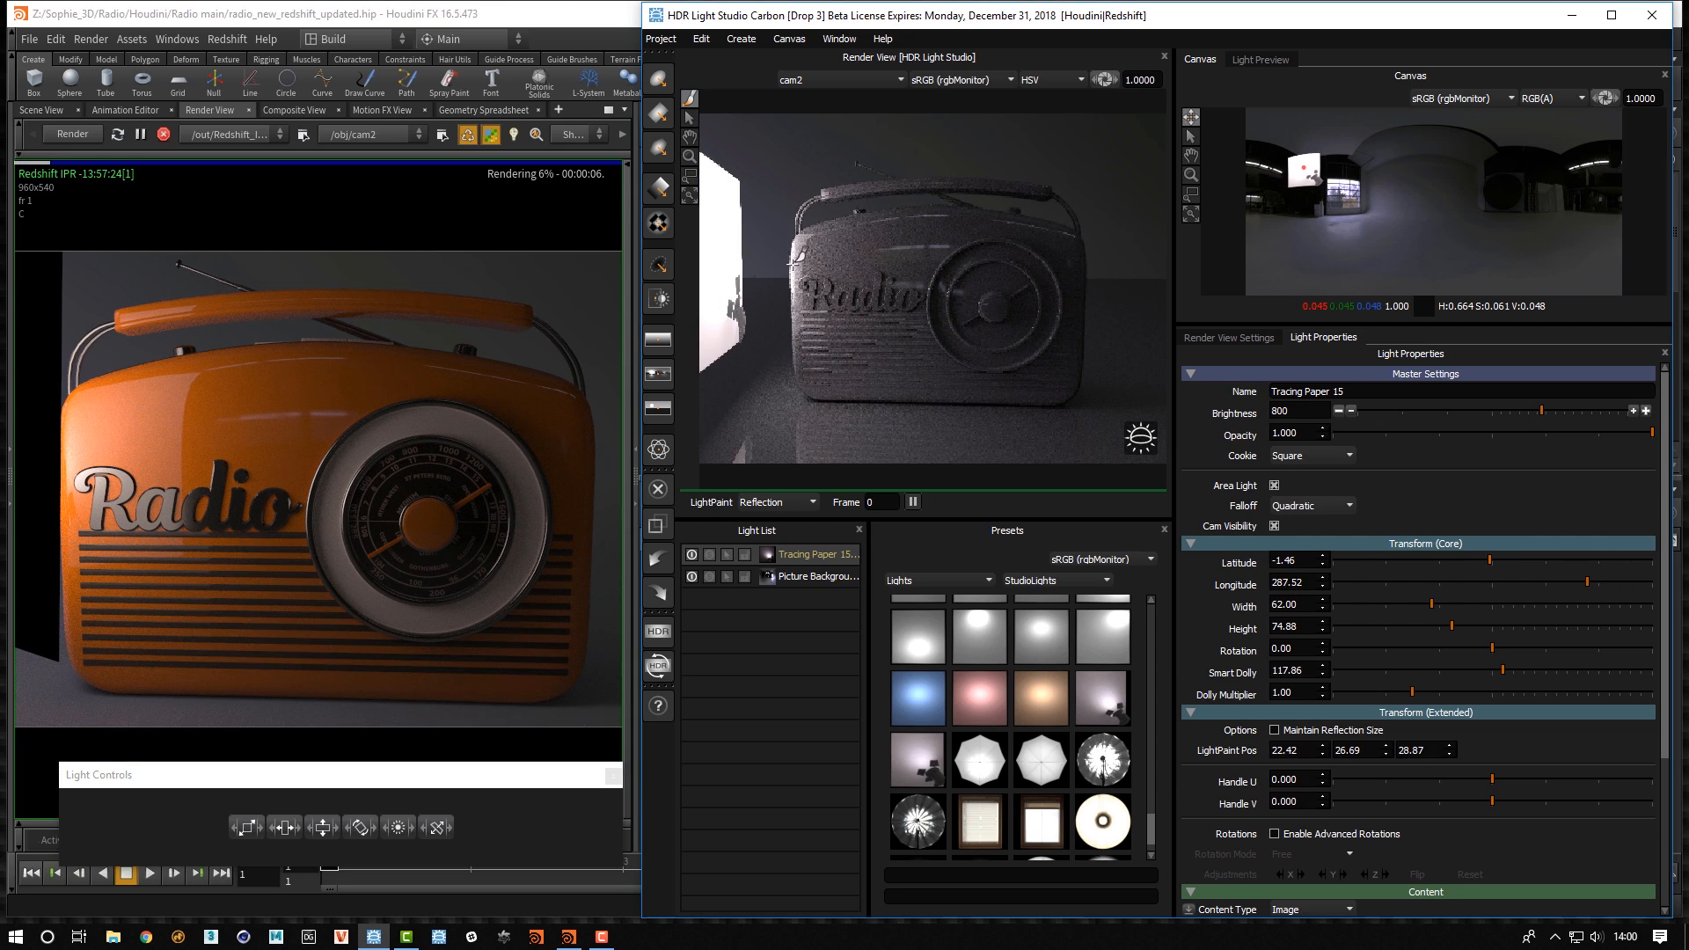
pyautogui.moveTo(795, 263); pyautogui.dragTo(800, 231)
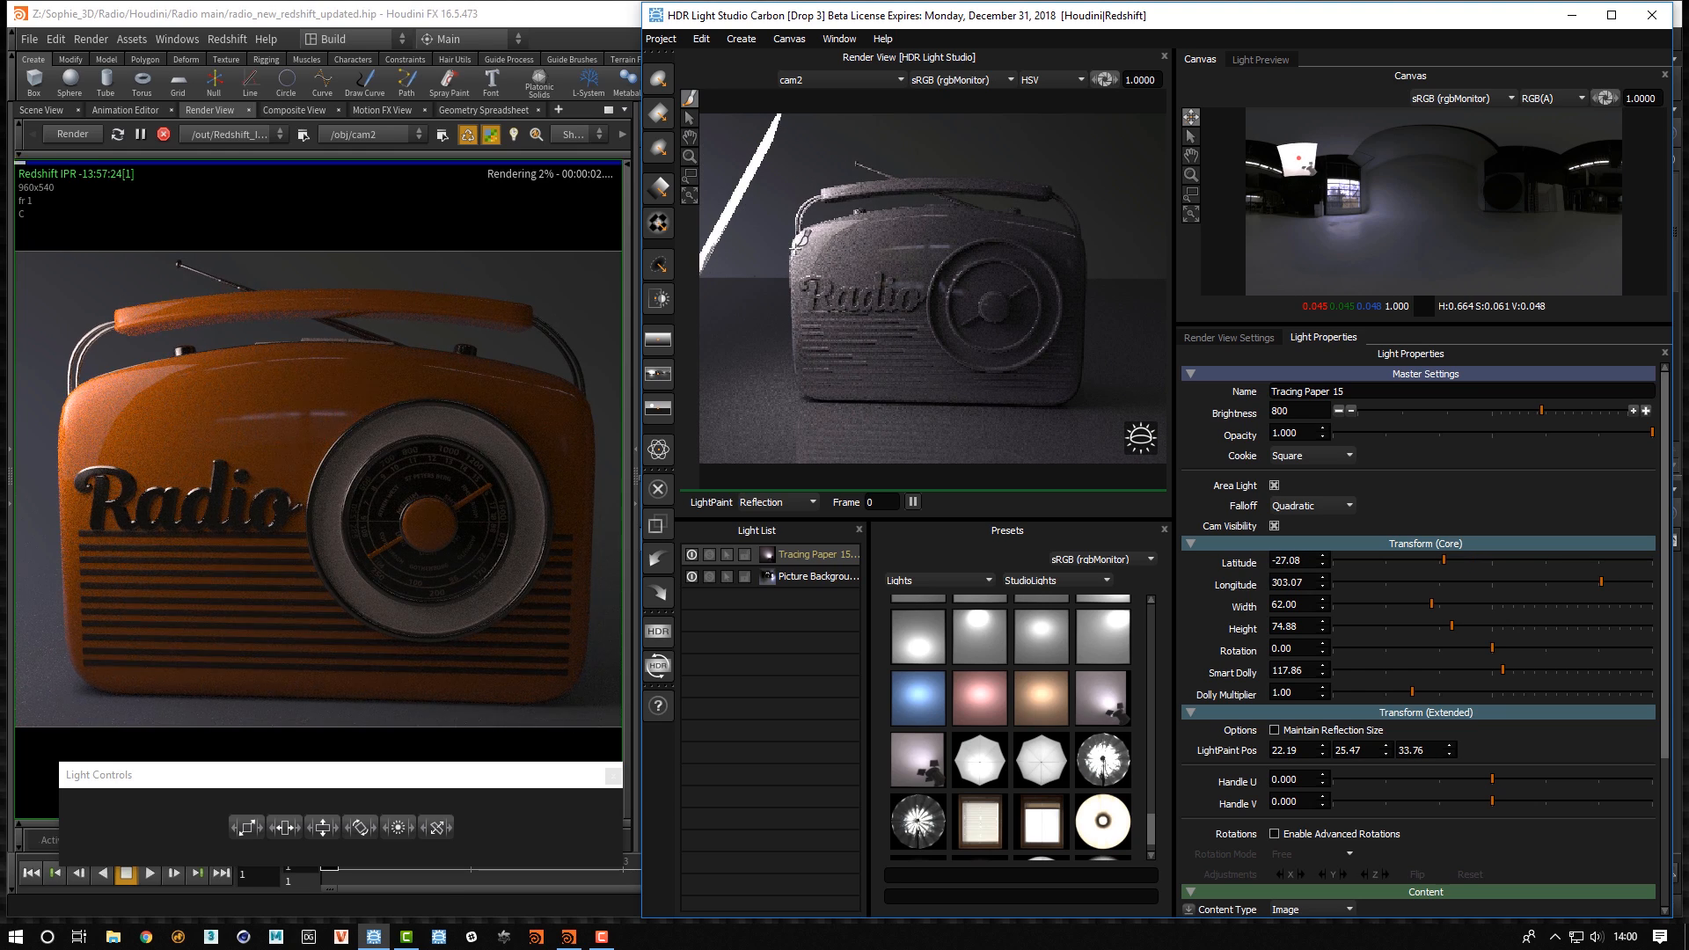
pyautogui.moveTo(797, 239)
pyautogui.mouseDown()
pyautogui.moveTo(808, 211)
pyautogui.moveTo(801, 239)
pyautogui.mouseUp()
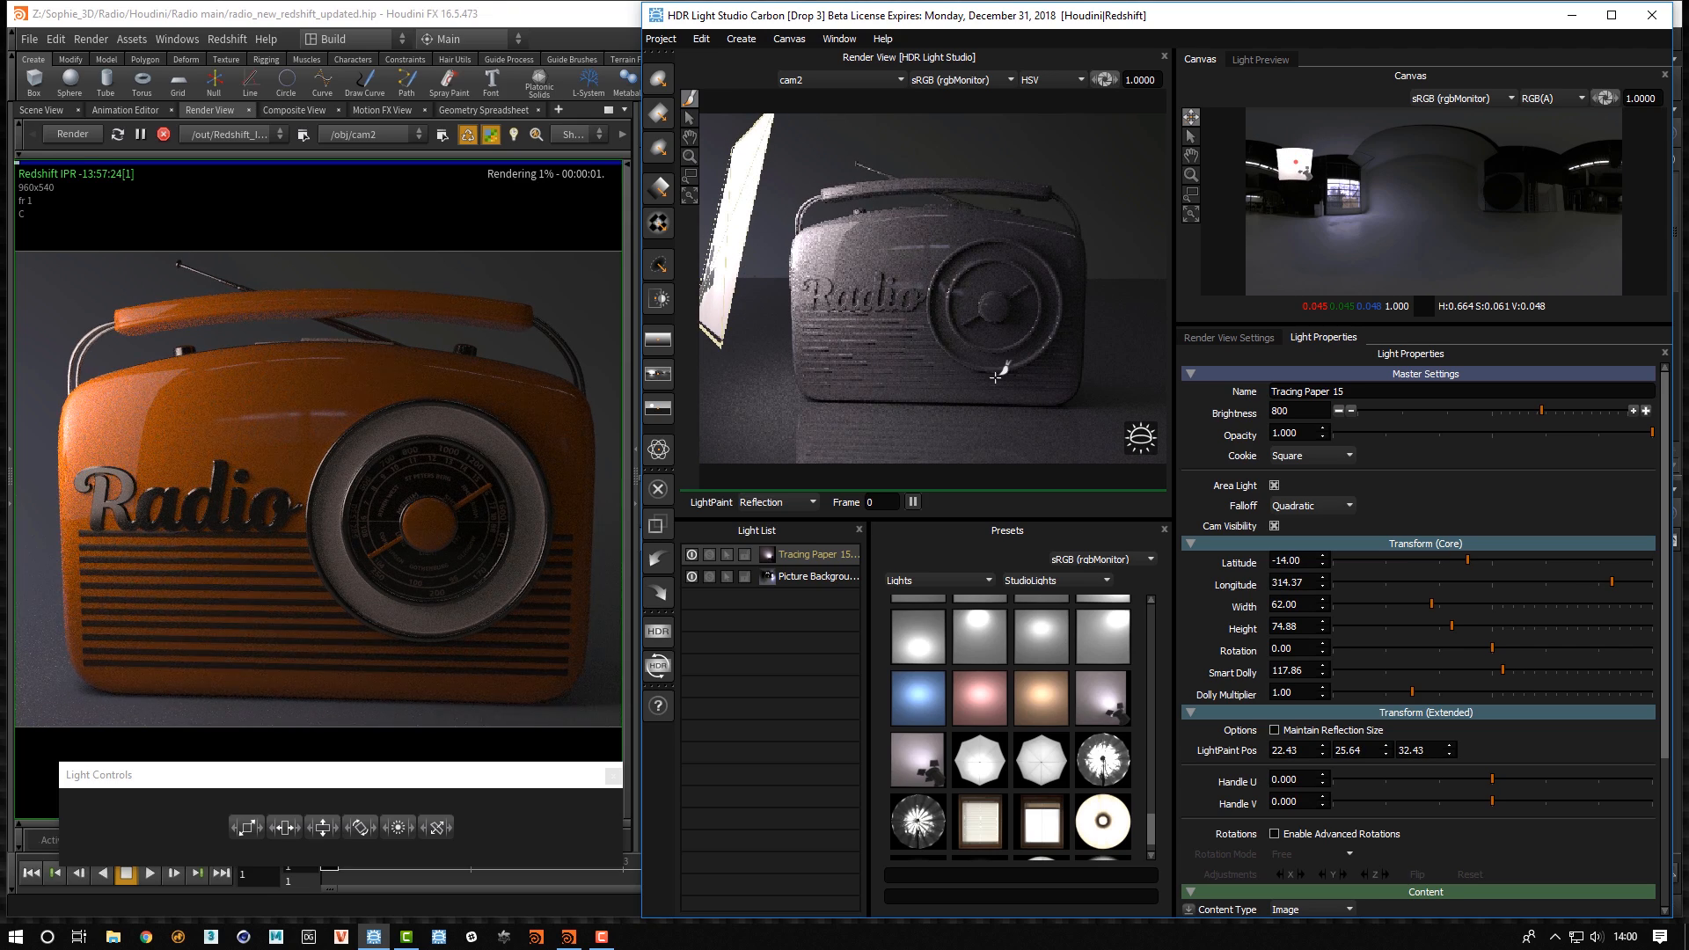
# Enable advanced rotations in Y-Lock mode and reposition the area light beside the radio's left edge at about latitude -1.46, longitude 287.52
pyautogui.scroll(-3, 1567, 669)
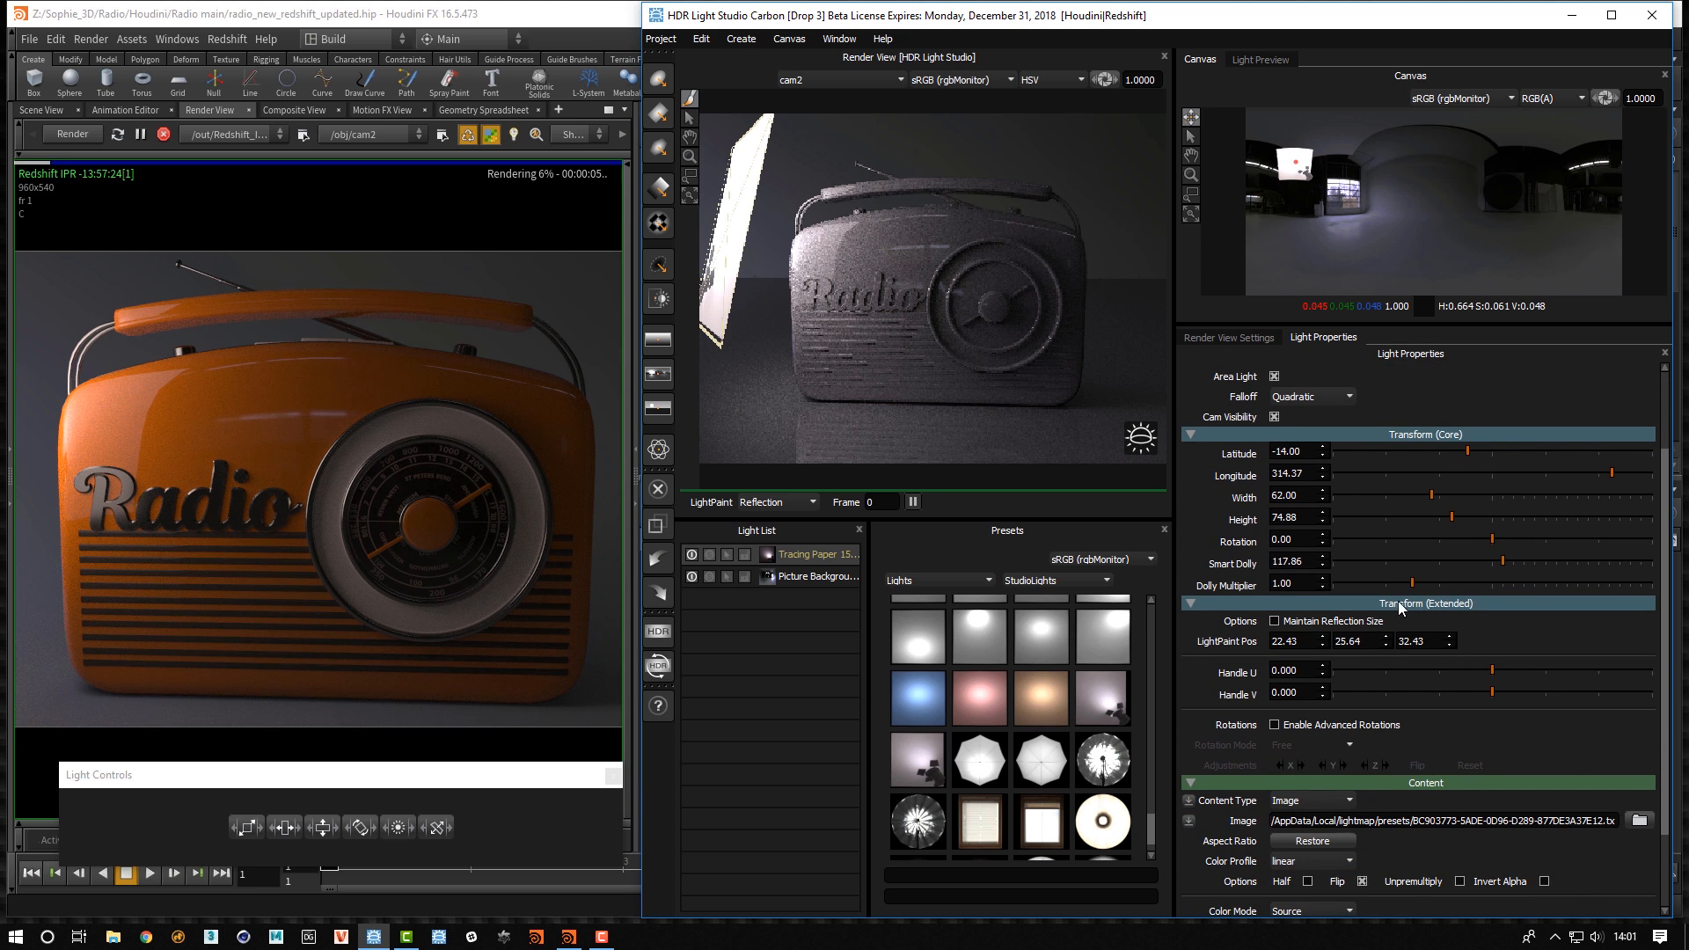
pyautogui.click(1274, 726)
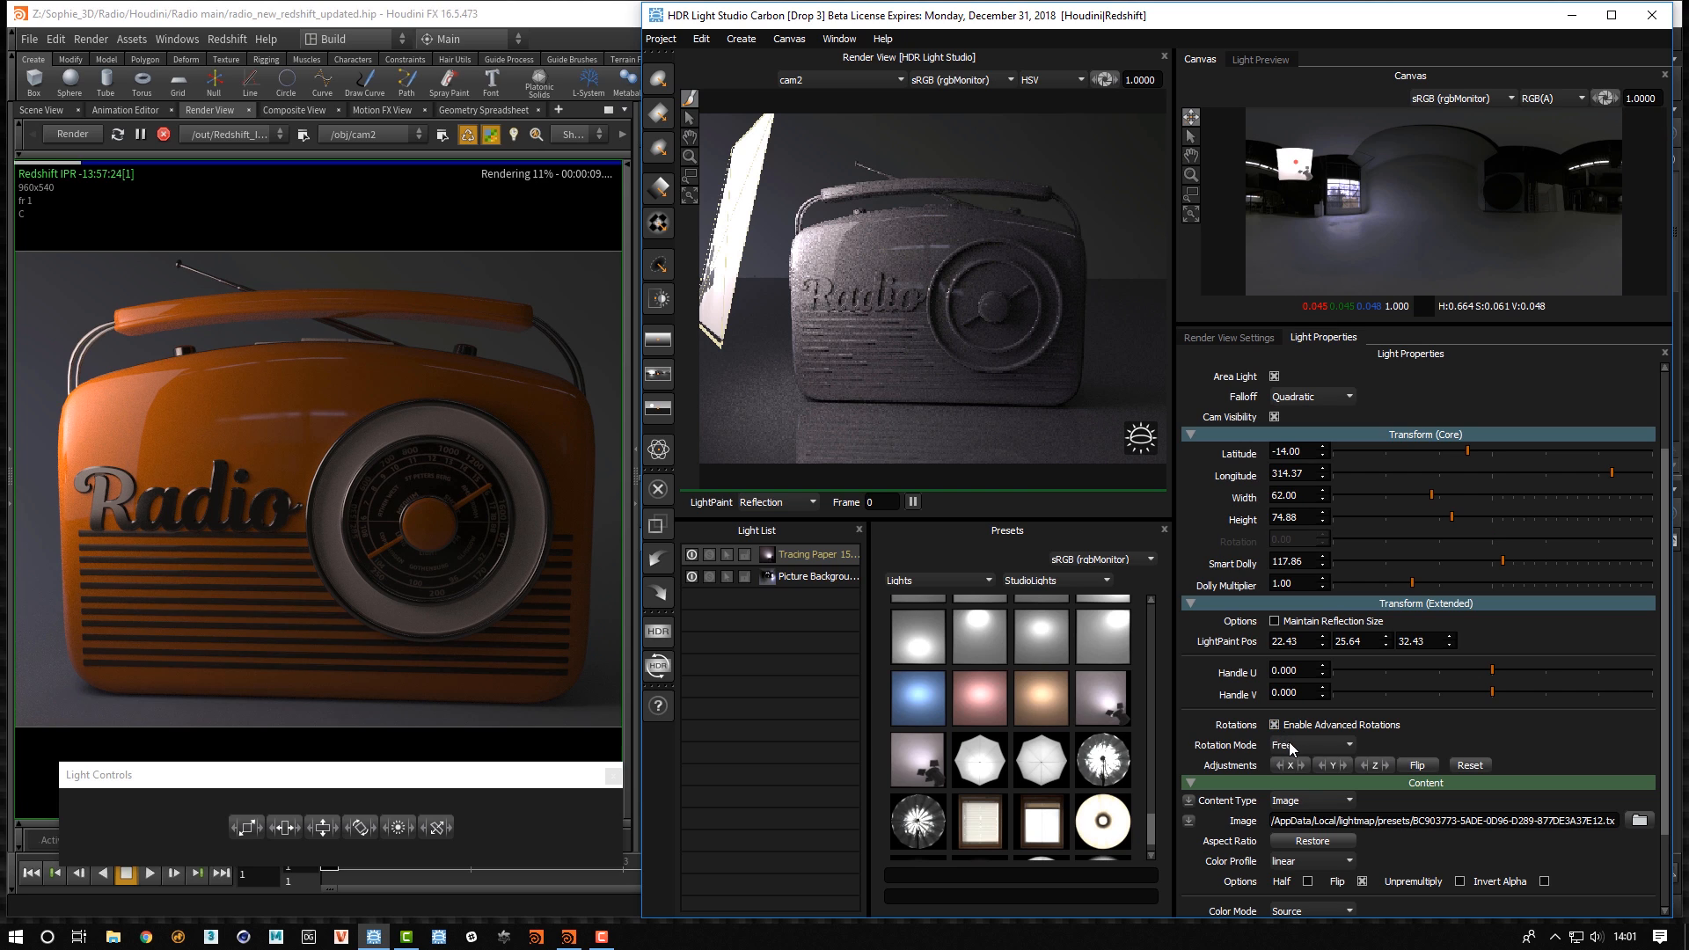
pyautogui.click(1290, 746)
pyautogui.click(1292, 771)
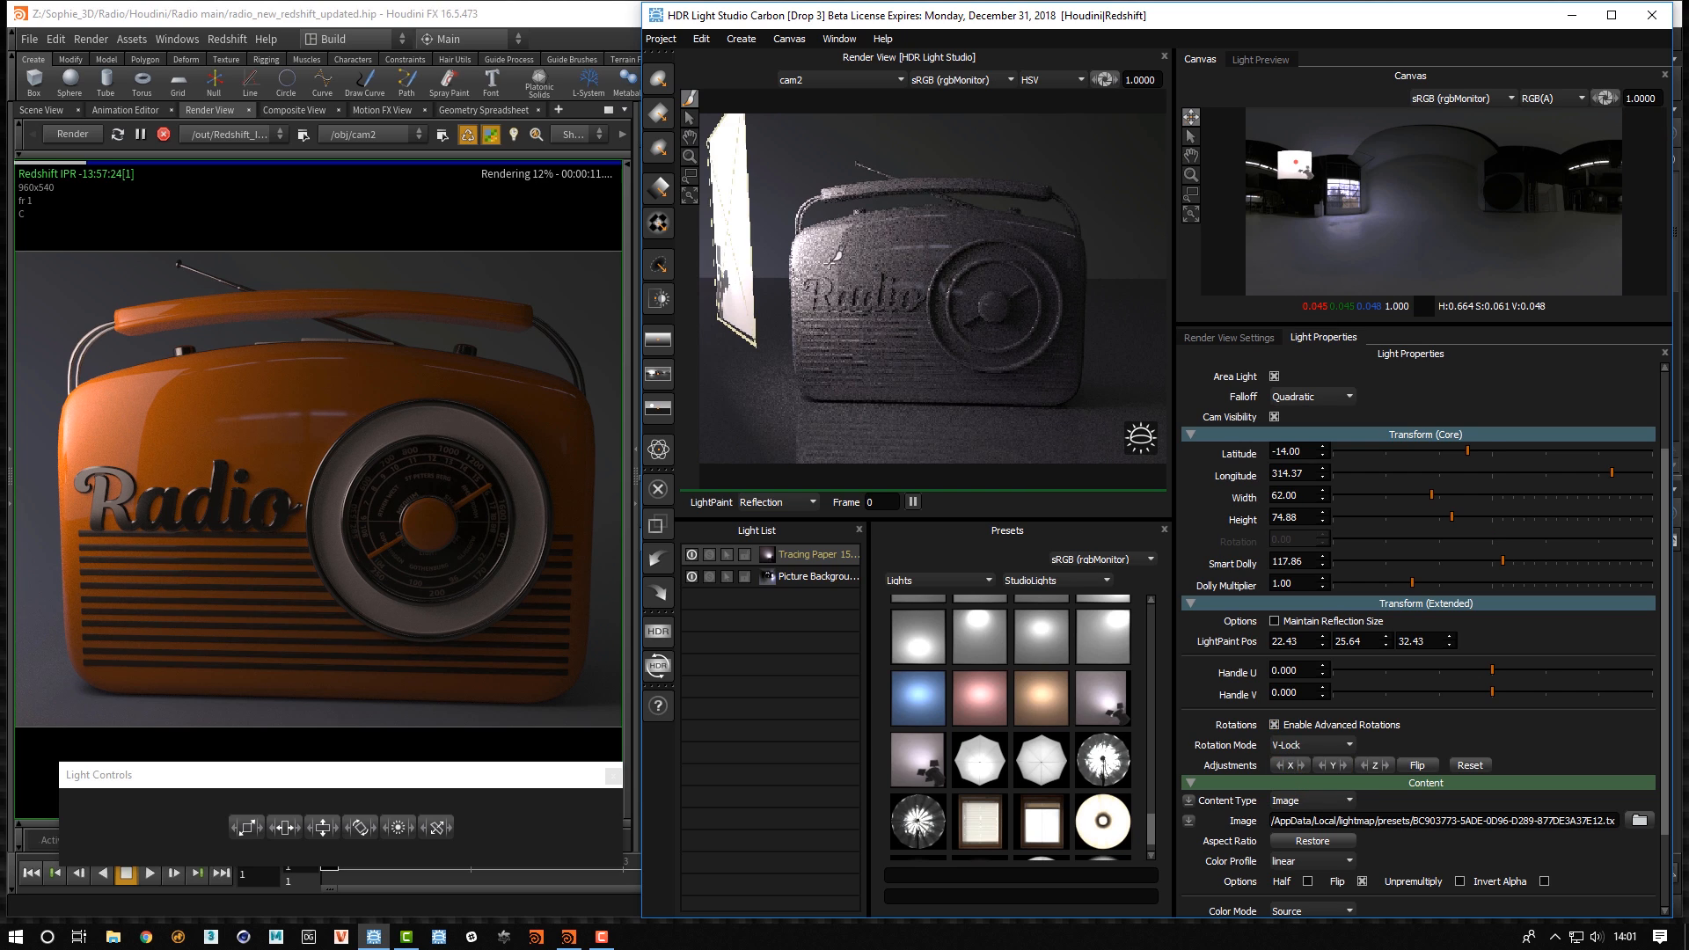
pyautogui.moveTo(829, 263); pyautogui.dragTo(1086, 252)
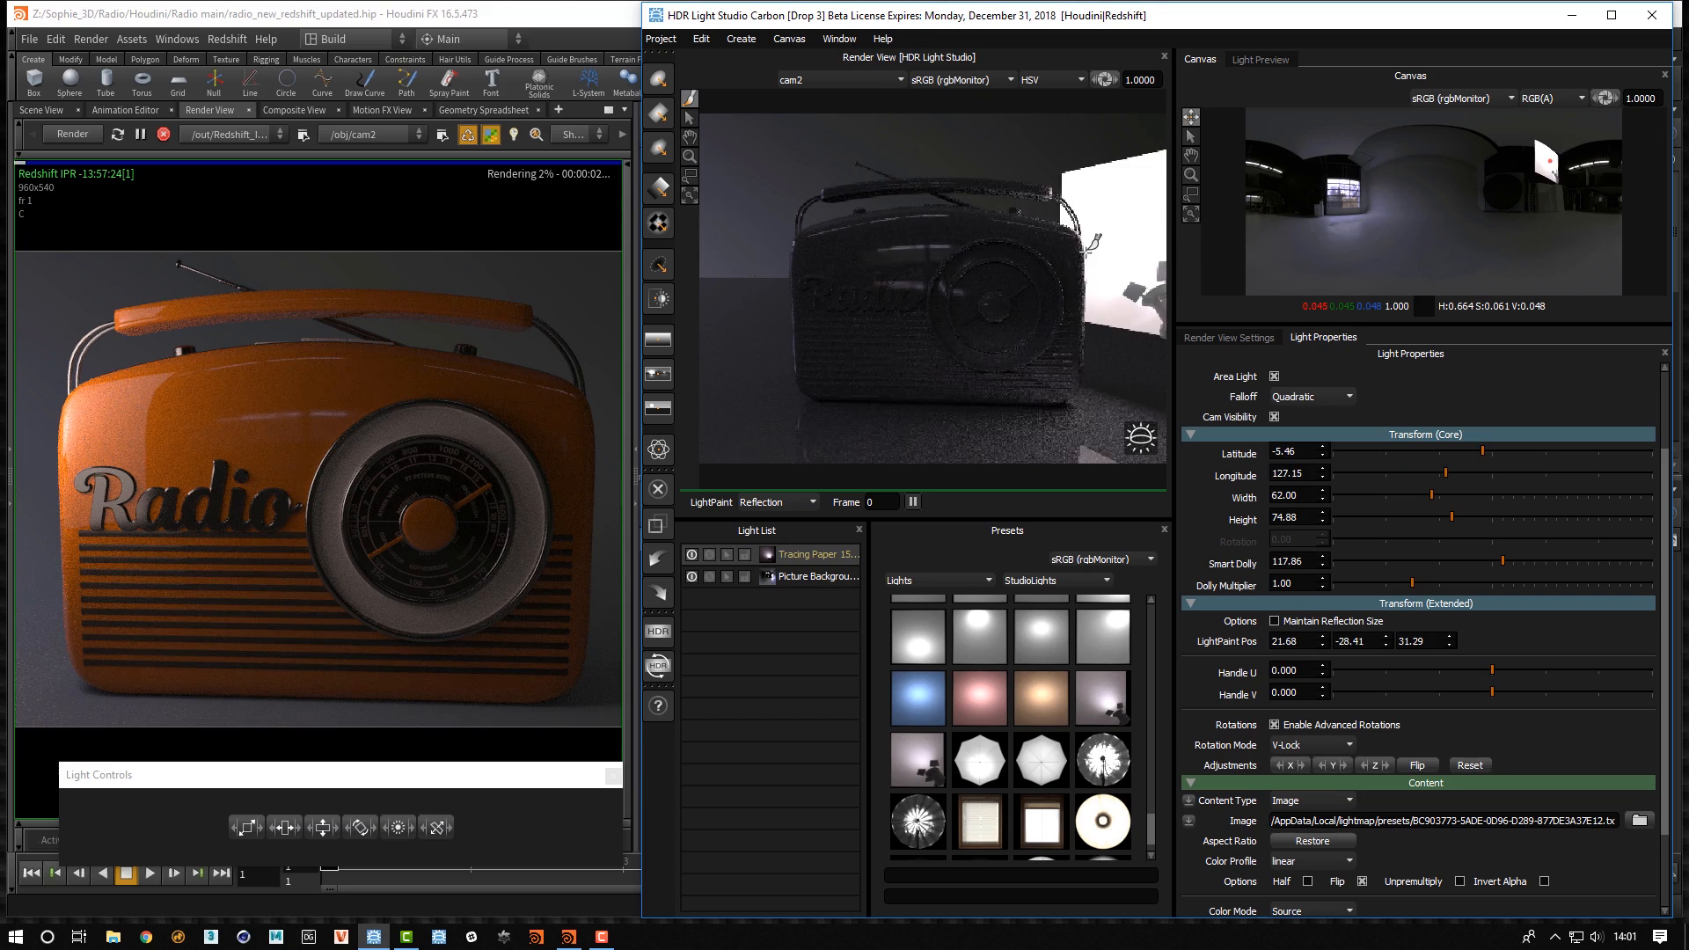
pyautogui.click(808, 258)
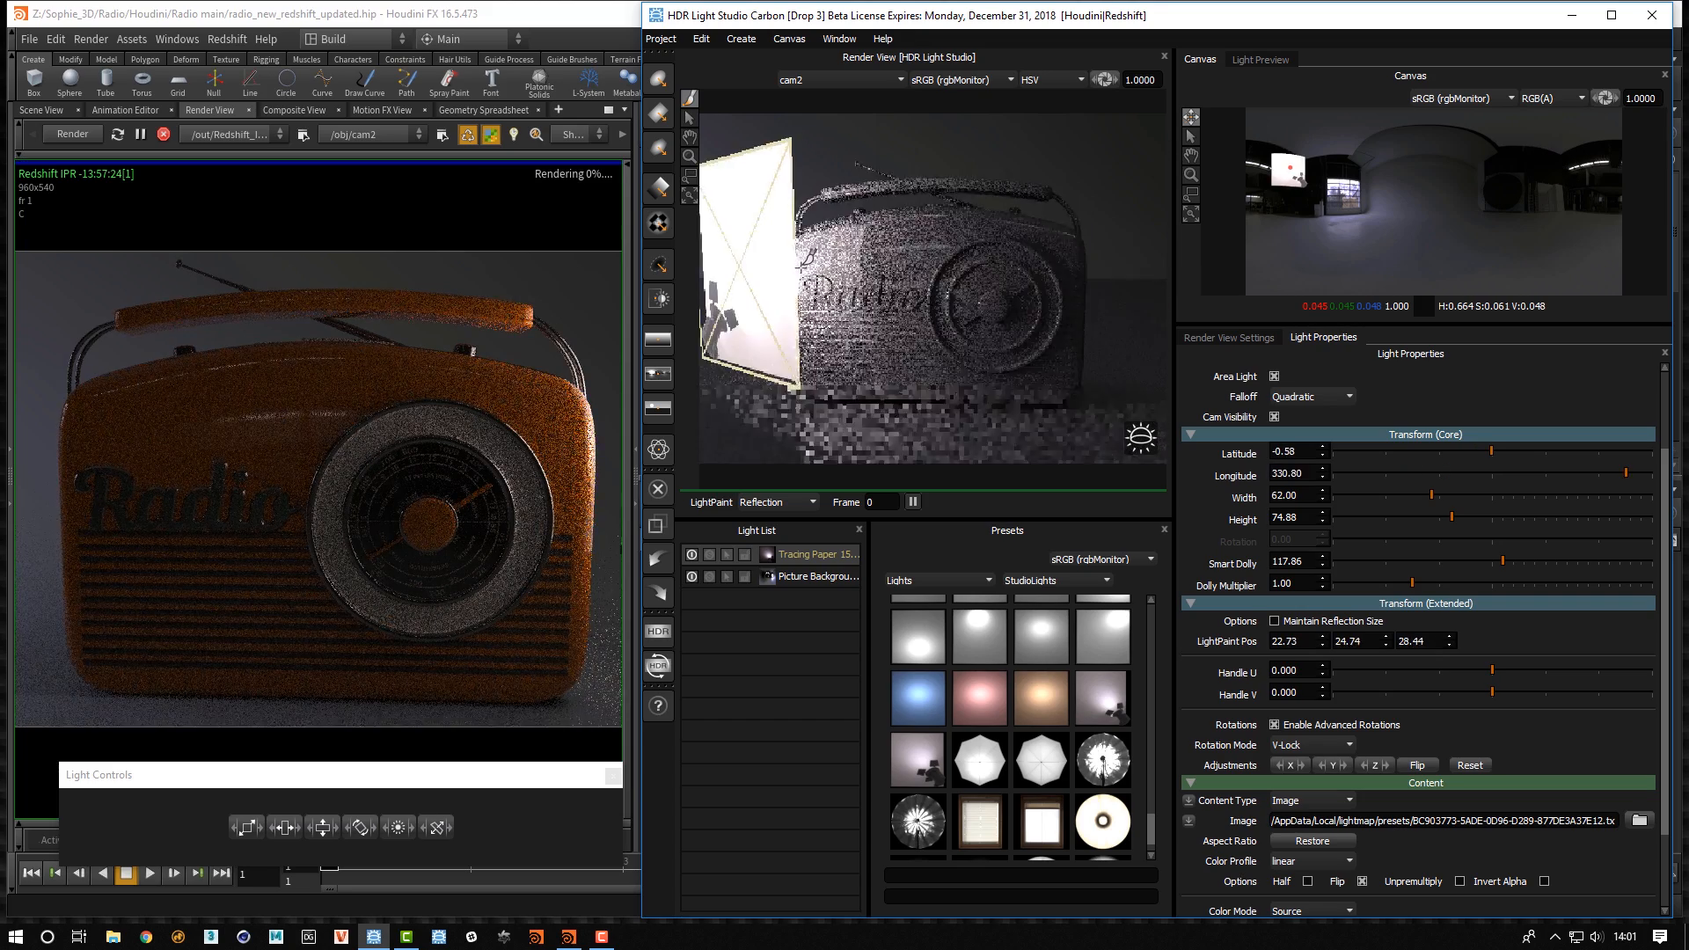
pyautogui.click(795, 262)
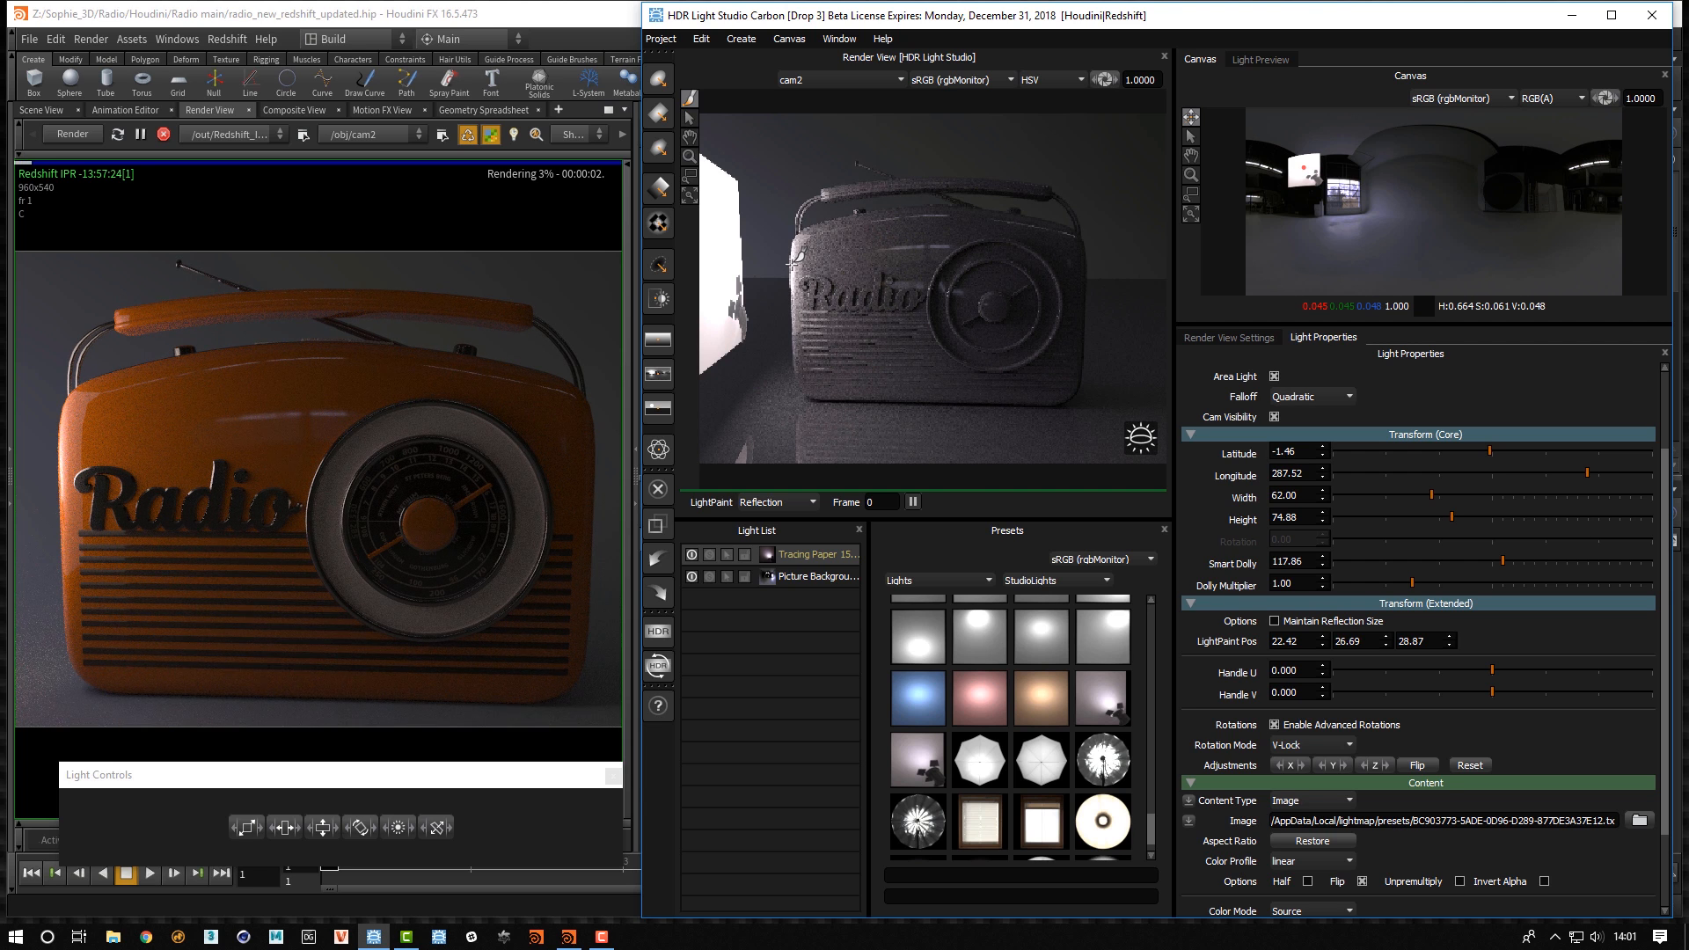
# Duplicate the Tracing Paper 15 light and place the copy beside the radio's upper-right edge at about latitude -16.24, longitude 53.55
pyautogui.hotkey('ctrl', 'd')
pyautogui.press('Return')
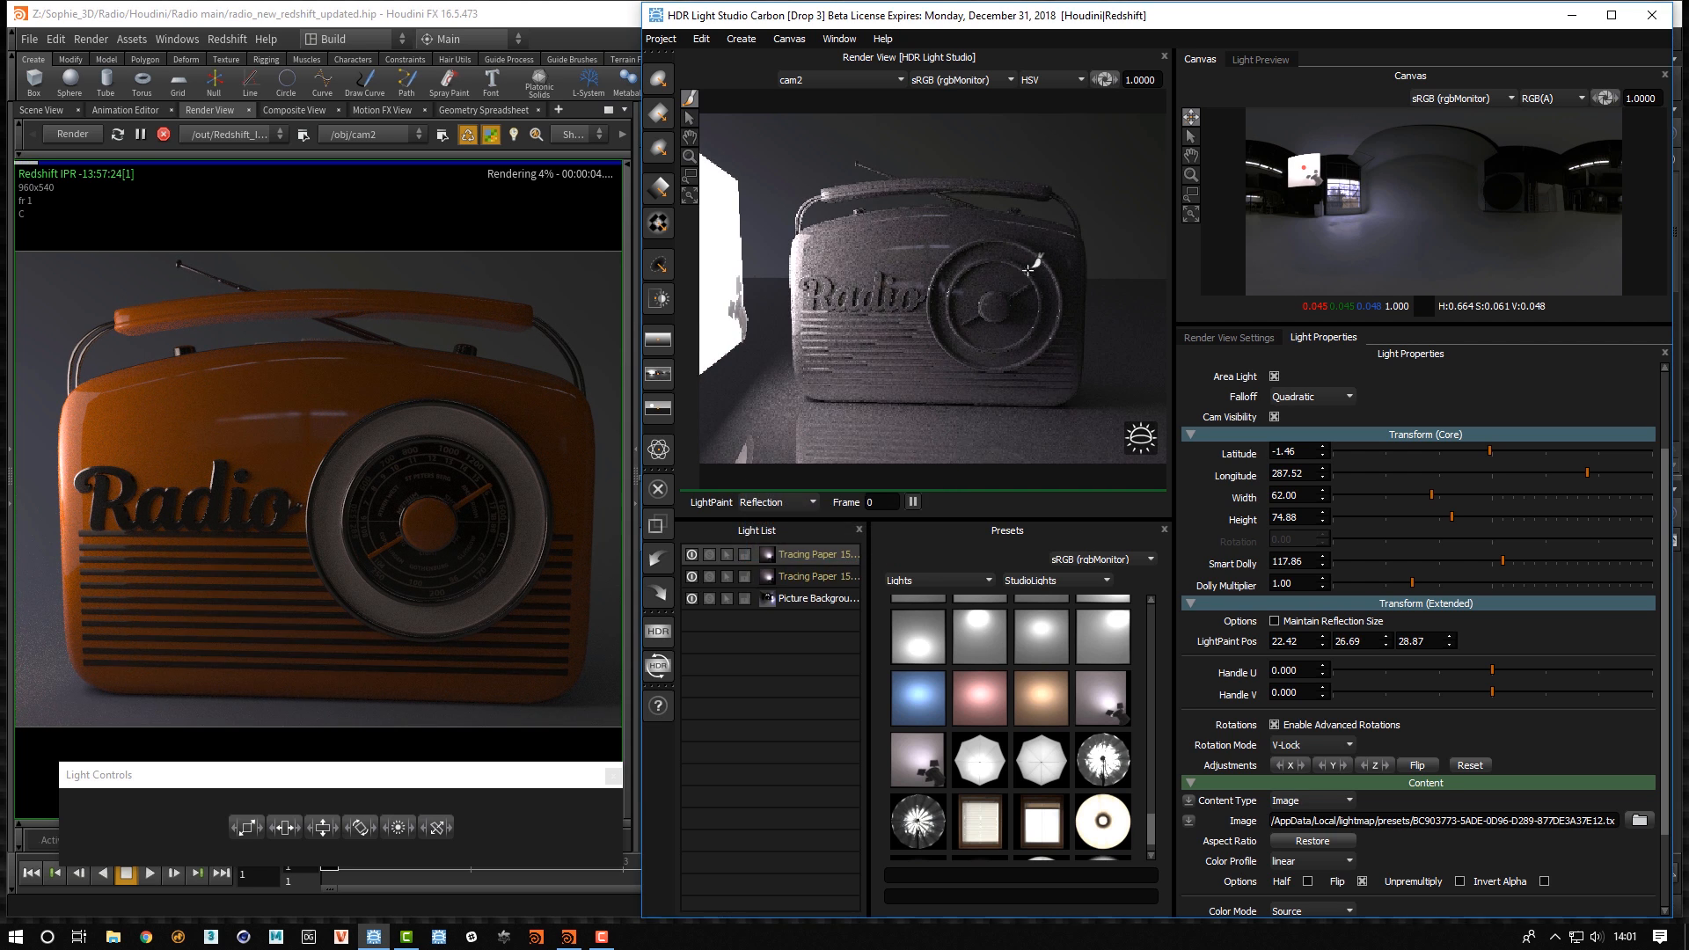
pyautogui.moveTo(1059, 259); pyautogui.dragTo(1087, 234)
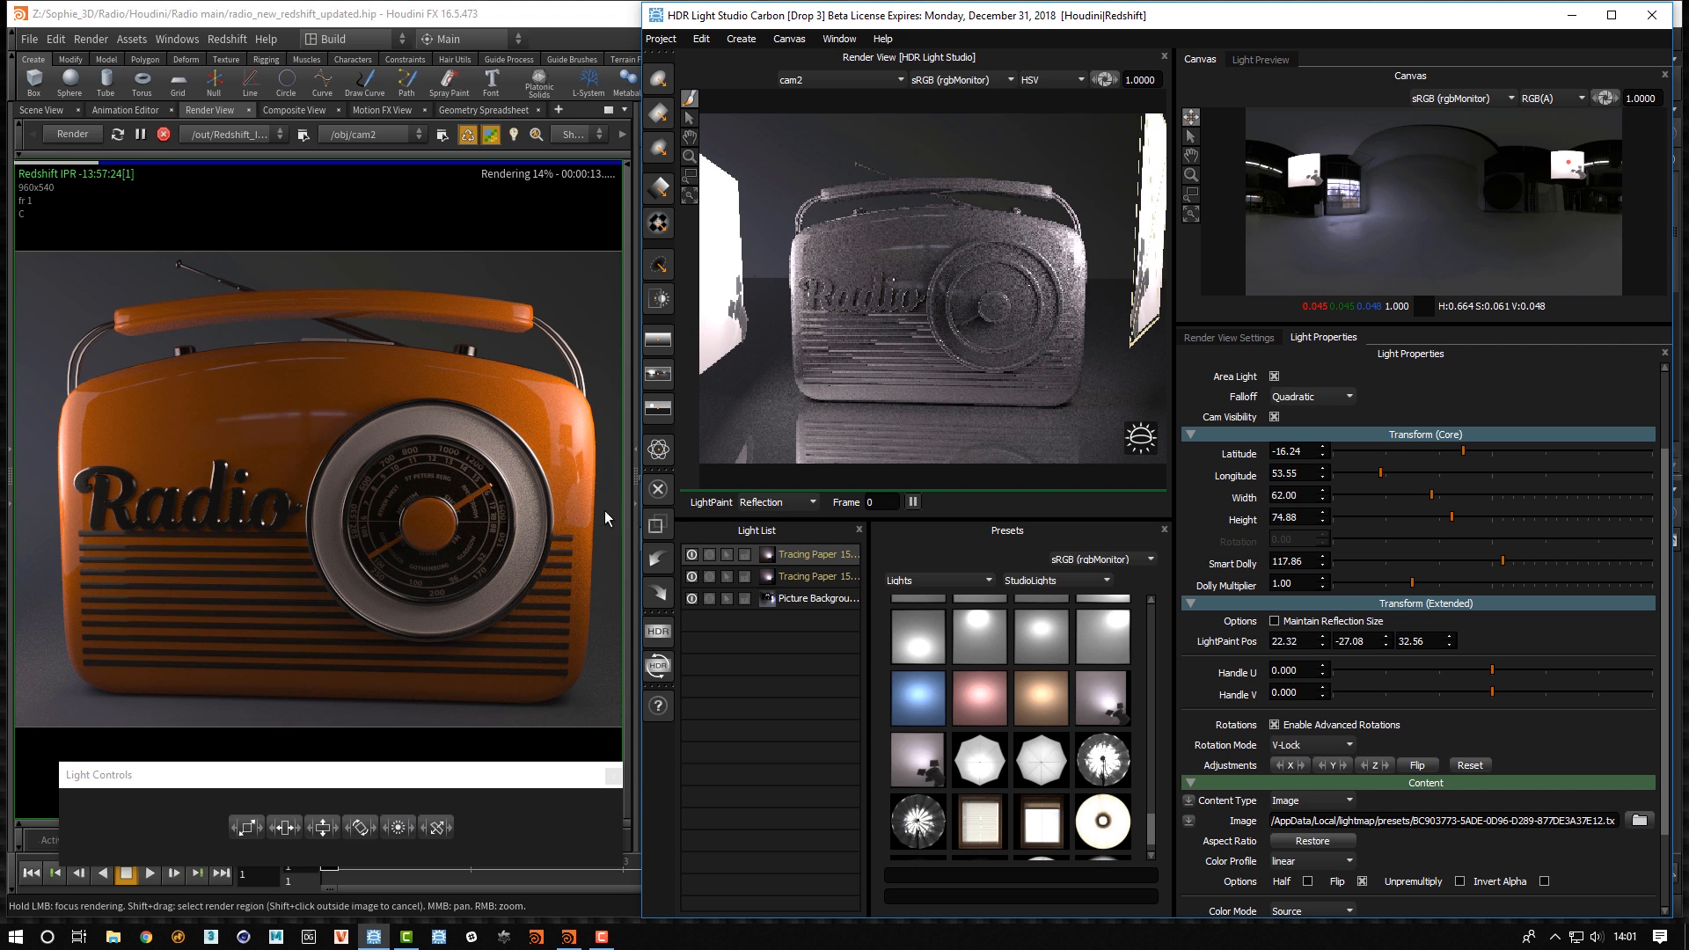
# Switch off the picture background light
pyautogui.click(770, 600)
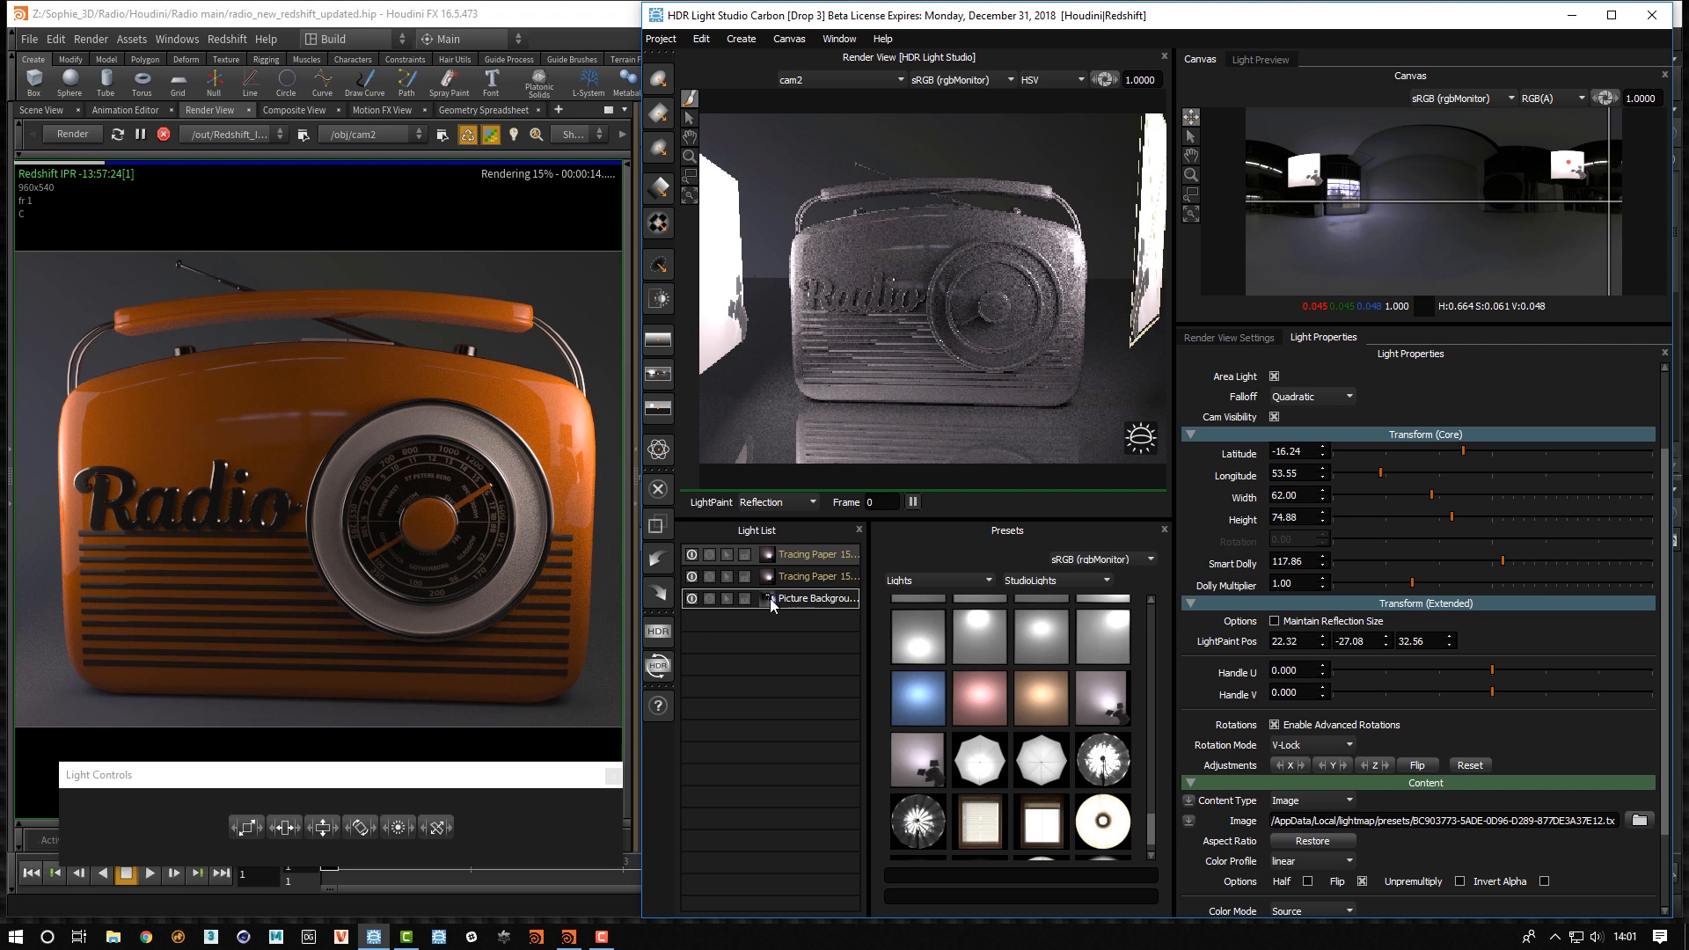
pyautogui.click(692, 599)
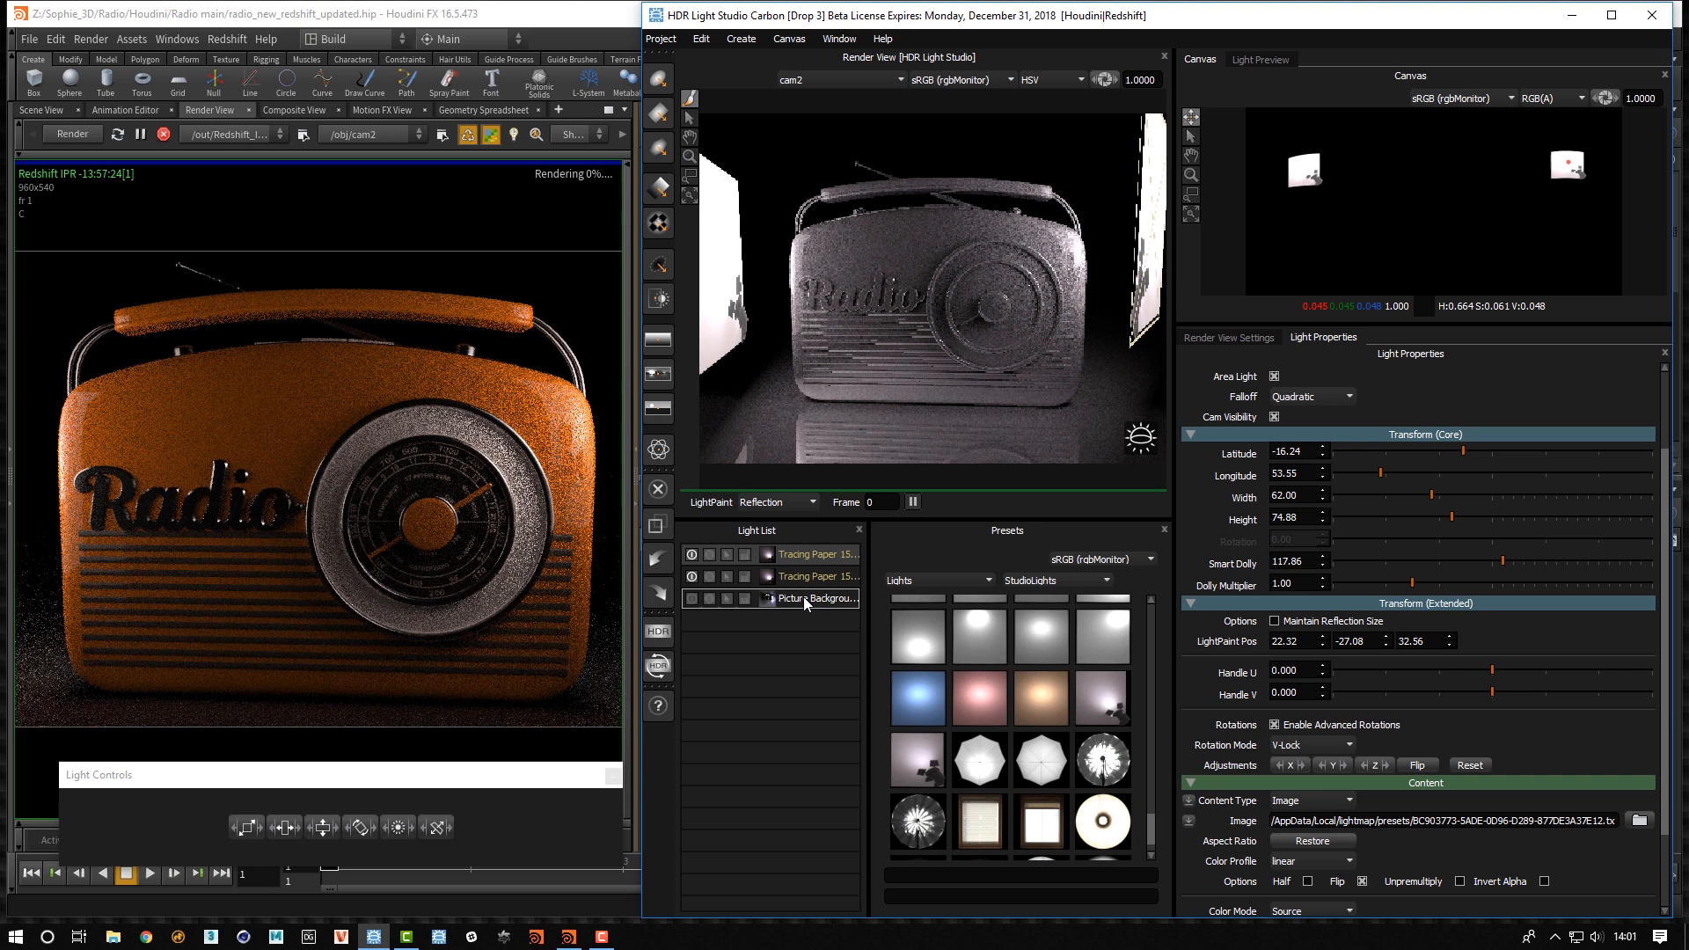
# Turn off the Area Light option for both Tracing Paper 15 lights so they light the scene from the HDRI map
pyautogui.click(804, 577)
pyautogui.click(808, 554)
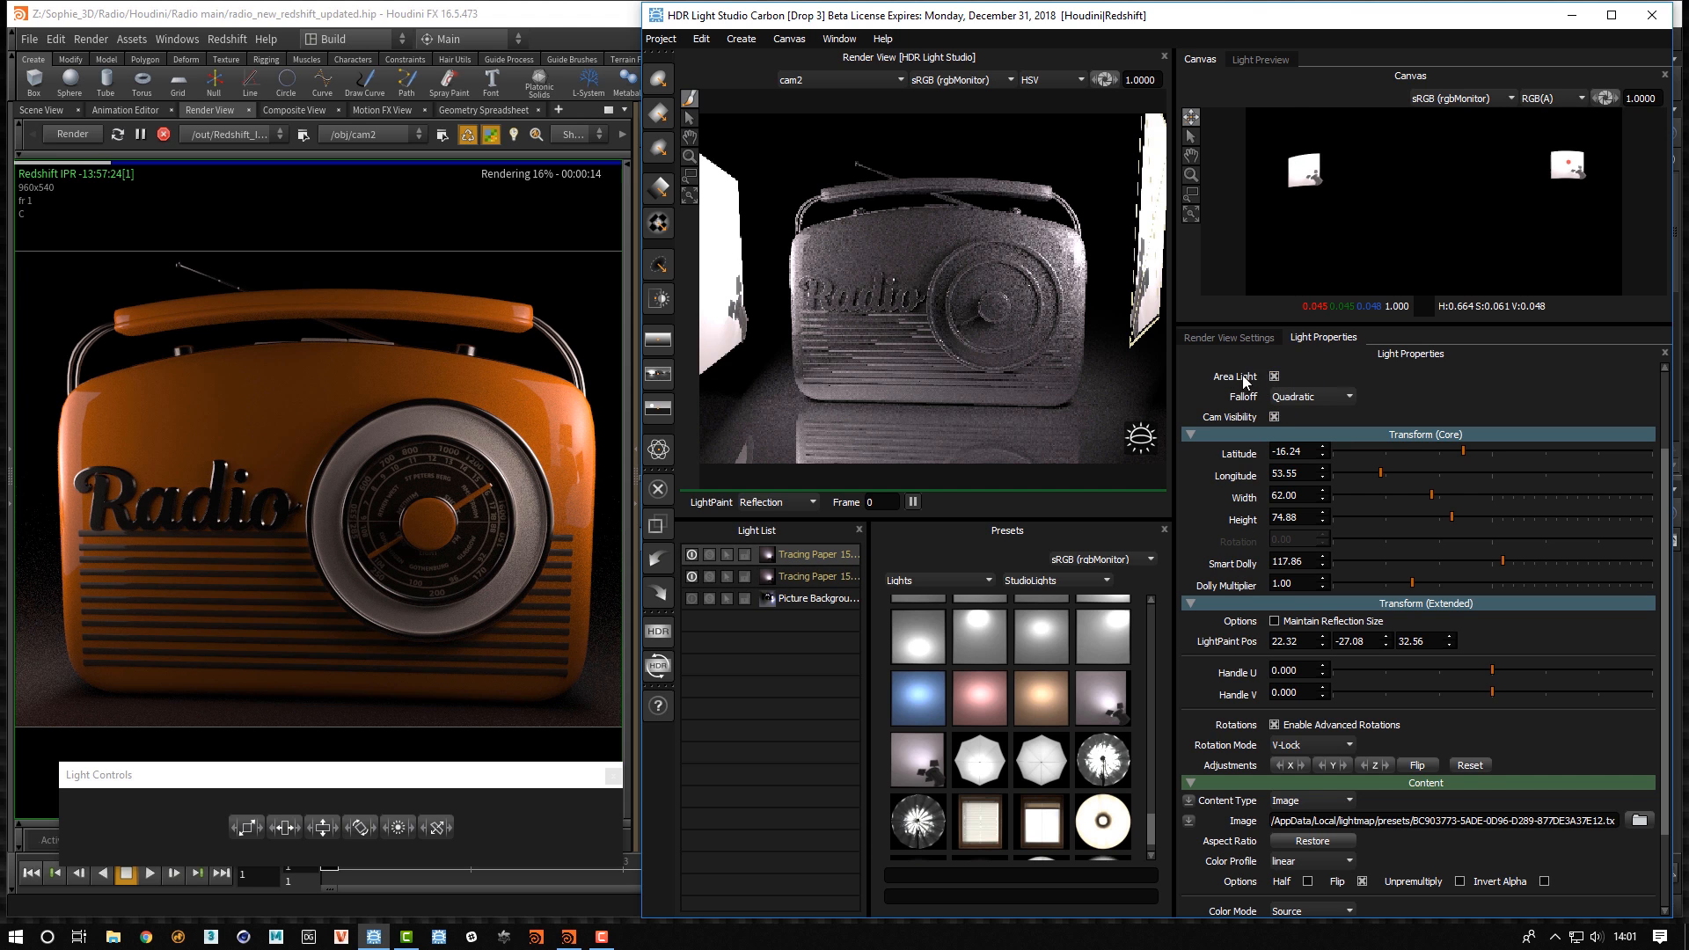
pyautogui.click(1274, 376)
pyautogui.click(820, 576)
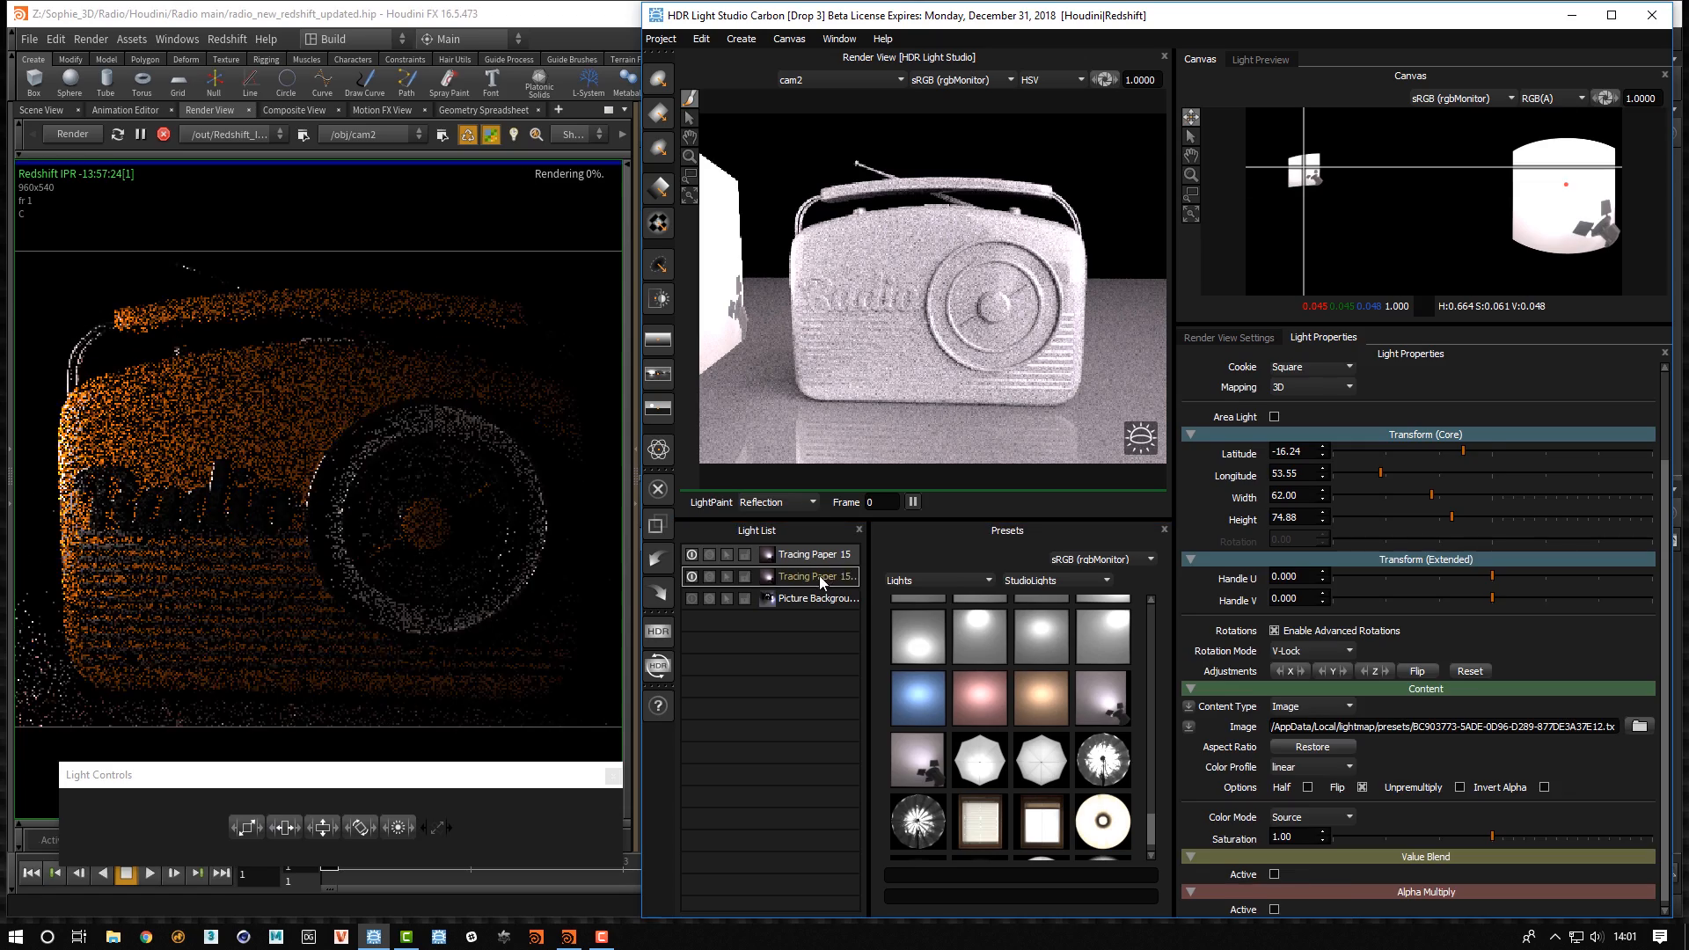
pyautogui.click(1274, 377)
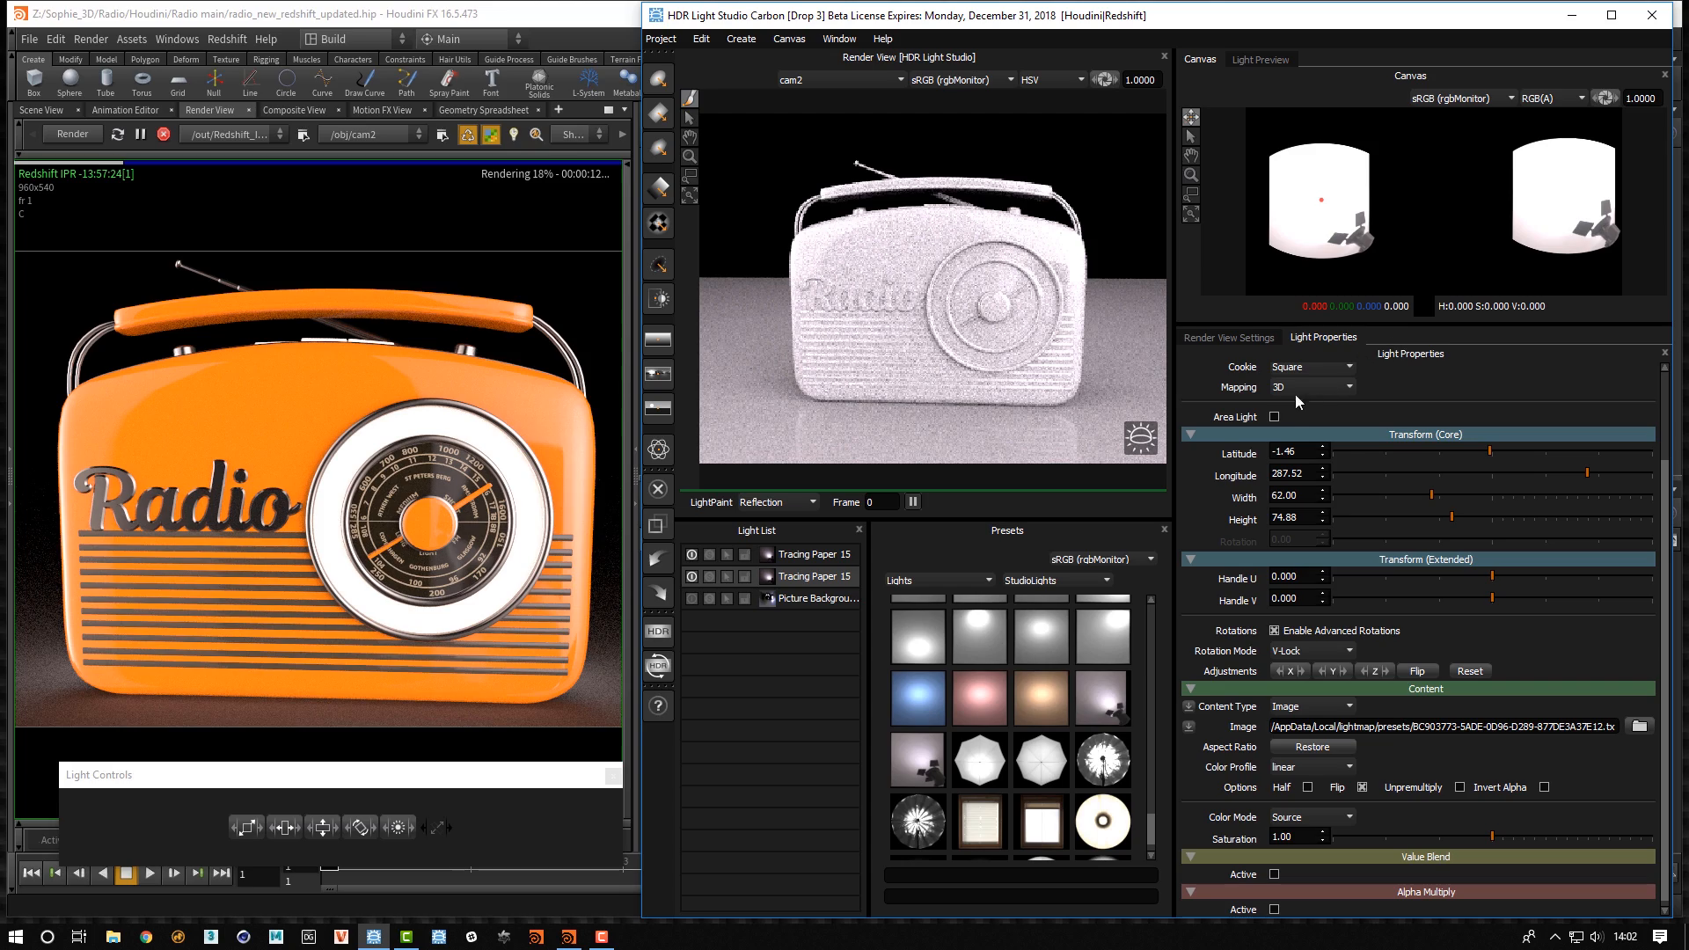
# Turn the Area Light option back on for both Tracing Paper 15 lights
pyautogui.click(1274, 418)
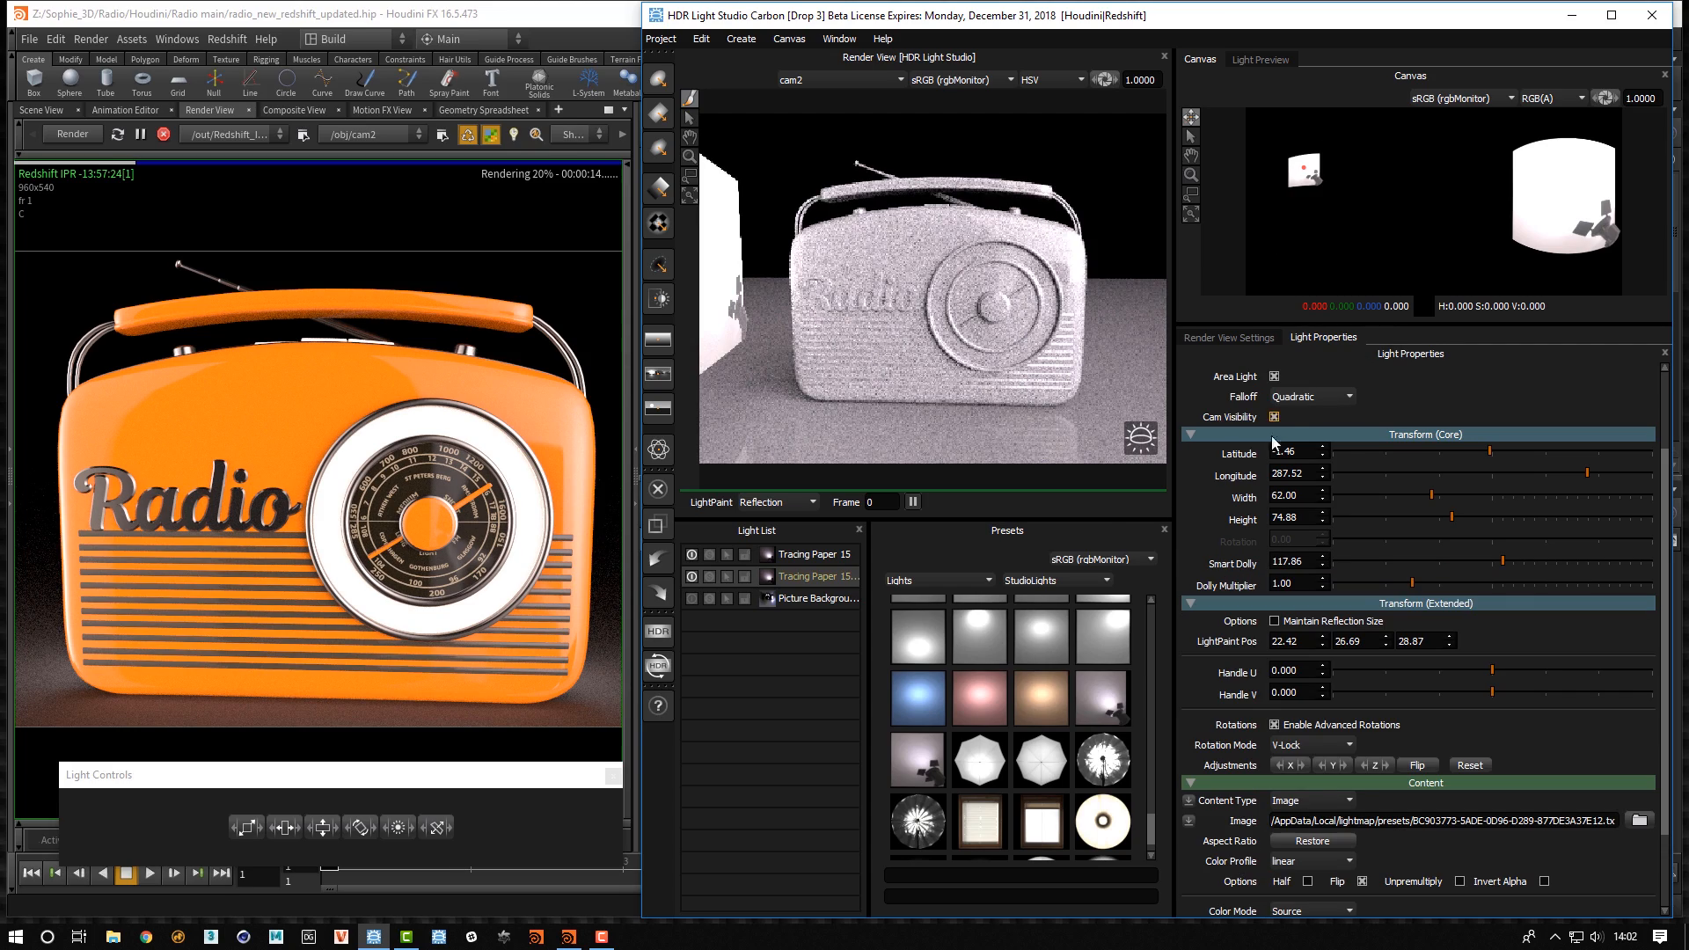
pyautogui.click(820, 556)
pyautogui.click(1274, 417)
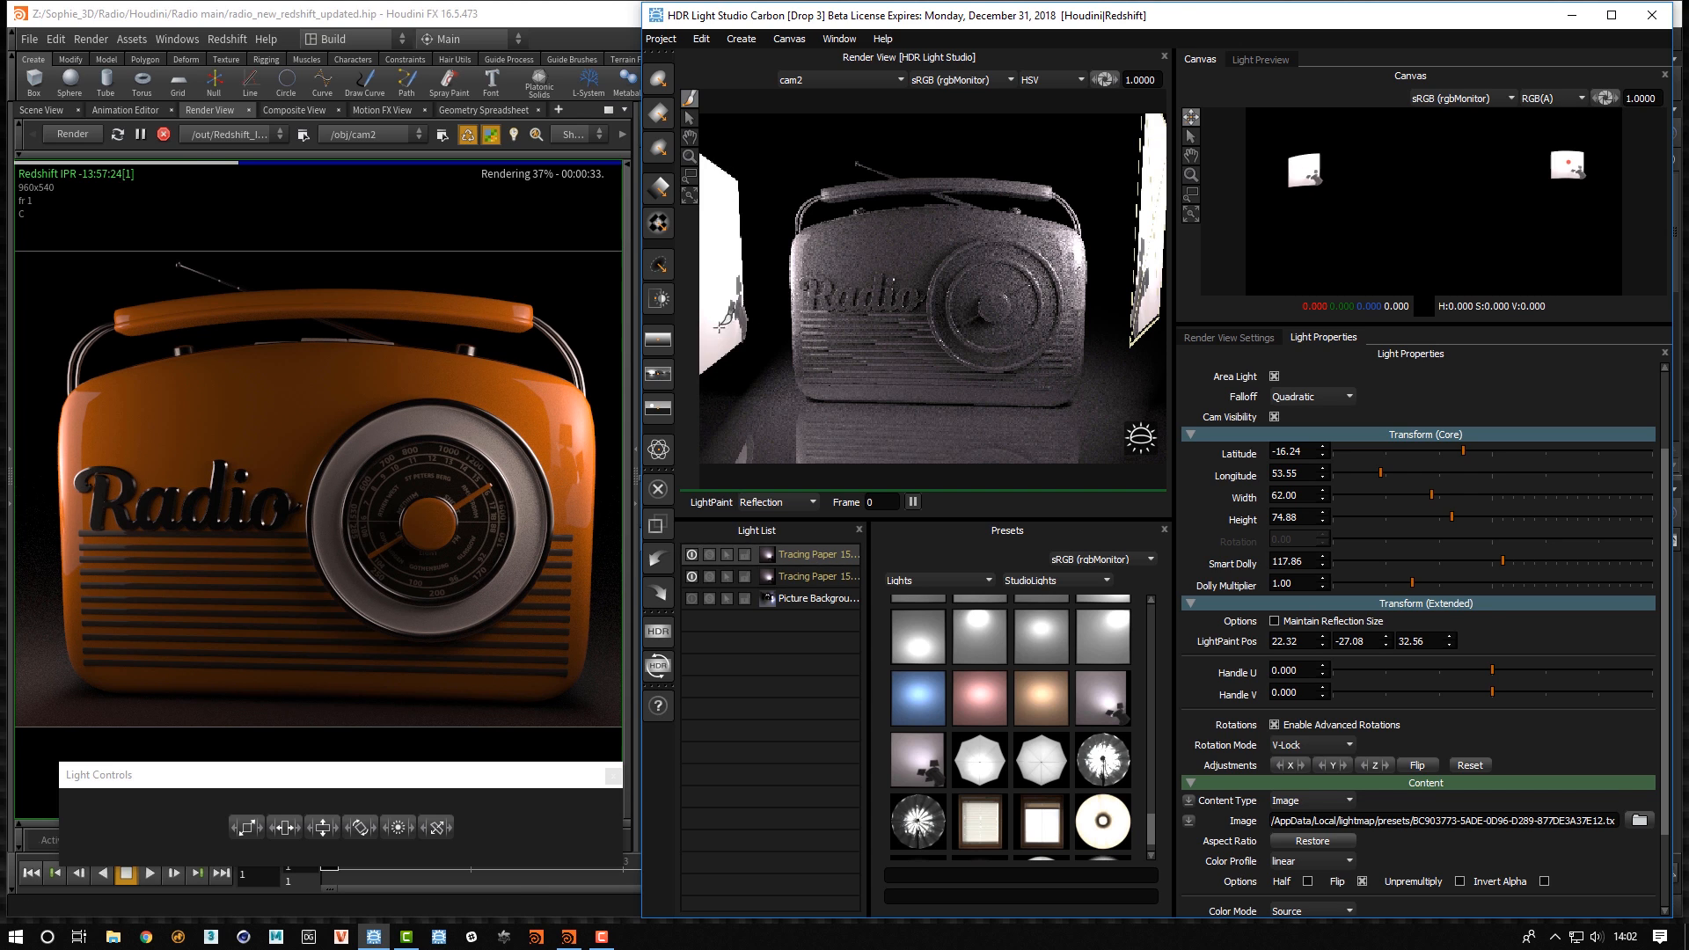
# Solo the Tracing Paper 15 light on the radio's left and replace its image content with the third Content: BoxGrads preset
pyautogui.click(763, 578)
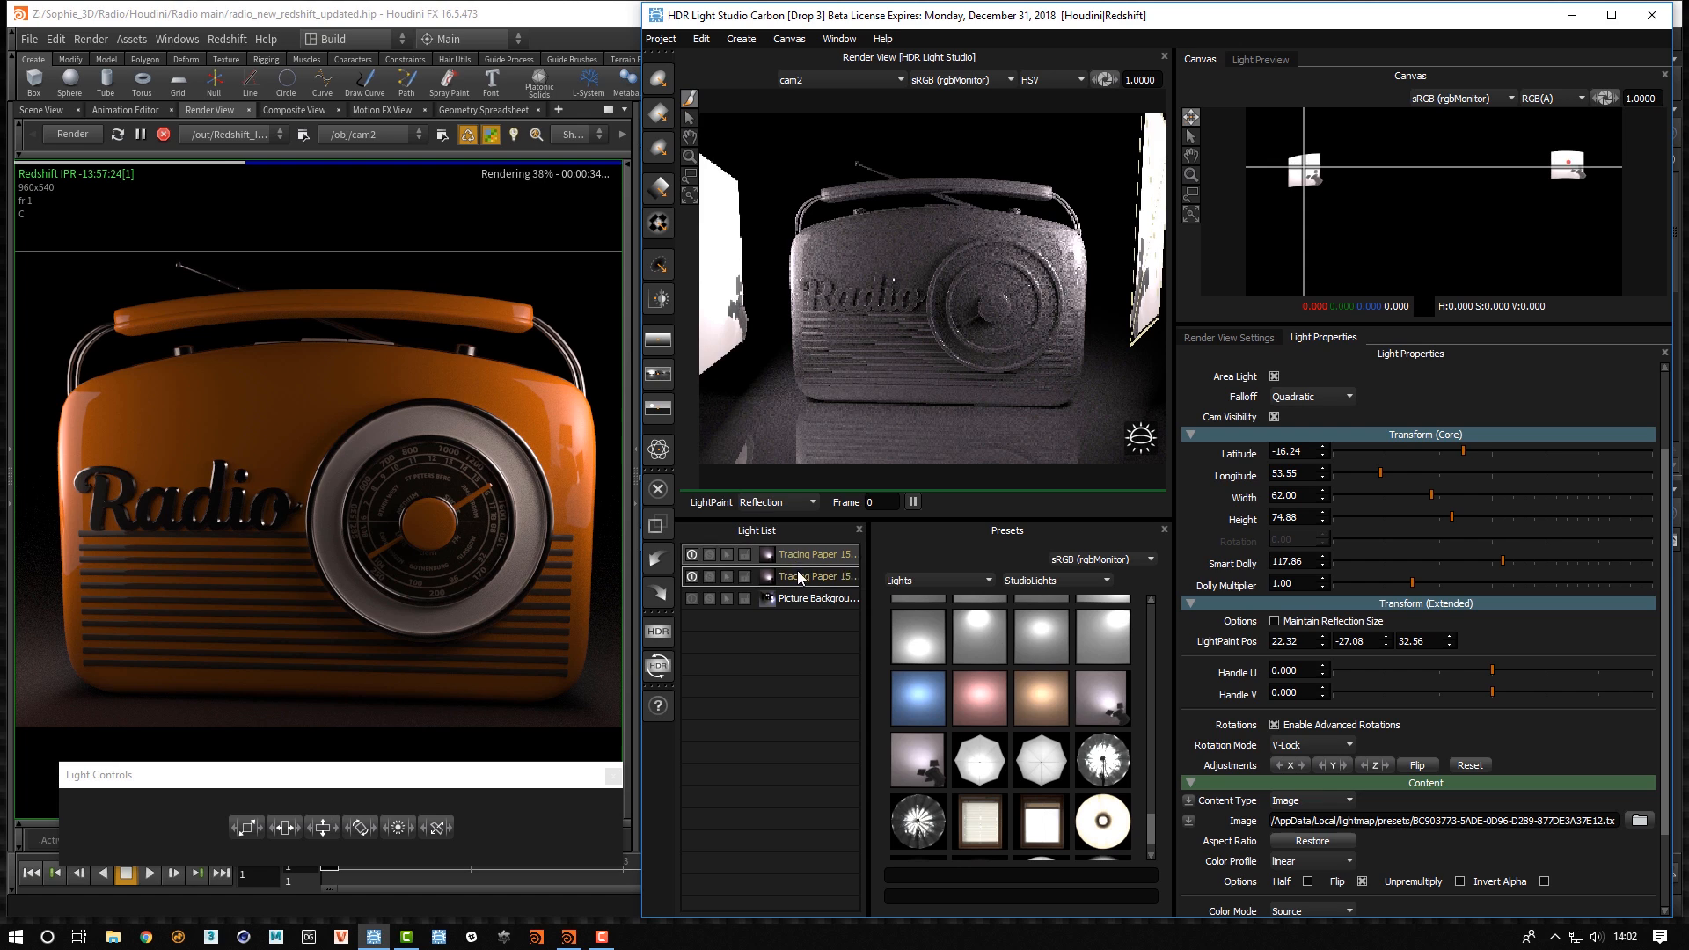
pyautogui.click(711, 576)
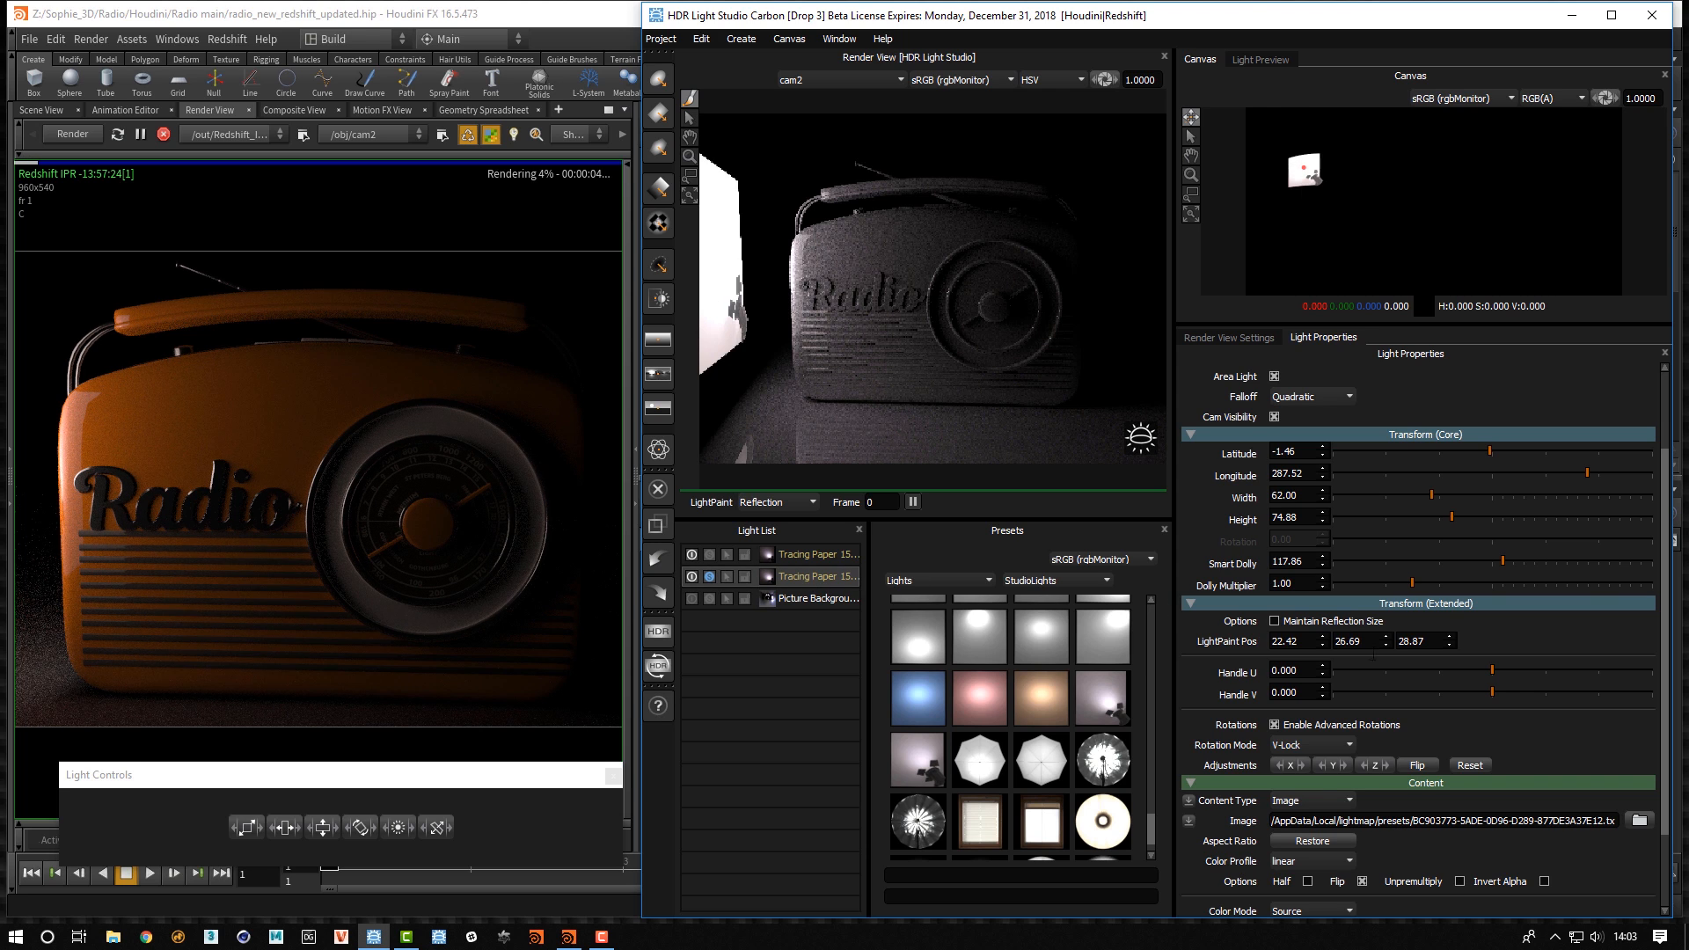
pyautogui.scroll(-3, 1670, 628)
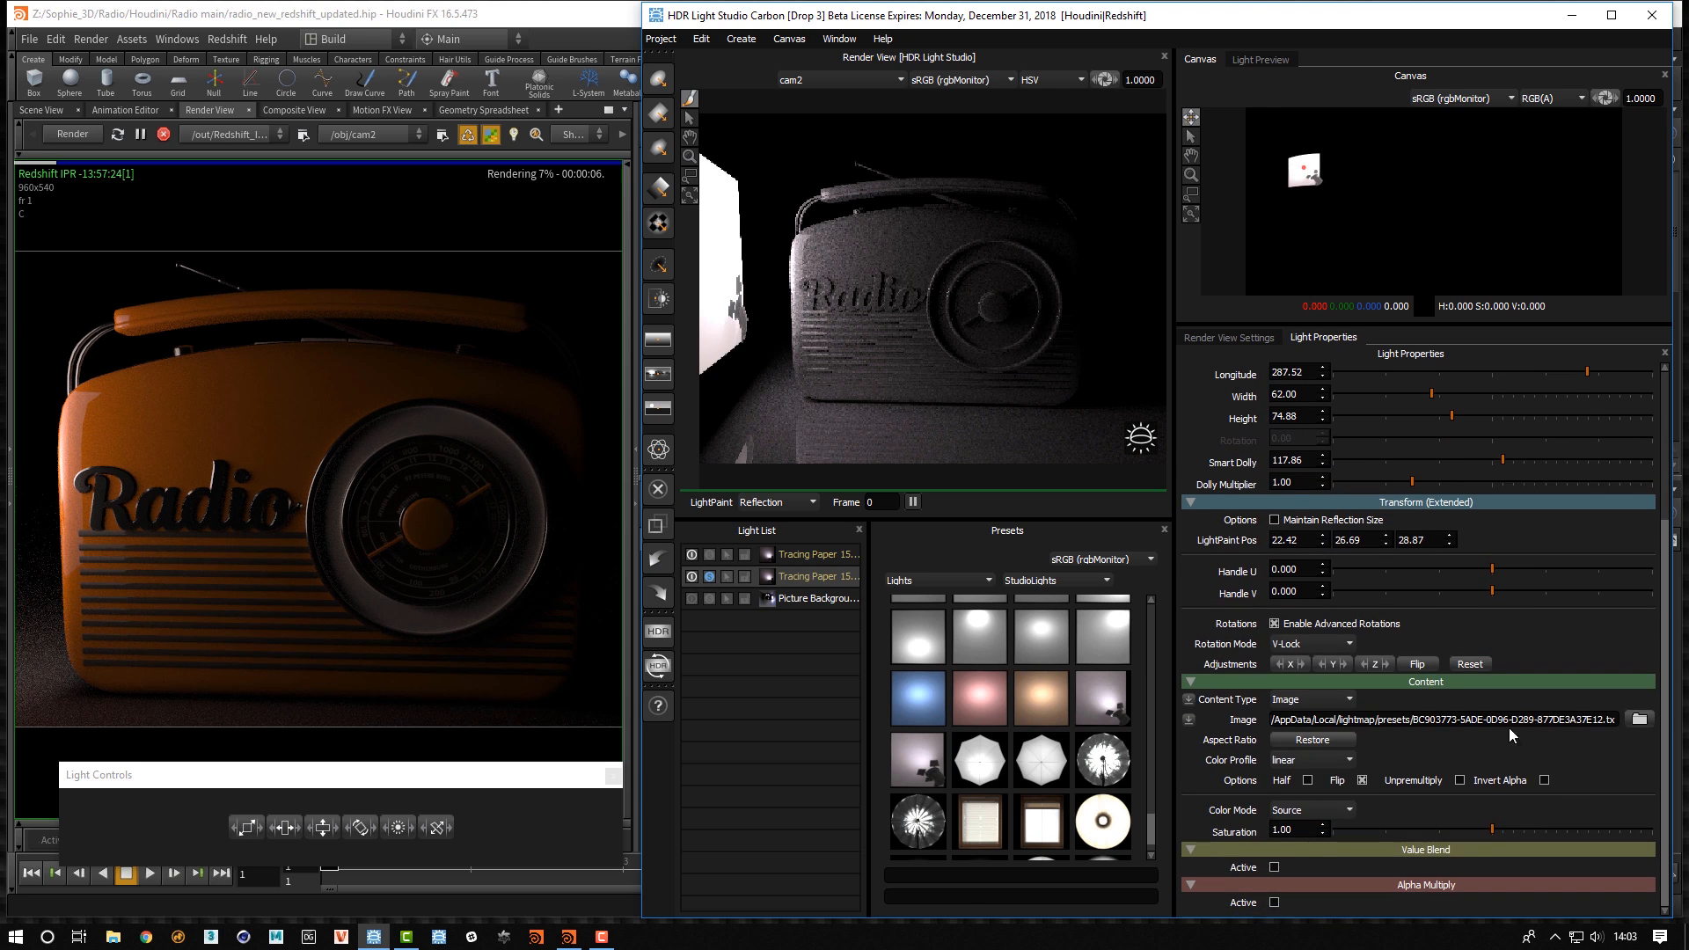
pyautogui.click(933, 585)
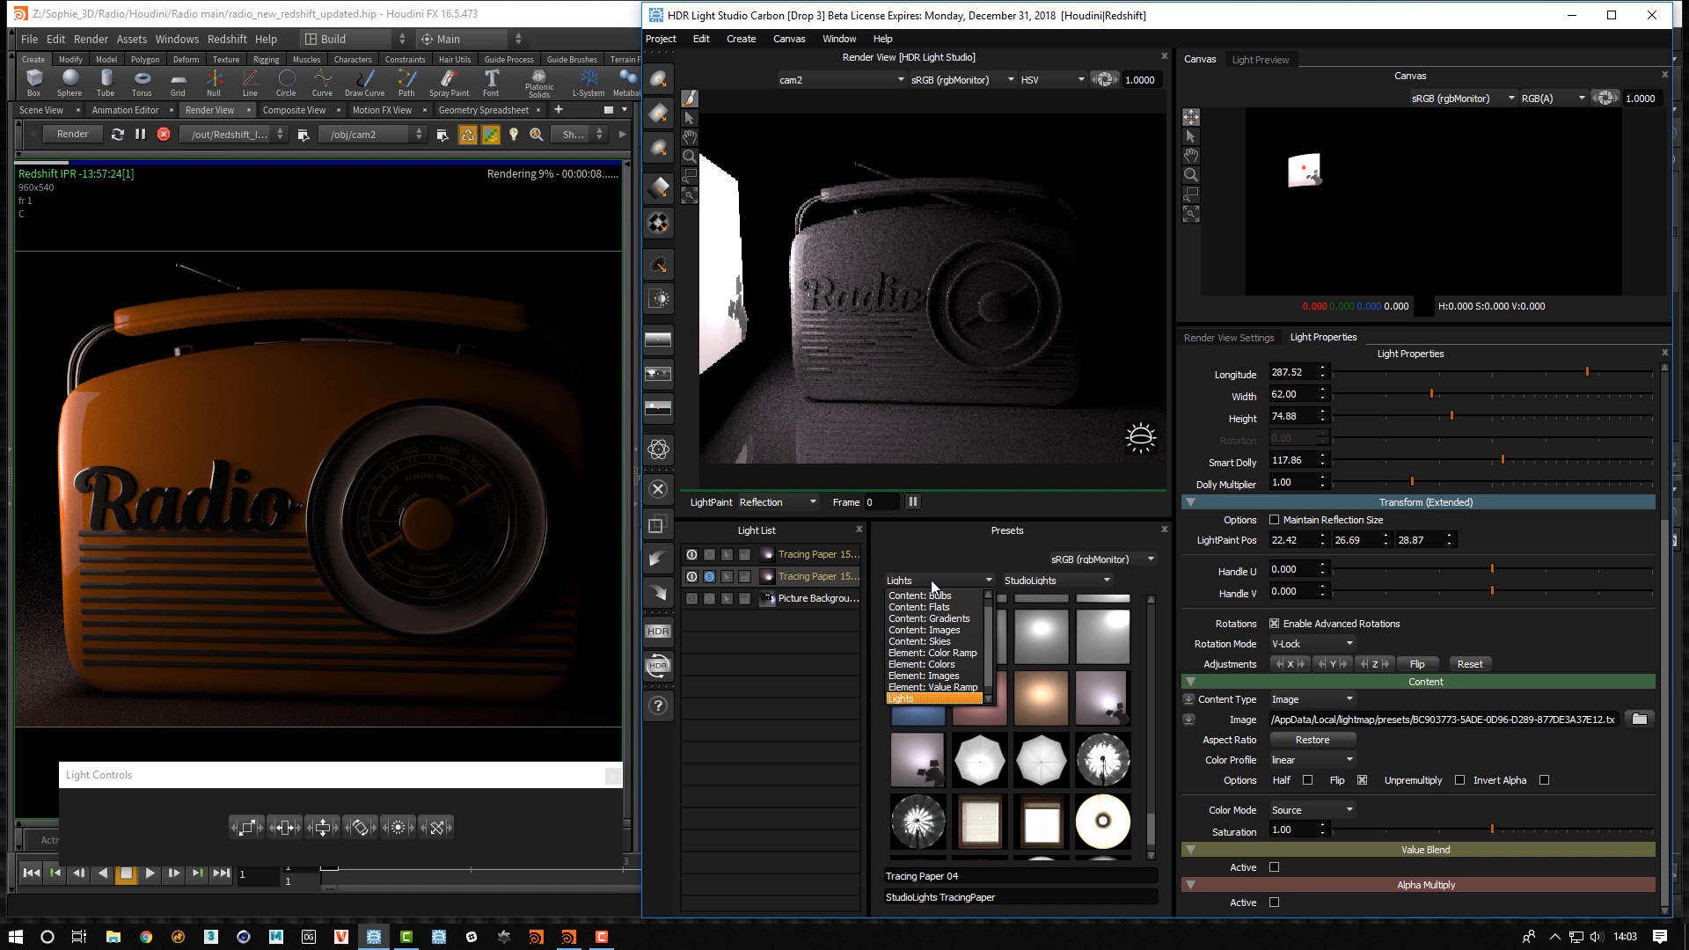
pyautogui.scroll(1, 935, 587)
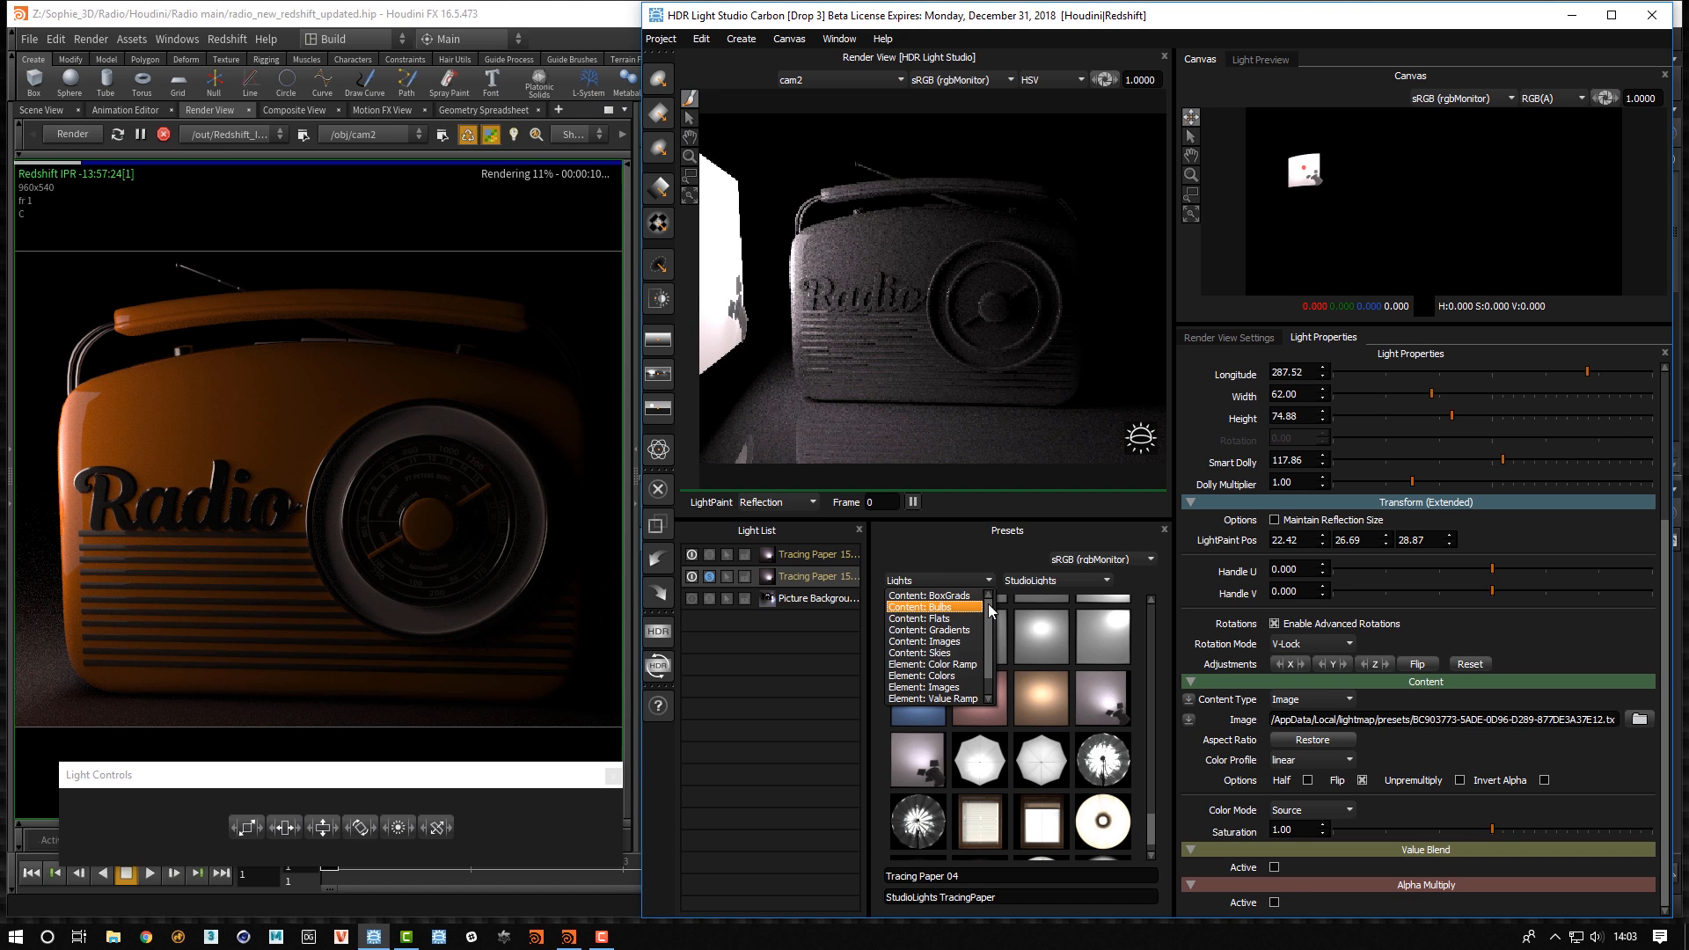
pyautogui.click(945, 597)
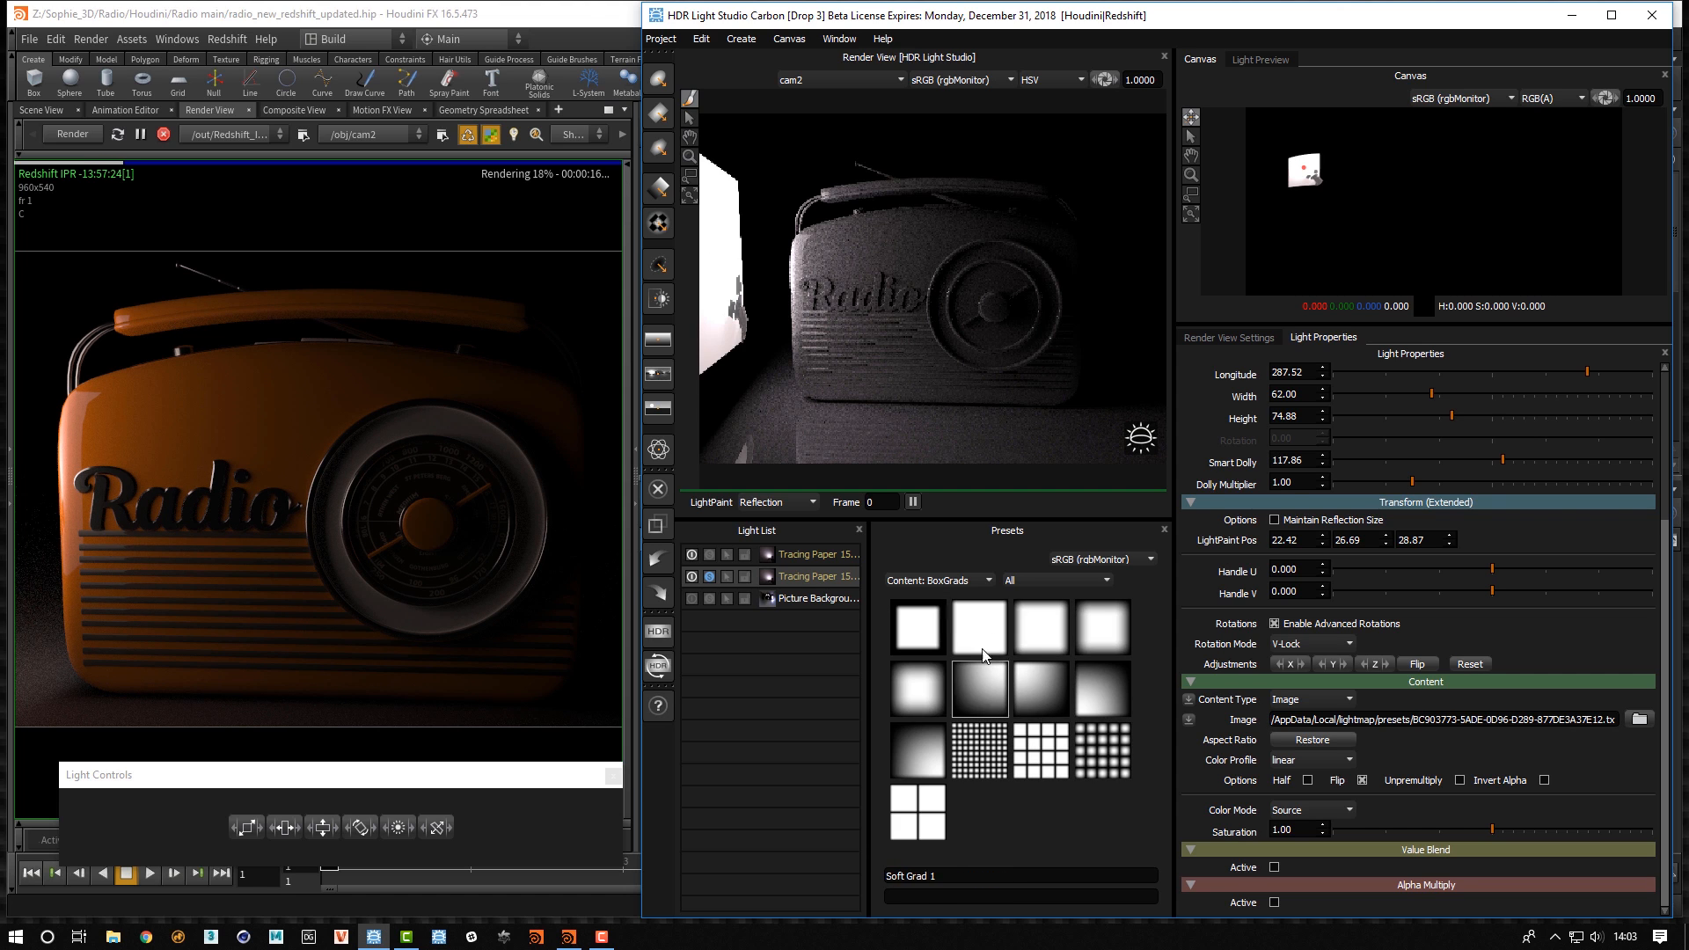
pyautogui.moveTo(1044, 630); pyautogui.dragTo(1237, 699)
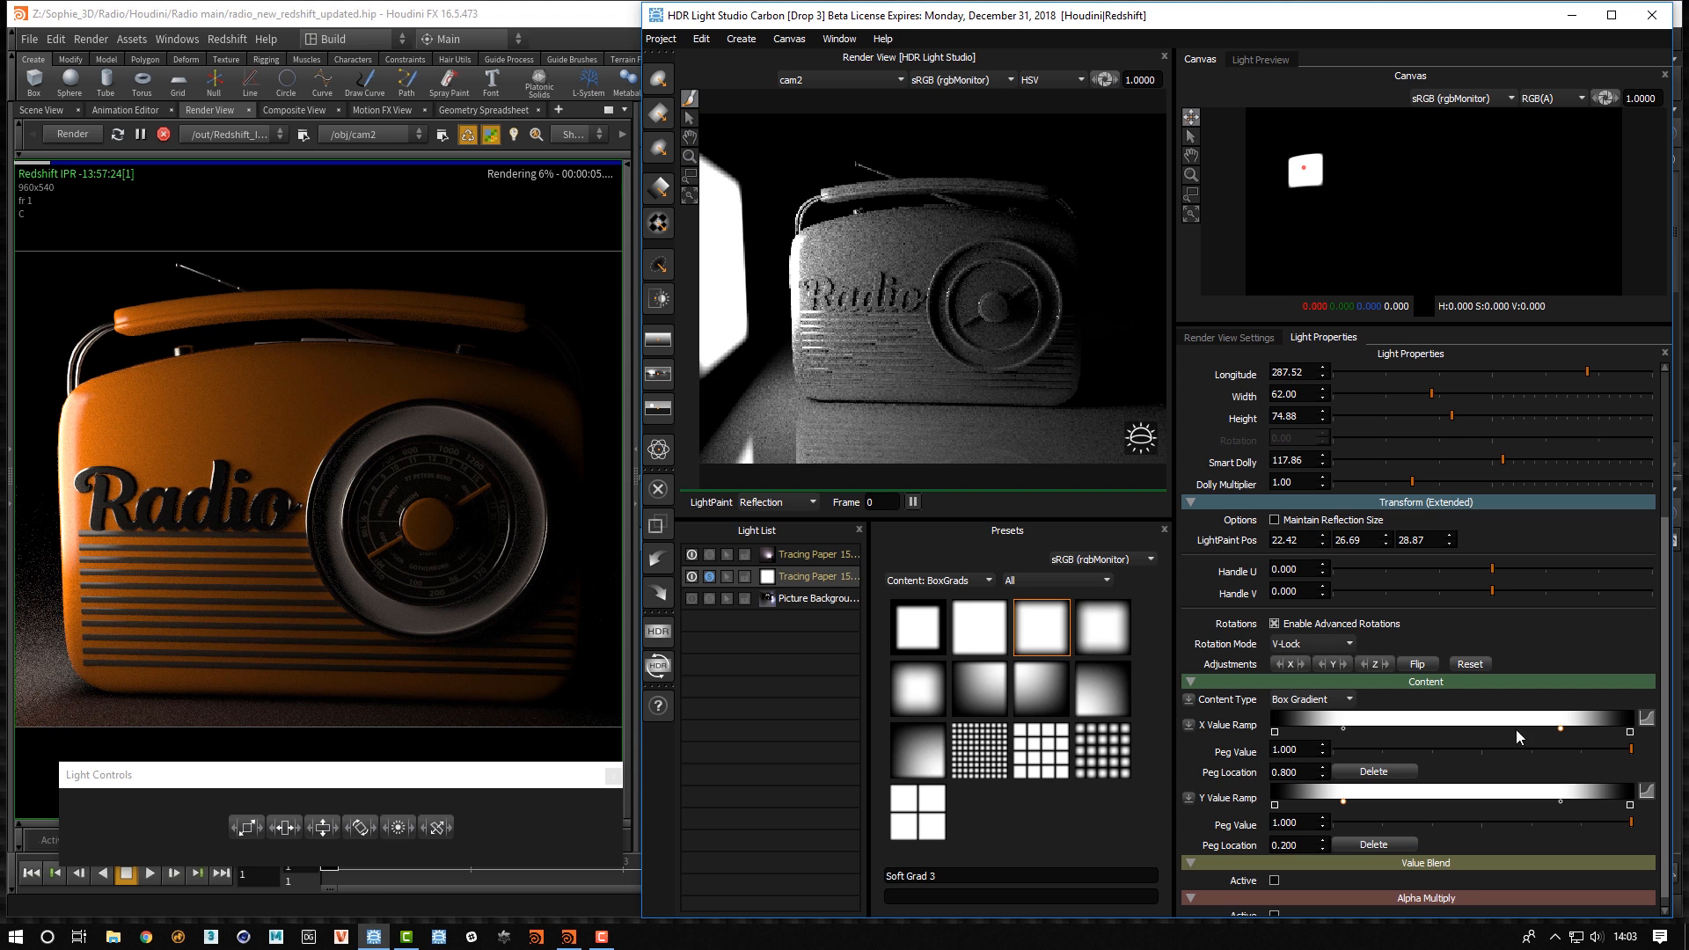
# Soften the light's box gradient by narrowing its ramps, with an X Value Ramp peg at 0.361 and a Y Value Ramp peg at 0.605
pyautogui.moveTo(1560, 729); pyautogui.dragTo(1401, 729)
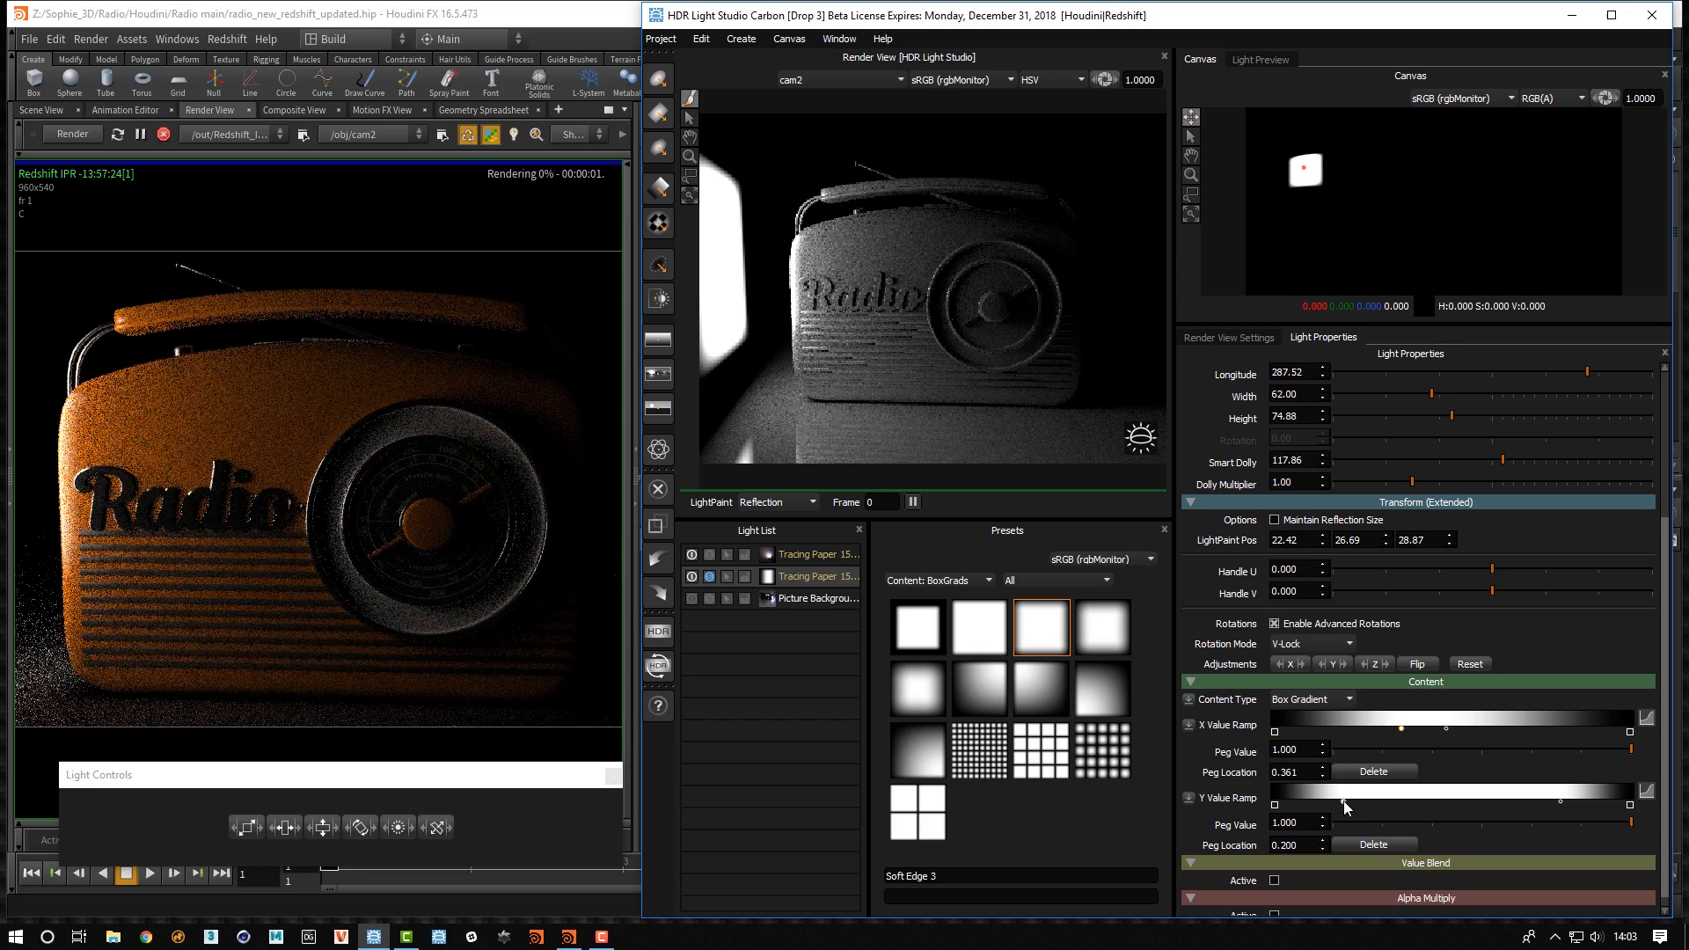
pyautogui.moveTo(1344, 801); pyautogui.dragTo(1387, 801)
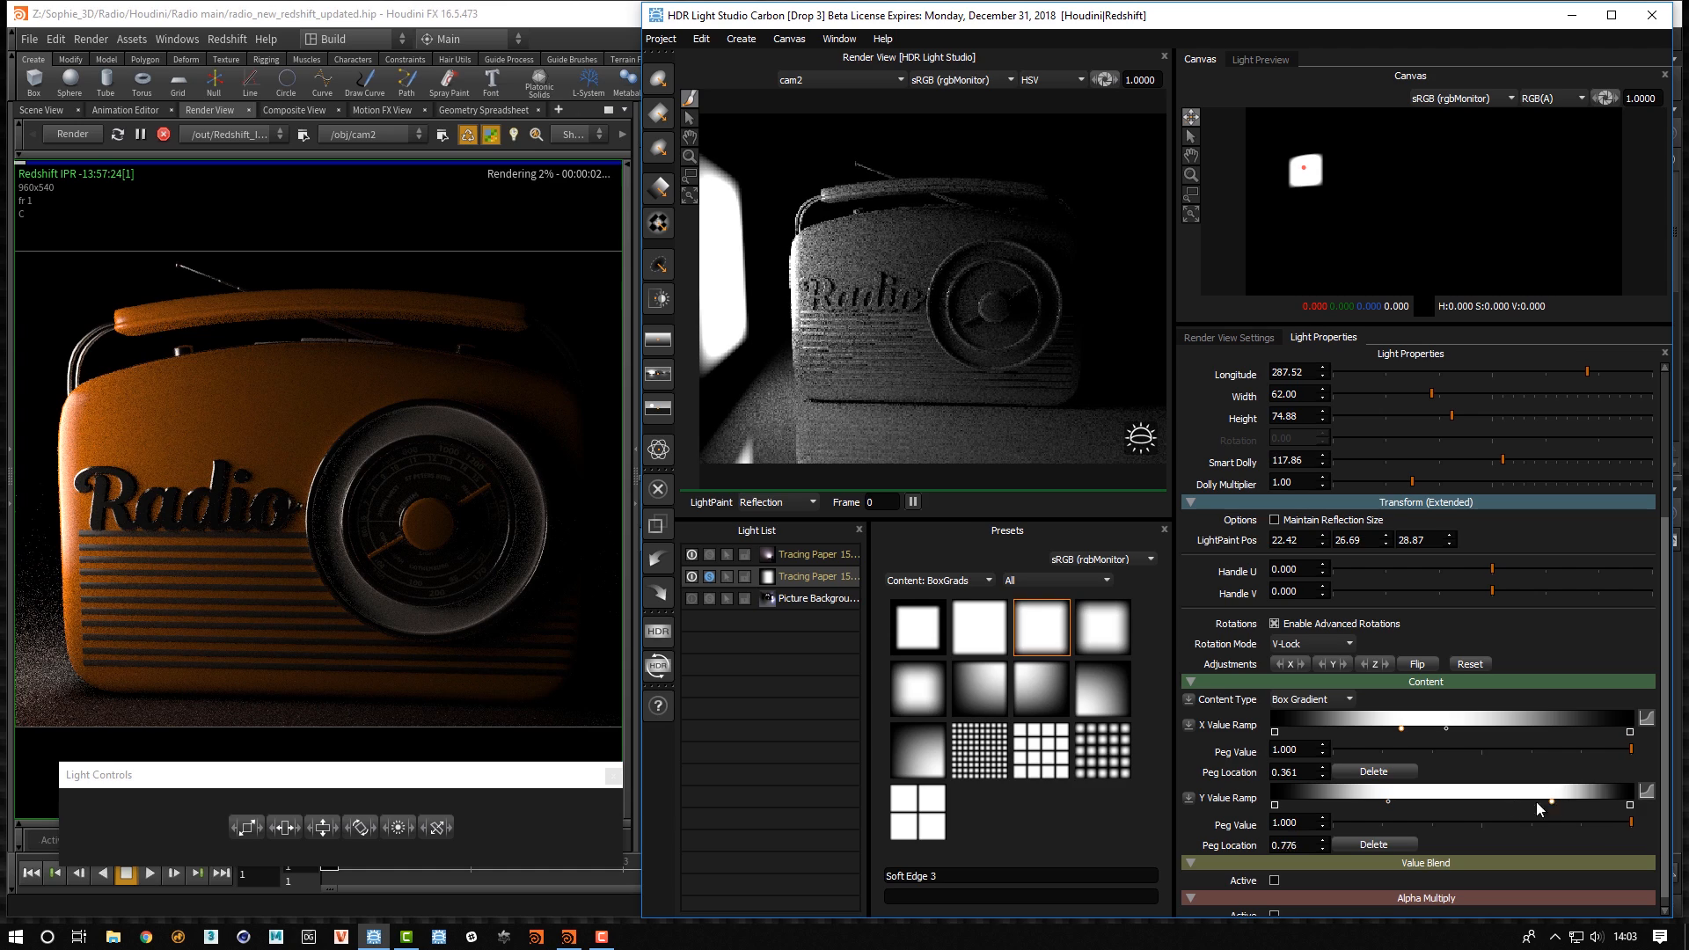
pyautogui.moveTo(1560, 801); pyautogui.dragTo(1506, 800)
pyautogui.click(1262, 60)
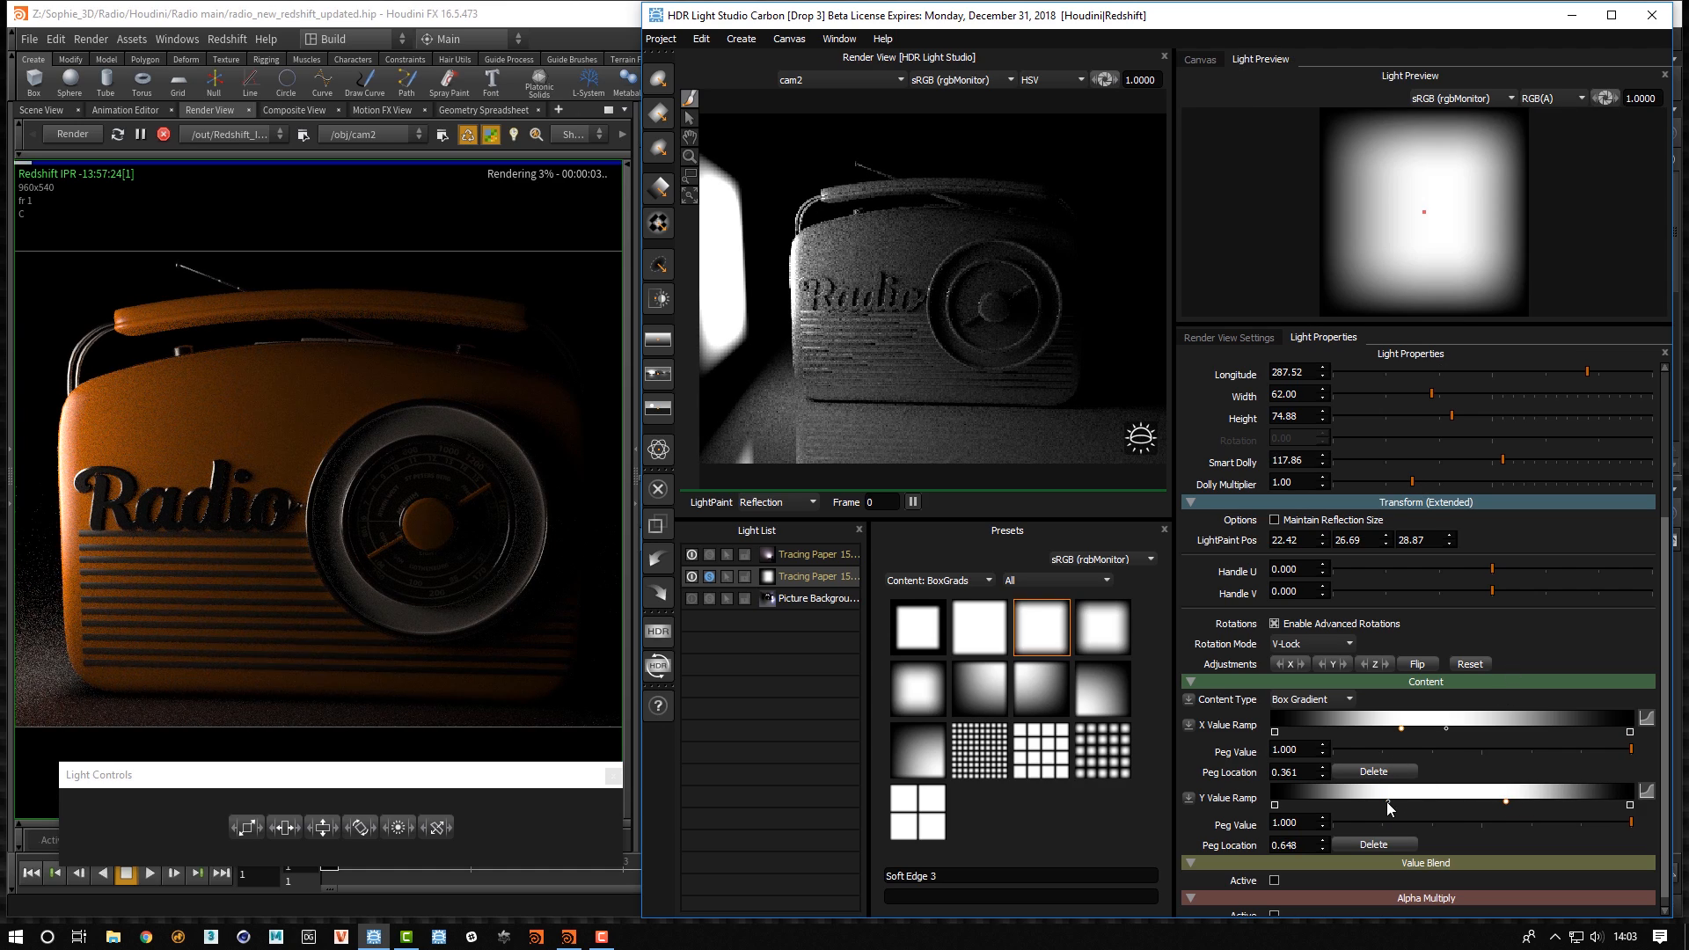
pyautogui.moveTo(1389, 802); pyautogui.dragTo(1490, 801)
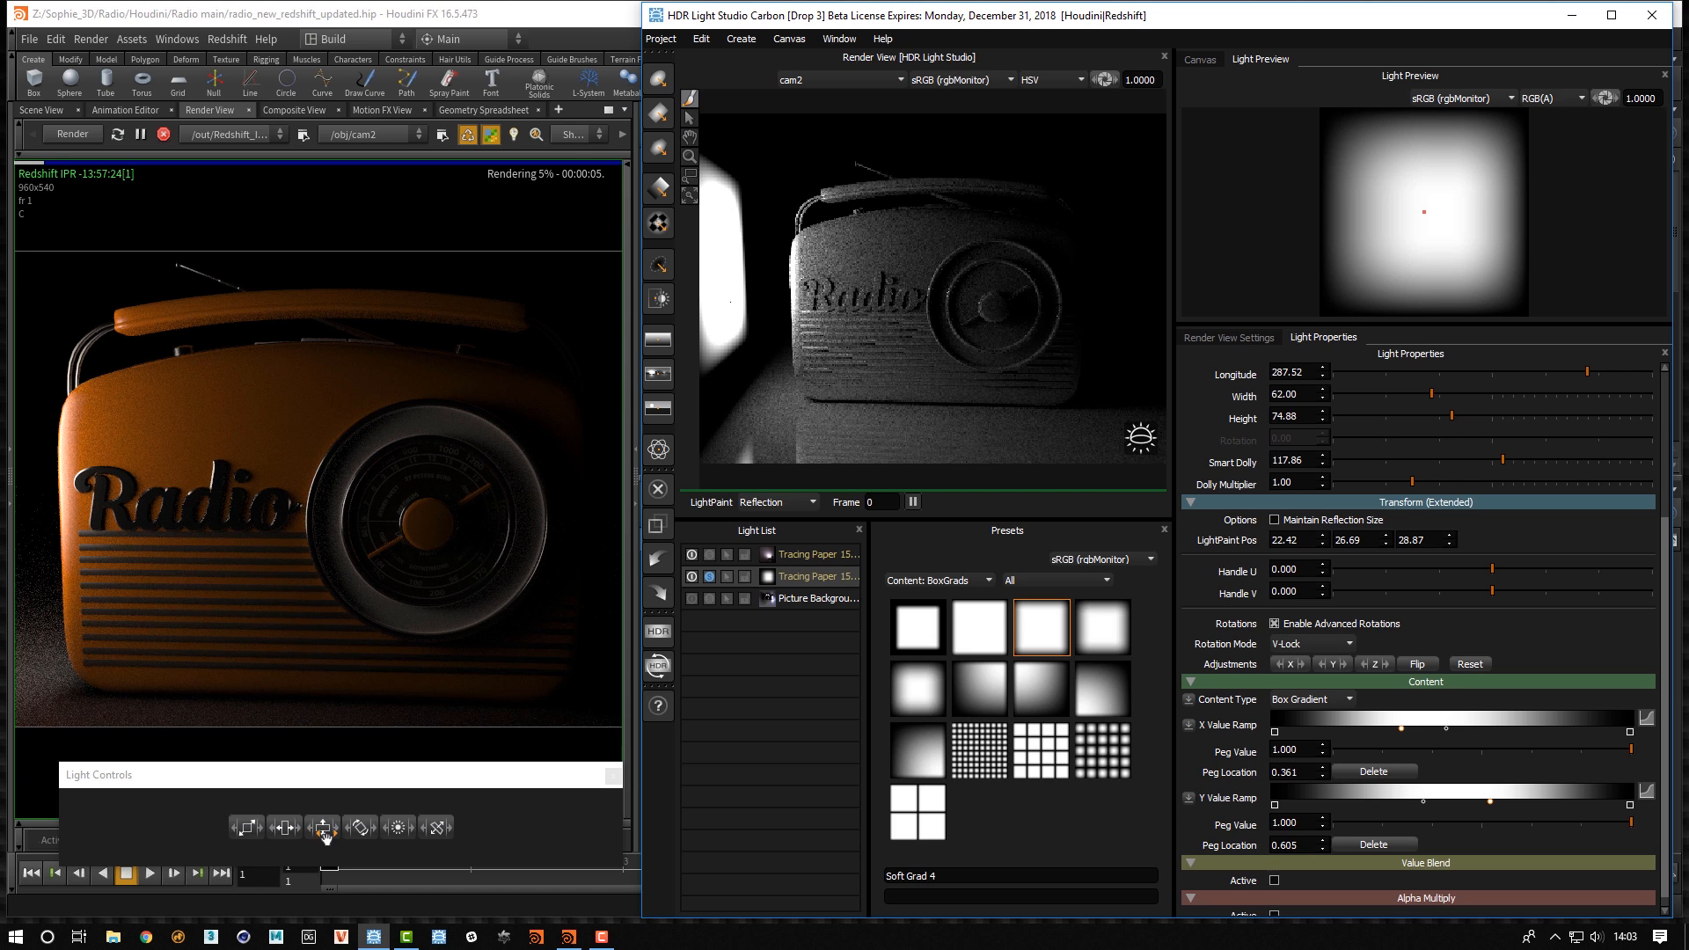
# Increase the left light's height to about 106.38 and take it out of solo
pyautogui.moveTo(326, 837); pyautogui.dragTo(442, 836)
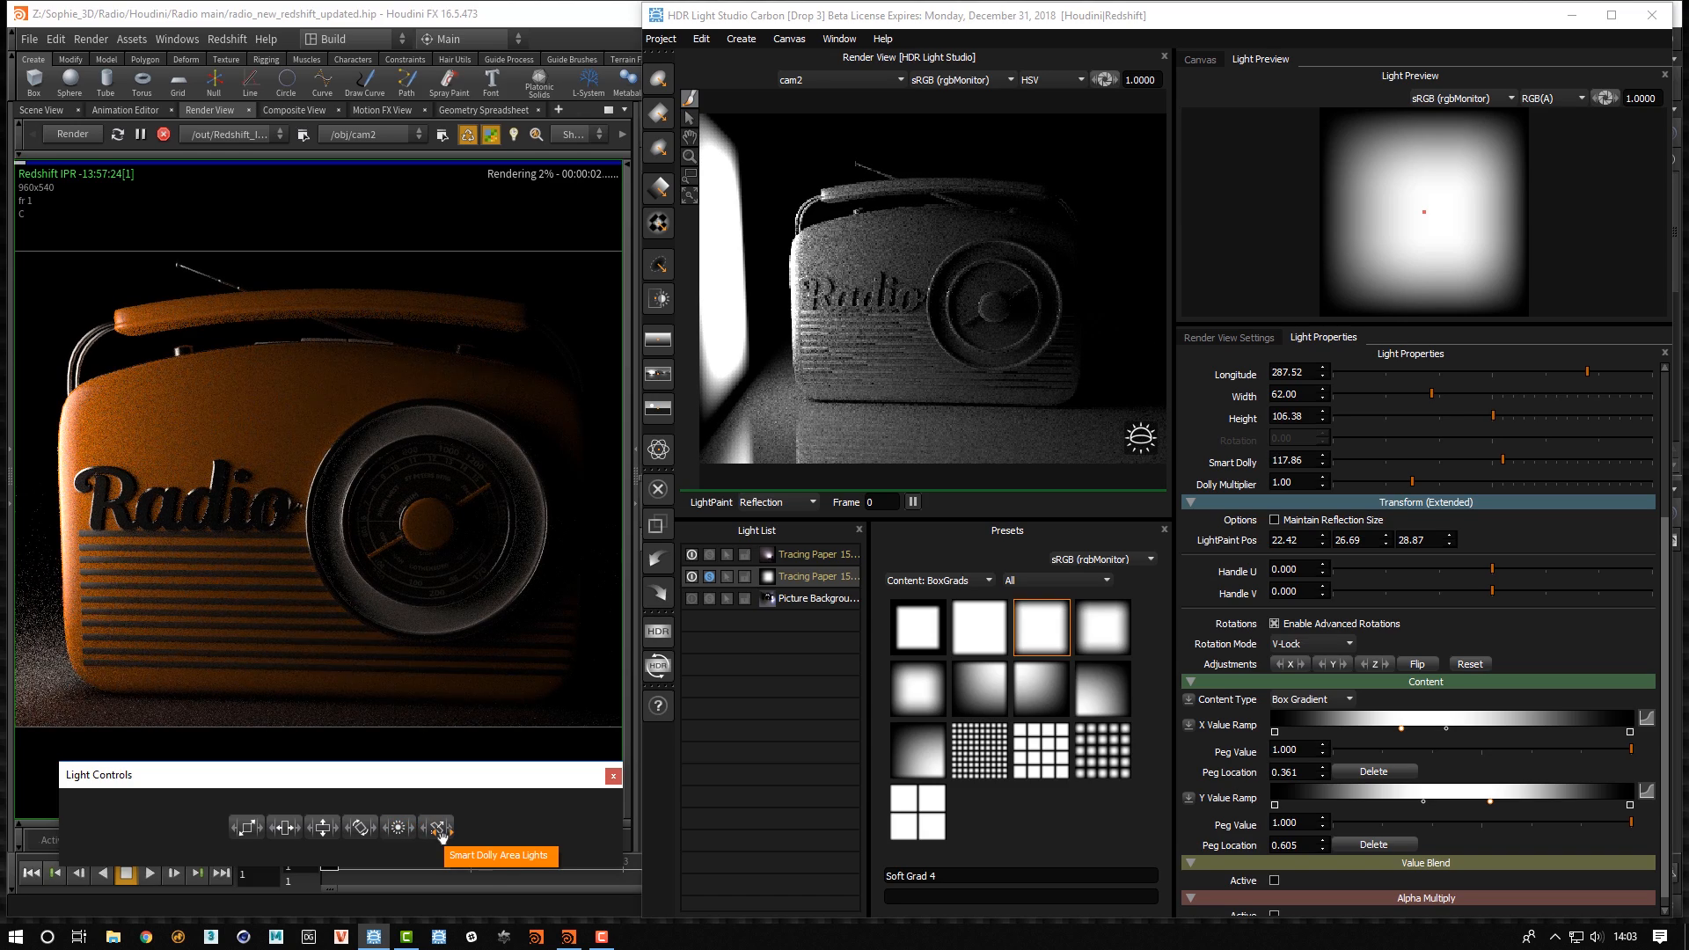
pyautogui.click(711, 575)
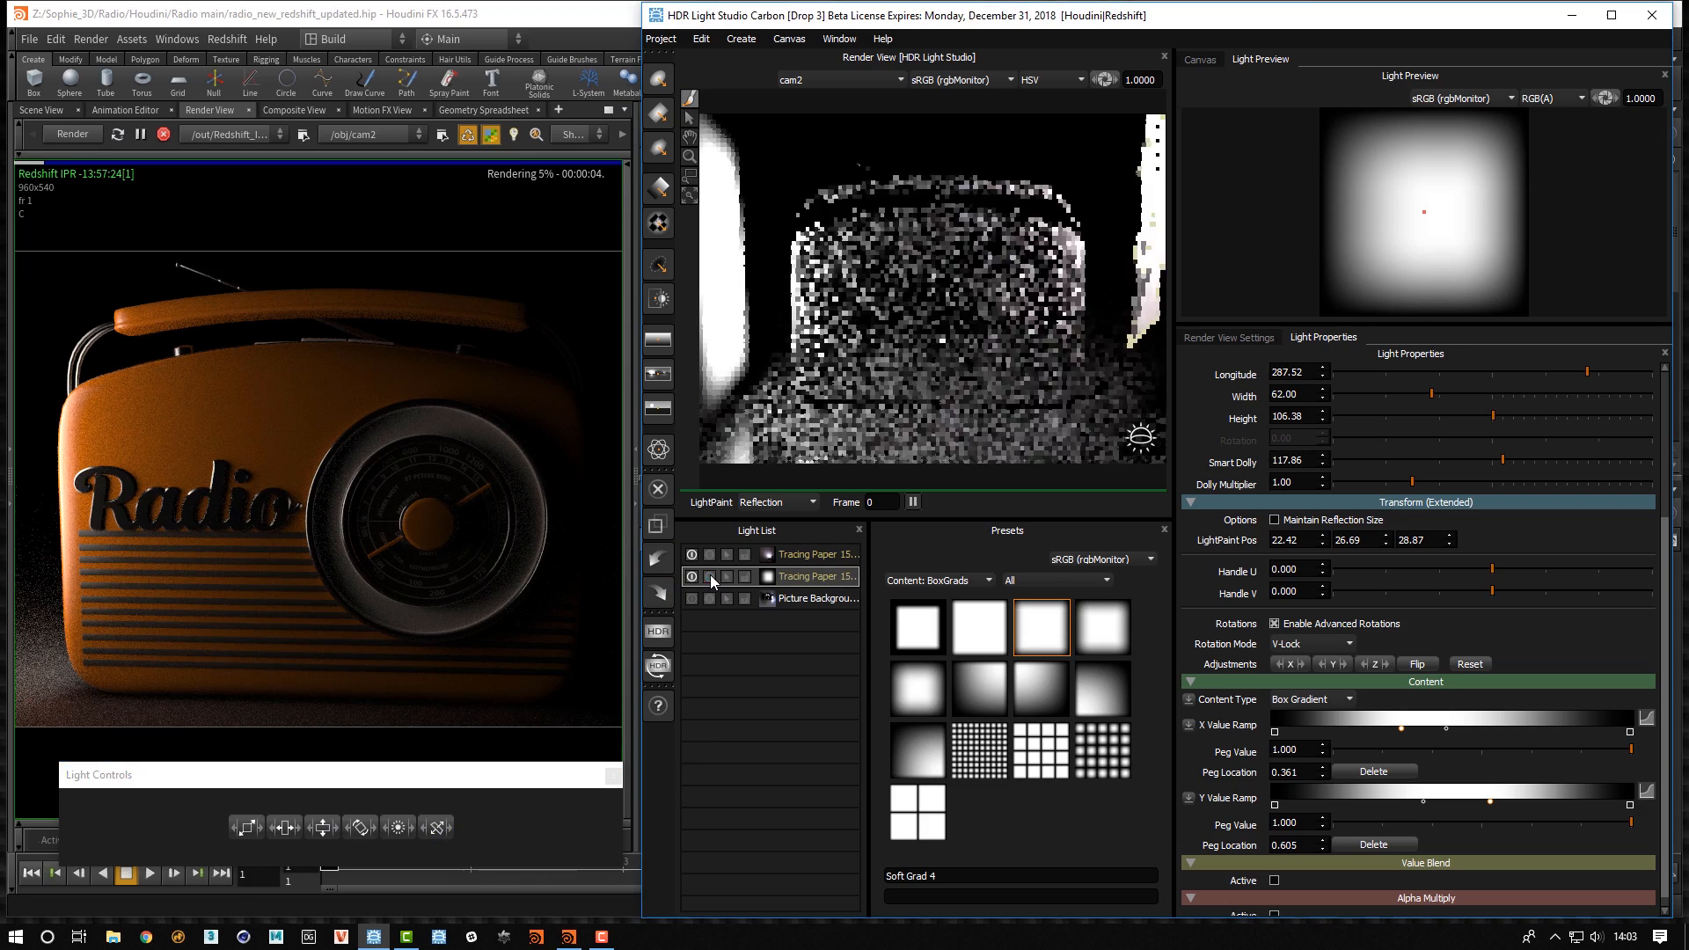
# Activate Alpha Multiply on the Tracing Paper 15 light on the radio's right and apply the Default Box Gradient Setting preset to it
pyautogui.click(829, 556)
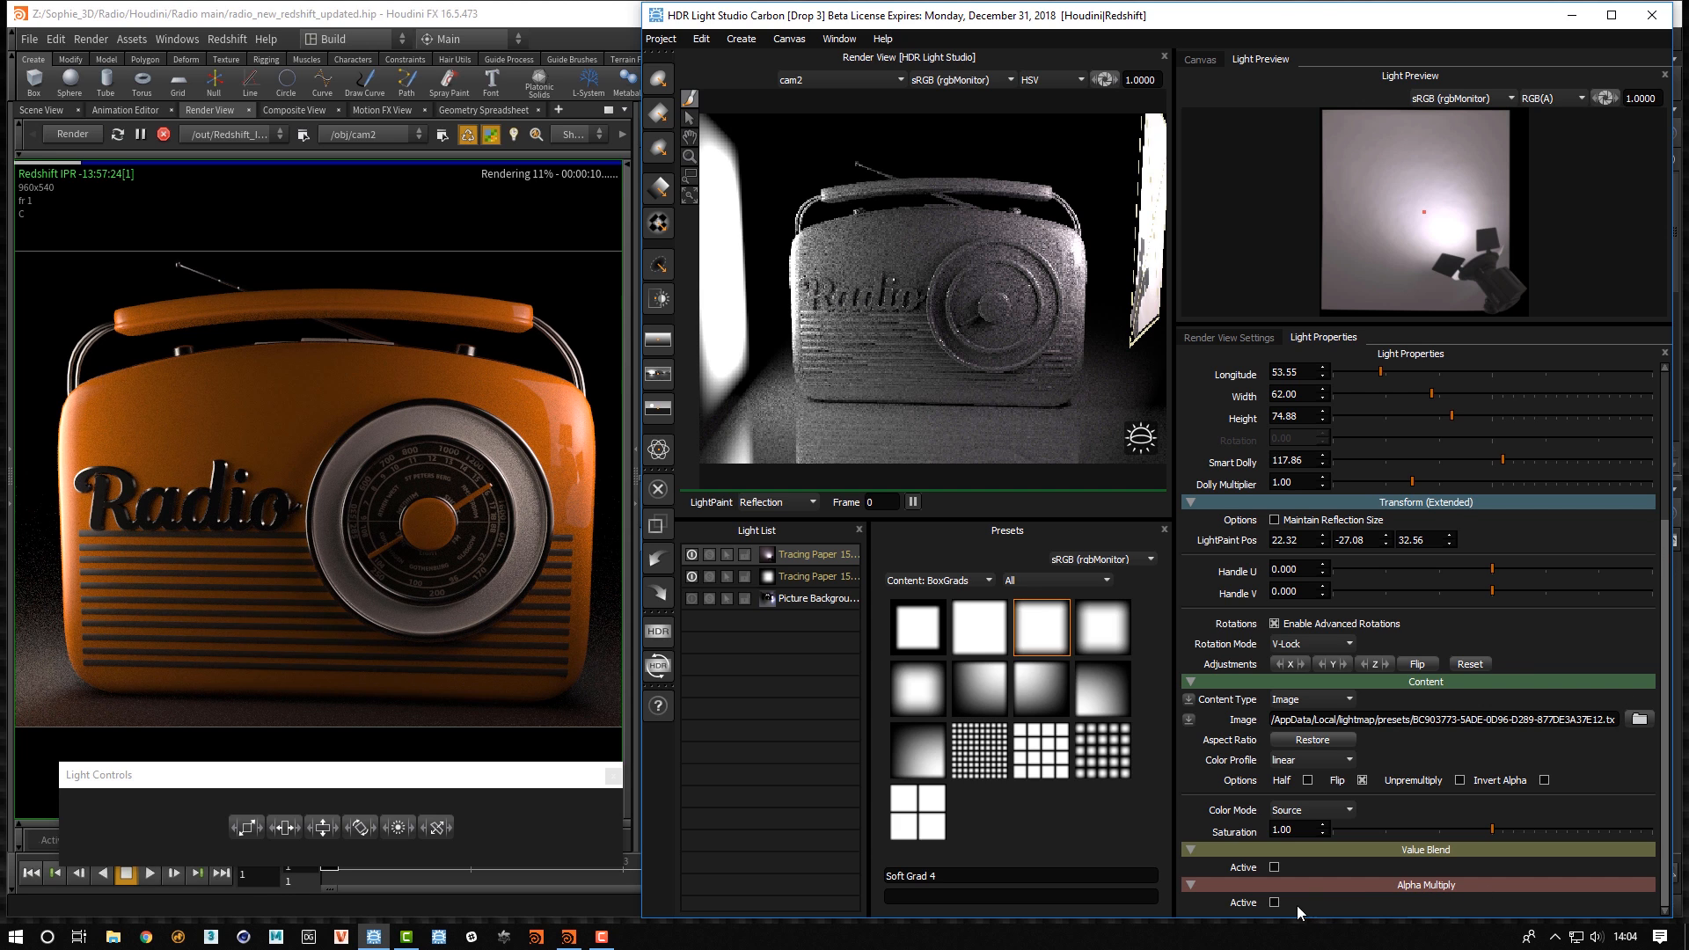
pyautogui.click(1275, 903)
pyautogui.moveTo(1666, 752); pyautogui.dragTo(1669, 919)
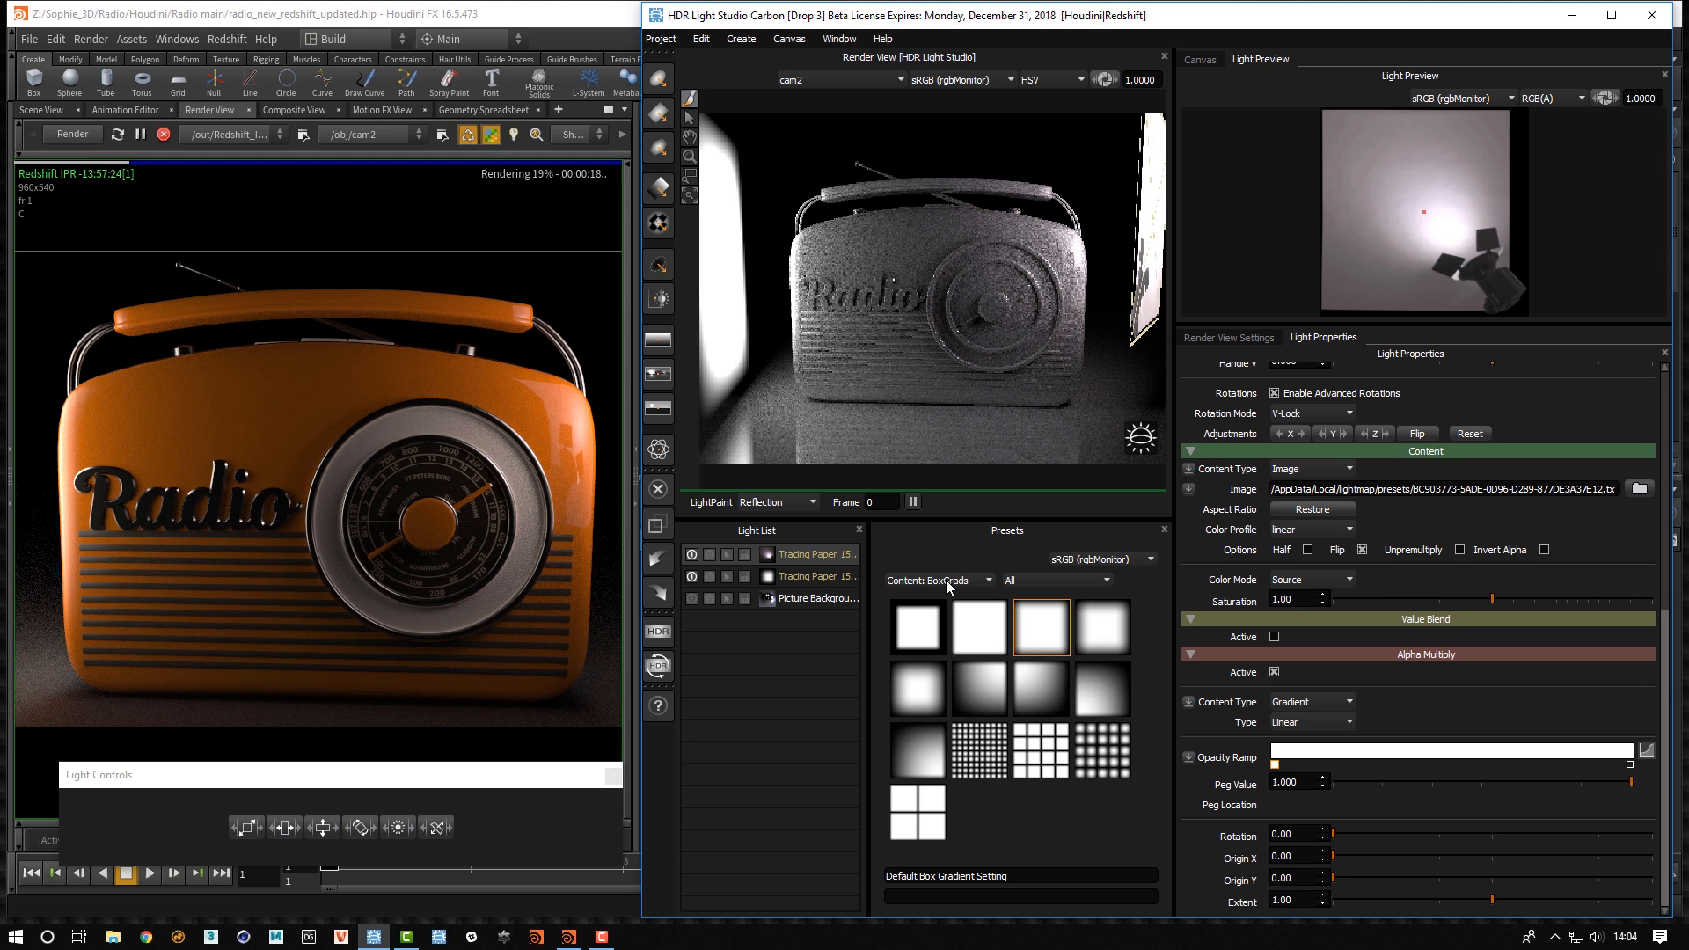
pyautogui.click(910, 630)
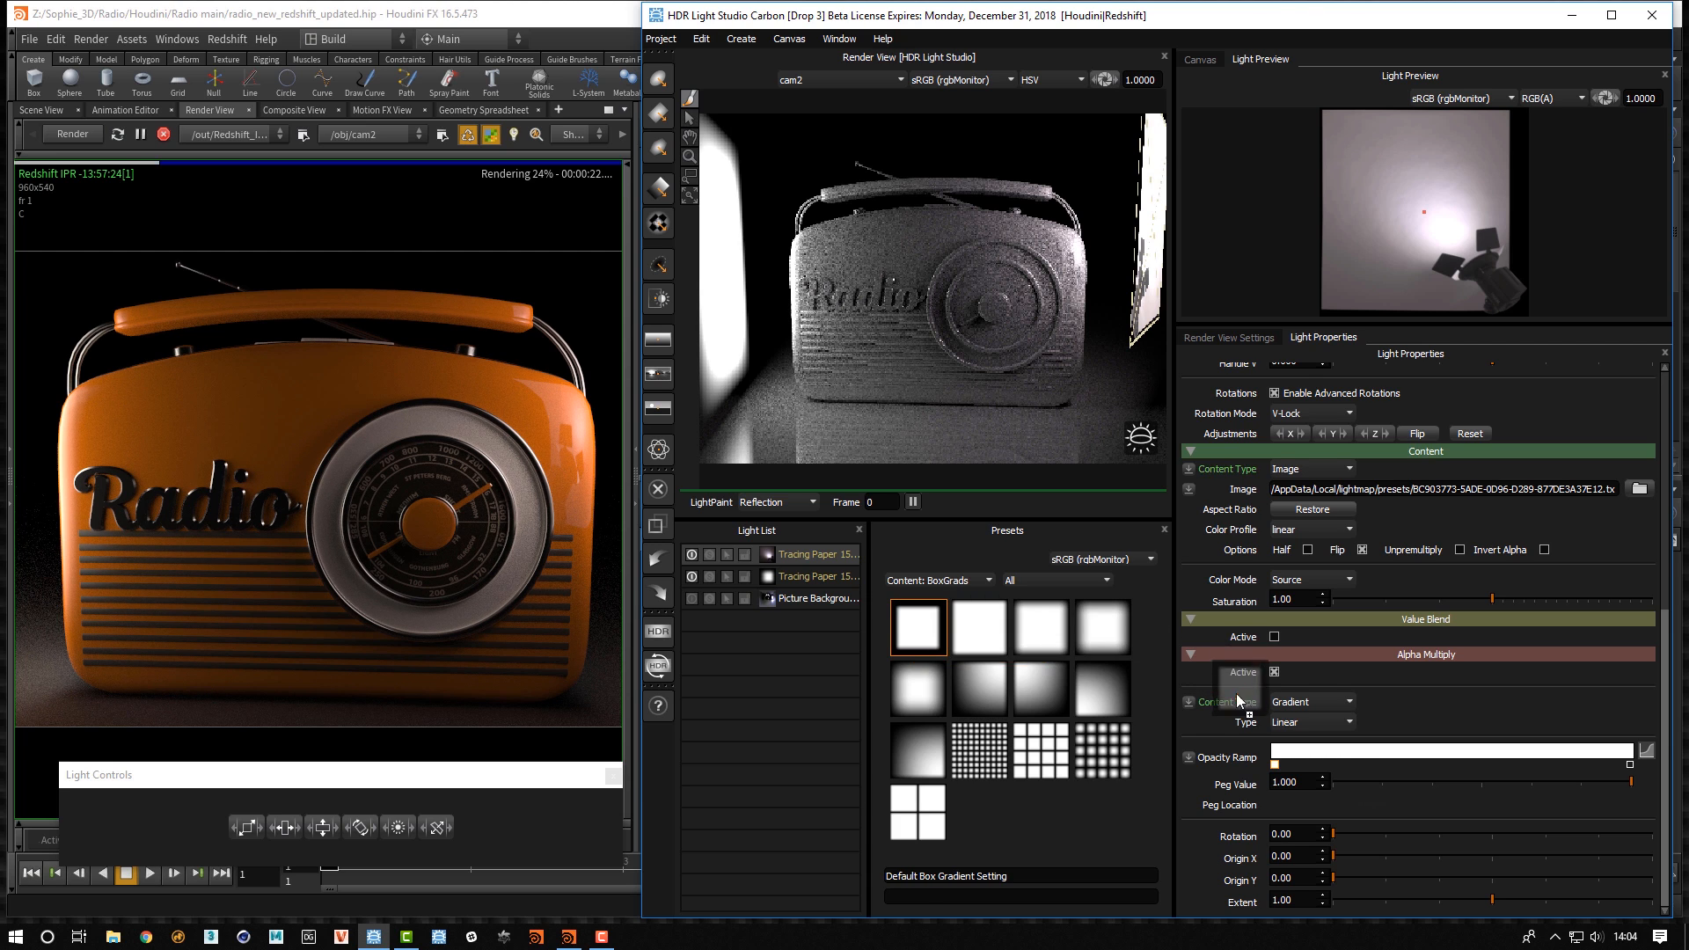
pyautogui.moveTo(1228, 702); pyautogui.dragTo(1228, 702)
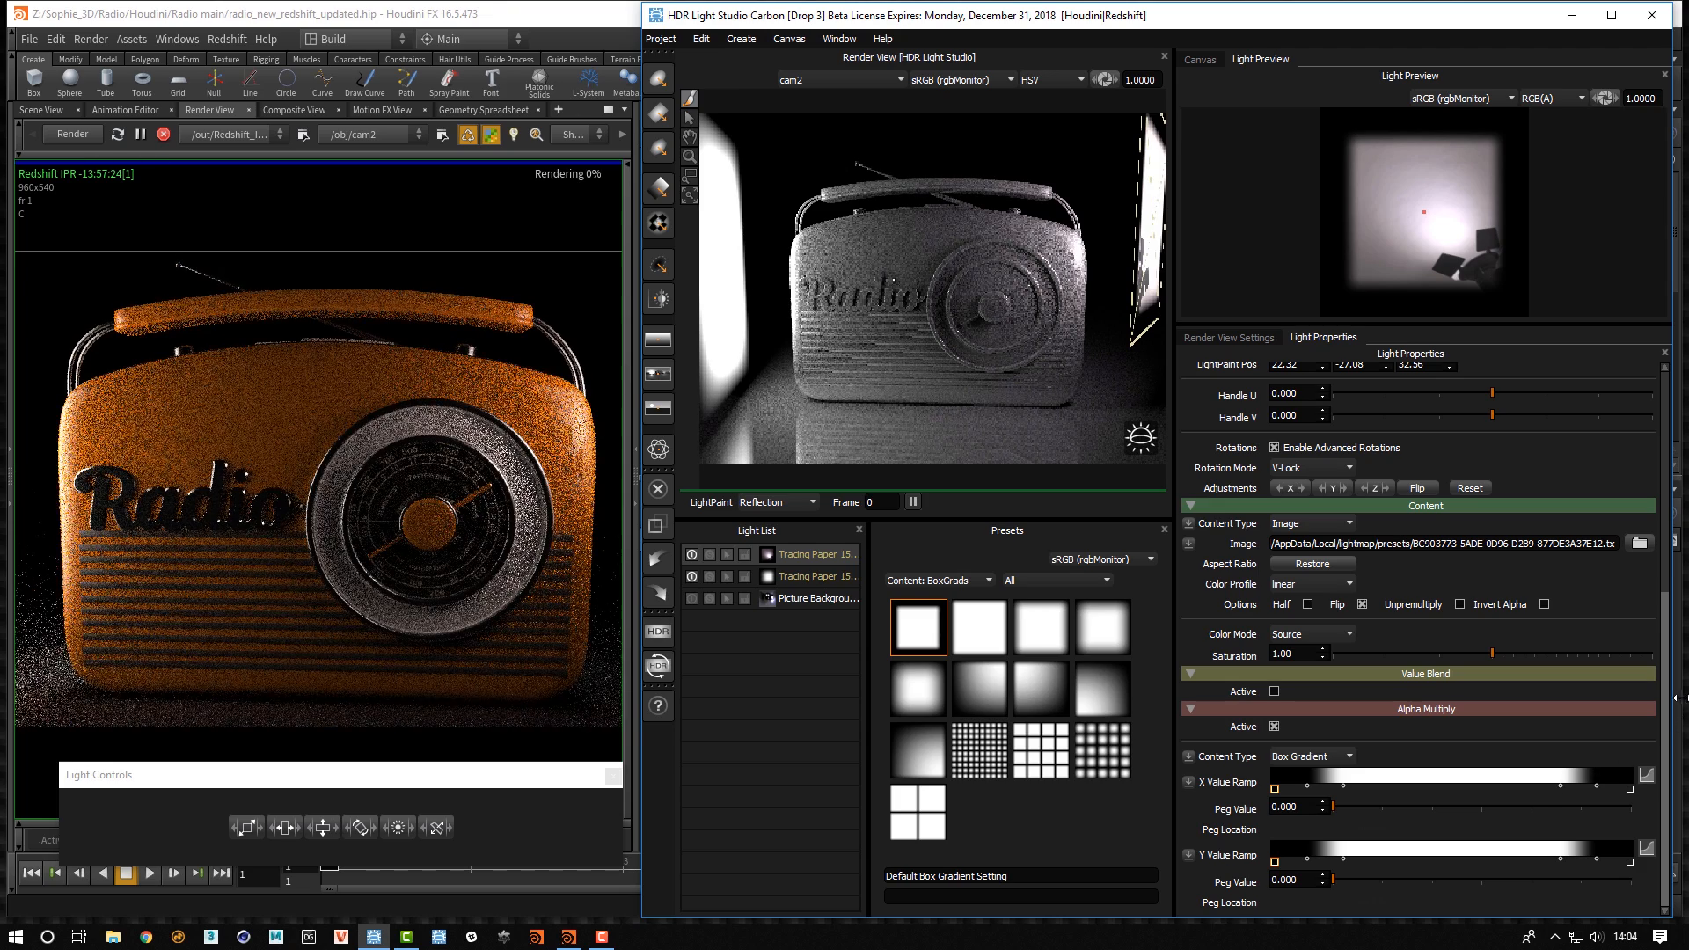
# Adjust the Alpha Multiply X Value Ramp by moving its pegs to locations 0.058, 0.145, 0.973 and 0.778
pyautogui.click(1307, 785)
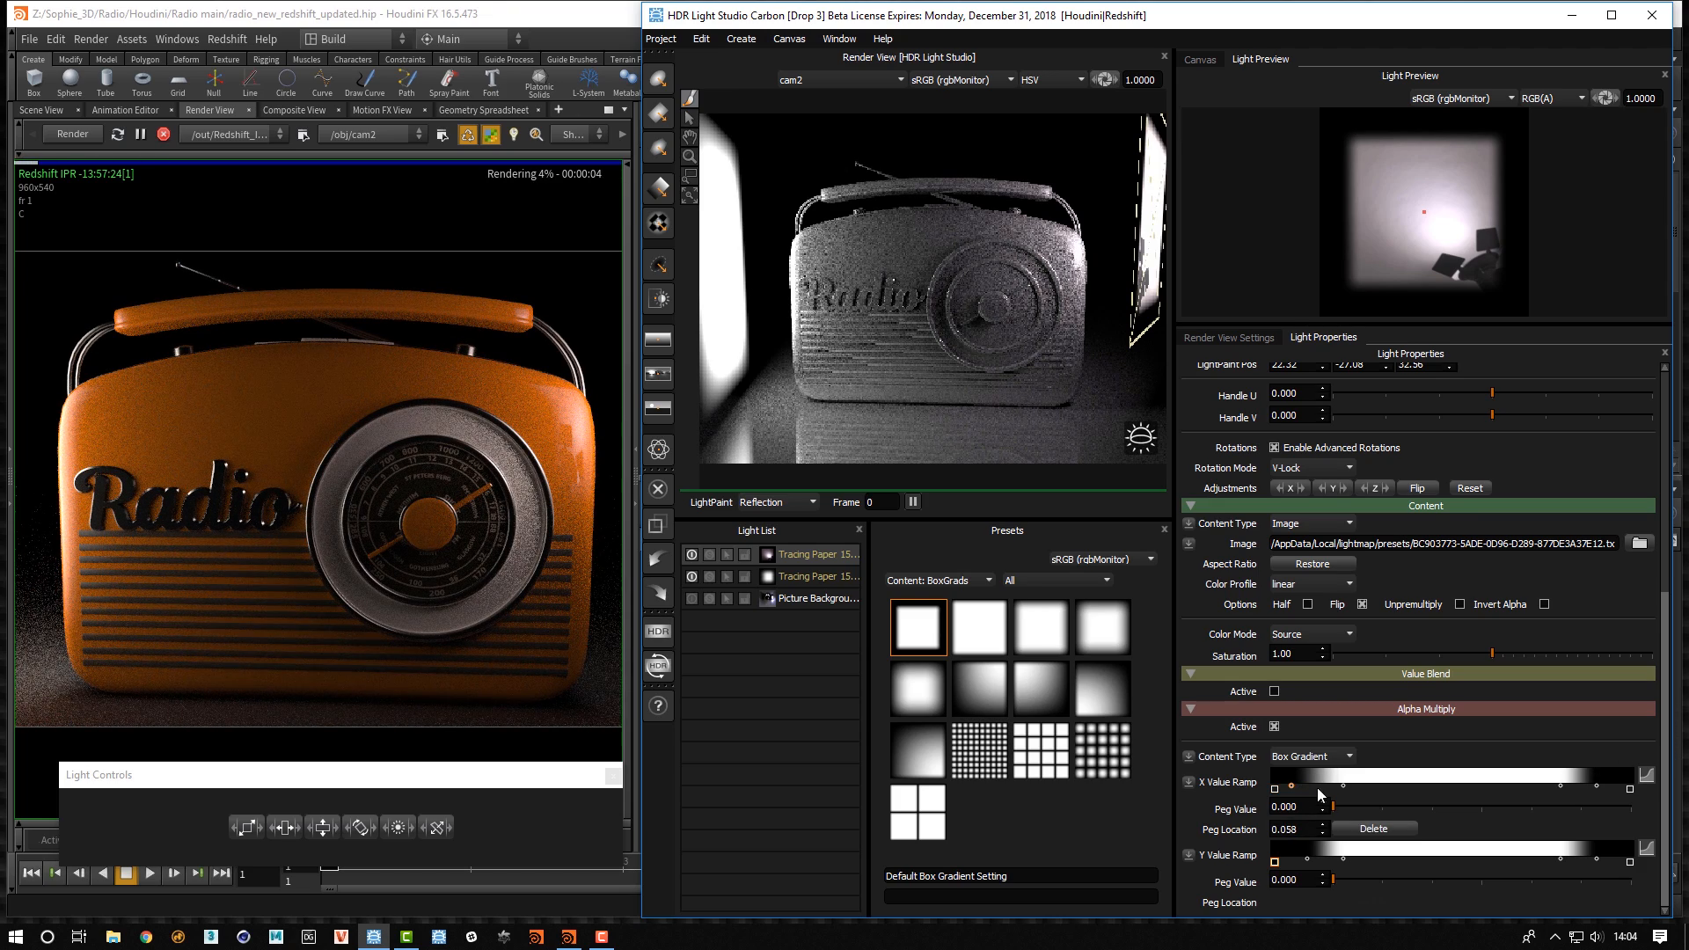
pyautogui.click(1325, 786)
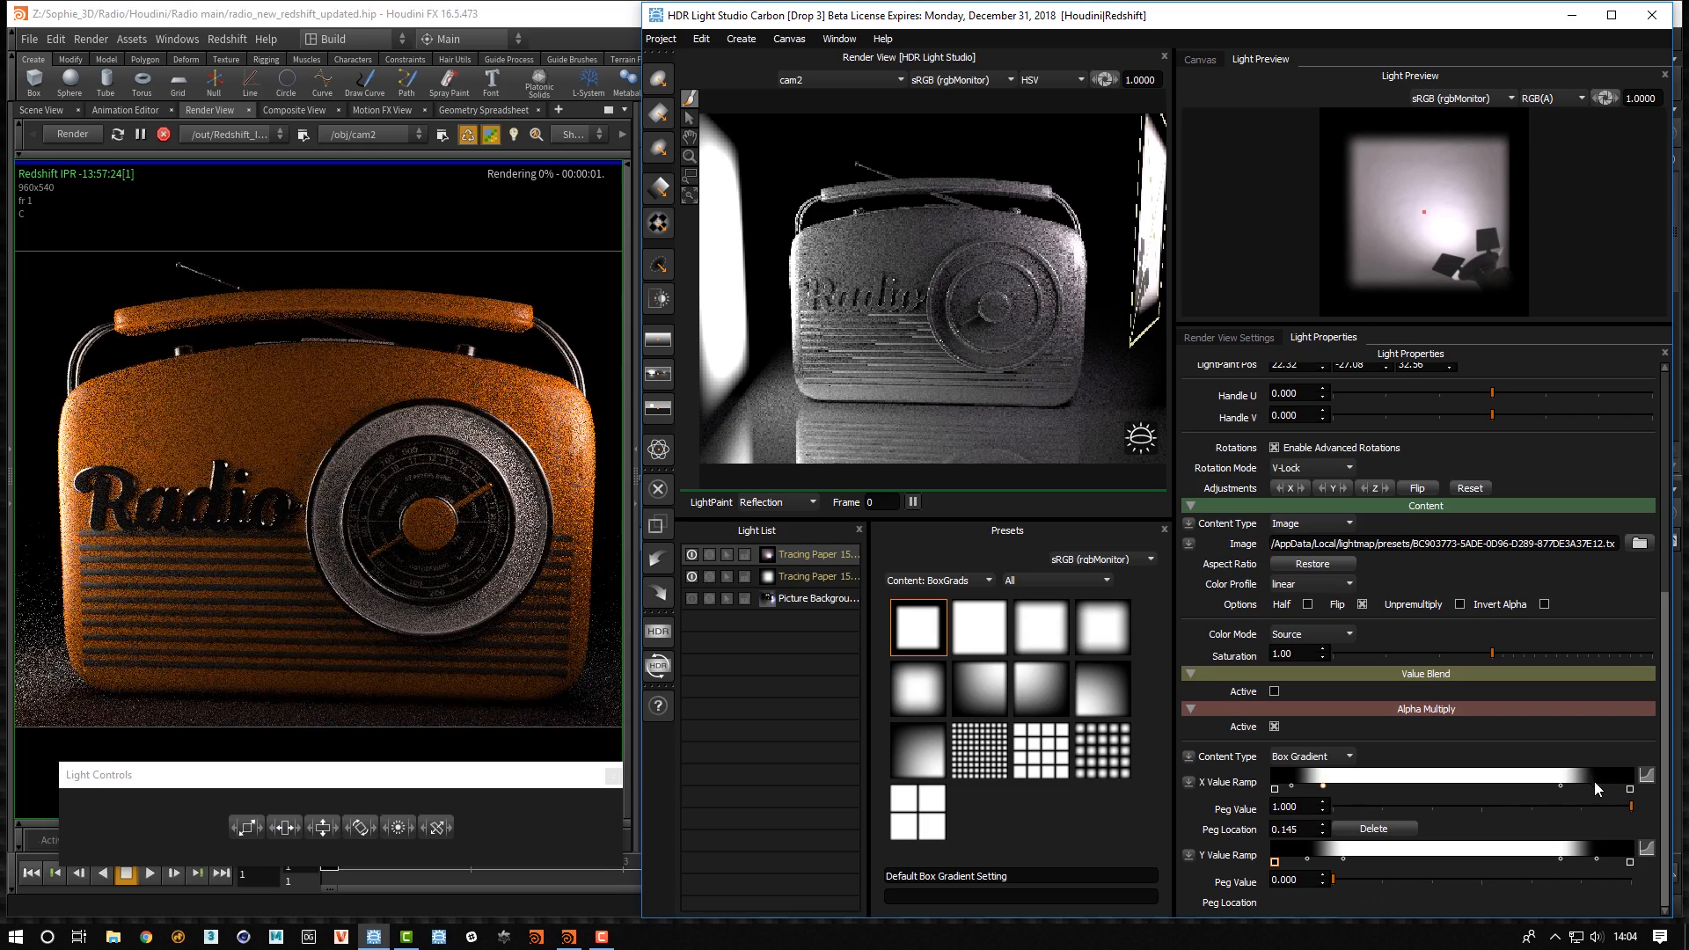
pyautogui.click(1601, 785)
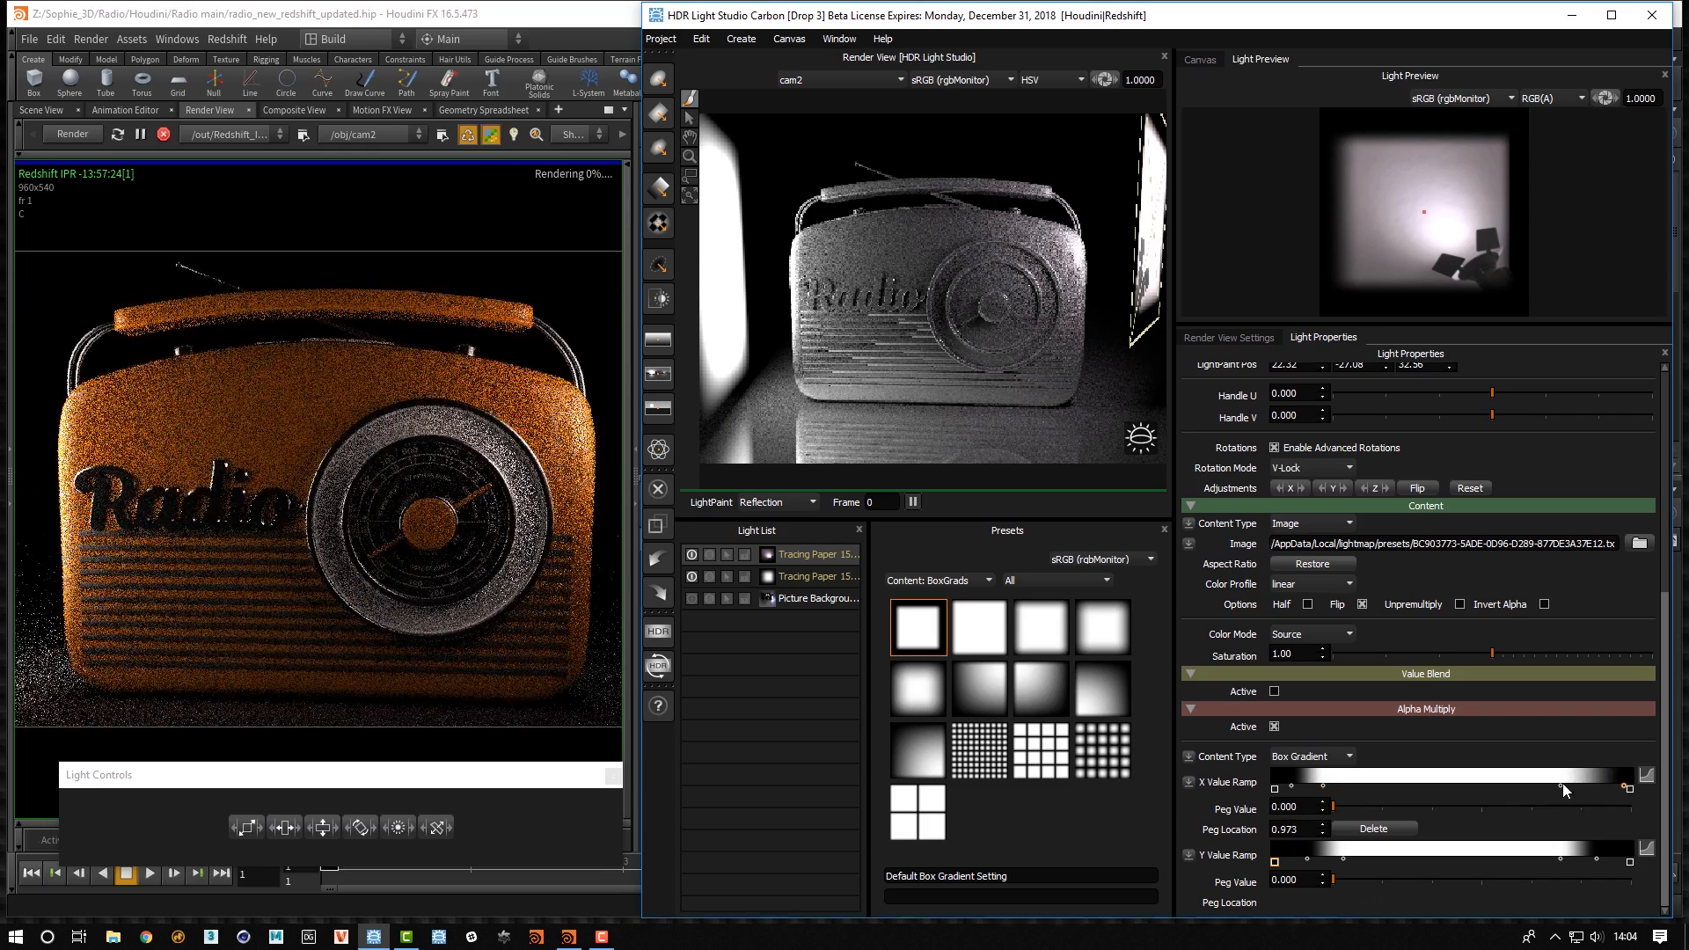
pyautogui.moveTo(1560, 784); pyautogui.dragTo(1553, 784)
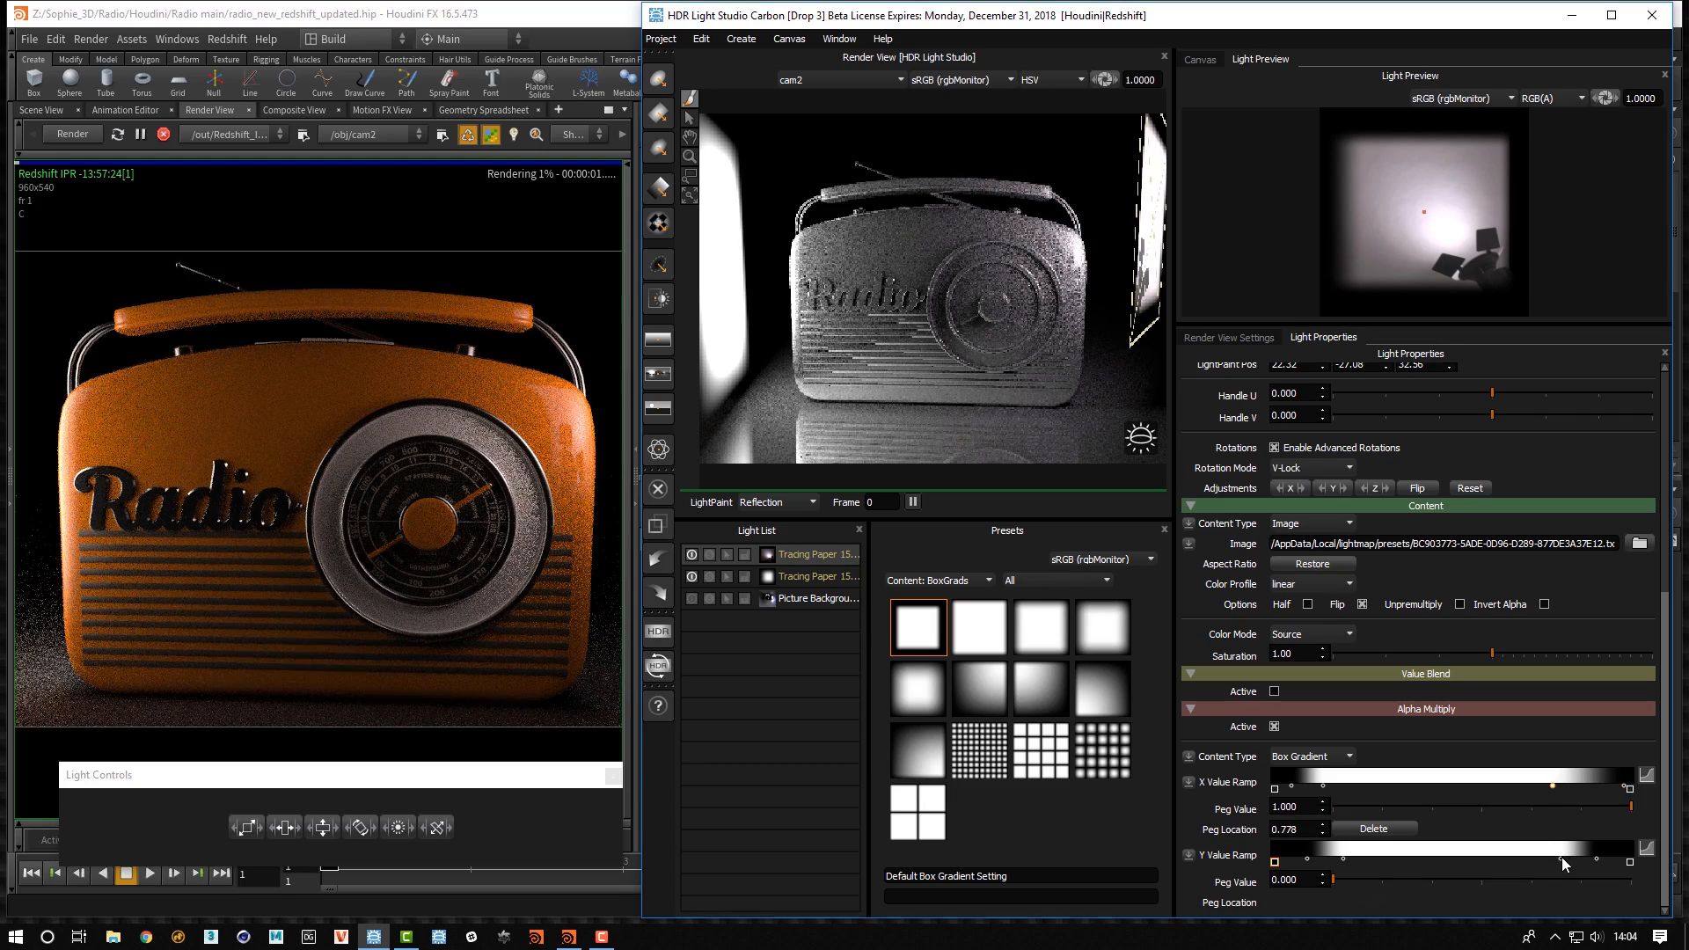
# Reshape the Alpha Multiply Y Value Ramp, widening its upper end with a peg at 0.928 and moving the lower pegs to 0.480 and 0.053
pyautogui.click(1523, 859)
pyautogui.moveTo(1524, 858); pyautogui.dragTo(1607, 859)
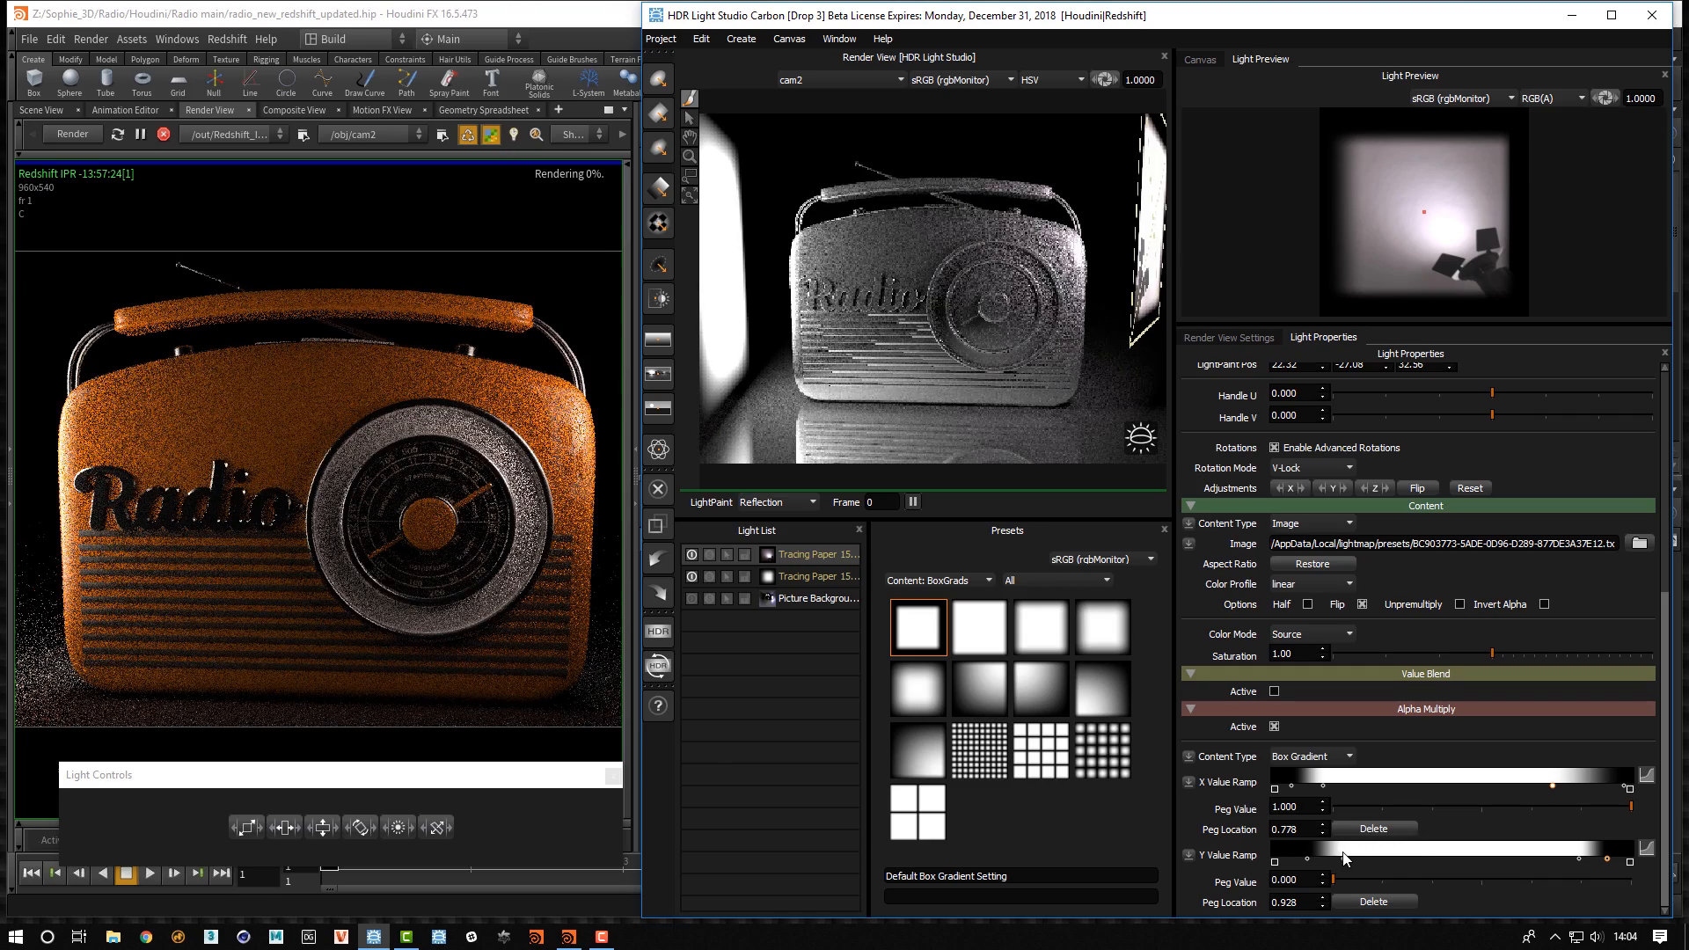
pyautogui.moveTo(1345, 858); pyautogui.dragTo(1445, 859)
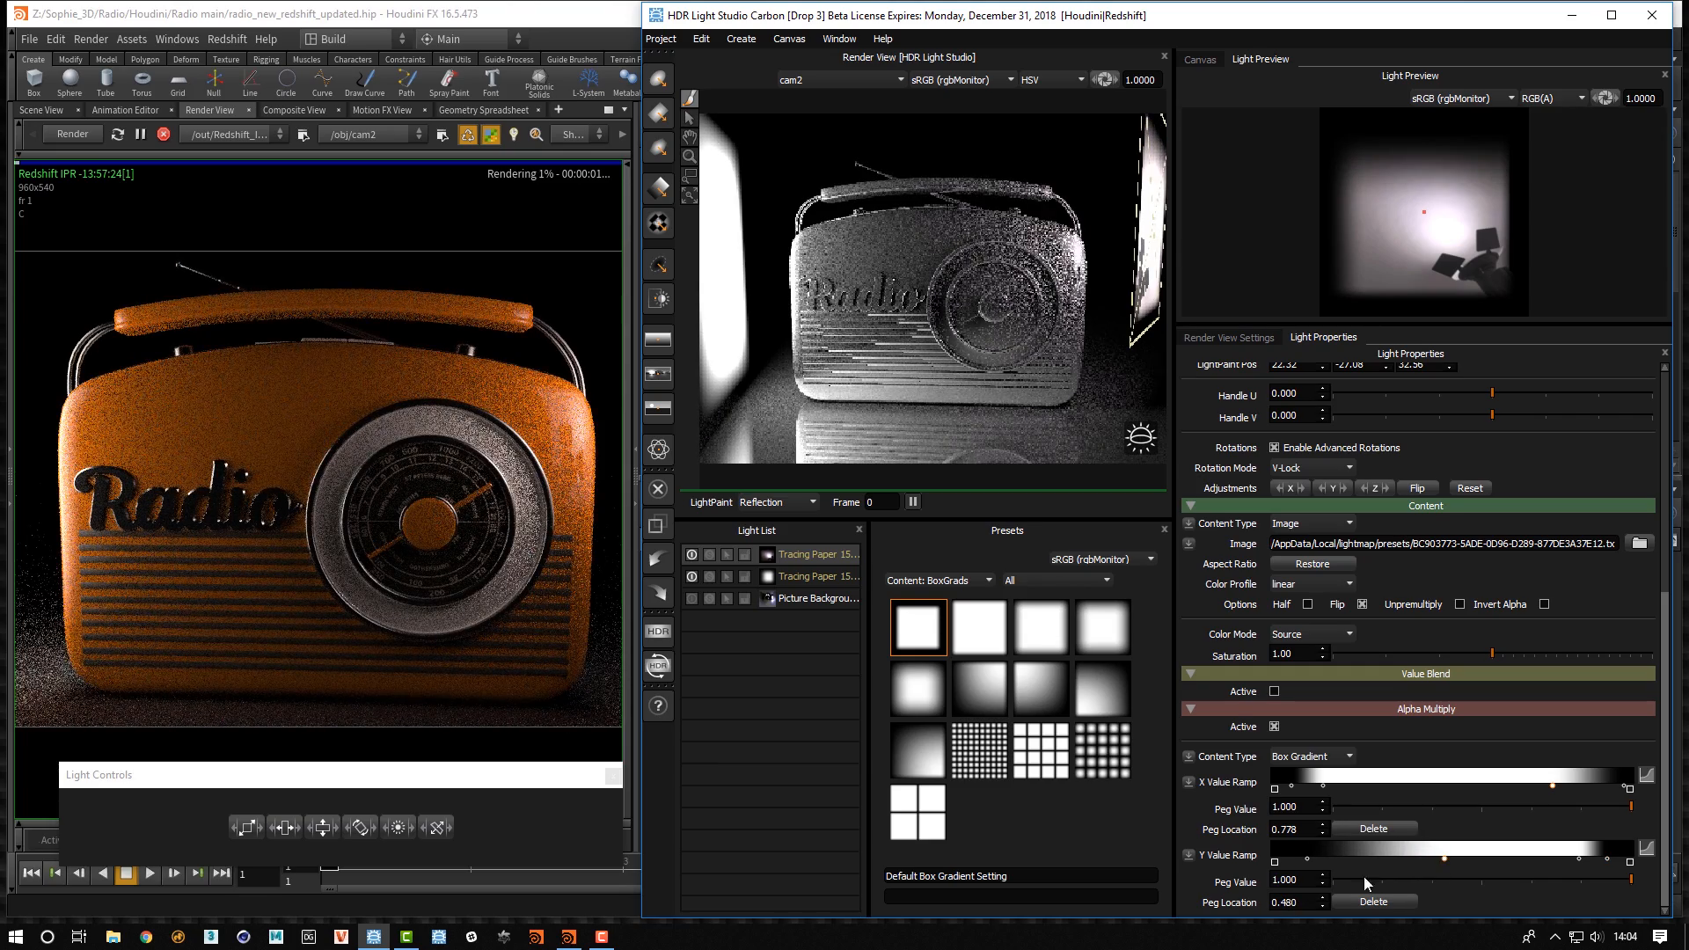
pyautogui.moveTo(1306, 859); pyautogui.dragTo(1290, 860)
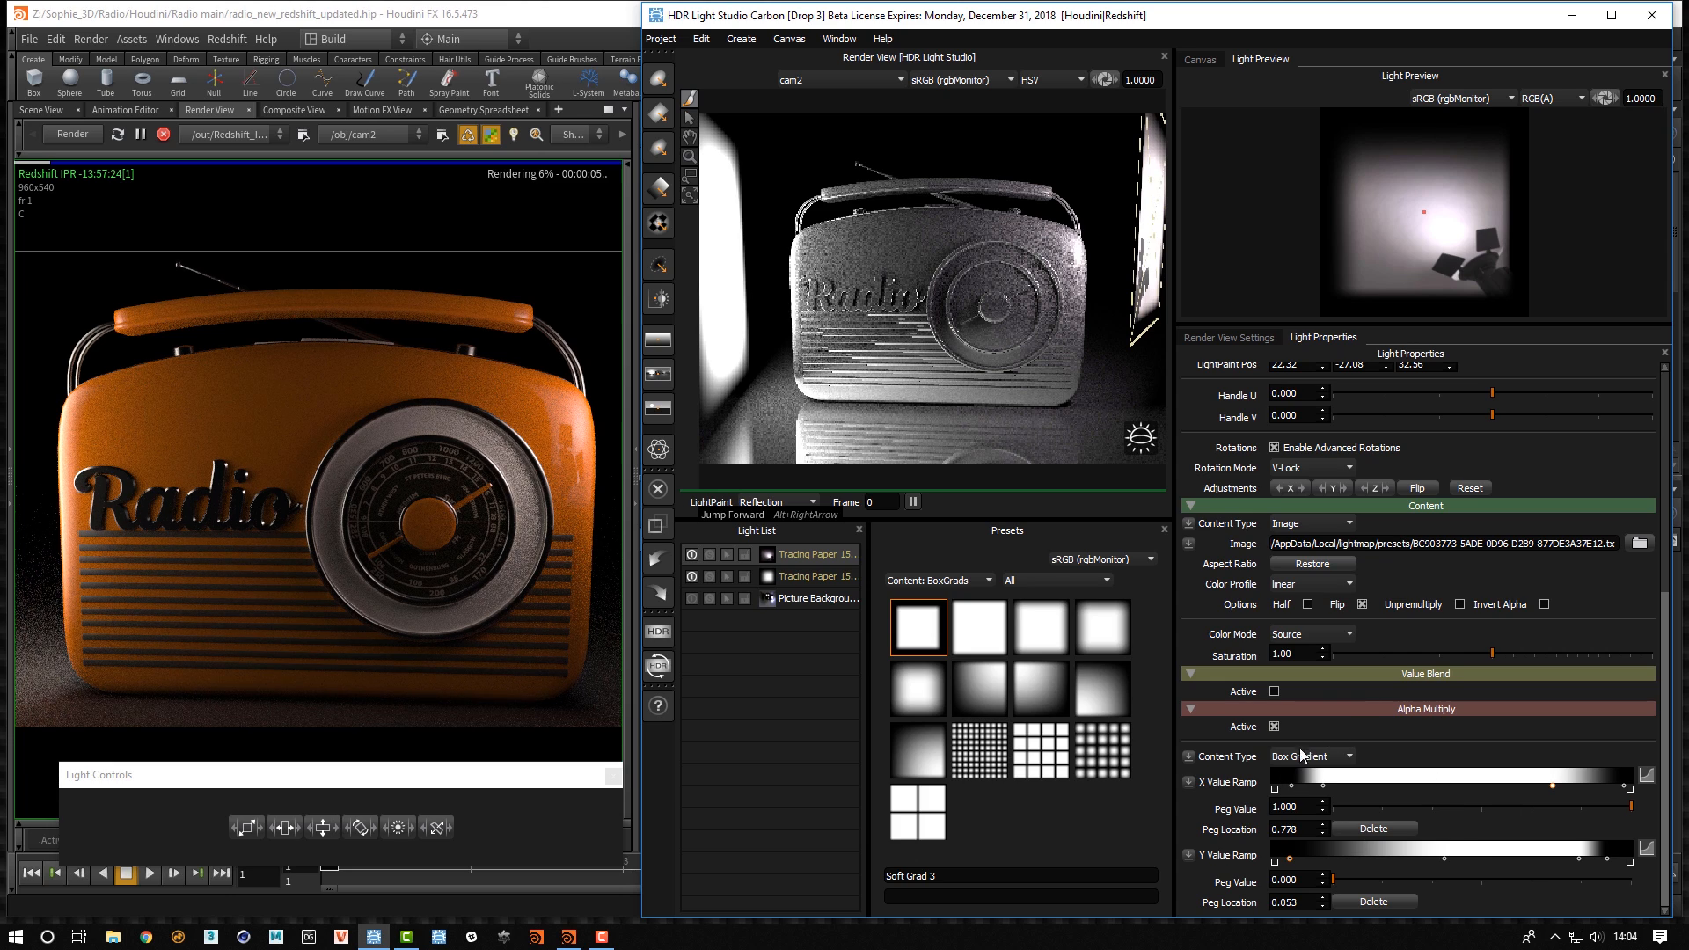
# Toggle Alpha Multiply off and on again to compare the lighting on the radio with and without it
pyautogui.click(1274, 726)
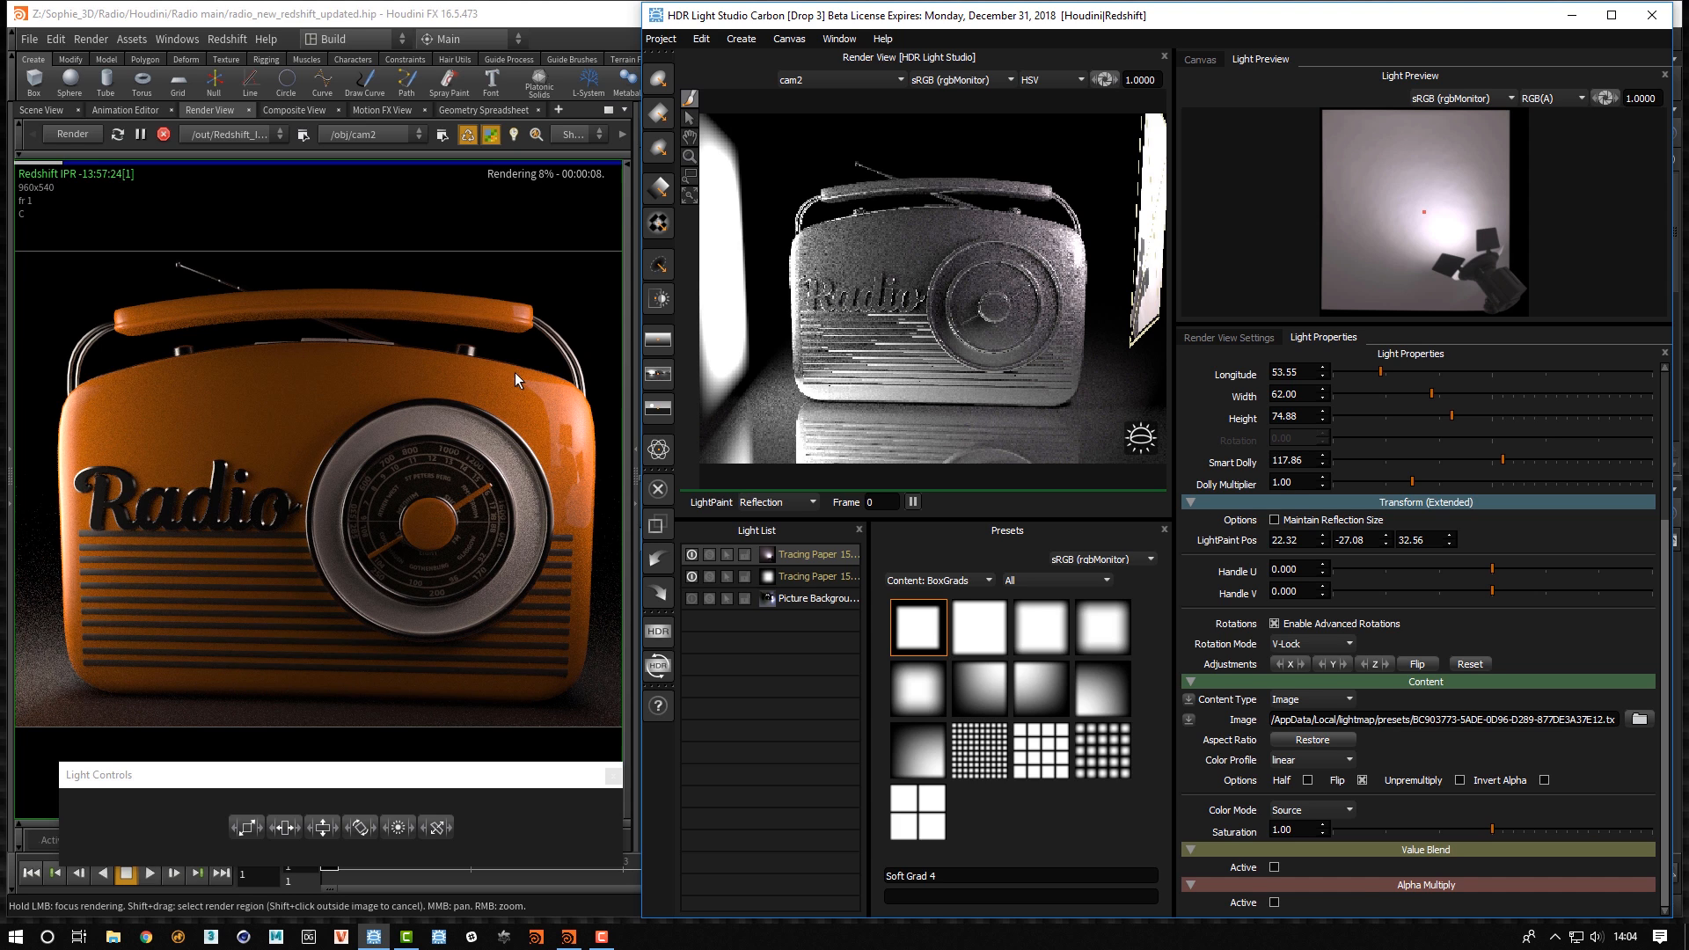
pyautogui.click(1275, 904)
pyautogui.scroll(-3, 1504, 811)
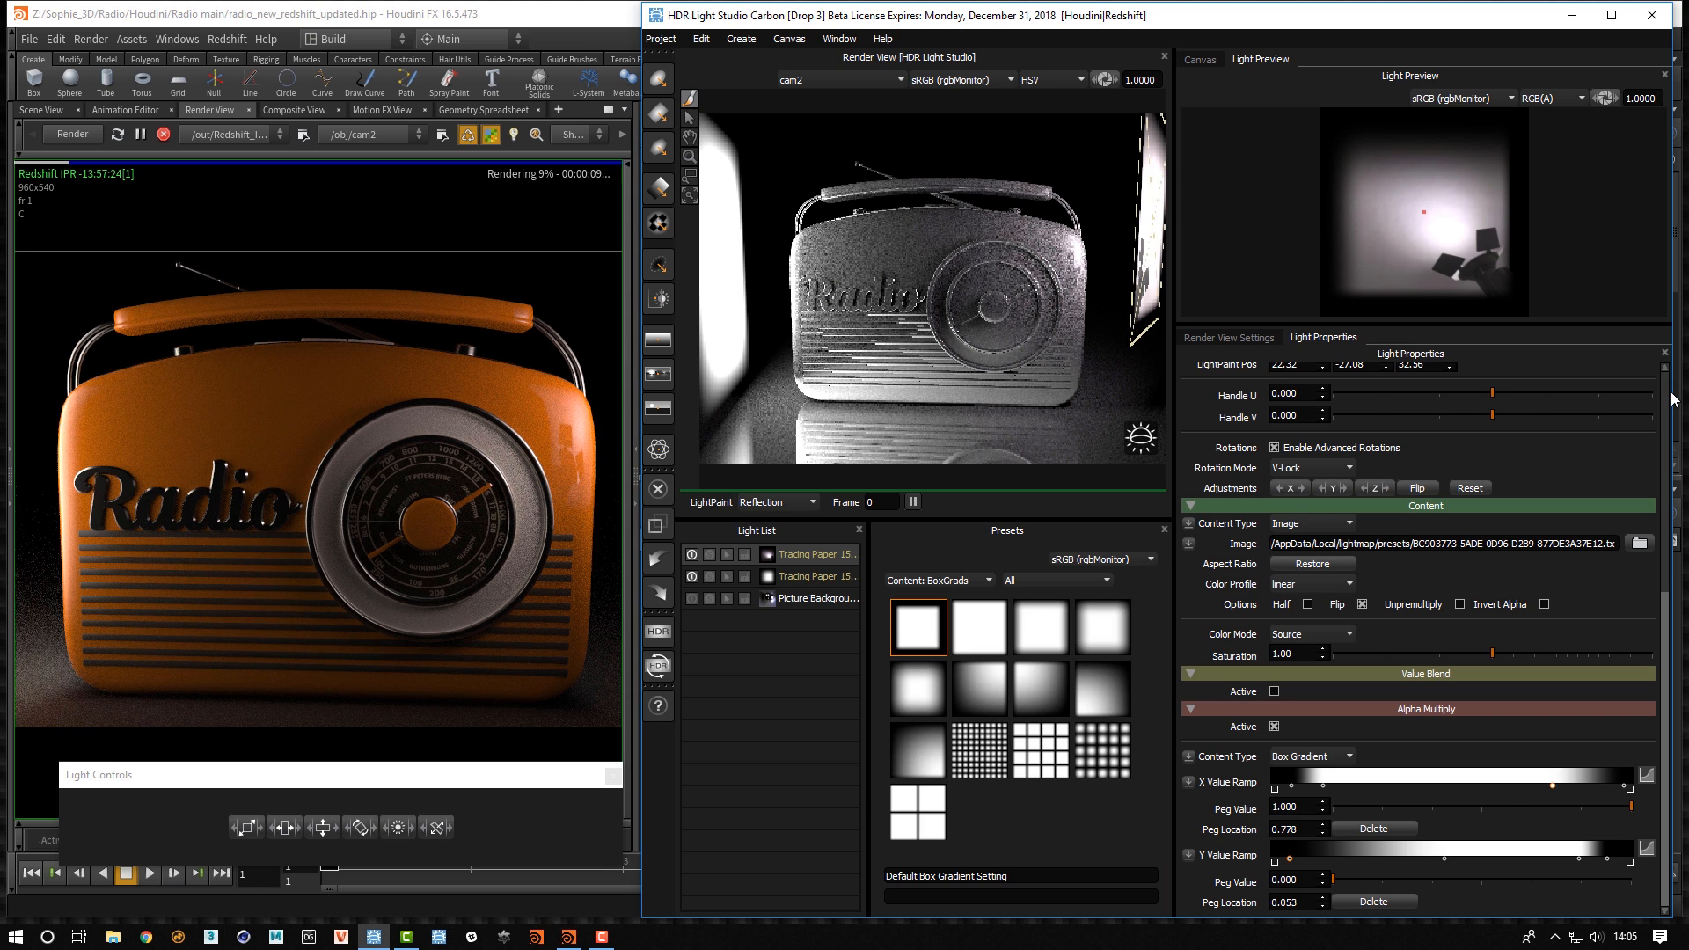
# Set the brightness of the Tracing Paper 15 light on the radio's right to 1600
pyautogui.scroll(5, 1670, 398)
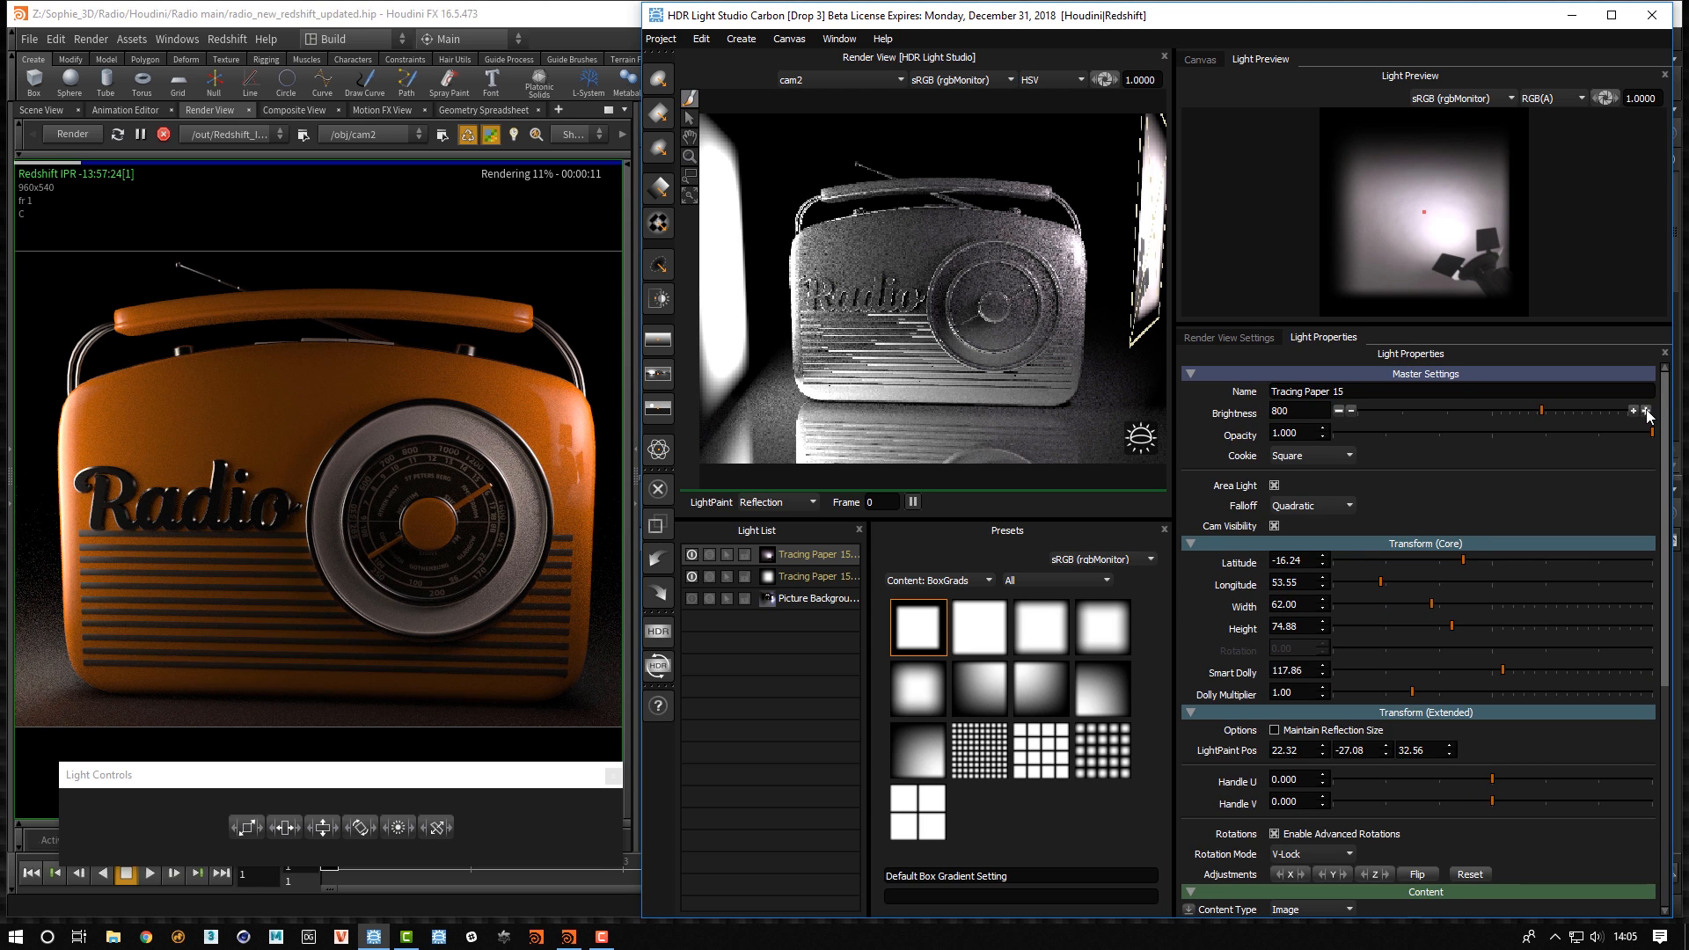
pyautogui.click(1645, 411)
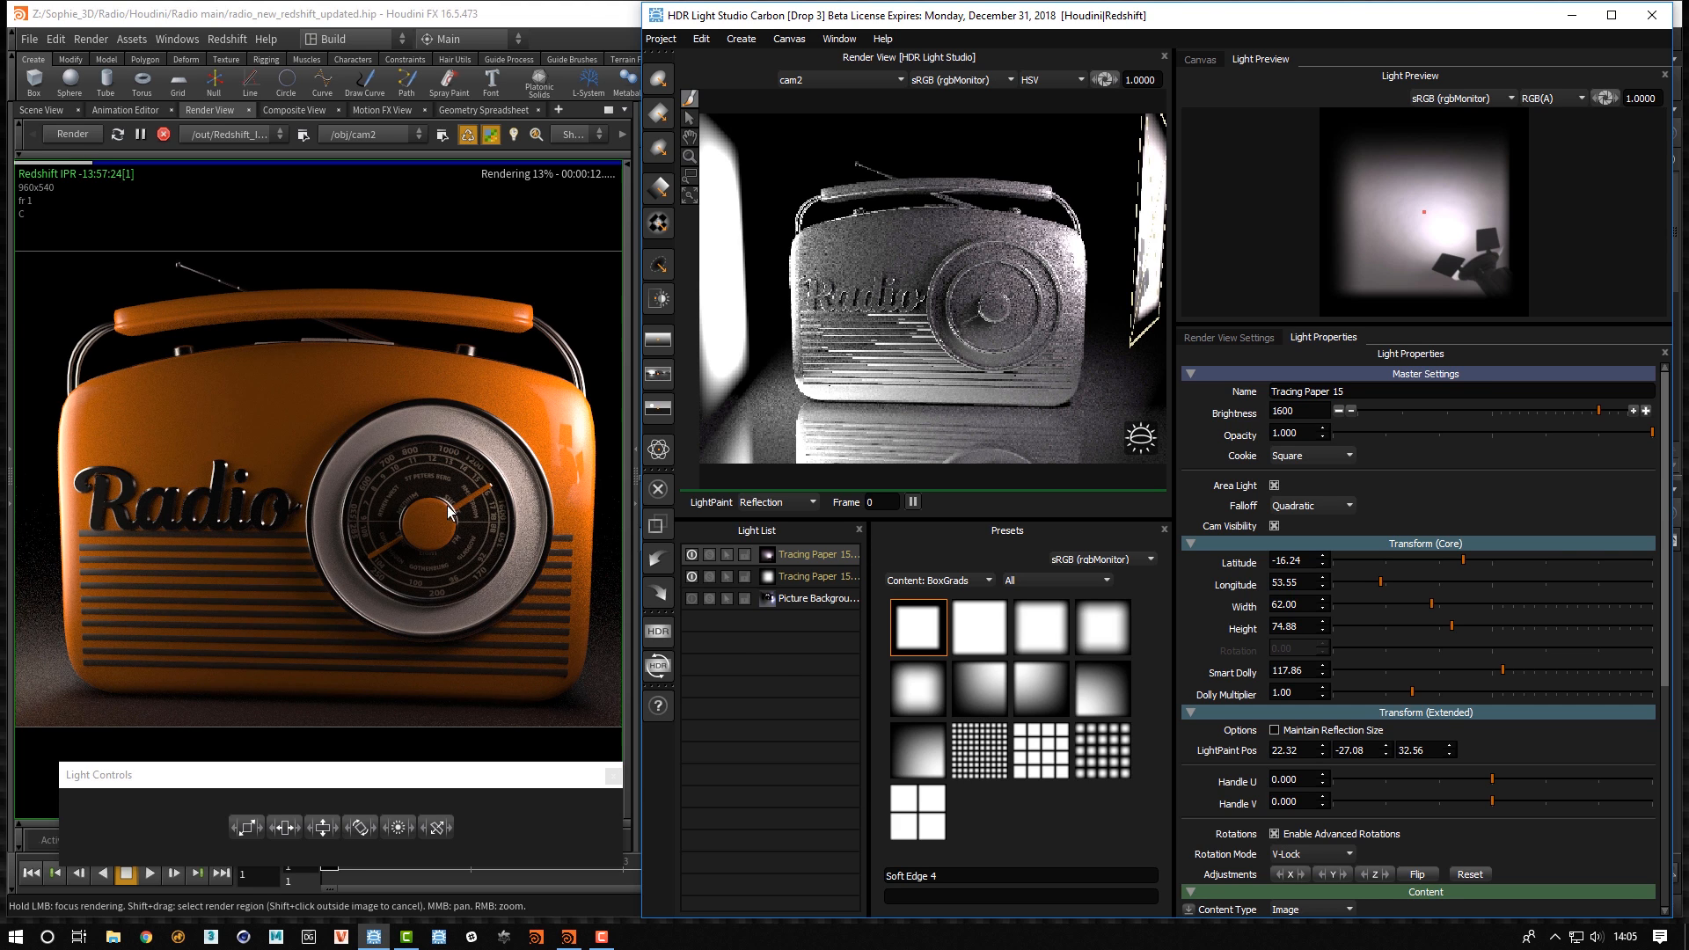
# Switch the presets library to the Lights category and filter it to StudioLights
pyautogui.click(918, 581)
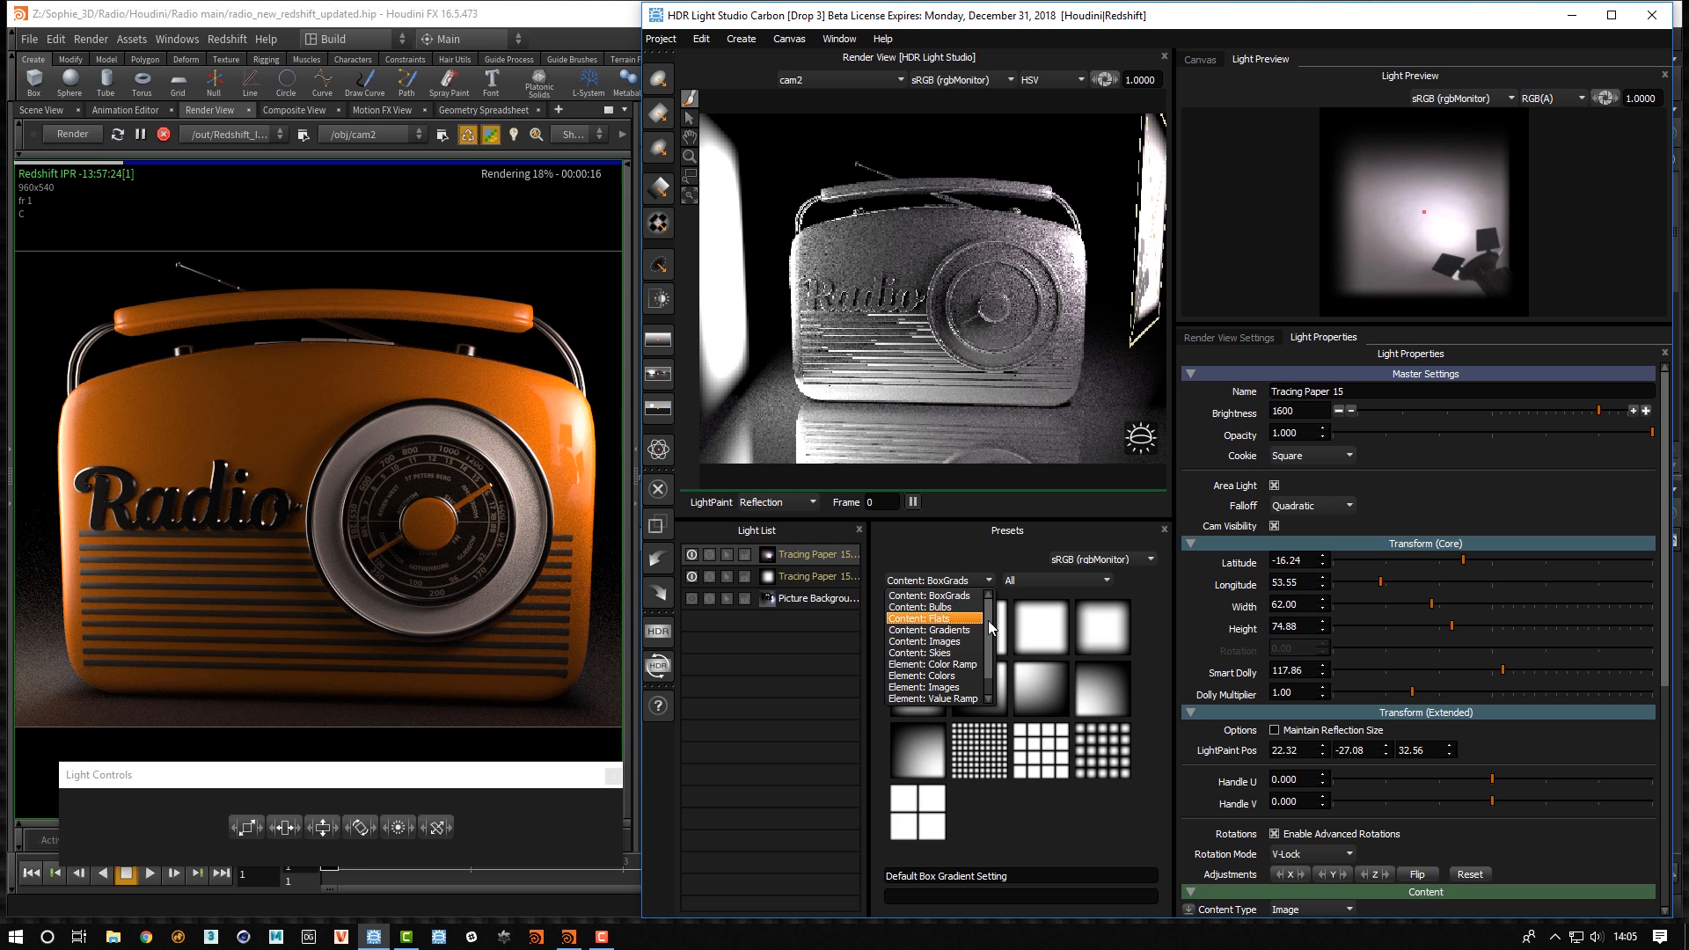
pyautogui.scroll(-3, 990, 627)
pyautogui.click(983, 691)
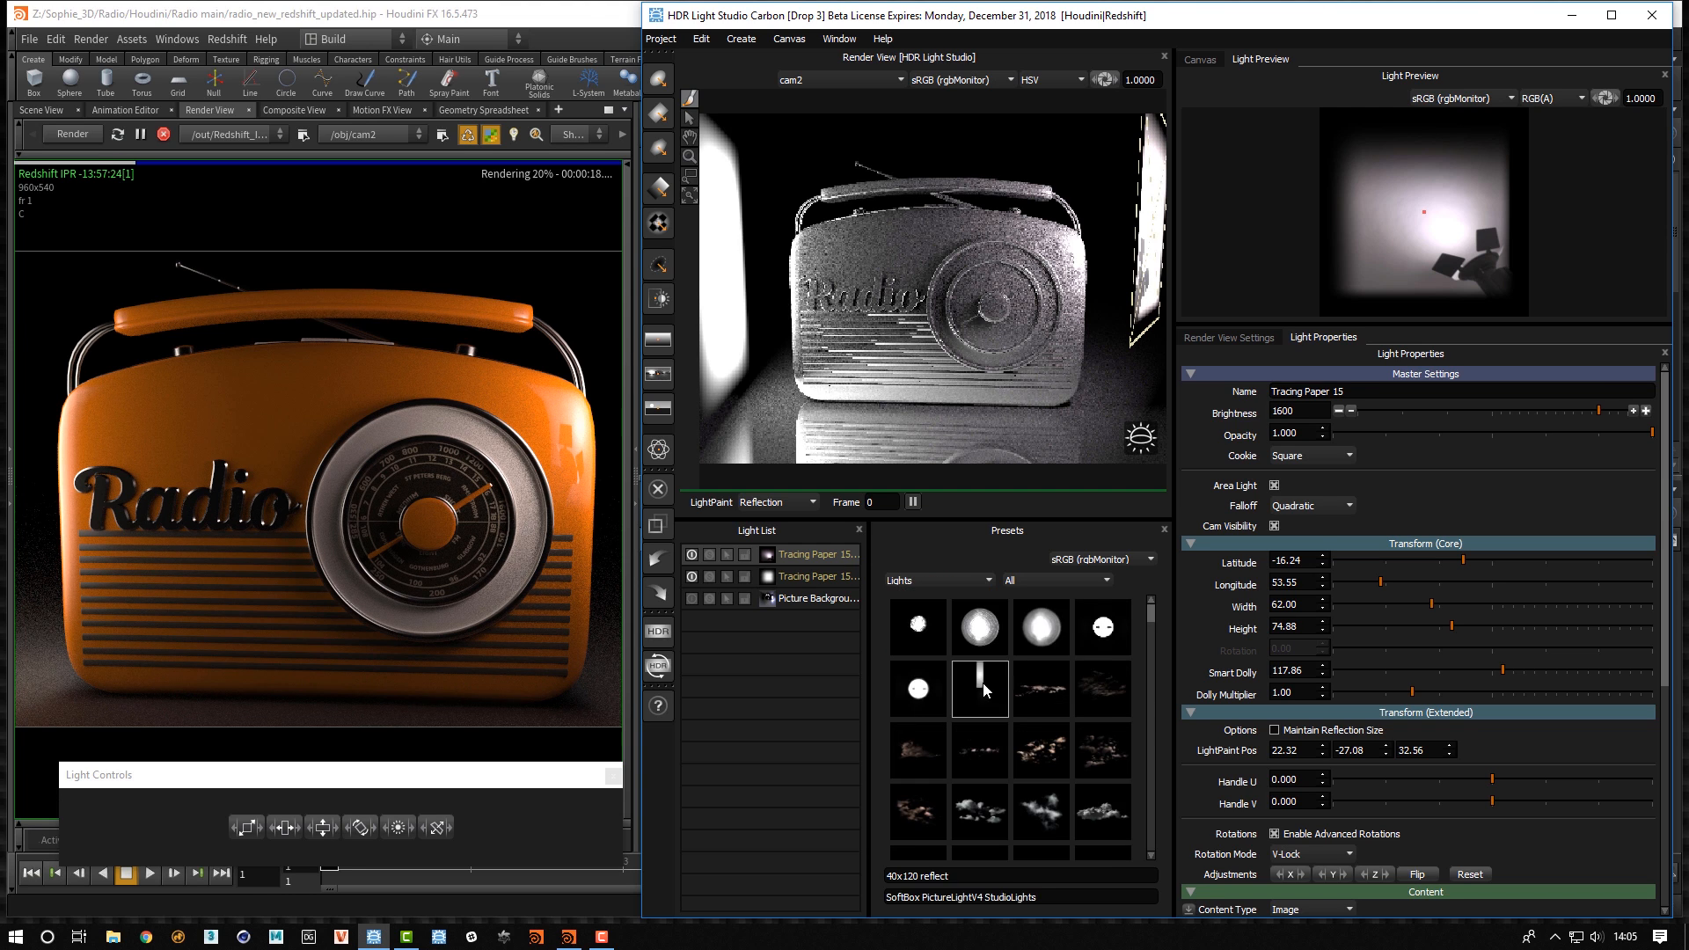
pyautogui.click(1105, 580)
pyautogui.scroll(-5, 1100, 643)
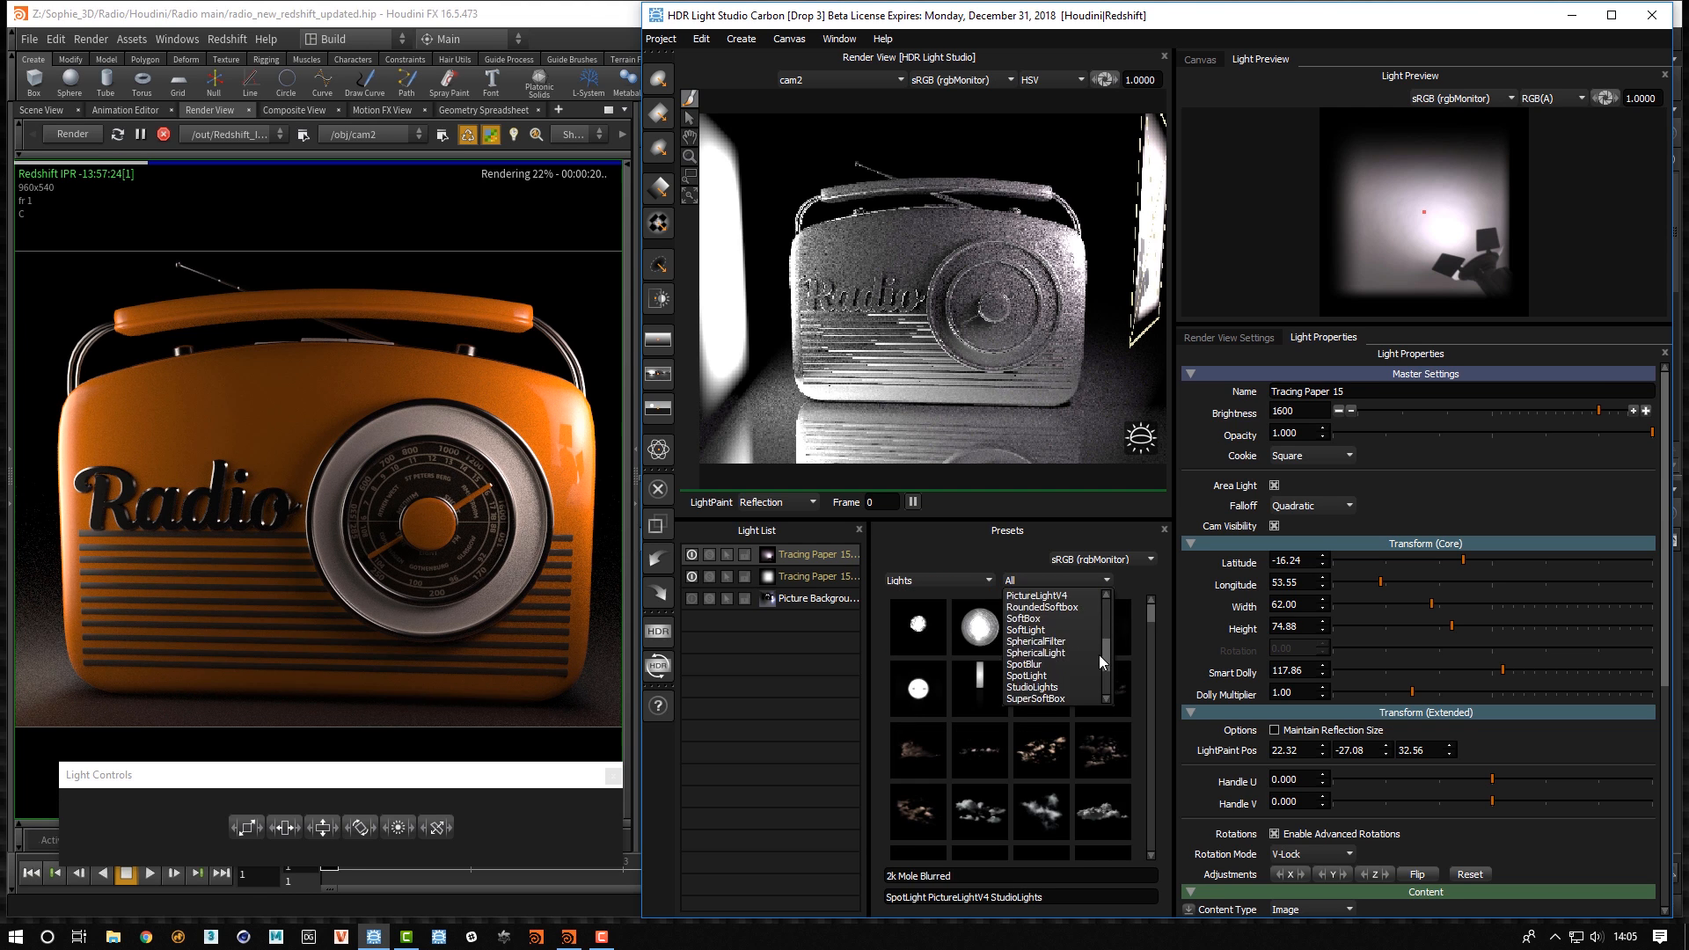
pyautogui.click(1031, 687)
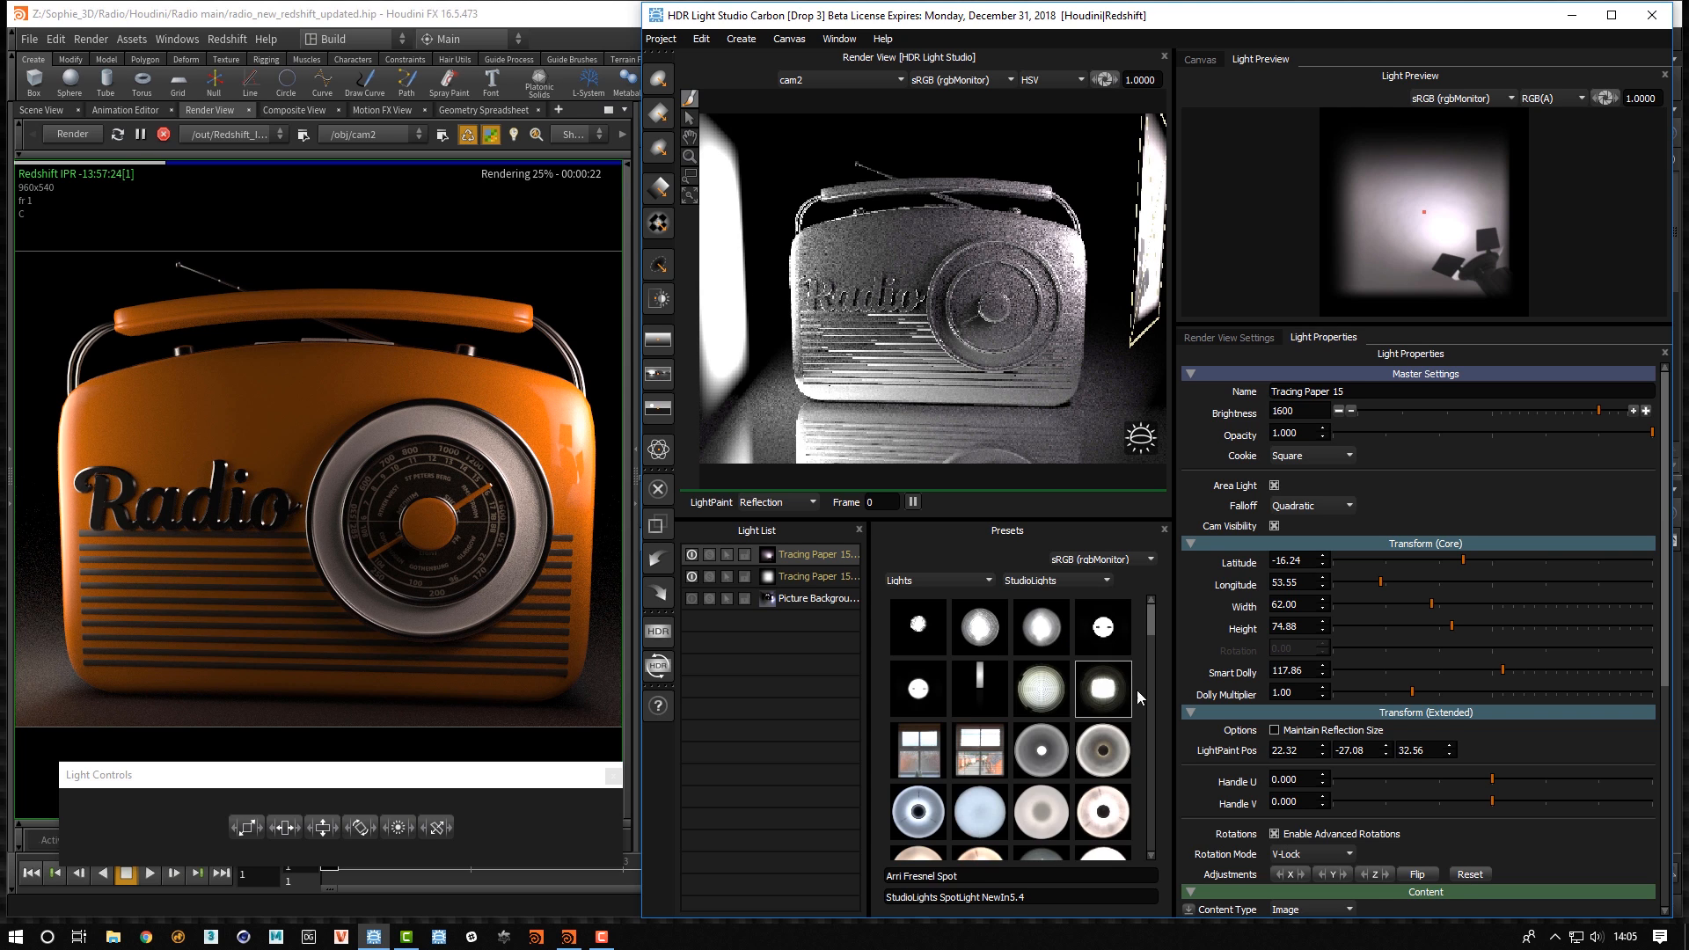
# Add the Half Light 1 preset on the radio's dial and convert it to an area light with a Smart Dolly of 201.37
pyautogui.moveTo(1149, 621); pyautogui.dragTo(1149, 657)
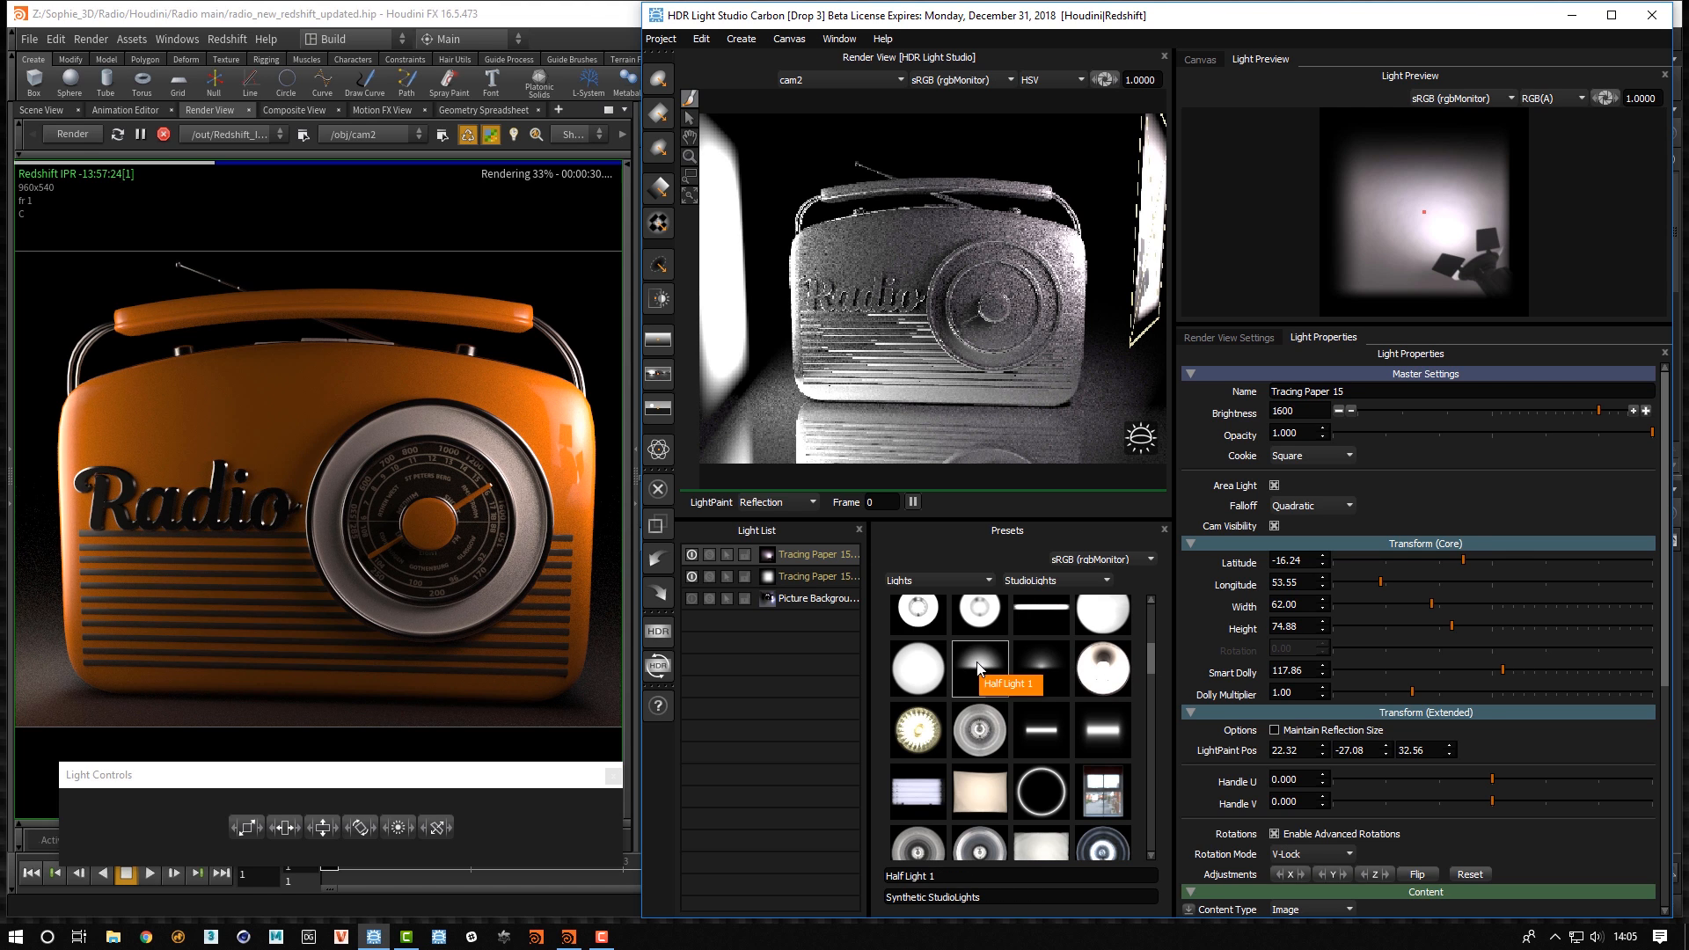
pyautogui.moveTo(979, 669); pyautogui.dragTo(994, 303)
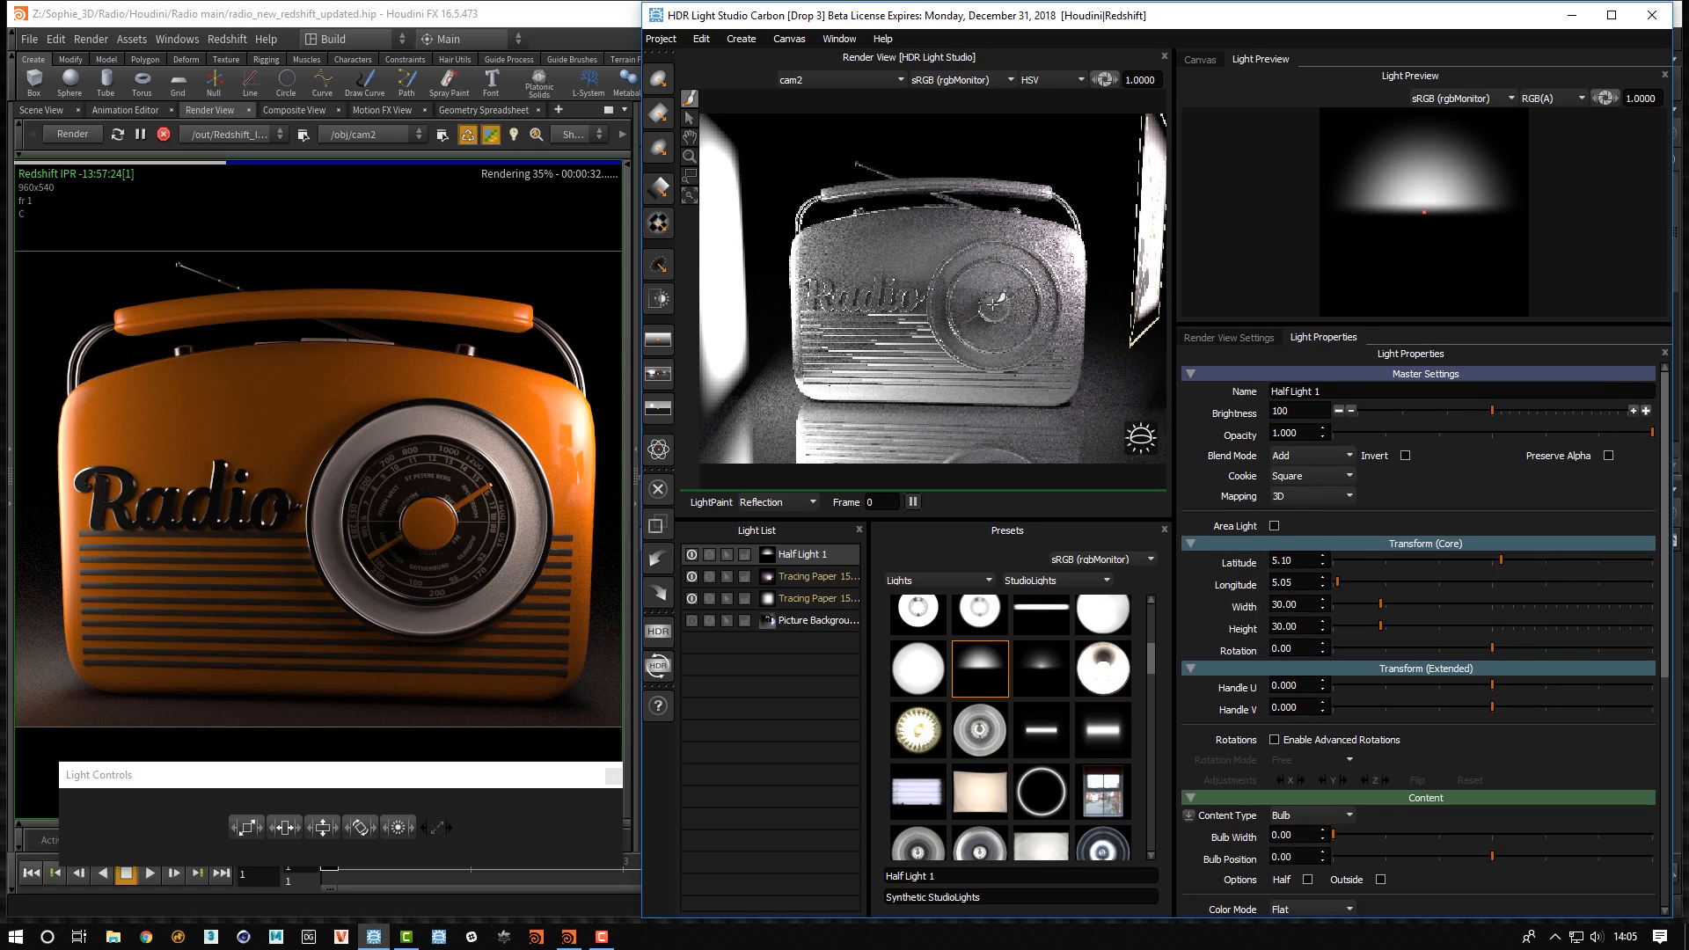
pyautogui.click(994, 304)
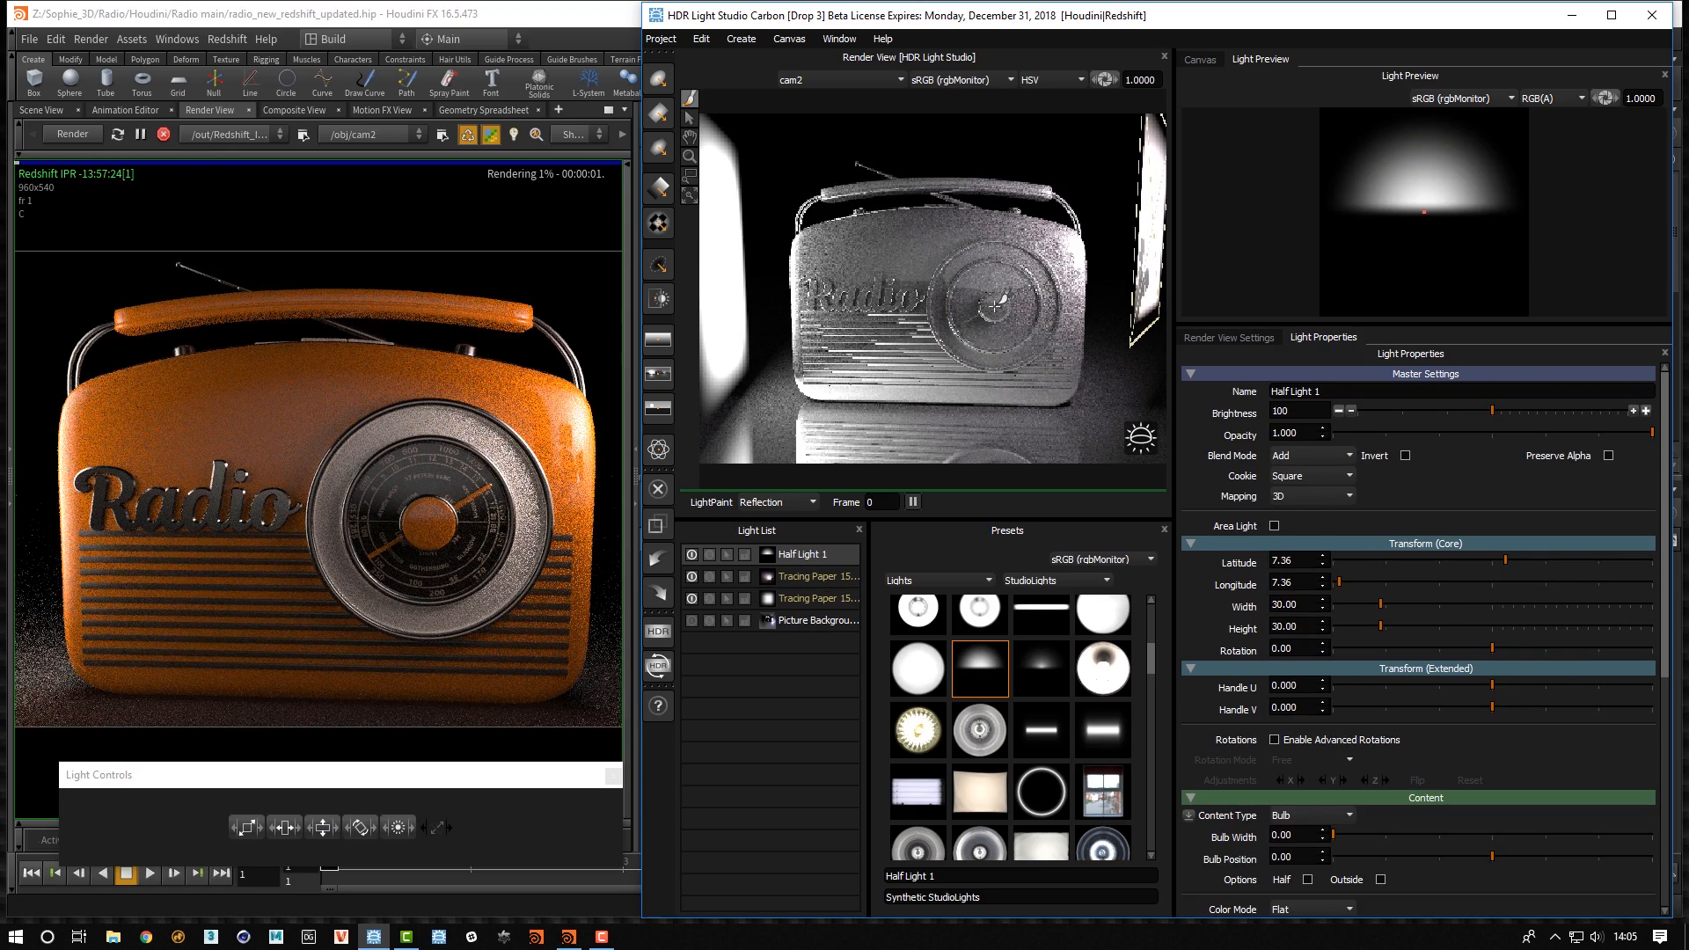
pyautogui.click(1274, 525)
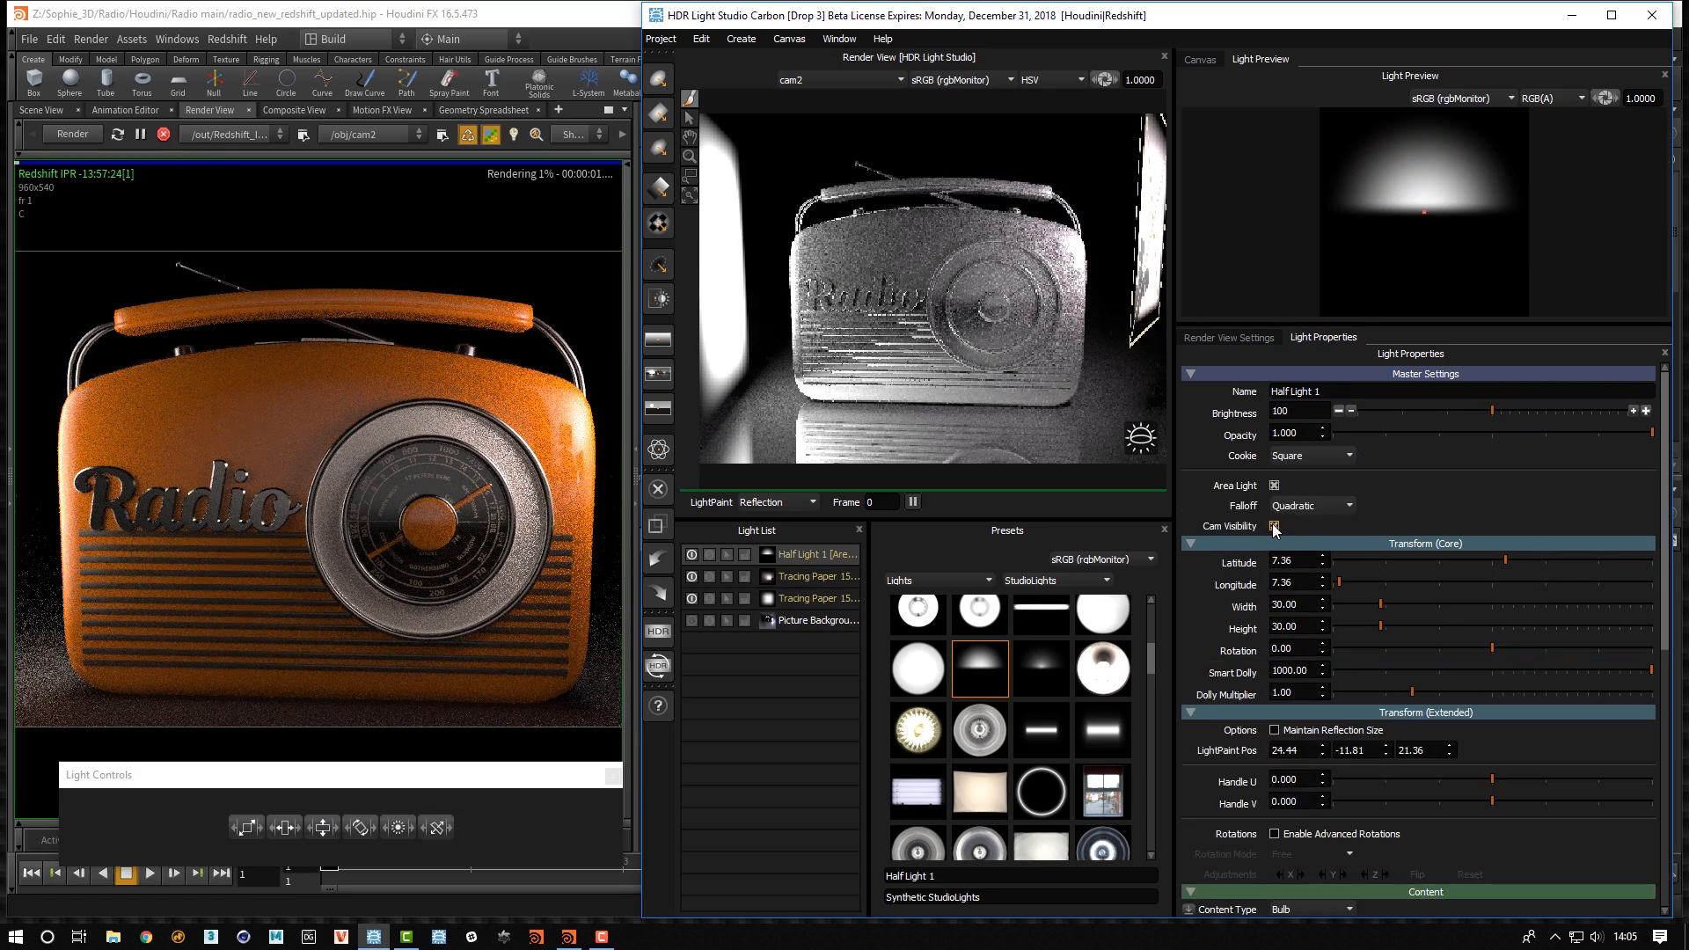
pyautogui.moveTo(1358, 669); pyautogui.dragTo(1519, 683)
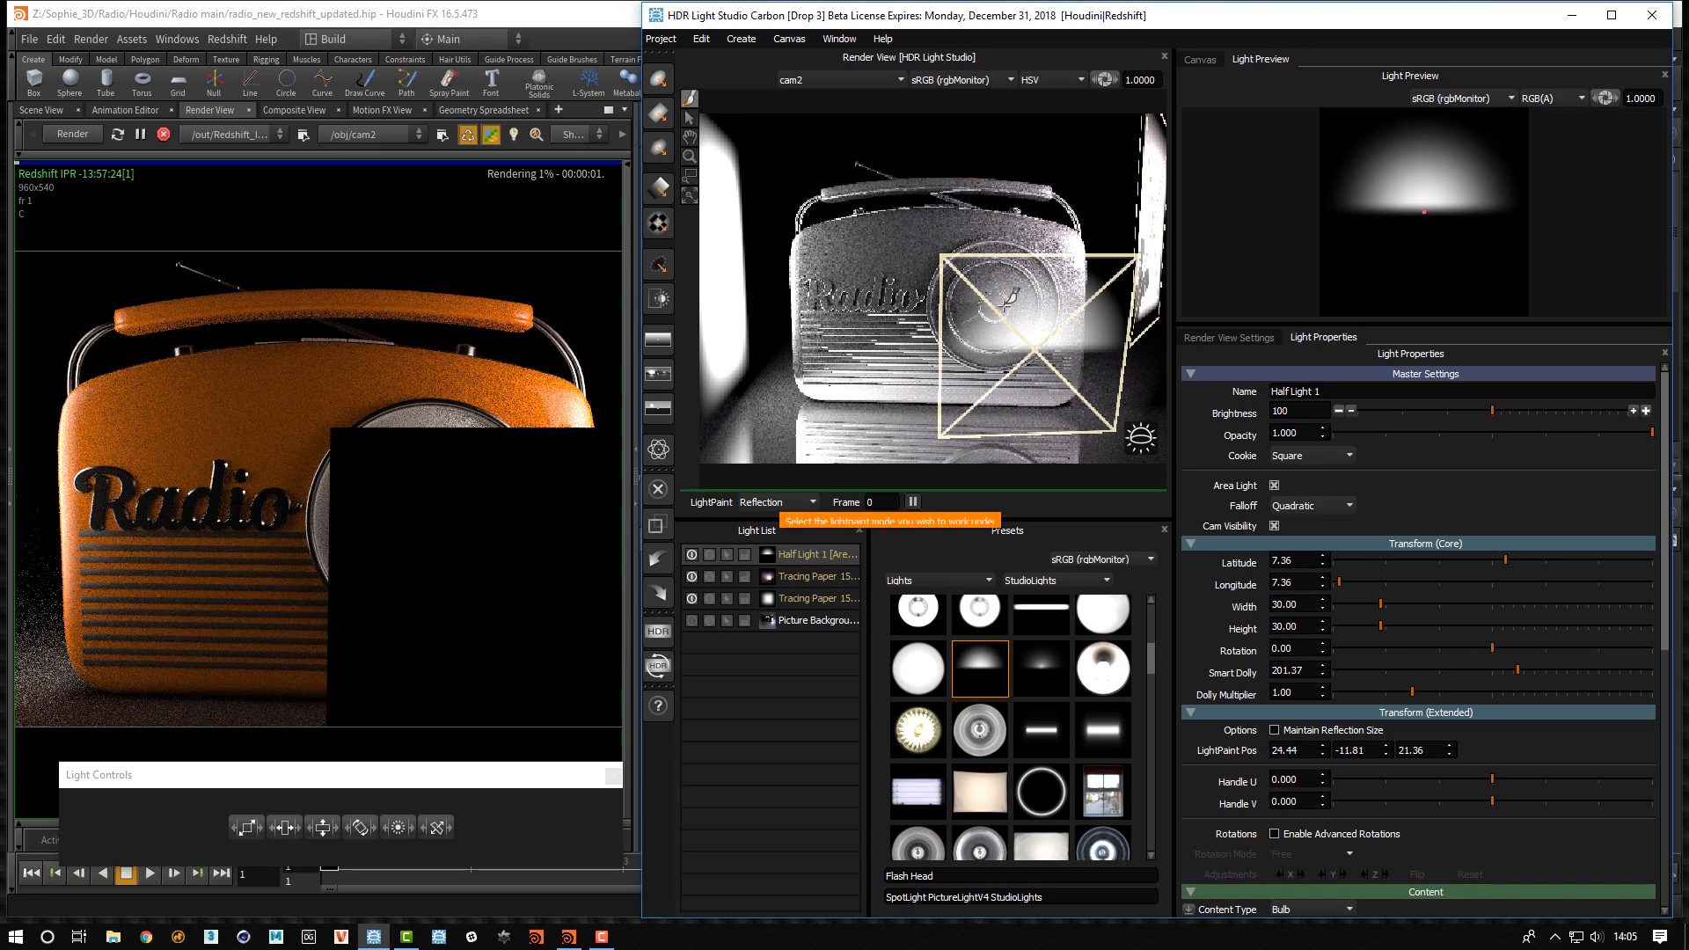
# Switch LightPaint from Reflection to Illumination and place Half Light 1 over the radio's front between the lettering and the dial
pyautogui.moveTo(871, 226); pyautogui.dragTo(1007, 218)
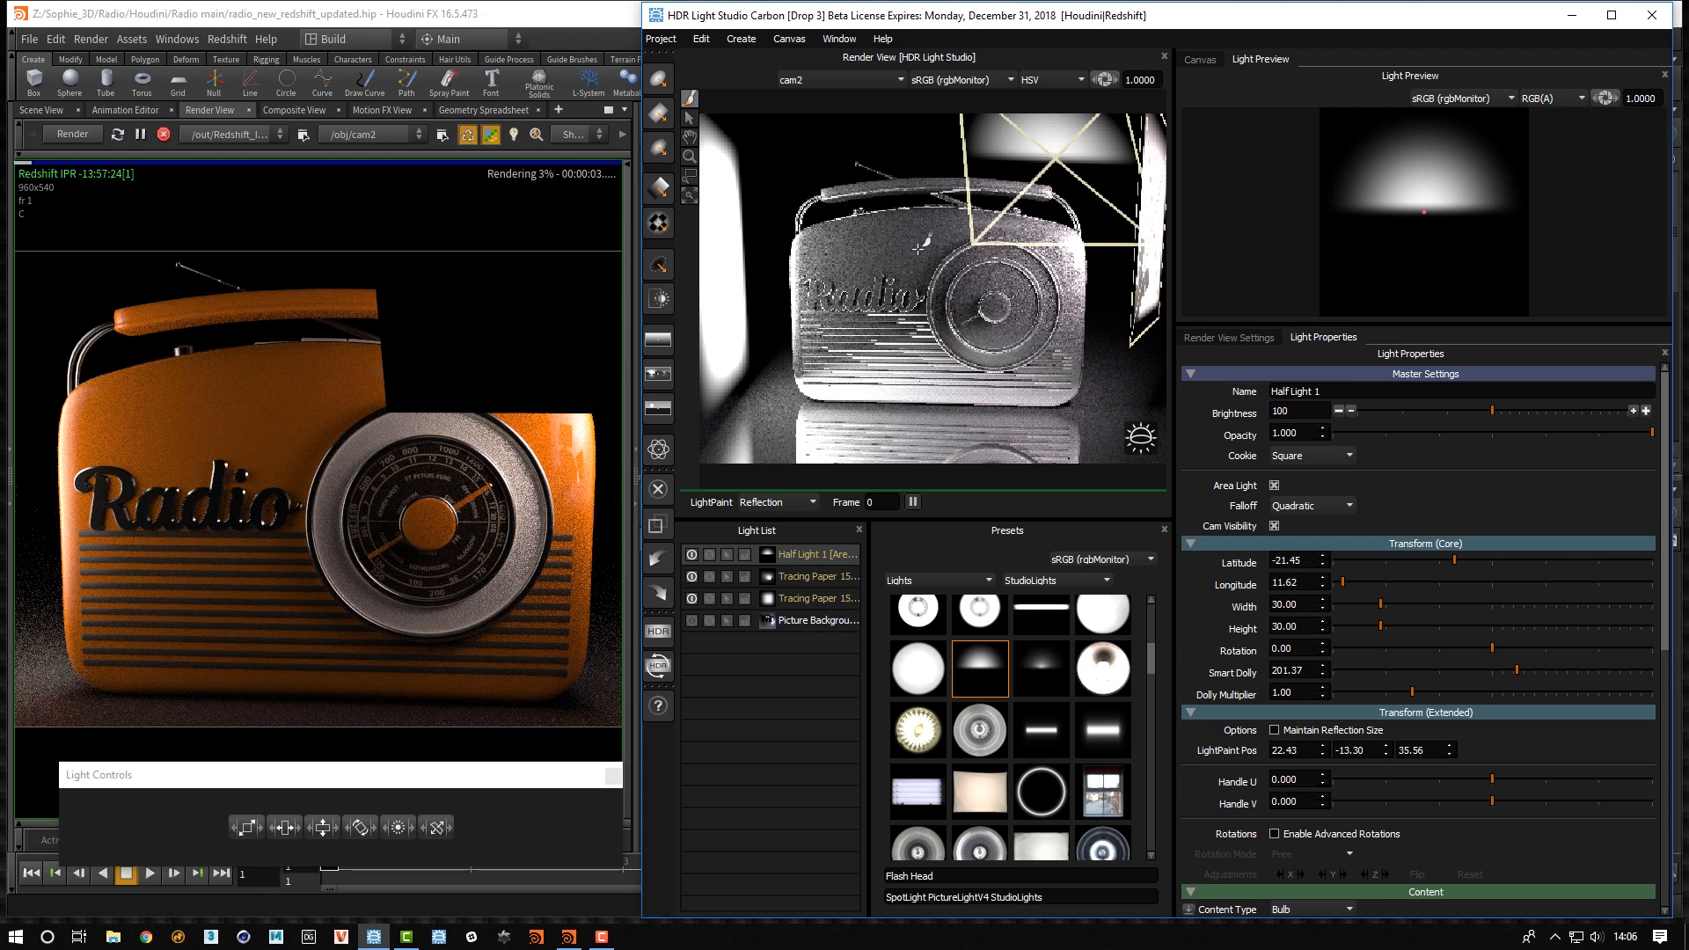
pyautogui.click(919, 248)
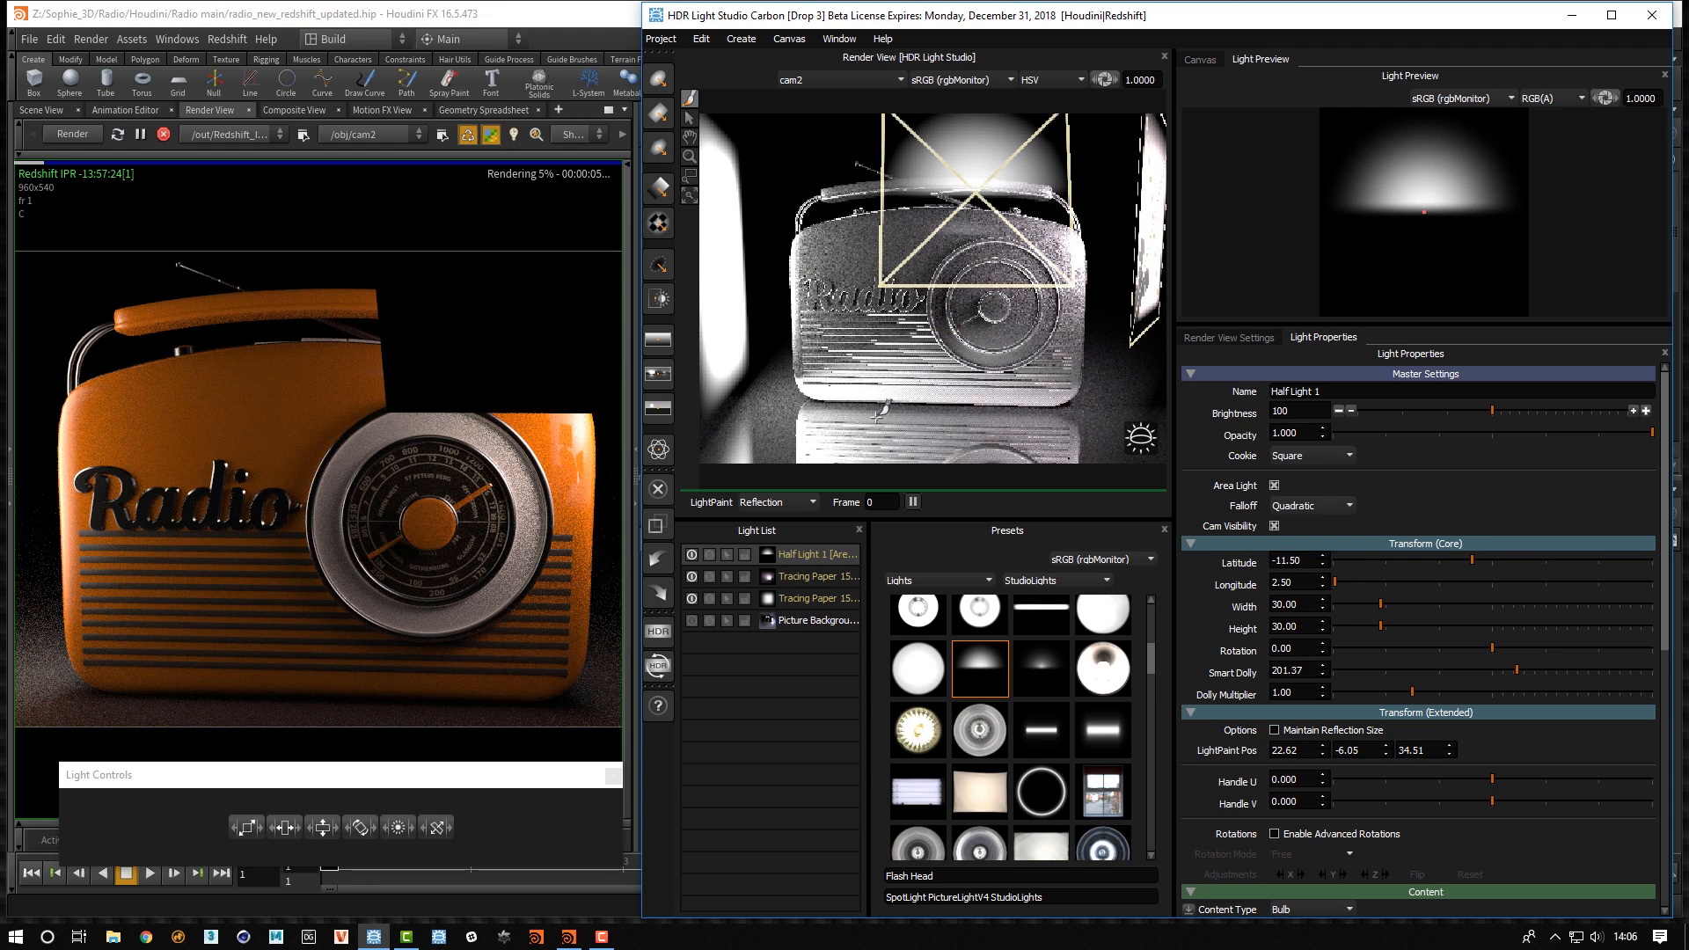
pyautogui.click(776, 501)
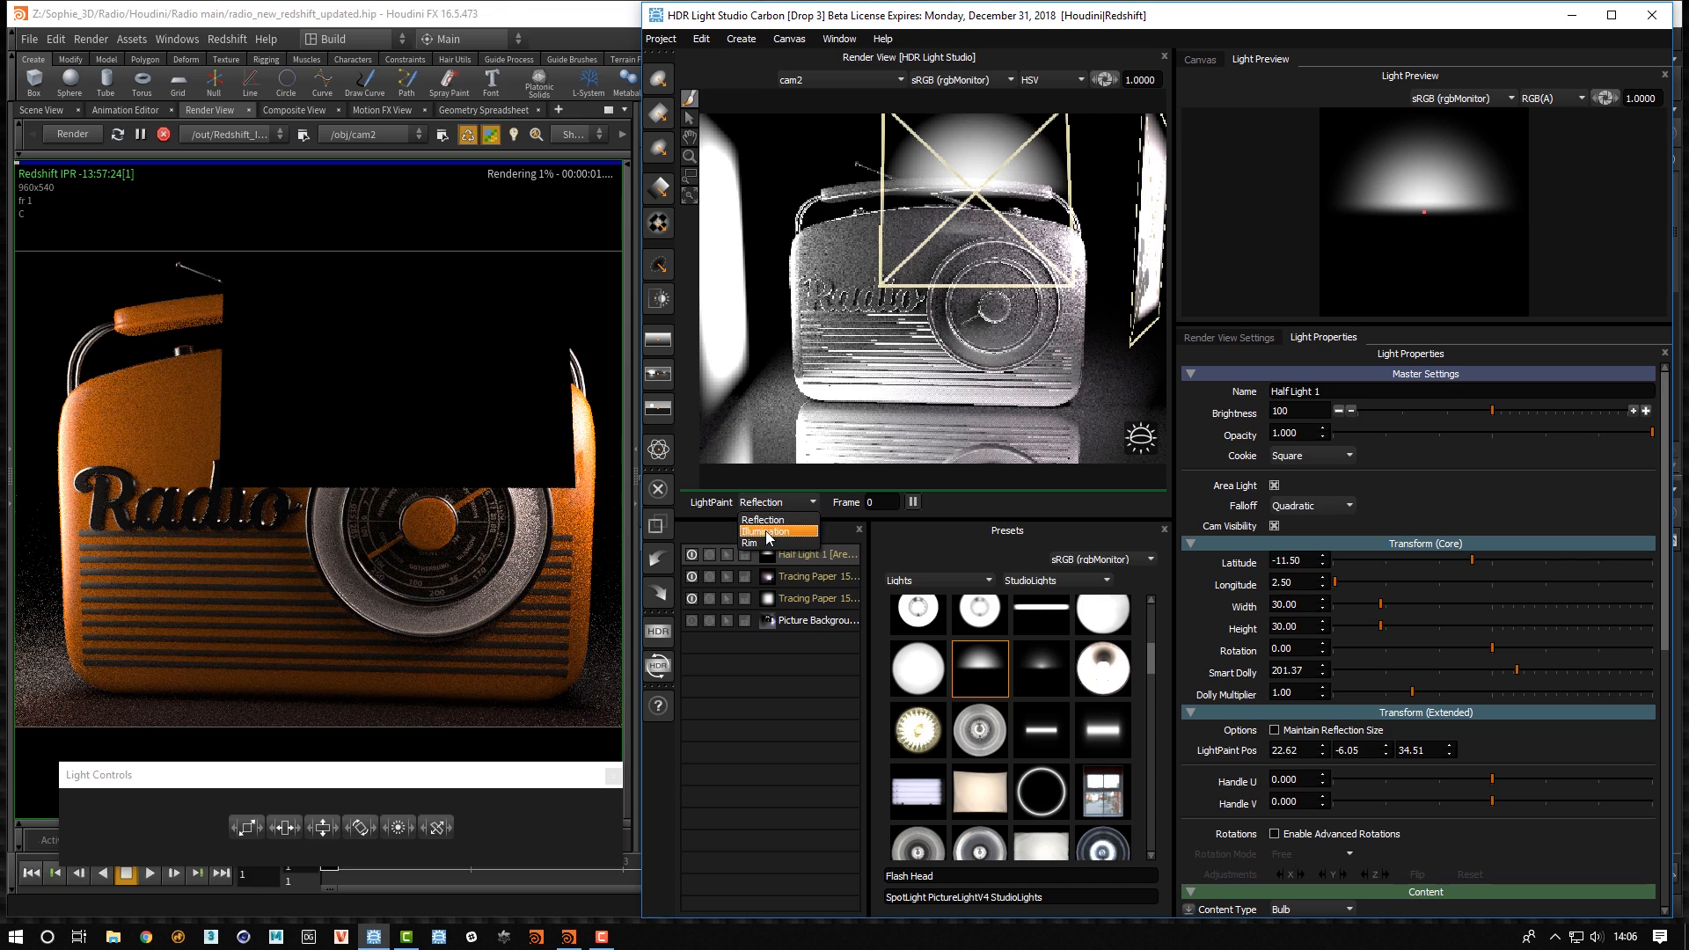
pyautogui.click(766, 532)
pyautogui.click(907, 249)
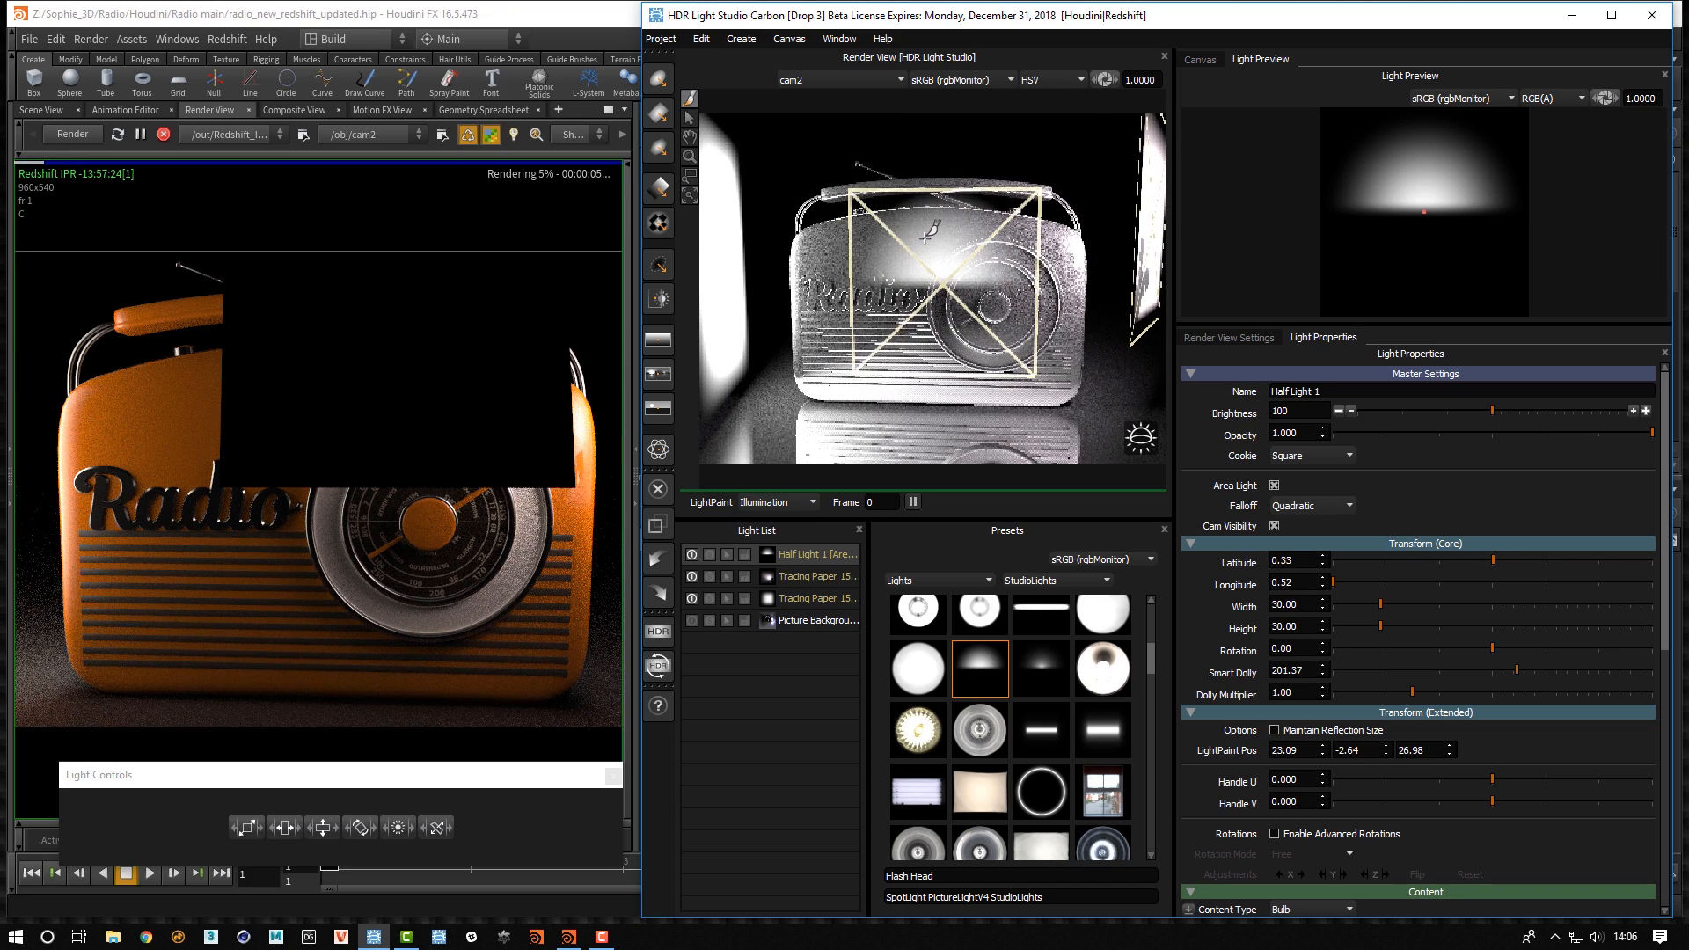
pyautogui.click(920, 243)
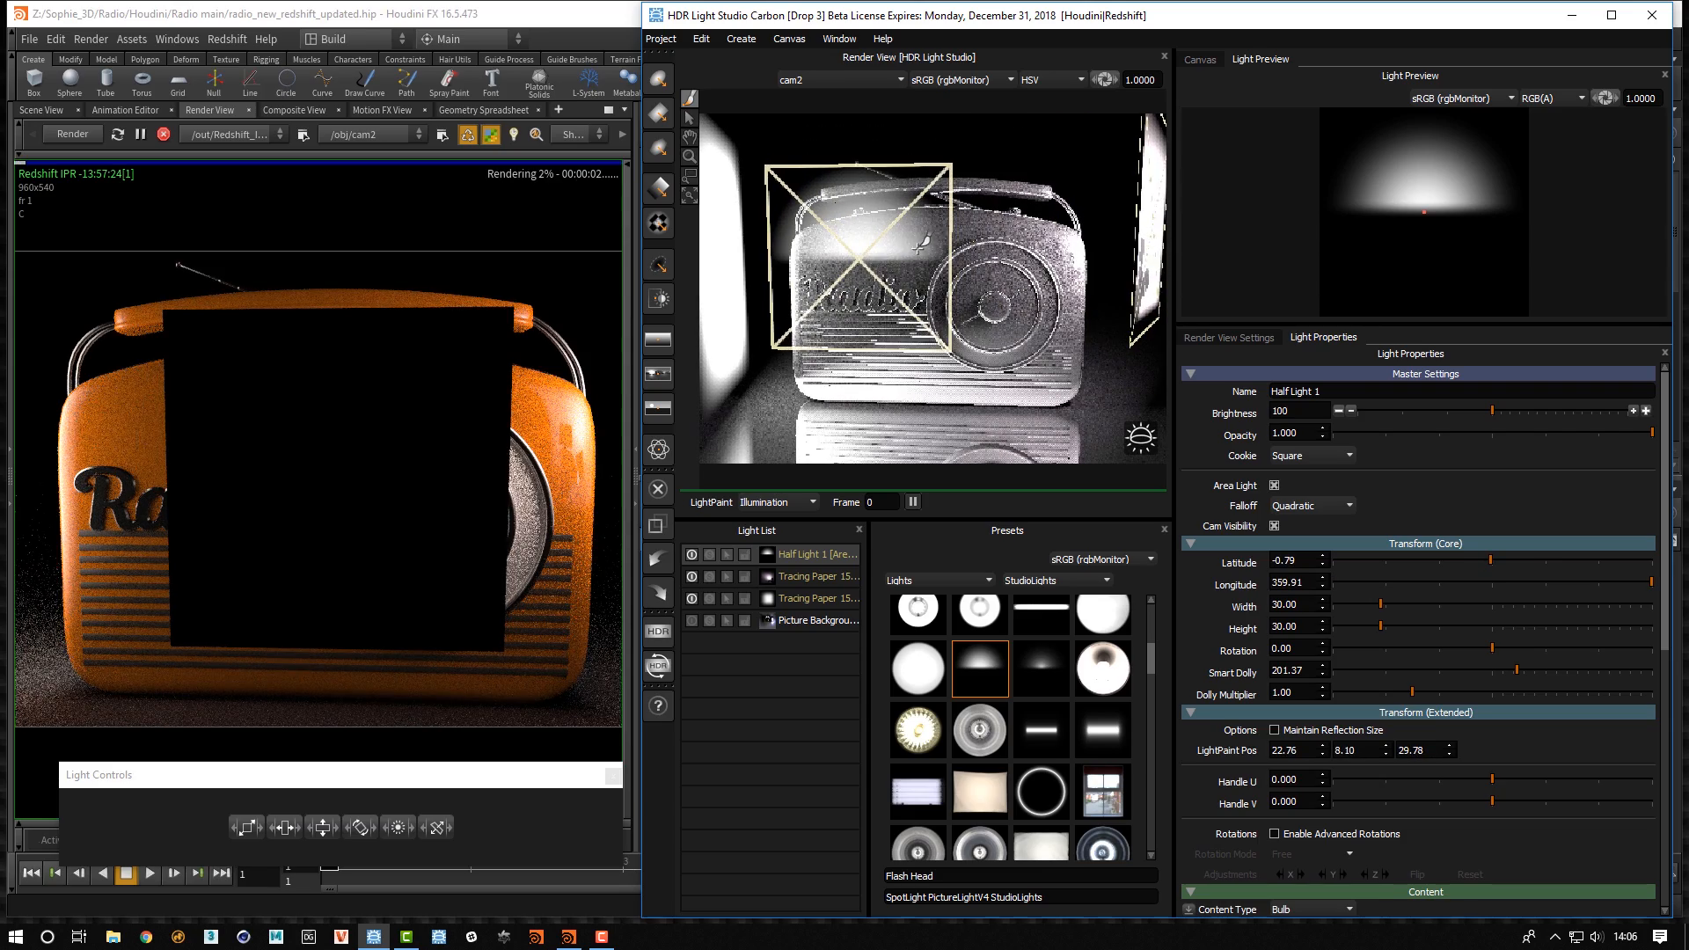
pyautogui.click(928, 263)
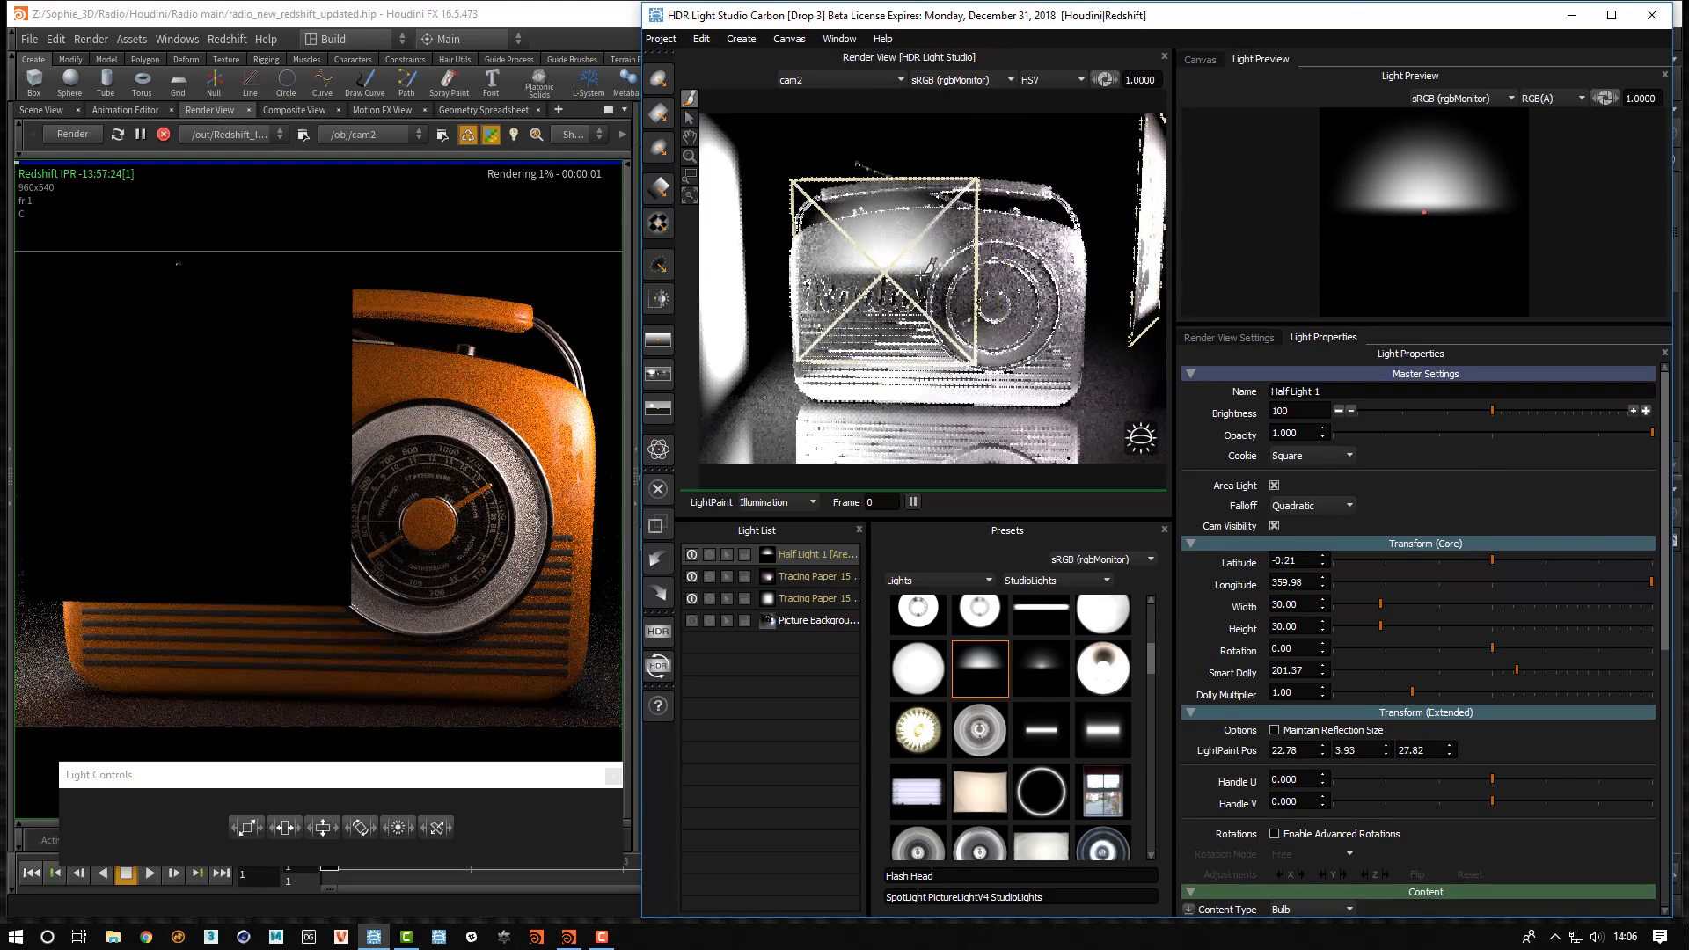
pyautogui.click(947, 294)
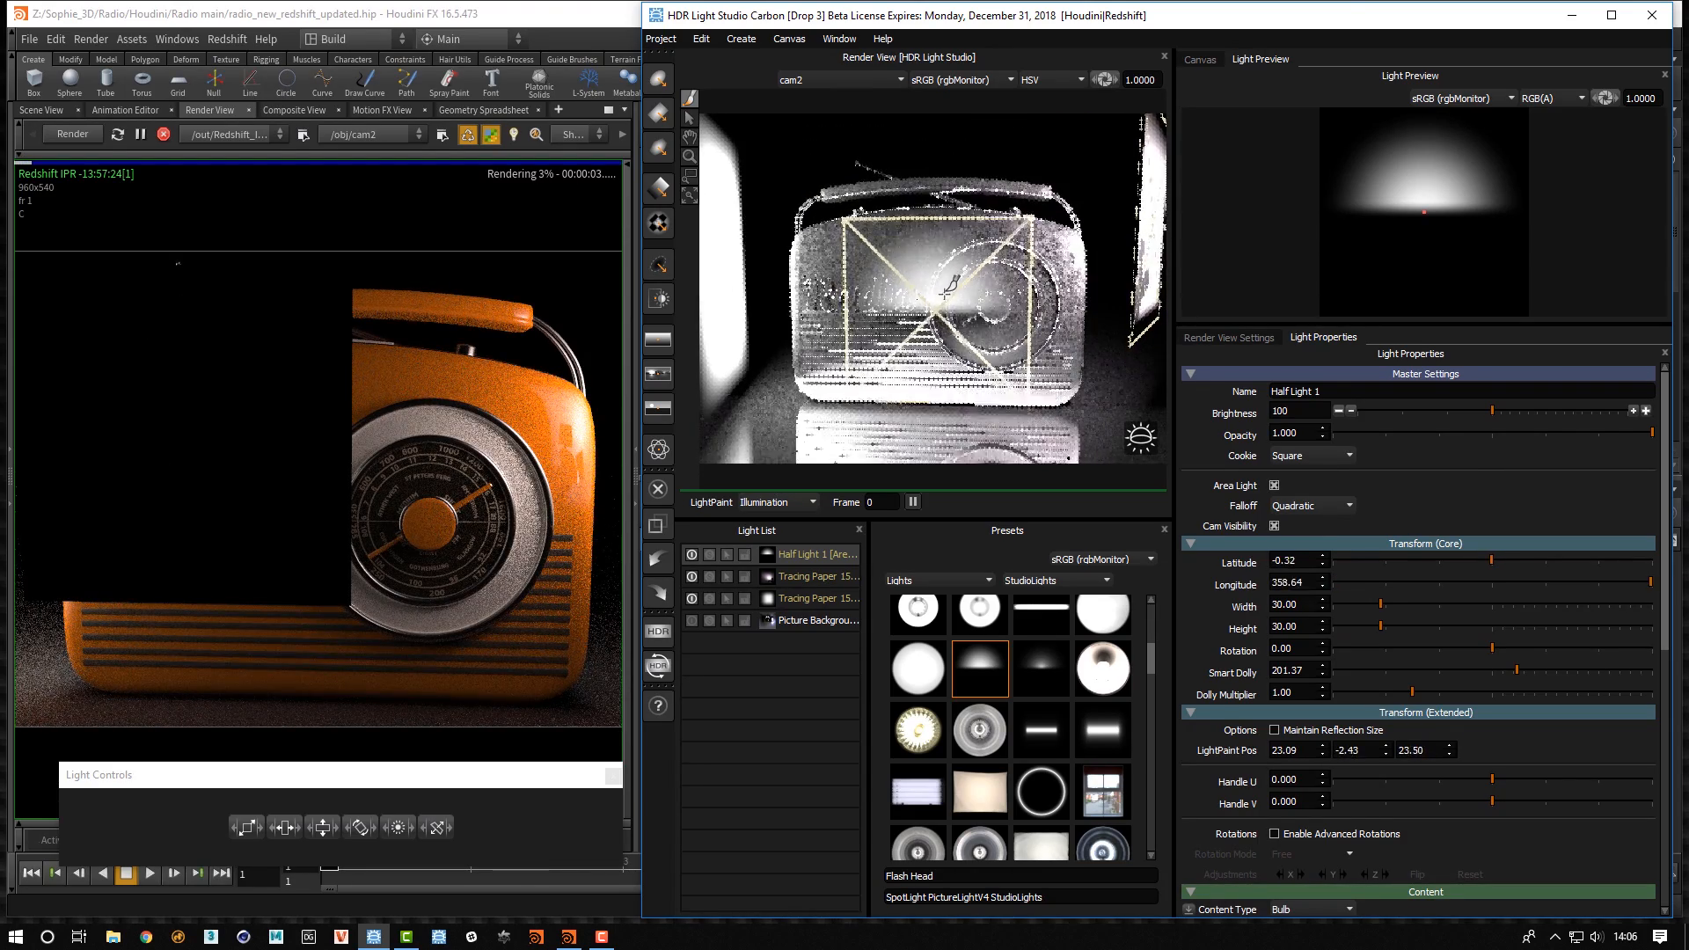
pyautogui.click(935, 295)
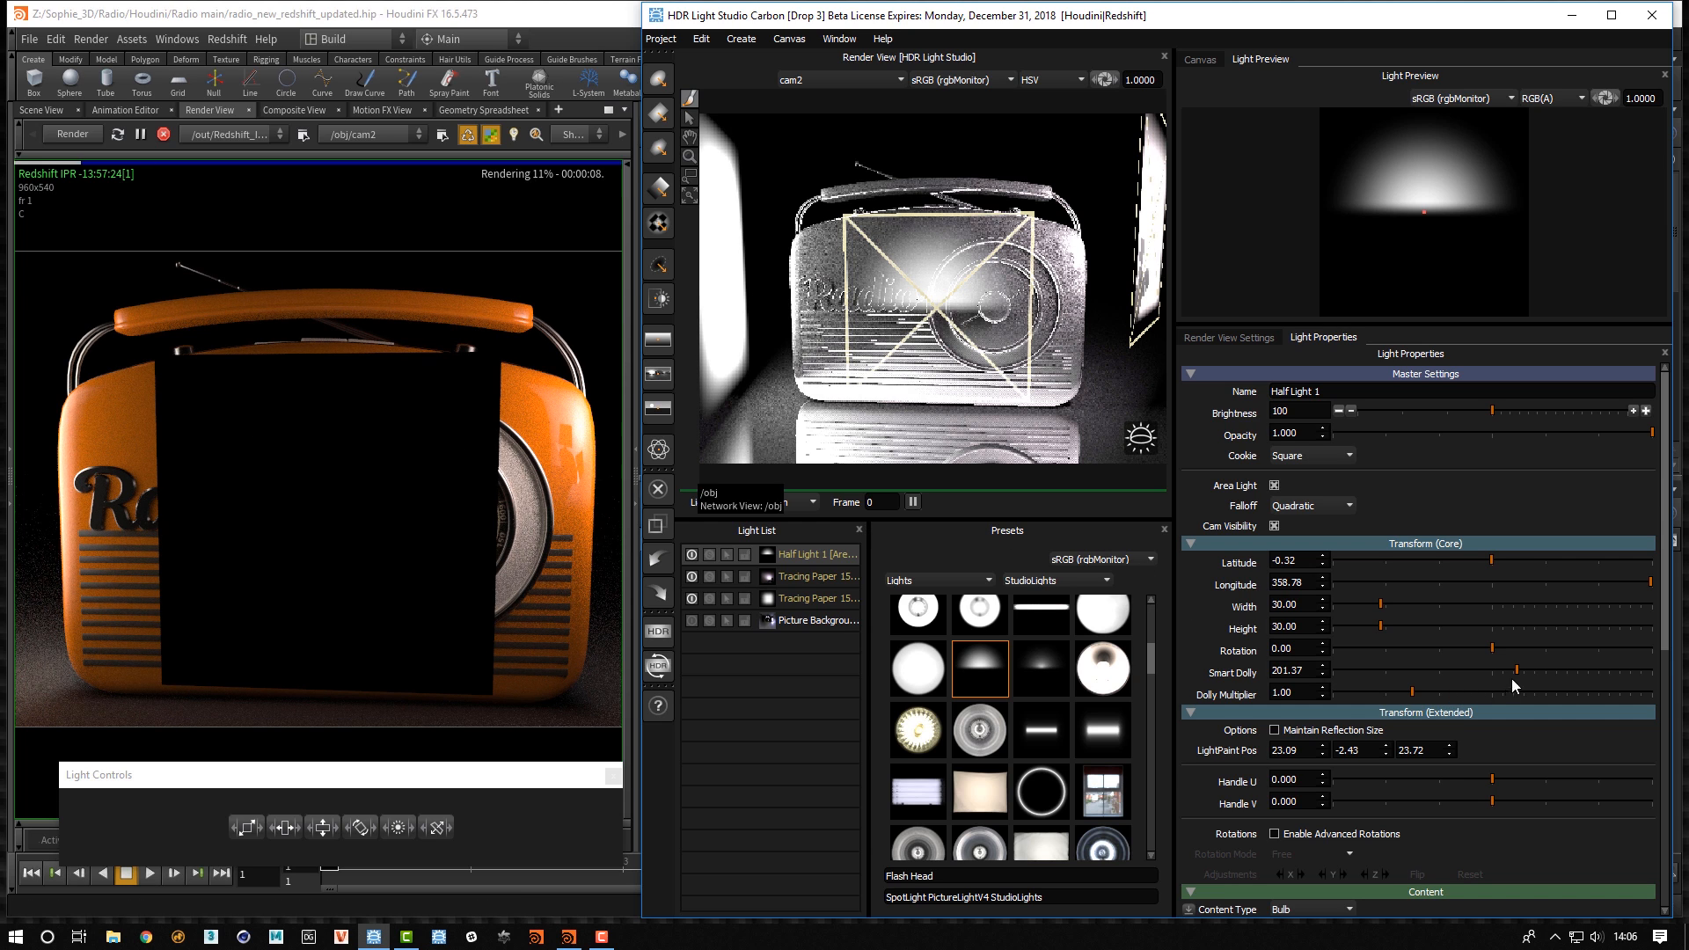
# Move Half Light 1 farther away to a Smart Dolly of 243.13 and turn off its camera visibility
pyautogui.moveTo(1519, 671)
pyautogui.mouseDown()
pyautogui.moveTo(1599, 663)
pyautogui.moveTo(1526, 674)
pyautogui.mouseUp()
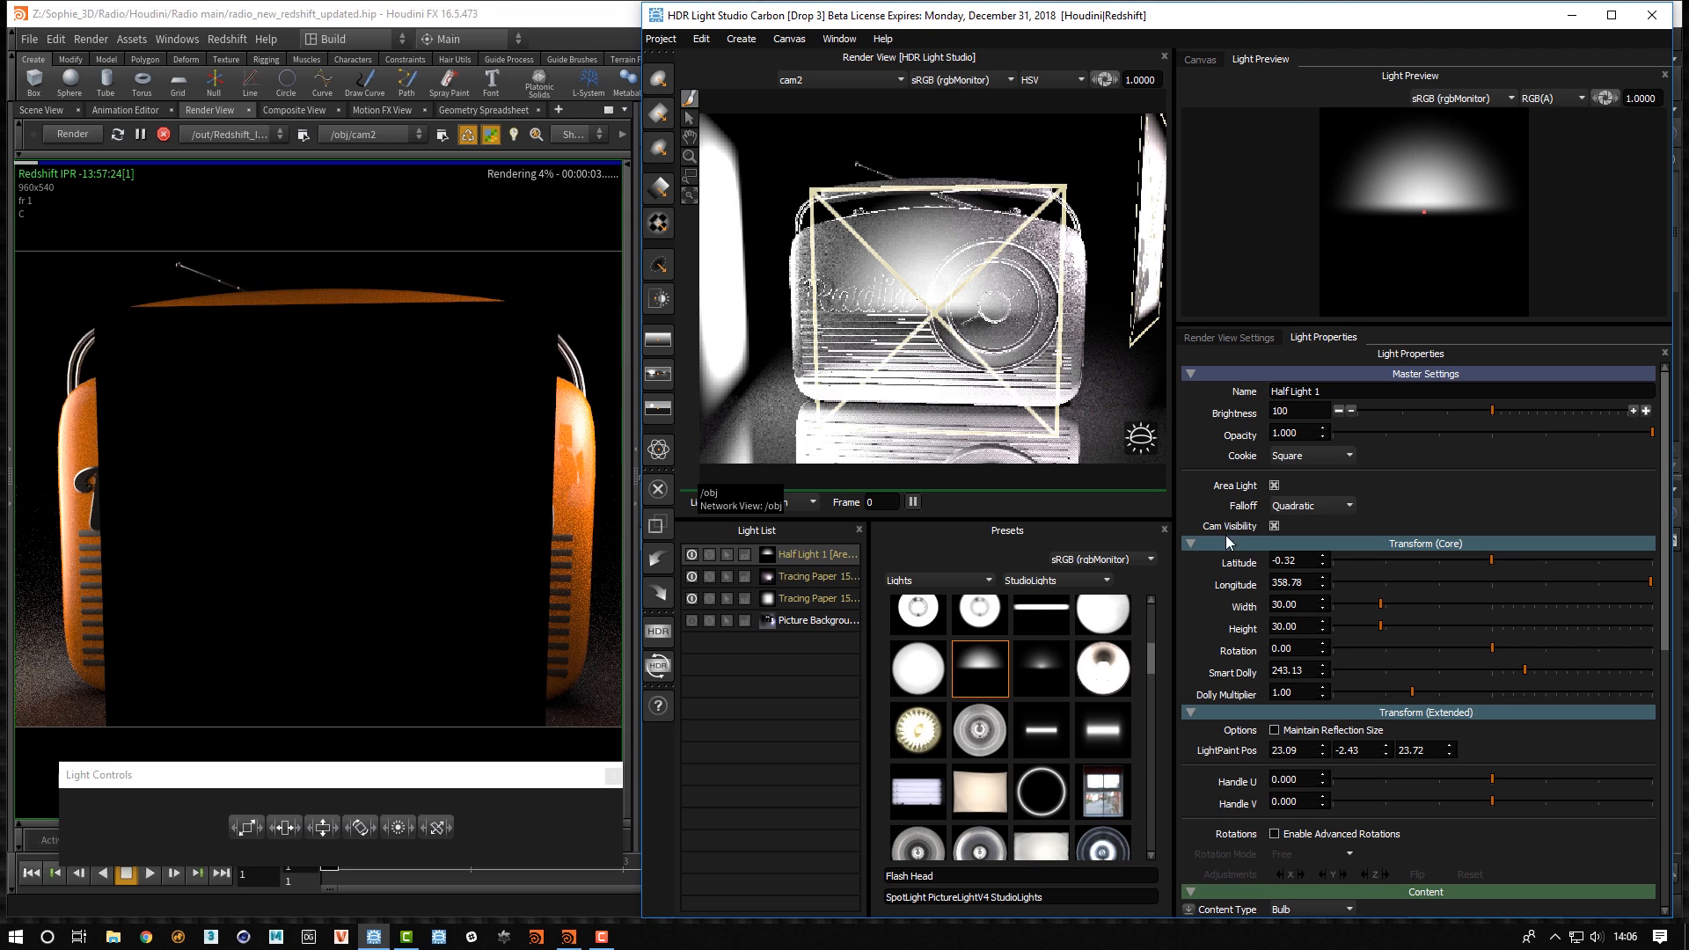
pyautogui.click(1275, 526)
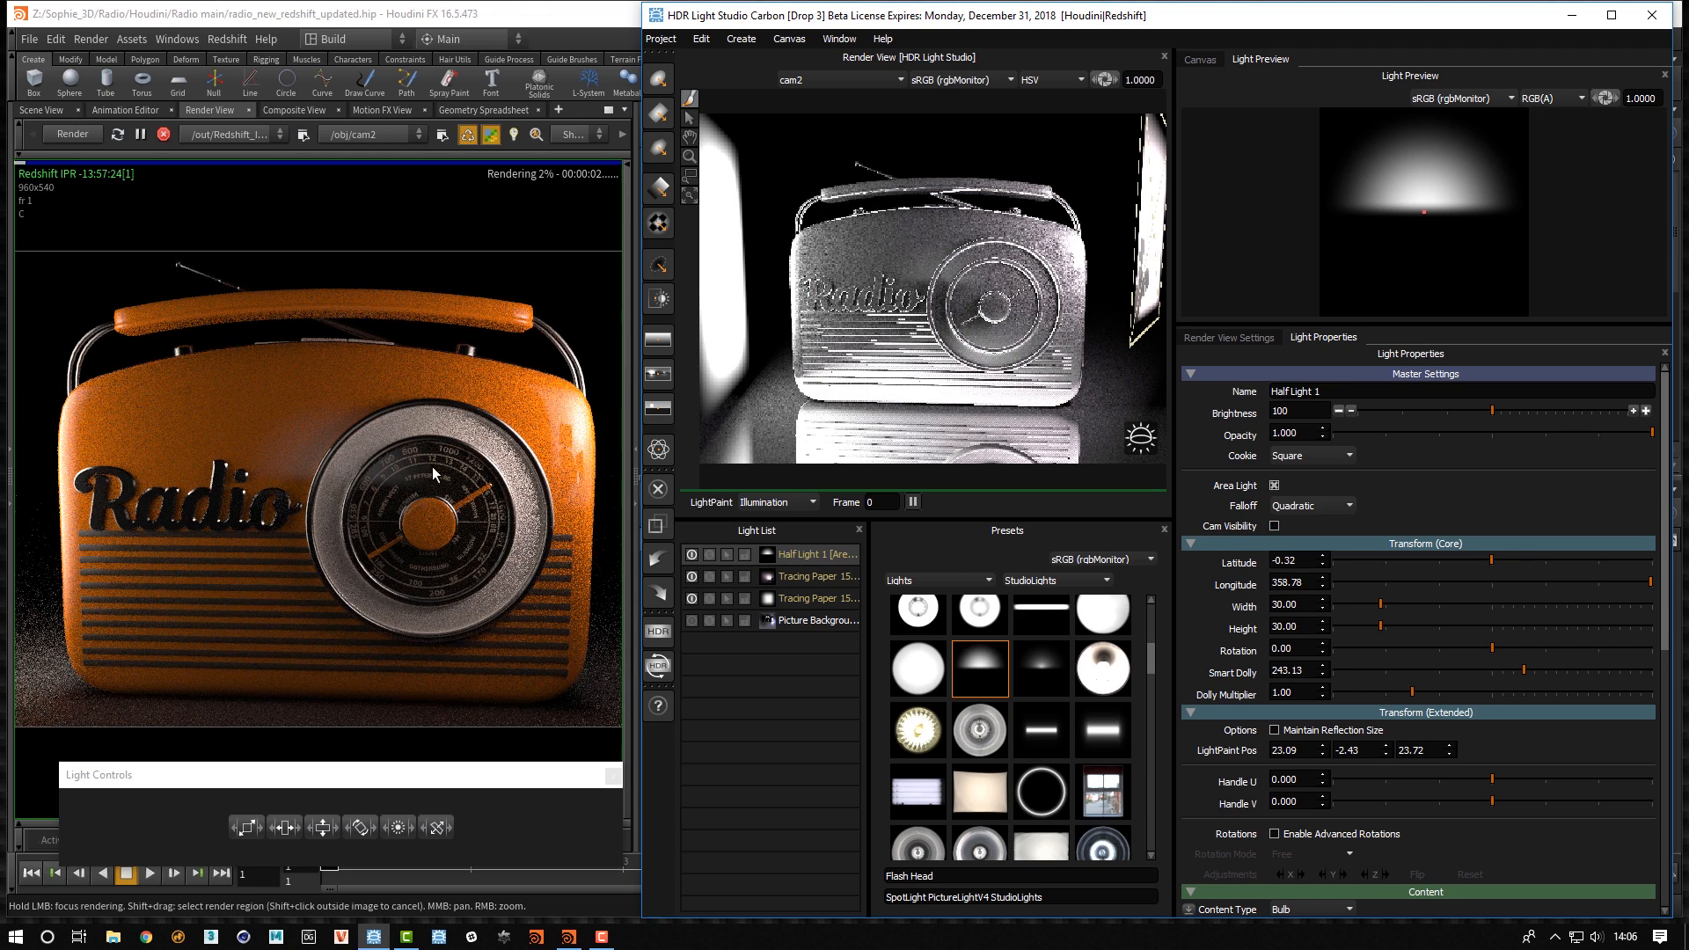
# Raise the brightness of Half Light 1 to 800
pyautogui.click(1647, 411)
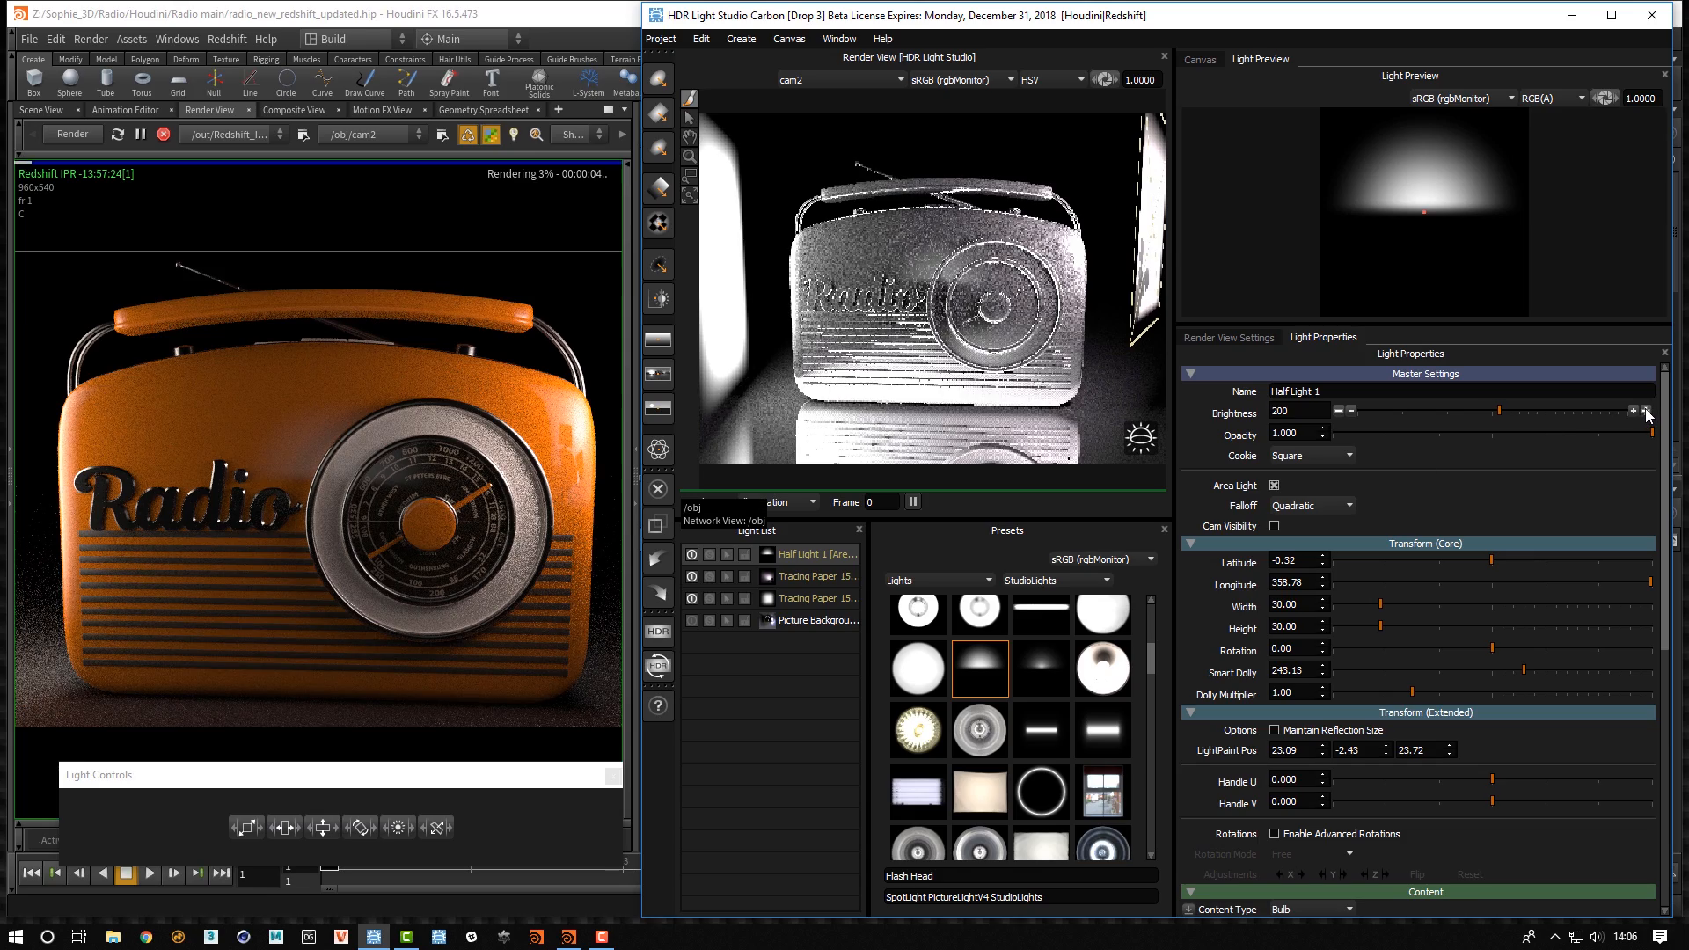
pyautogui.click(1647, 410)
pyautogui.click(1646, 411)
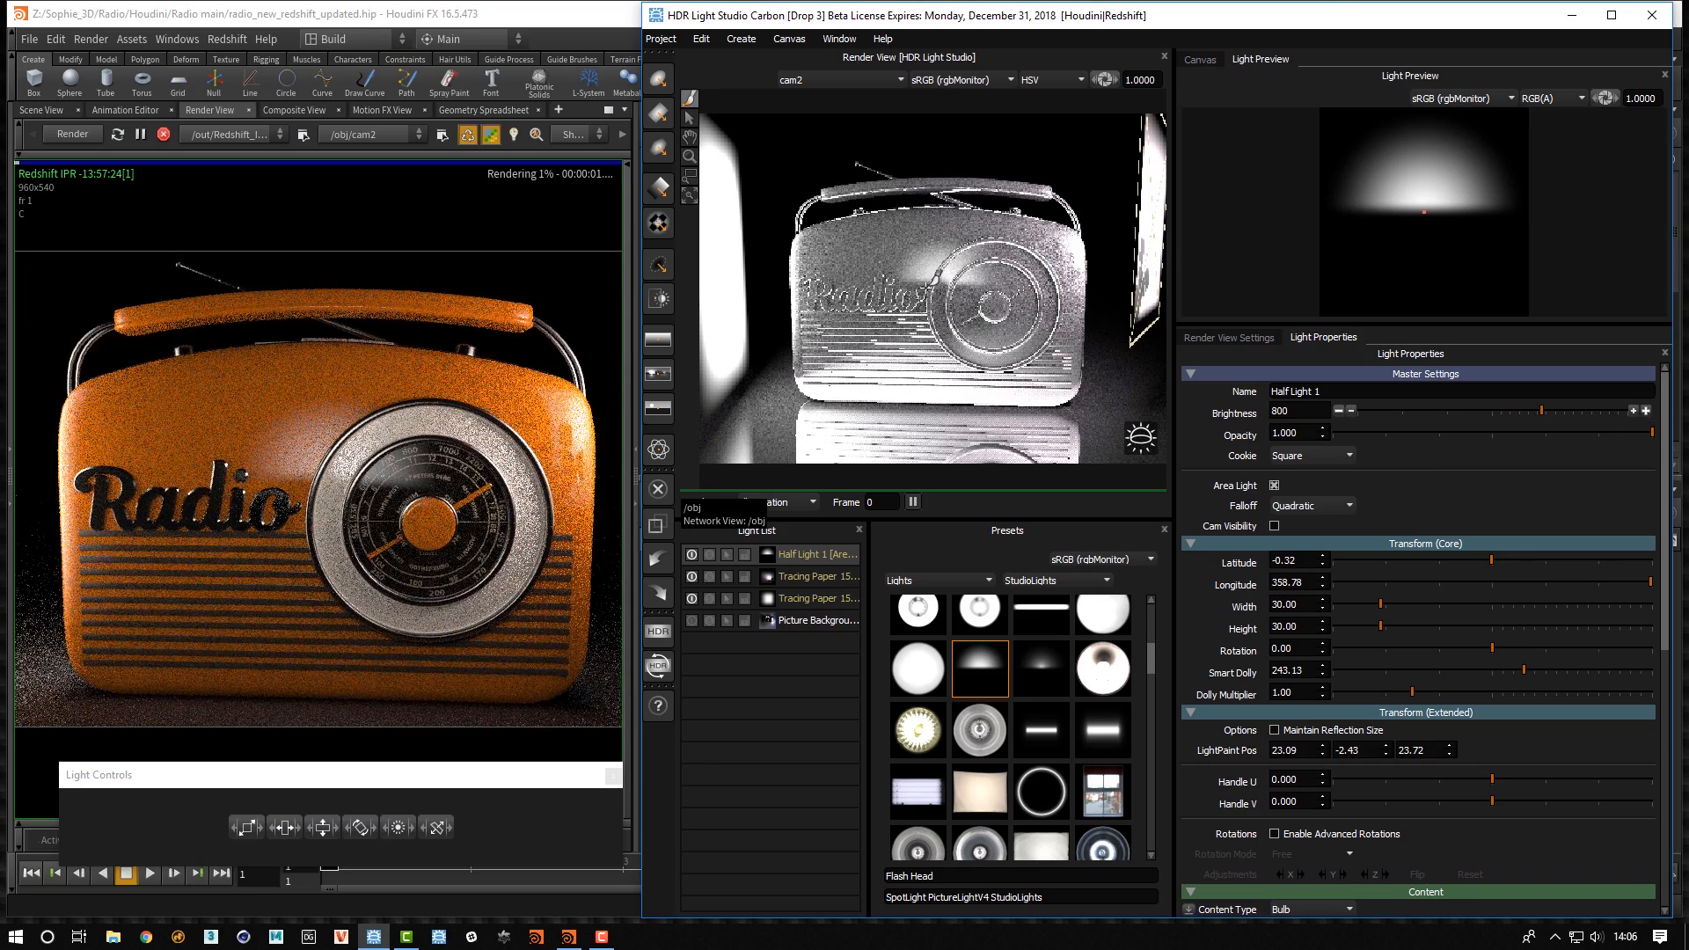
# Resize Half Light 1 to a width of 104 and height of 39.50, and shift its aim slightly lower on the radio's front
pyautogui.moveTo(946, 282); pyautogui.dragTo(947, 308)
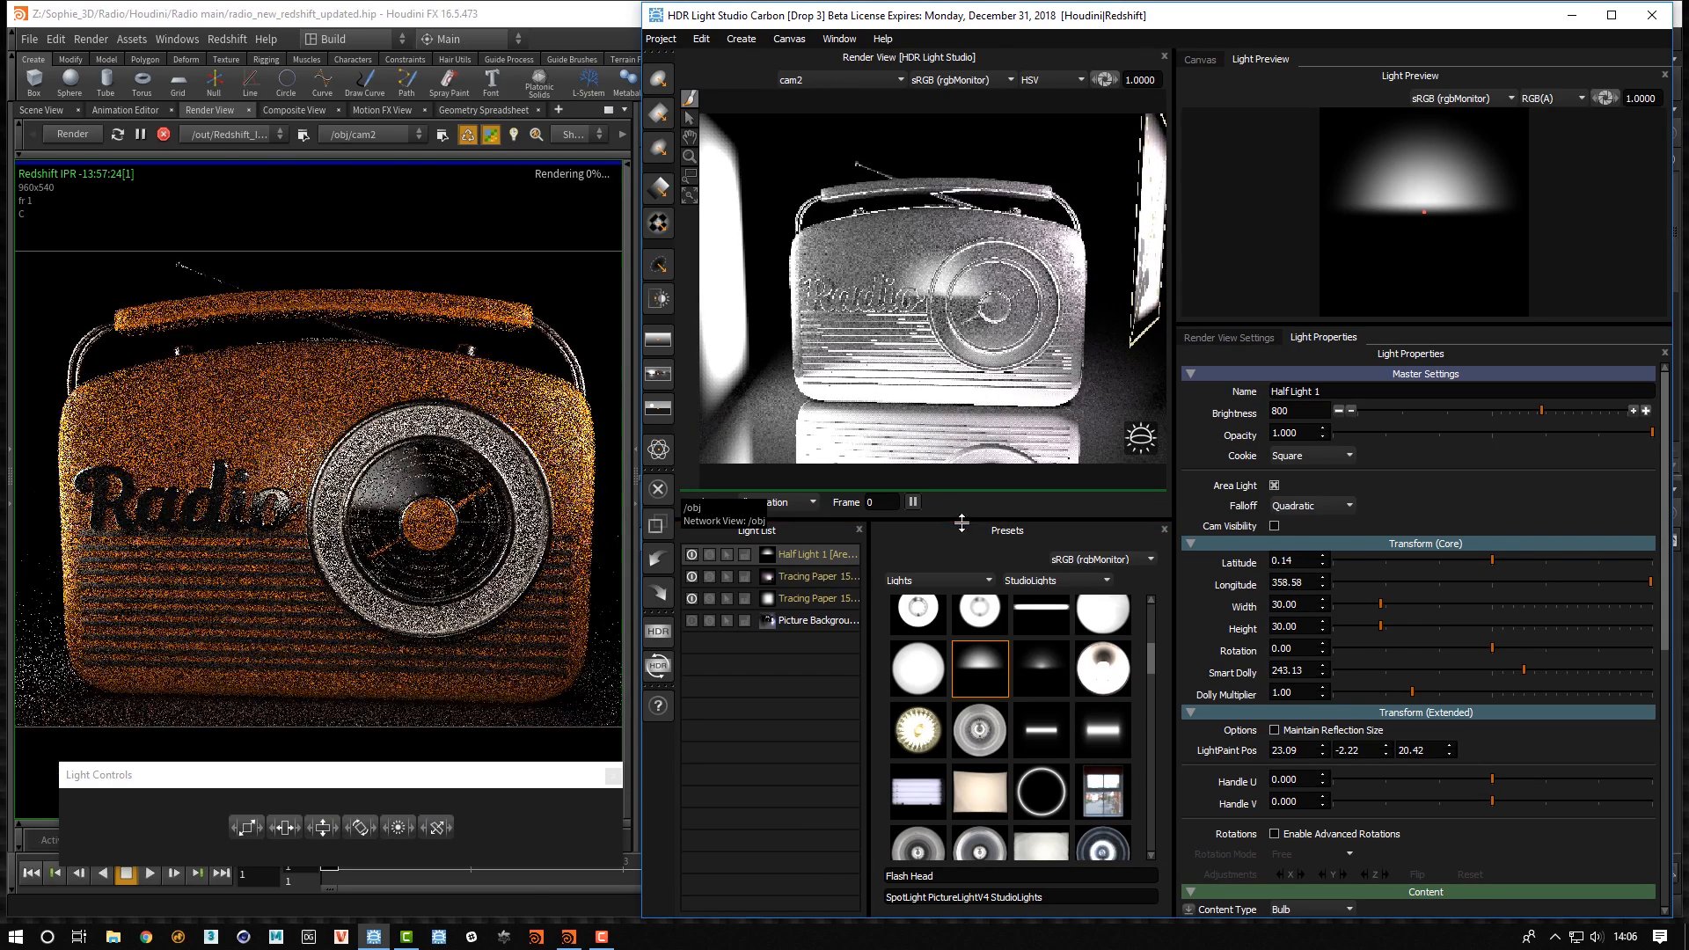
pyautogui.moveTo(247, 827); pyautogui.dragTo(535, 811)
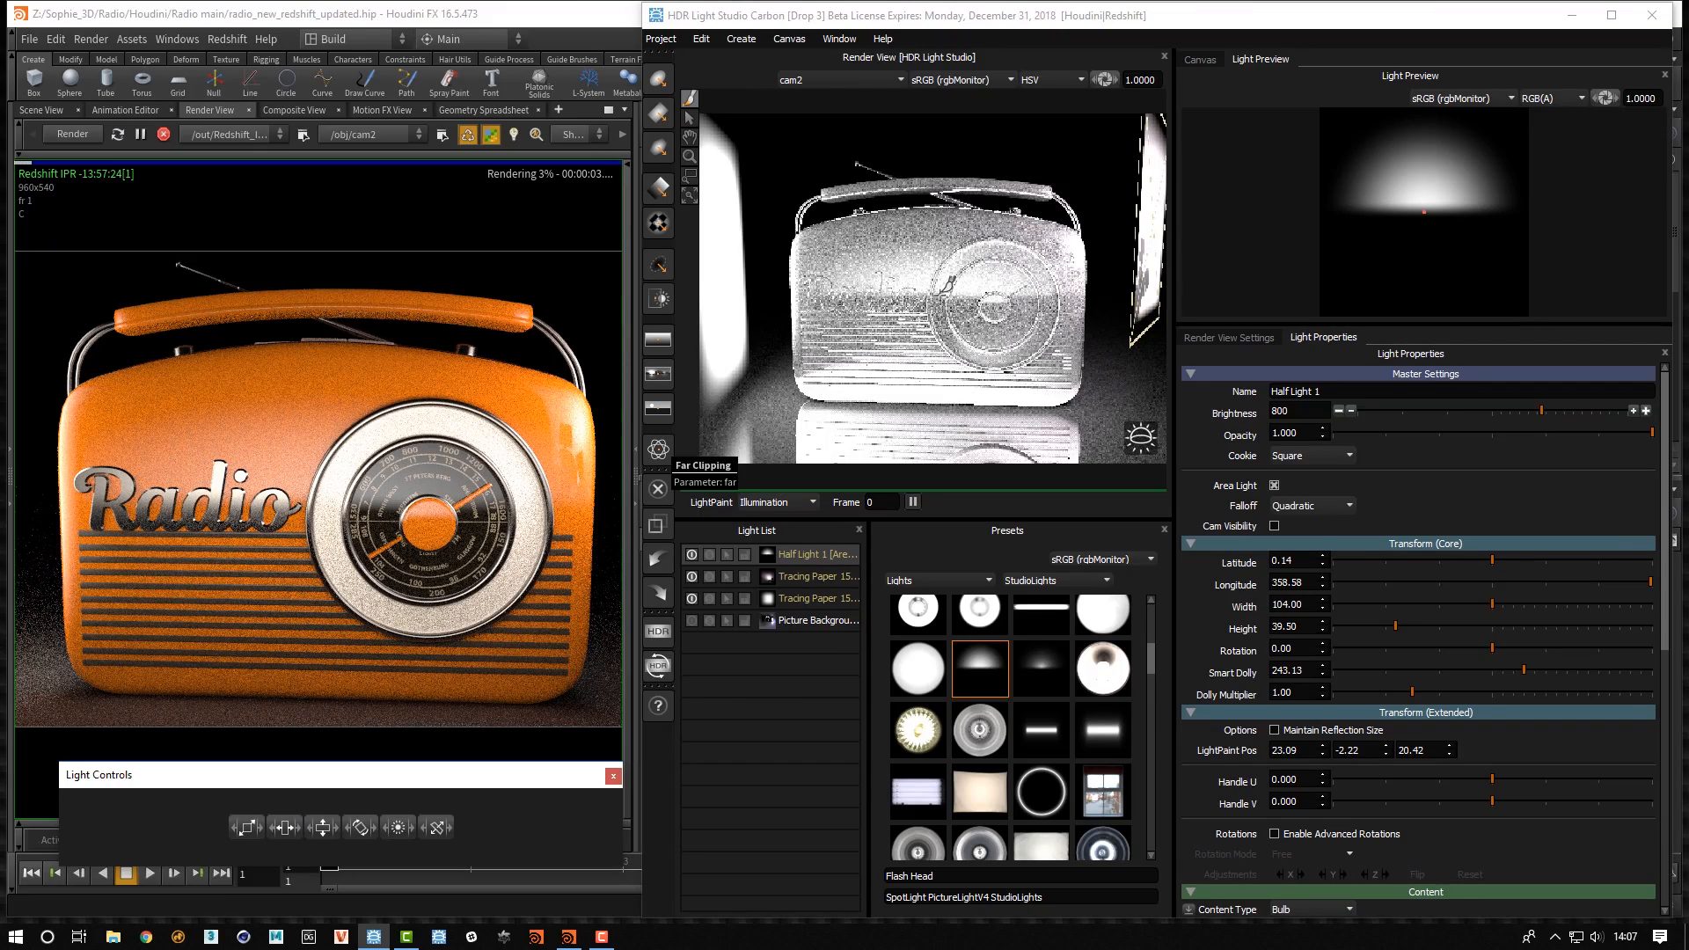
pyautogui.moveTo(947, 286); pyautogui.dragTo(952, 302)
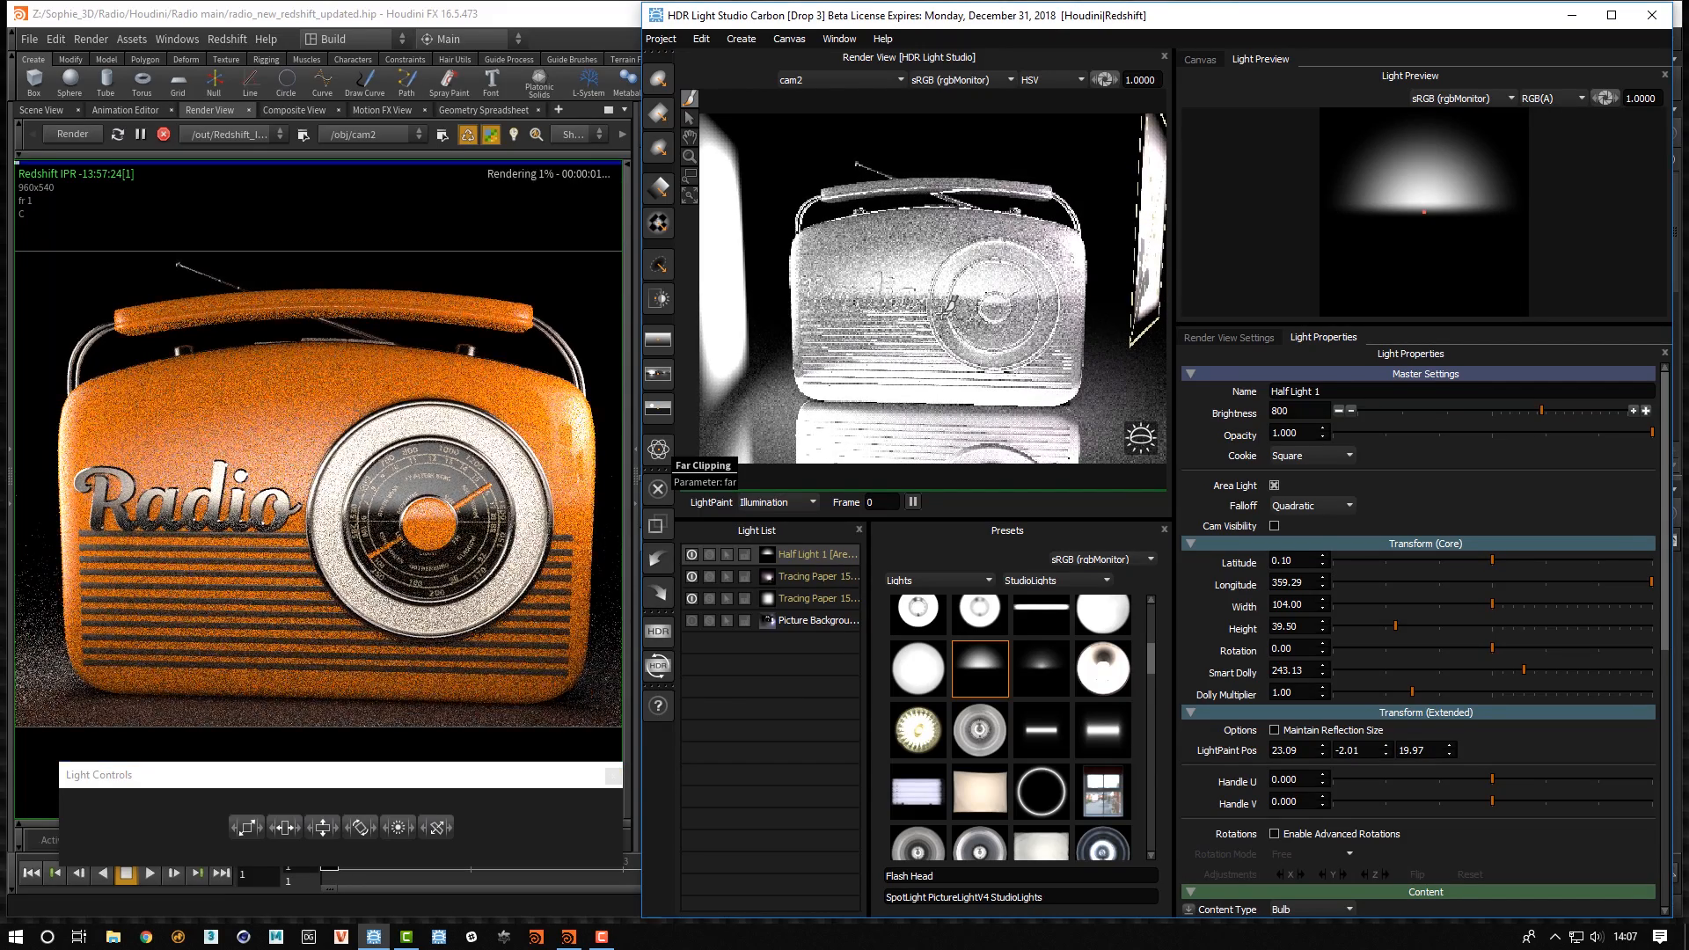
pyautogui.click(943, 312)
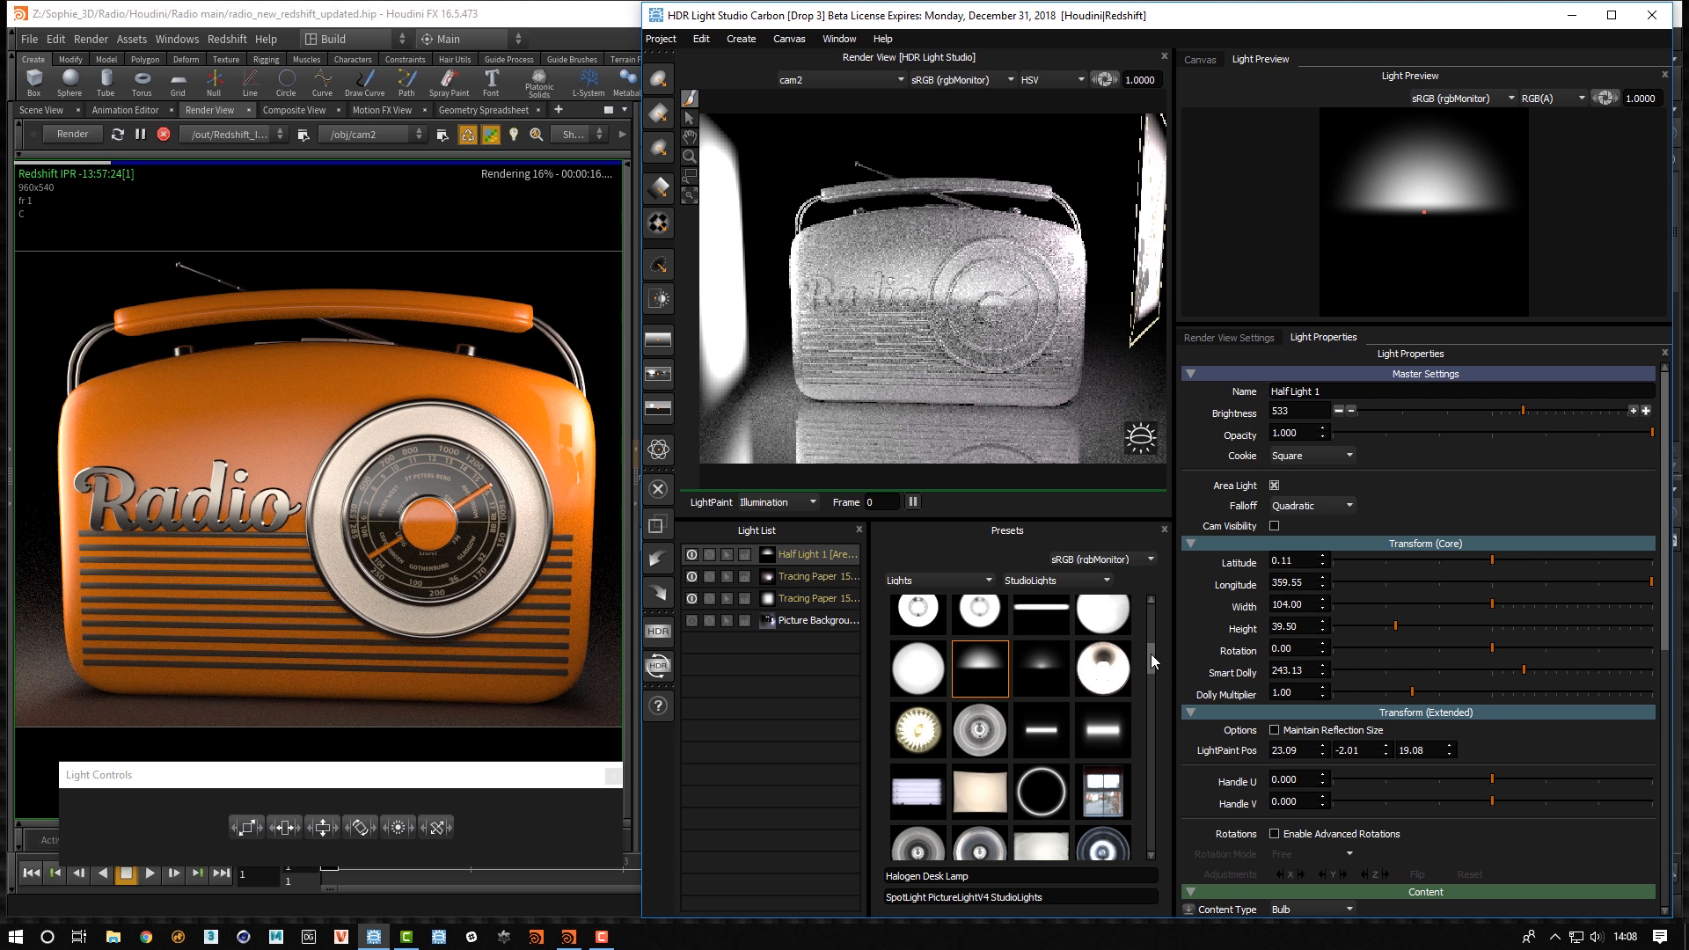
# Add the Small Rect Soft Box preset at the radio's top and convert it to an area light with a Smart Dolly of 326.65
pyautogui.moveTo(1151, 653); pyautogui.dragTo(1152, 726)
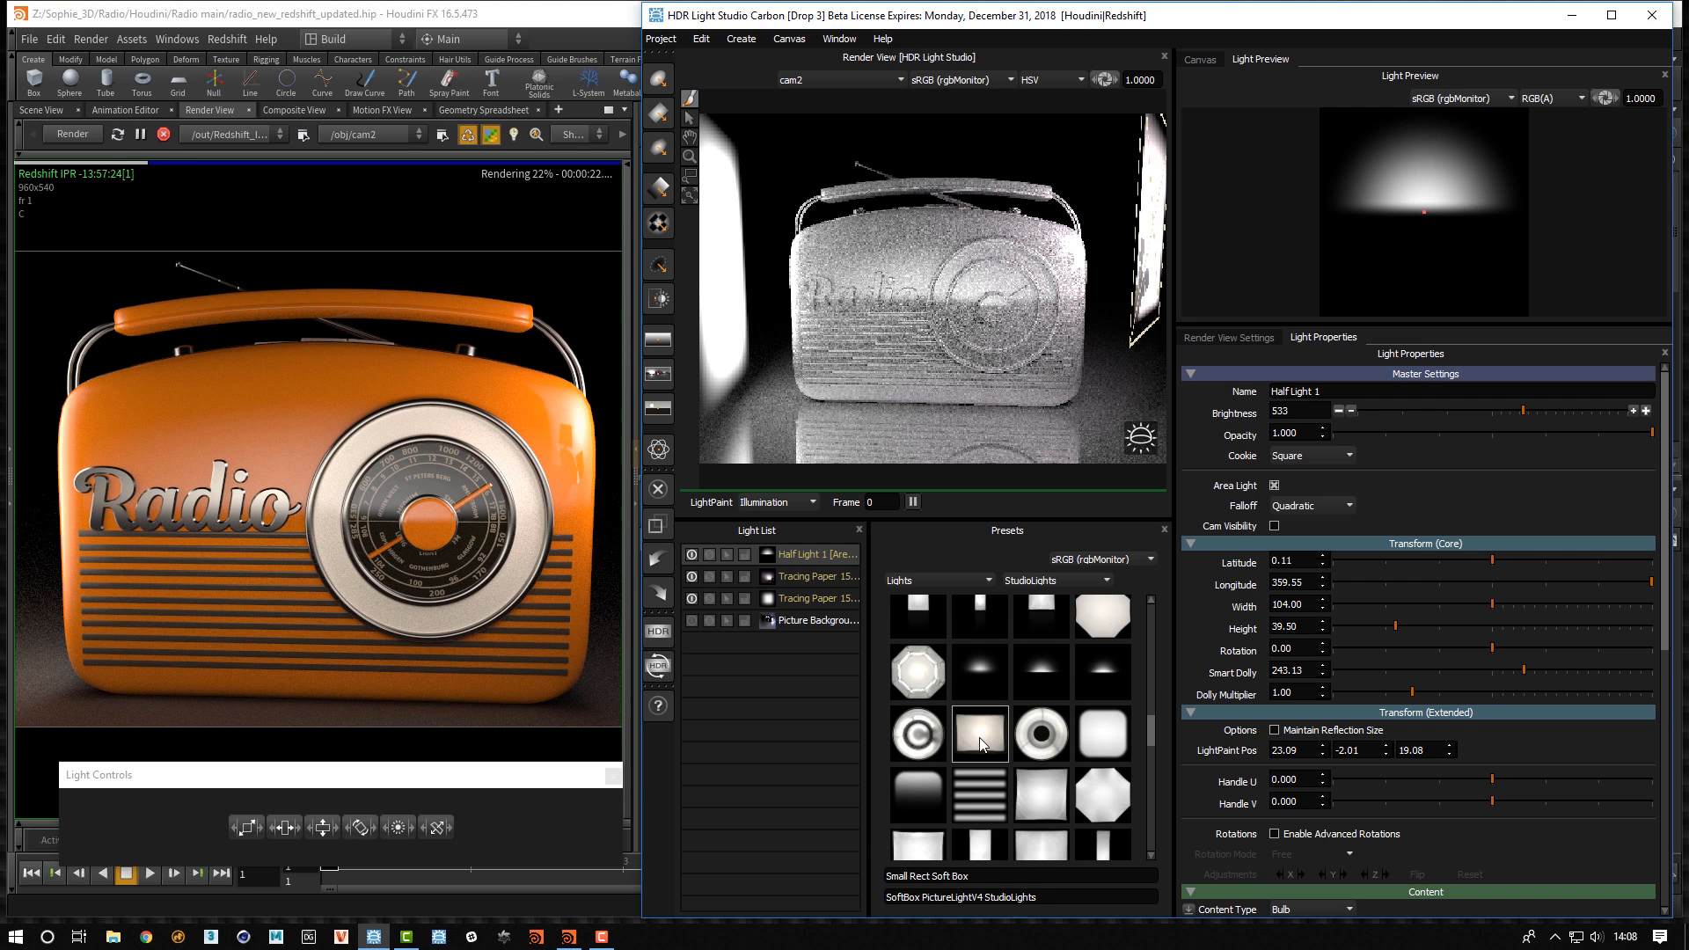
pyautogui.moveTo(983, 746); pyautogui.dragTo(927, 210)
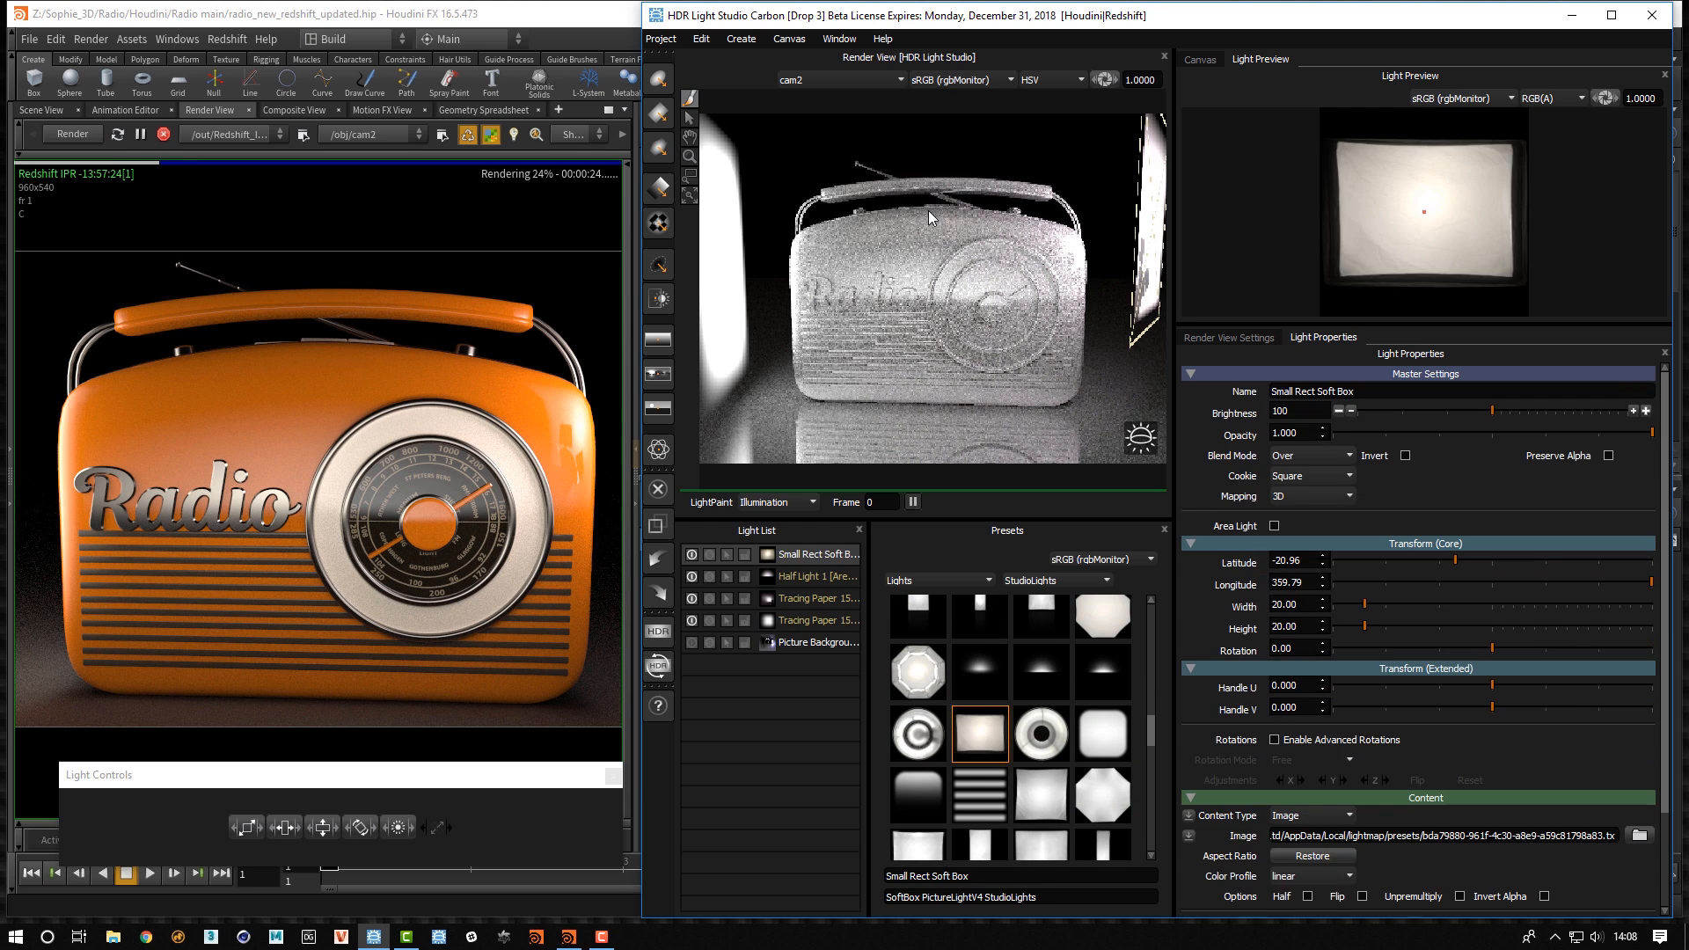
pyautogui.click(1274, 526)
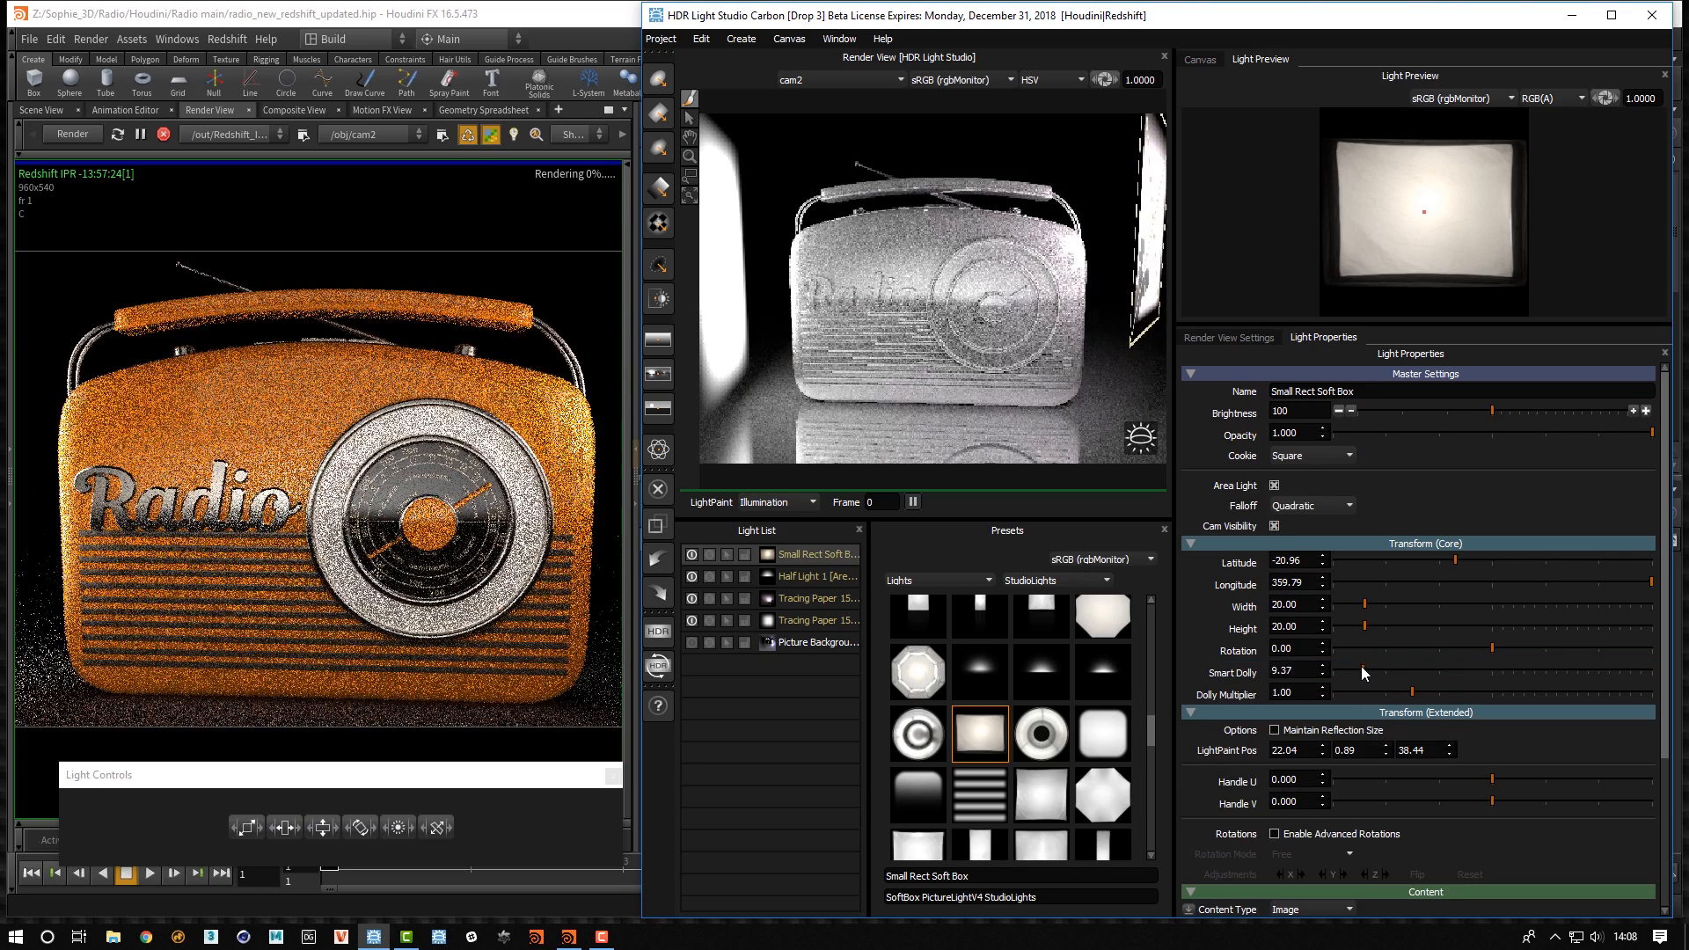
pyautogui.moveTo(1360, 667); pyautogui.dragTo(1539, 665)
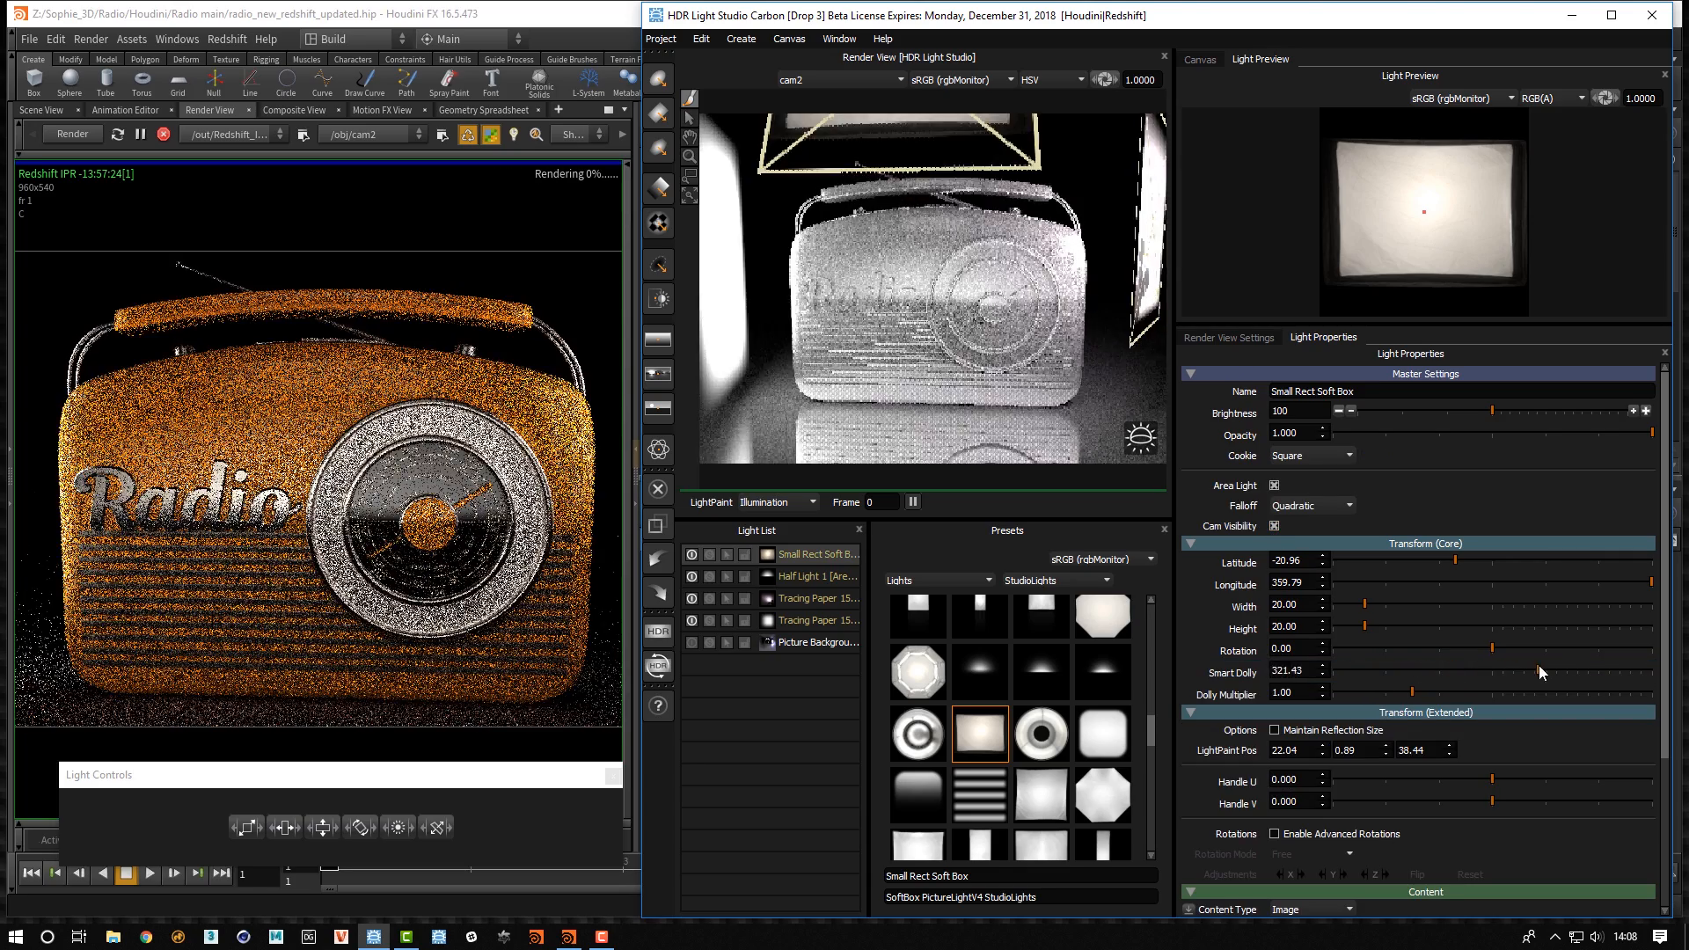
# Enable advanced rotations for the Small Rect Soft Box and set its rotation mode to H-Lock
pyautogui.click(1273, 834)
pyautogui.click(1306, 854)
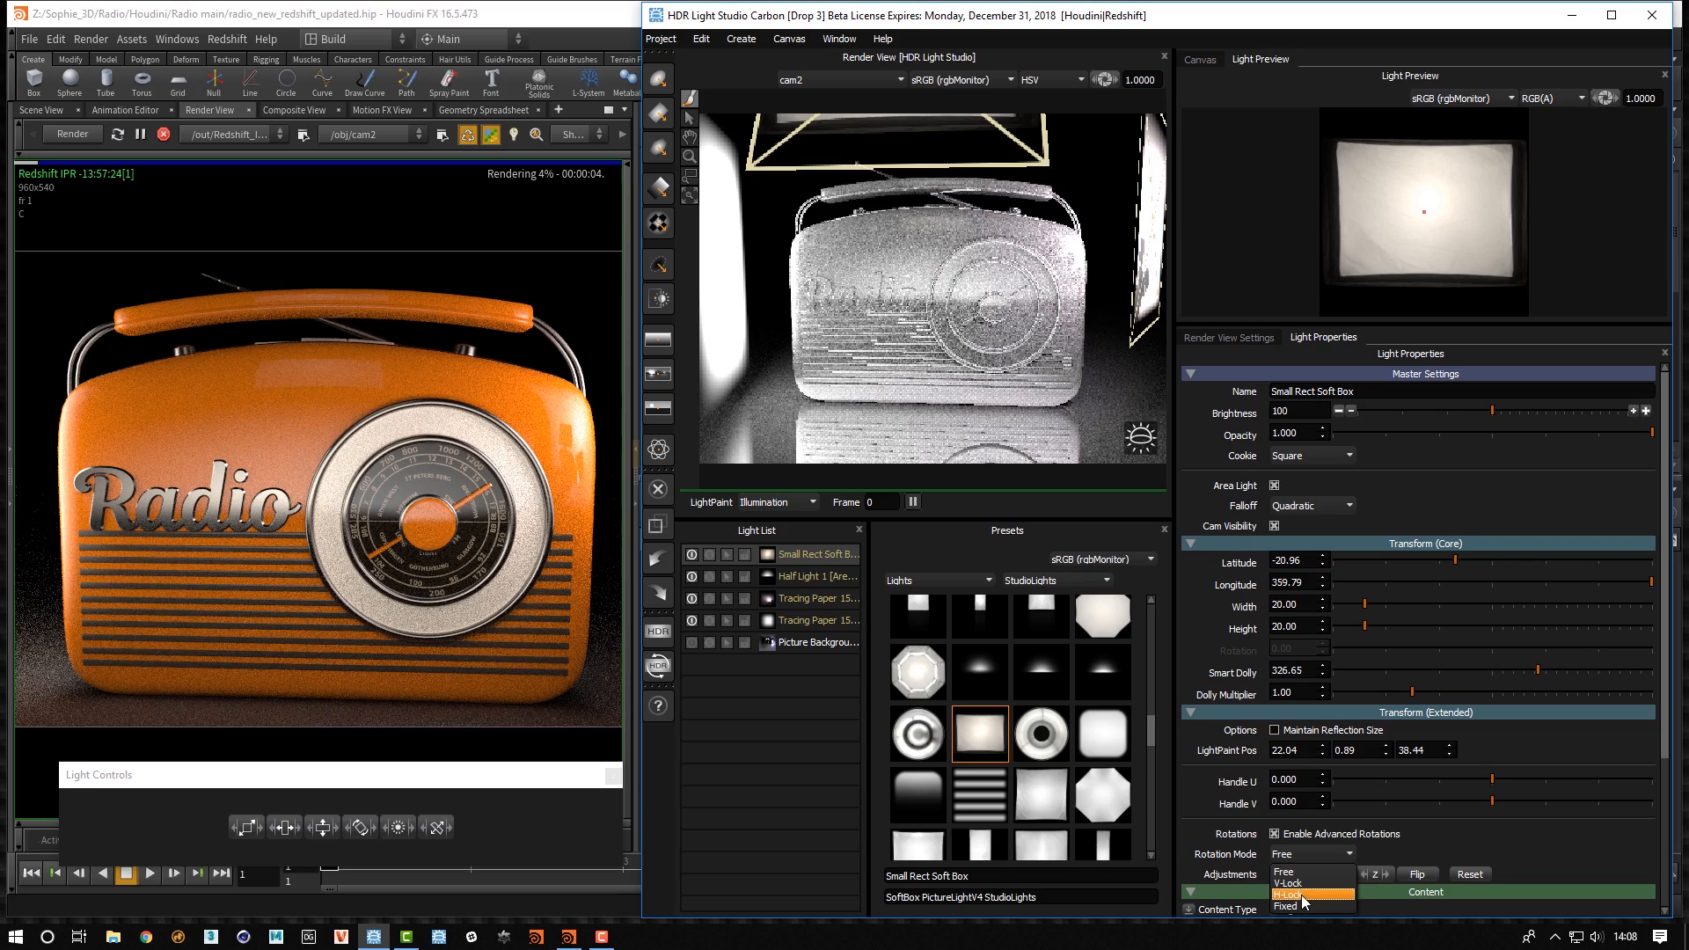
pyautogui.click(1301, 894)
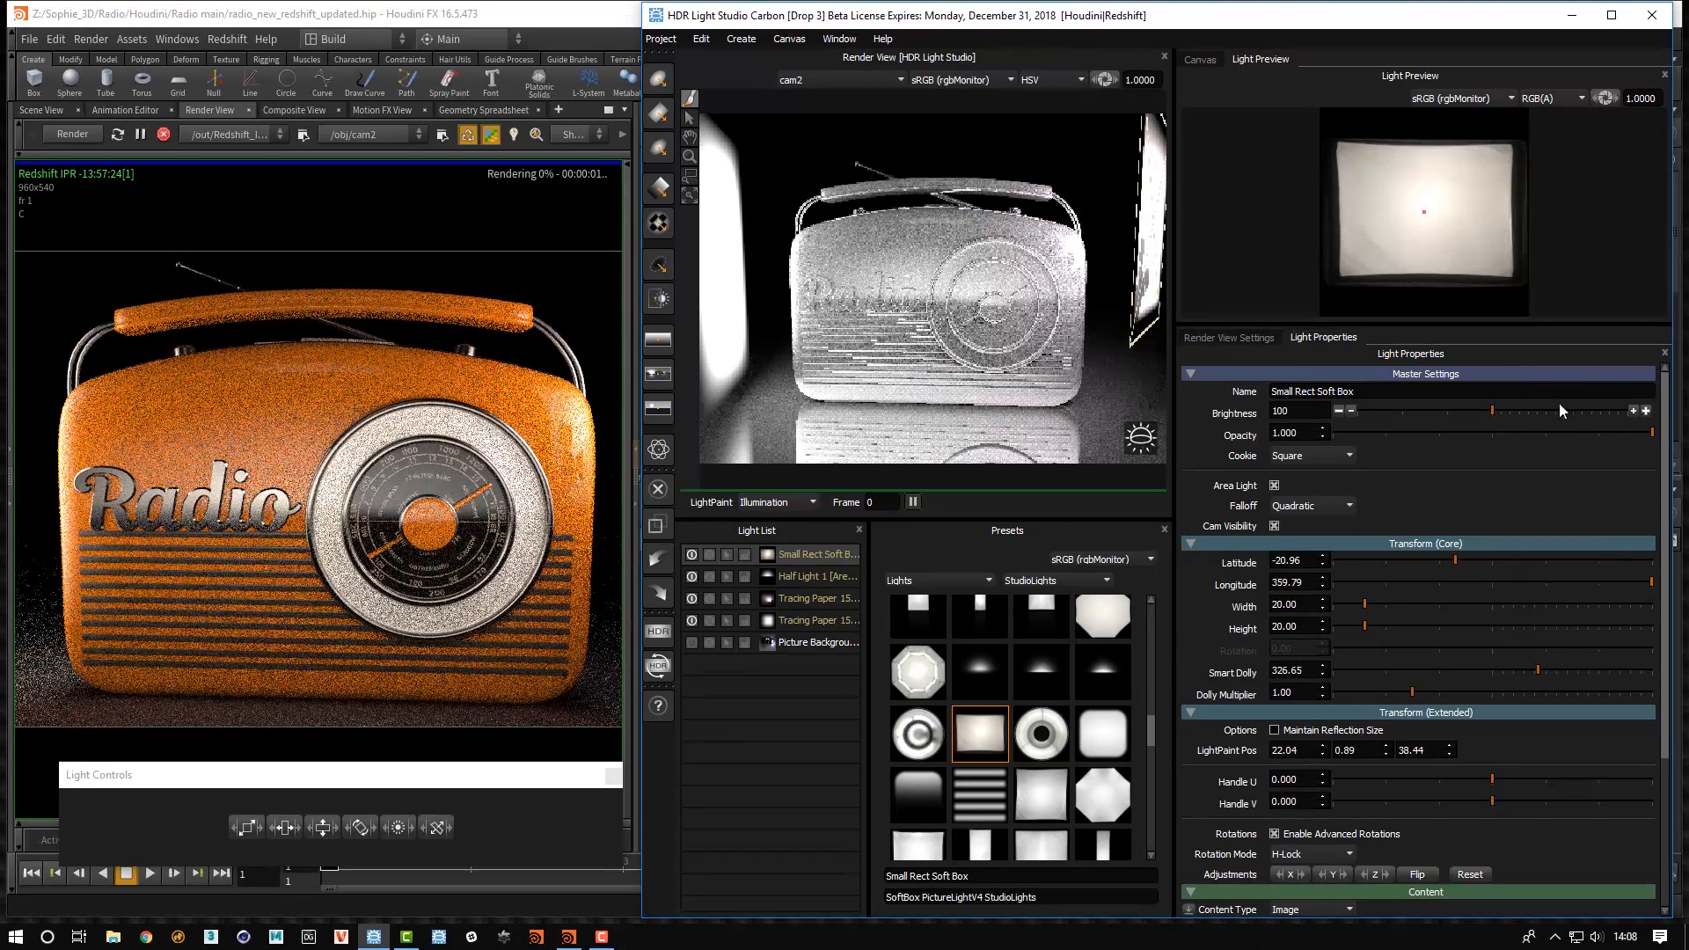
# Solo the Small Rect Soft Box and reposition it with LightPaint, from the radio's handle to the top edge of the body
pyautogui.click(937, 178)
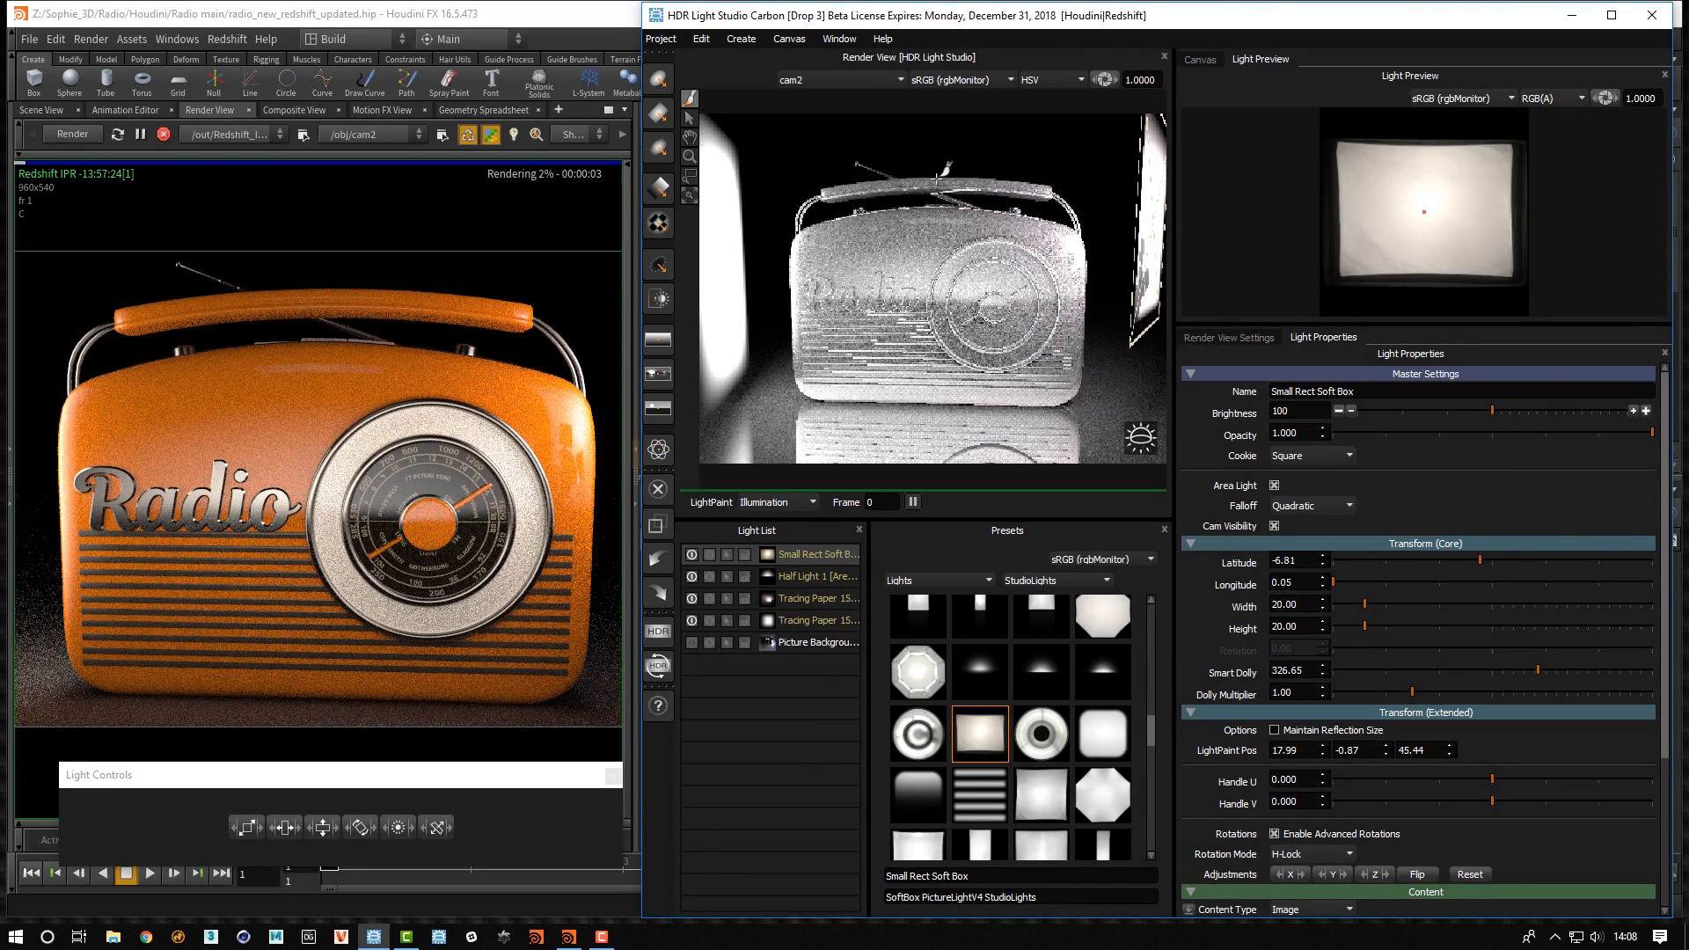
pyautogui.click(936, 178)
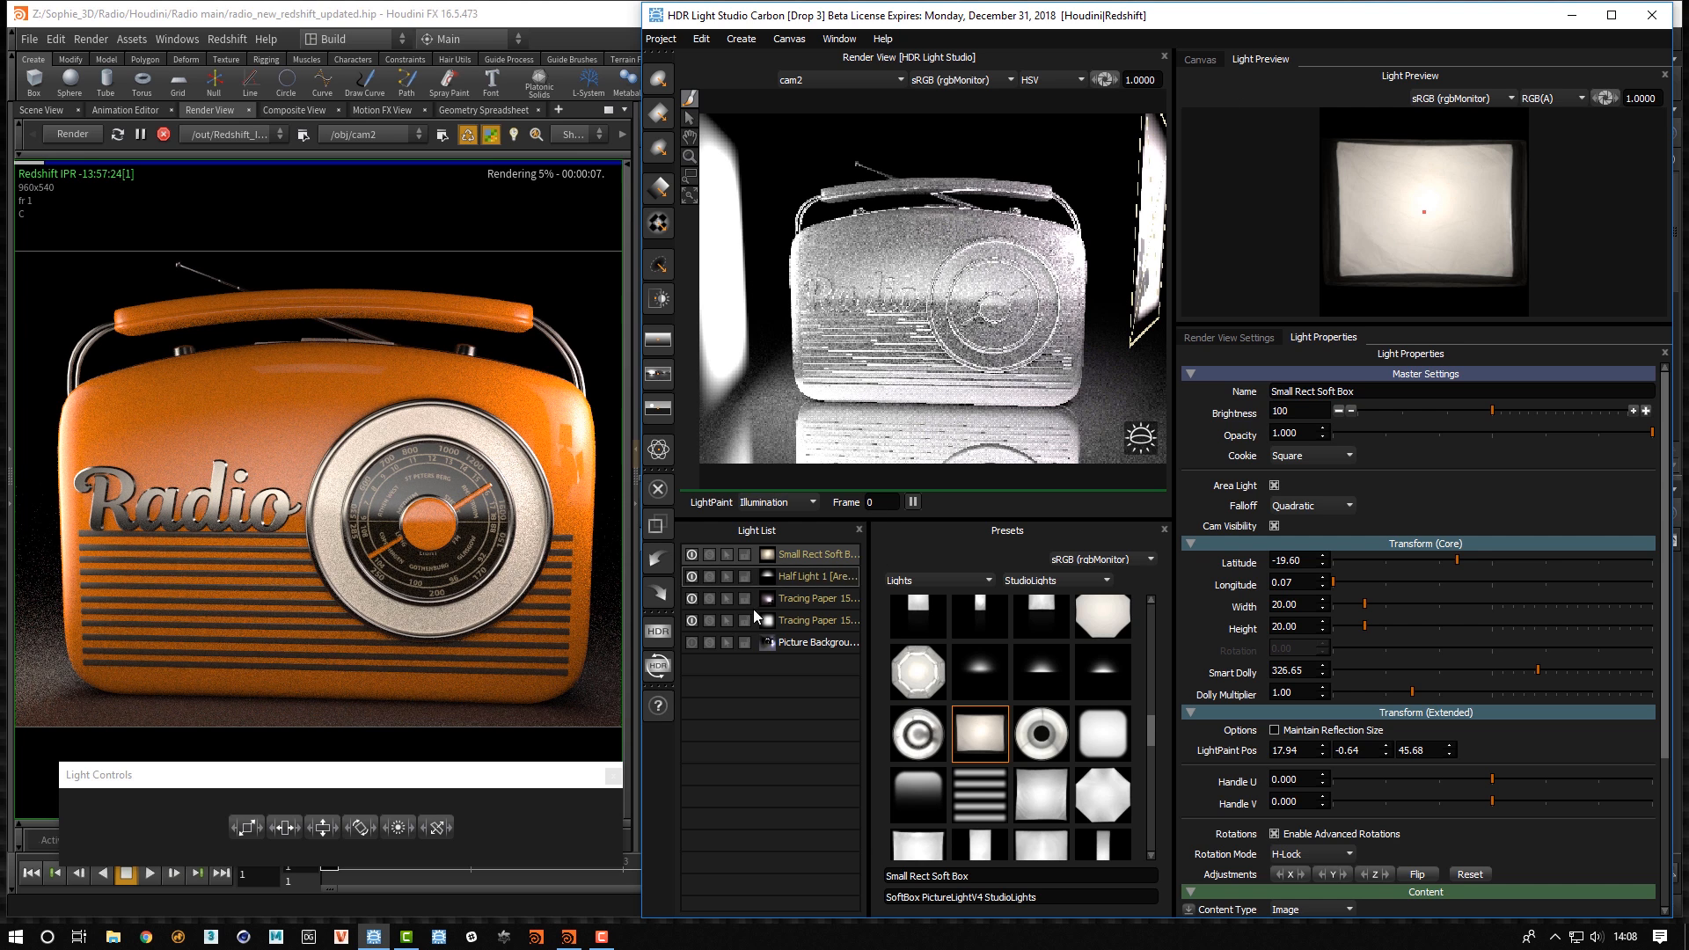
pyautogui.click(710, 555)
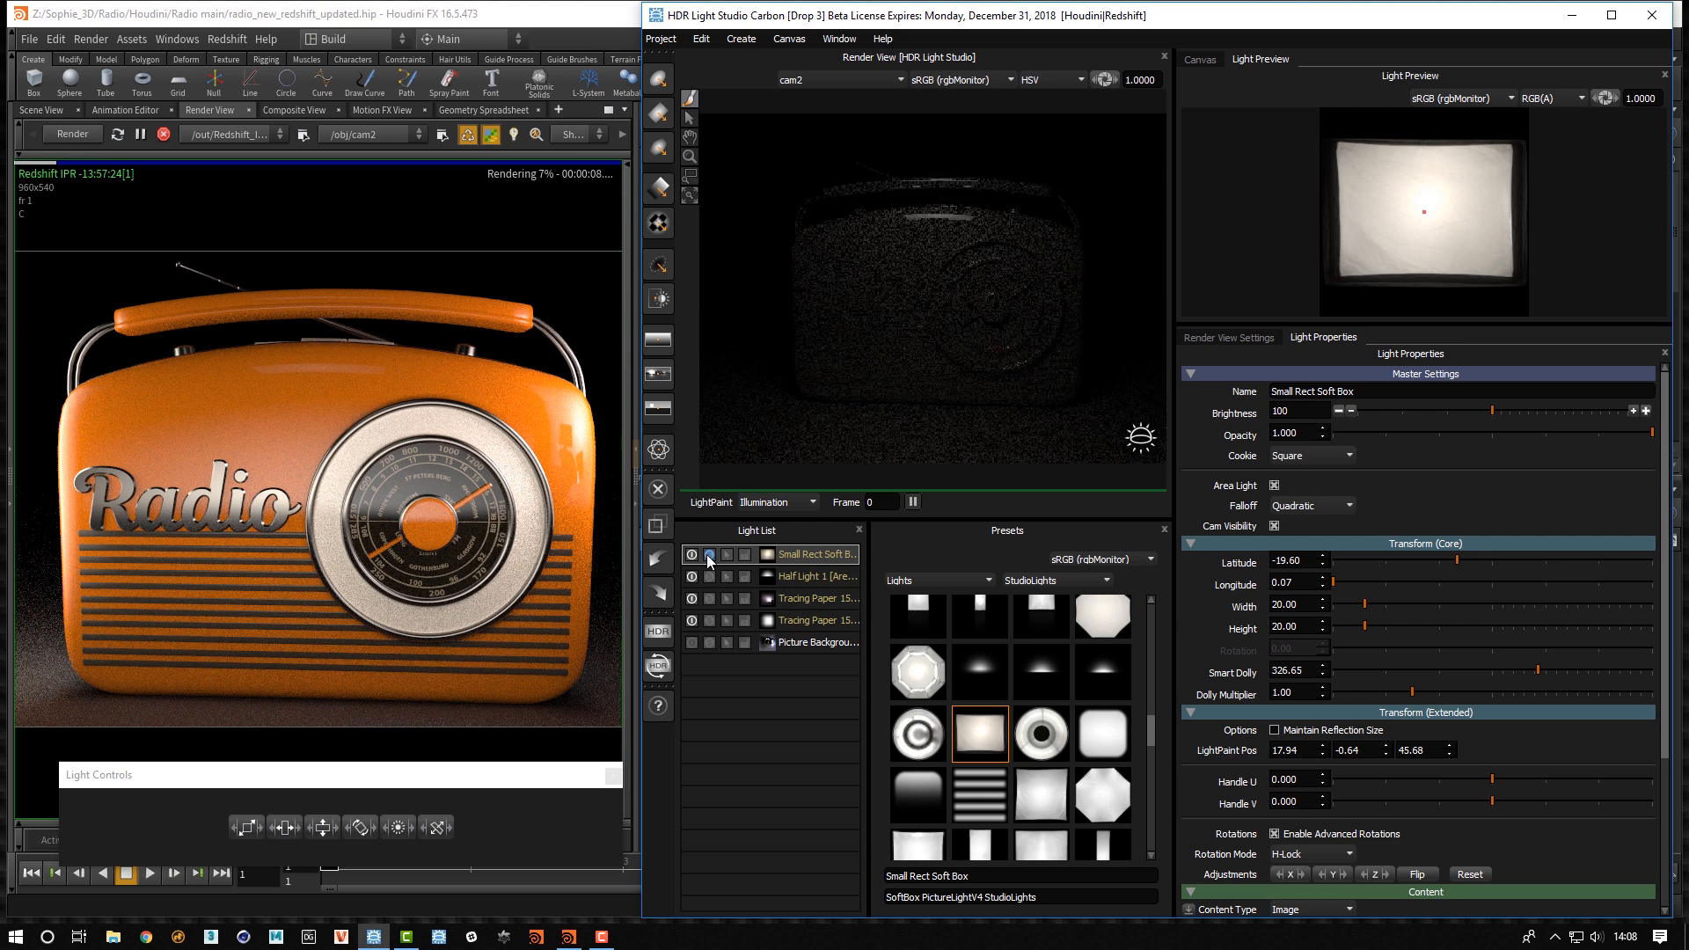
pyautogui.click(935, 209)
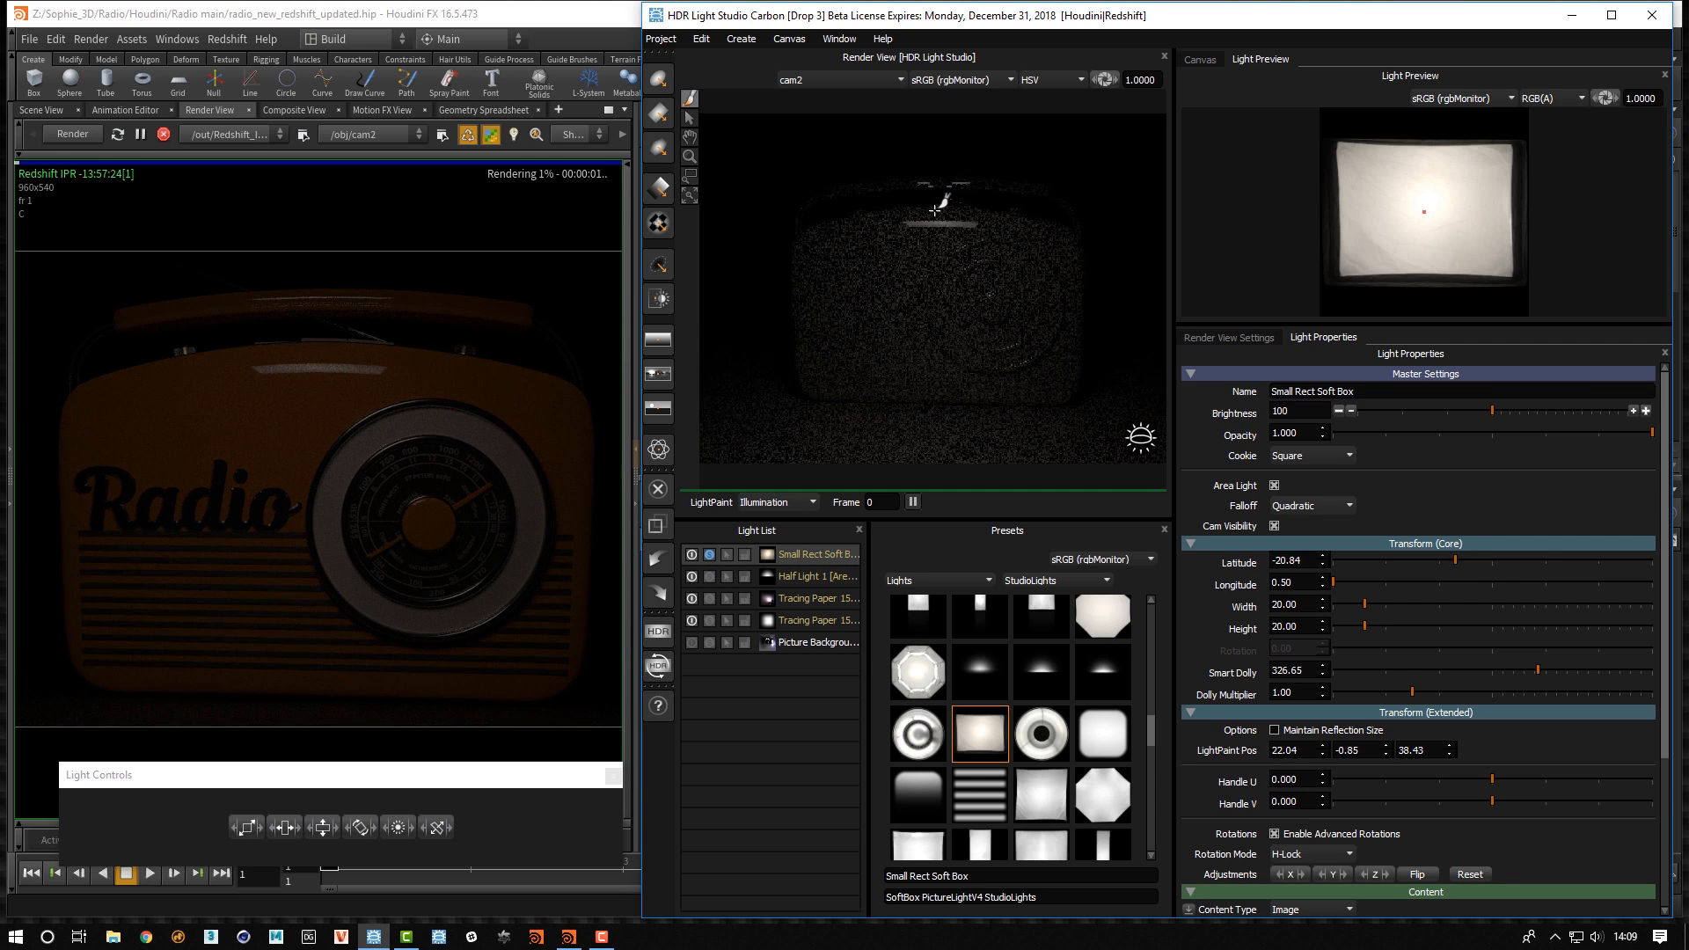
# Fine-tune the Small Rect Soft Box's LightPaint position around the radio body's top edge, just beneath the handle
pyautogui.click(934, 204)
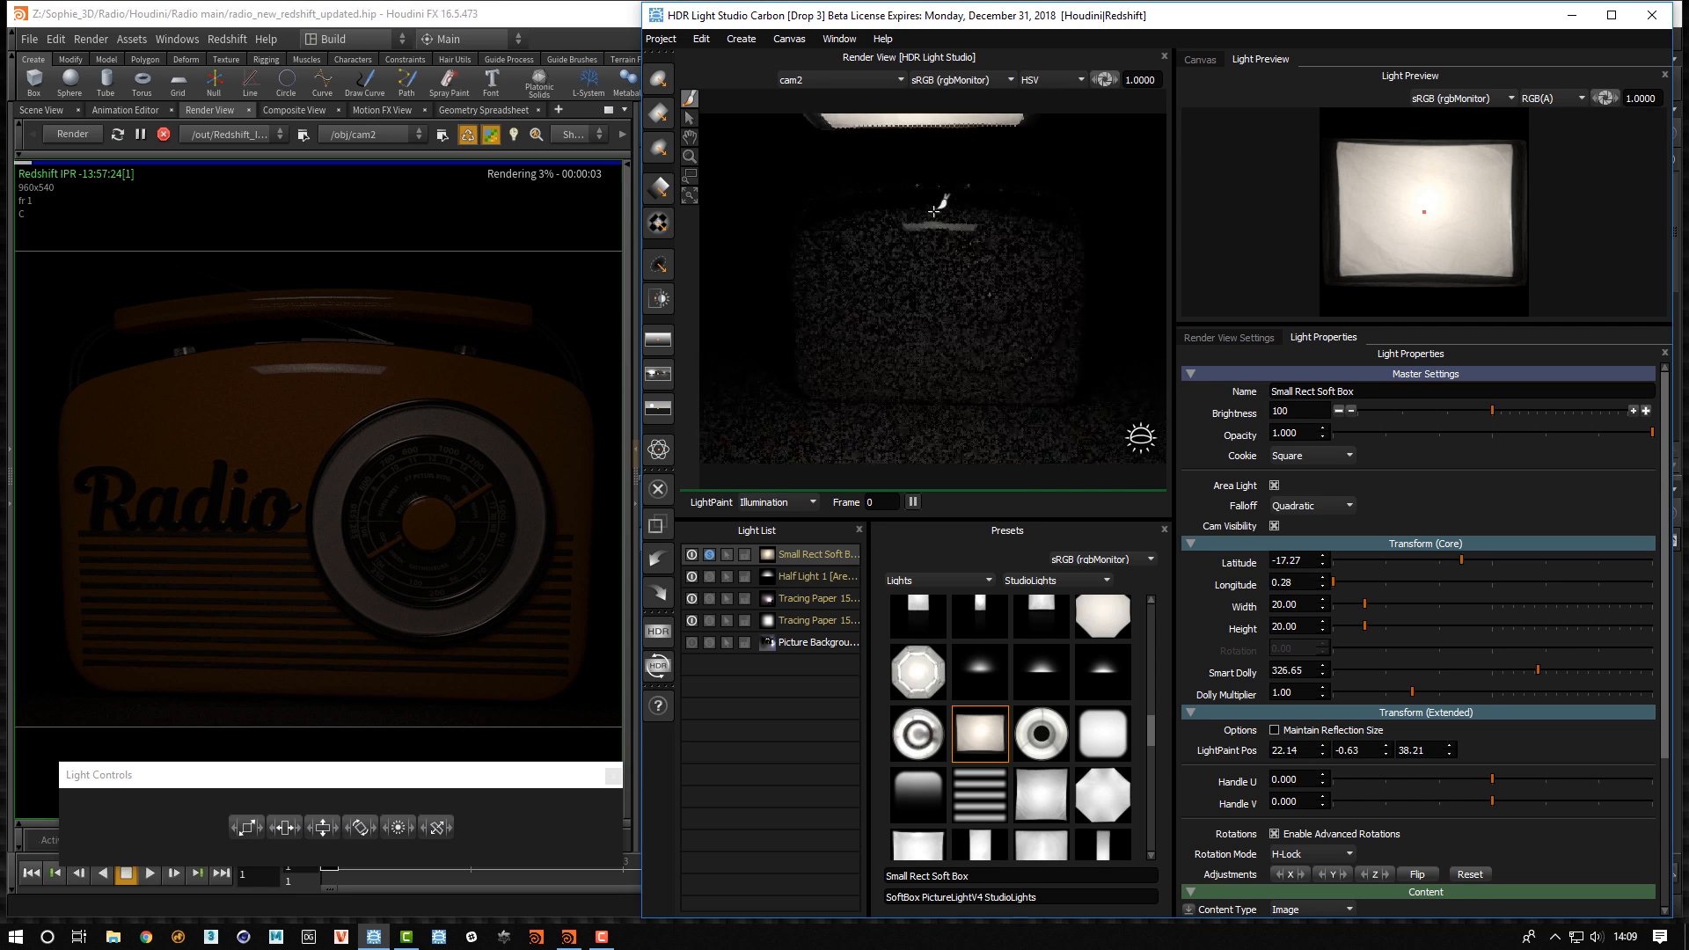
pyautogui.click(935, 208)
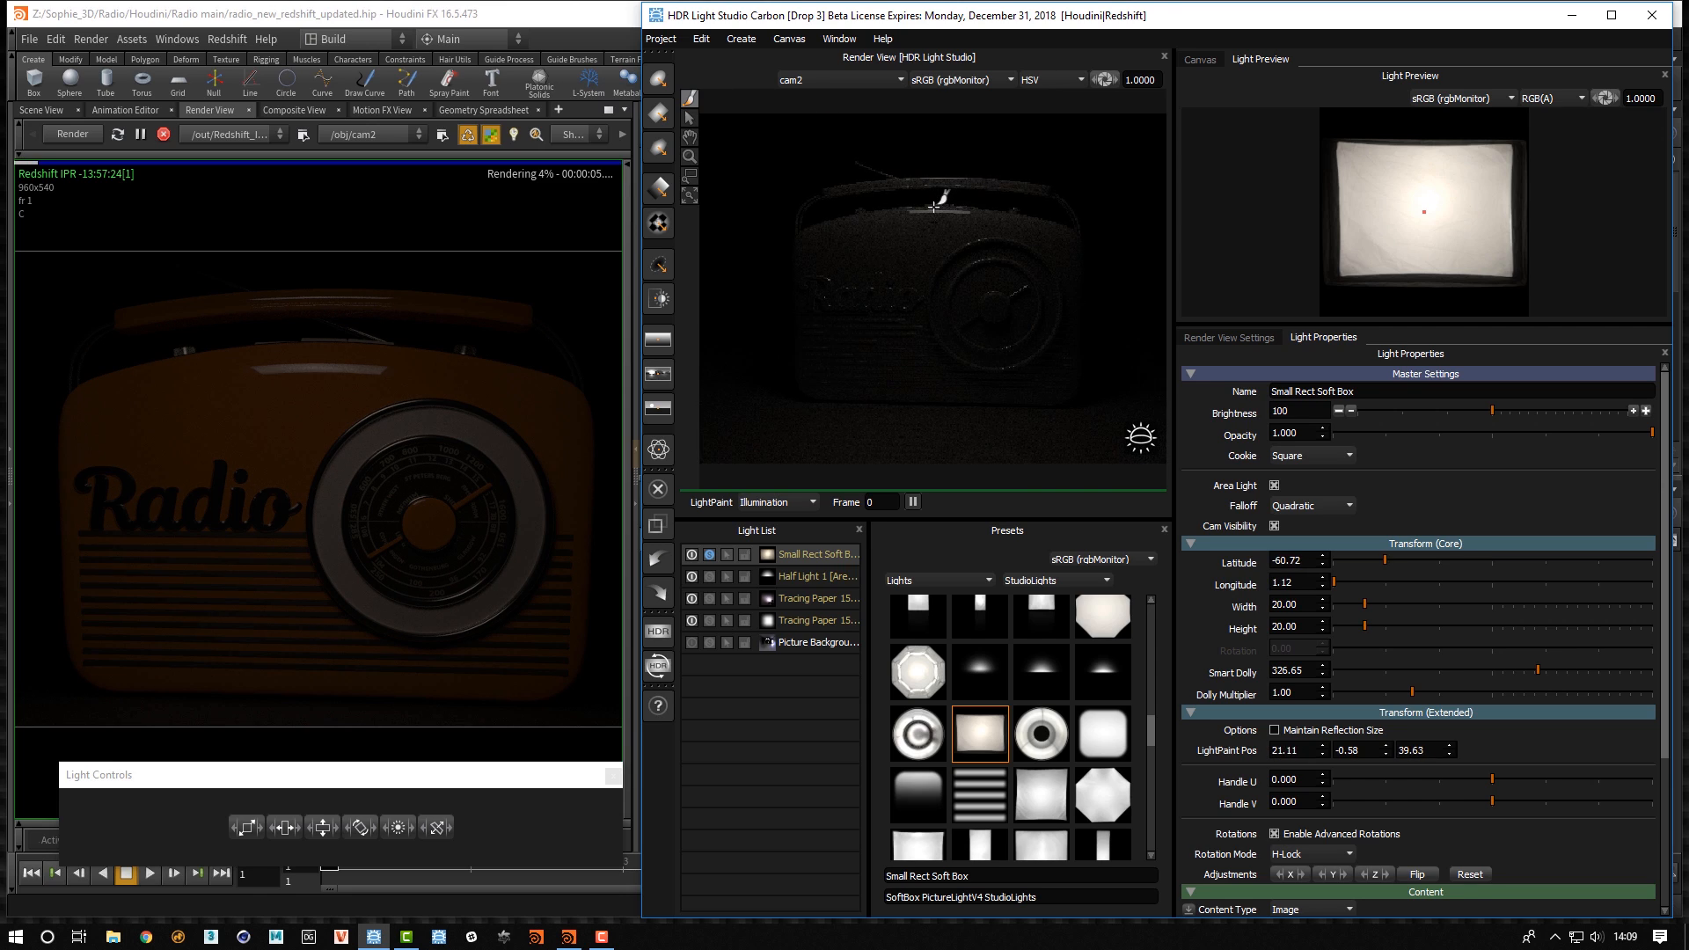
pyautogui.click(928, 268)
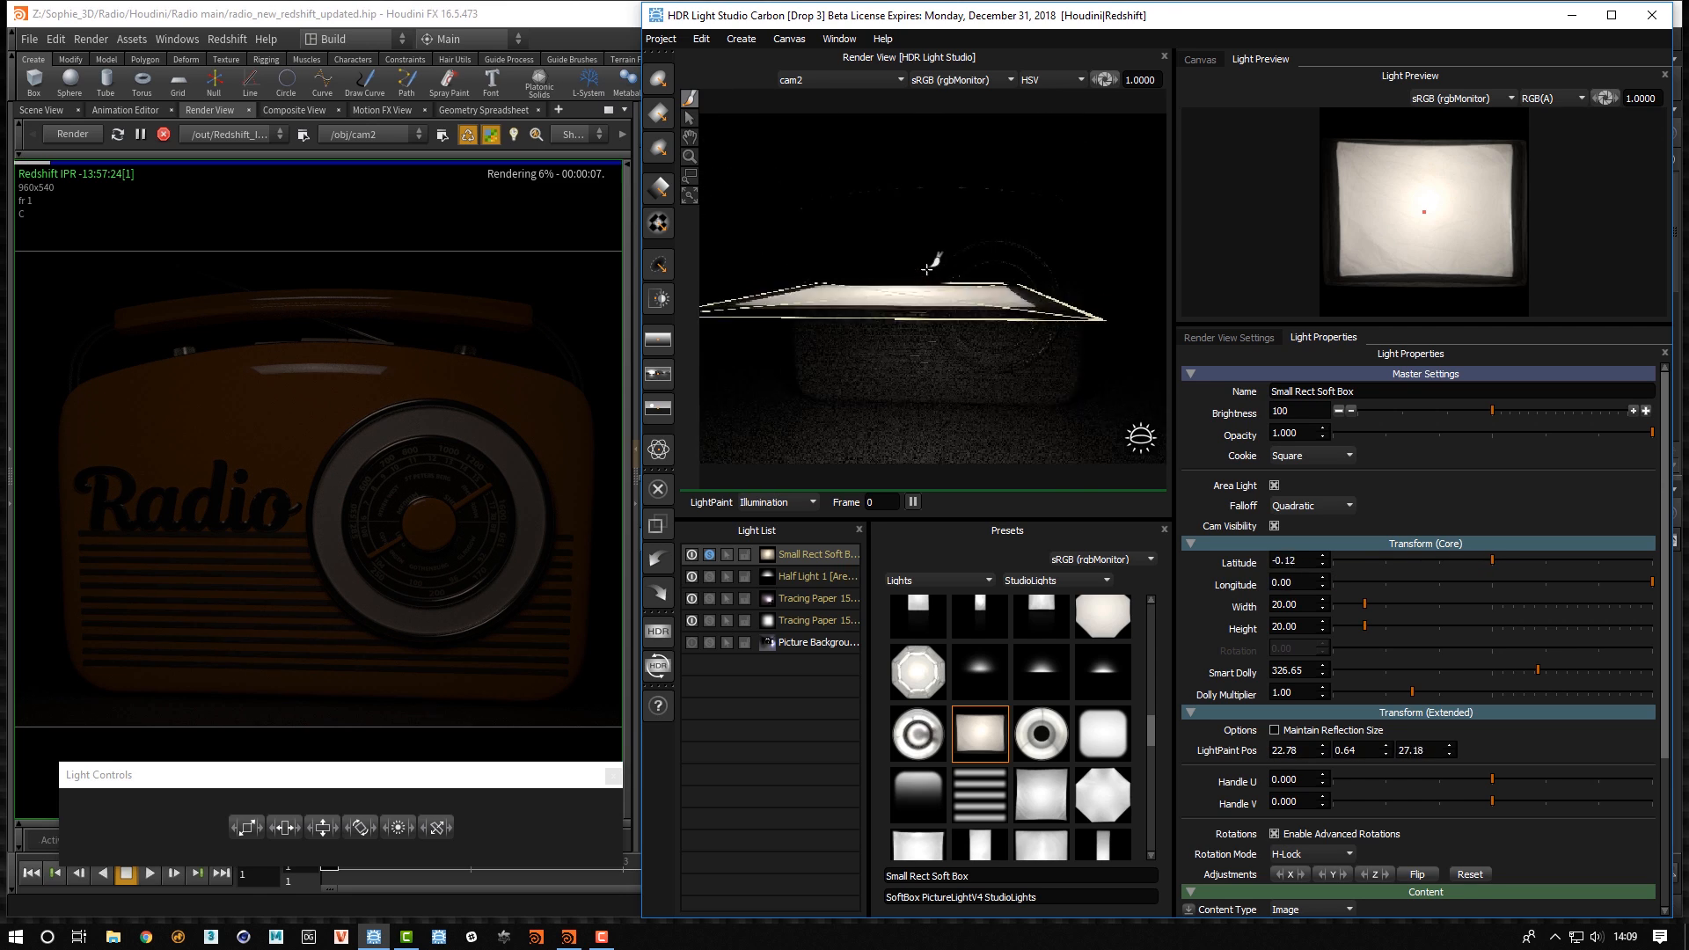
pyautogui.click(932, 207)
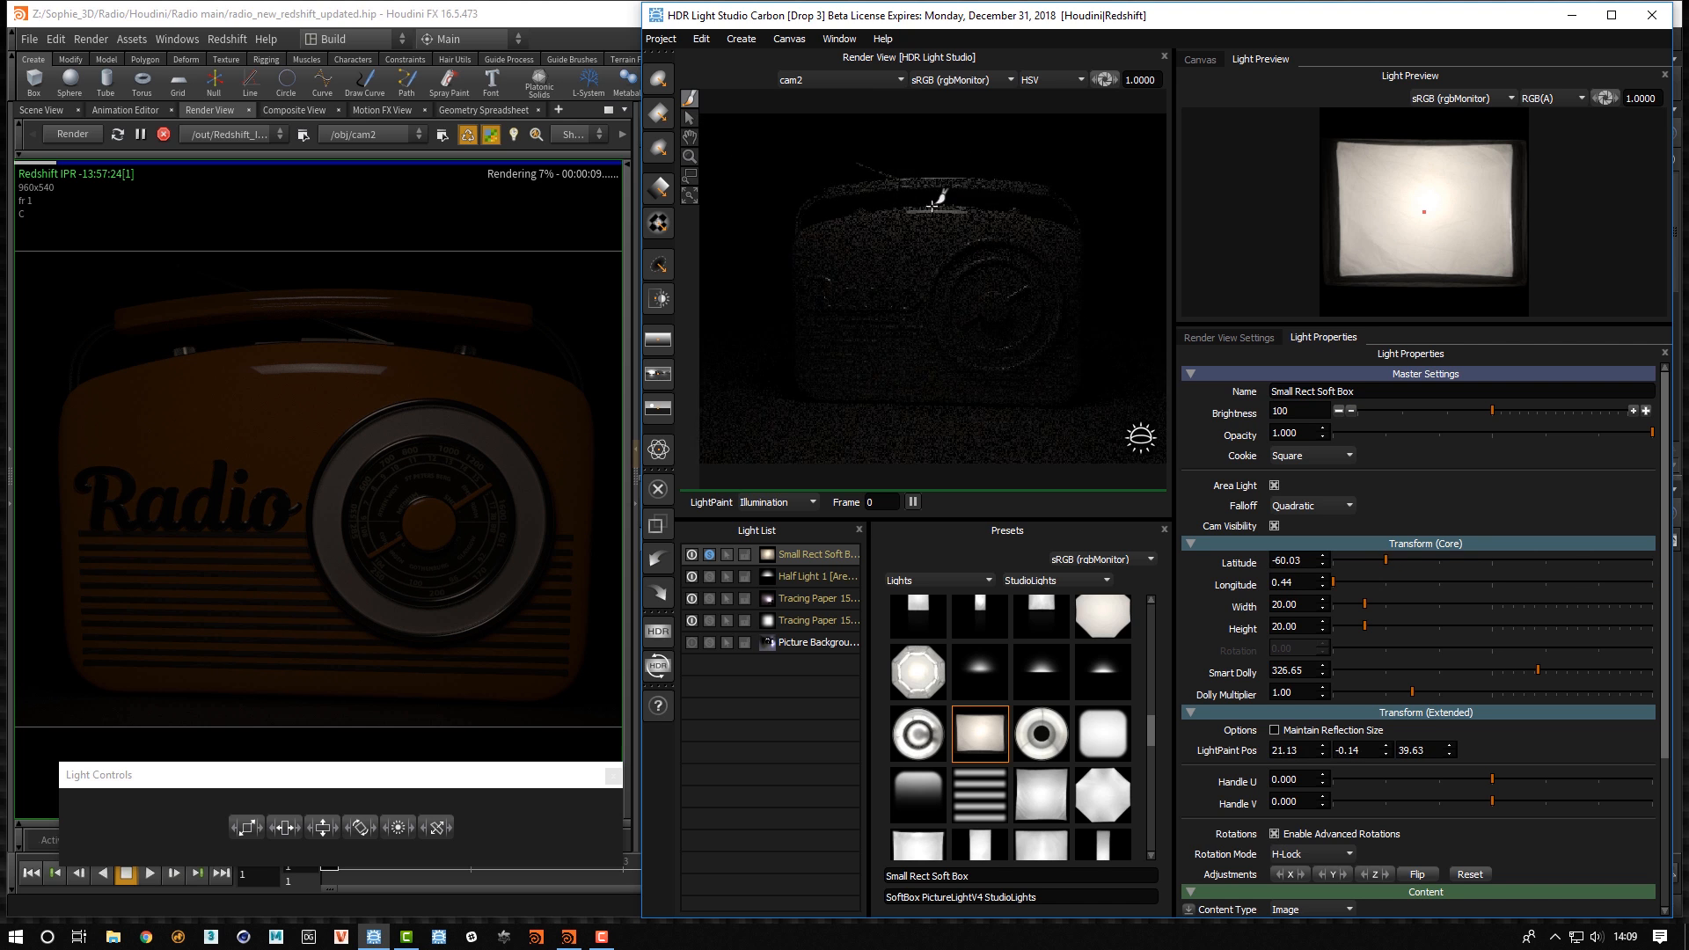
pyautogui.click(934, 204)
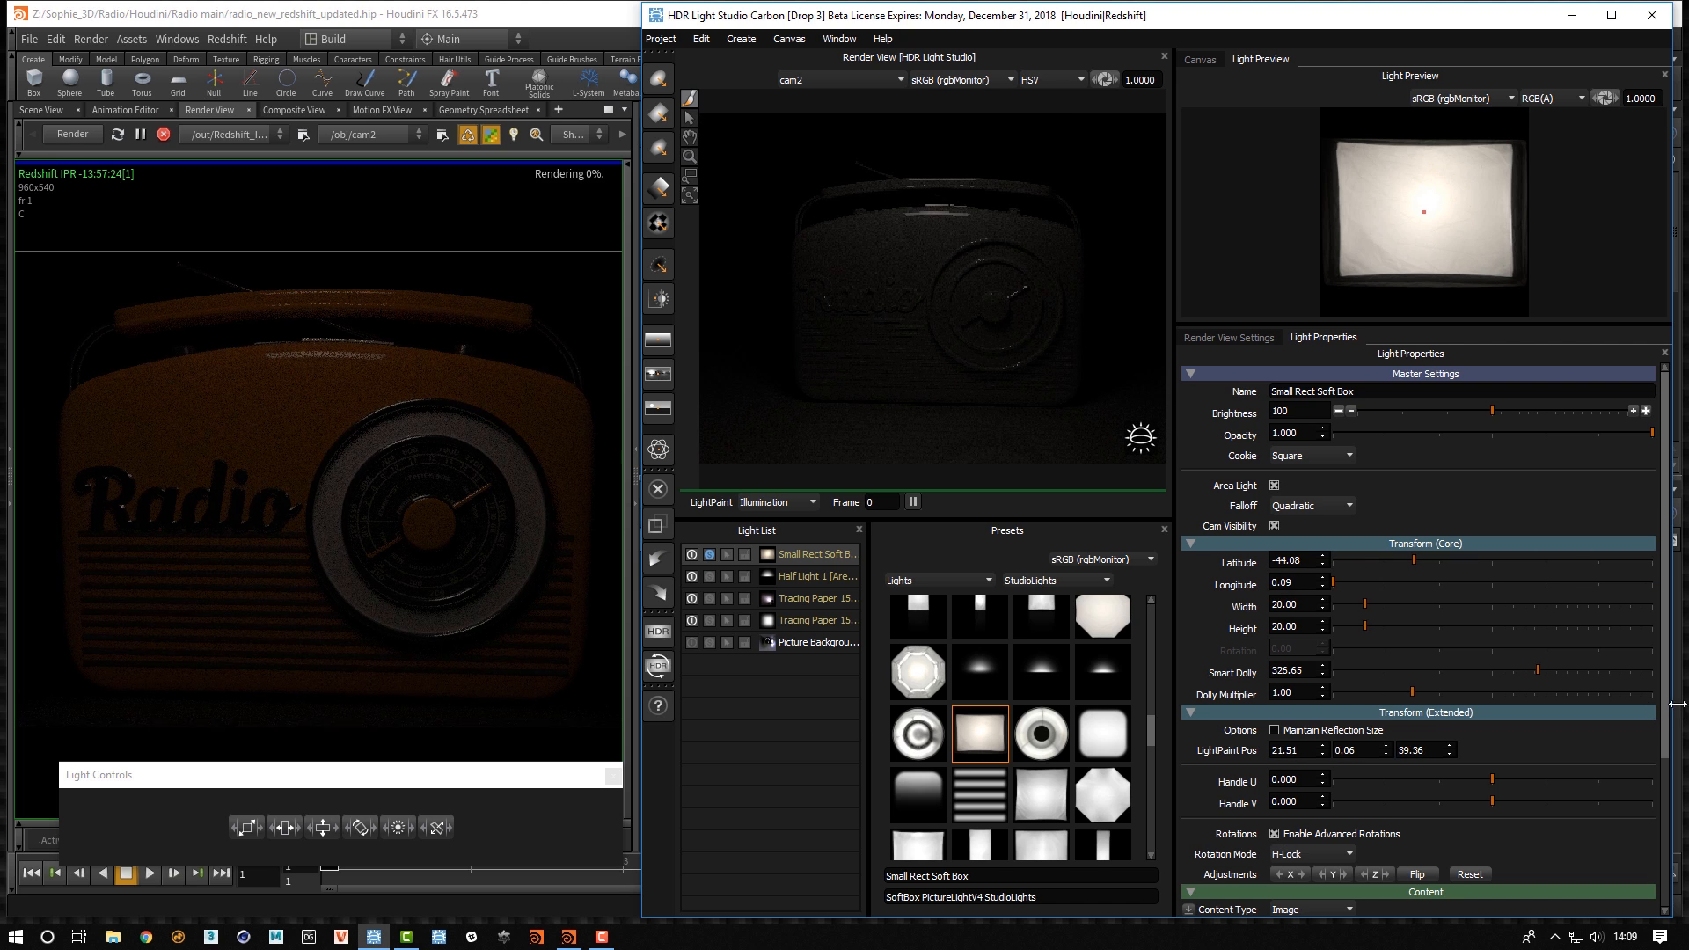
# Set the Small Rect Soft Box's color mode to Flat and widen the light to 78.50
pyautogui.scroll(-3, 1512, 871)
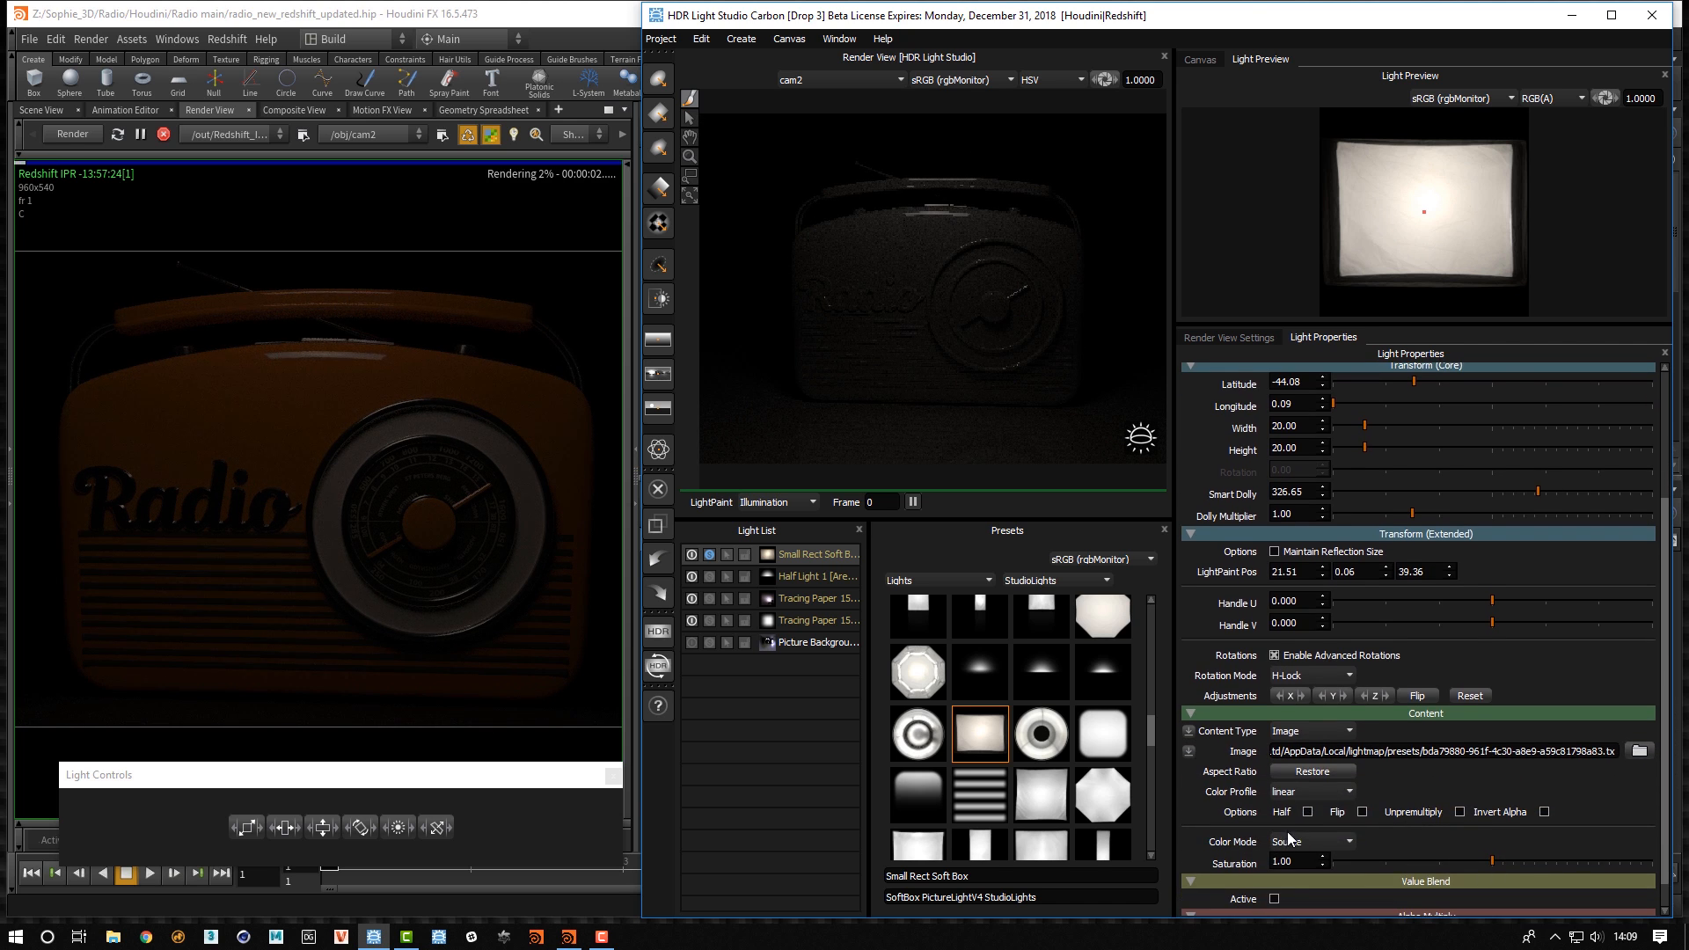
pyautogui.click(1292, 841)
pyautogui.click(1302, 860)
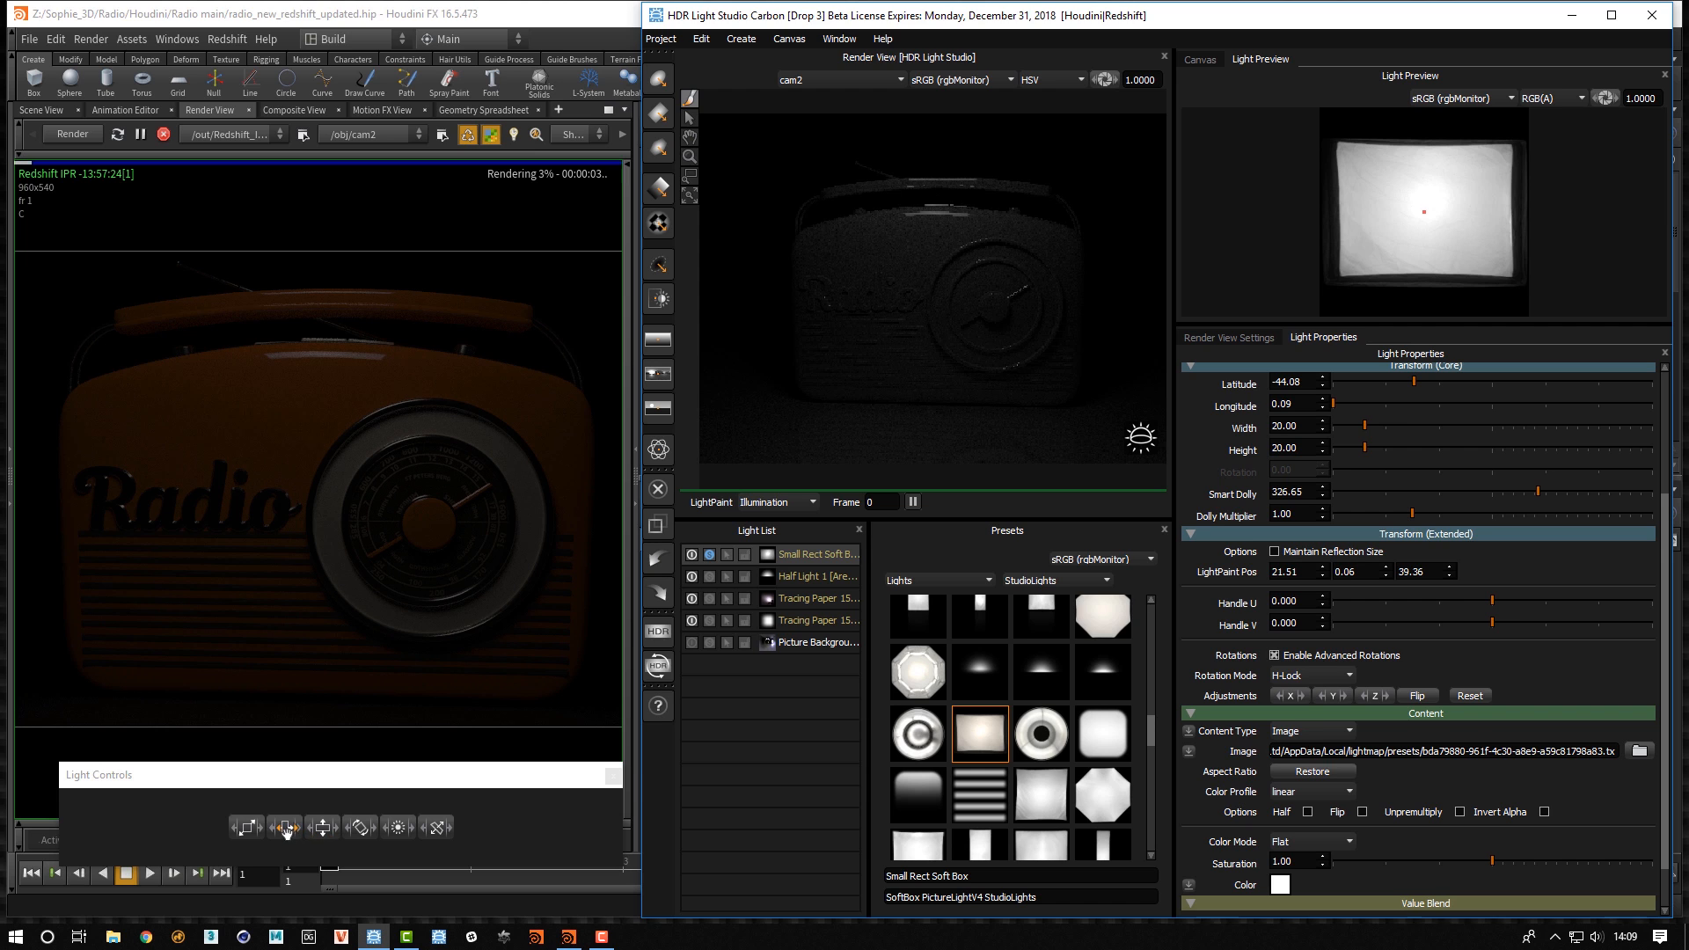
pyautogui.moveTo(286, 830); pyautogui.dragTo(445, 836)
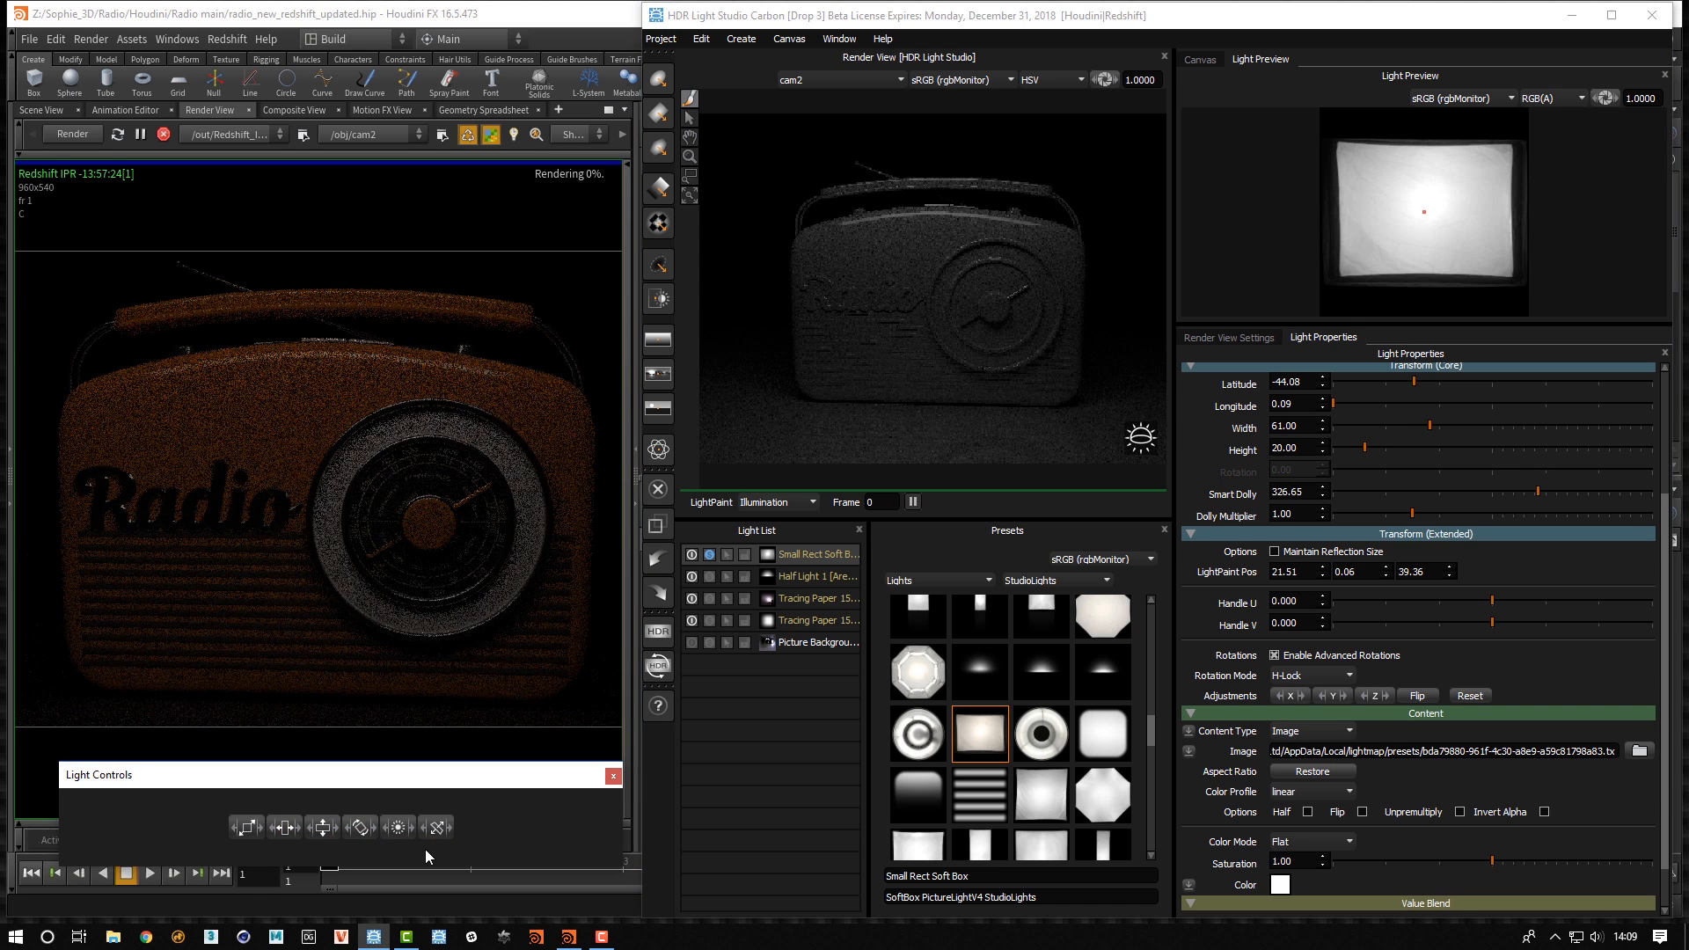
# Reposition the soft box with LightPaint on the radio's top edge and lower the Light Preview exposure to 0.7012
pyautogui.click(941, 206)
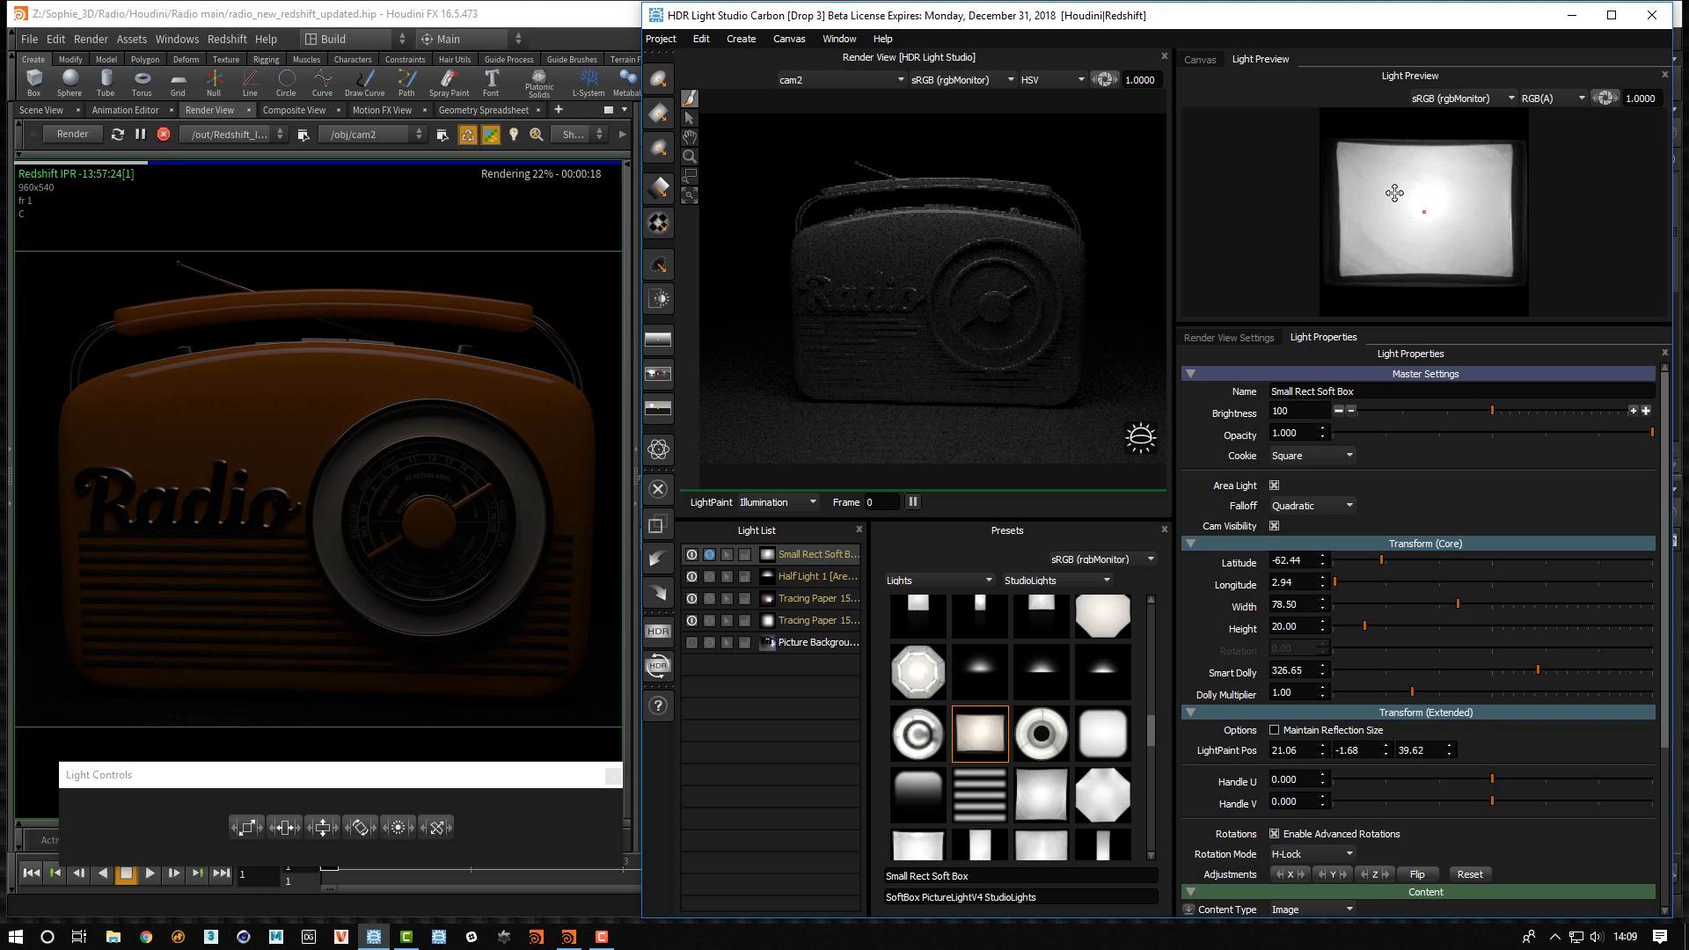
pyautogui.moveTo(1603, 94)
pyautogui.mouseDown()
pyautogui.moveTo(1580, 99)
pyautogui.moveTo(1606, 100)
pyautogui.mouseUp()
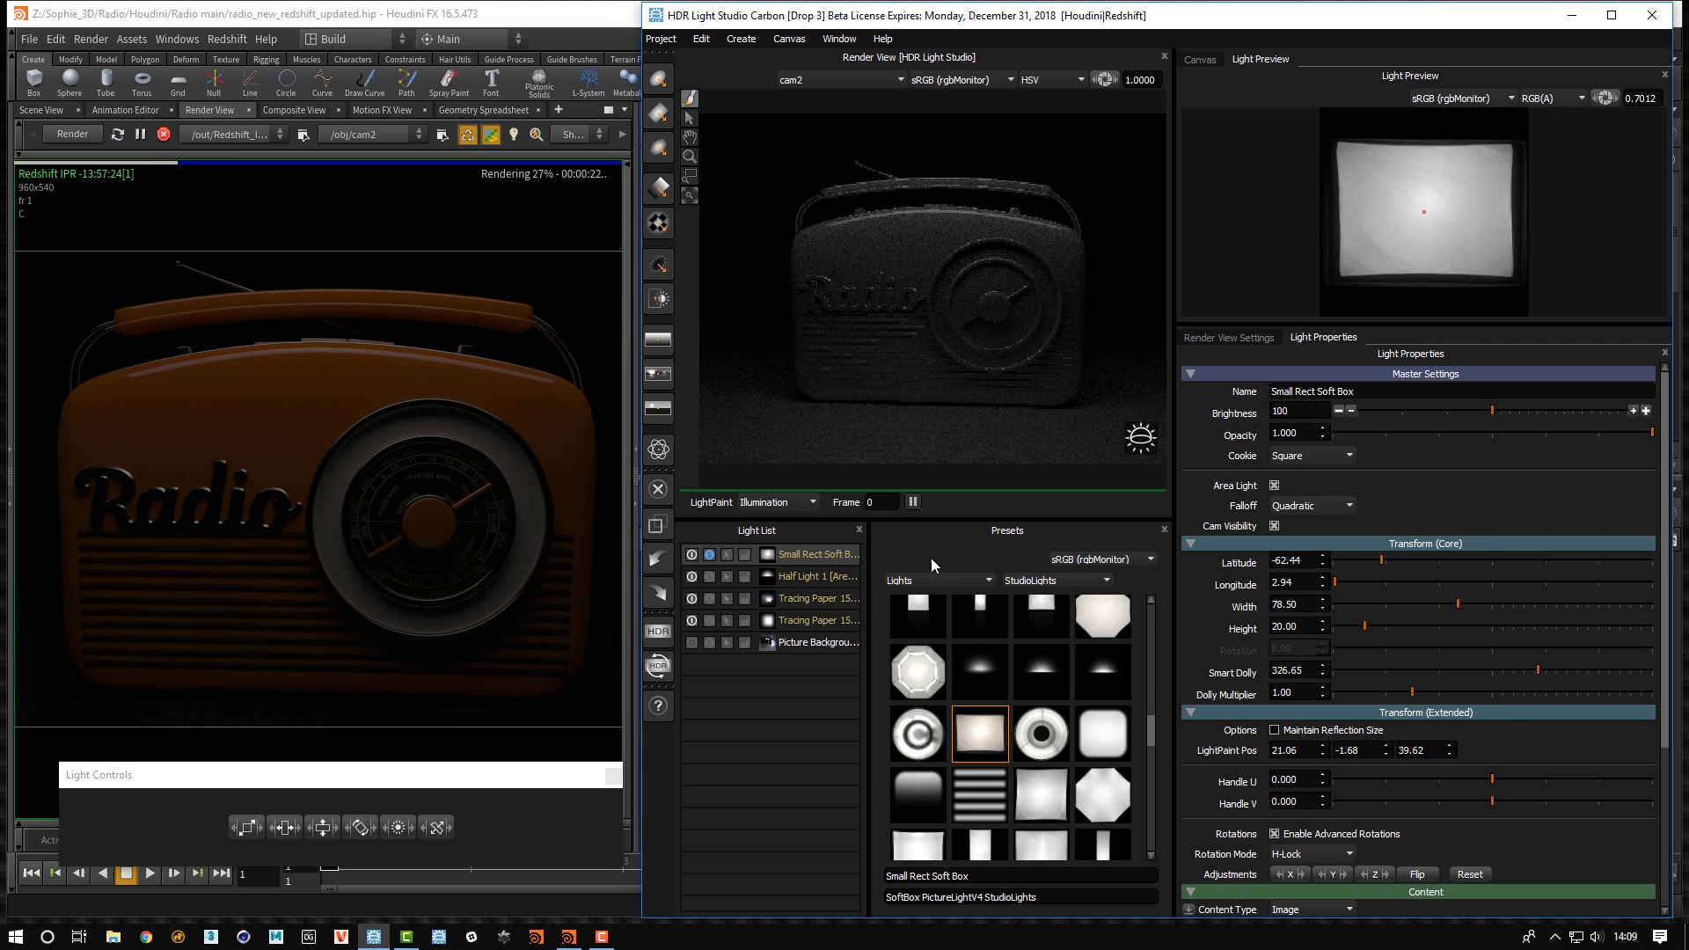
# Activate the soft box's Value Blend in Multiply mode and apply the Value - Radial - Center gradient preset to it
pyautogui.click(928, 582)
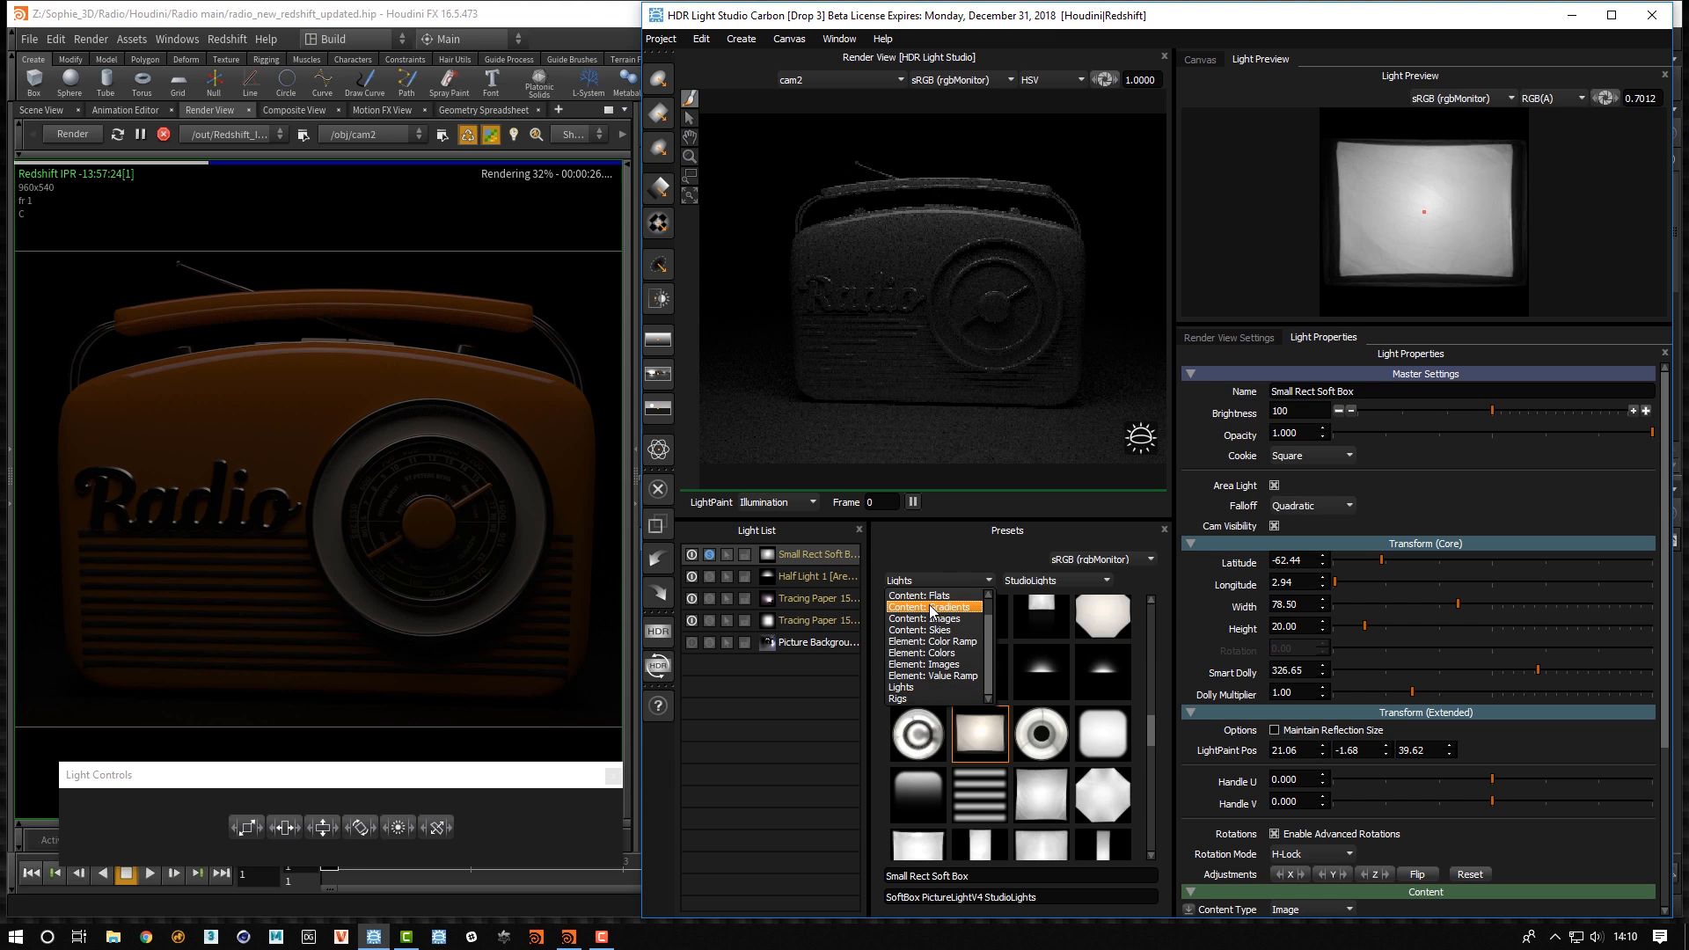
pyautogui.click(931, 608)
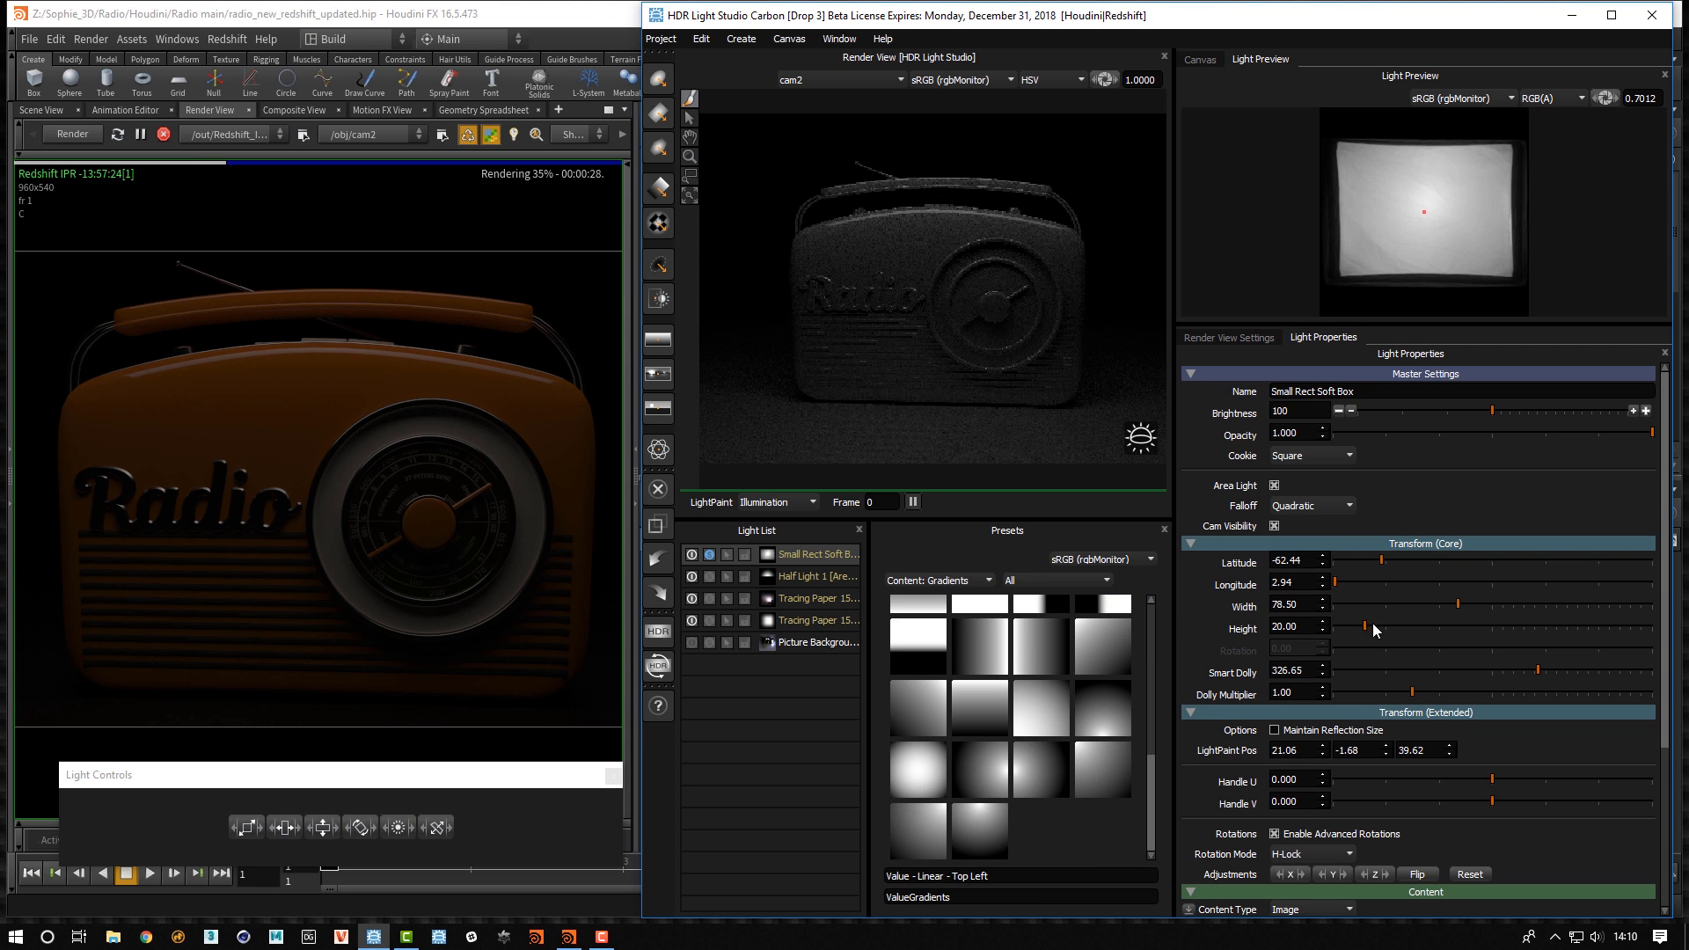
pyautogui.moveTo(1660, 582); pyautogui.dragTo(1674, 789)
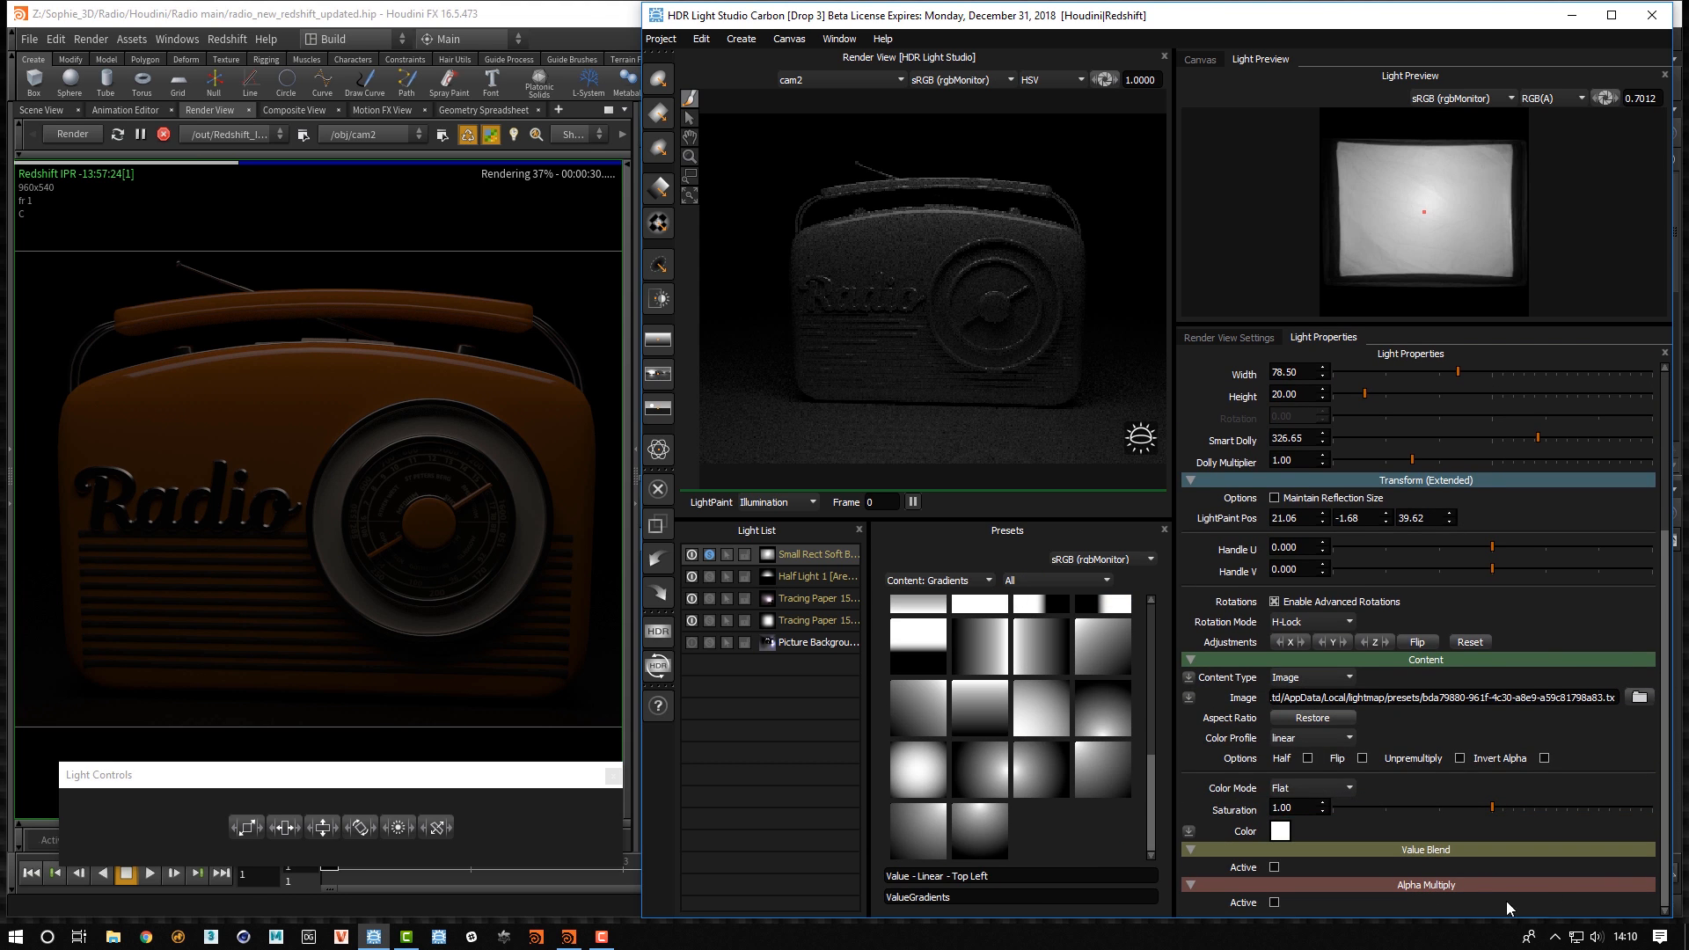
pyautogui.click(1273, 868)
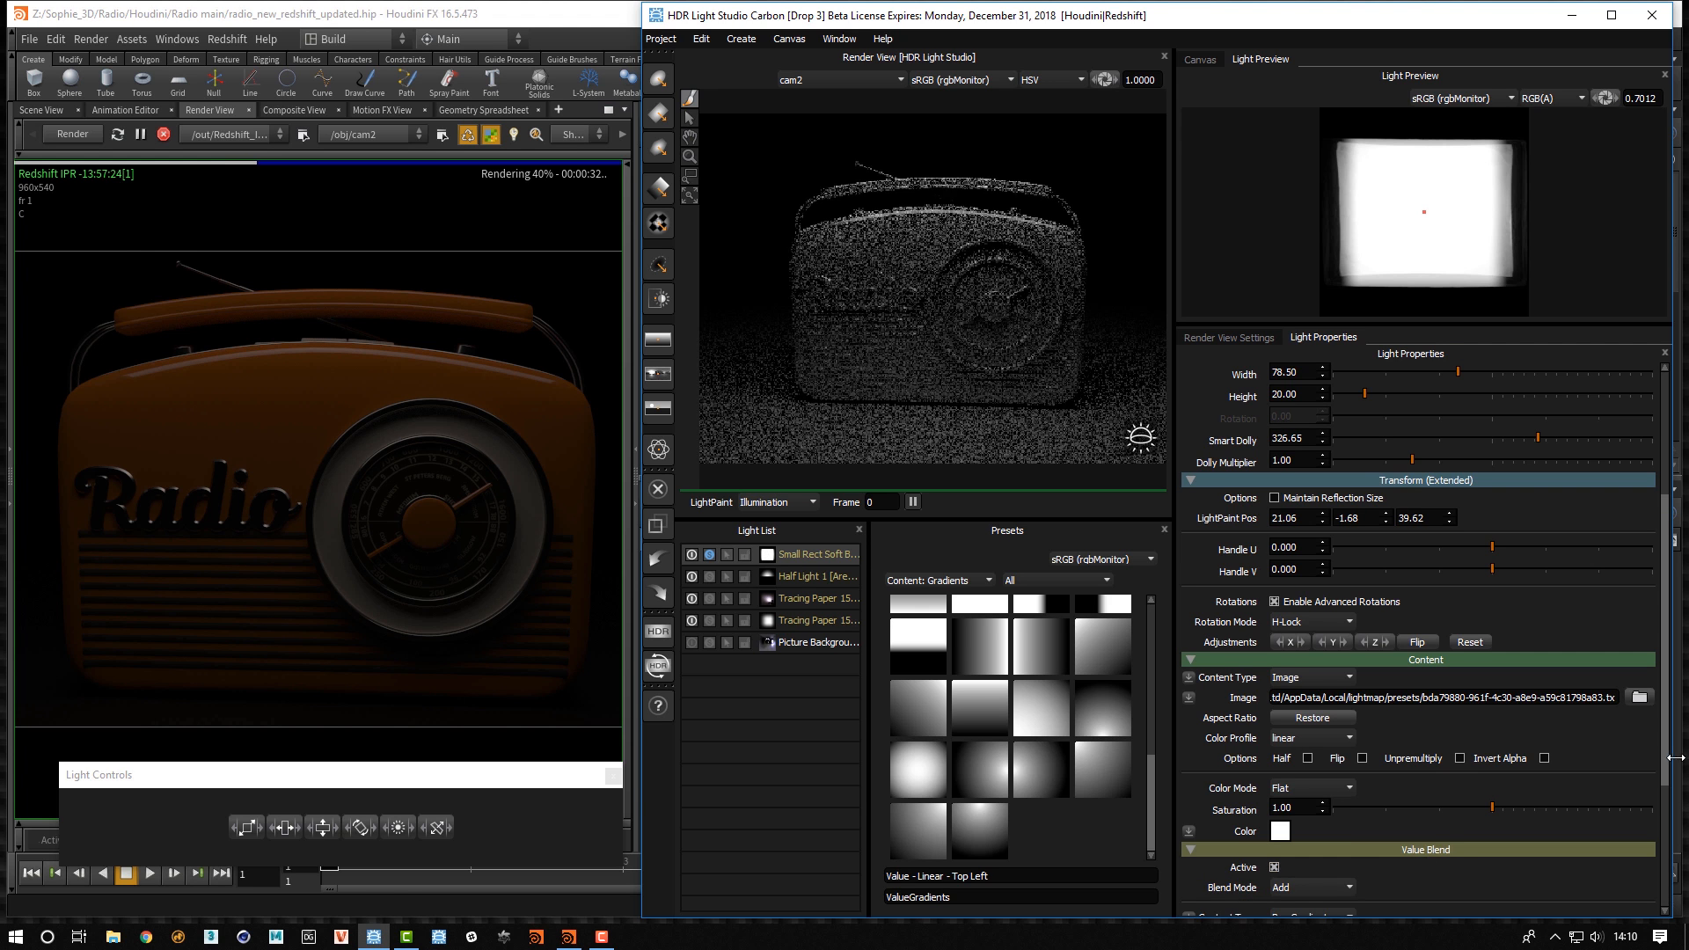
pyautogui.scroll(-3, 1341, 724)
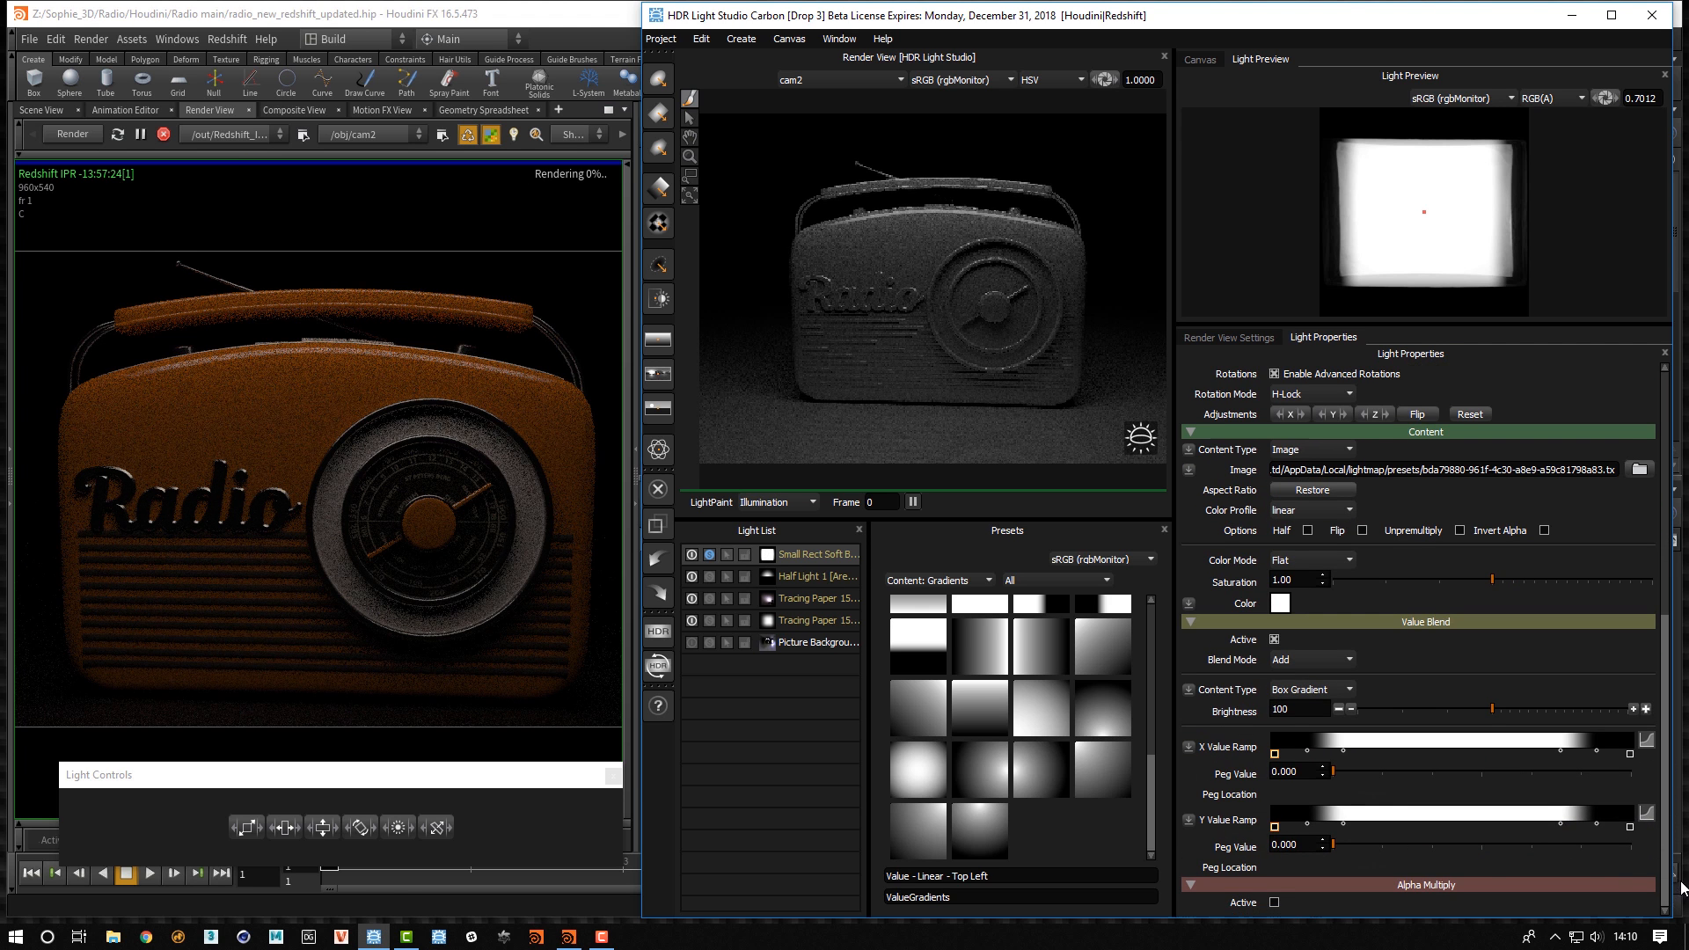
pyautogui.click(1318, 662)
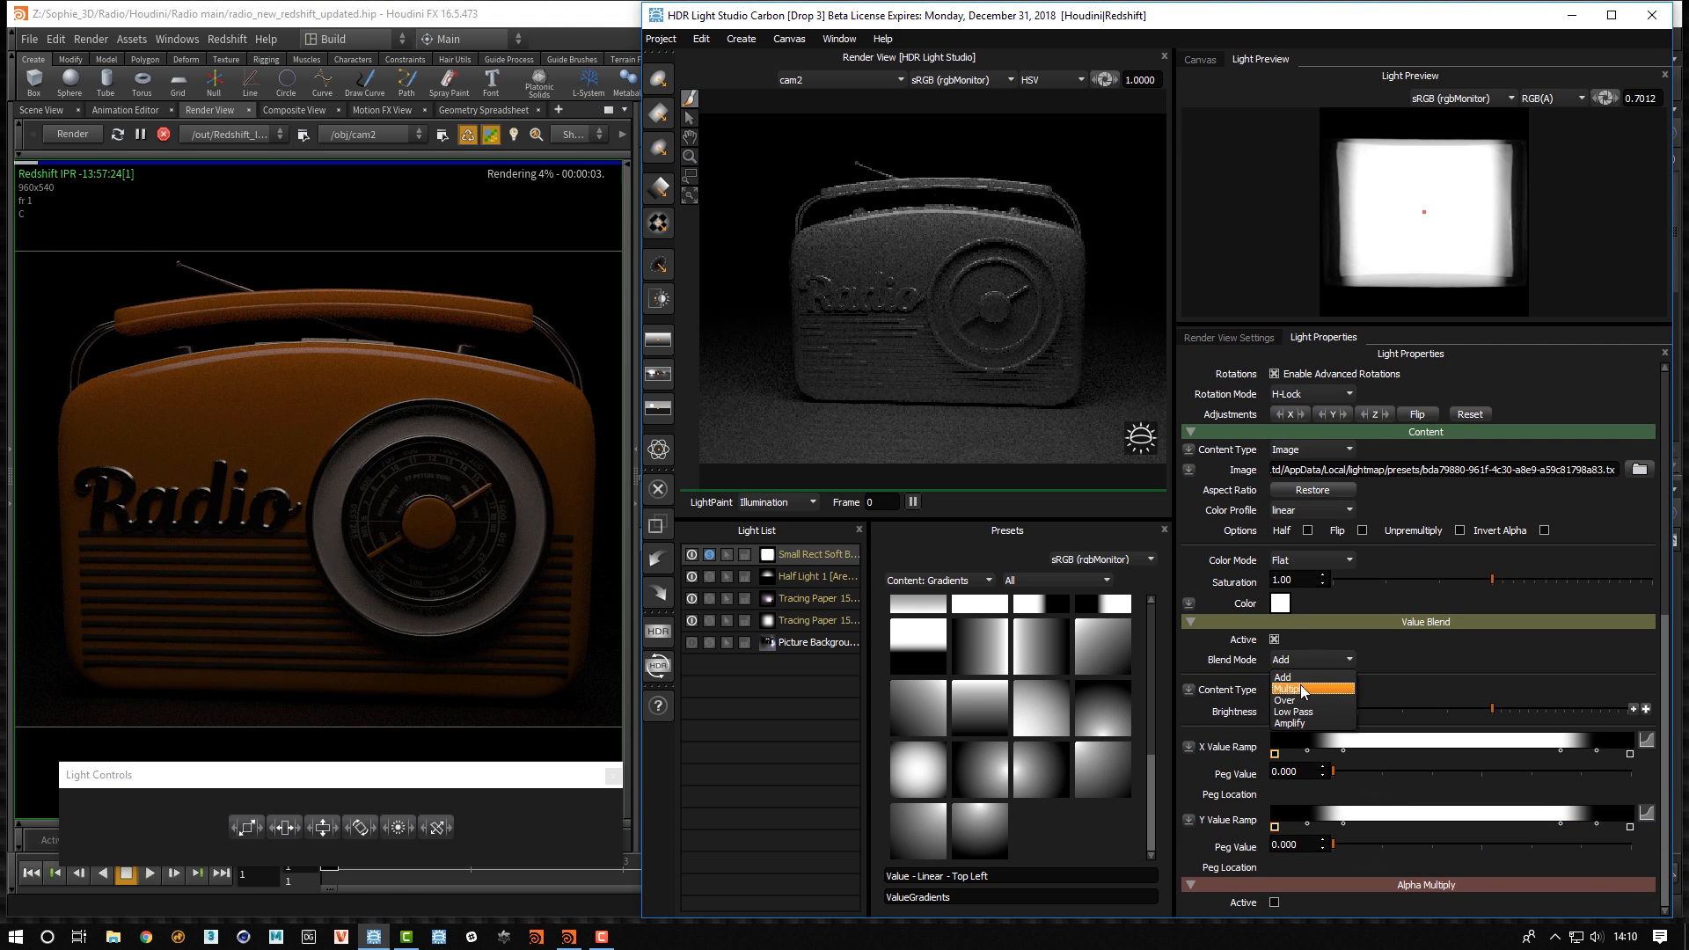
pyautogui.click(1302, 687)
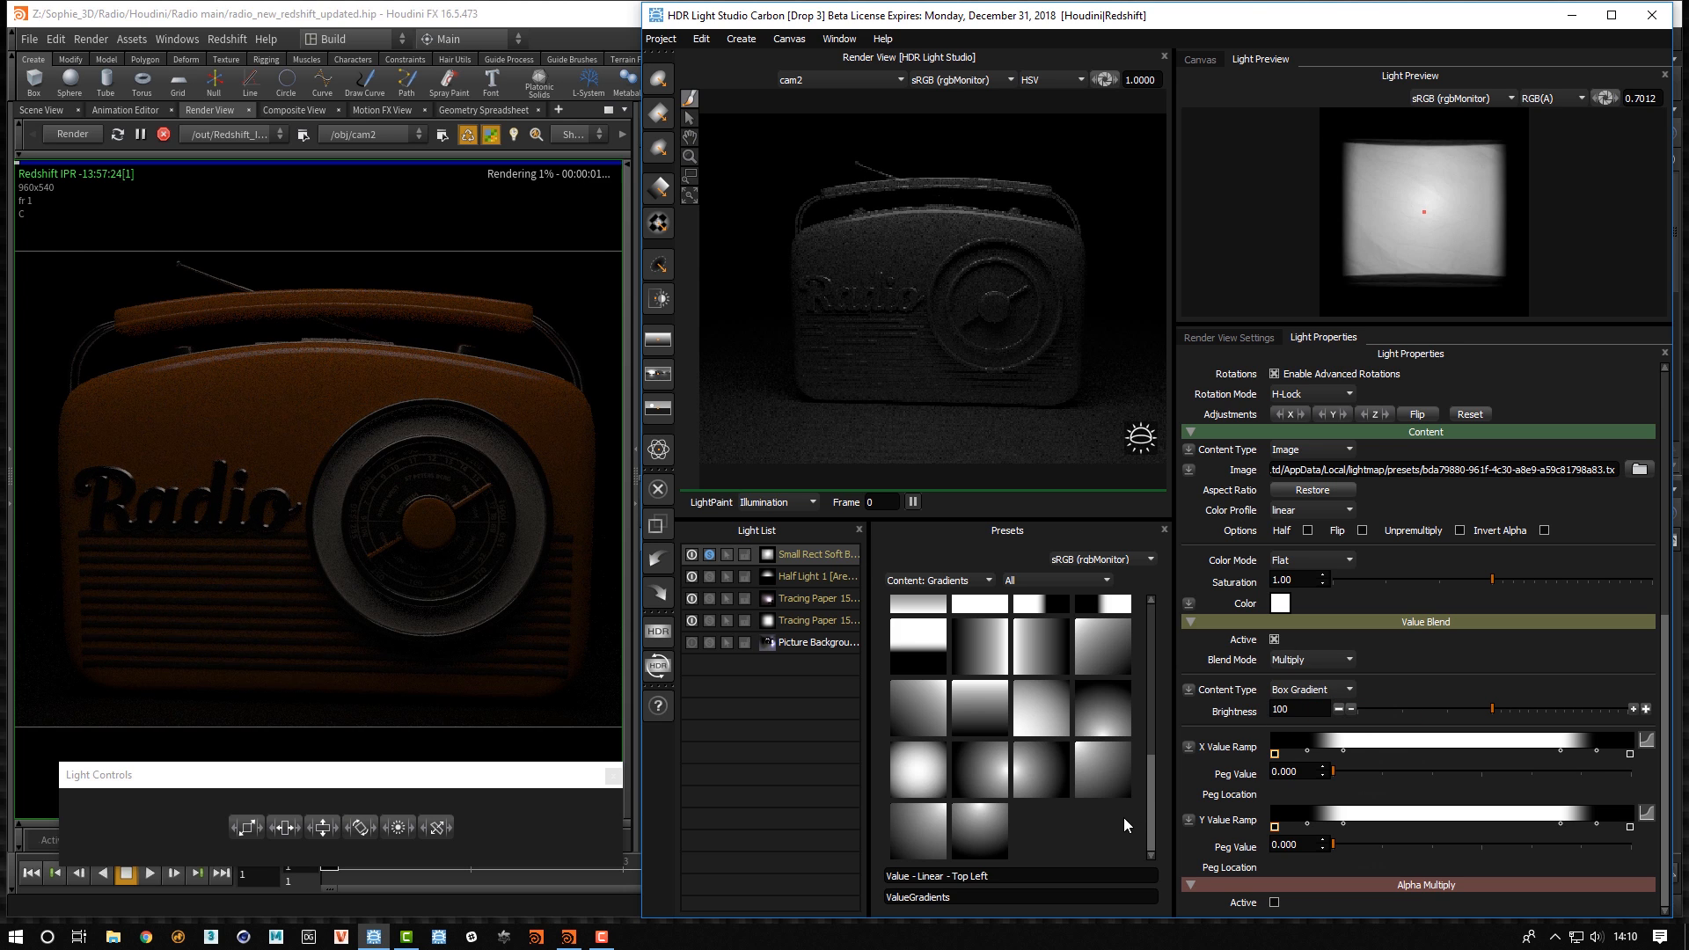
pyautogui.moveTo(916, 772); pyautogui.dragTo(1223, 690)
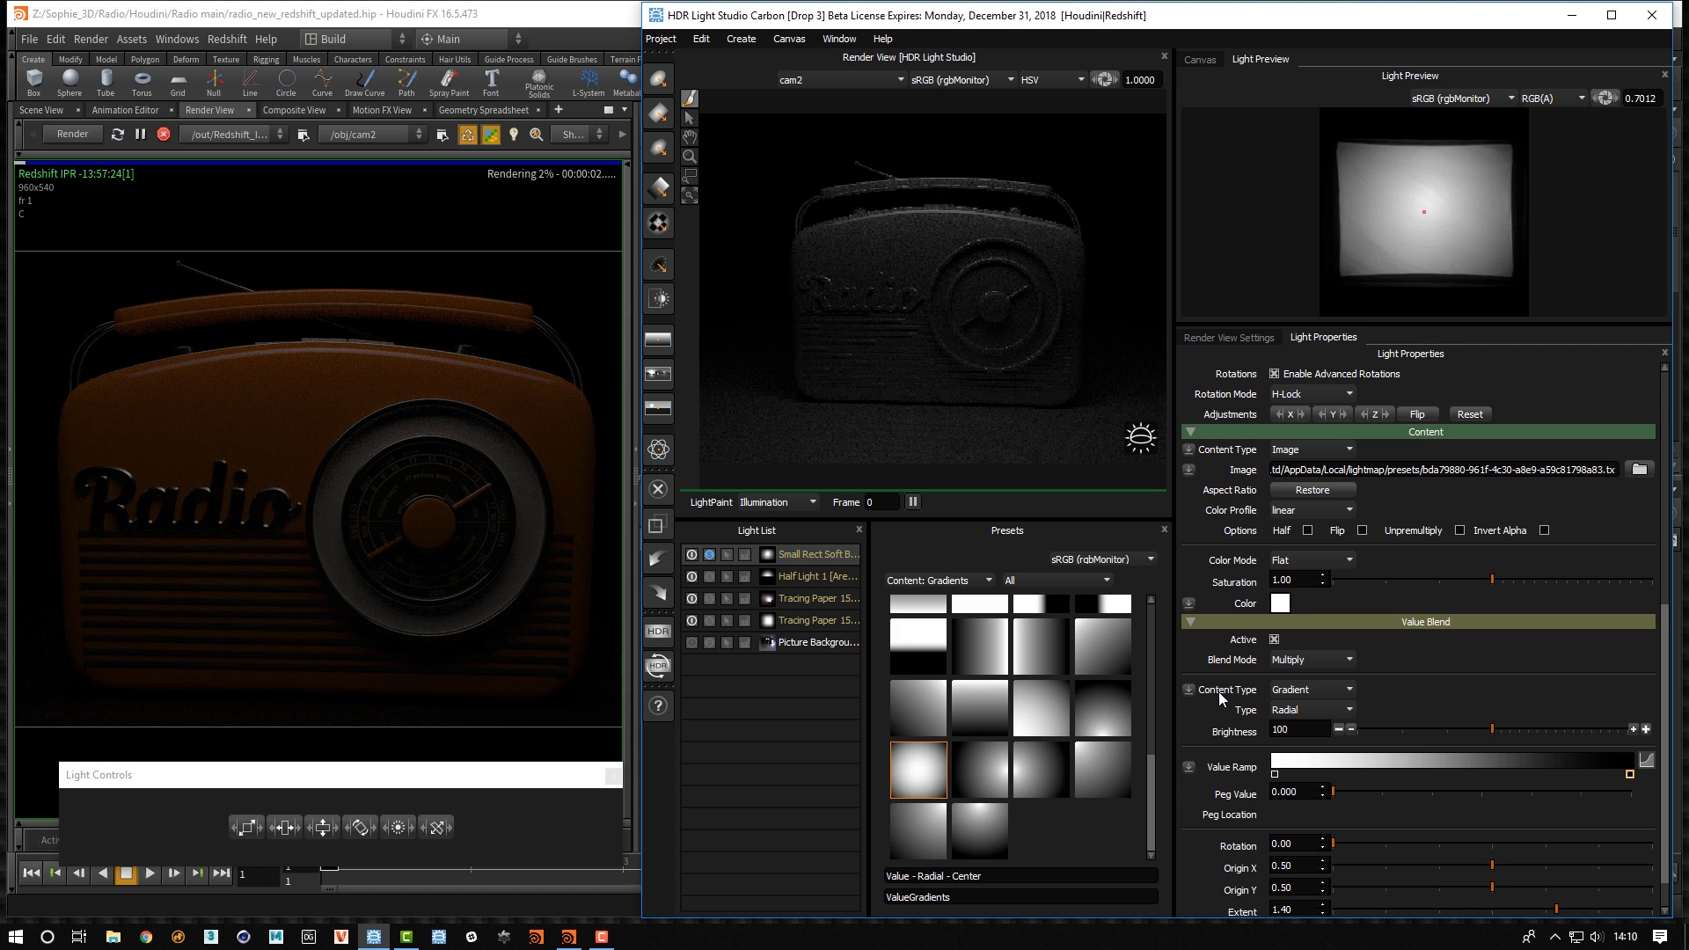
# Edit the radial value ramp in log display, adding a peg at location 0.460 with value 0.235 and using Bezier interpolation
pyautogui.click(1647, 762)
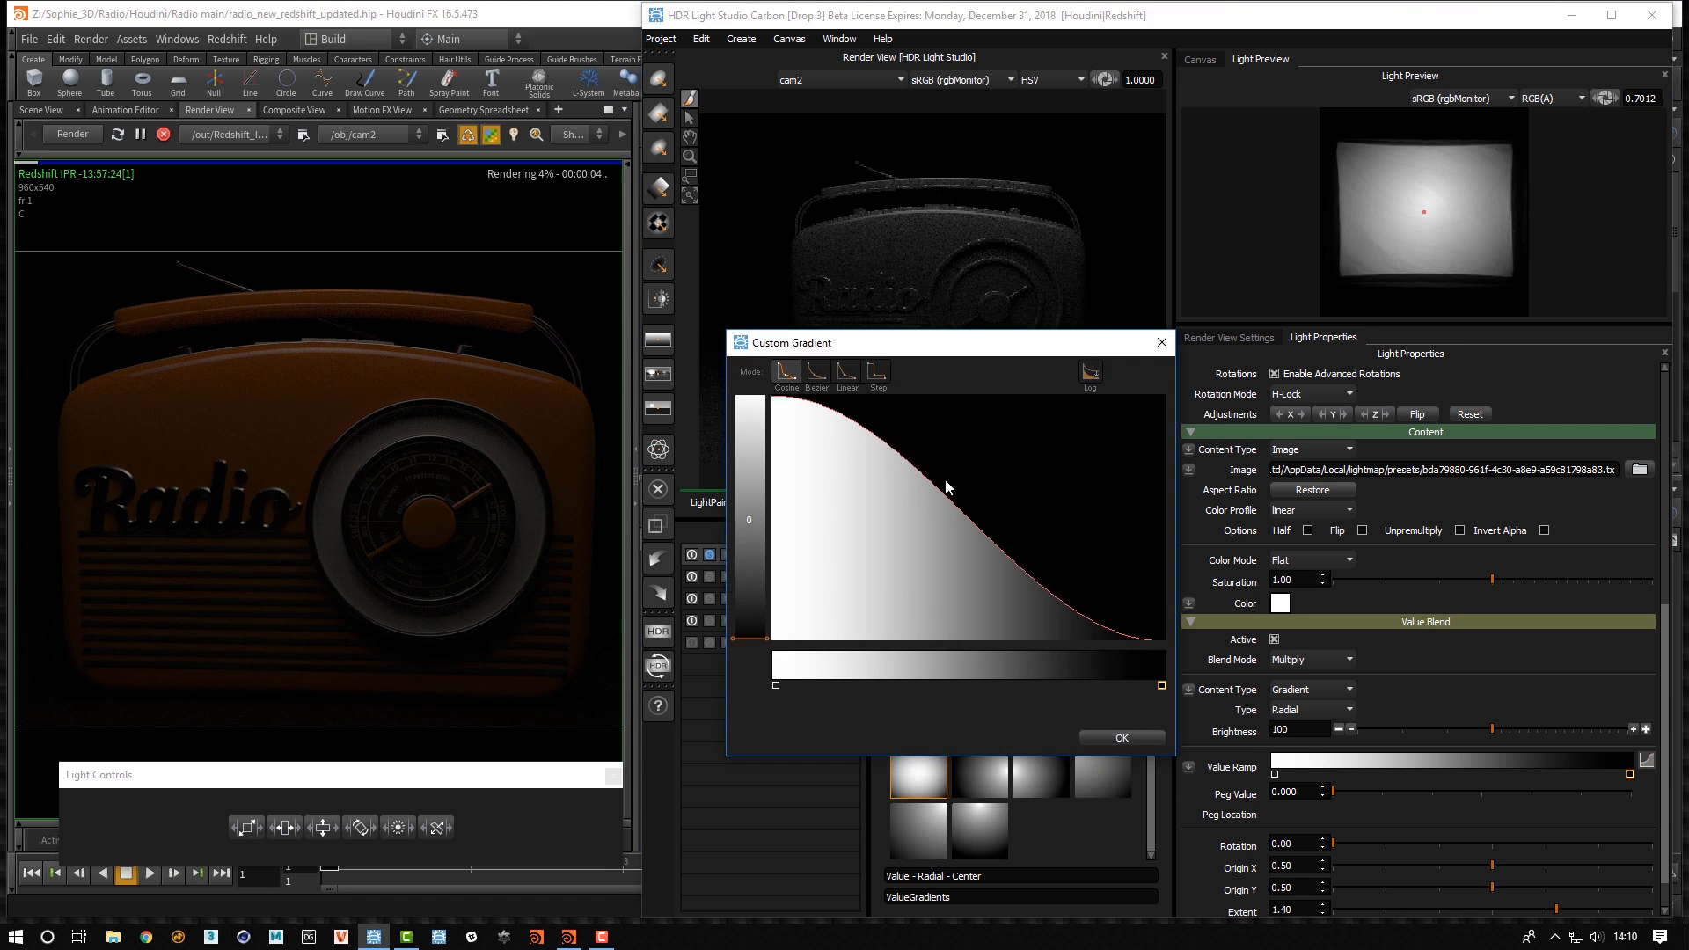
pyautogui.click(1090, 371)
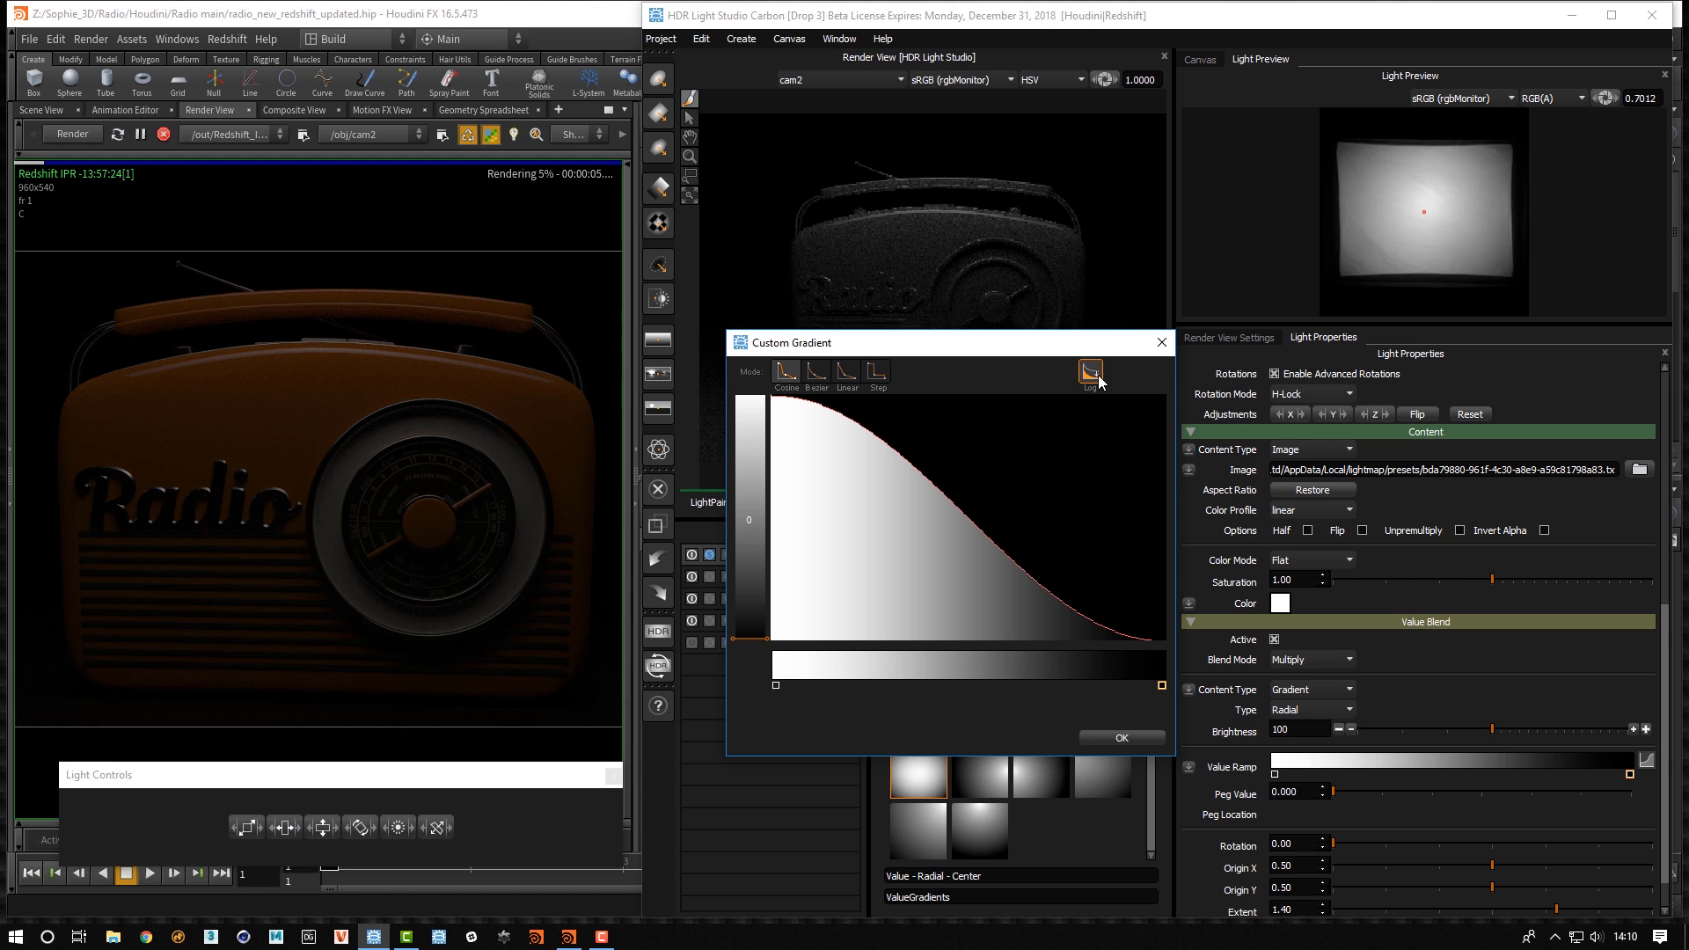
pyautogui.click(958, 506)
pyautogui.moveTo(958, 506); pyautogui.dragTo(953, 583)
pyautogui.click(817, 373)
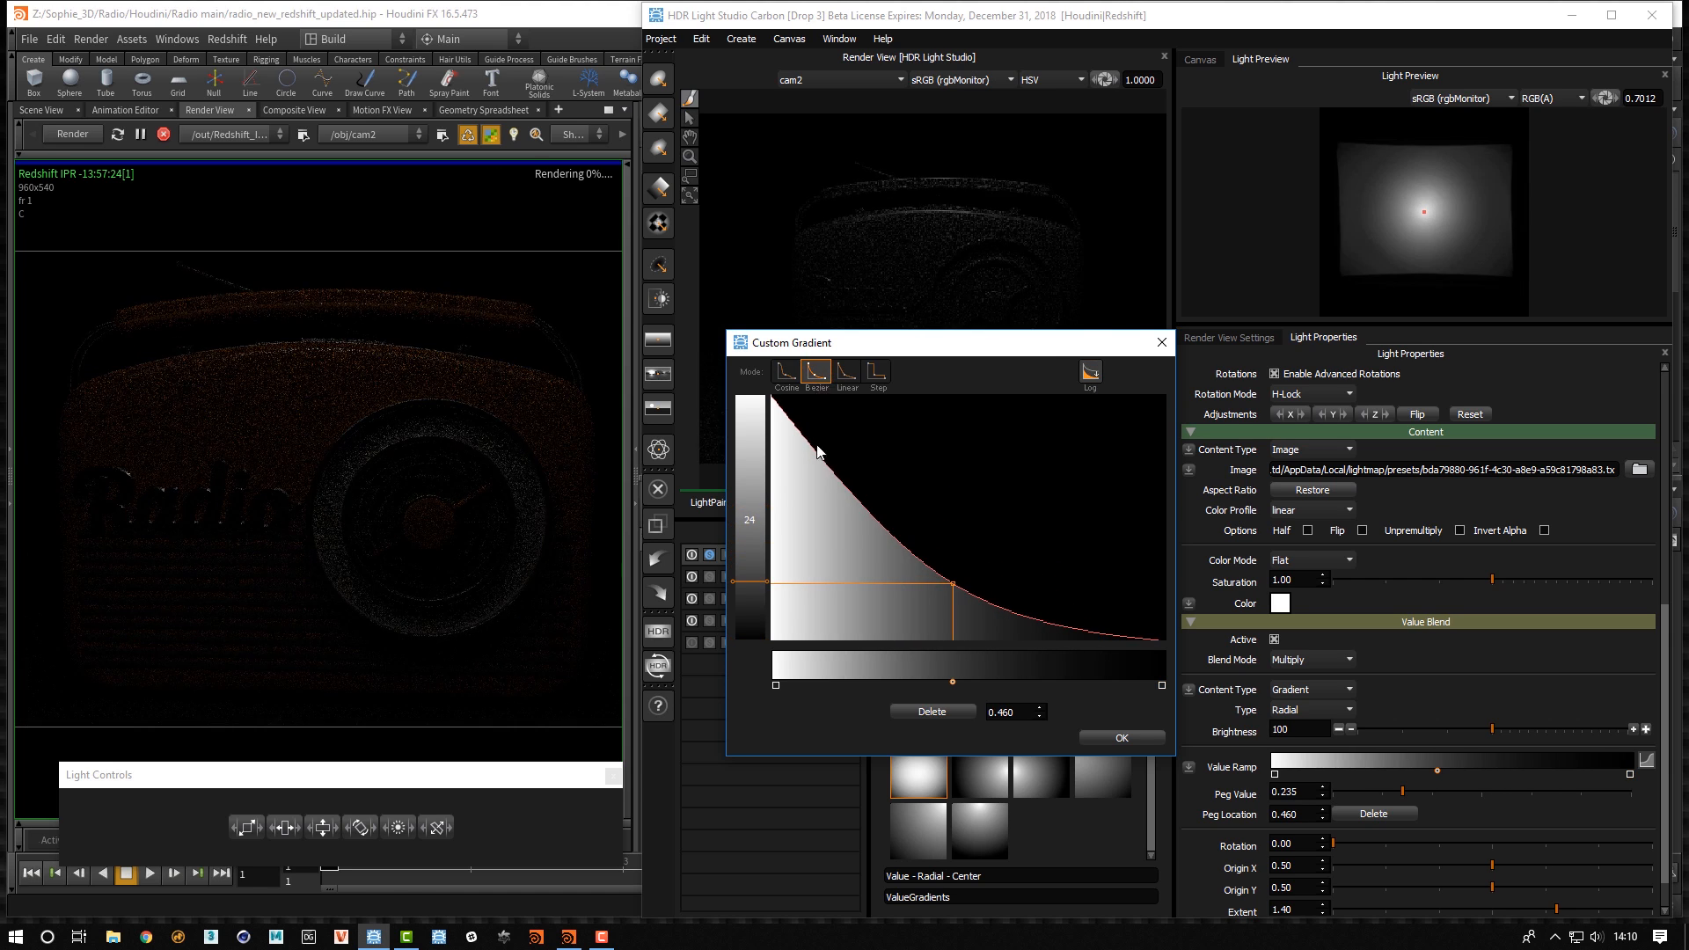
# Add a second peg near the bright start of the ramp and move the lower peg to location 0.476 with value 0.220
pyautogui.click(819, 457)
pyautogui.moveTo(821, 458); pyautogui.dragTo(848, 448)
pyautogui.moveTo(952, 586); pyautogui.dragTo(958, 596)
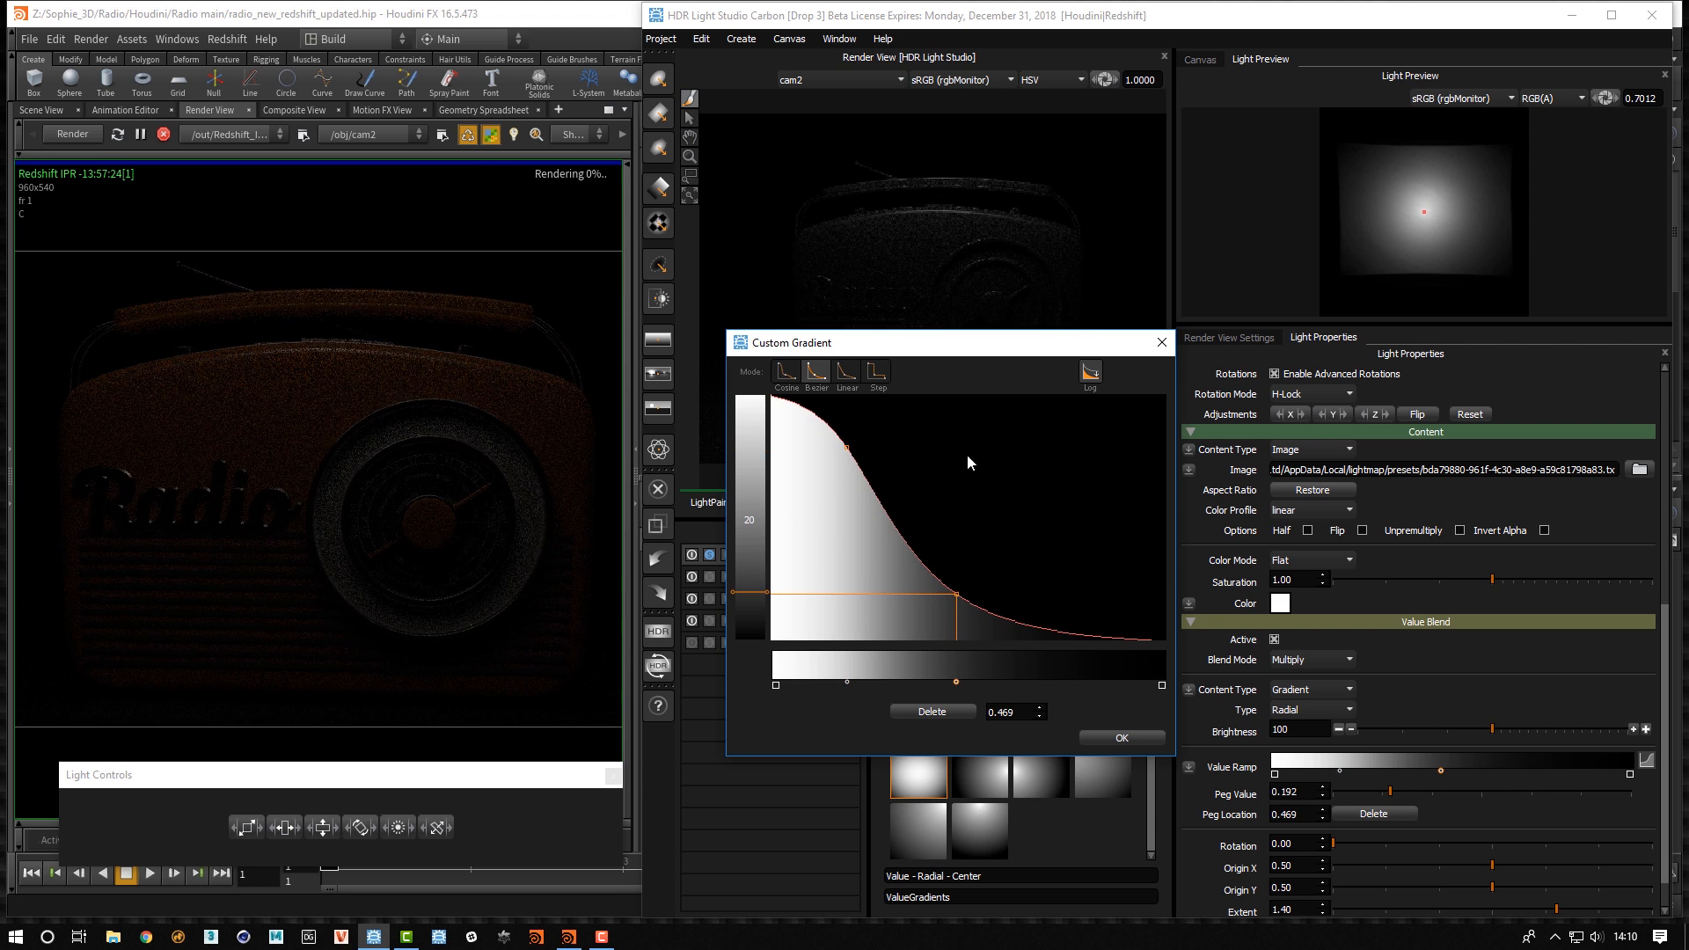
pyautogui.moveTo(960, 597); pyautogui.dragTo(963, 579)
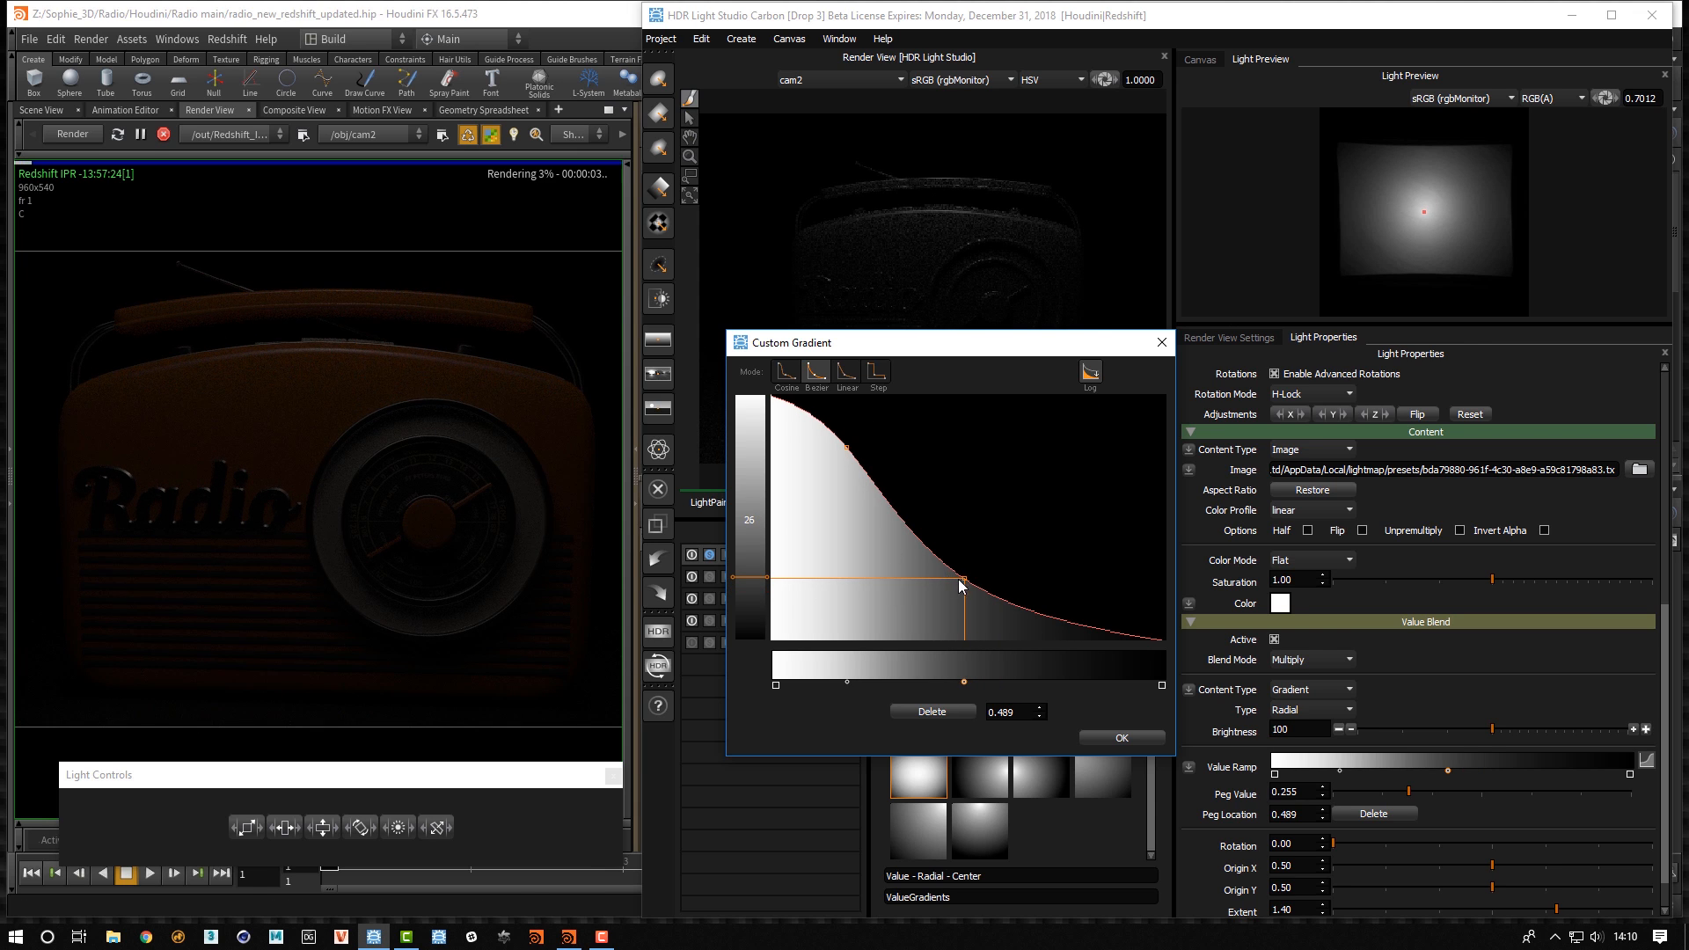
pyautogui.moveTo(962, 579); pyautogui.dragTo(959, 586)
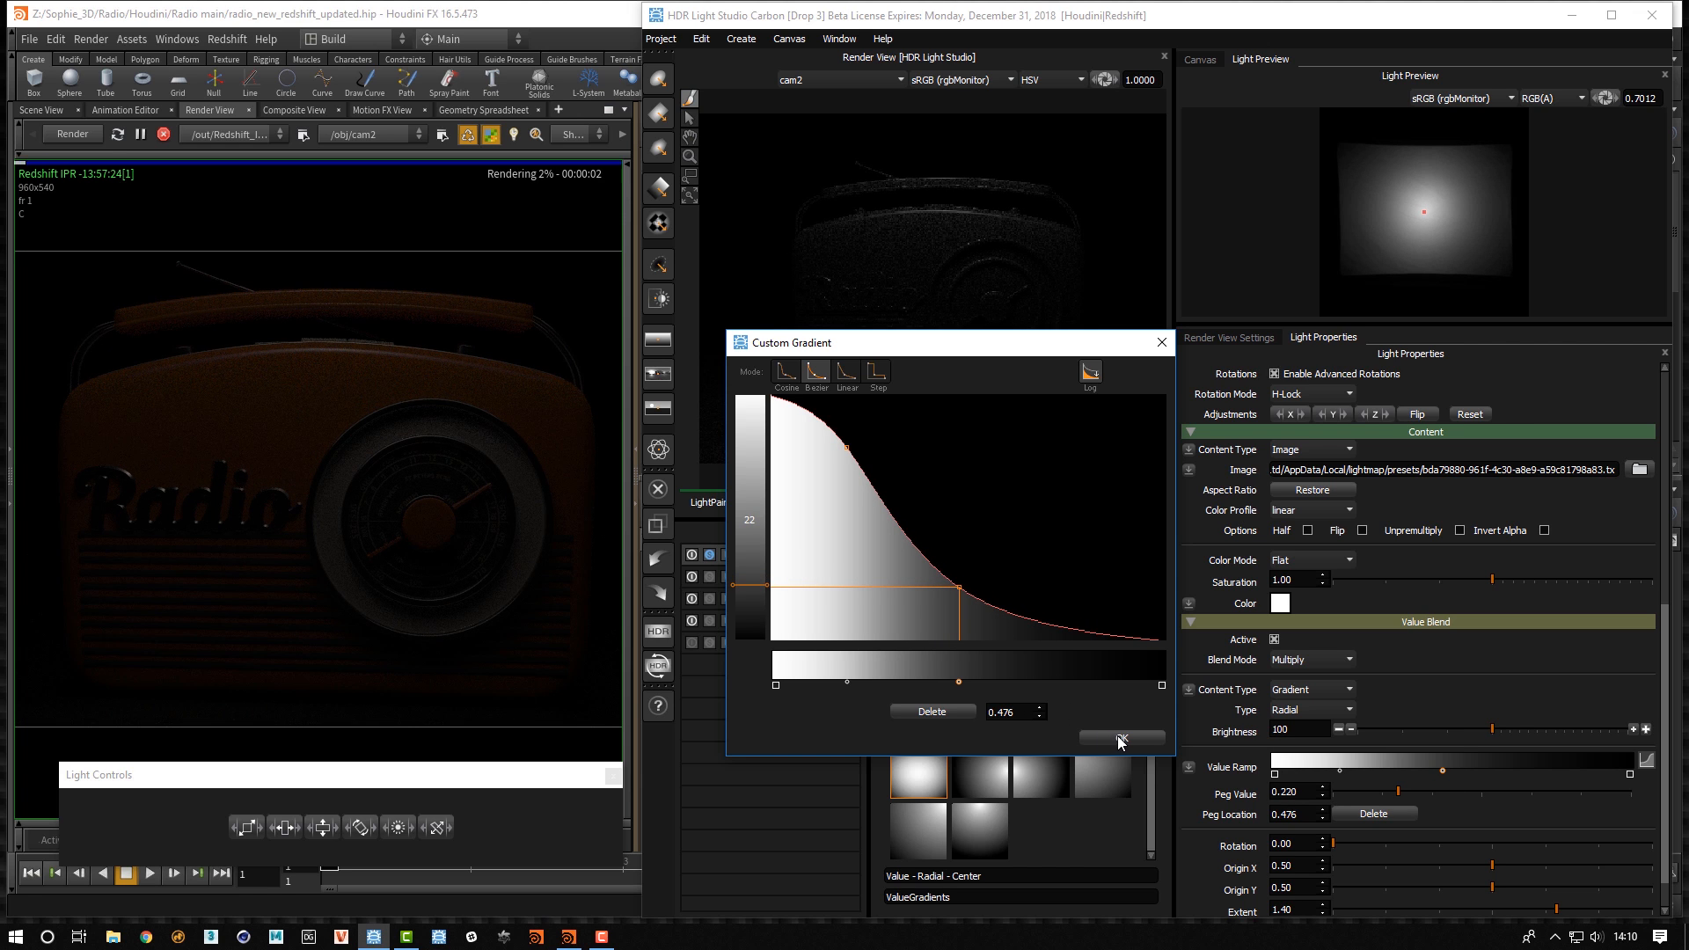
pyautogui.click(1120, 739)
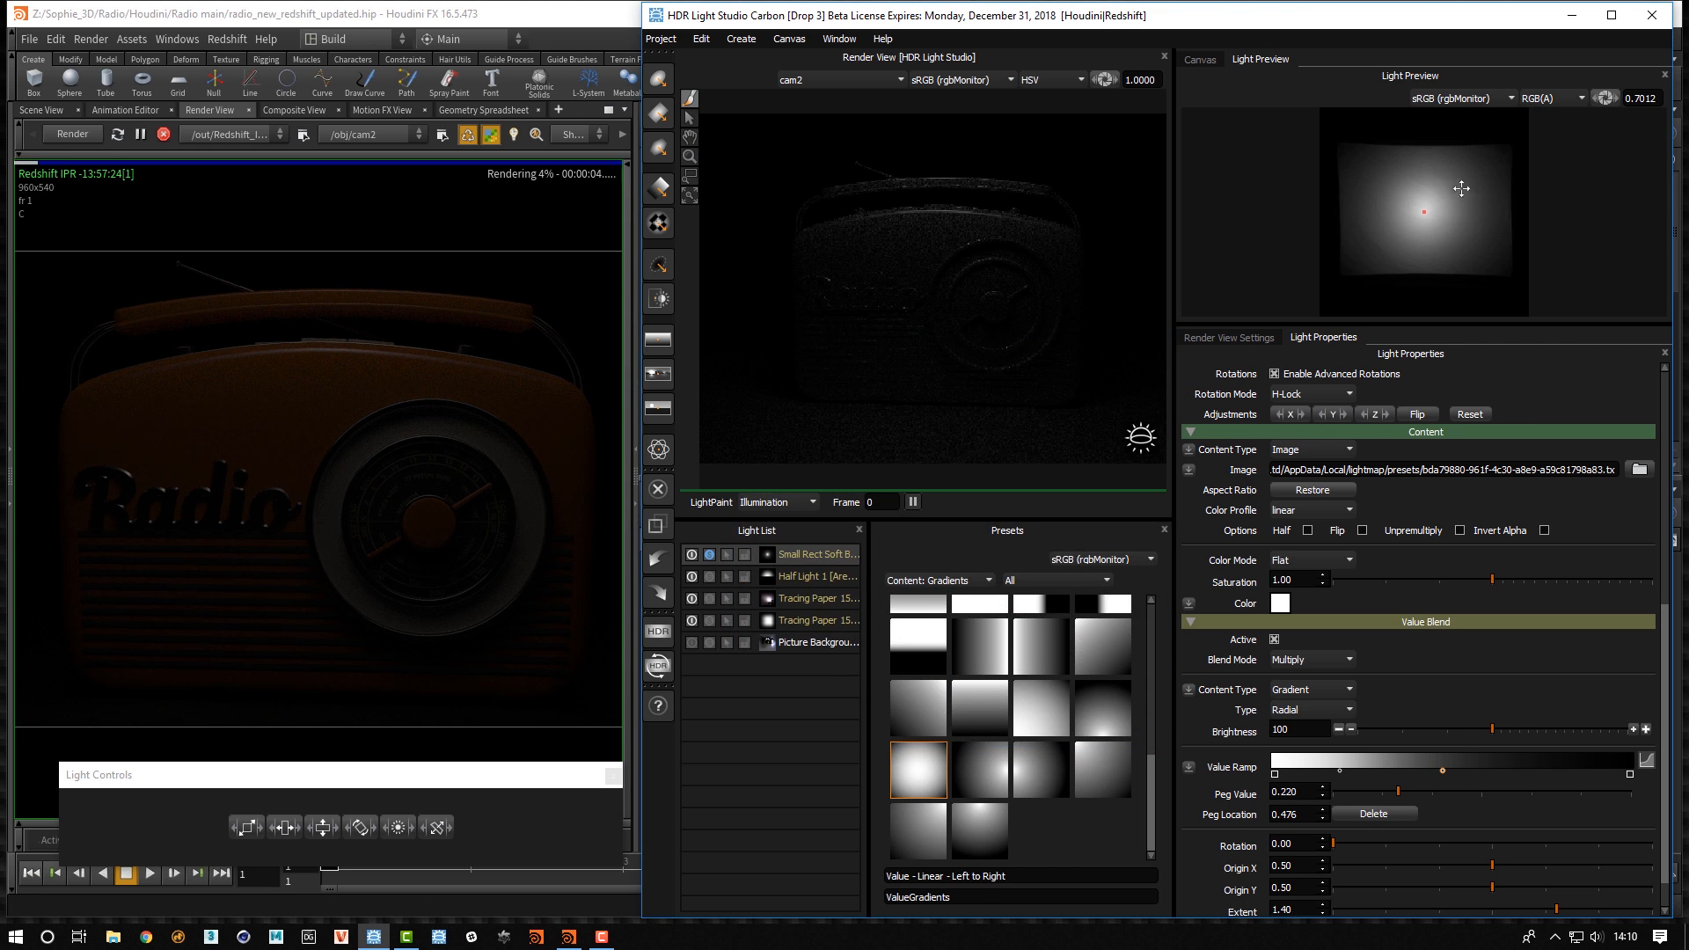
# Raise the Small Rect Soft Box's brightness to 400 and show the lighting canvas
pyautogui.click(1668, 388)
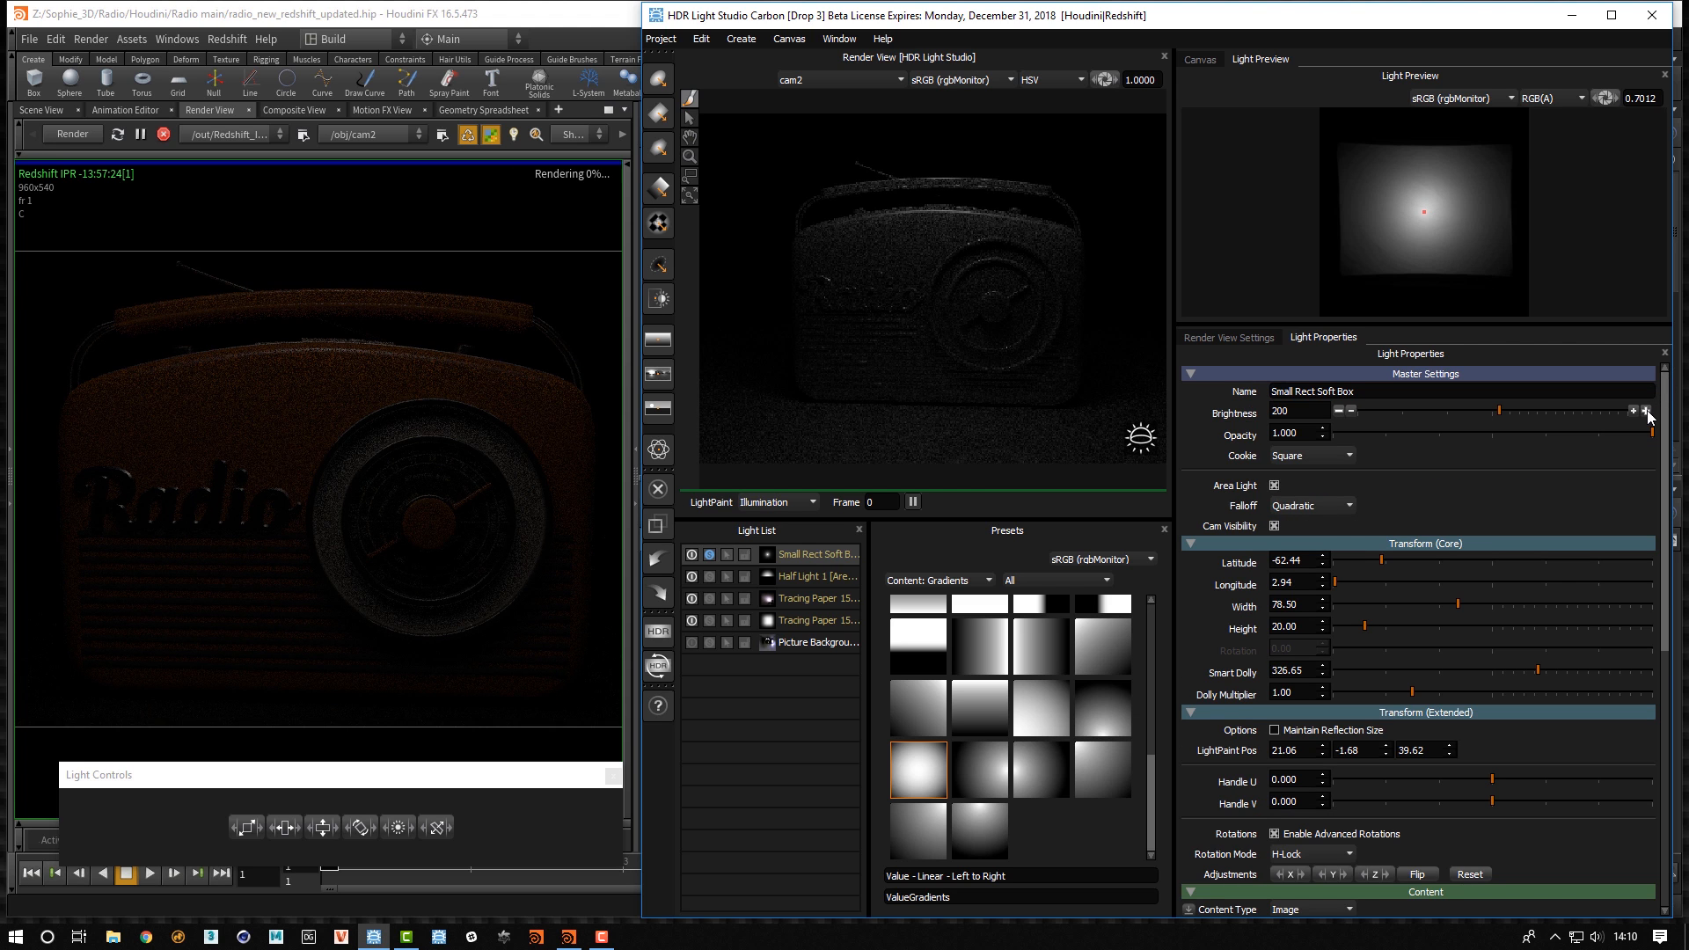
pyautogui.click(1646, 411)
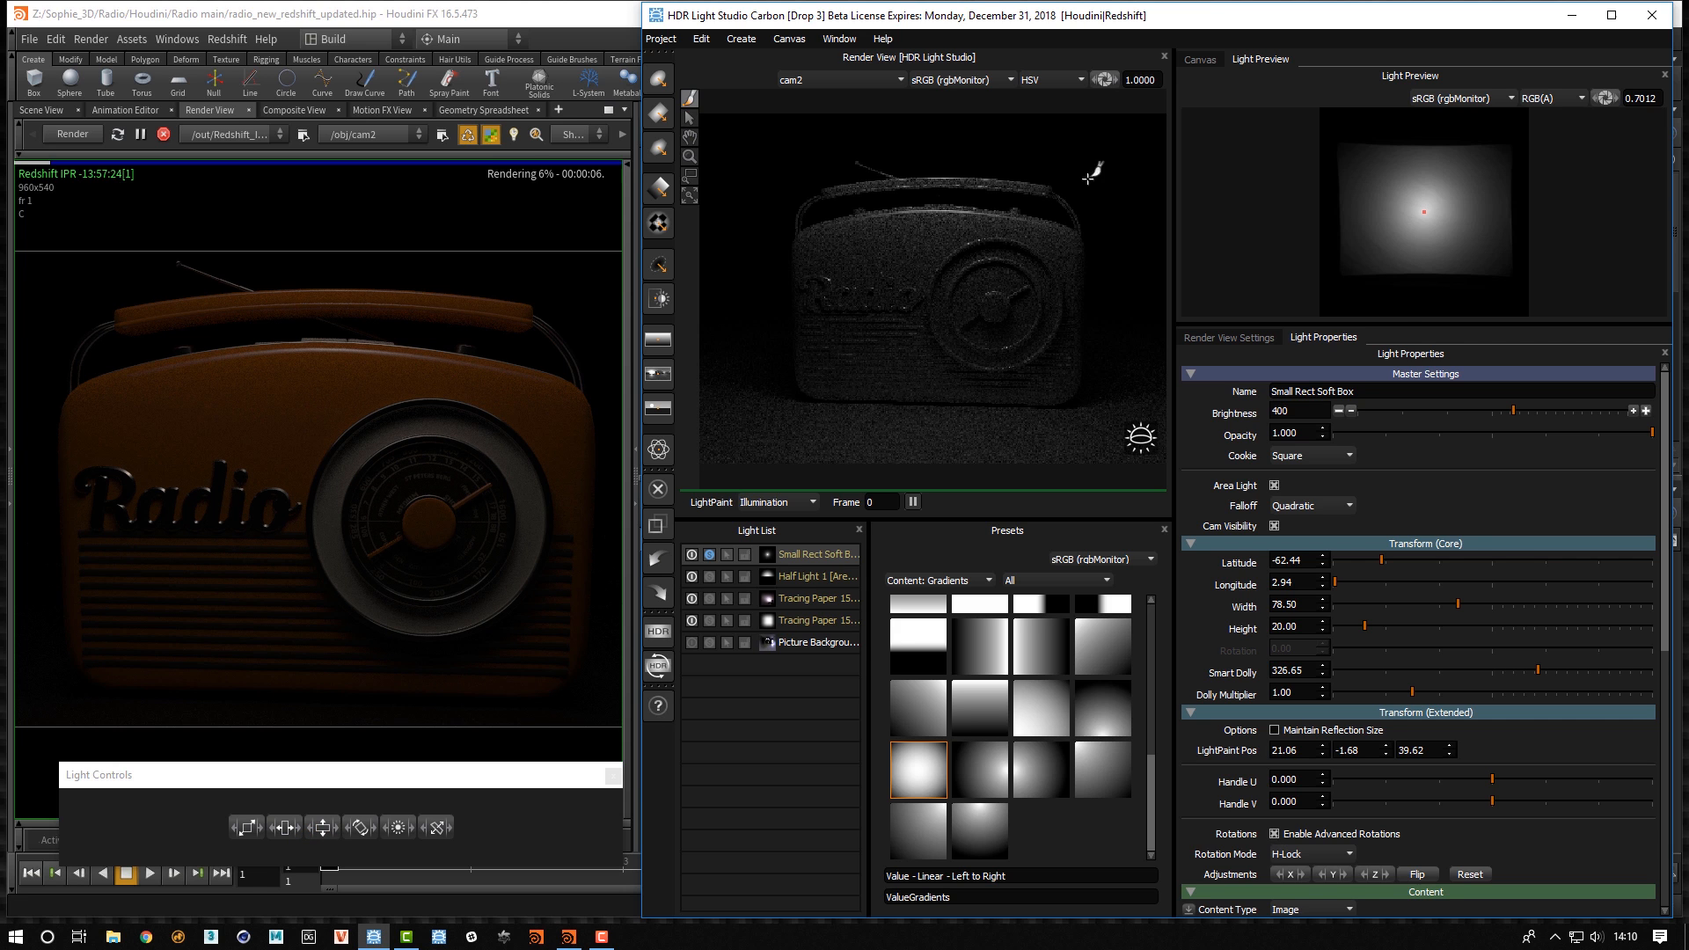
pyautogui.click(1200, 59)
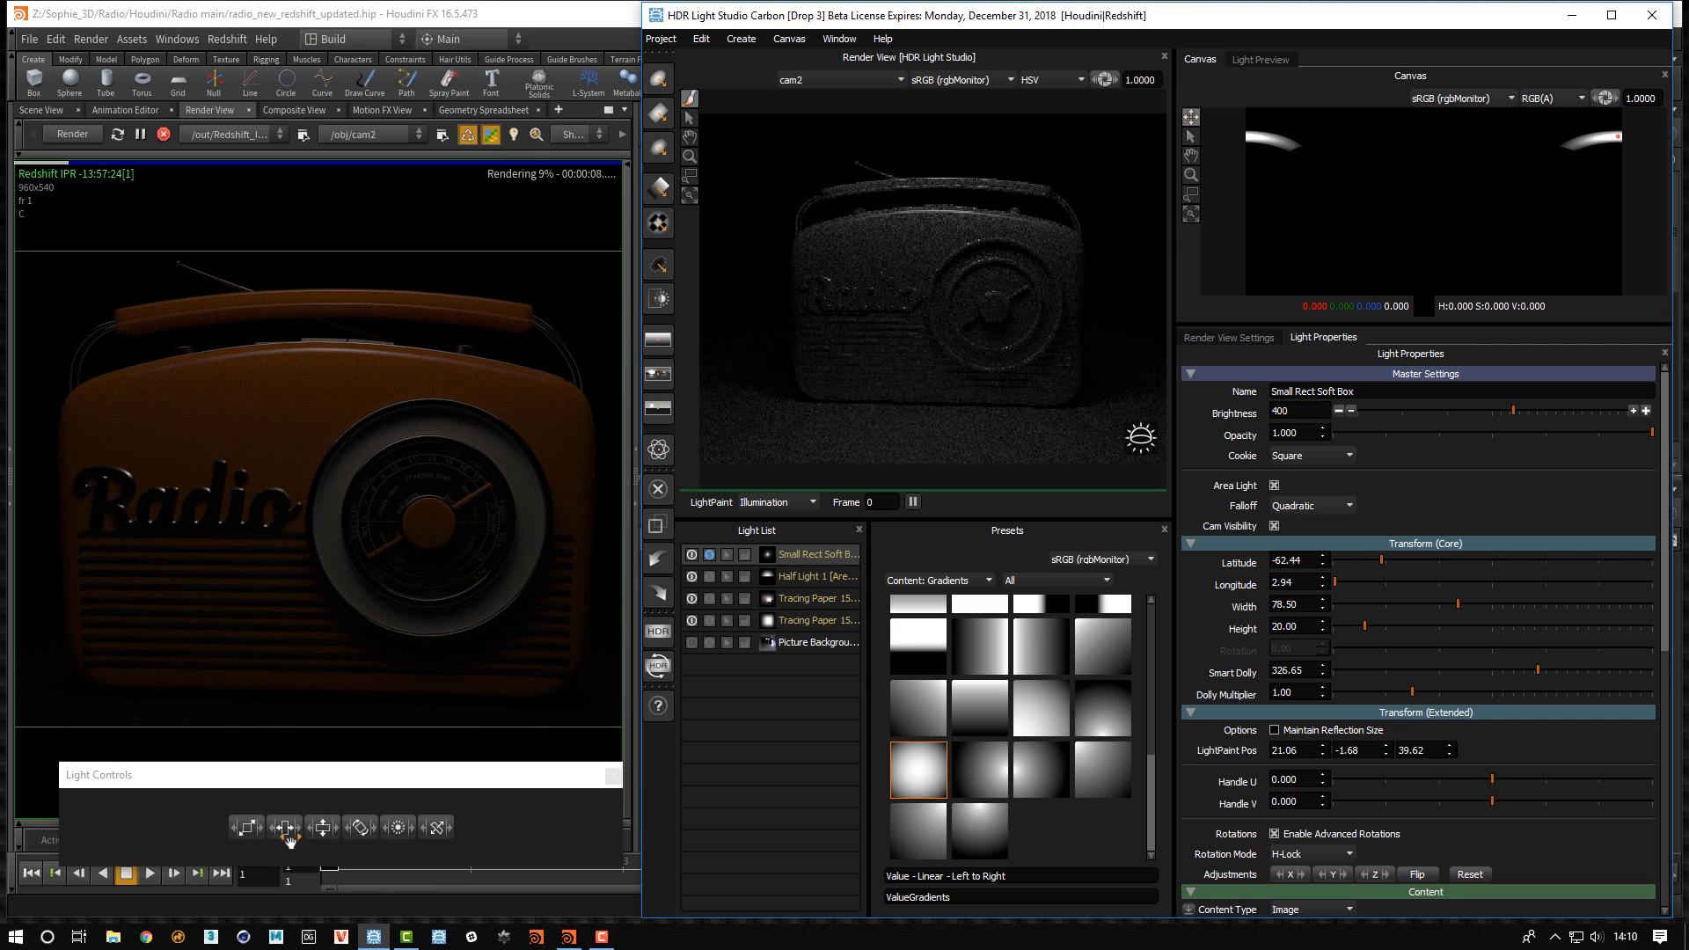
# Increase the Small Rect Soft Box's height to 50 and turn off its solo mode
pyautogui.click(285, 832)
pyautogui.click(324, 830)
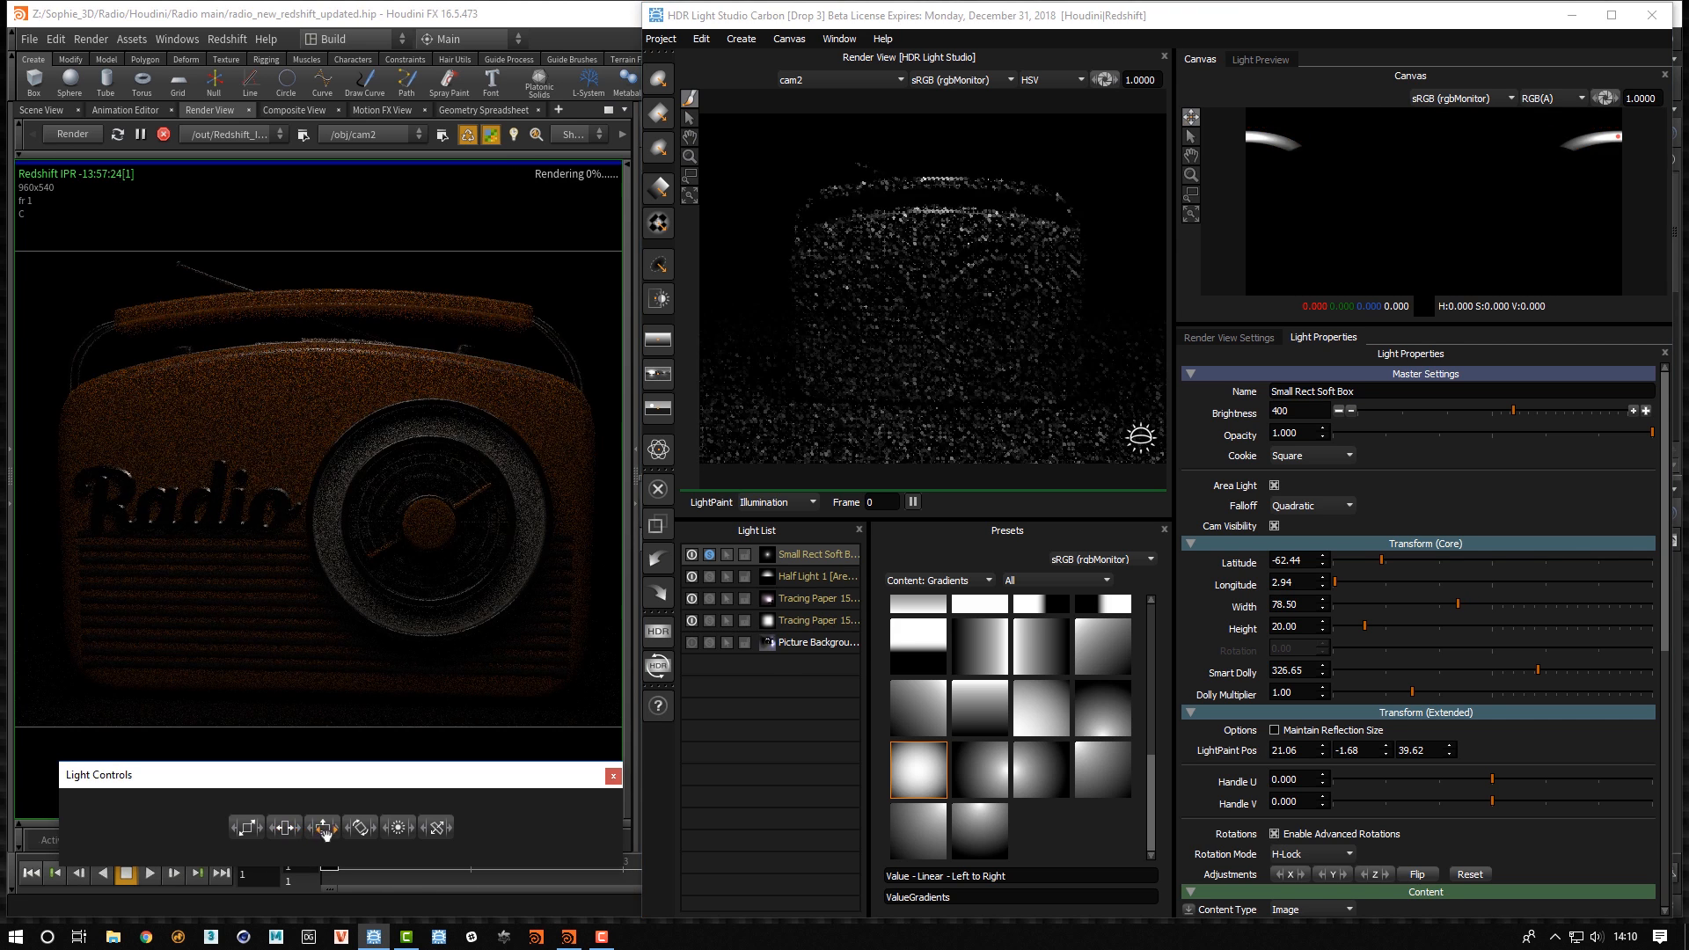
pyautogui.moveTo(330, 830)
pyautogui.mouseDown()
pyautogui.moveTo(376, 831)
pyautogui.moveTo(328, 828)
pyautogui.moveTo(350, 829)
pyautogui.mouseUp()
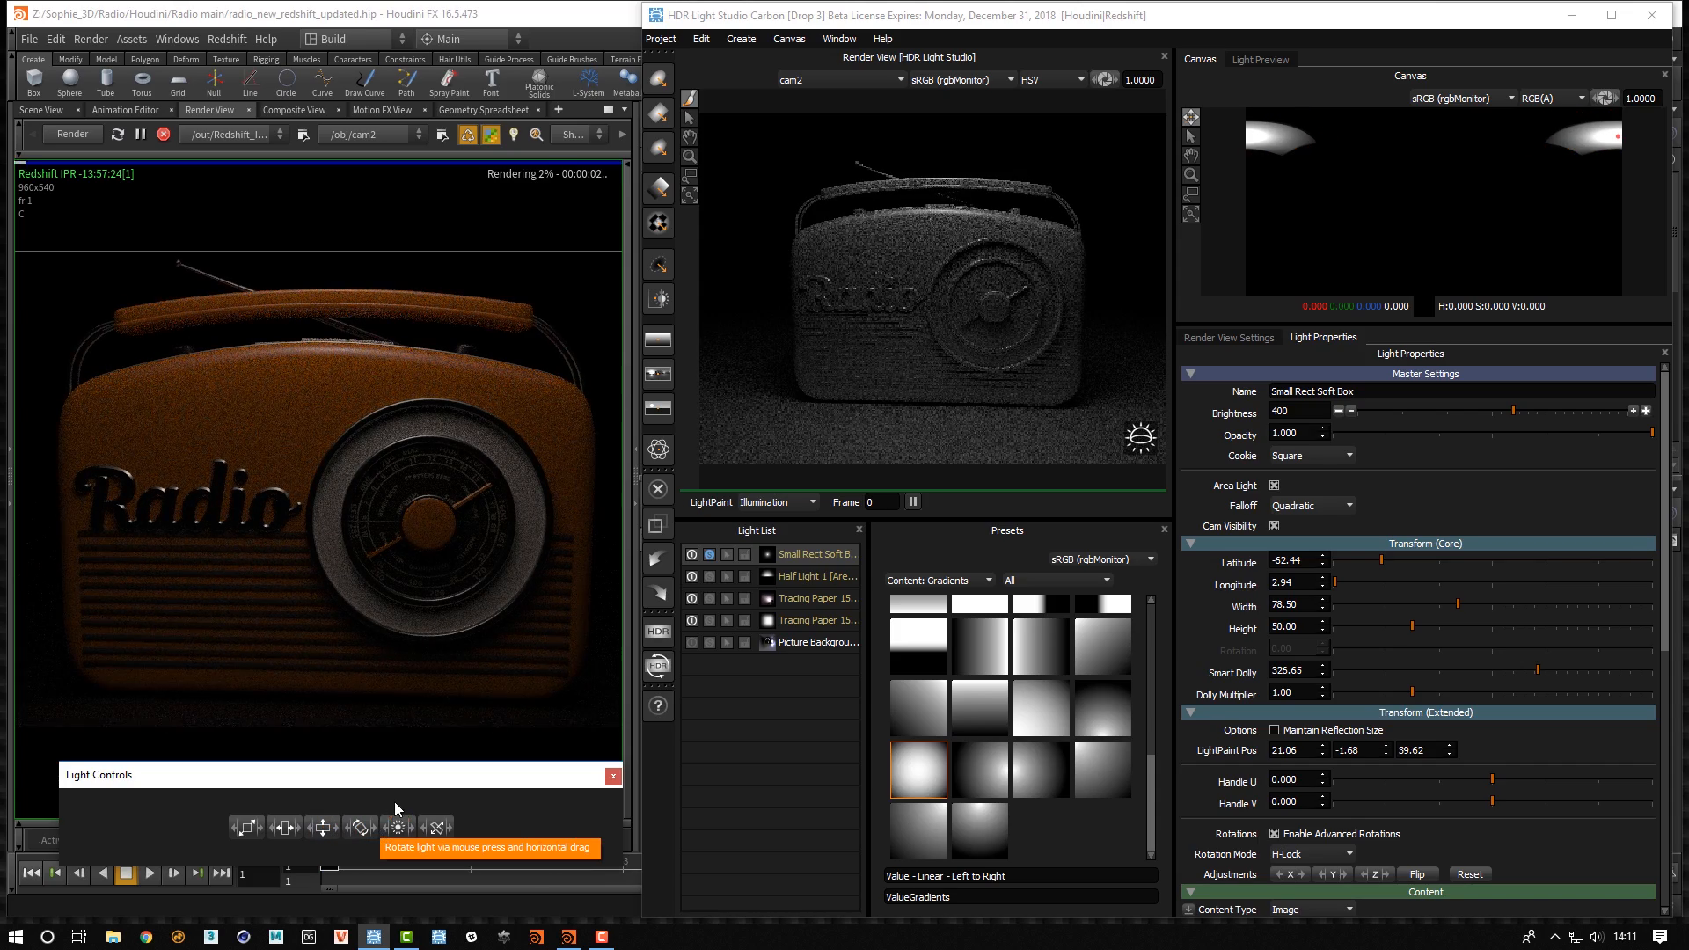
pyautogui.click(710, 554)
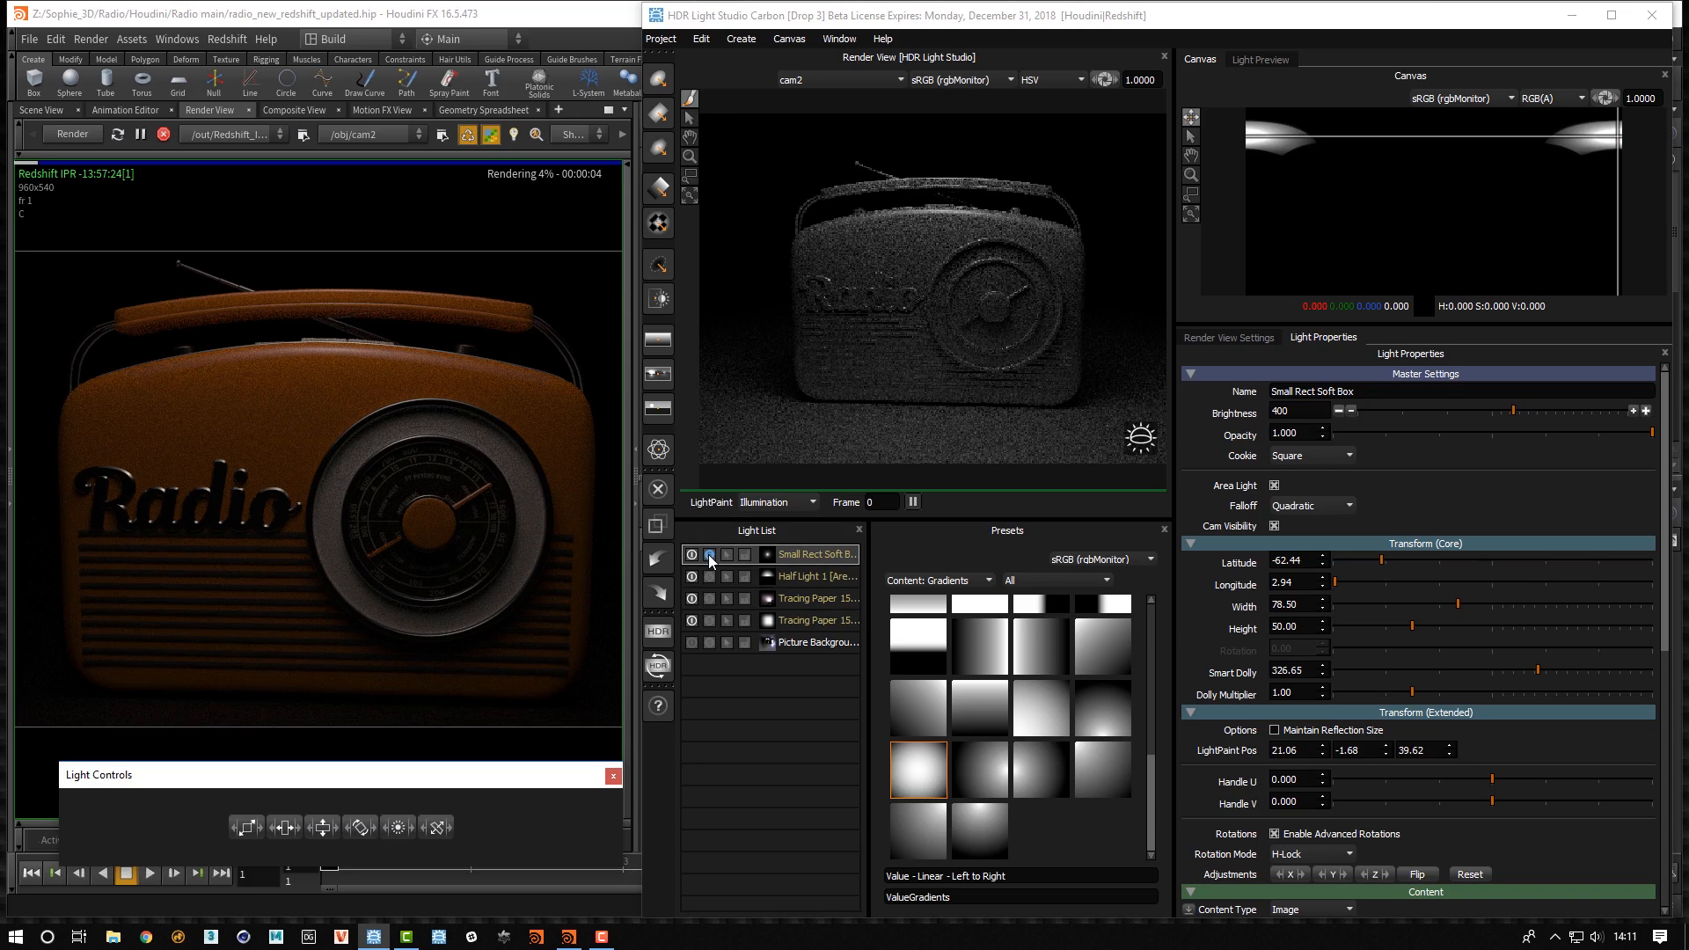
pyautogui.click(709, 554)
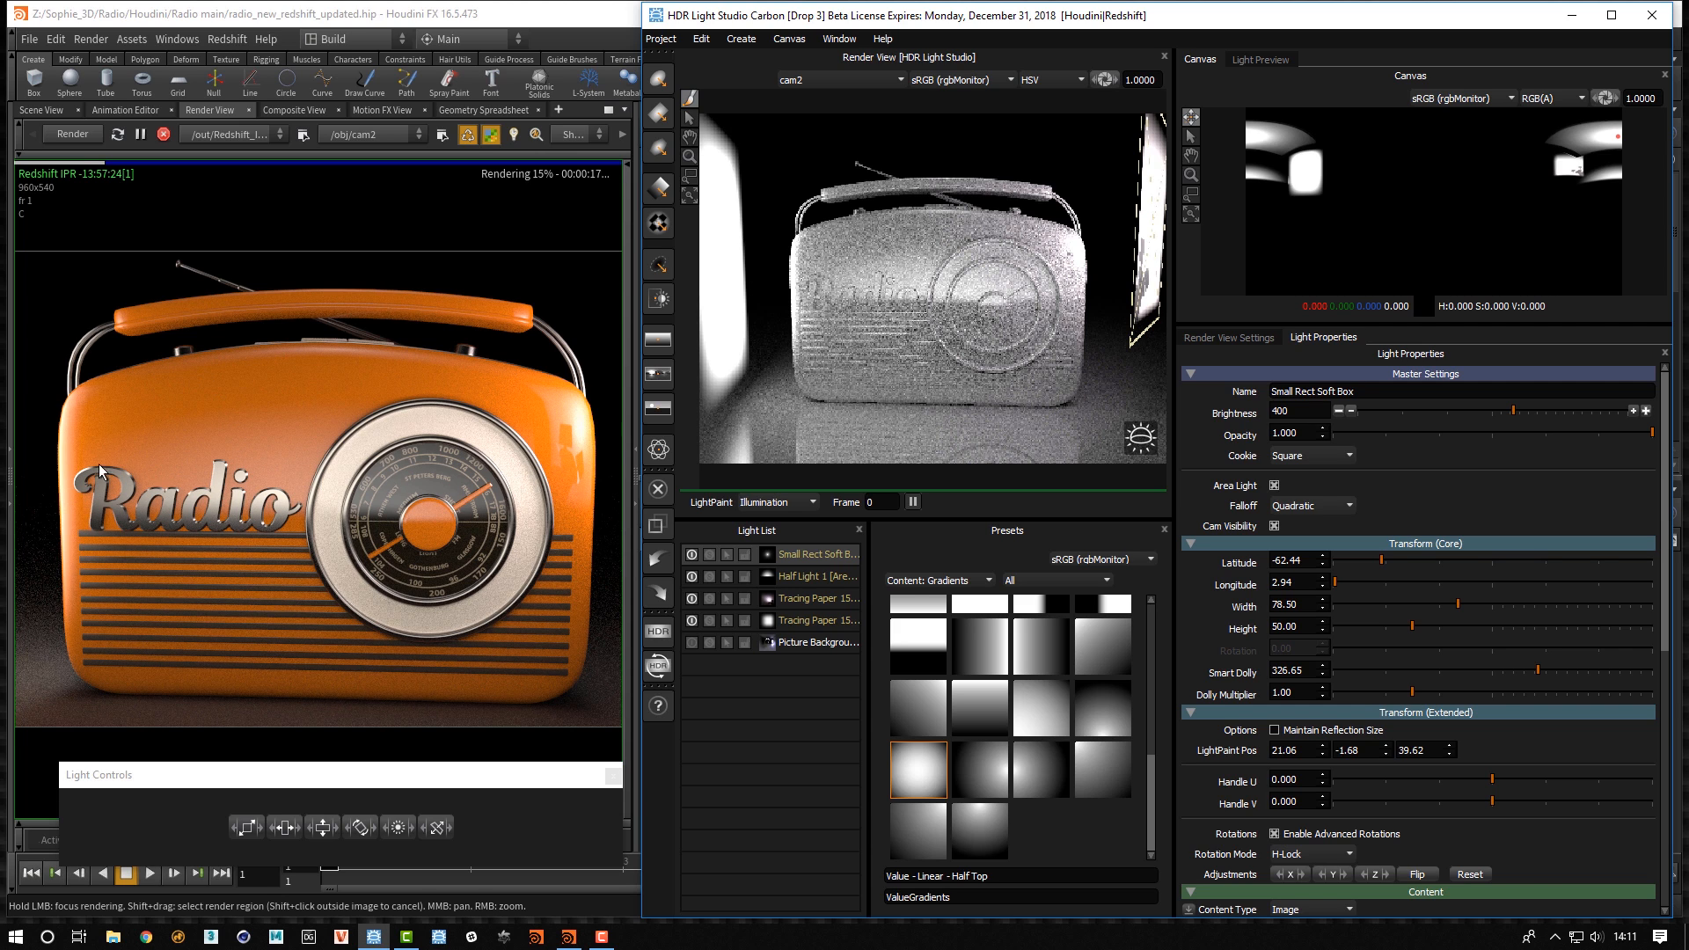
# Filter the presets to Lights in the Window category and place the Bathroom Blind light on the radio's upper left front
pyautogui.click(933, 579)
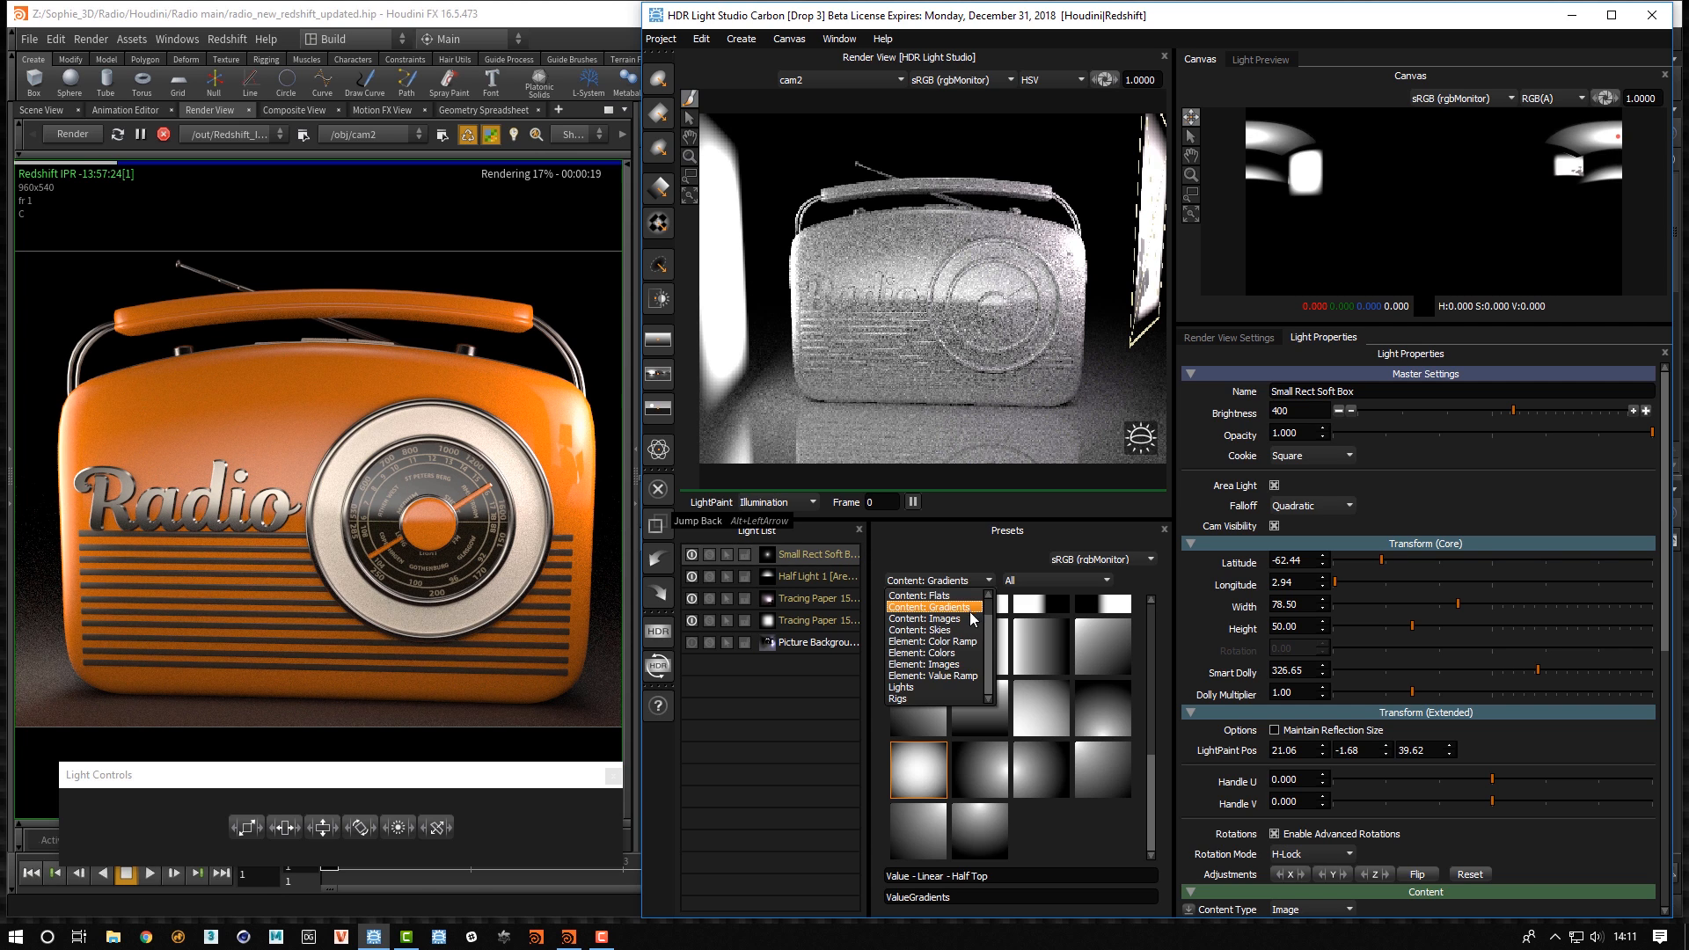
pyautogui.click(915, 687)
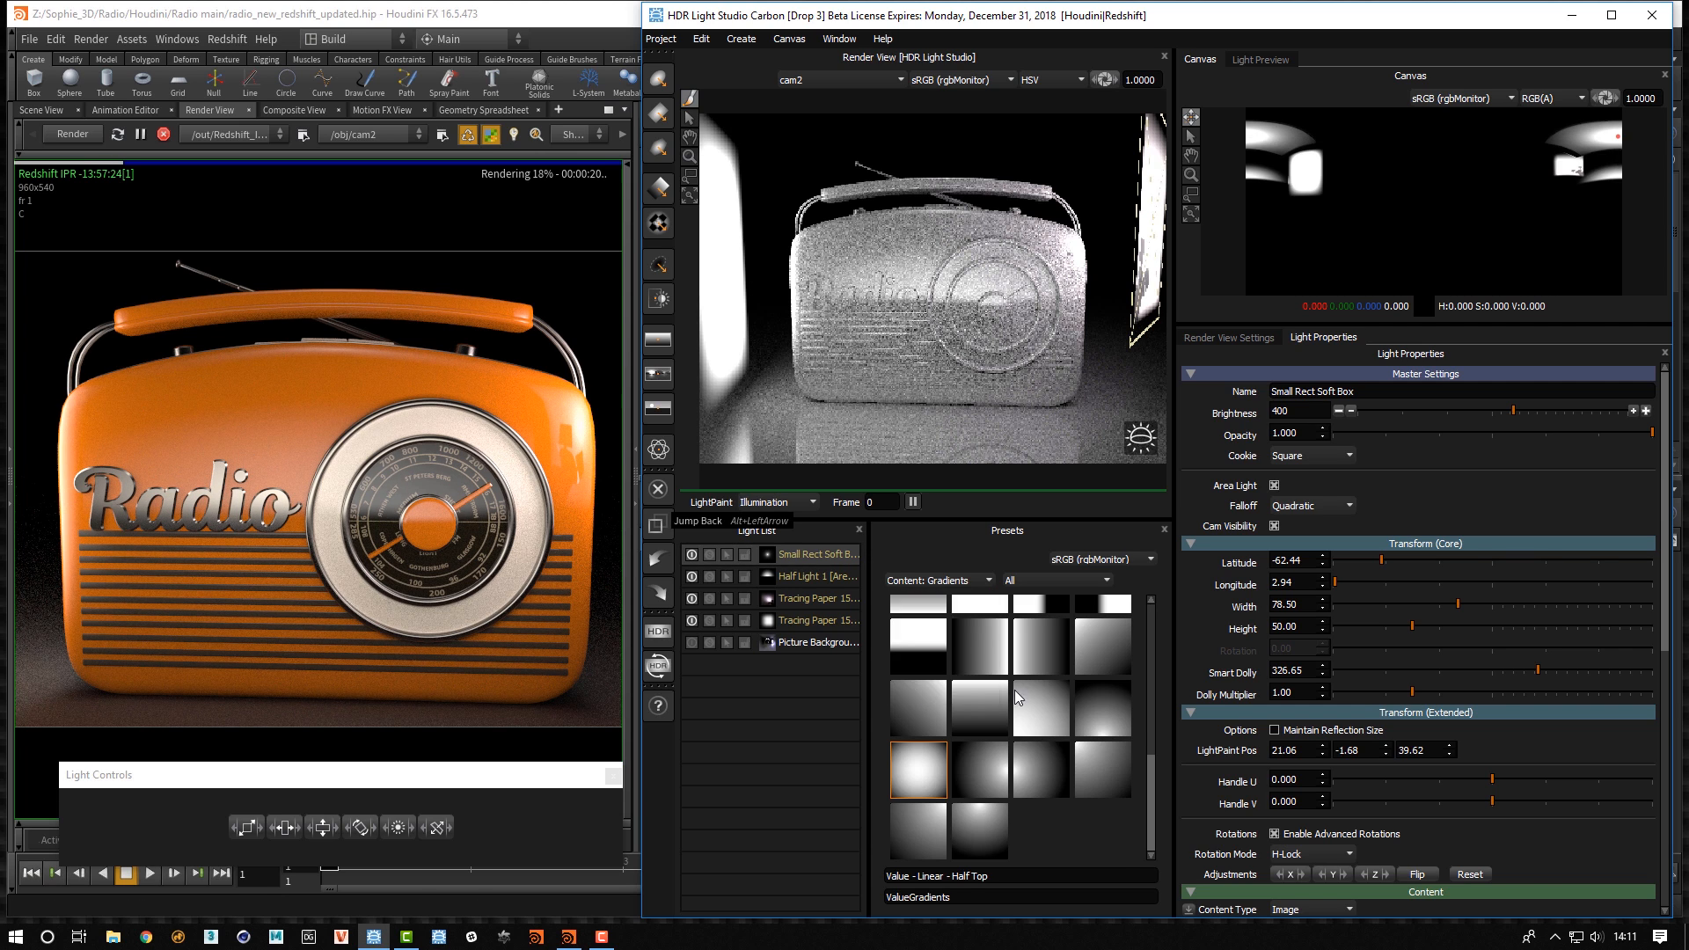
pyautogui.click(1078, 580)
pyautogui.scroll(-5, 1083, 642)
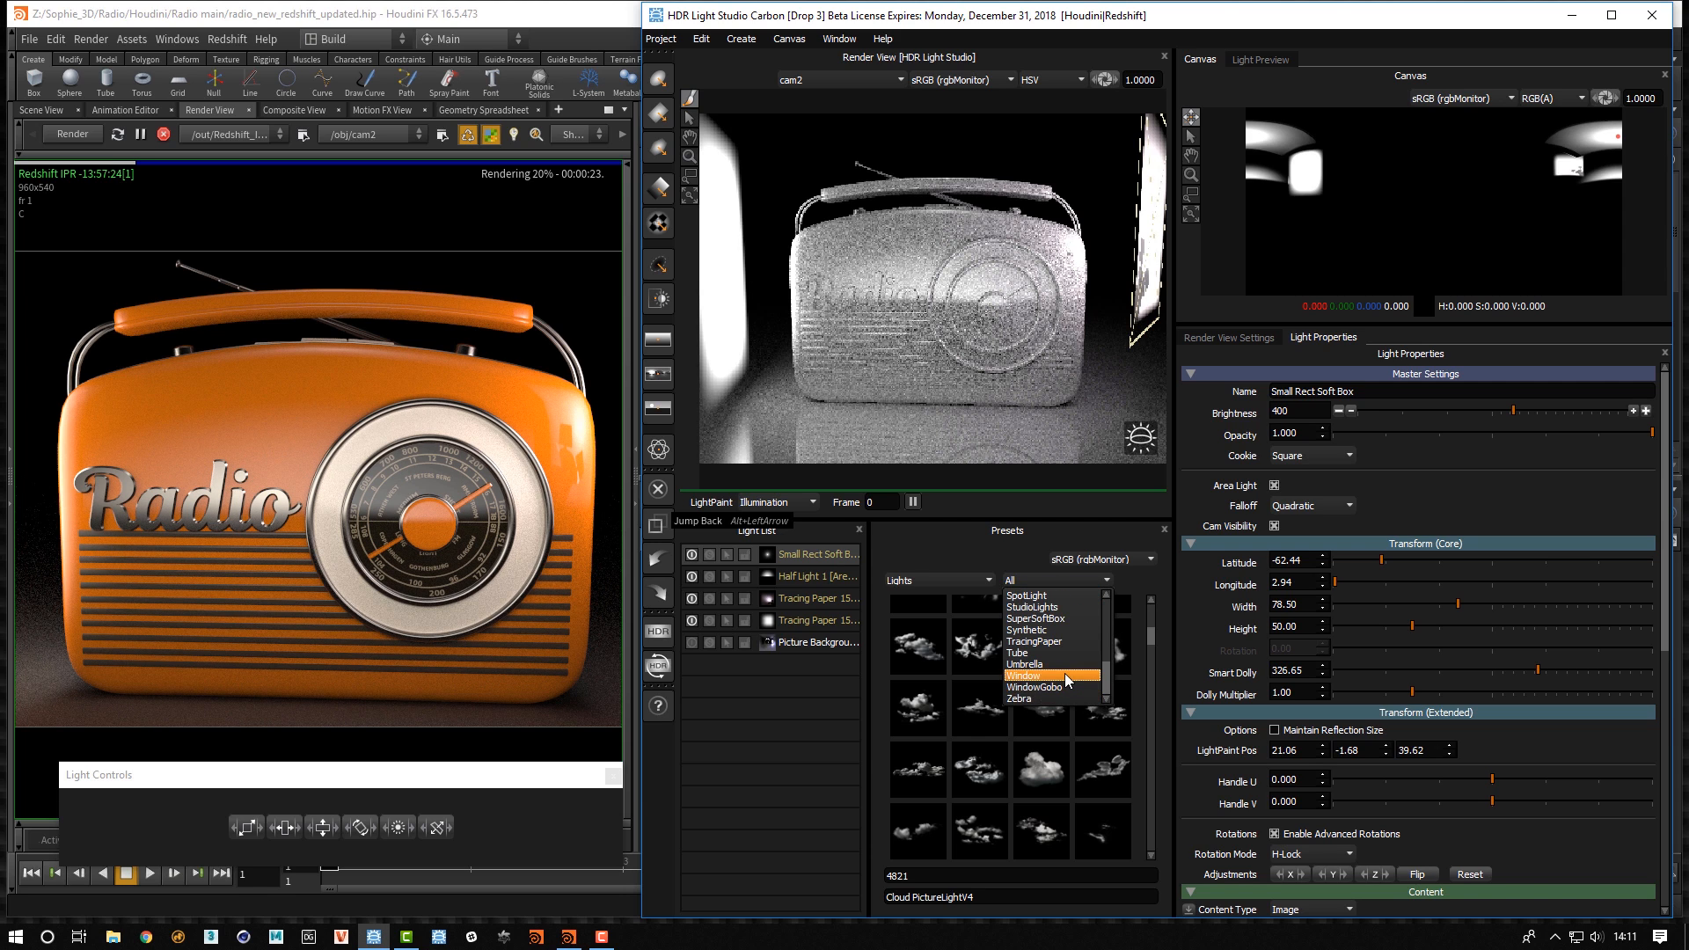
pyautogui.click(1065, 674)
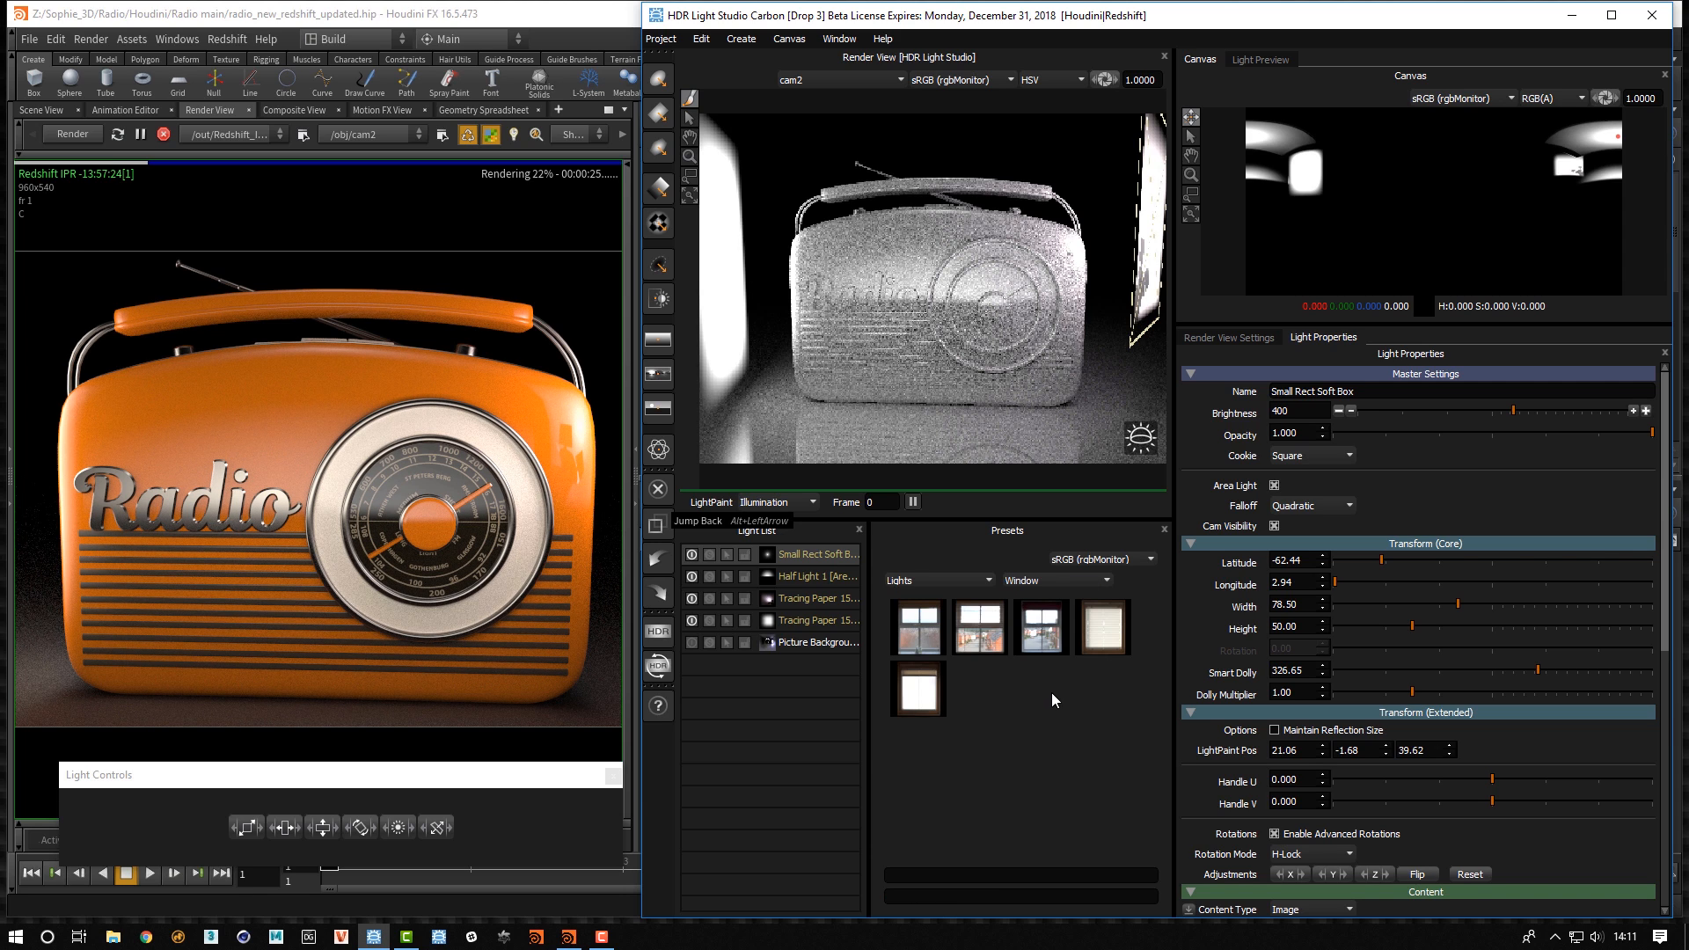
pyautogui.click(974, 642)
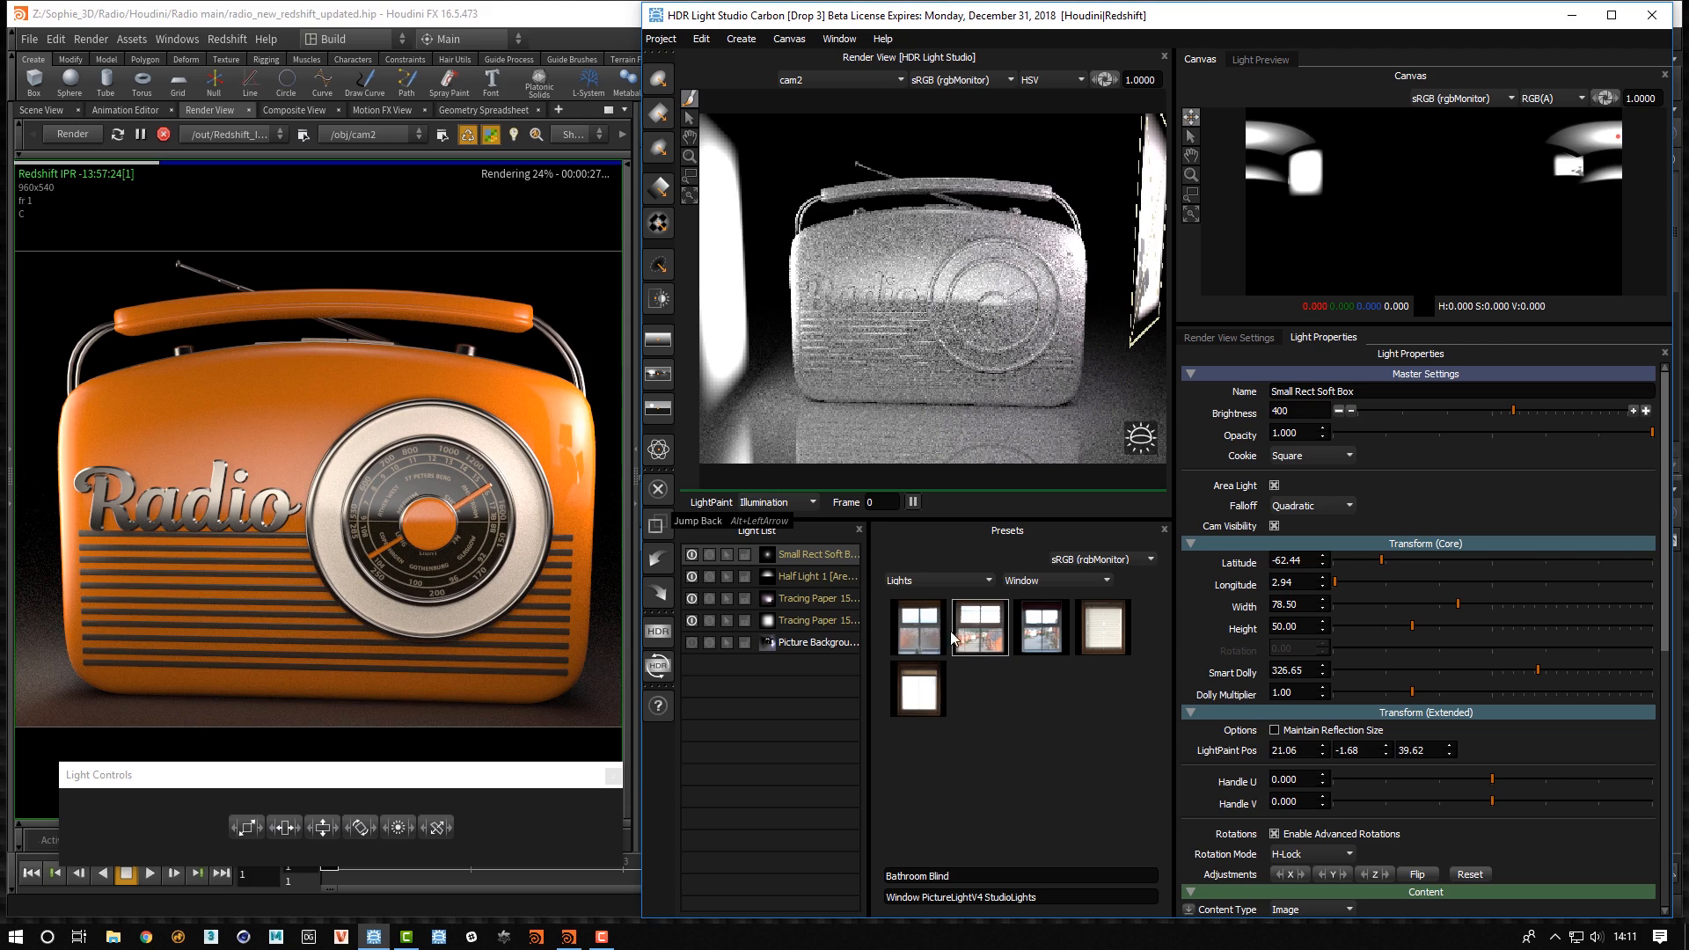
pyautogui.moveTo(954, 637); pyautogui.dragTo(842, 253)
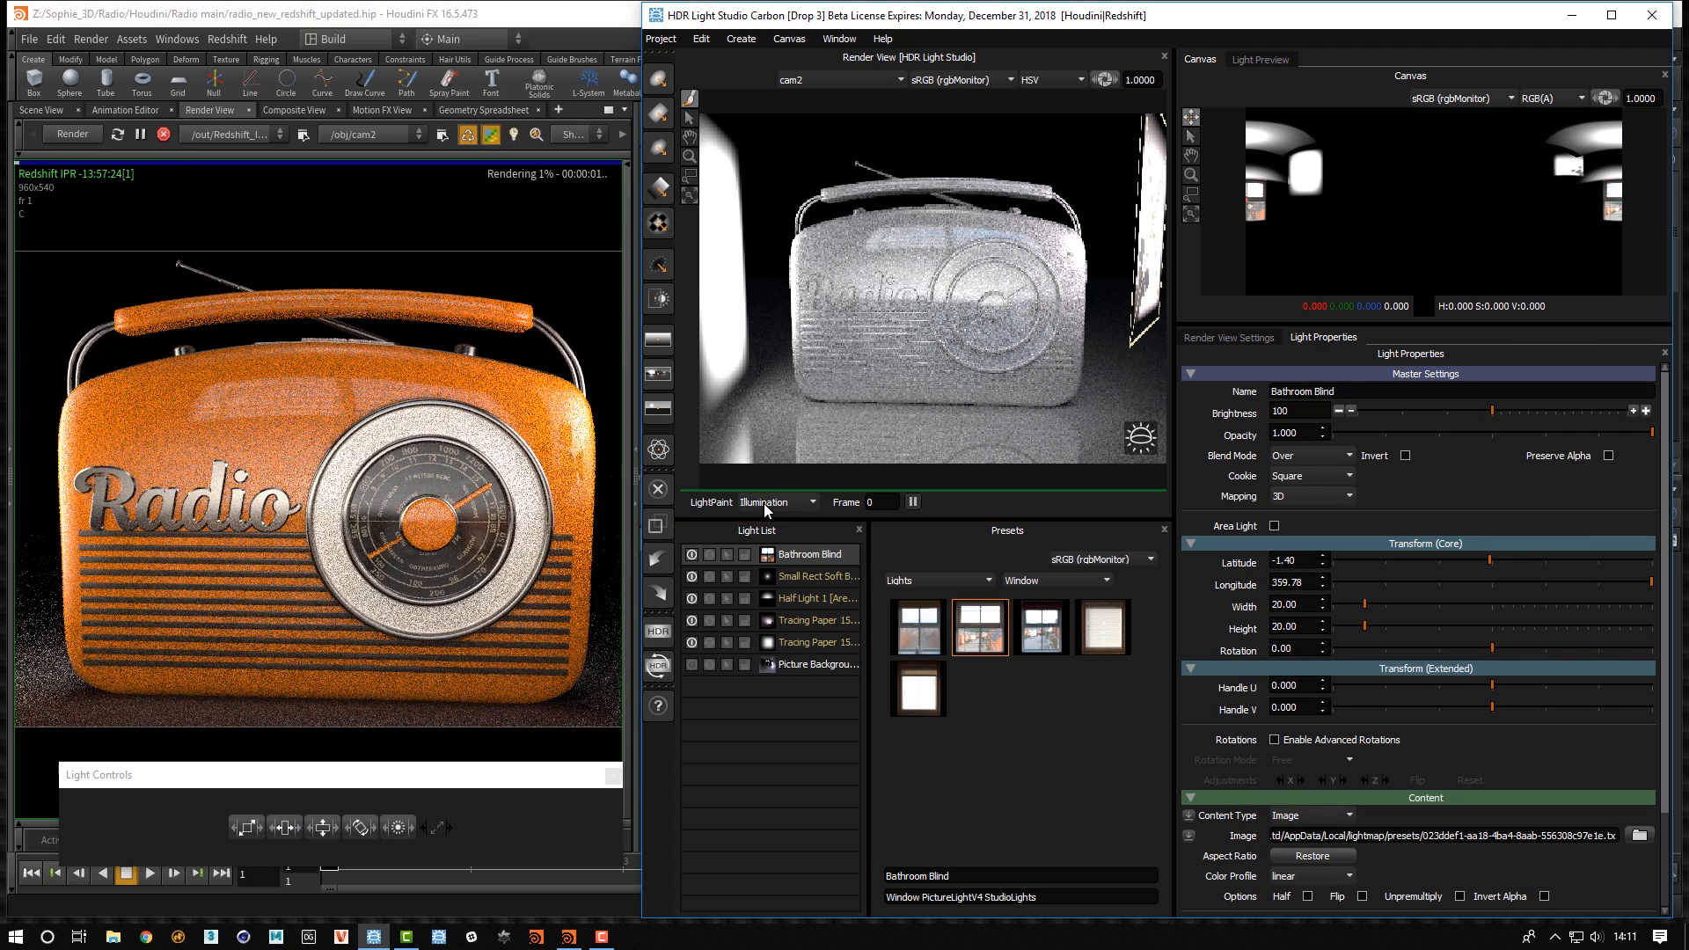
# Set LightPaint to Reflection and reposition the Bathroom Blind so it reflects on the radio's upper left front above the logo
pyautogui.click(763, 503)
pyautogui.click(764, 522)
pyautogui.click(850, 255)
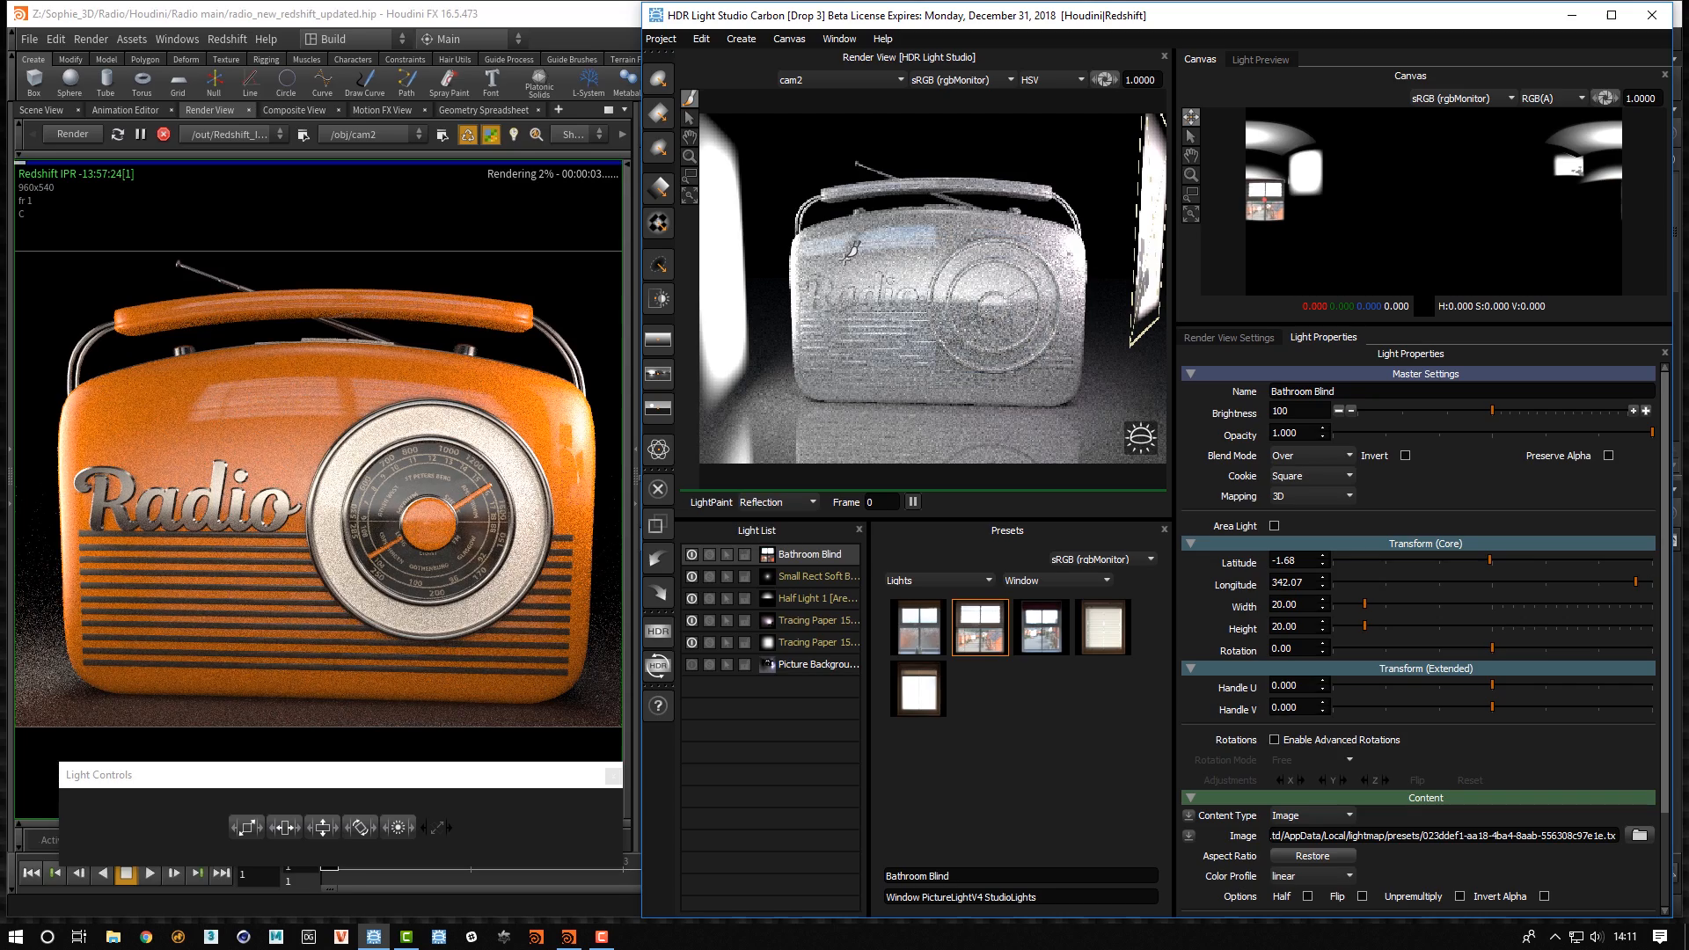
pyautogui.click(845, 258)
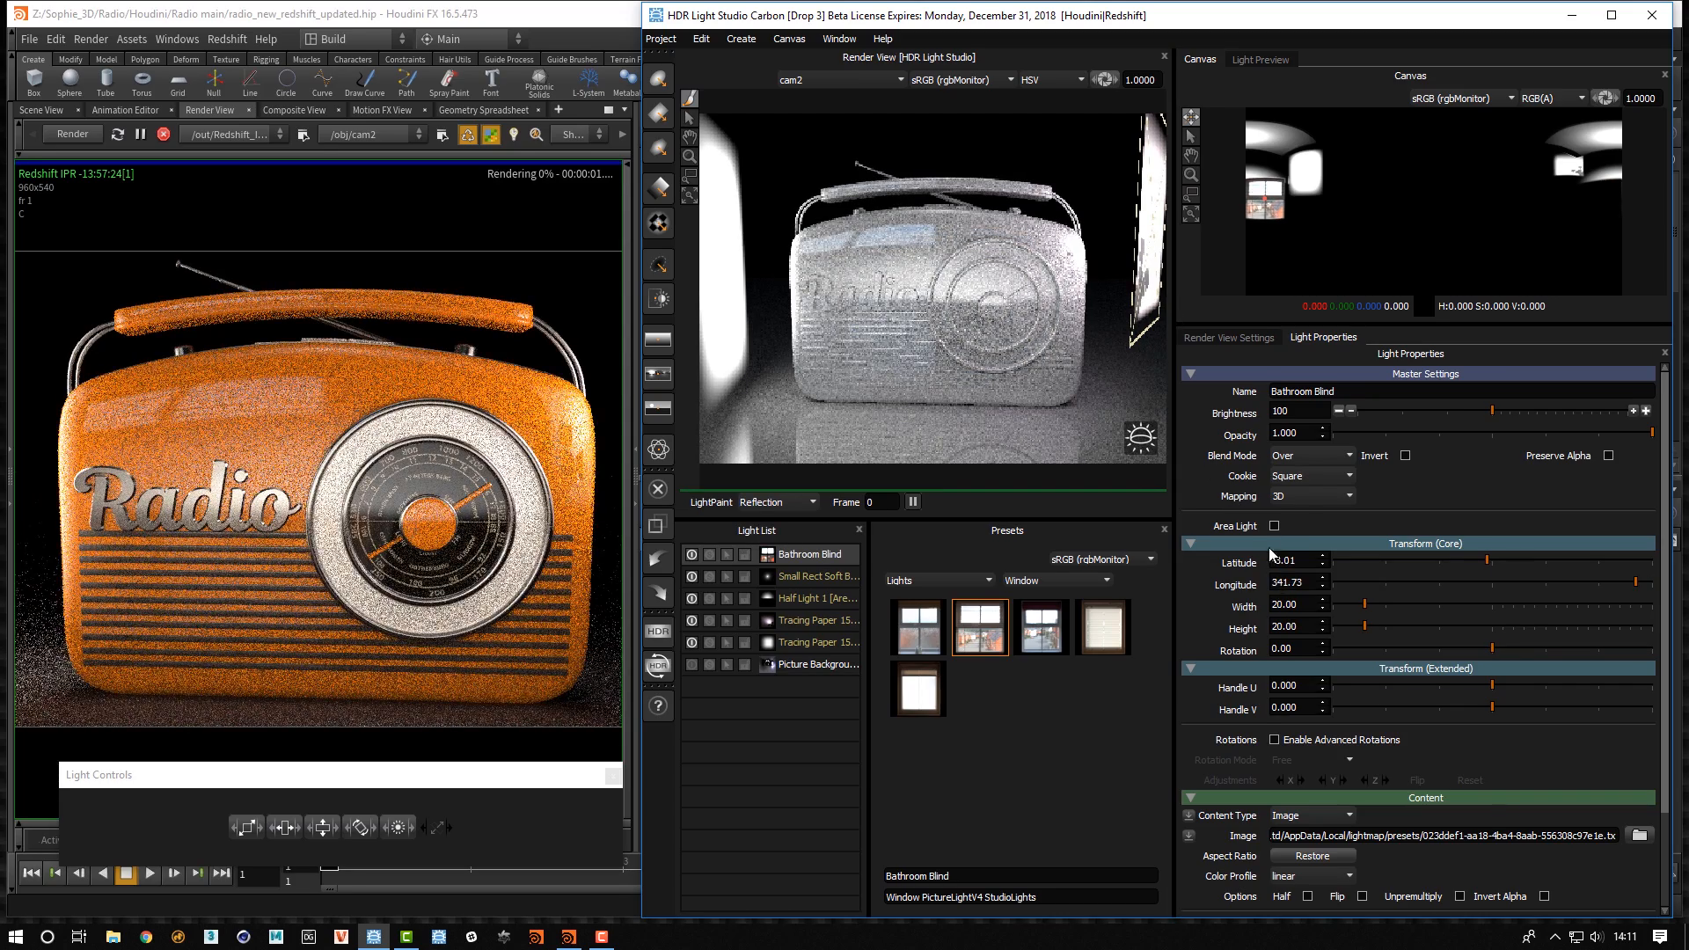
# Convert the Bathroom Blind to an area light with a smart dolly of 190.93 and adjust its reflection above the logo
pyautogui.click(1275, 525)
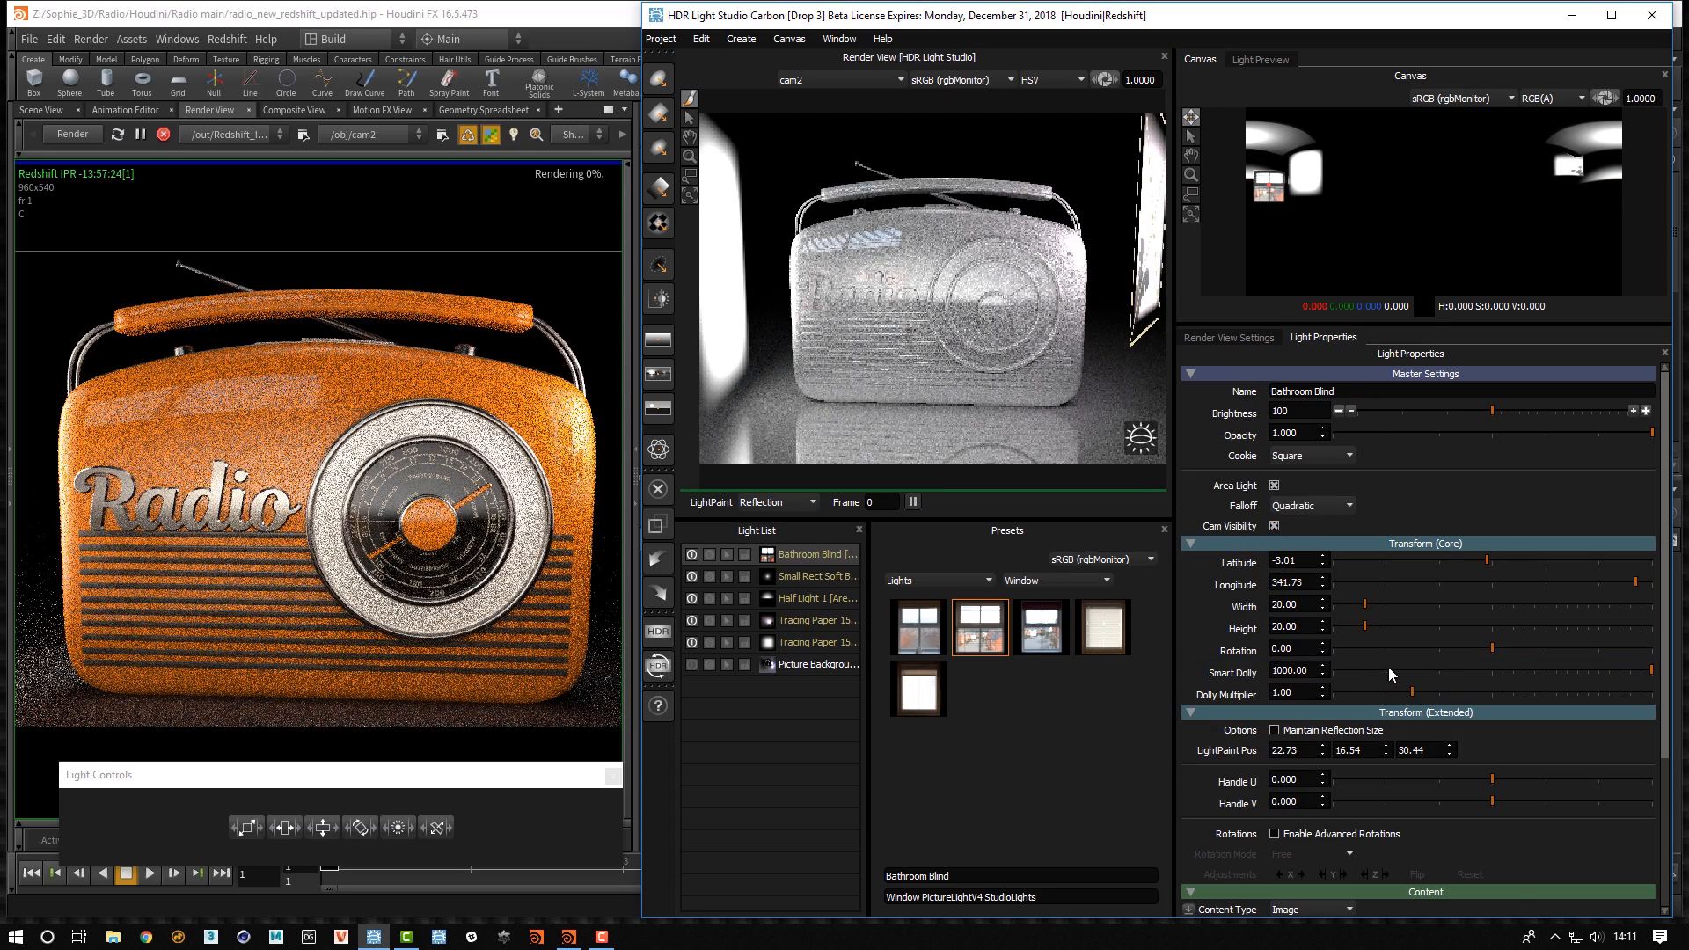
pyautogui.moveTo(1388, 669); pyautogui.dragTo(1516, 669)
pyautogui.click(844, 252)
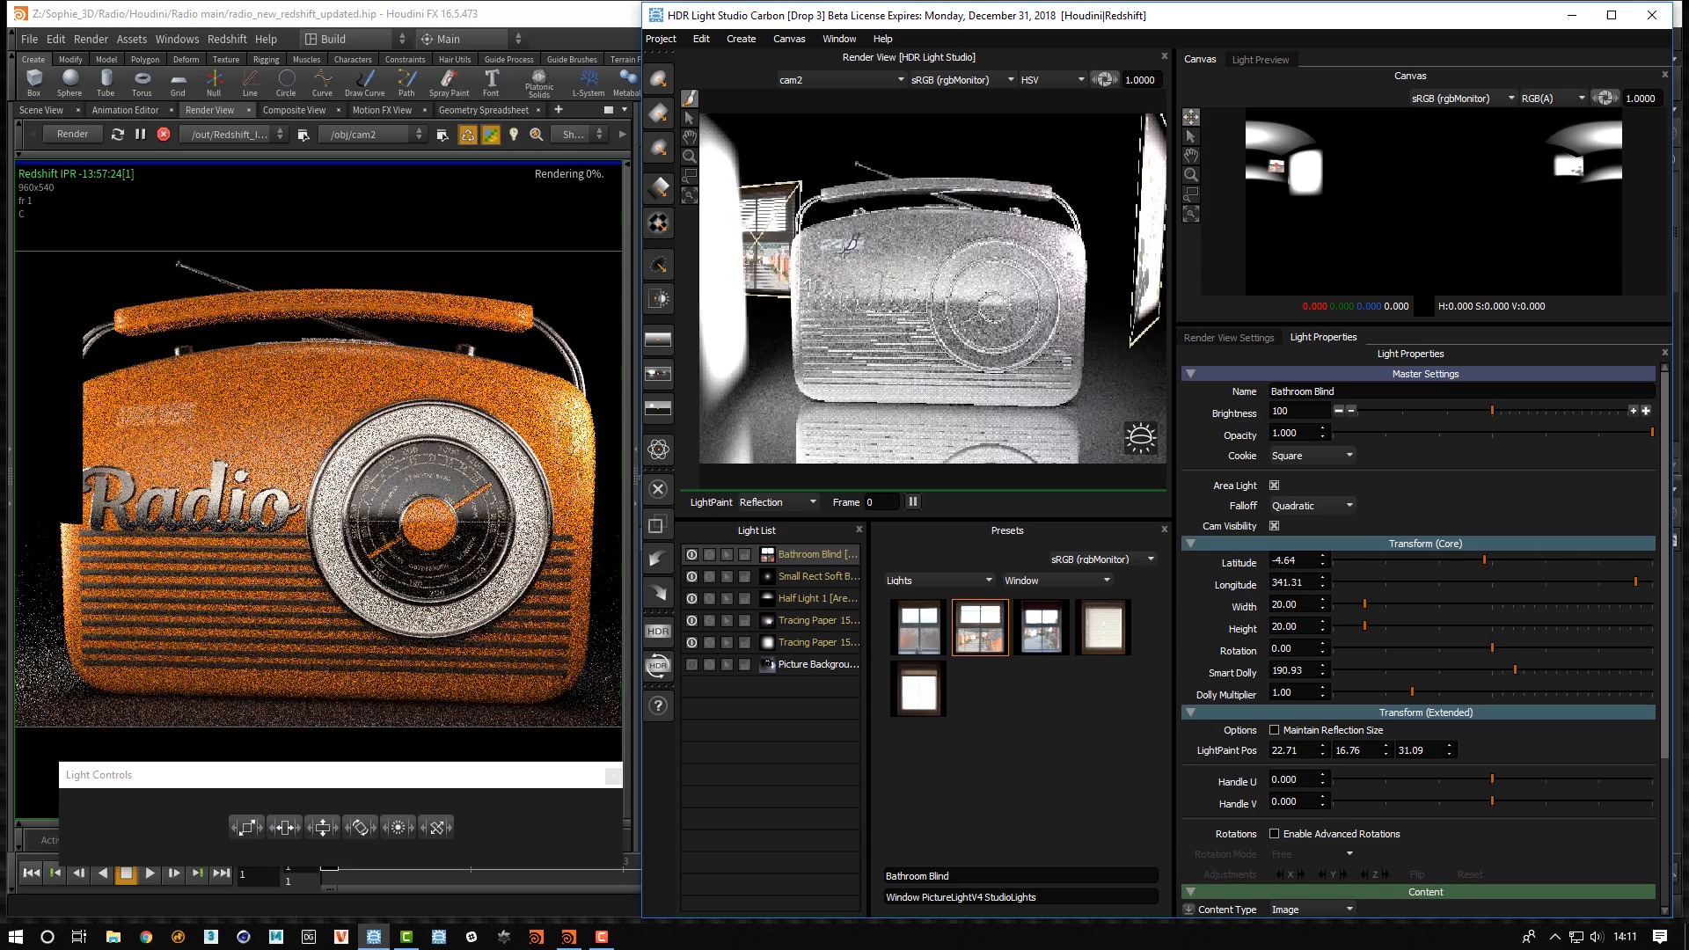
pyautogui.moveTo(845, 252); pyautogui.dragTo(847, 258)
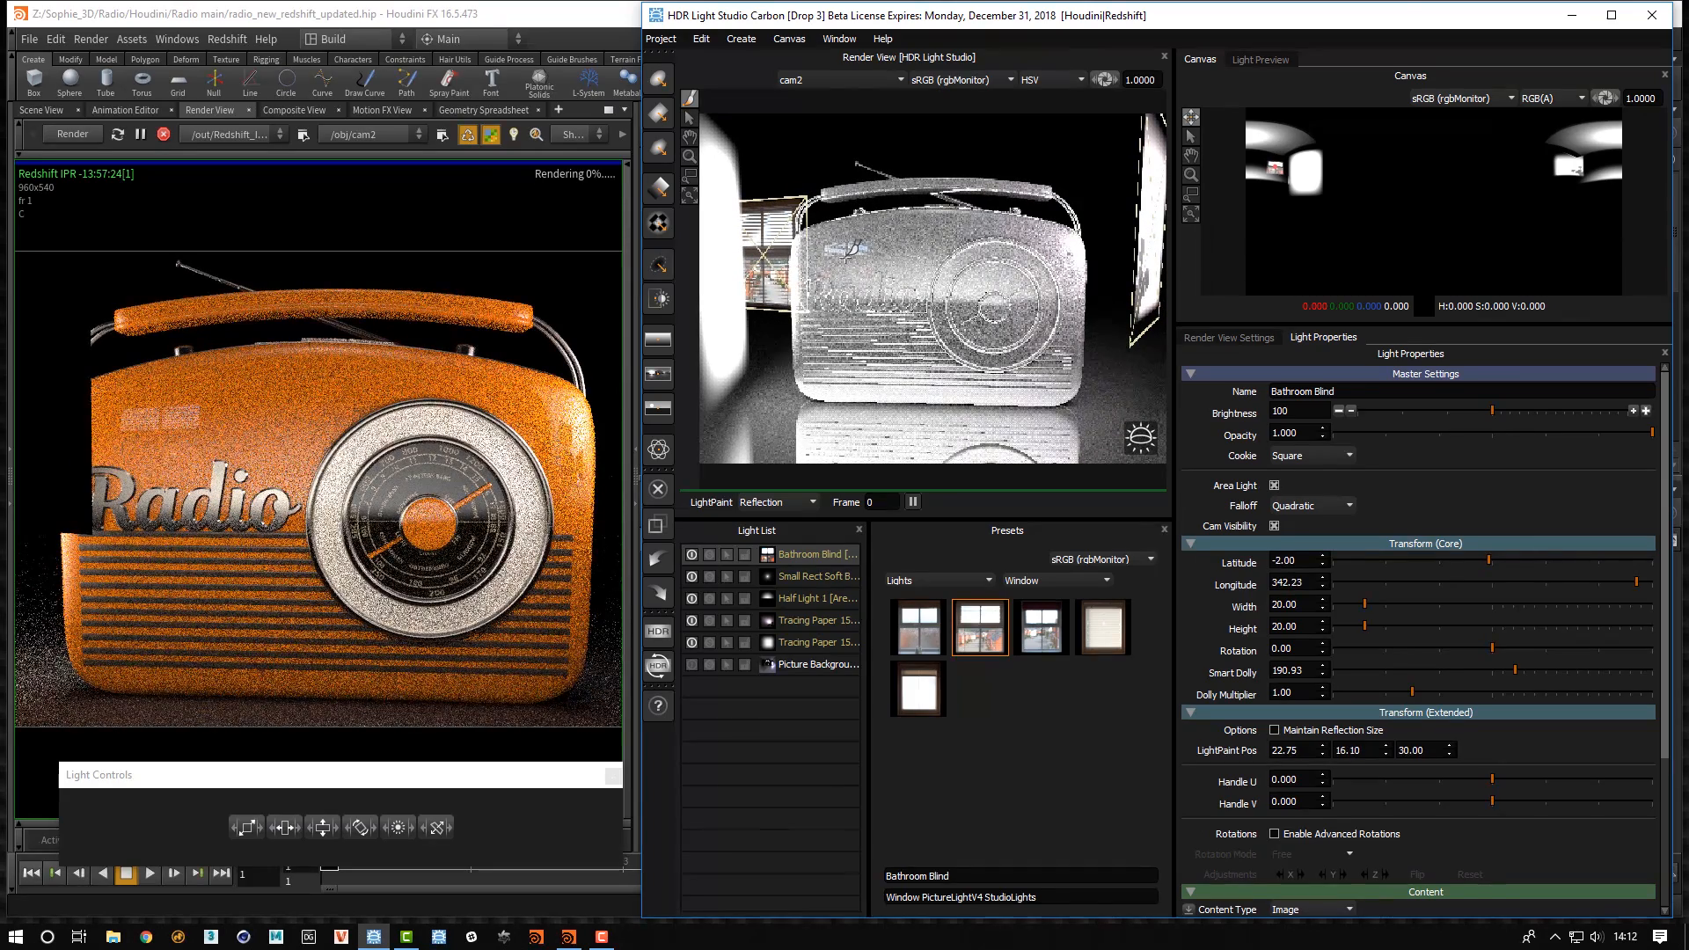
# Enlarge the Bathroom Blind to a width and height of 28 and turn off its camera visibility
pyautogui.moveTo(243, 836); pyautogui.dragTo(270, 832)
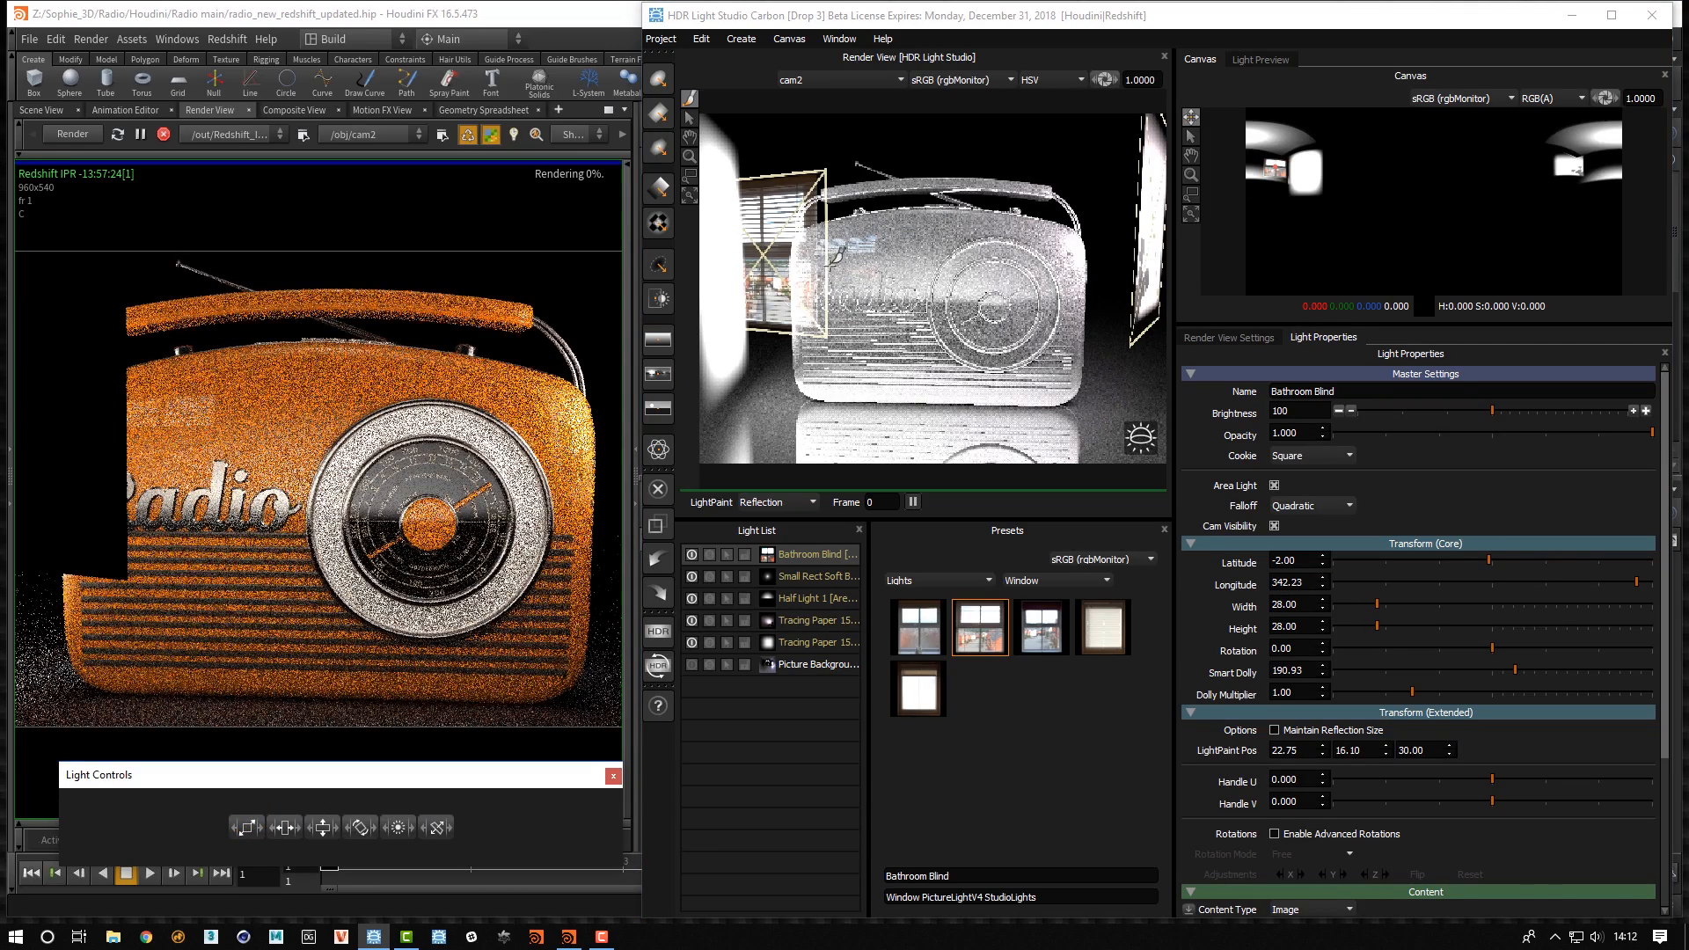
pyautogui.click(850, 256)
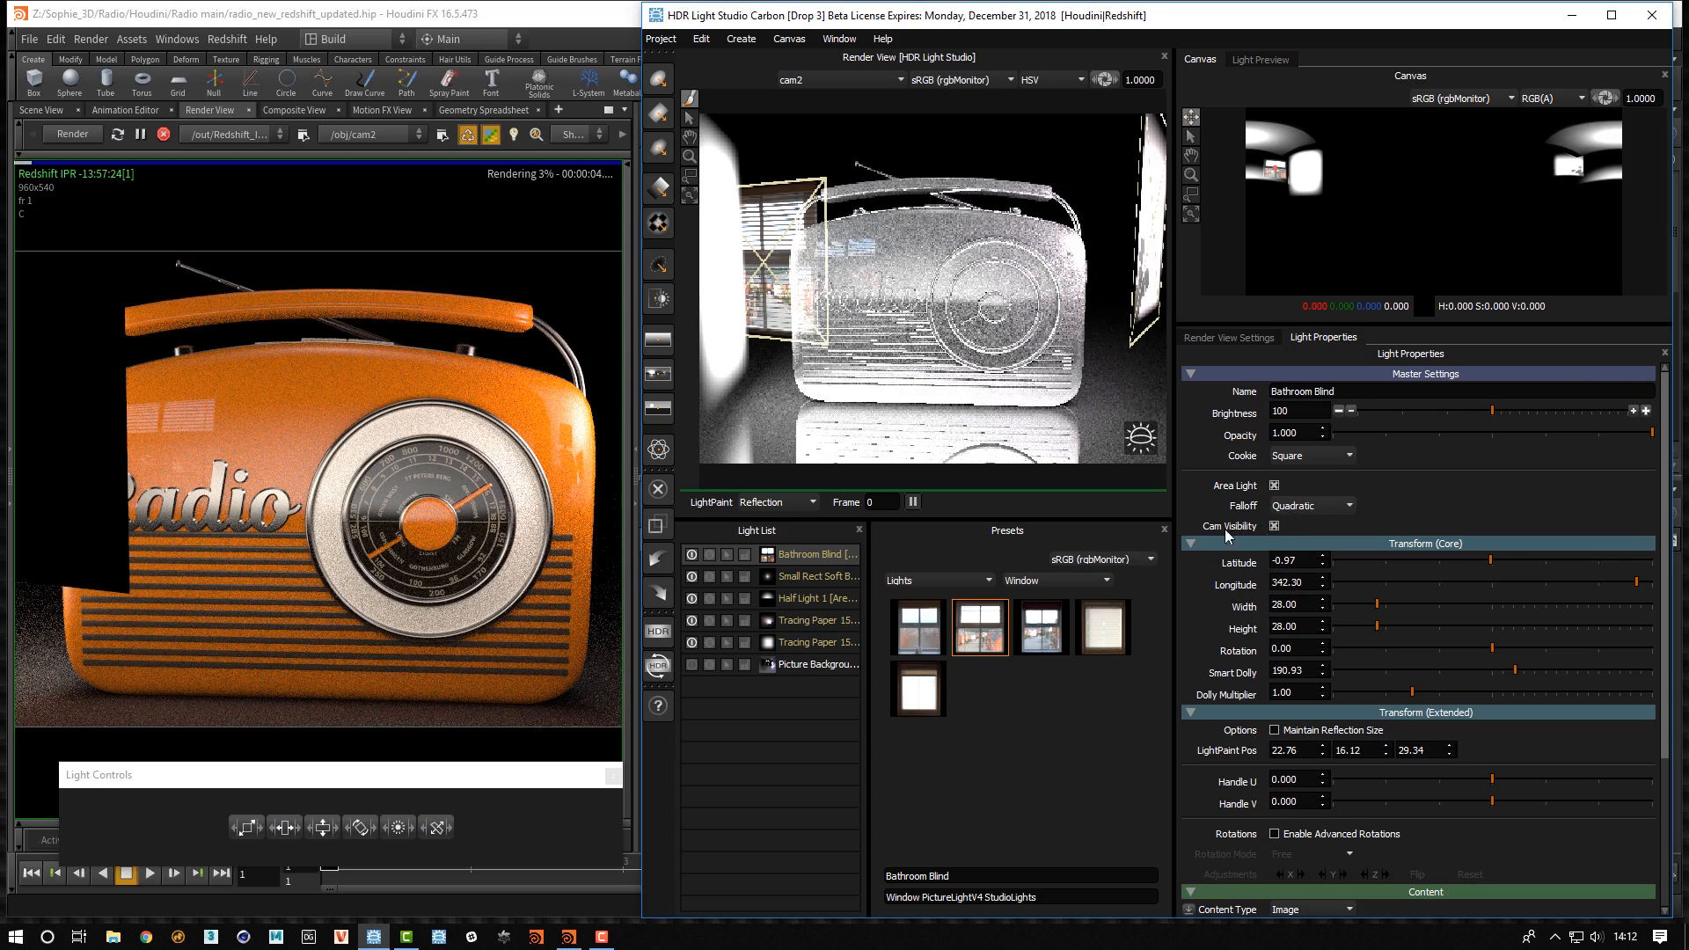
pyautogui.click(1274, 527)
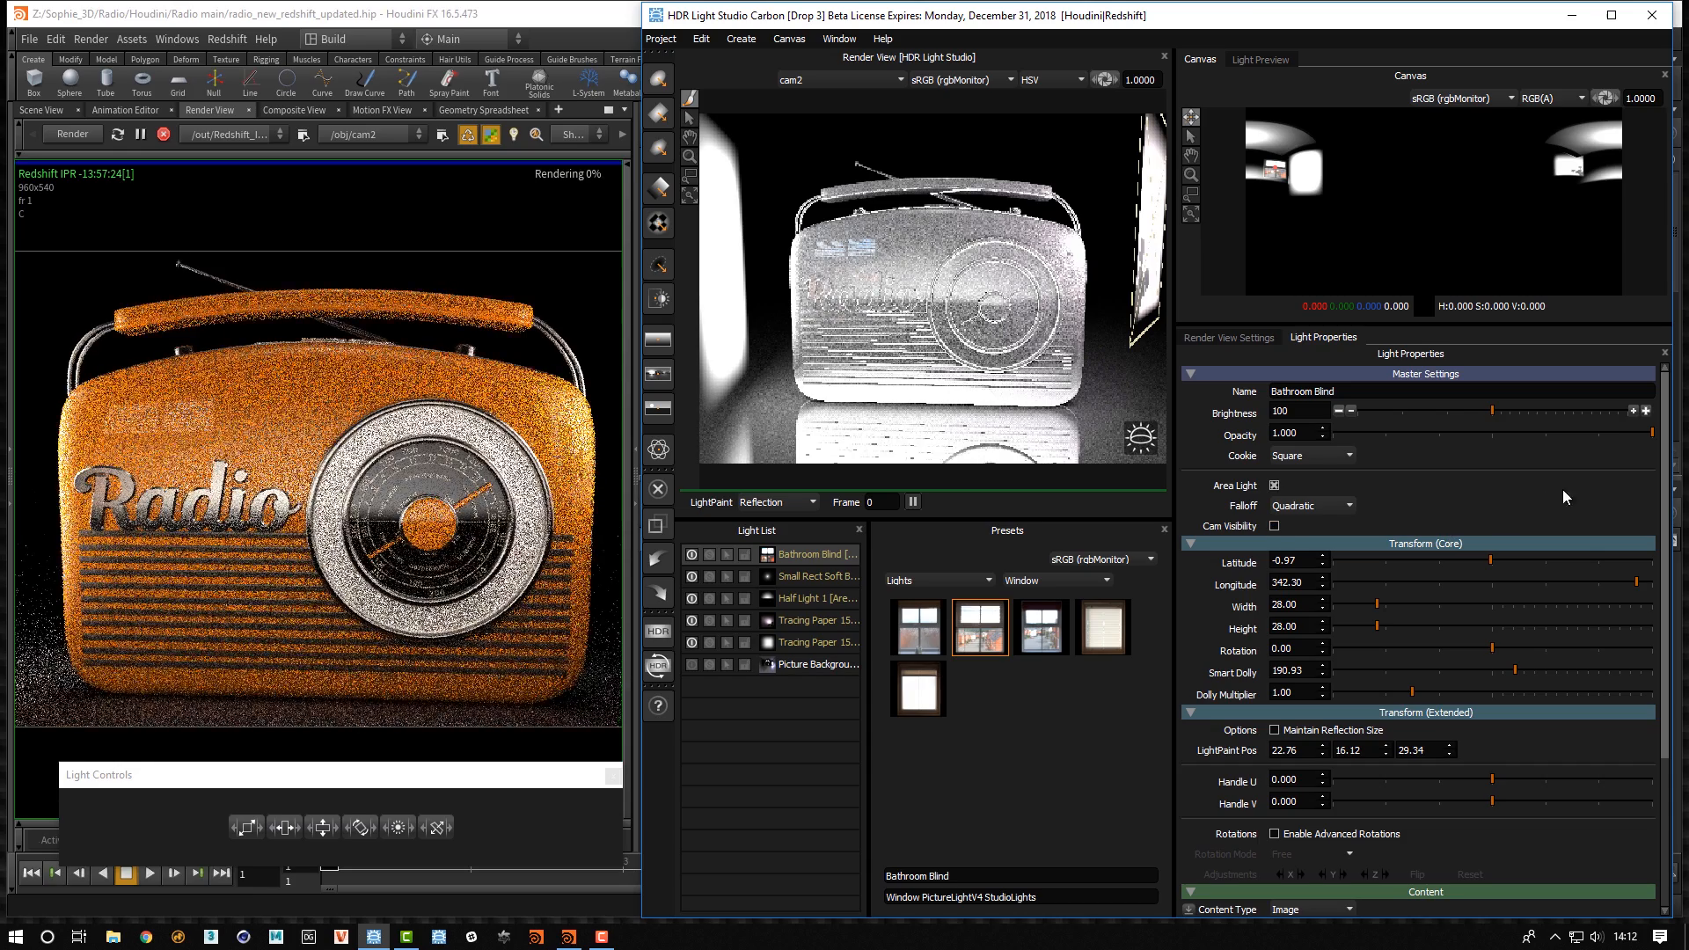
# Try the Bathroom Blind's brightness at 800, then settle on 200
pyautogui.click(1647, 411)
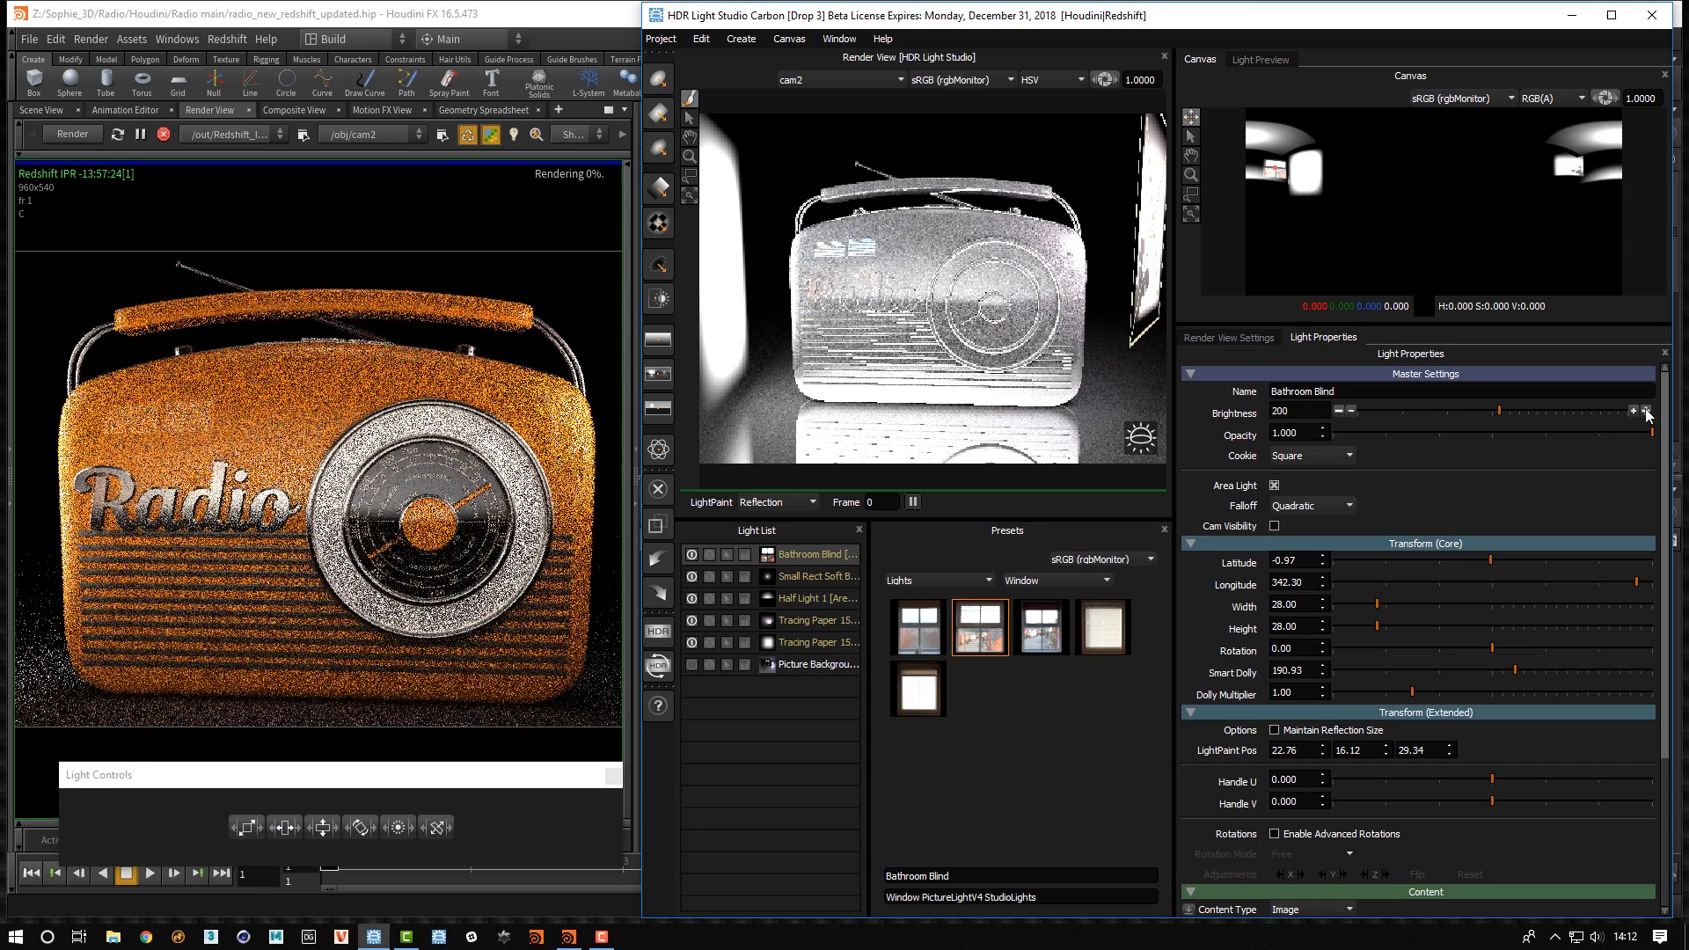
pyautogui.click(1646, 410)
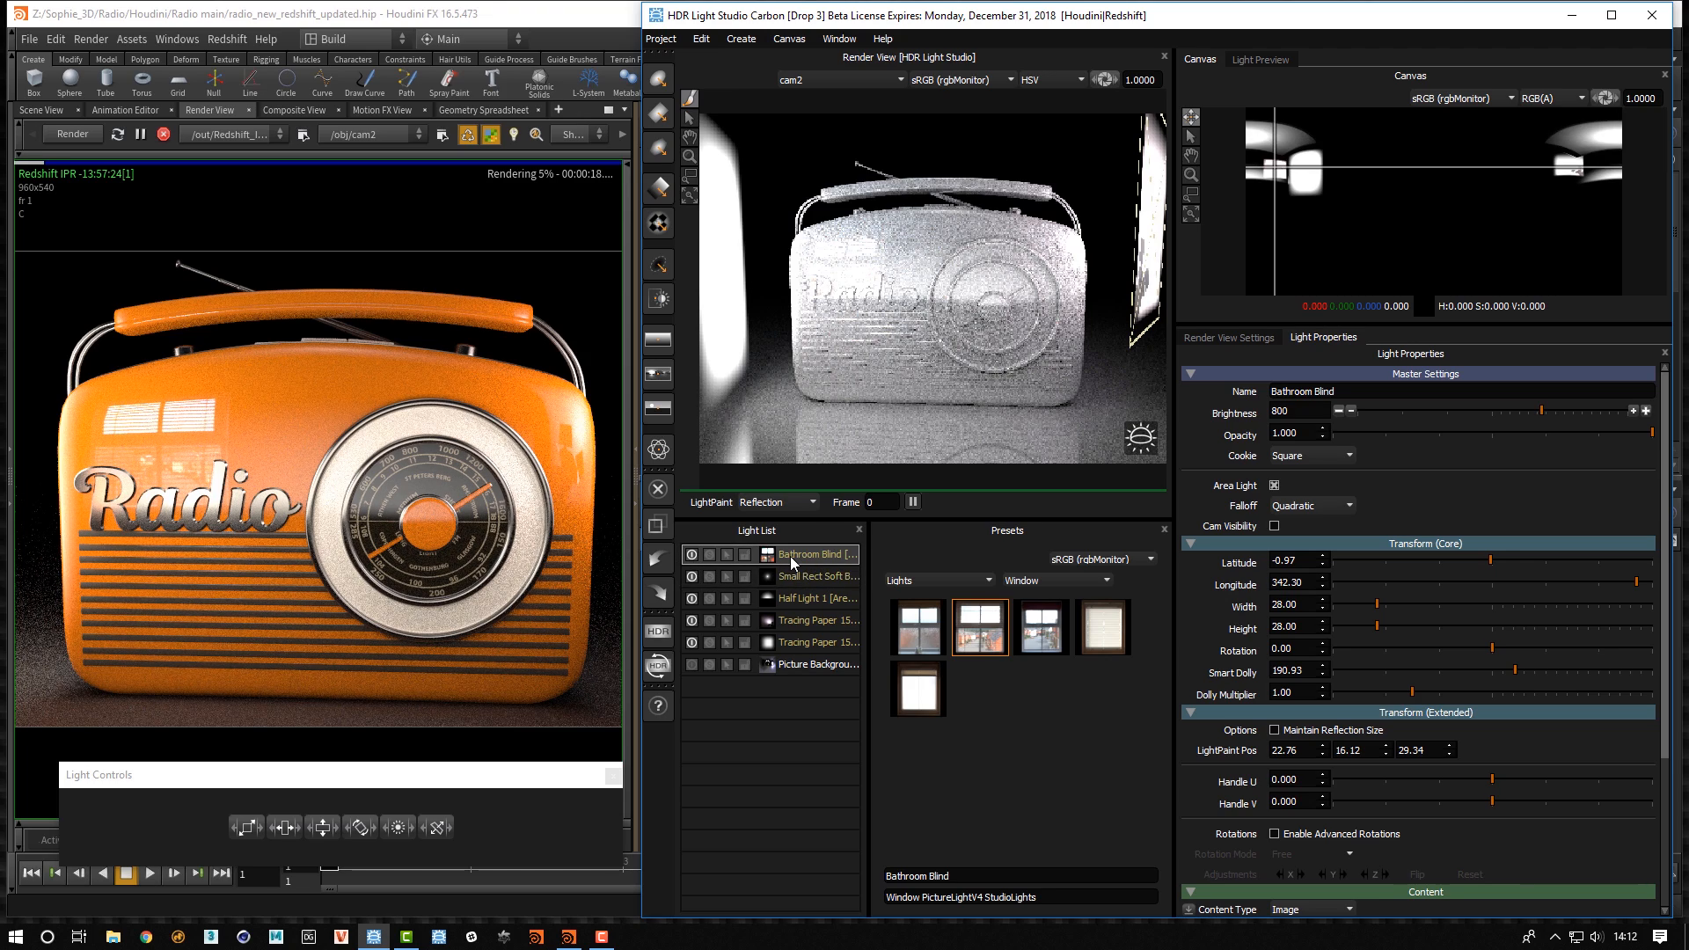
pyautogui.click(1339, 411)
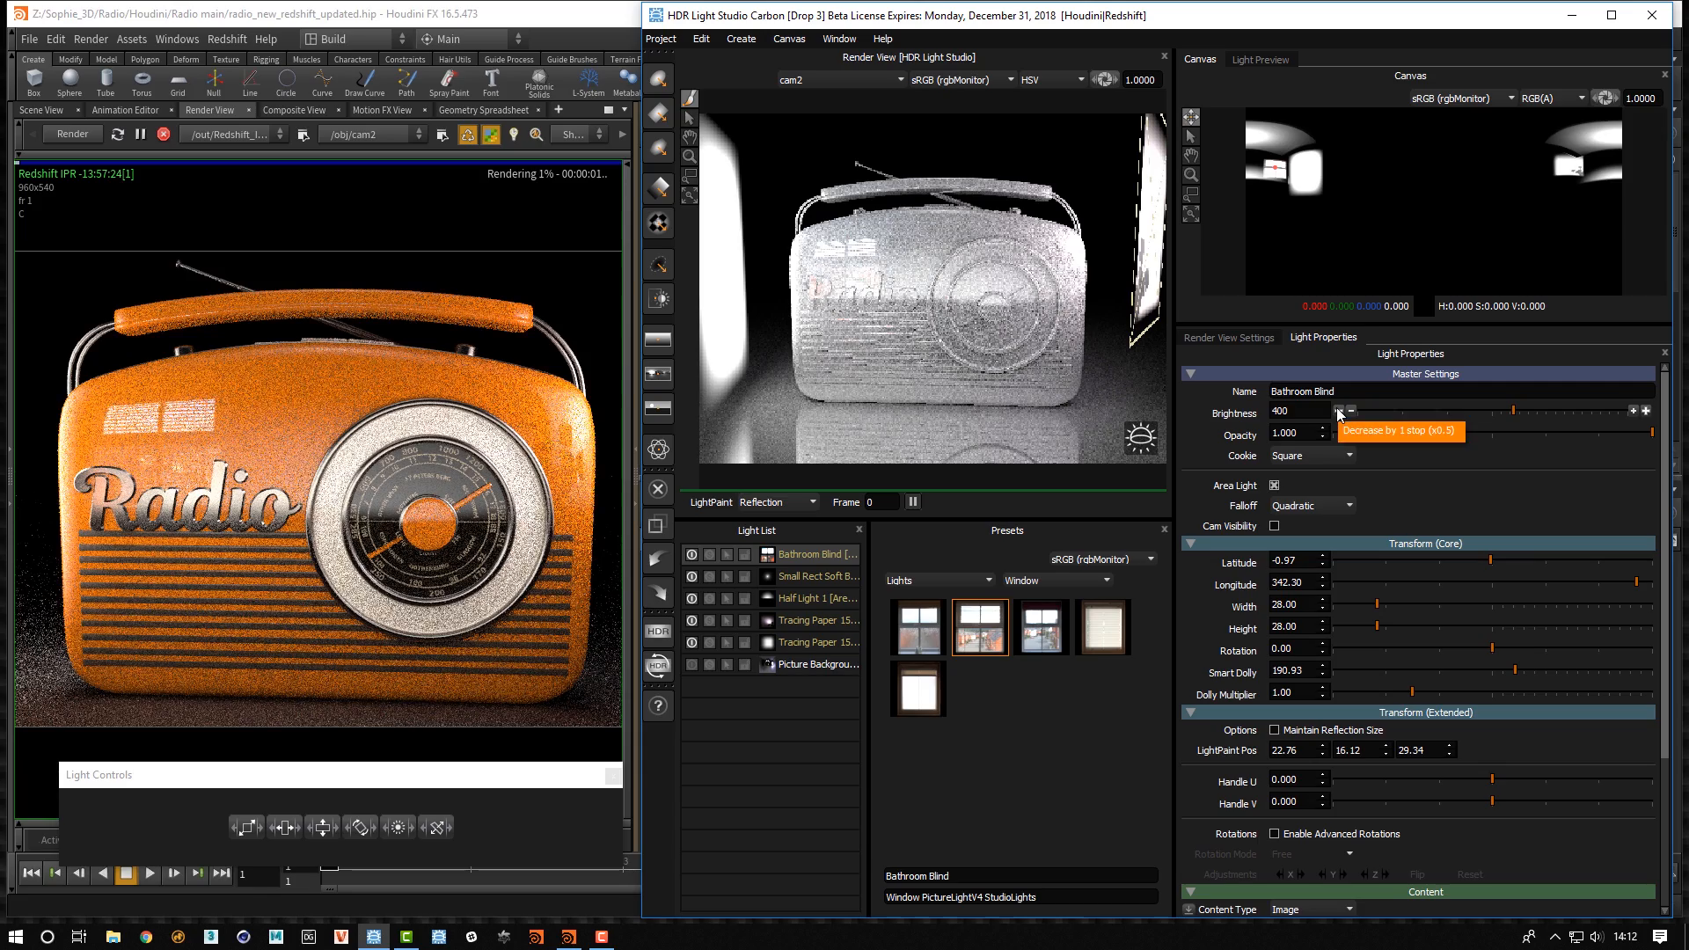
pyautogui.click(1339, 411)
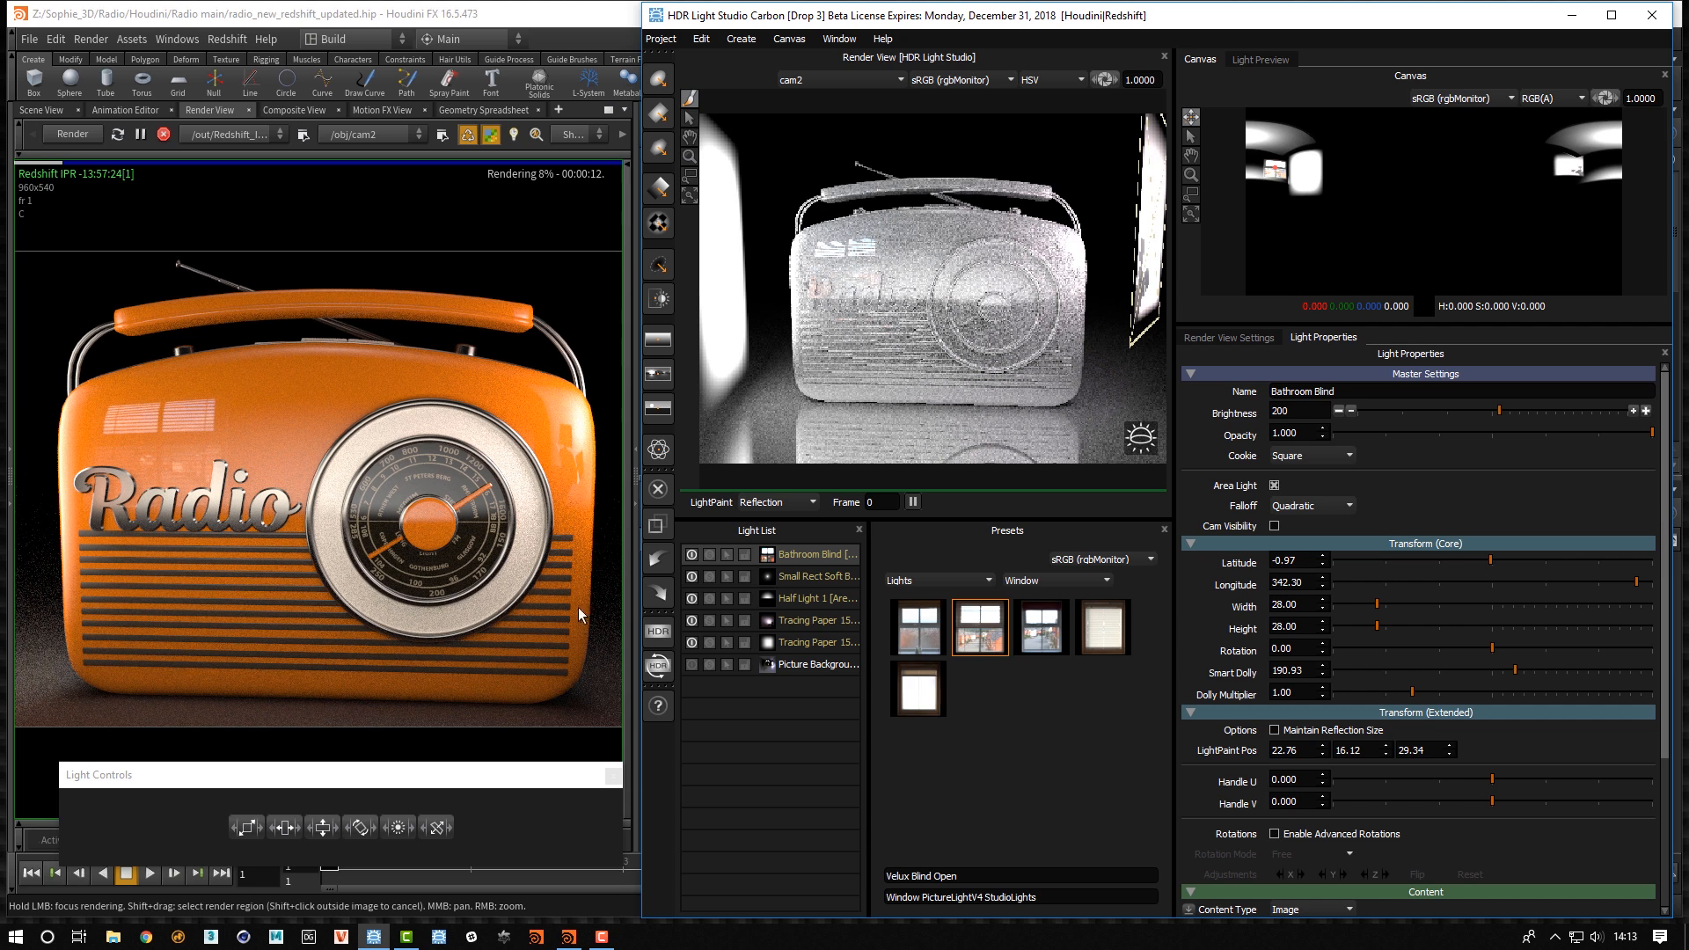
# Add a Round Light reflecting on the radio body's lower right edge and convert it to an area light
pyautogui.click(658, 82)
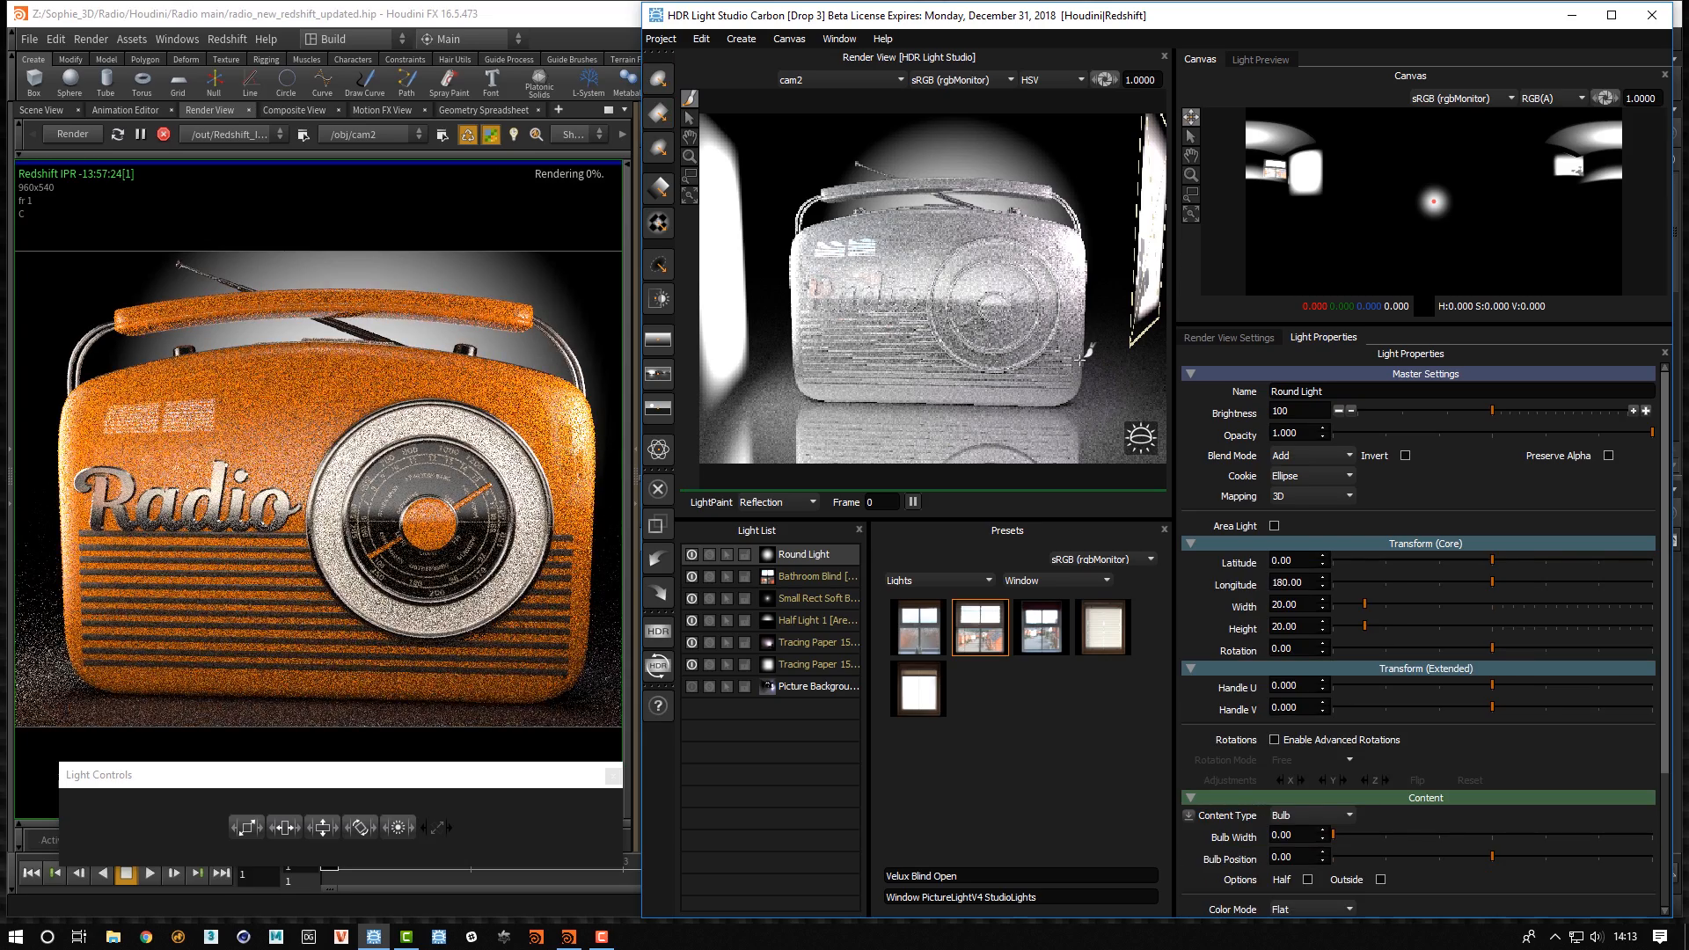
pyautogui.click(1080, 360)
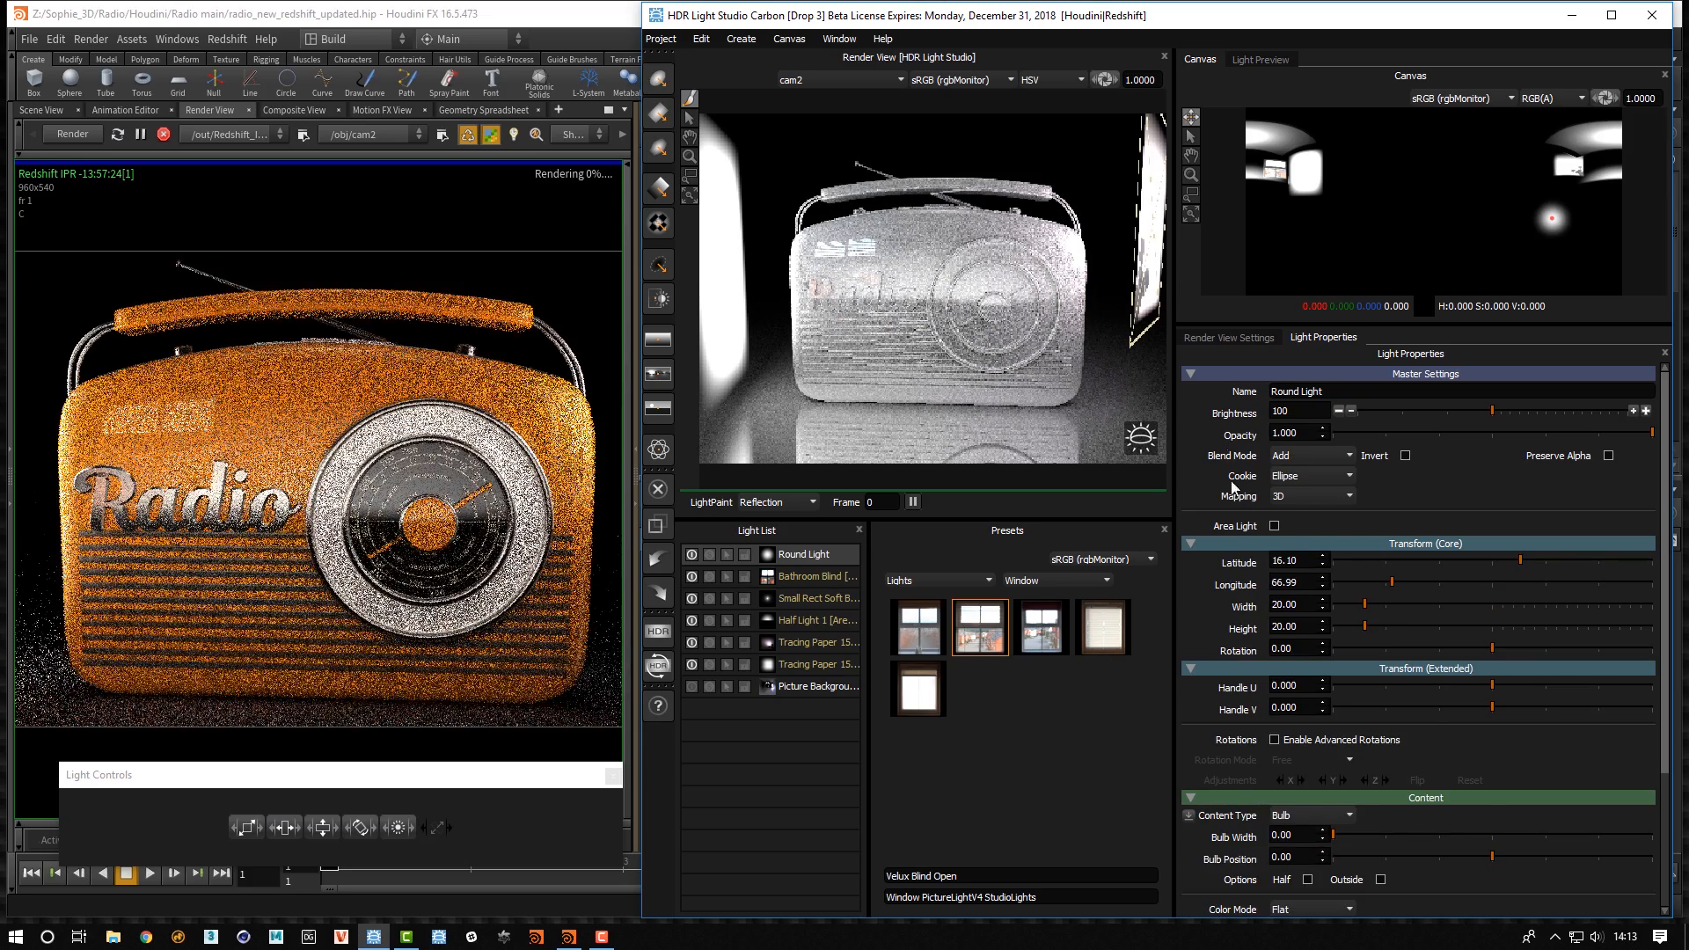
pyautogui.click(1275, 526)
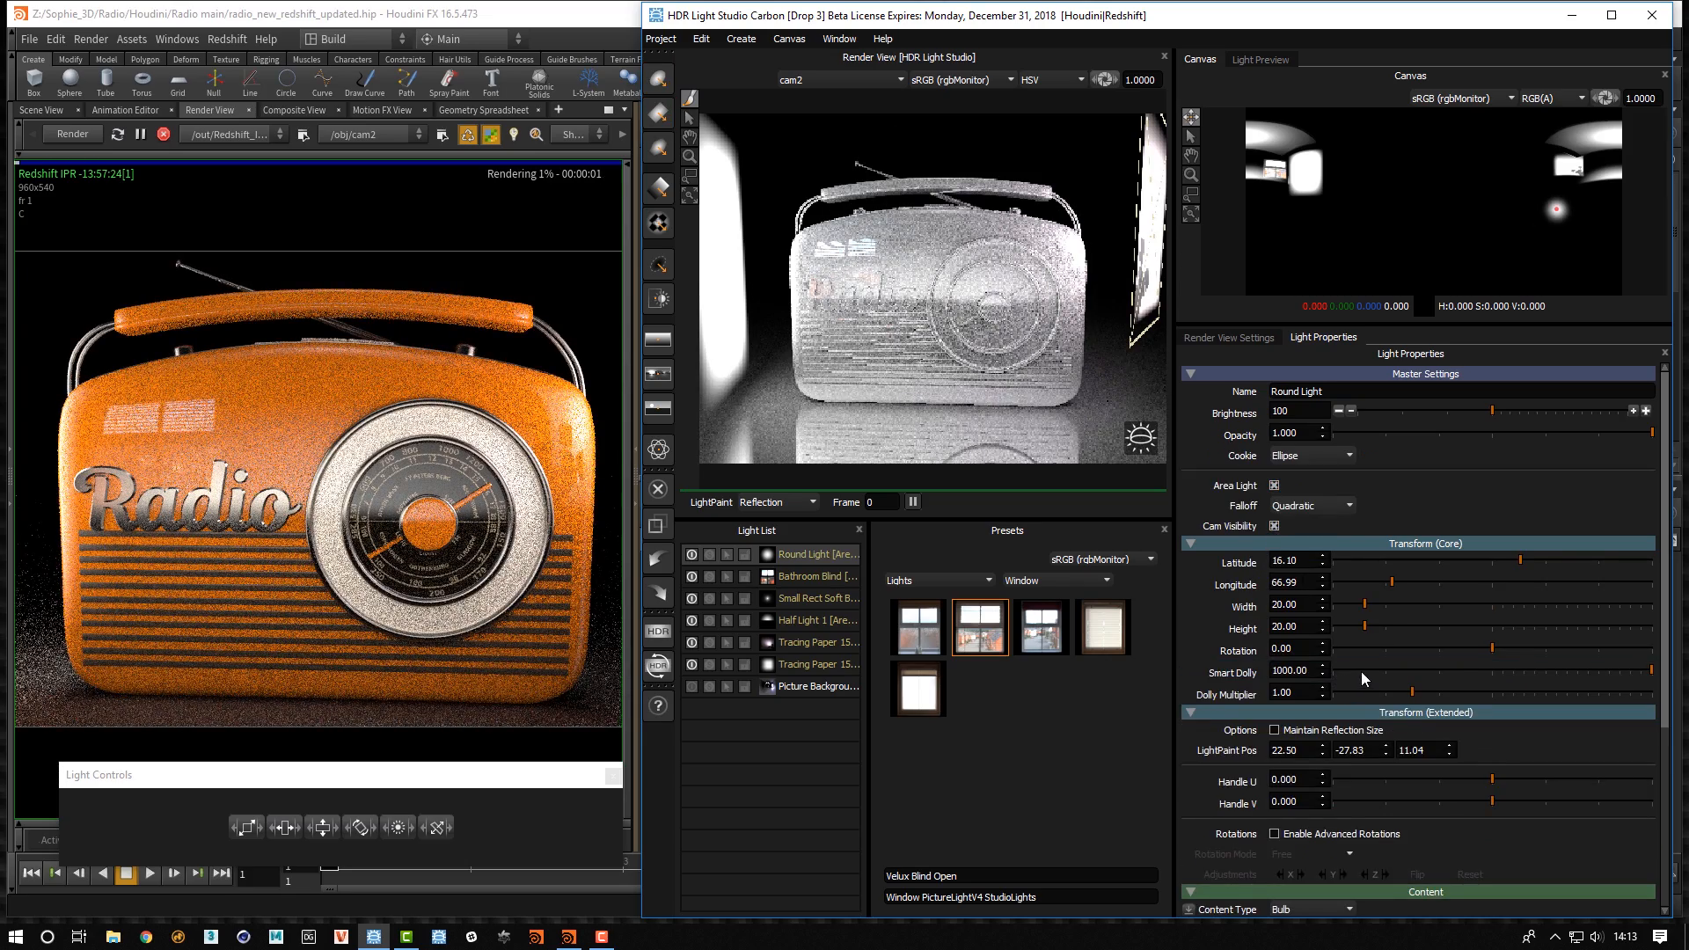
# Set the Round Light's smart dolly to 86.54 and raise its brightness to 800
pyautogui.moveTo(1363, 674); pyautogui.dragTo(1501, 676)
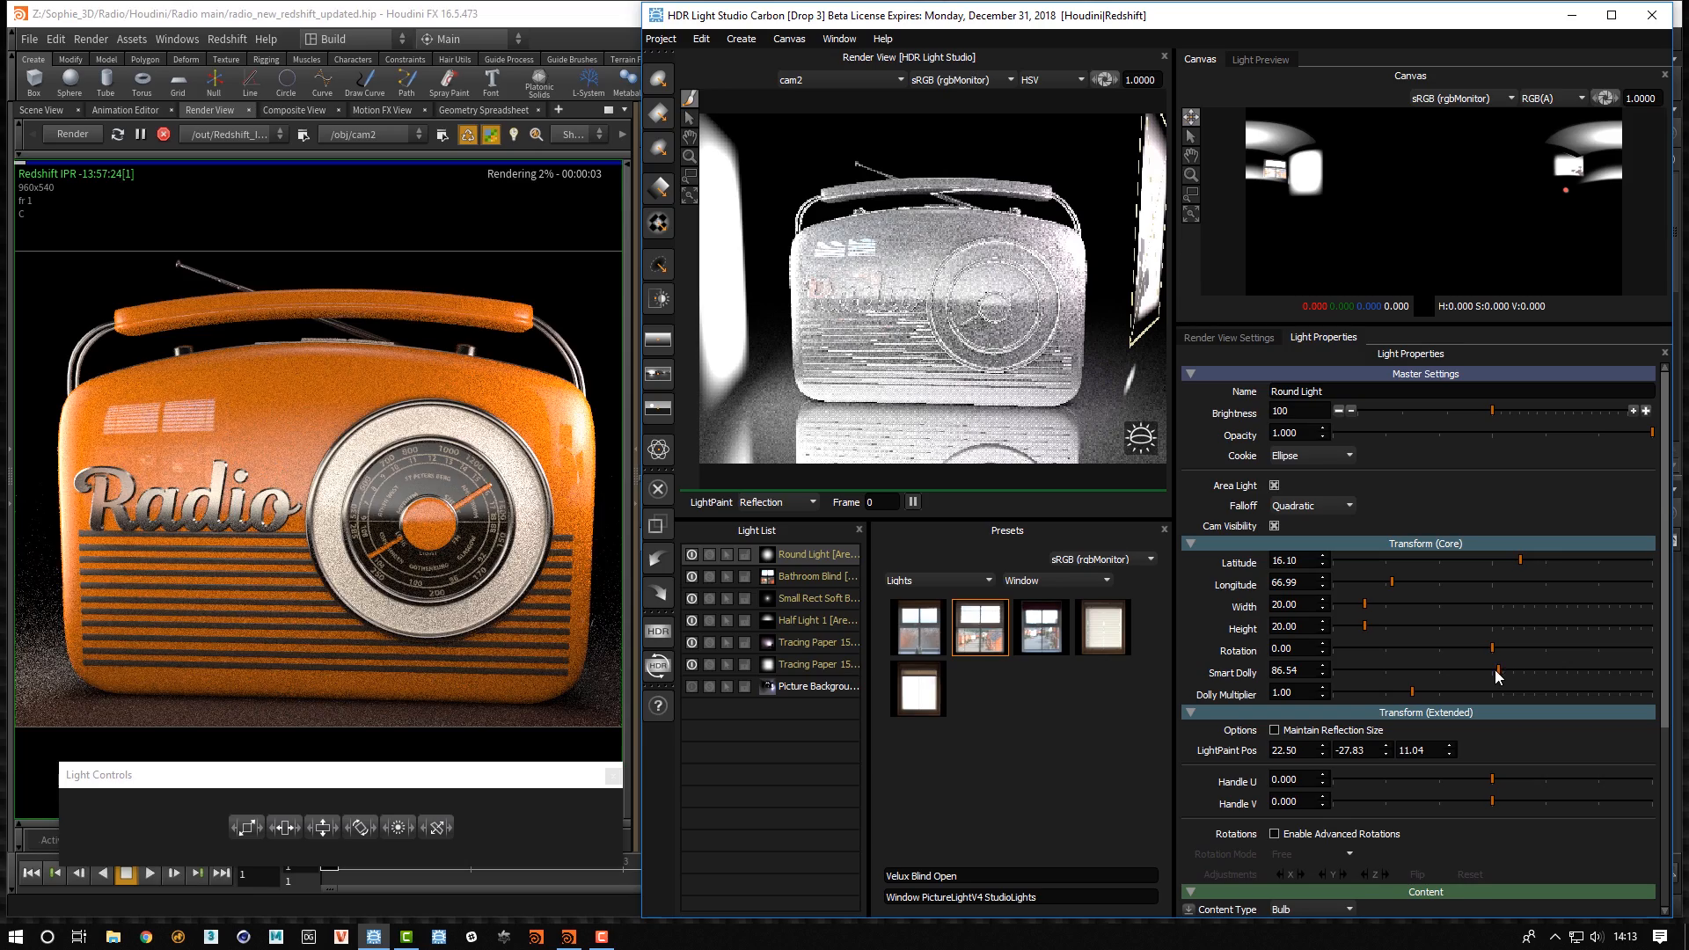
pyautogui.click(1646, 411)
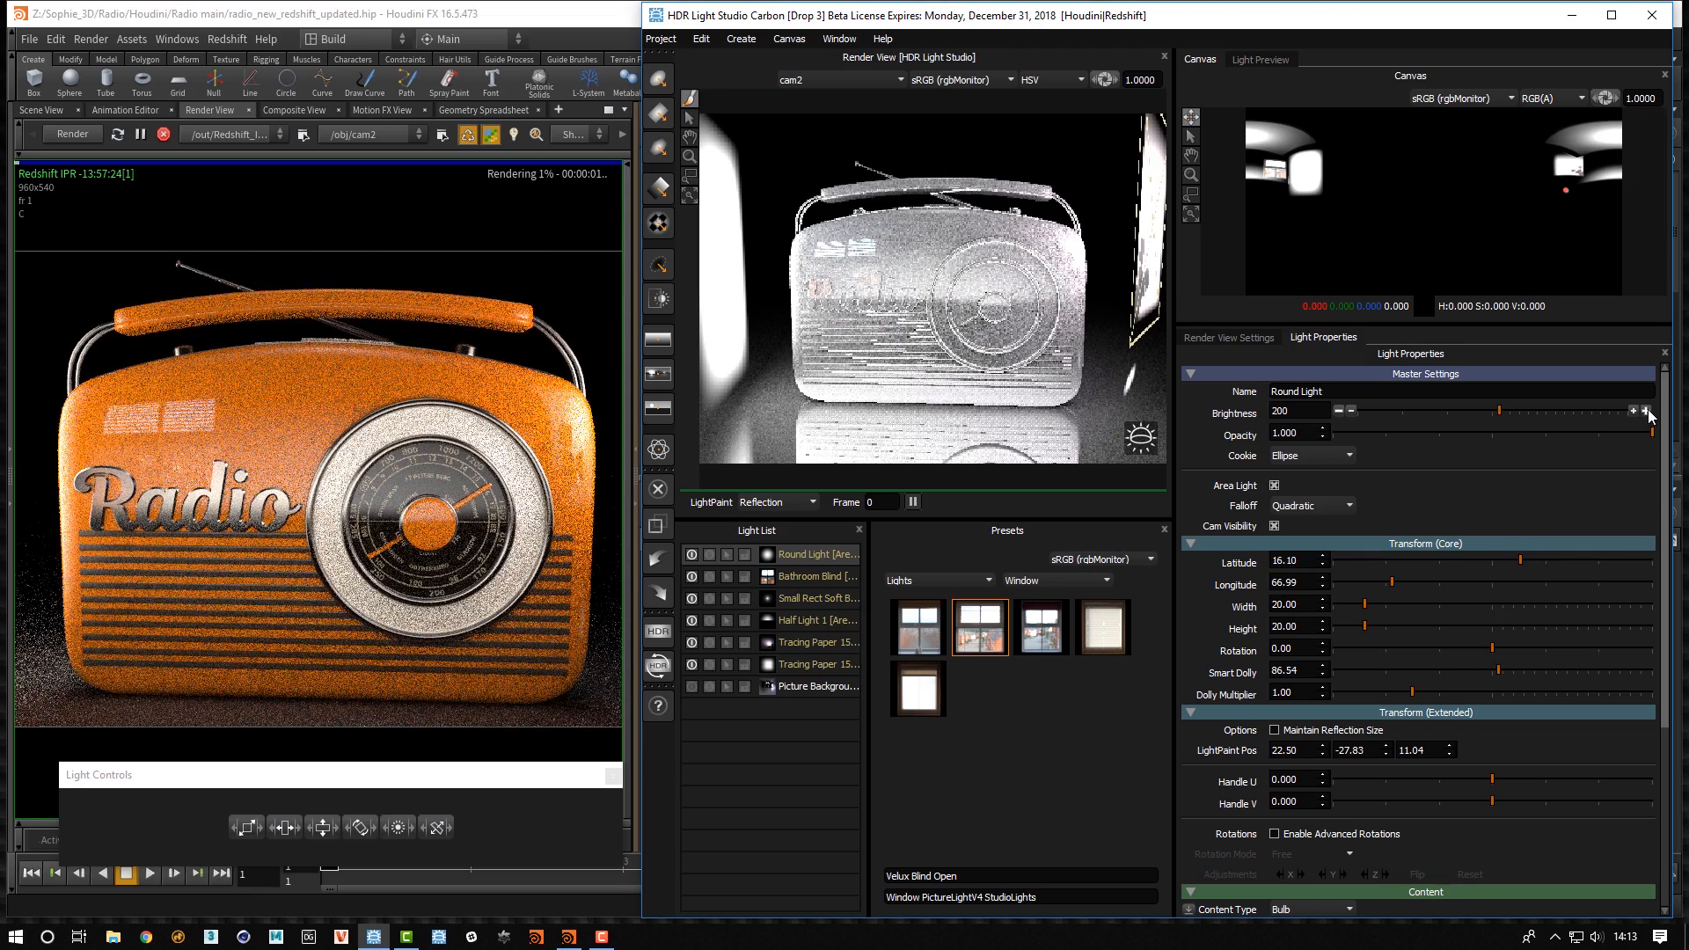
pyautogui.click(1646, 411)
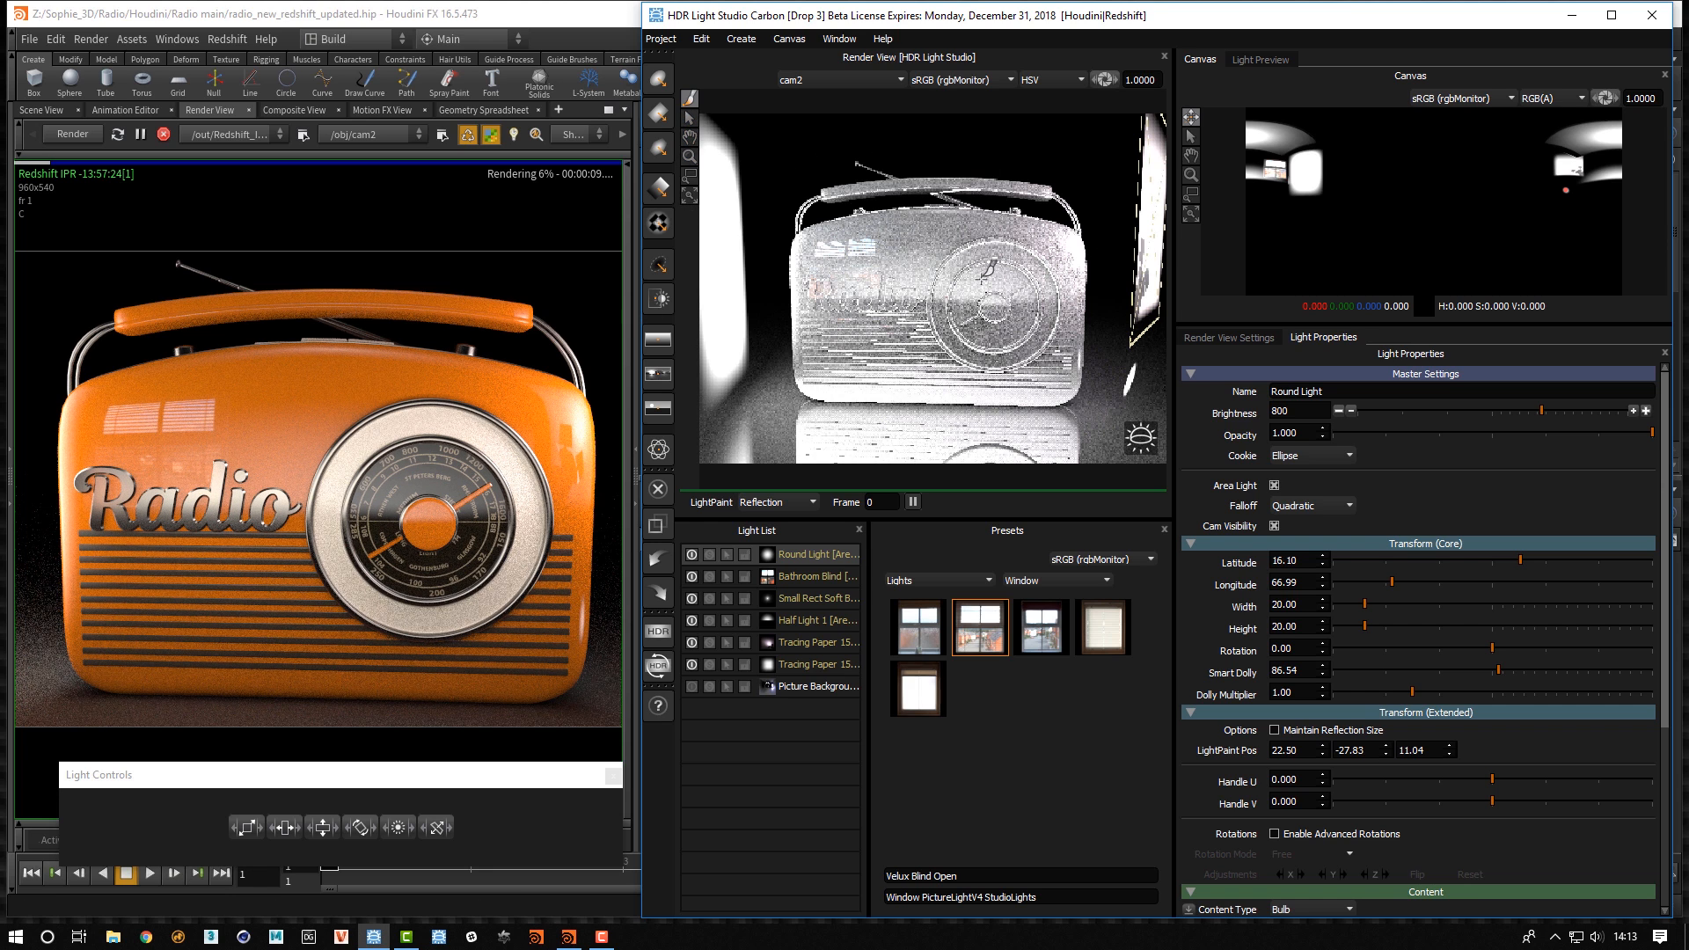
# Duplicate the Round Light area light, keeping the name Round Light
pyautogui.click(690, 177)
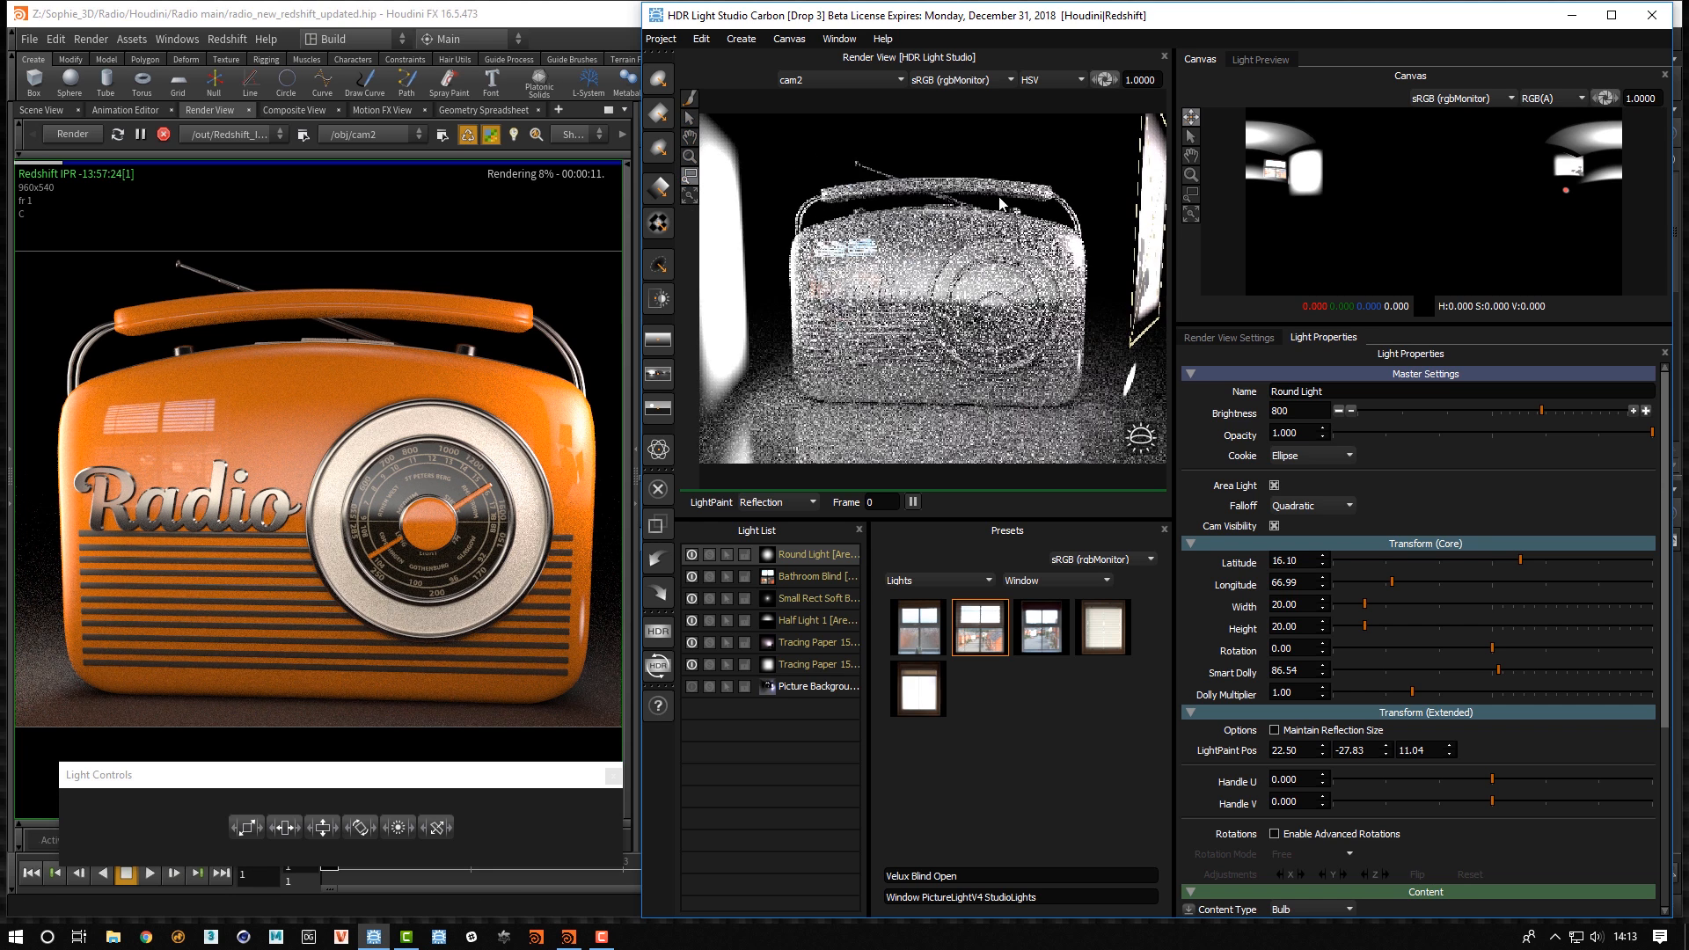
pyautogui.moveTo(1021, 165)
pyautogui.mouseDown()
pyautogui.moveTo(1075, 206)
pyautogui.moveTo(1091, 261)
pyautogui.mouseUp()
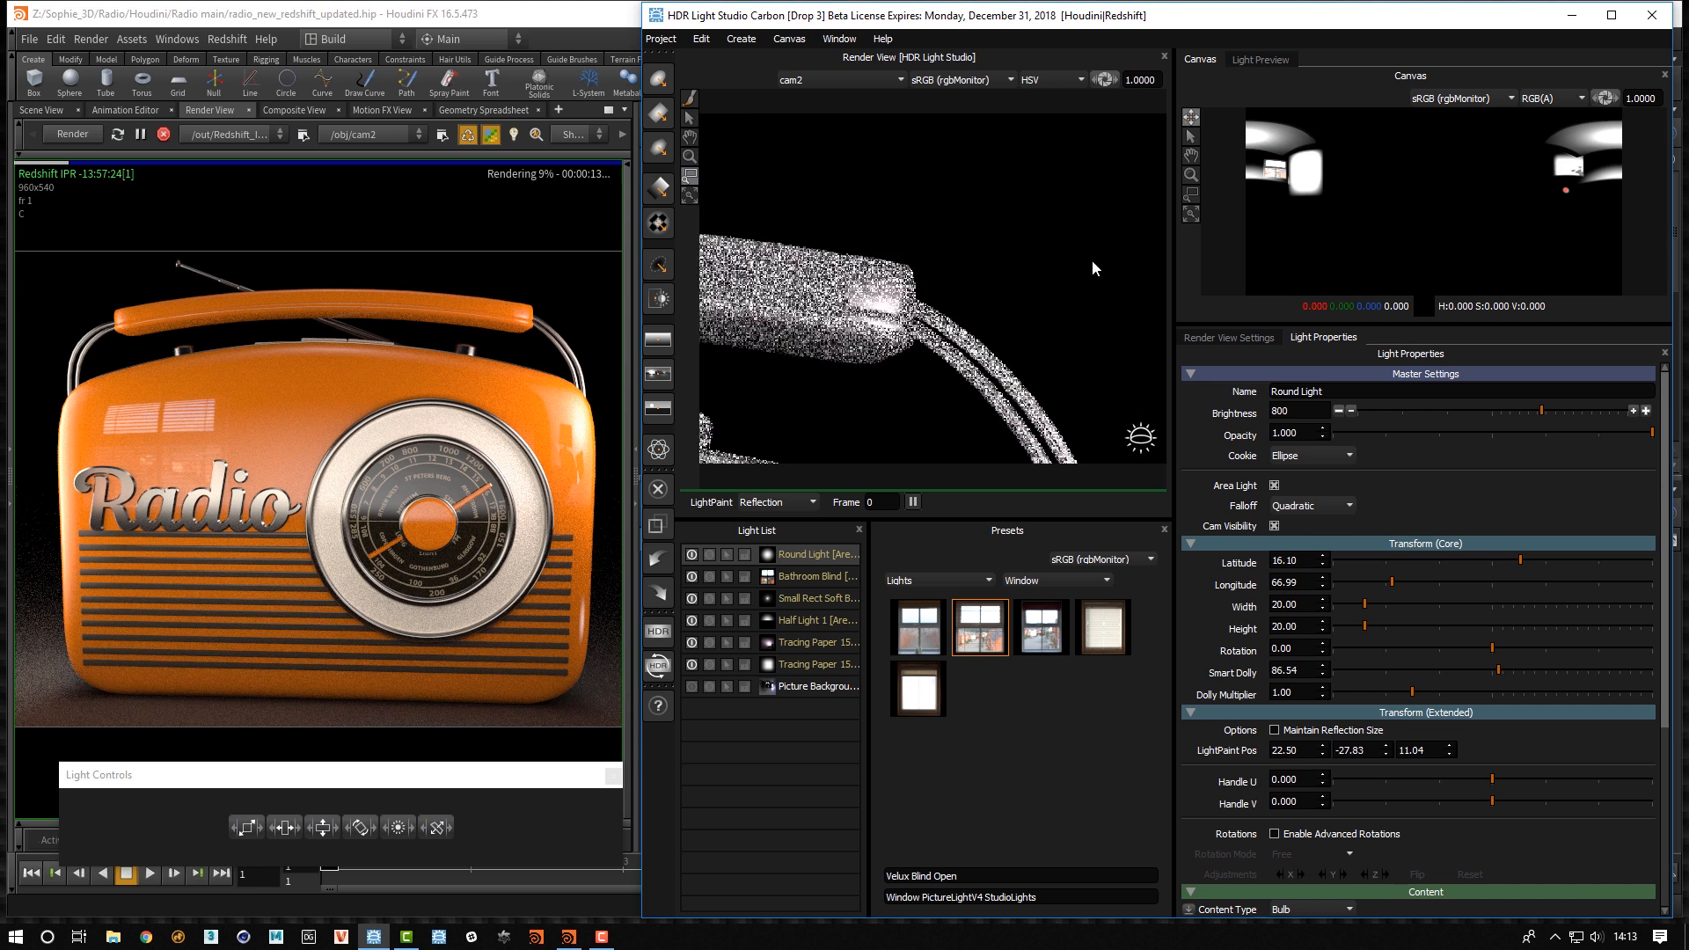
pyautogui.click(701, 39)
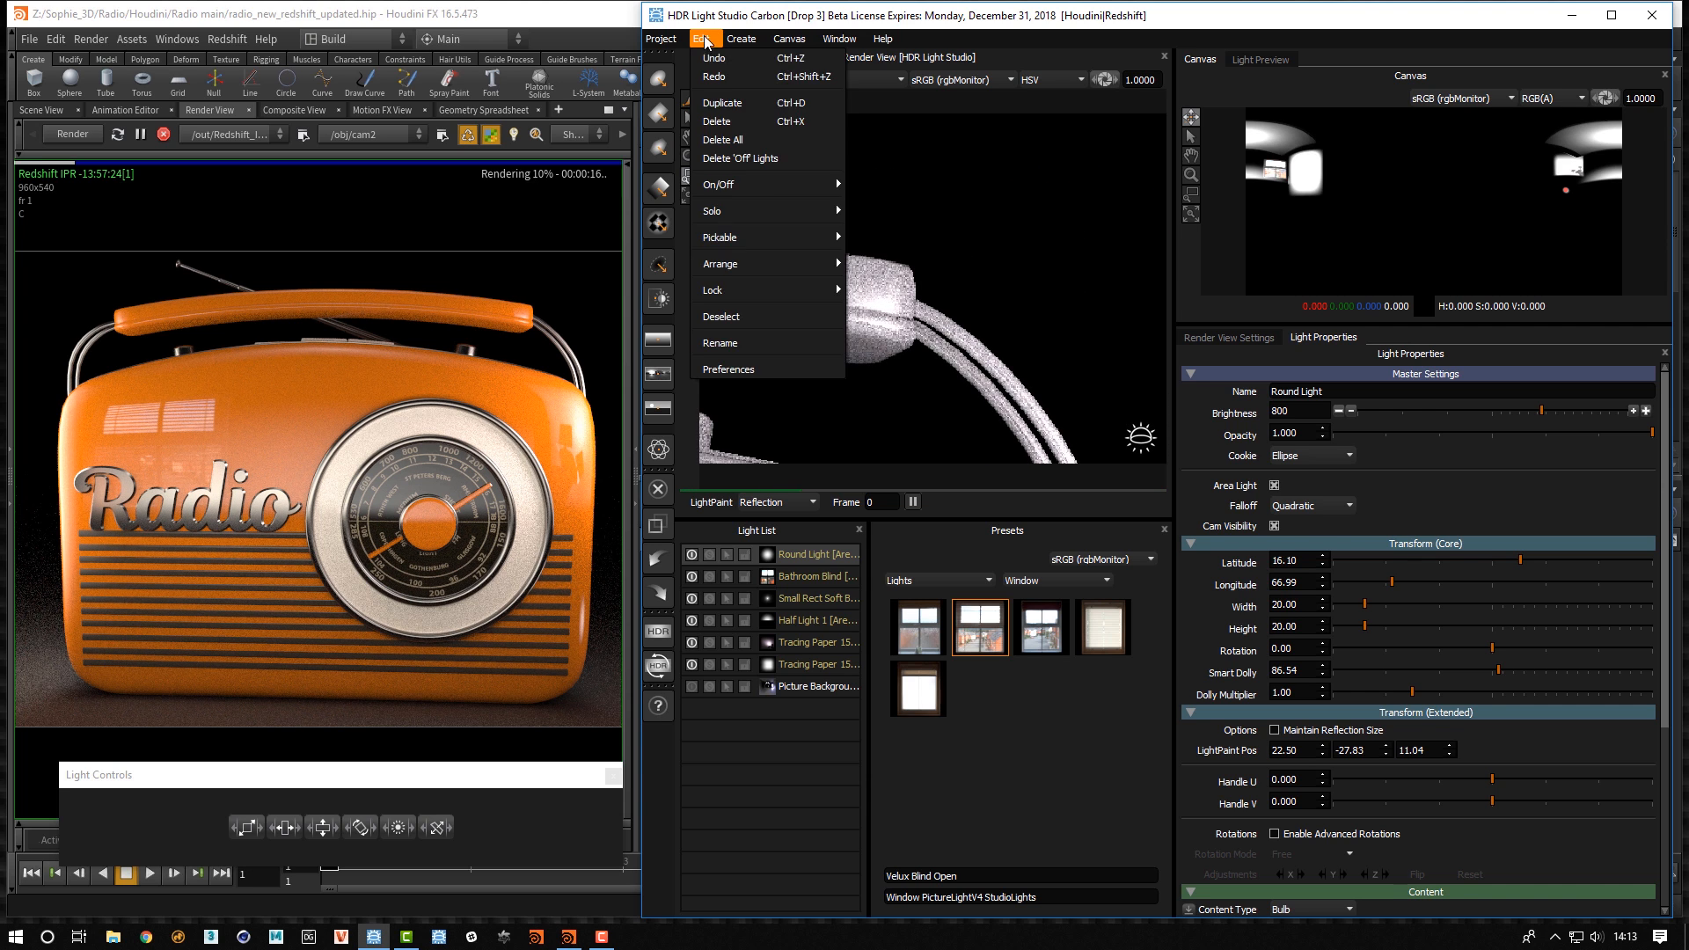
pyautogui.click(731, 104)
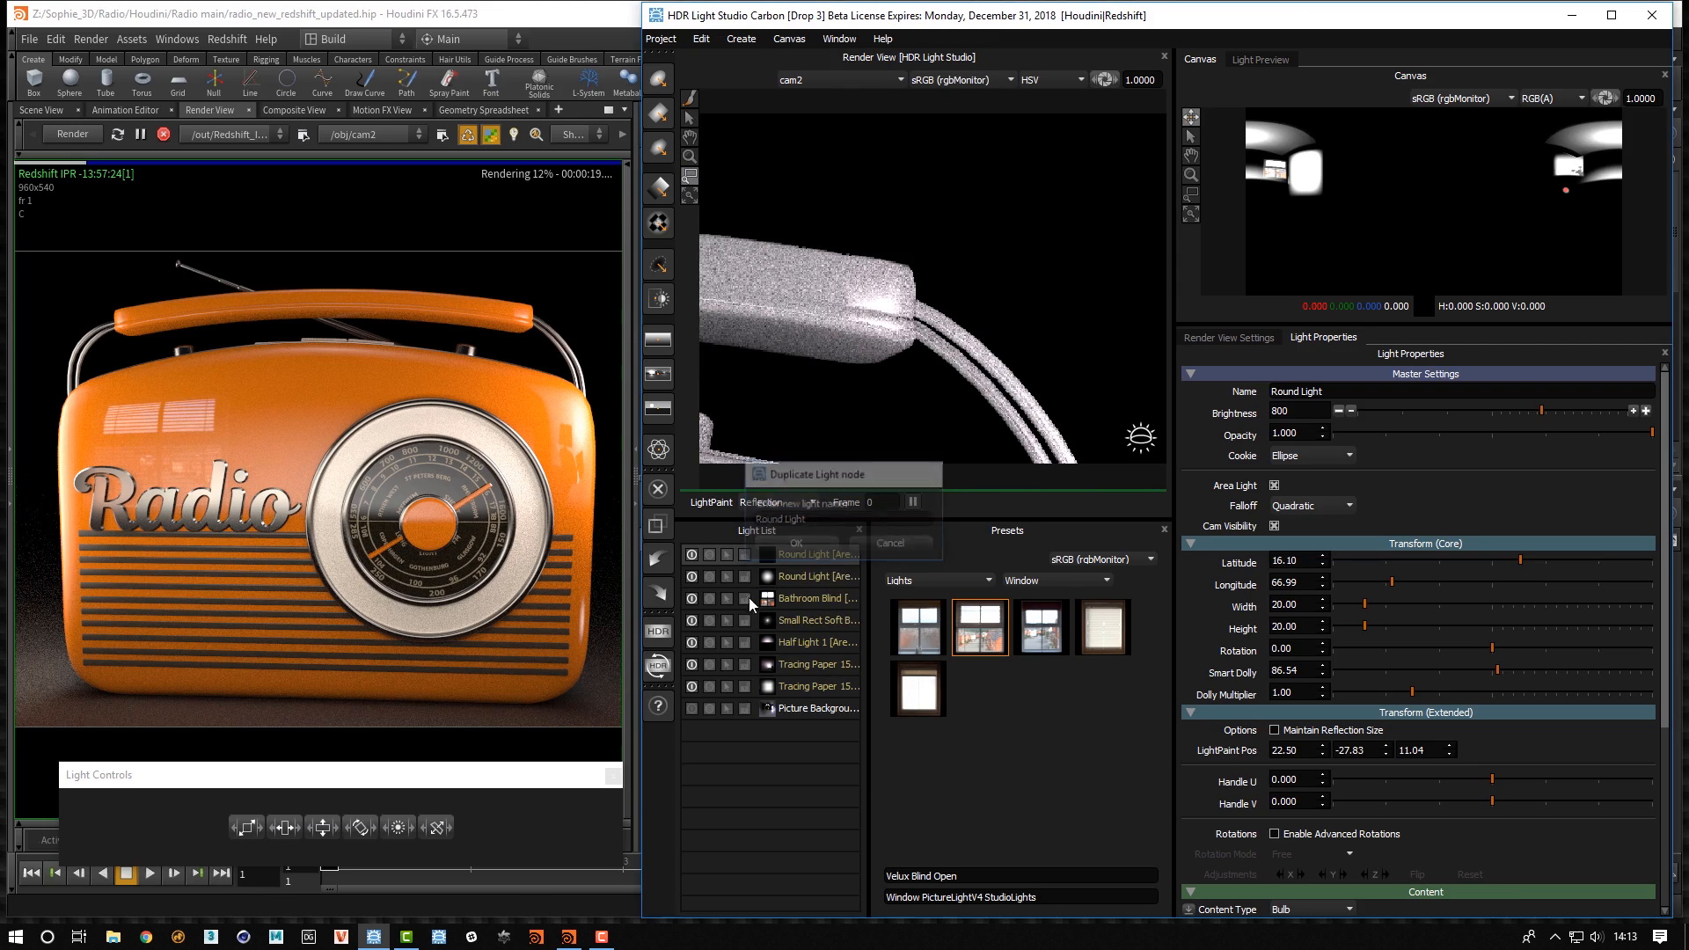
# Place the duplicated Round Light's reflection on the right end of the radio's handle and raise its brightness to 3200
pyautogui.click(893, 272)
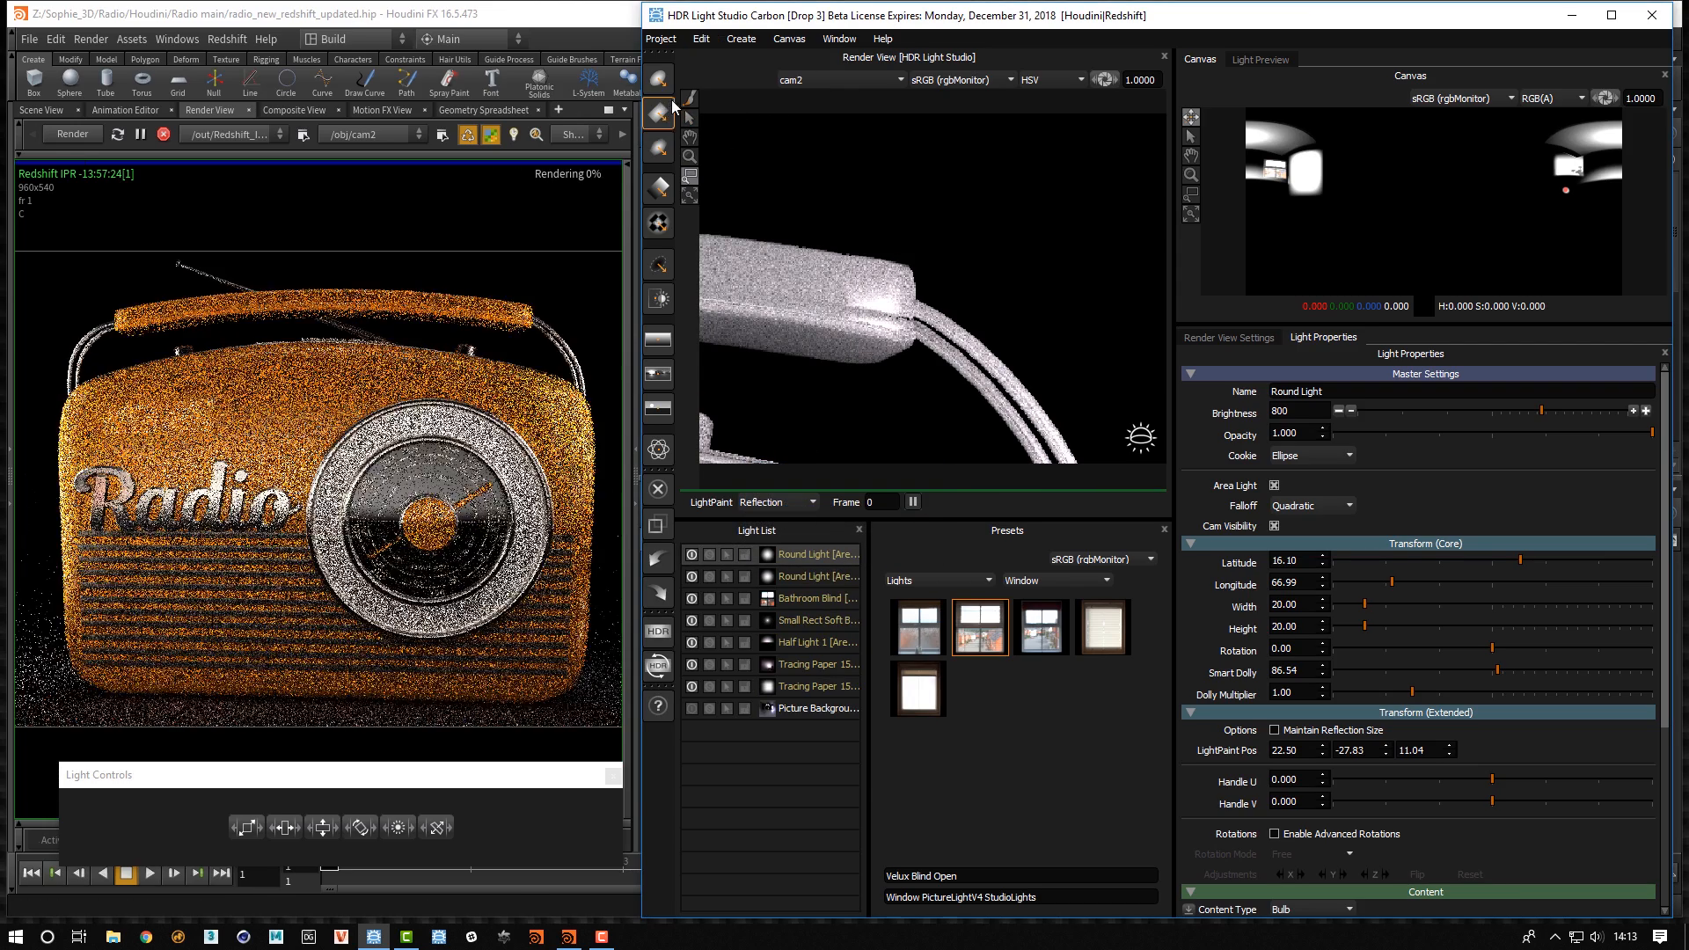
pyautogui.click(887, 274)
pyautogui.click(882, 275)
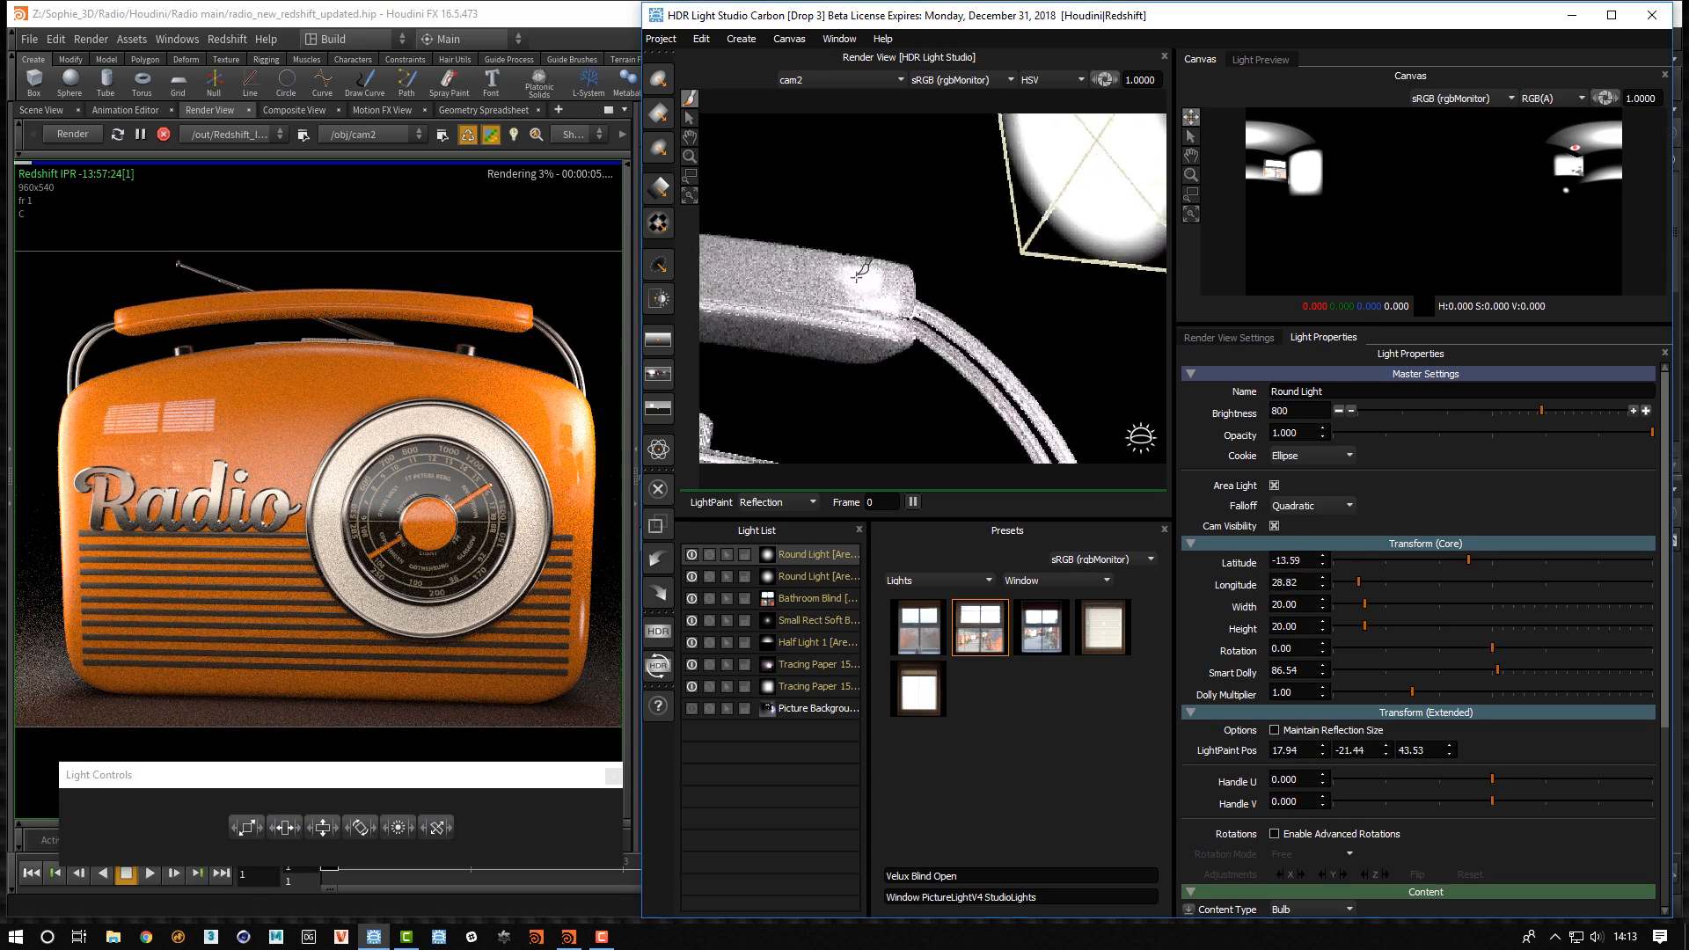
pyautogui.click(895, 274)
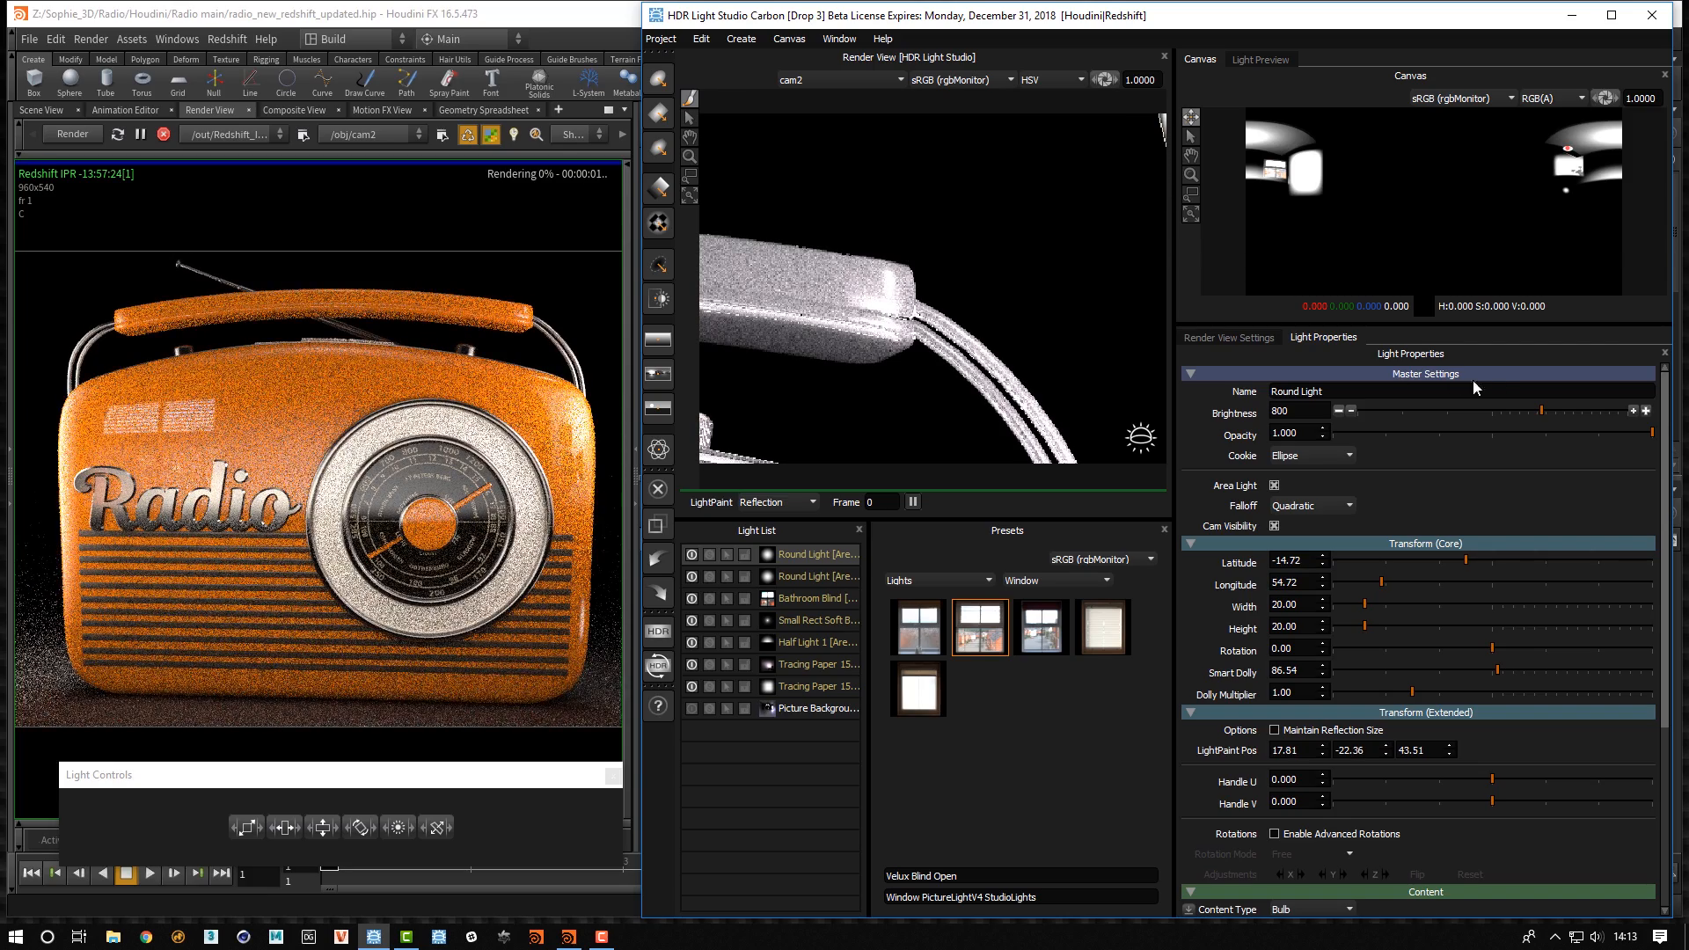
pyautogui.click(1647, 411)
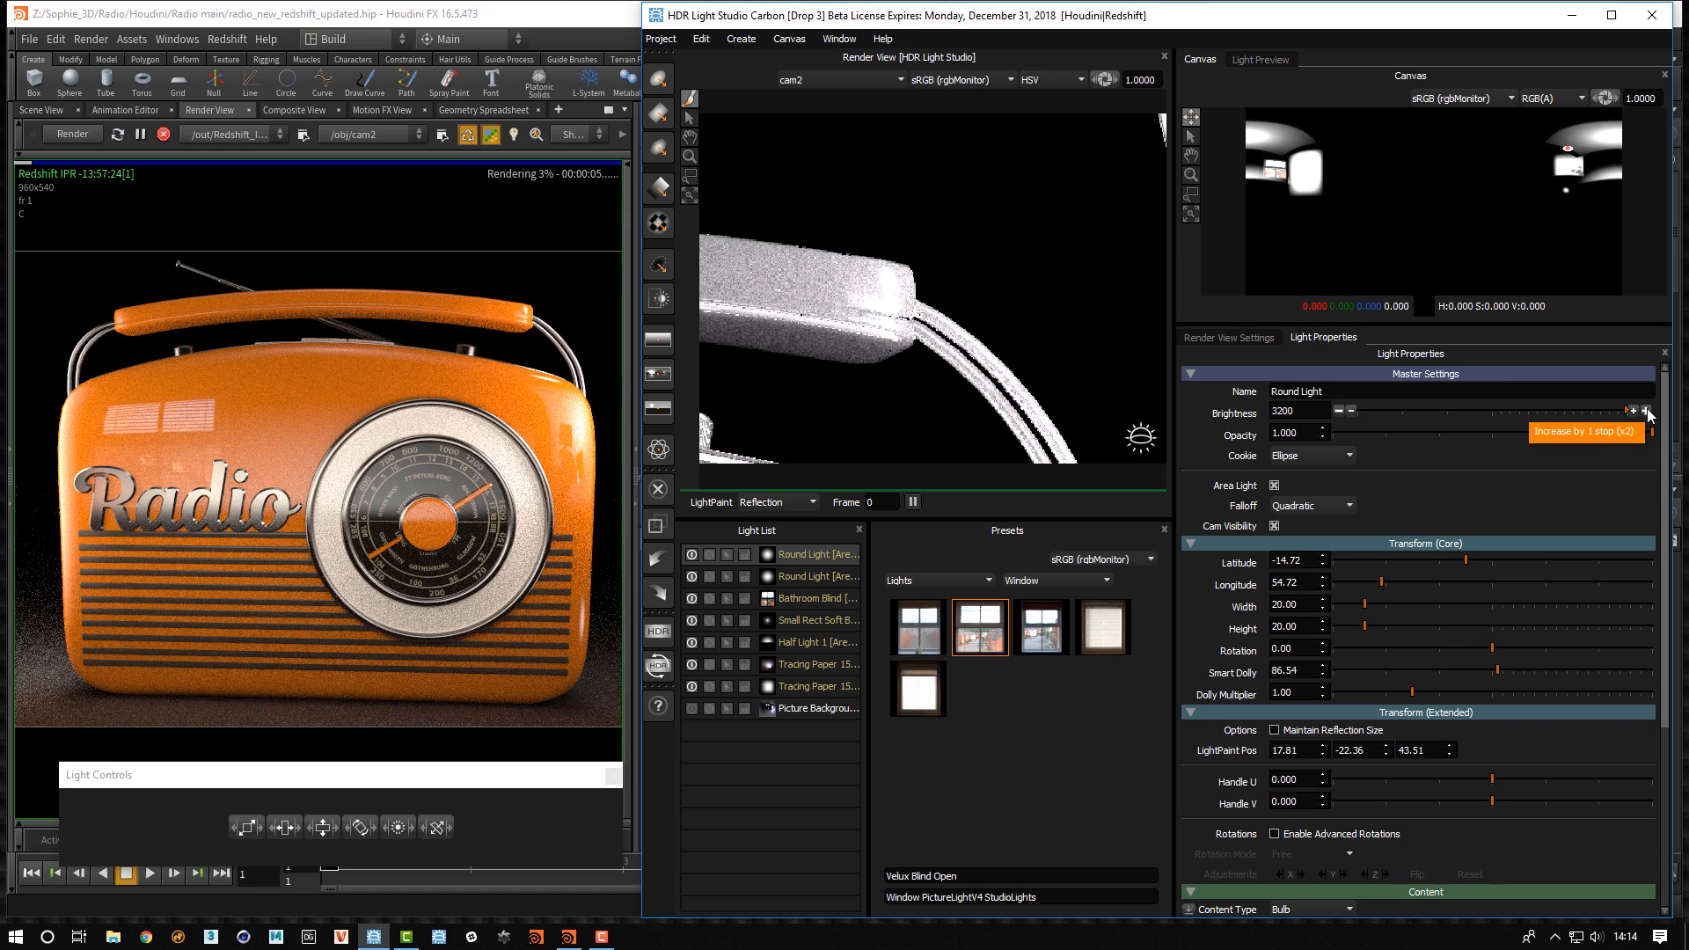
# Duplicate the handle's Round Light under the same name to add a third round area light
pyautogui.click(690, 195)
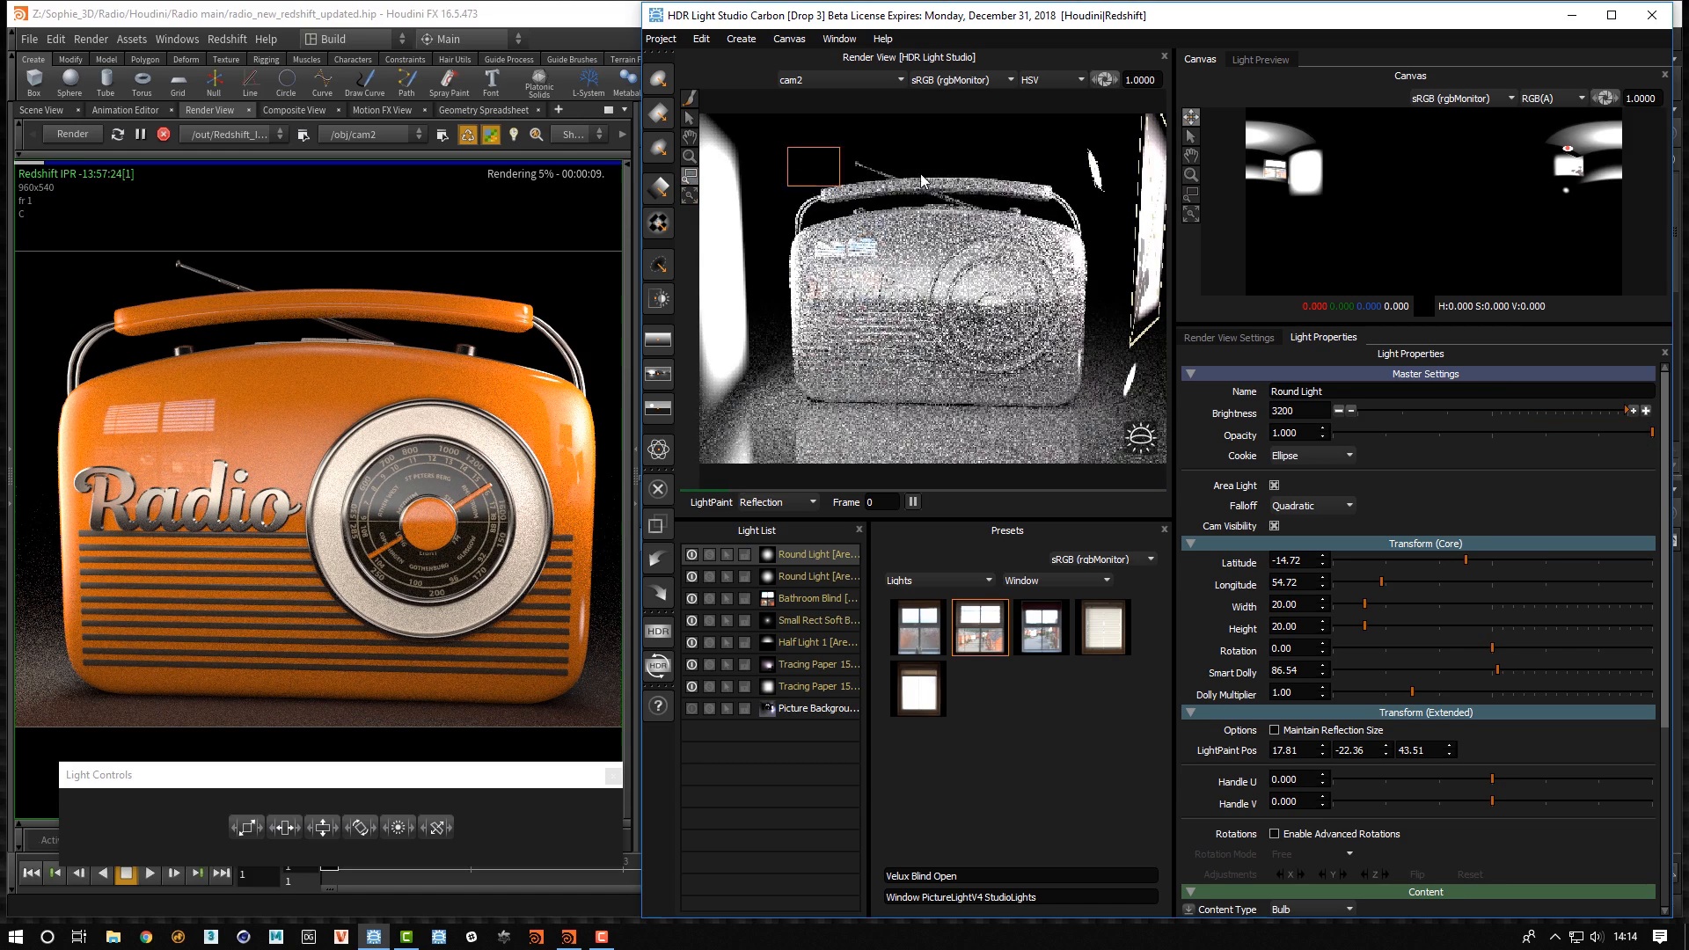
pyautogui.scroll(2, 1082, 267)
pyautogui.hotkey('ctrl', 'd')
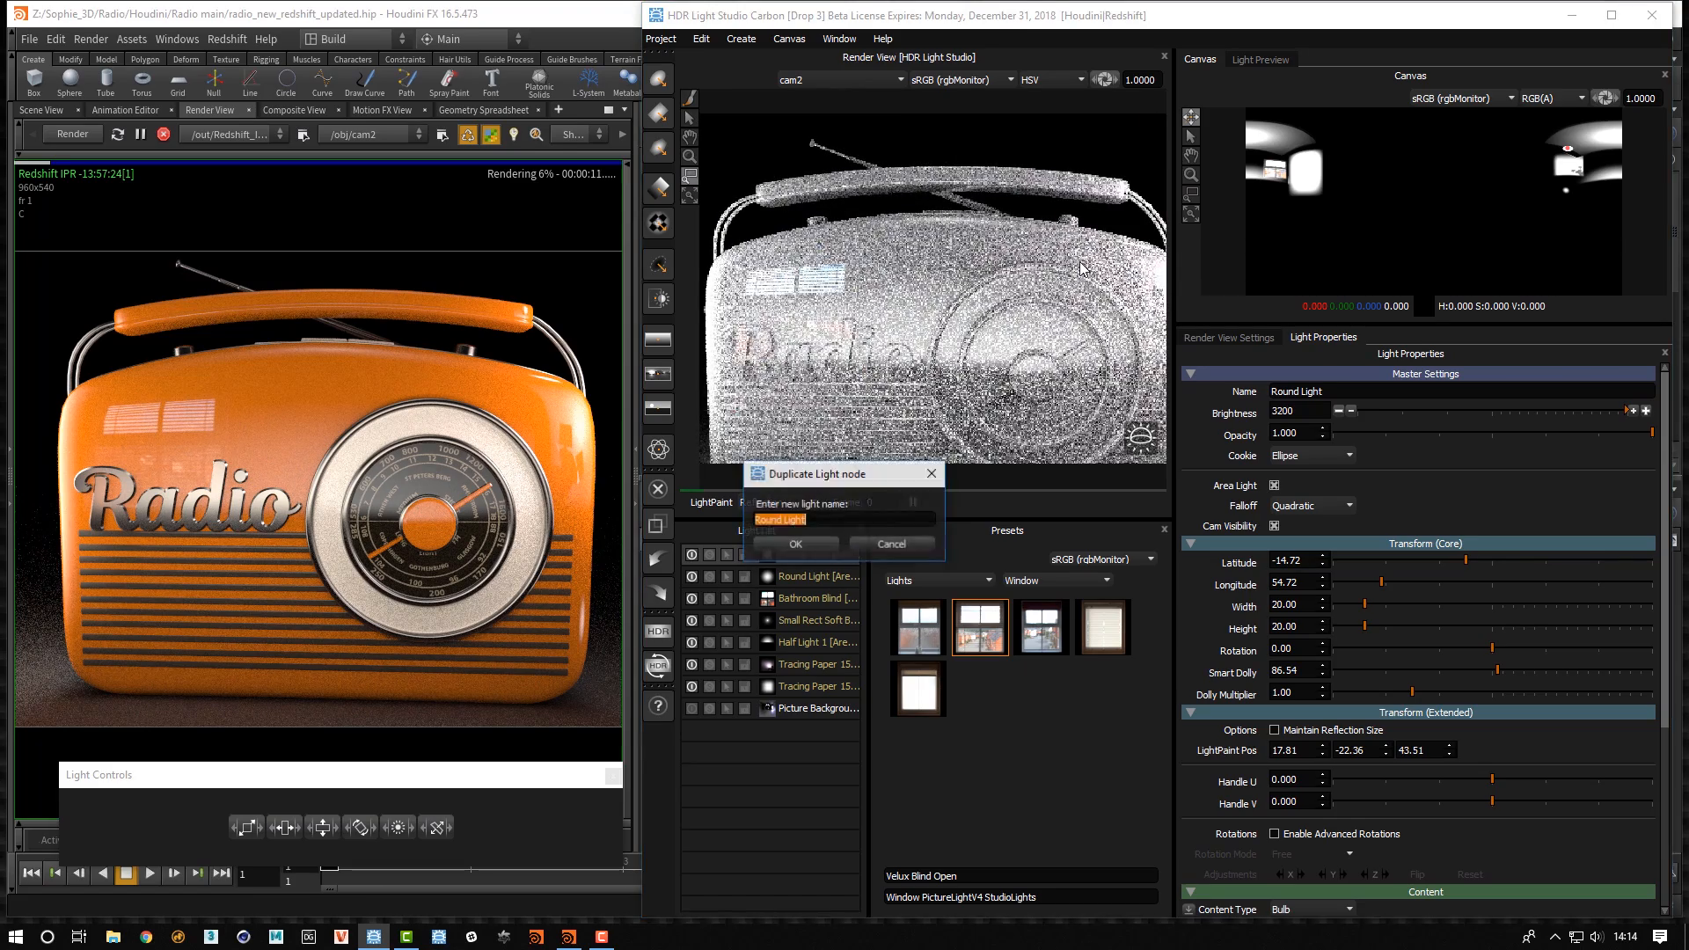
pyautogui.press('Return')
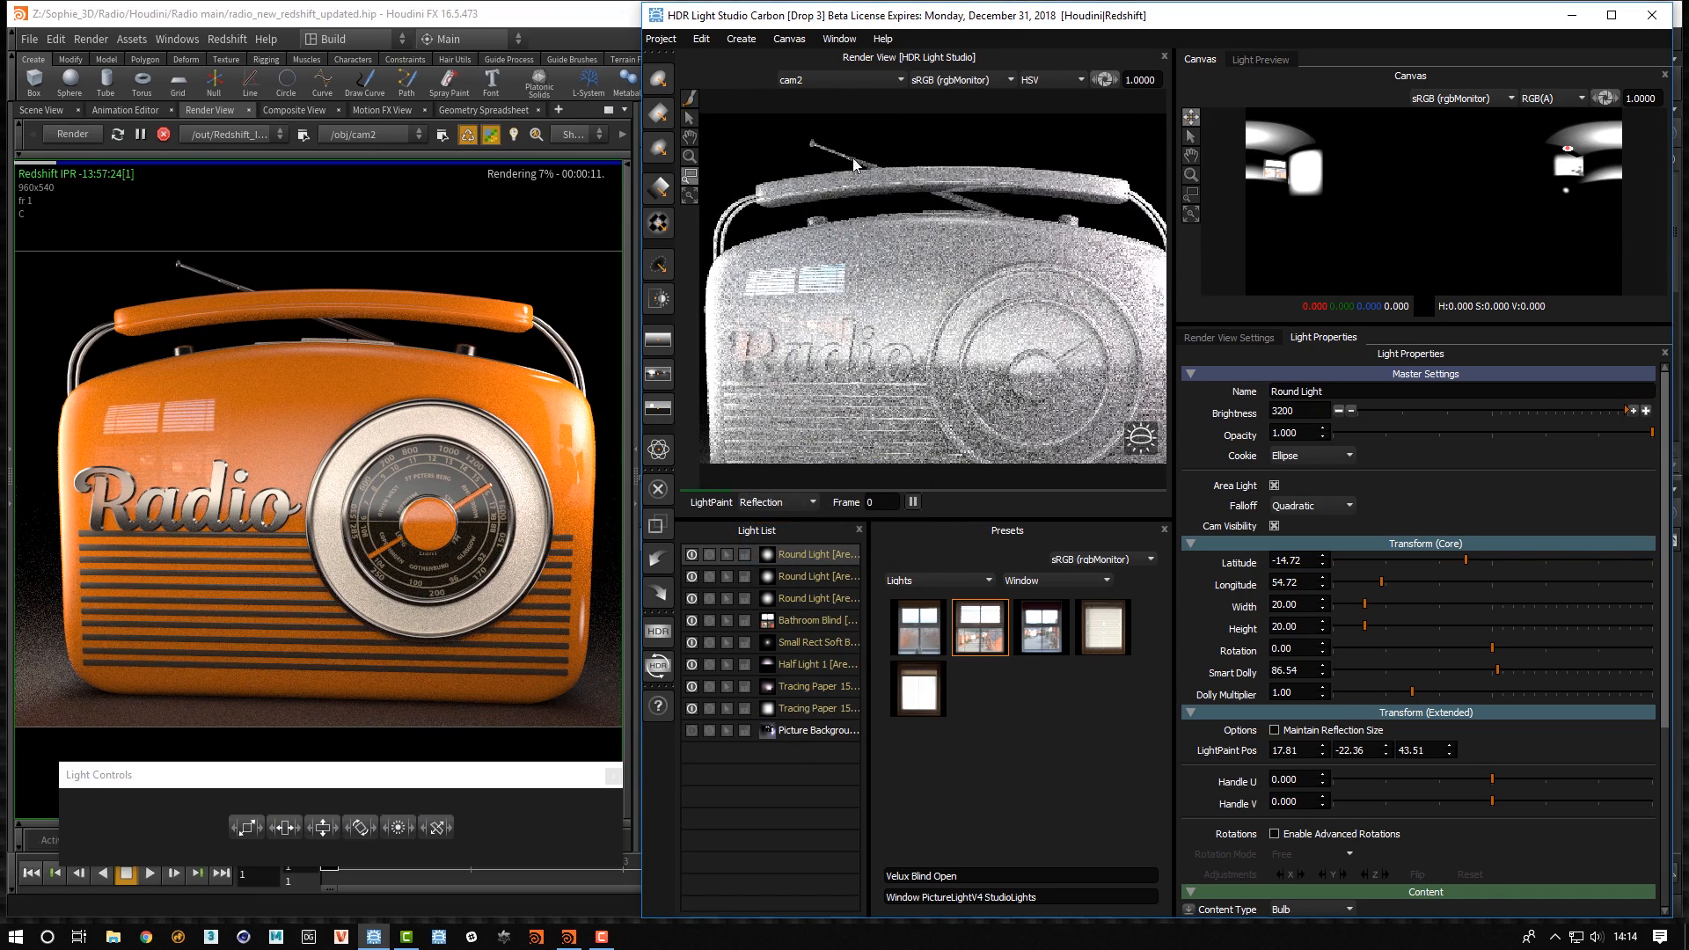
# Move the third Round Light's reflection along the radio's handle to its left end
pyautogui.click(690, 99)
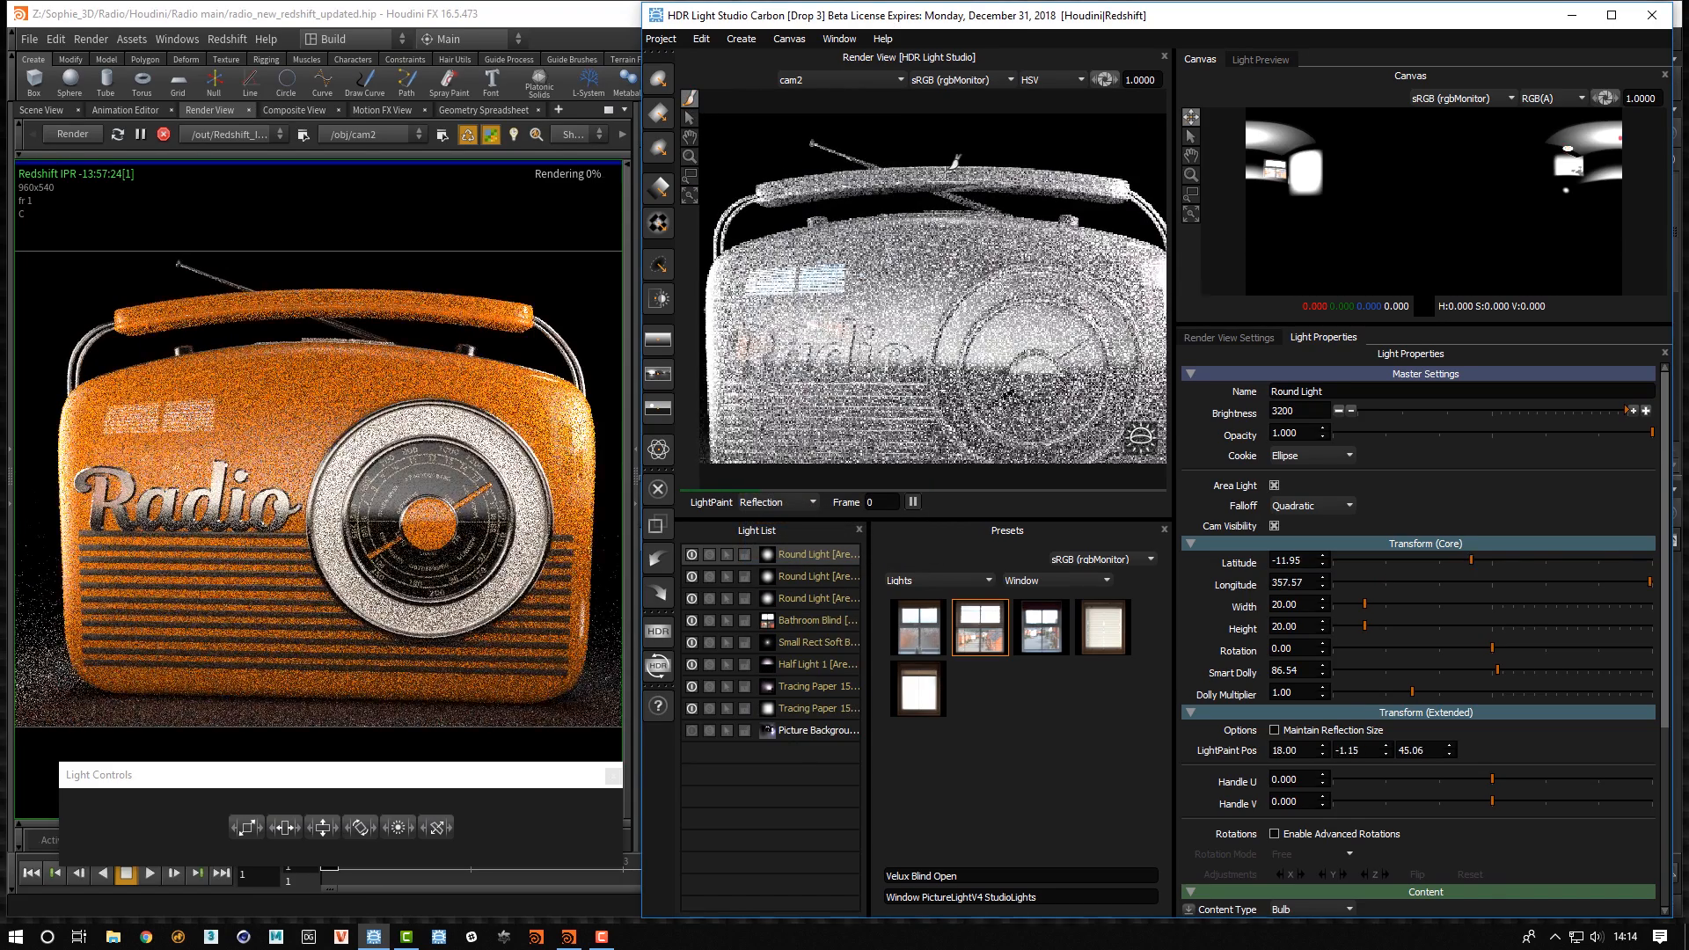
pyautogui.click(938, 165)
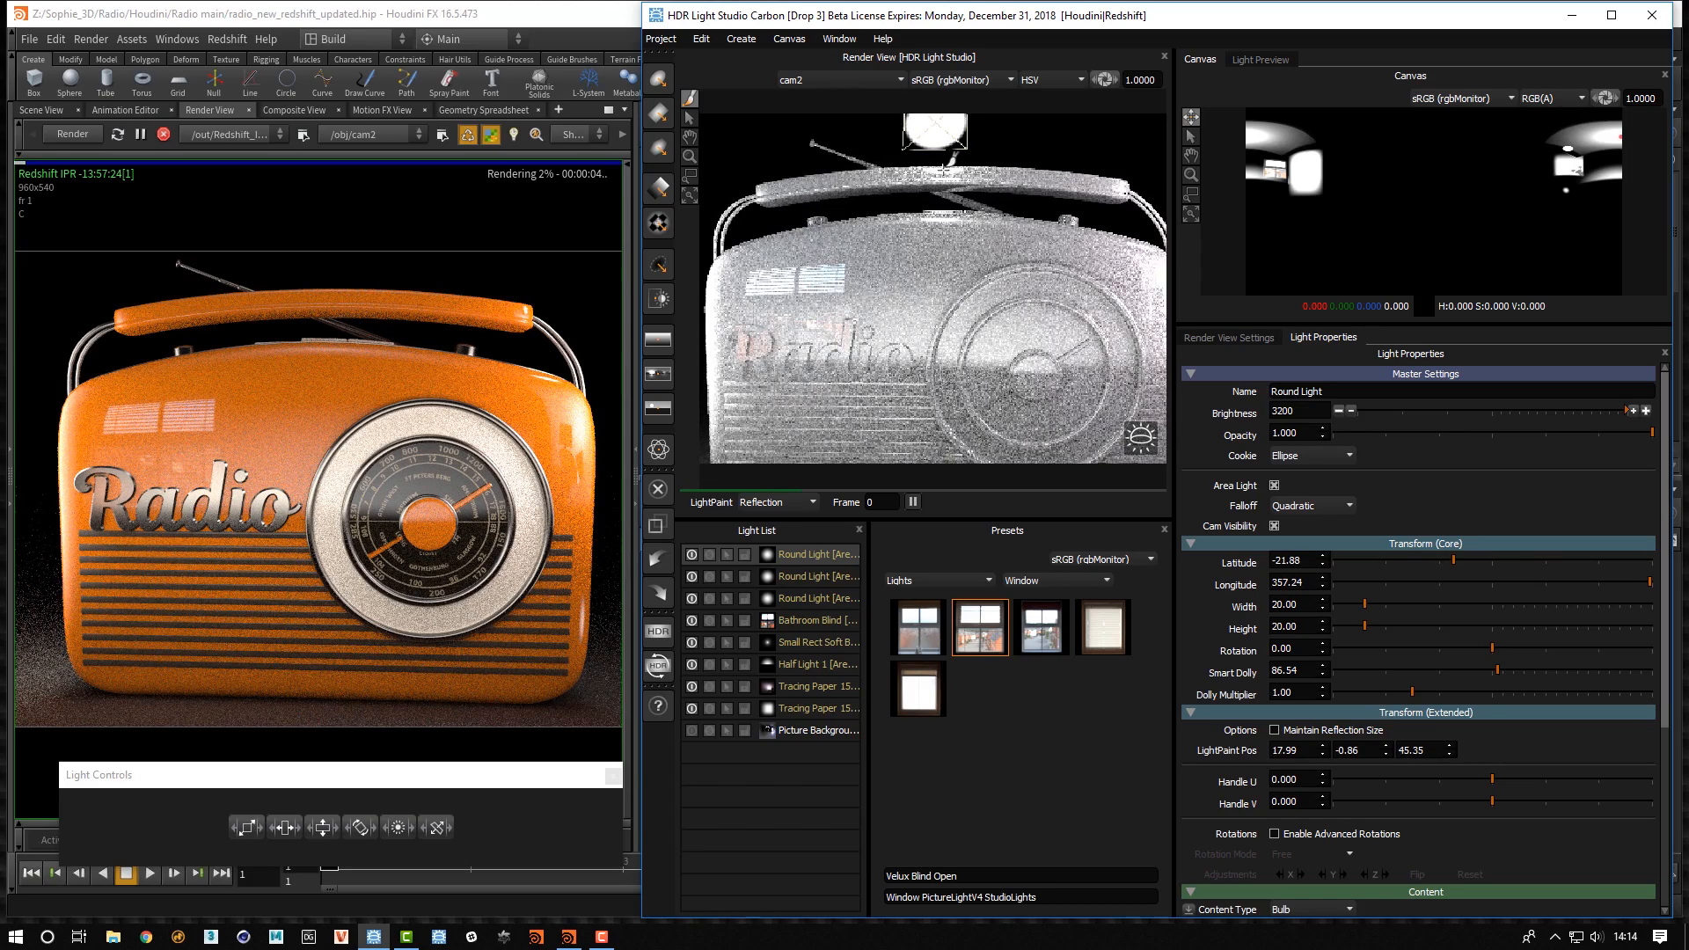
pyautogui.click(945, 165)
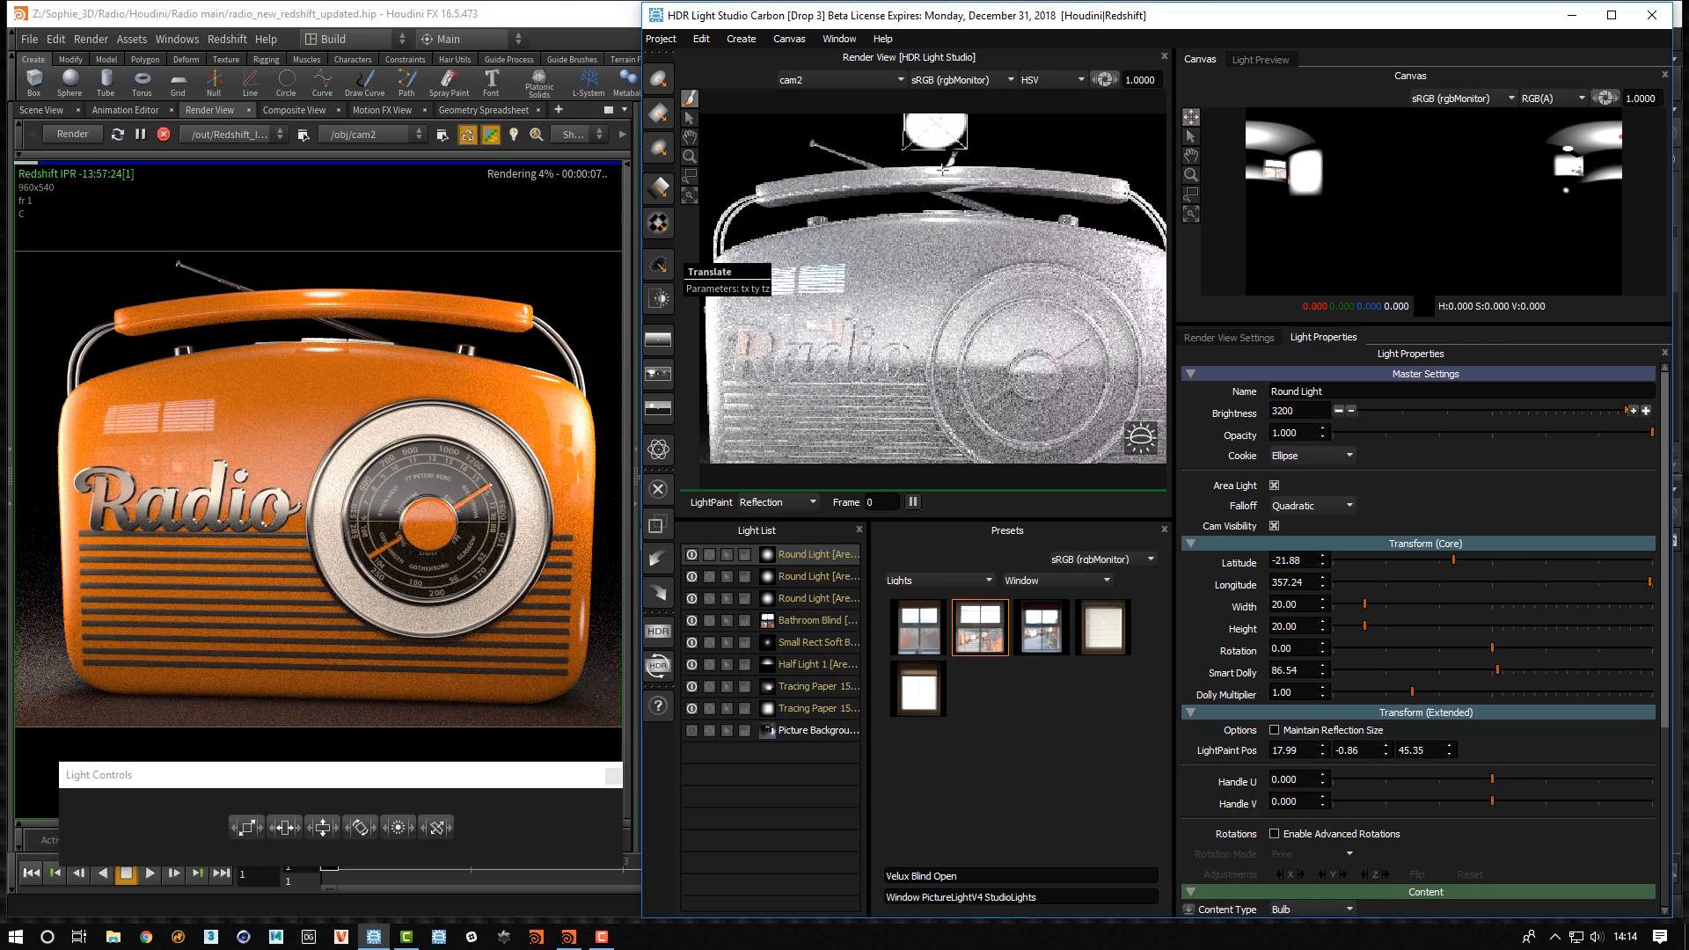
pyautogui.click(772, 189)
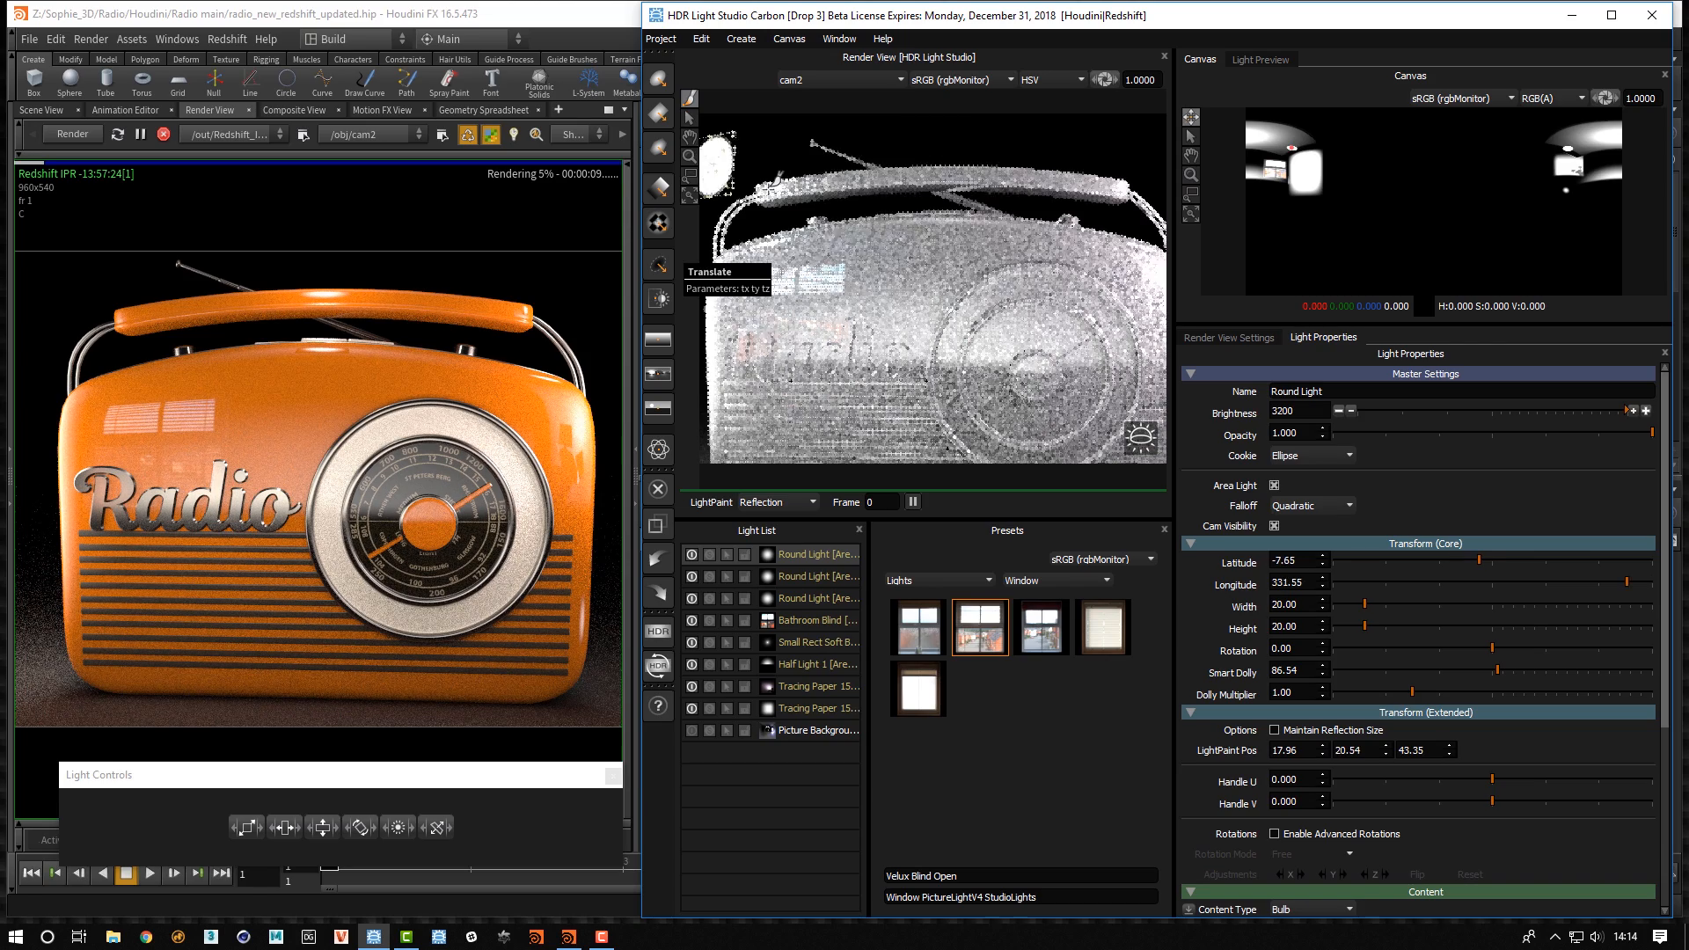
# Refine the Round Light's reflection on the close-up of the handle's left end and lower its brightness to 1600
pyautogui.click(691, 177)
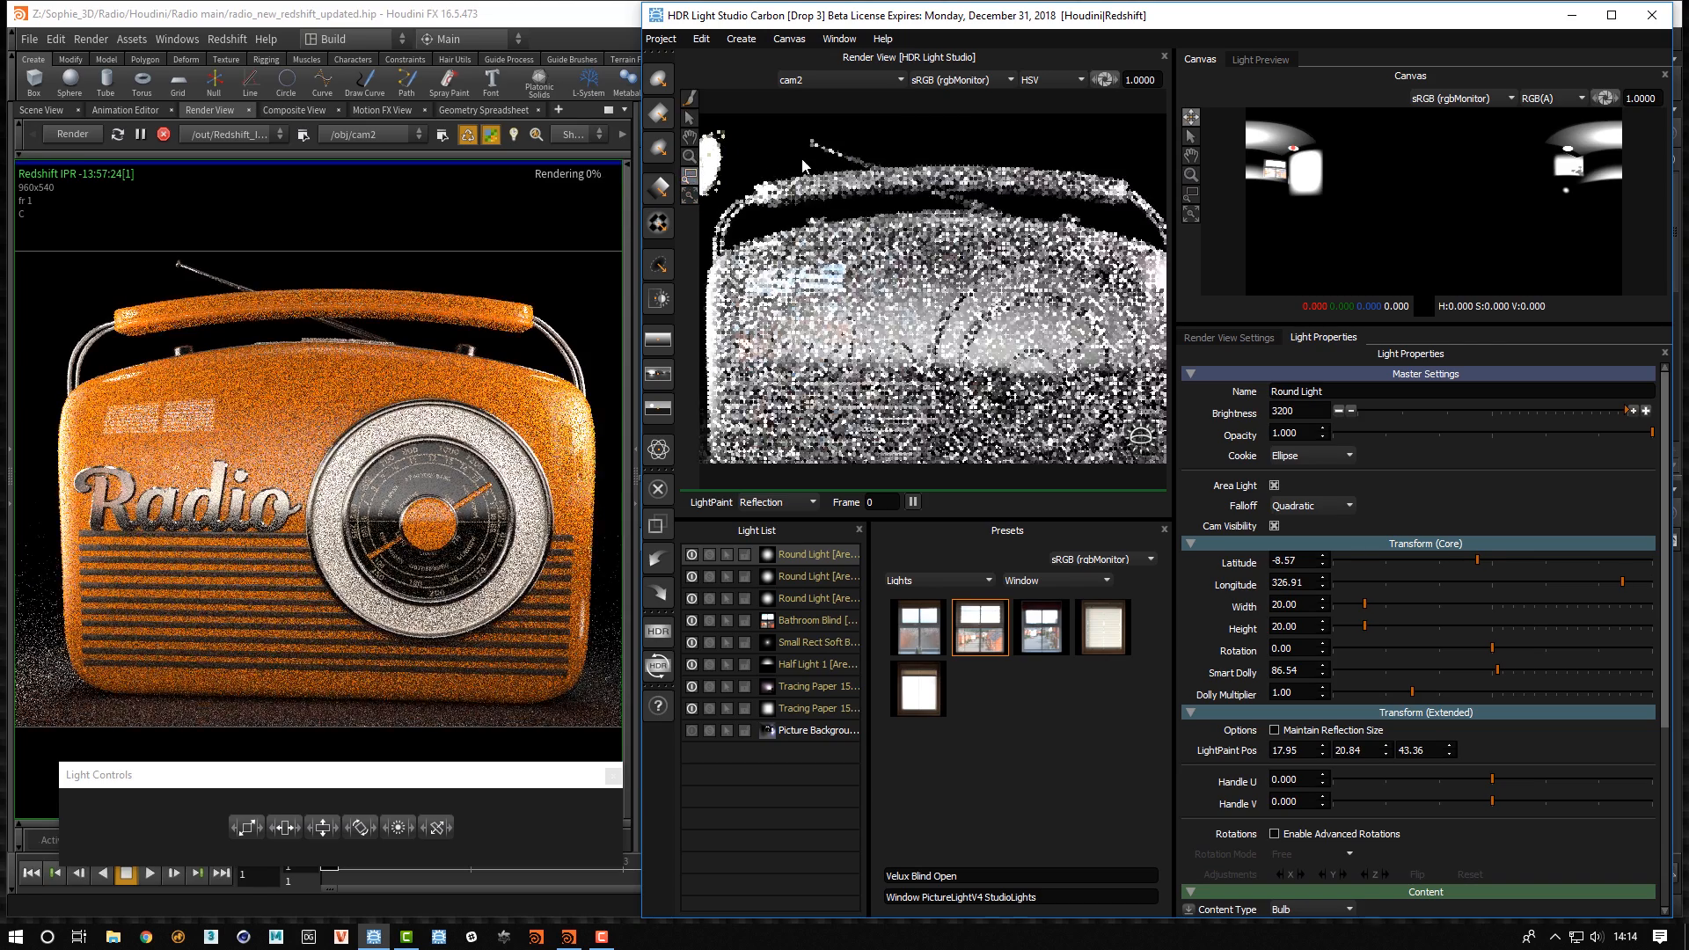
pyautogui.moveTo(863, 138); pyautogui.dragTo(1001, 243)
pyautogui.moveTo(725, 223); pyautogui.dragTo(963, 244)
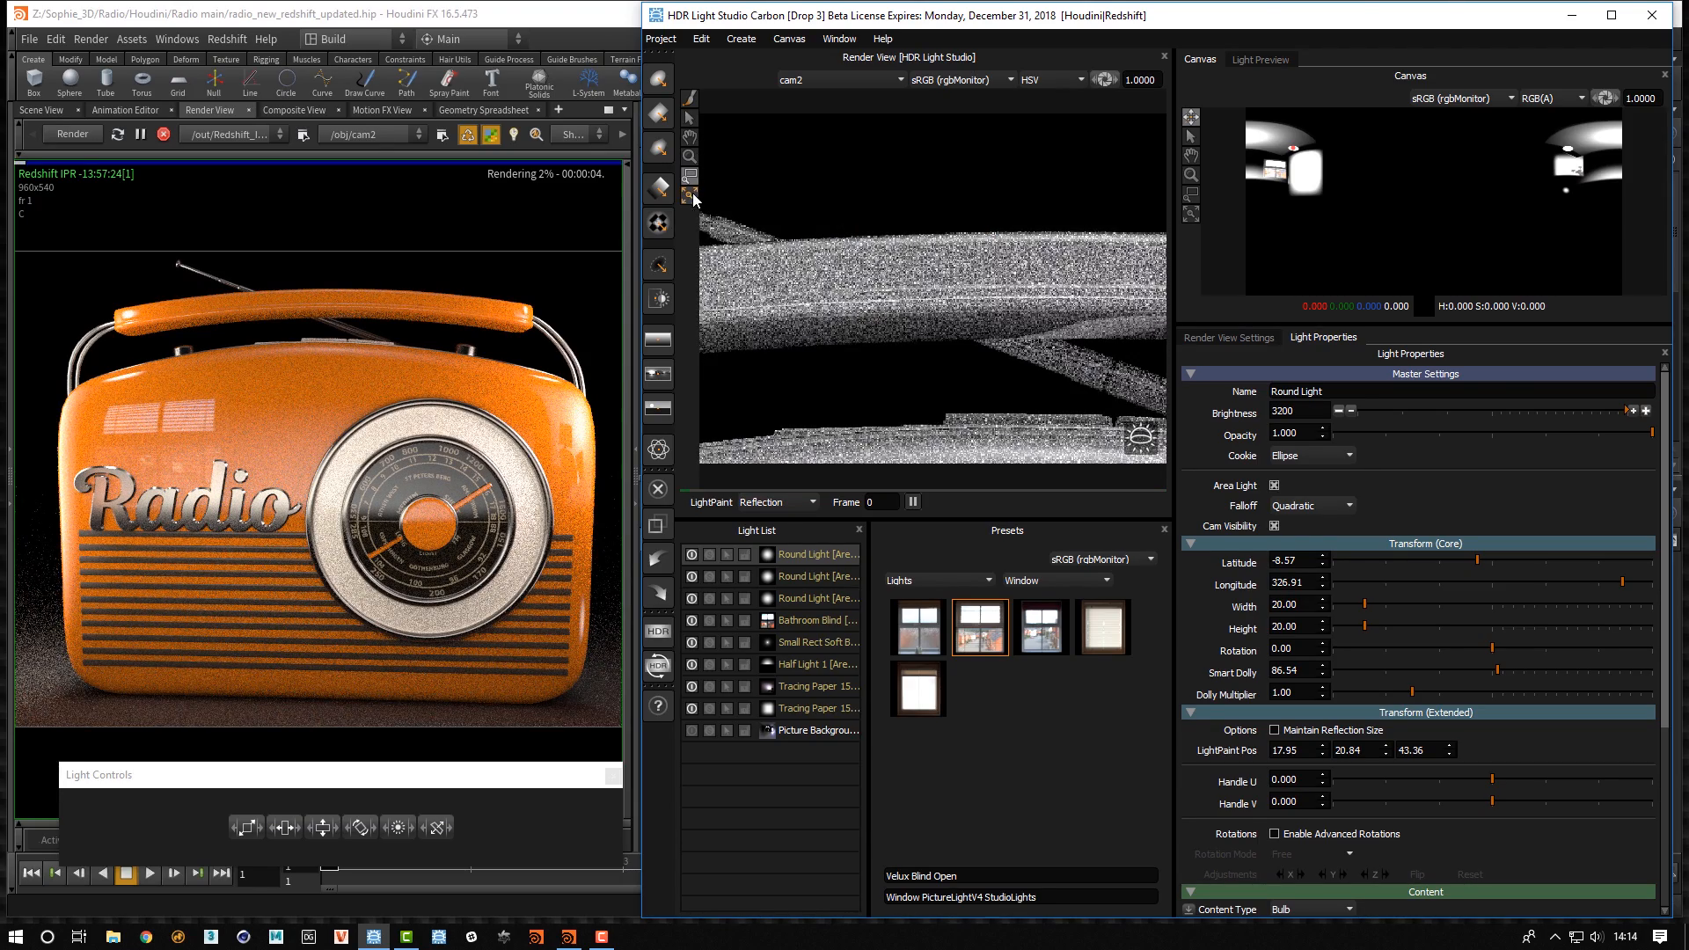
pyautogui.click(689, 194)
pyautogui.moveTo(759, 148); pyautogui.dragTo(839, 226)
pyautogui.click(690, 99)
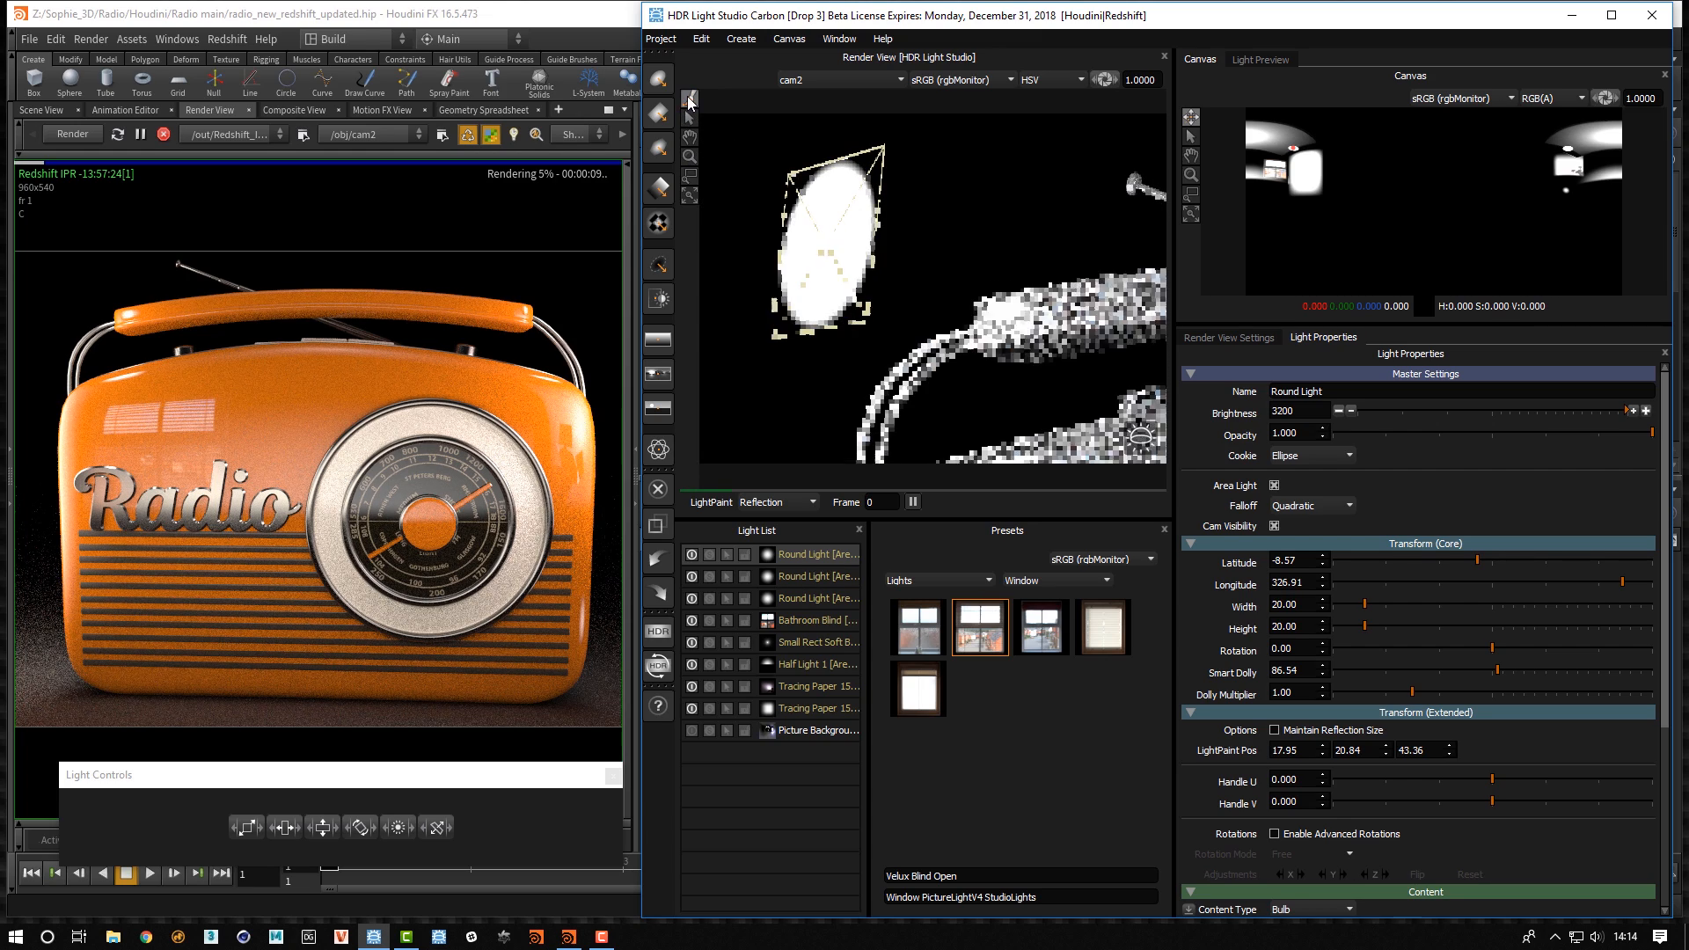
pyautogui.moveTo(1031, 306); pyautogui.dragTo(996, 312)
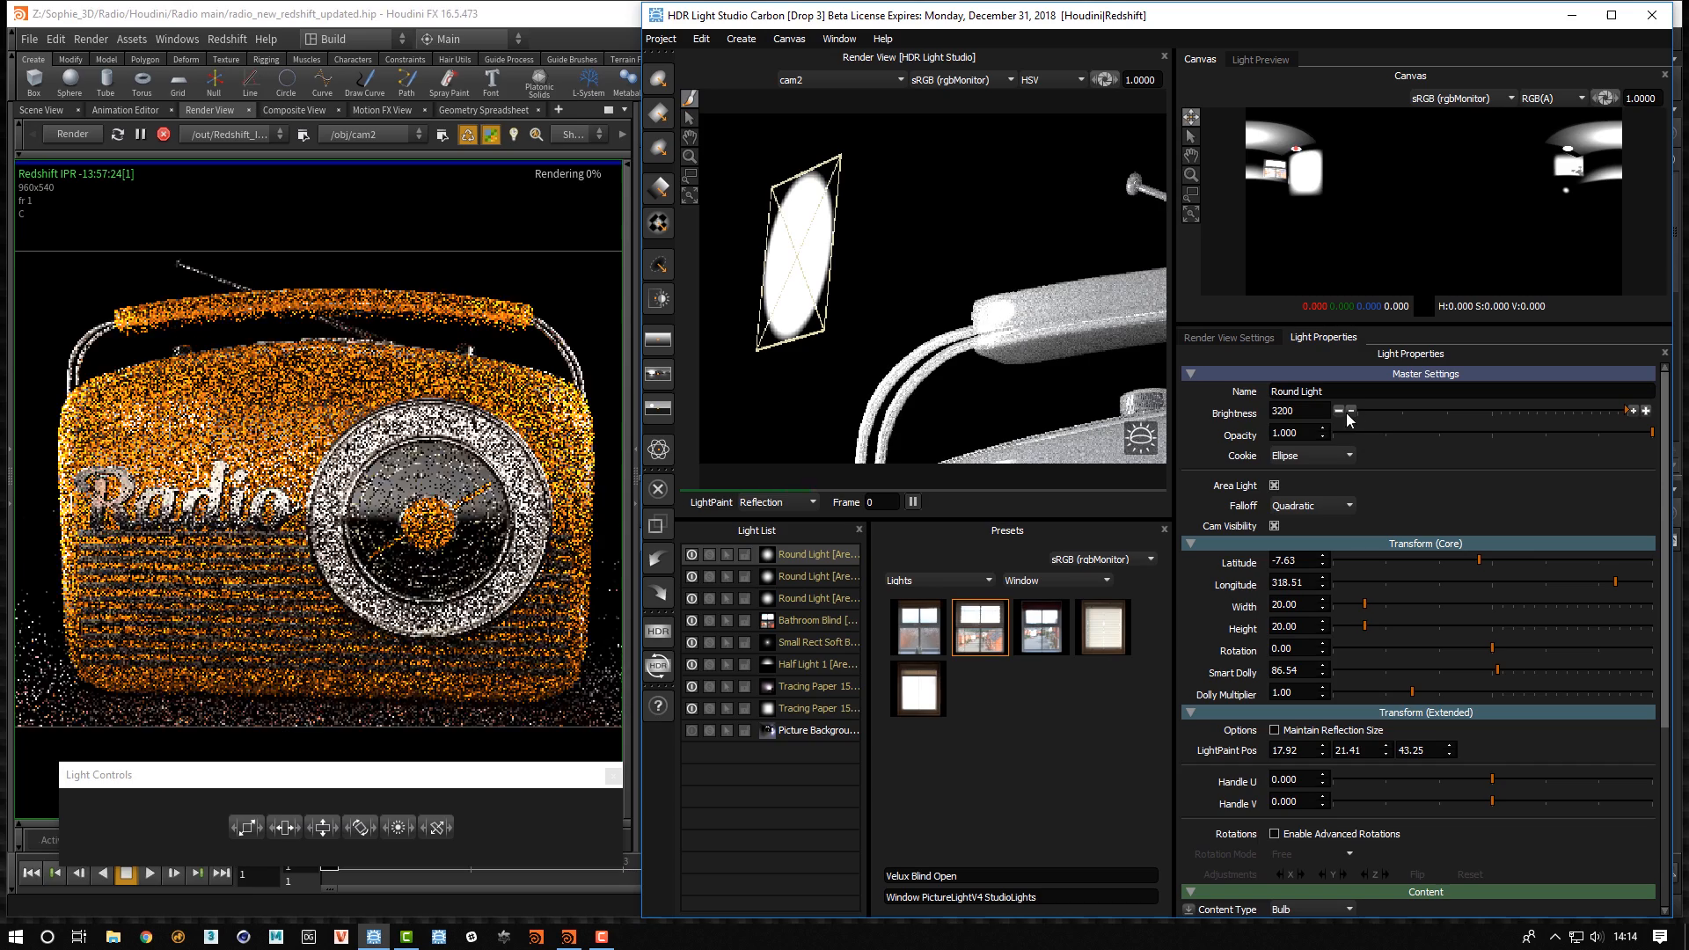
pyautogui.click(1339, 411)
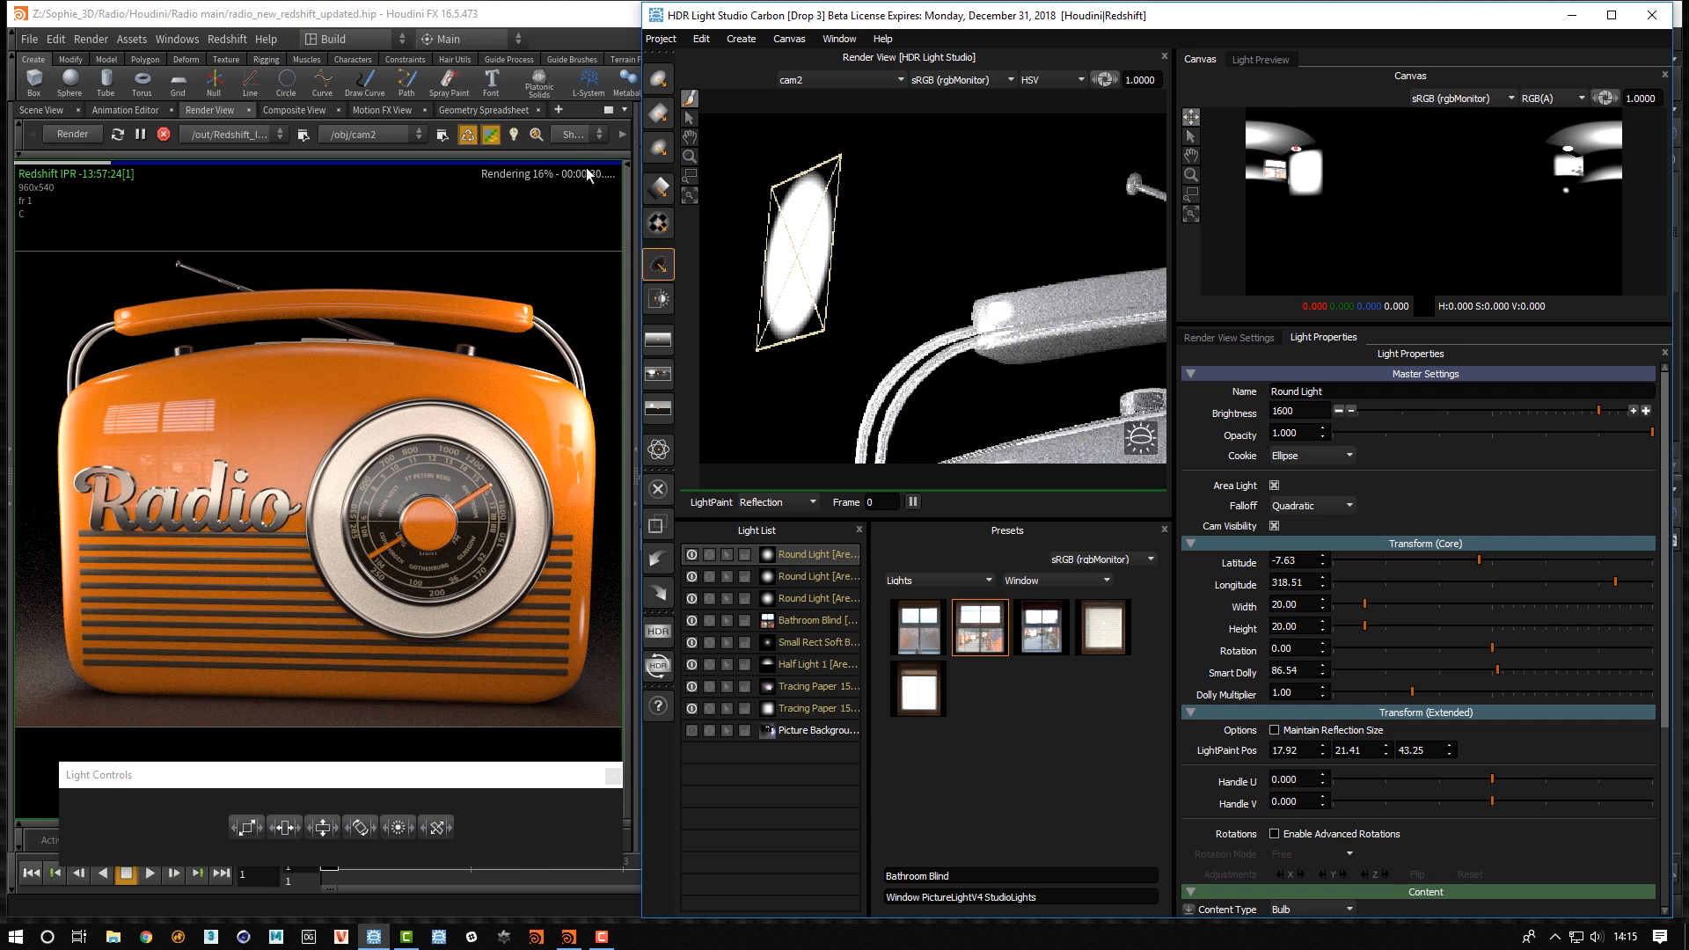
# Add a Gradient Light and place its reflection at the lower front edge of the radio
pyautogui.click(659, 191)
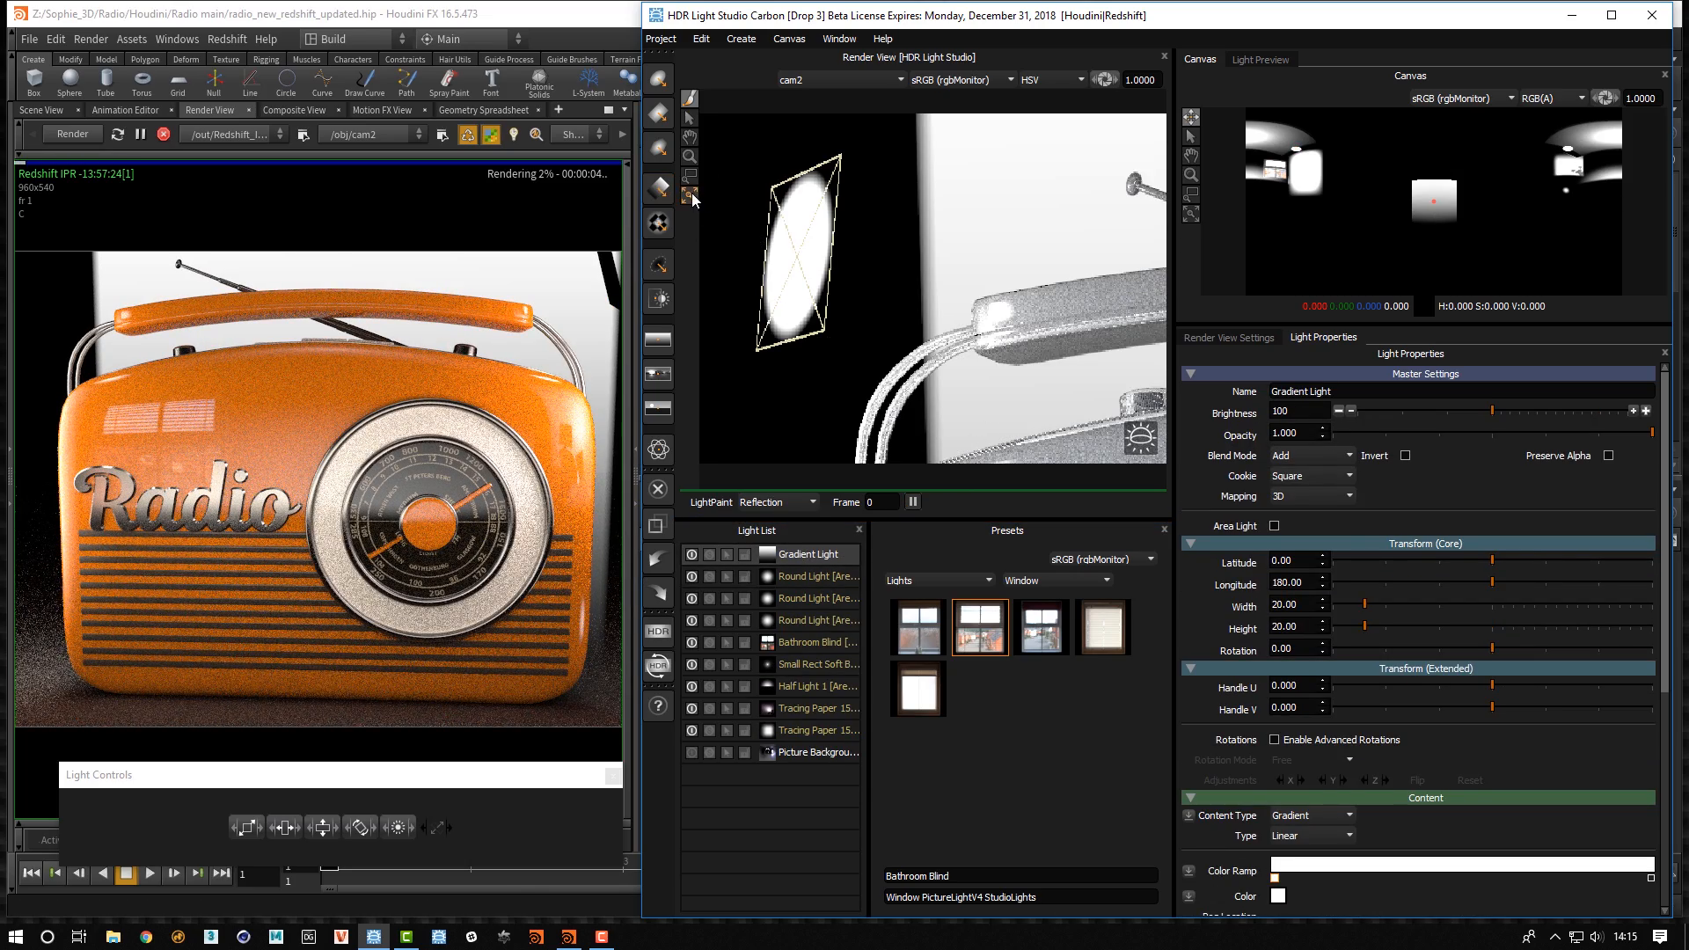
pyautogui.click(944, 393)
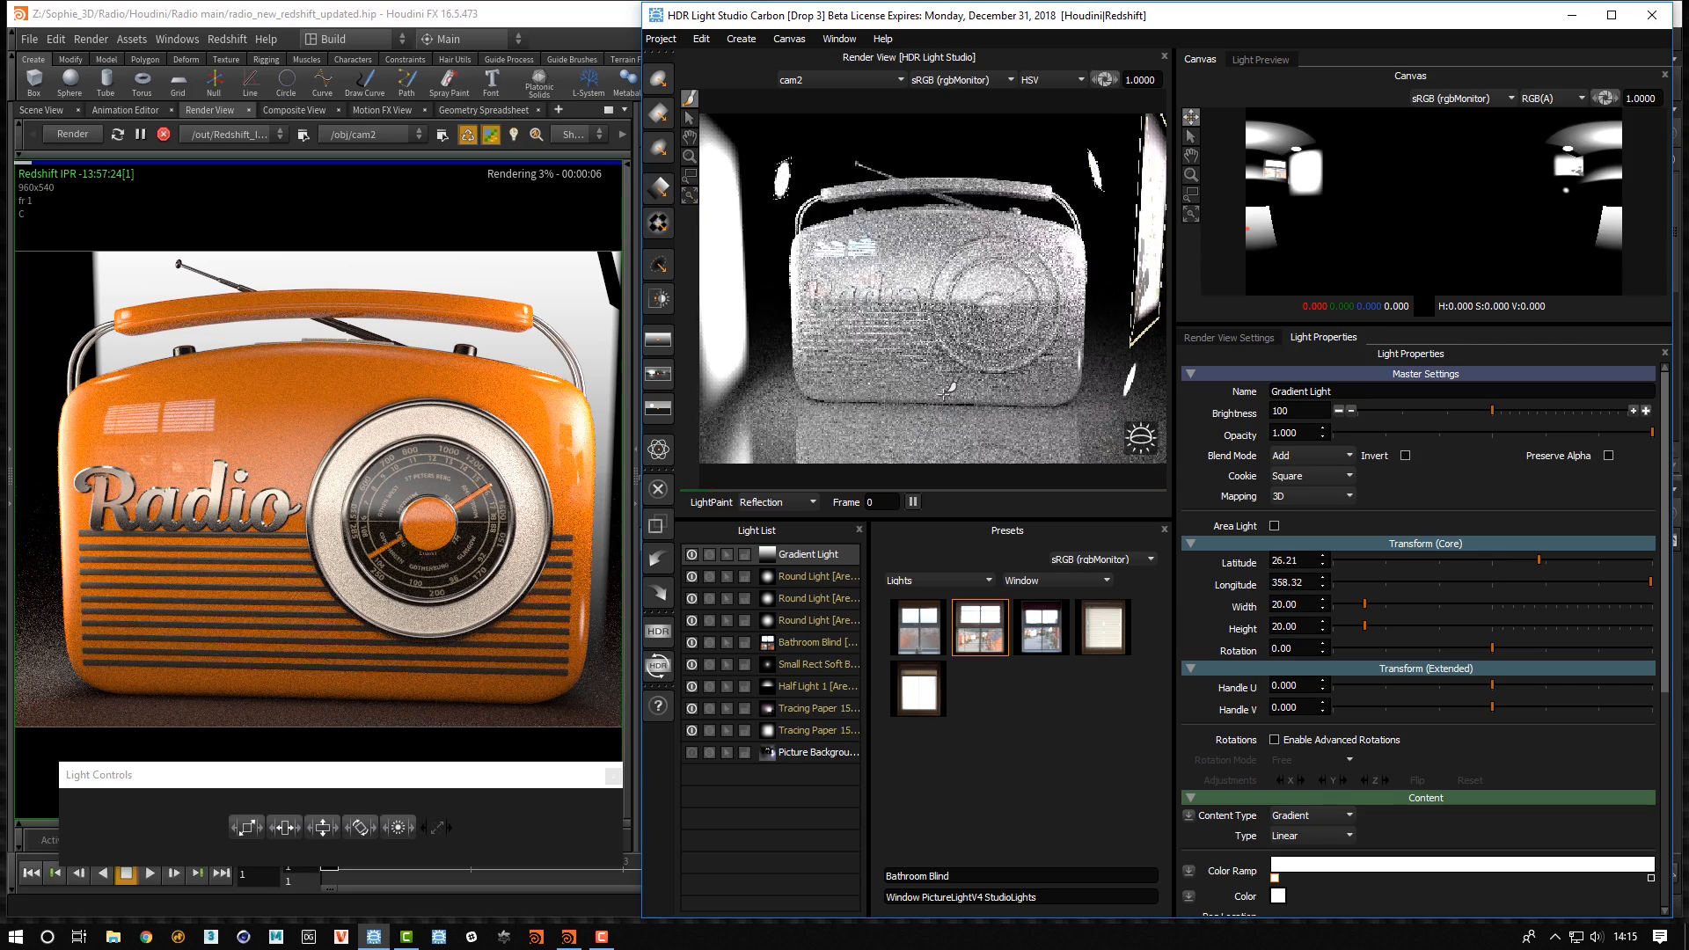
pyautogui.click(944, 392)
# Make the Gradient Light an area light with smart dolly 23.70 and put its handle on the bottom edge at V -1.000
pyautogui.click(1275, 525)
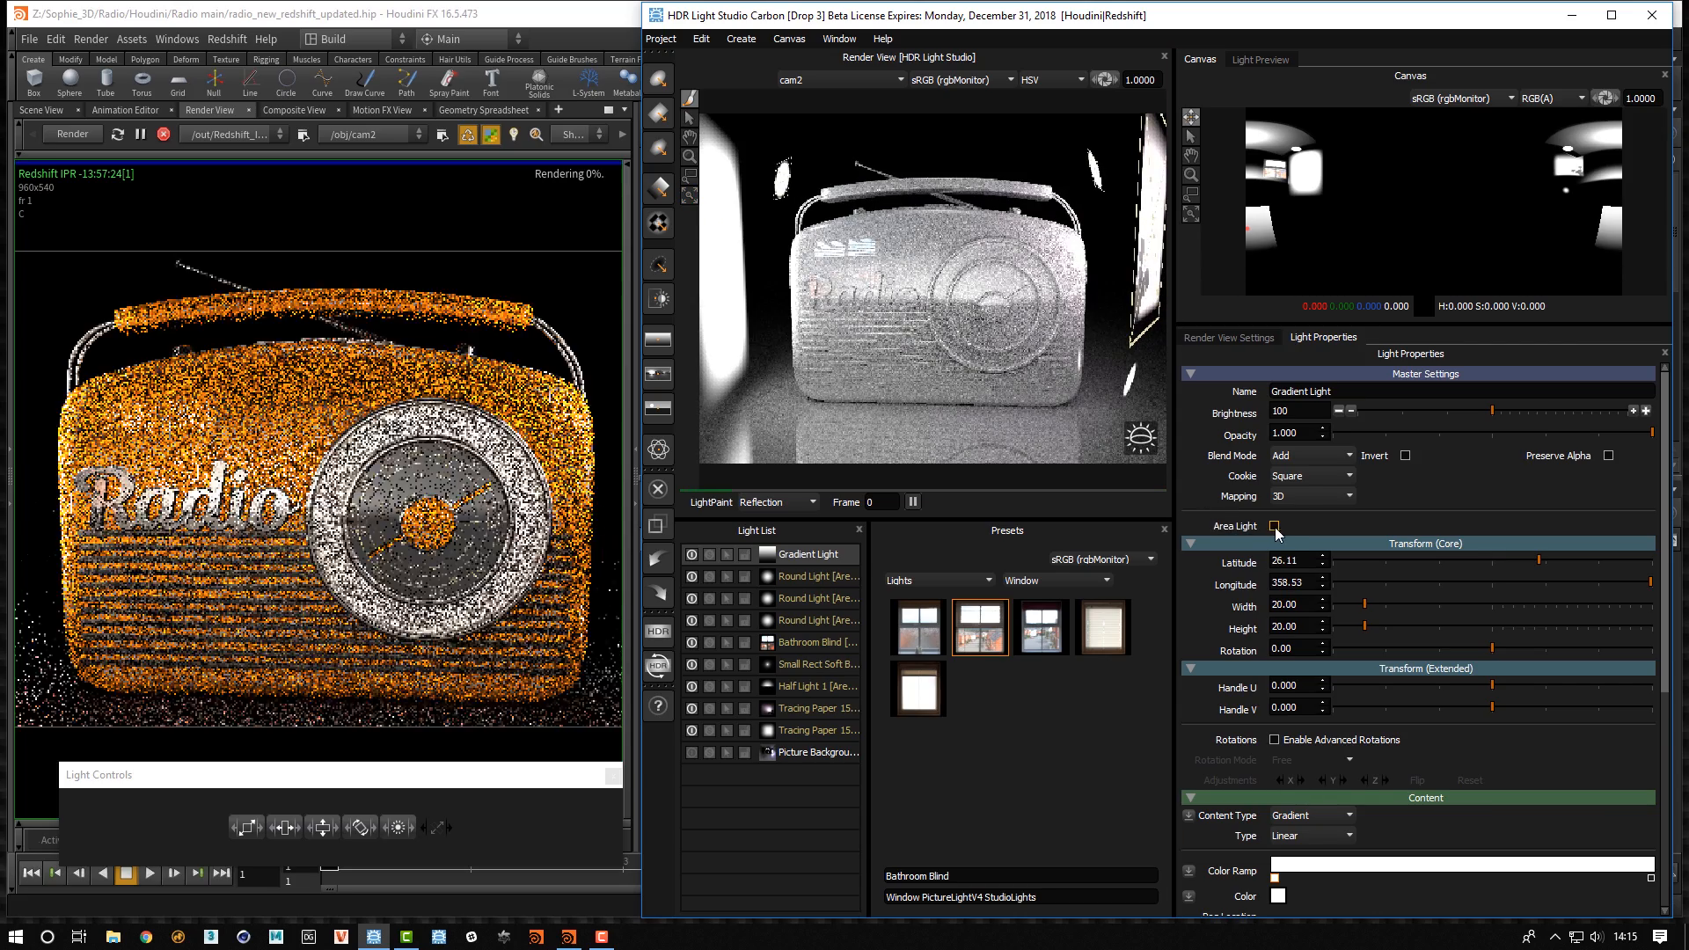
pyautogui.moveTo(1413, 669)
pyautogui.mouseDown()
pyautogui.moveTo(1371, 667)
pyautogui.moveTo(1407, 668)
pyautogui.mouseUp()
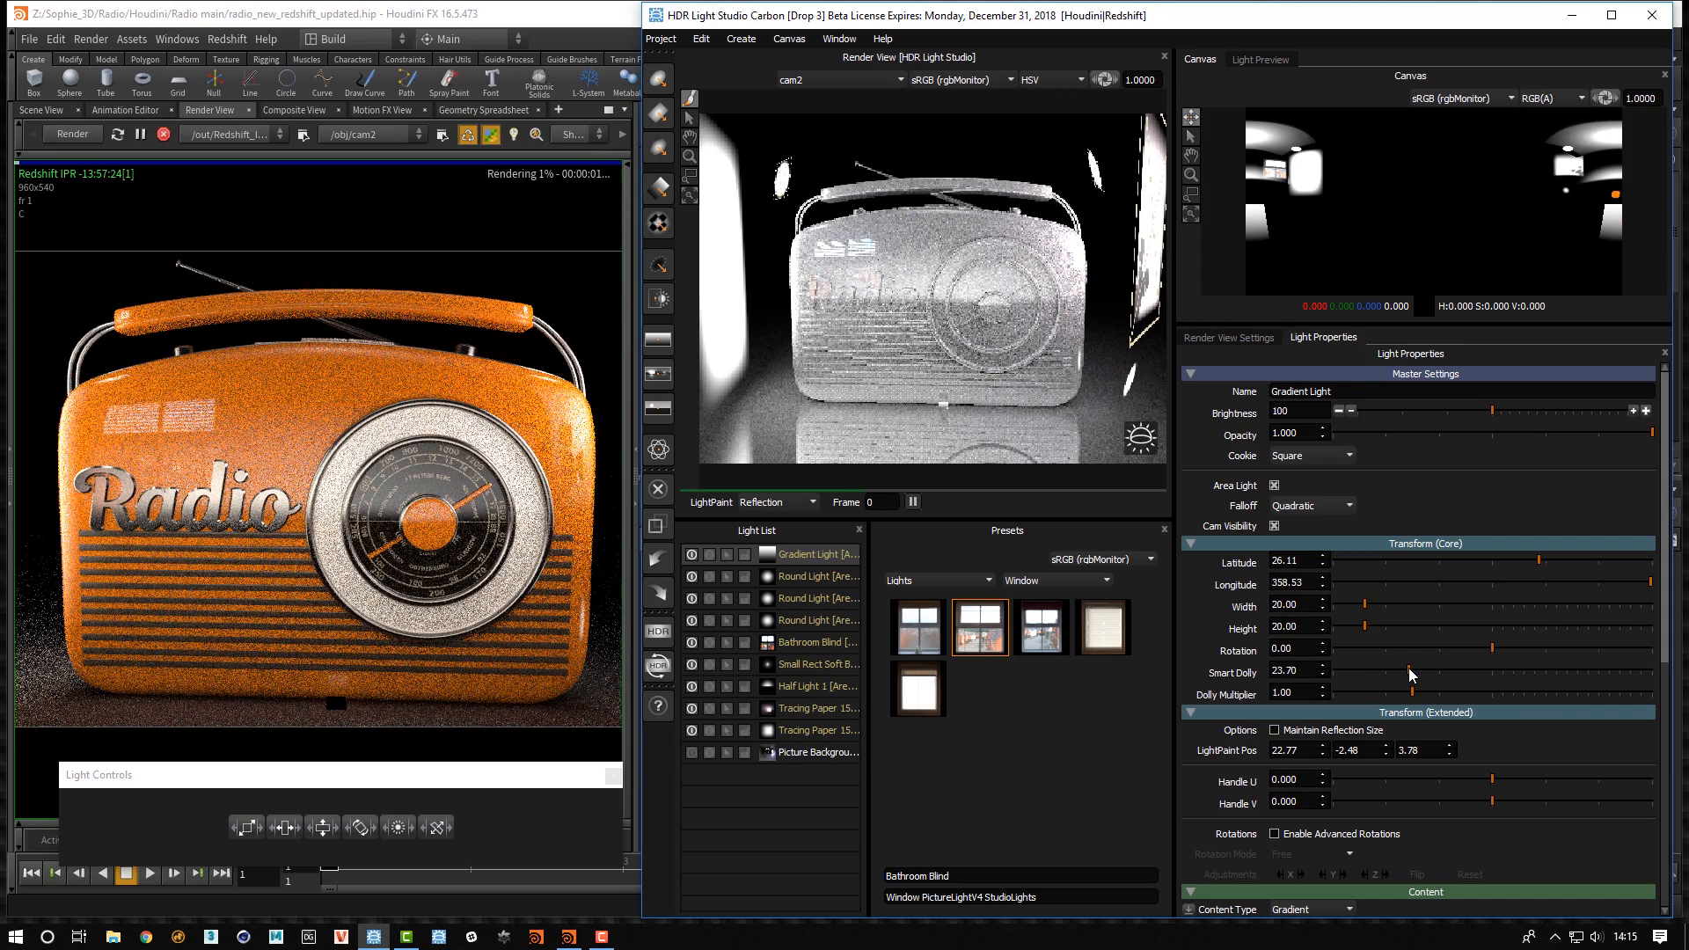
pyautogui.click(1260, 59)
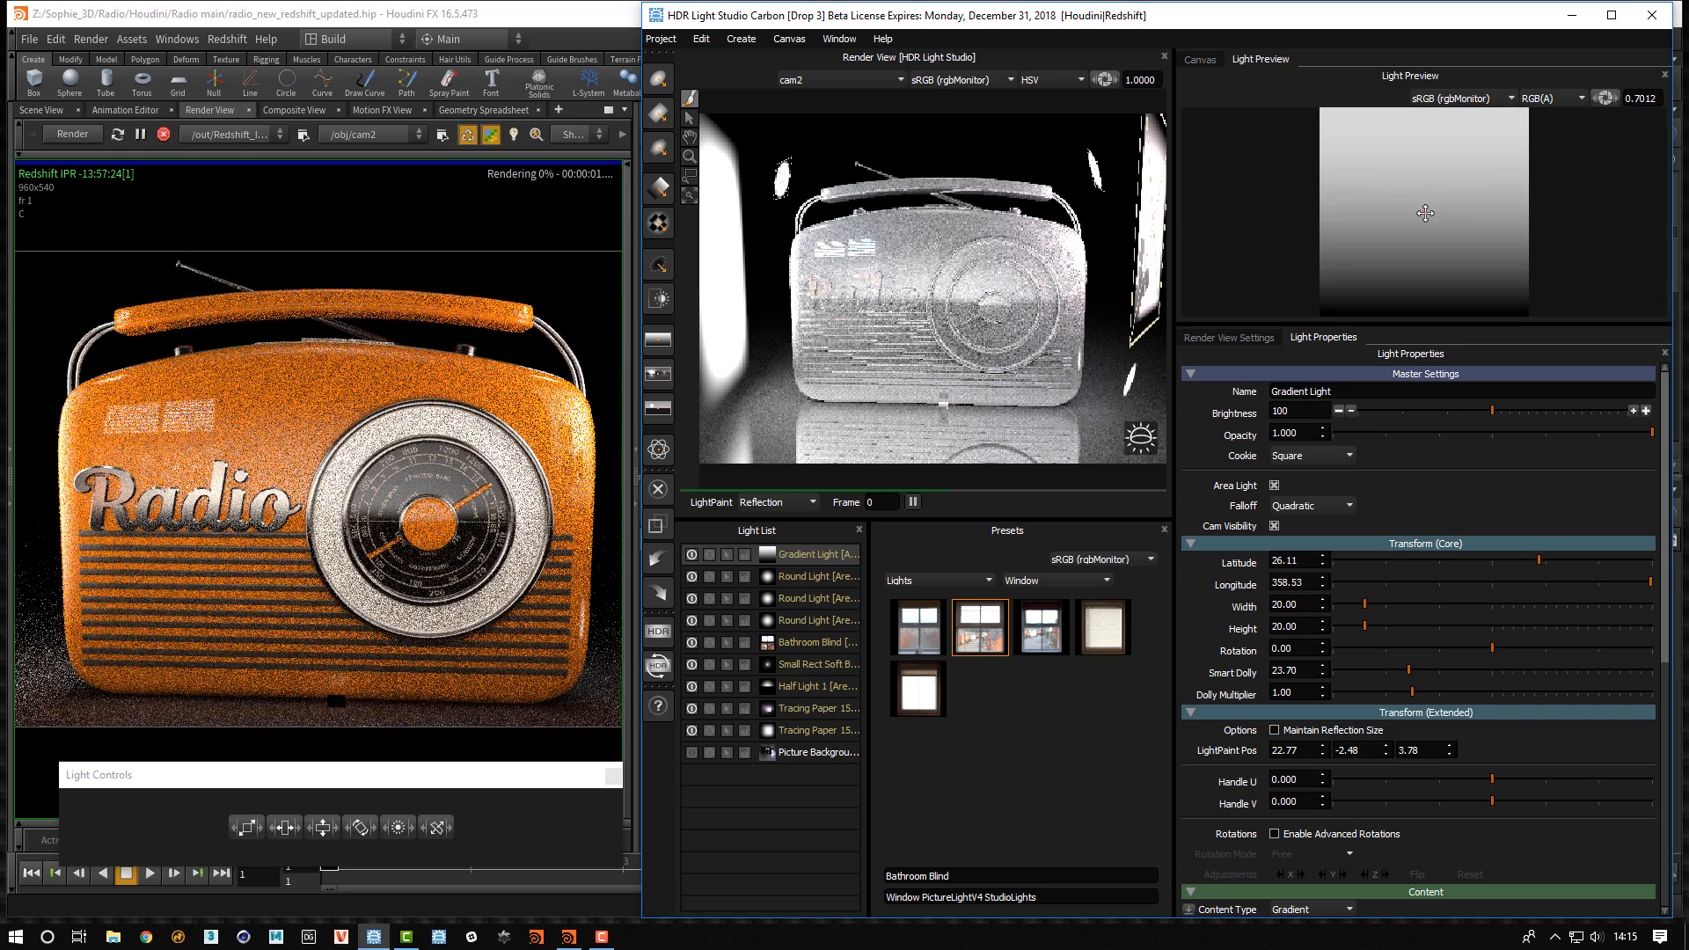
pyautogui.moveTo(1425, 212); pyautogui.dragTo(1424, 344)
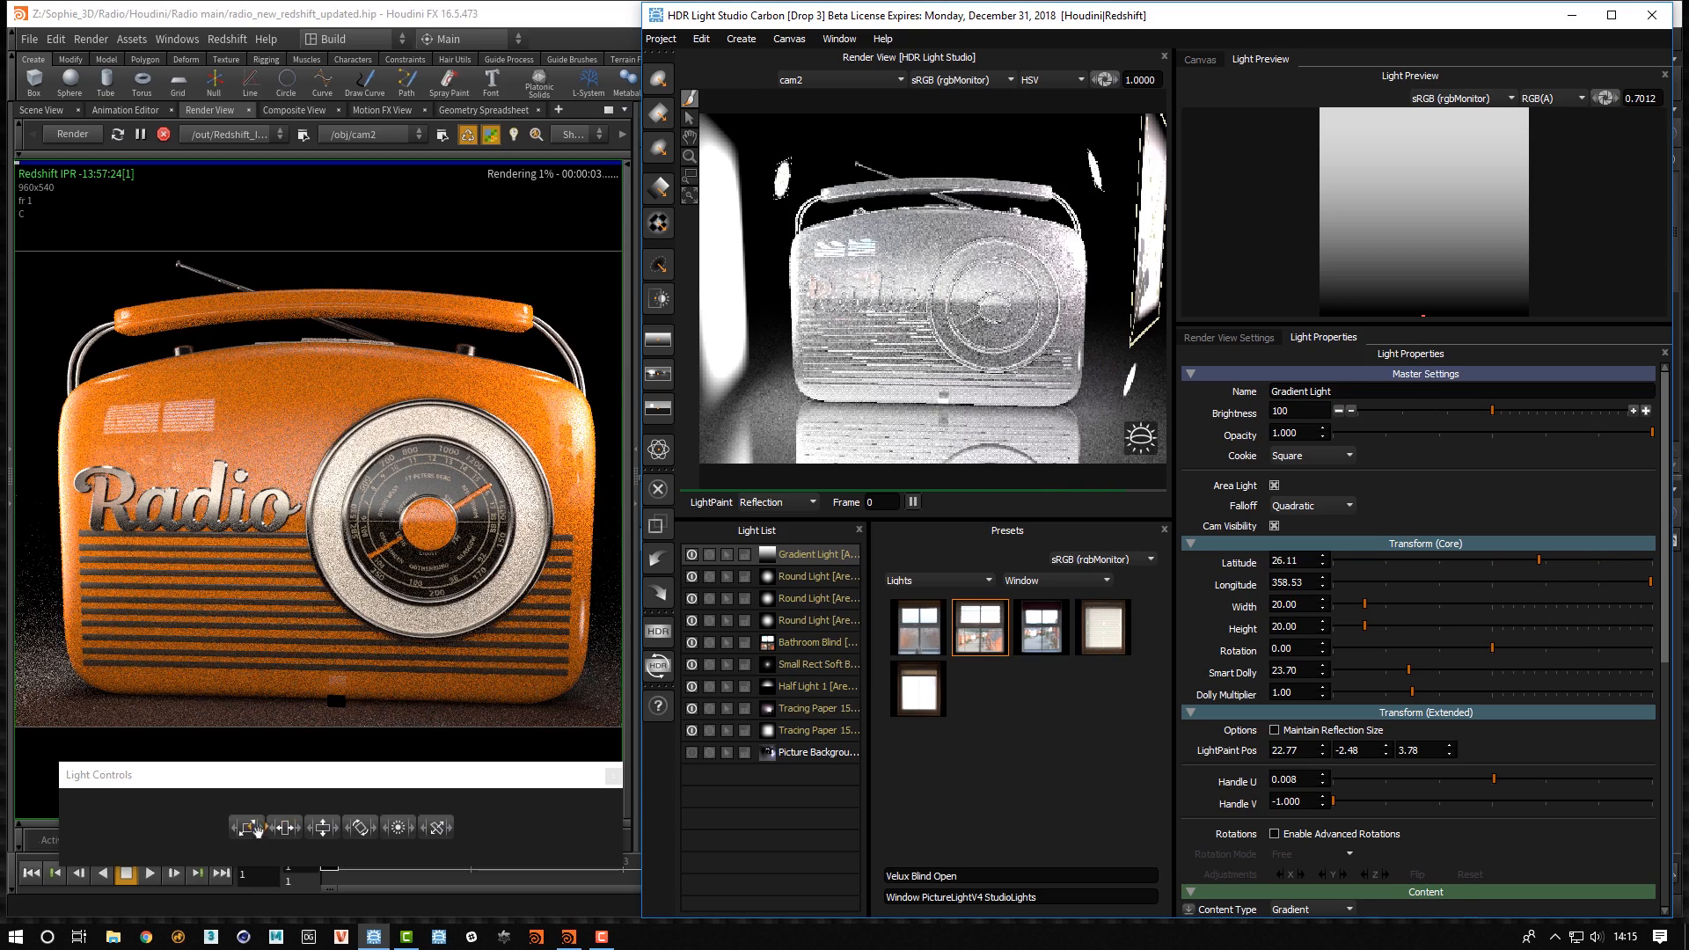
# Resize the Gradient Light to width 586.50 and height 123.00 and turn off its camera visibility
pyautogui.moveTo(257, 830); pyautogui.dragTo(563, 847)
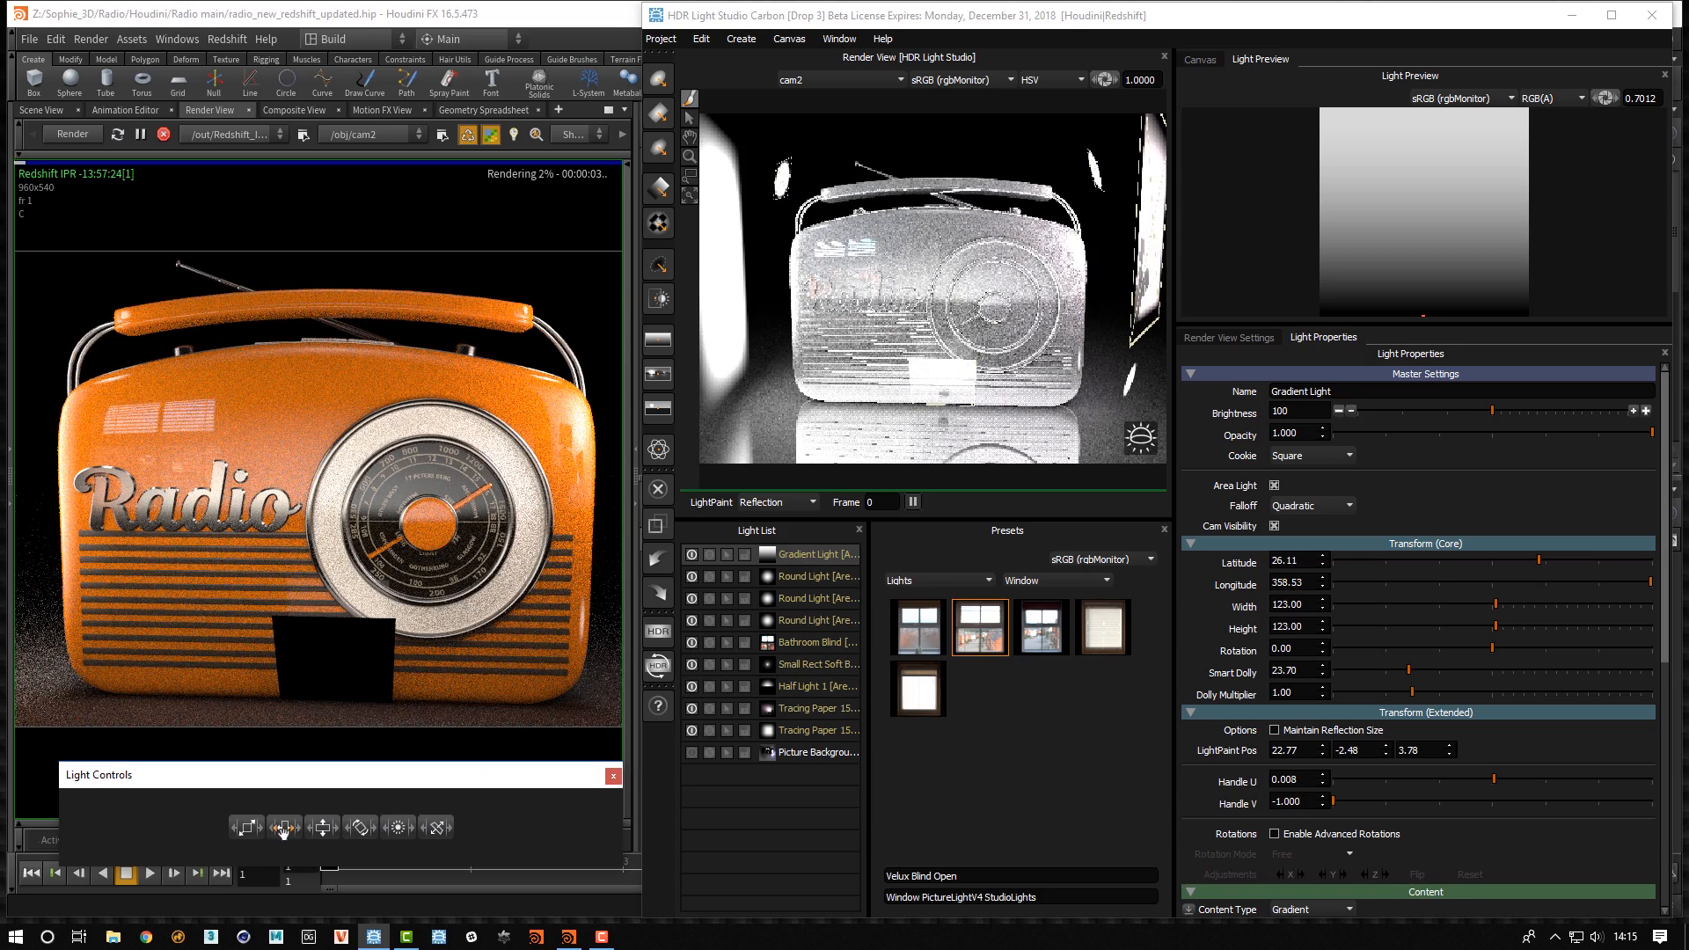
pyautogui.moveTo(286, 830); pyautogui.dragTo(1003, 825)
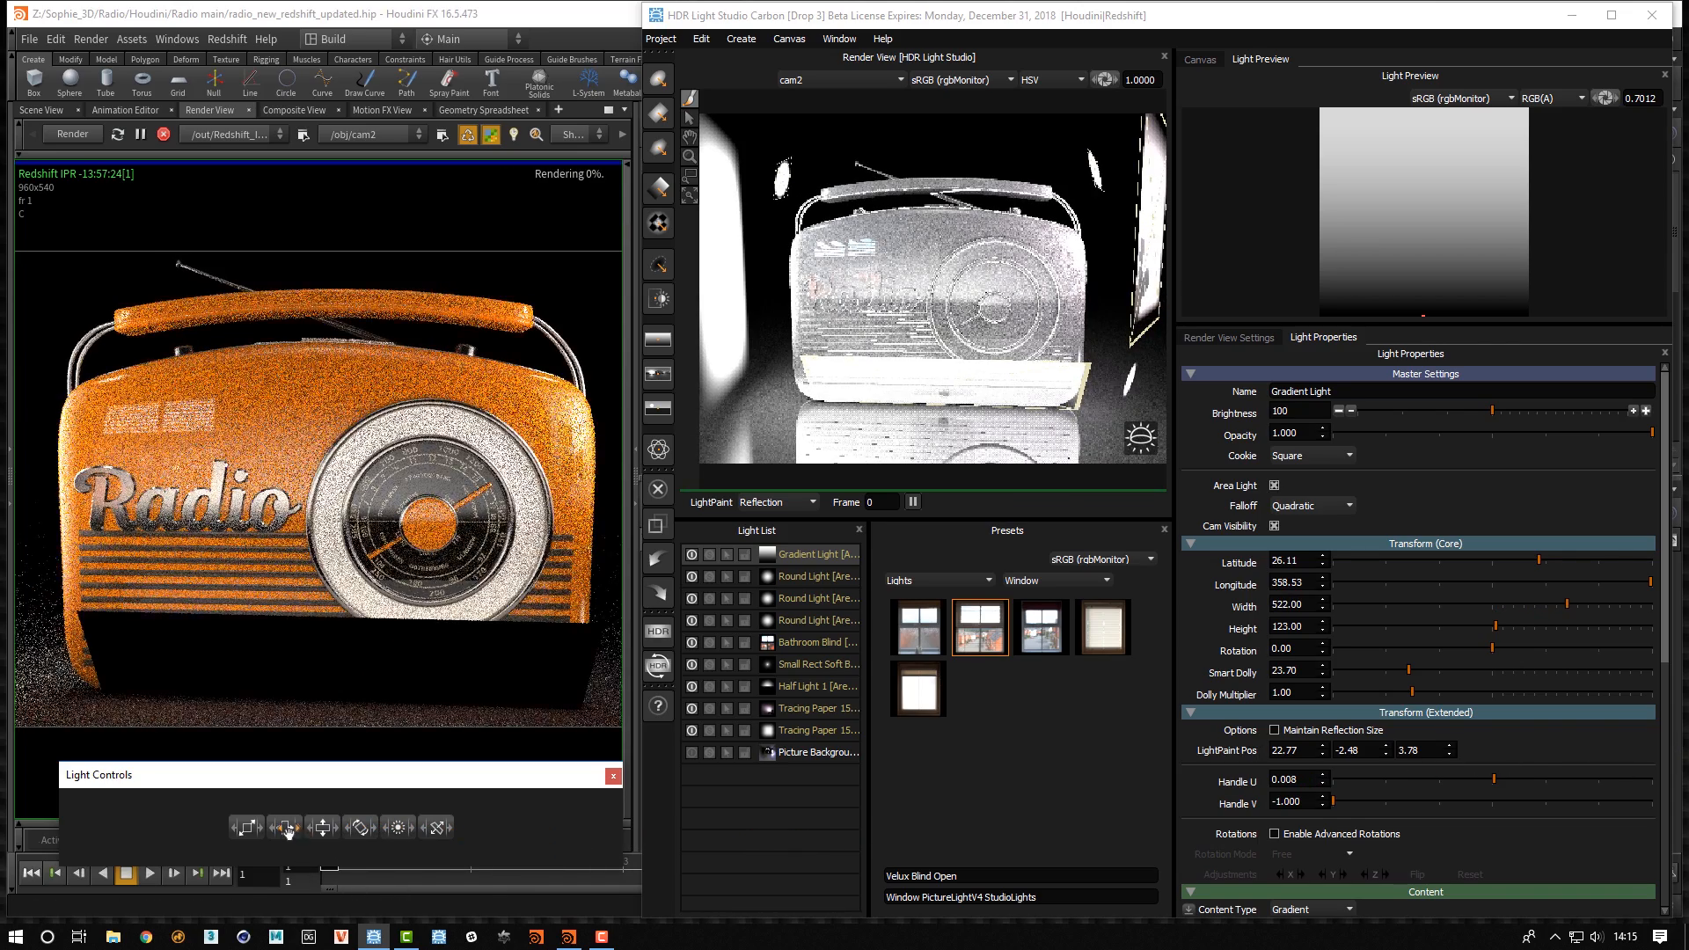
pyautogui.moveTo(285, 830); pyautogui.dragTo(519, 846)
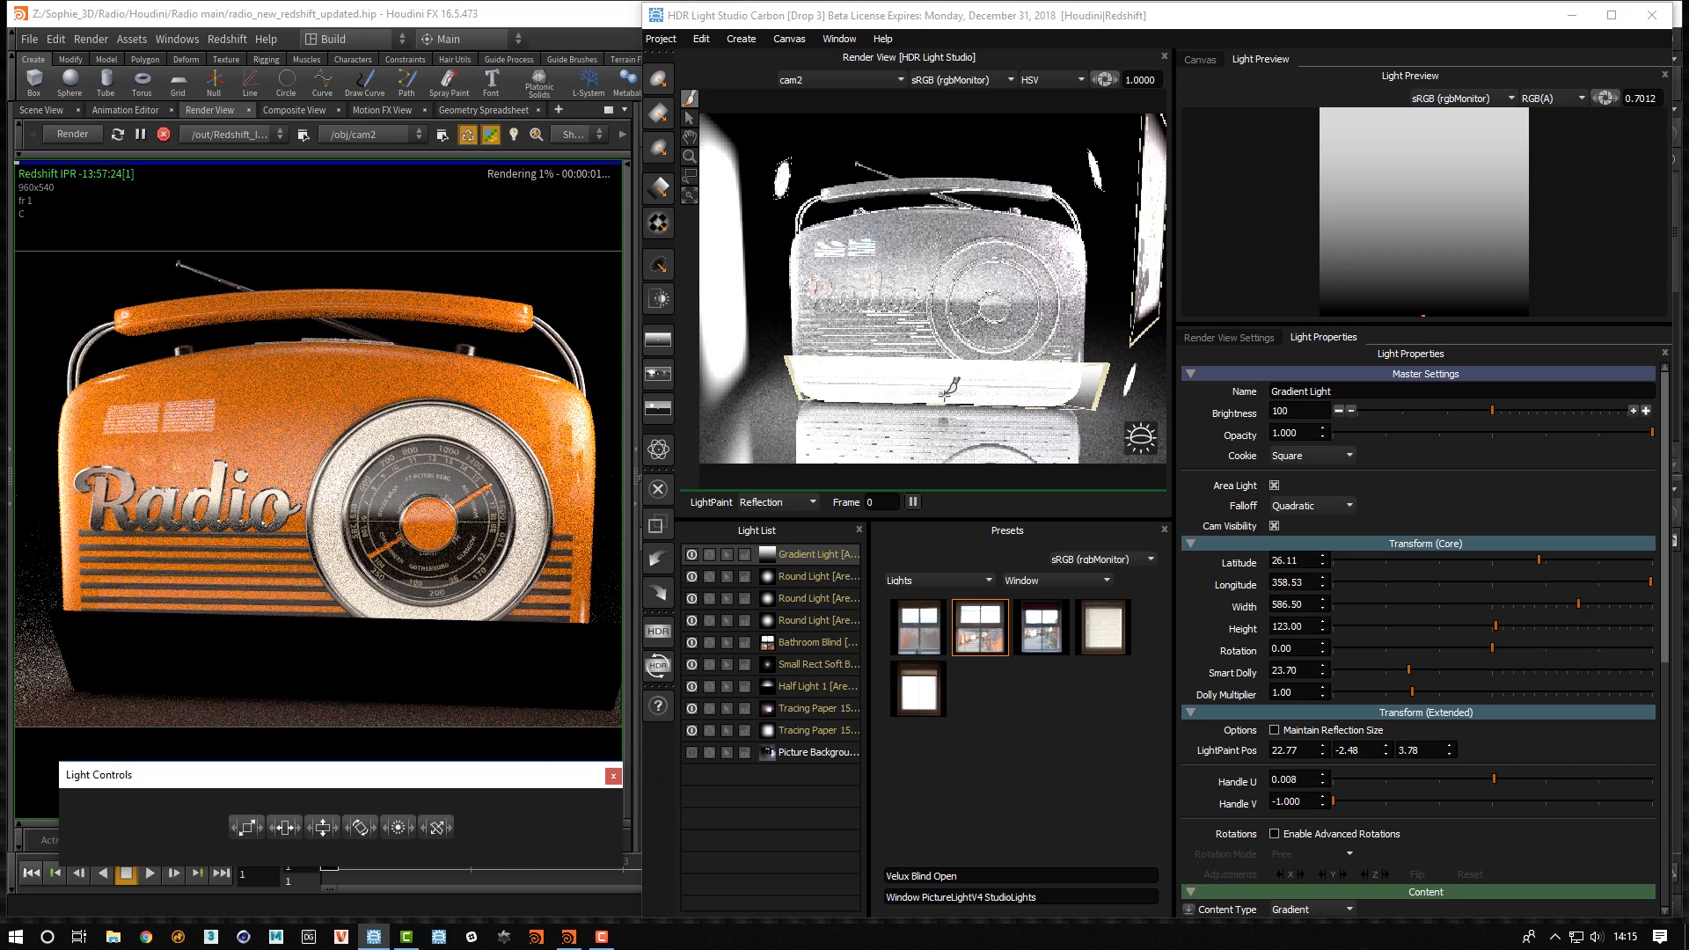
pyautogui.click(1274, 526)
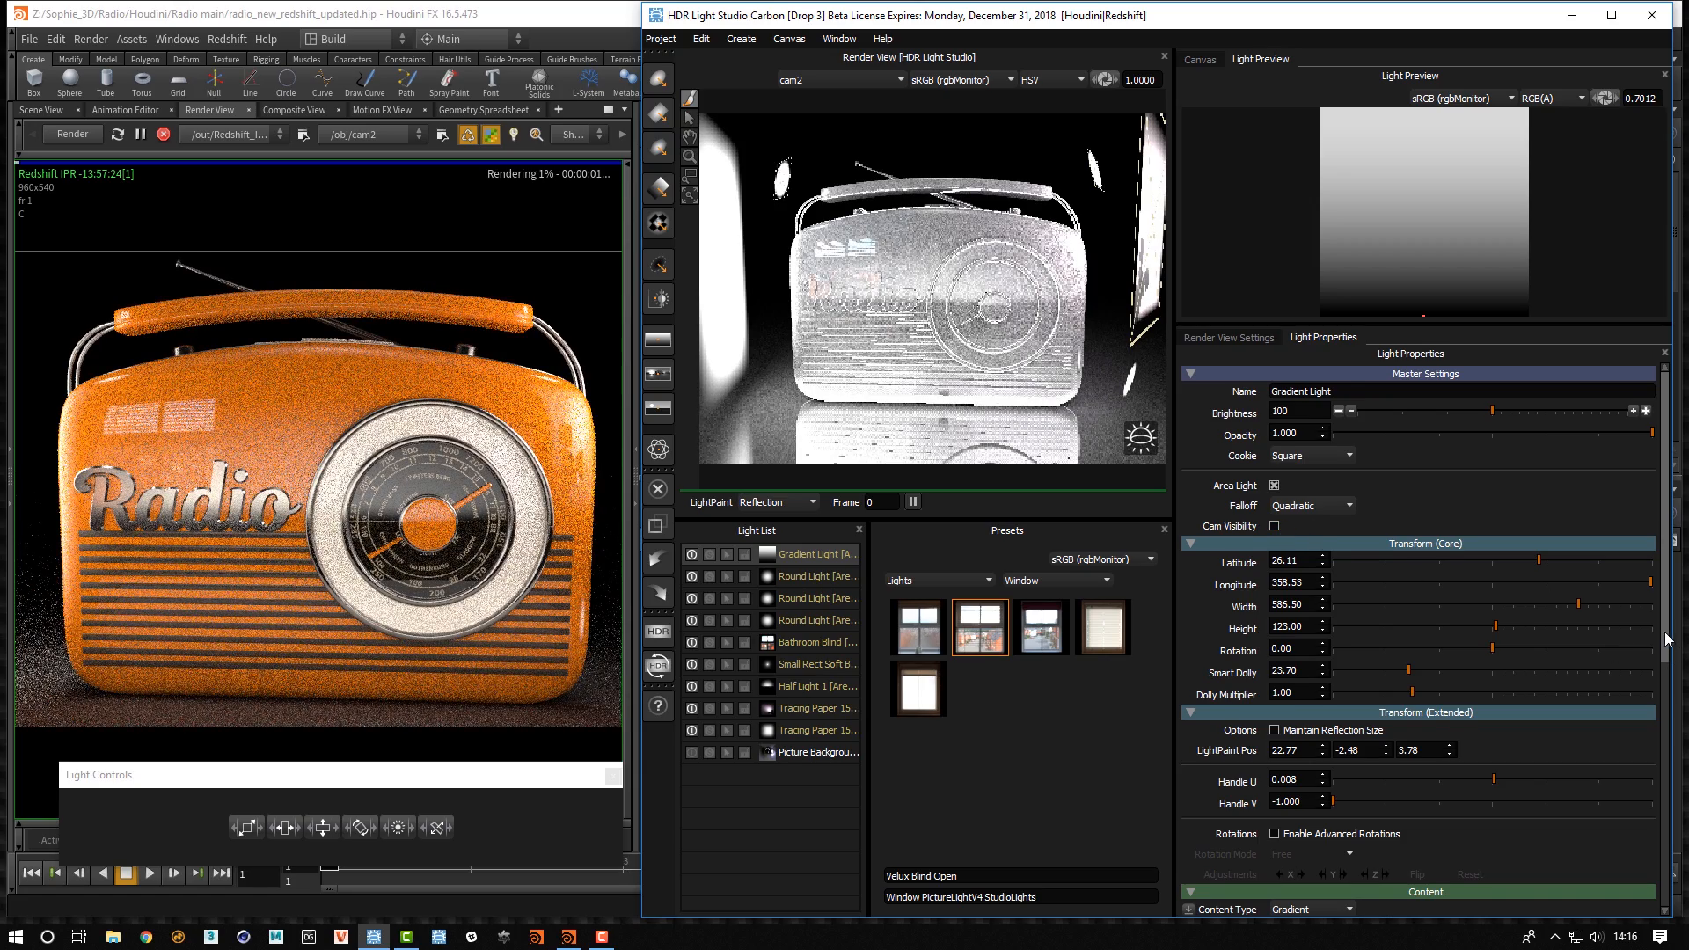
# Apply the Alpha - Linear - Bot to Top gradient preset to the Gradient Light and raise its brightness to 200
pyautogui.moveTo(1665, 639); pyautogui.dragTo(1685, 874)
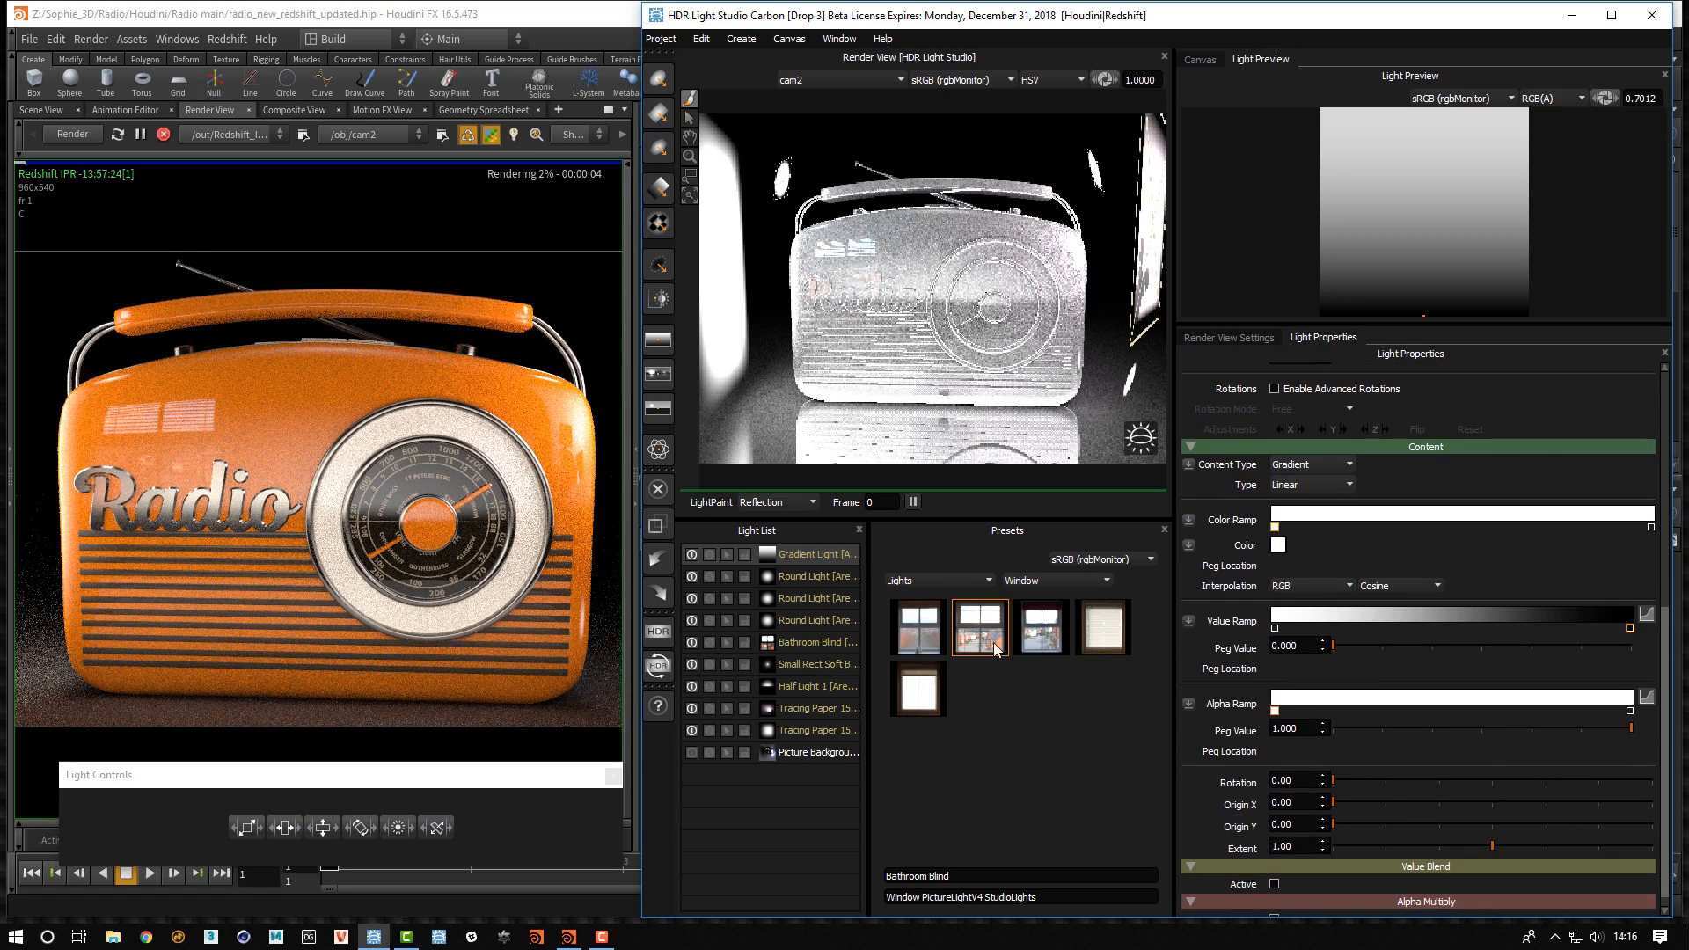
pyautogui.click(934, 580)
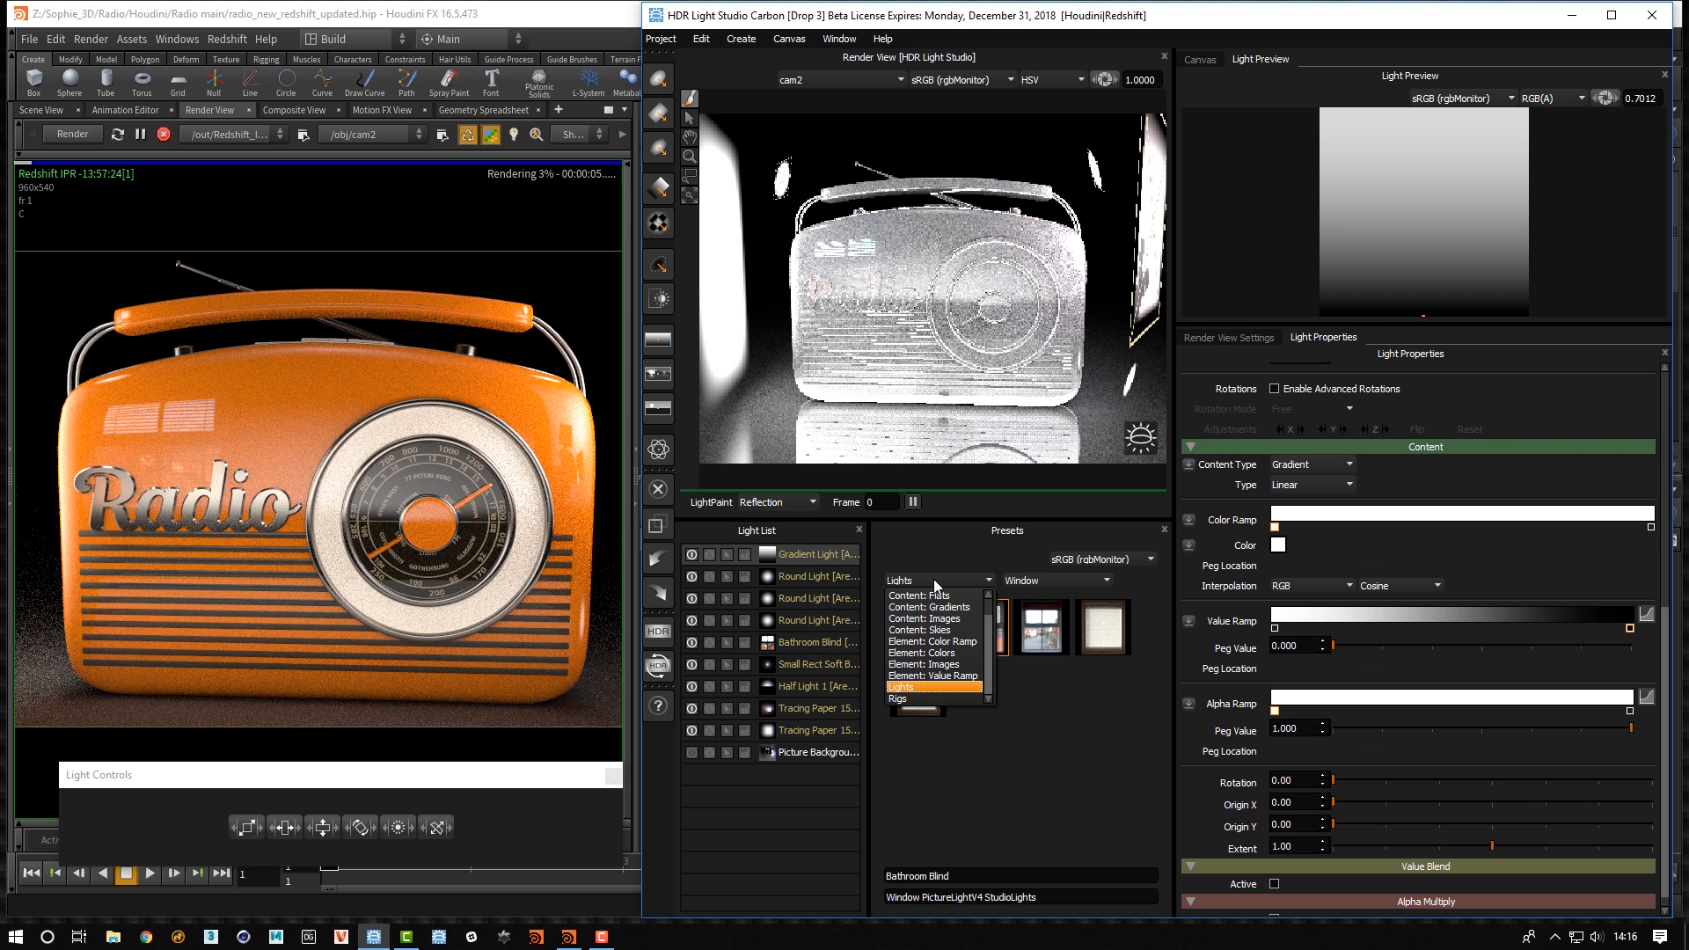
pyautogui.click(940, 607)
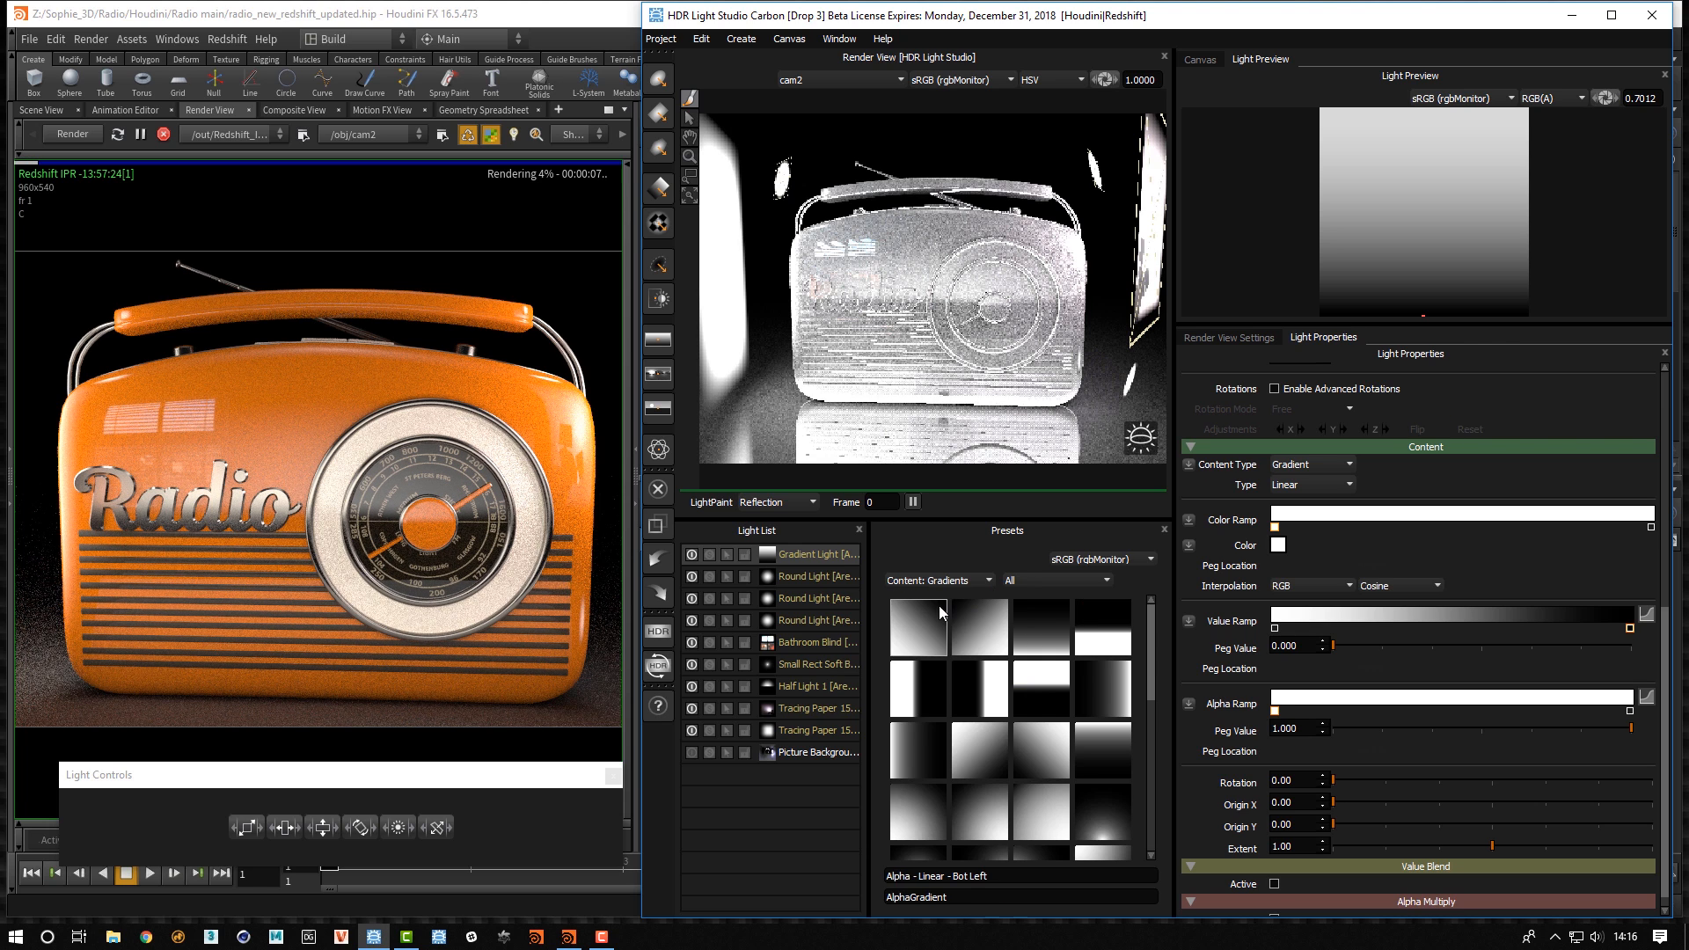
pyautogui.click(1035, 627)
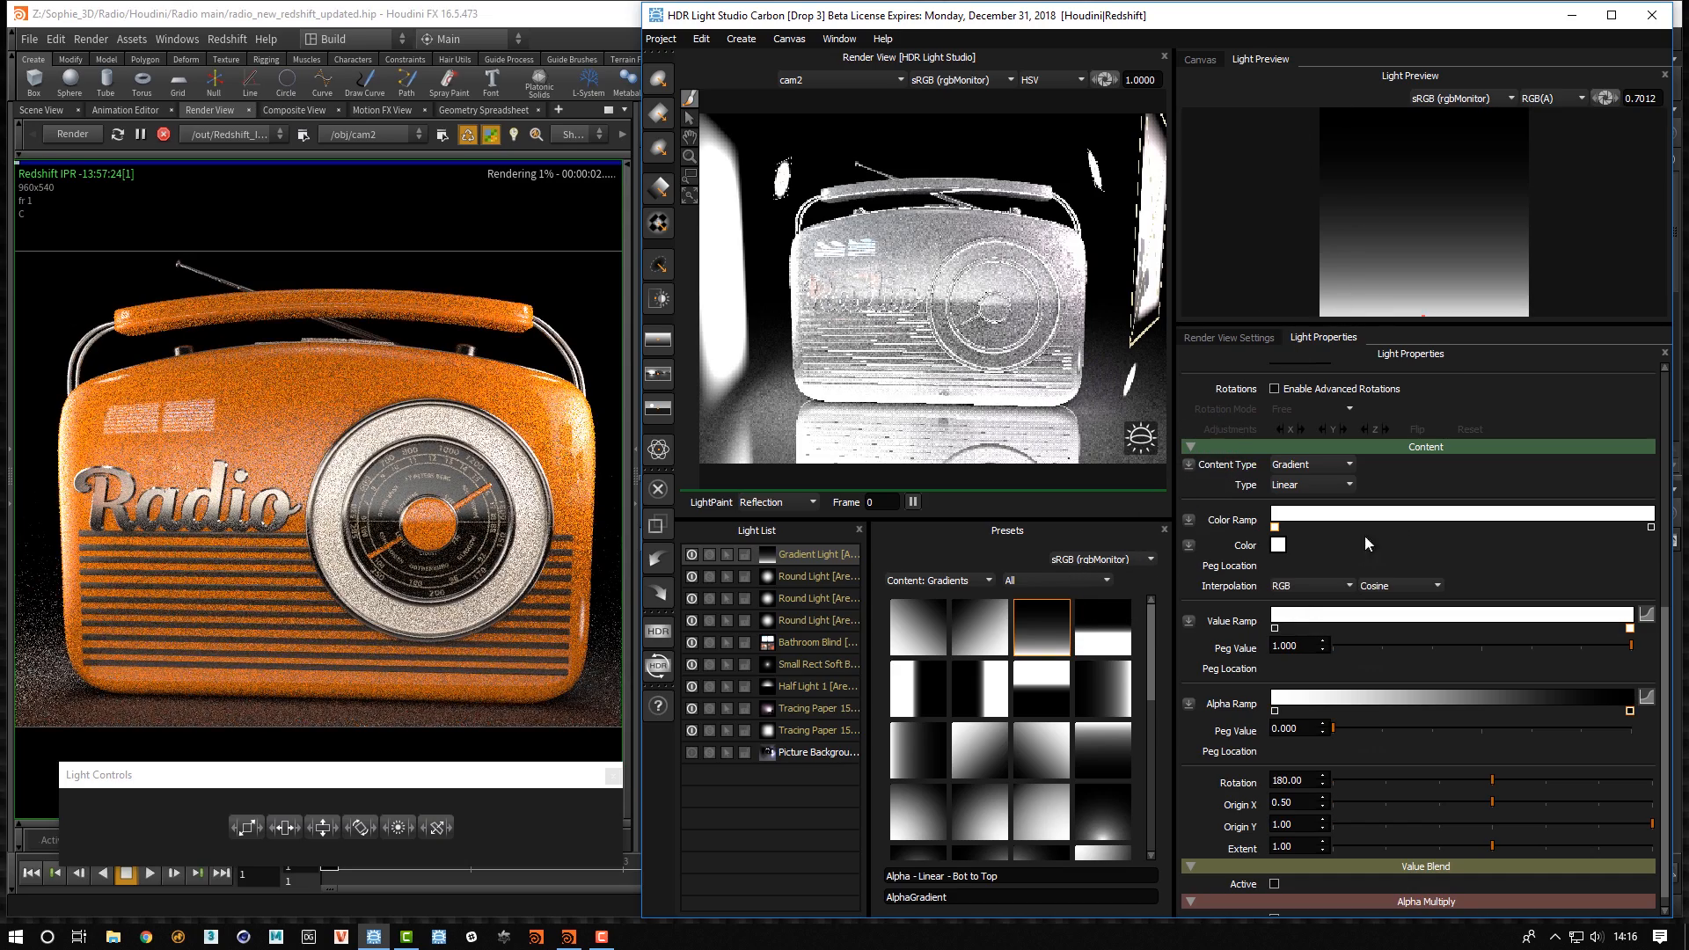
pyautogui.click(1665, 381)
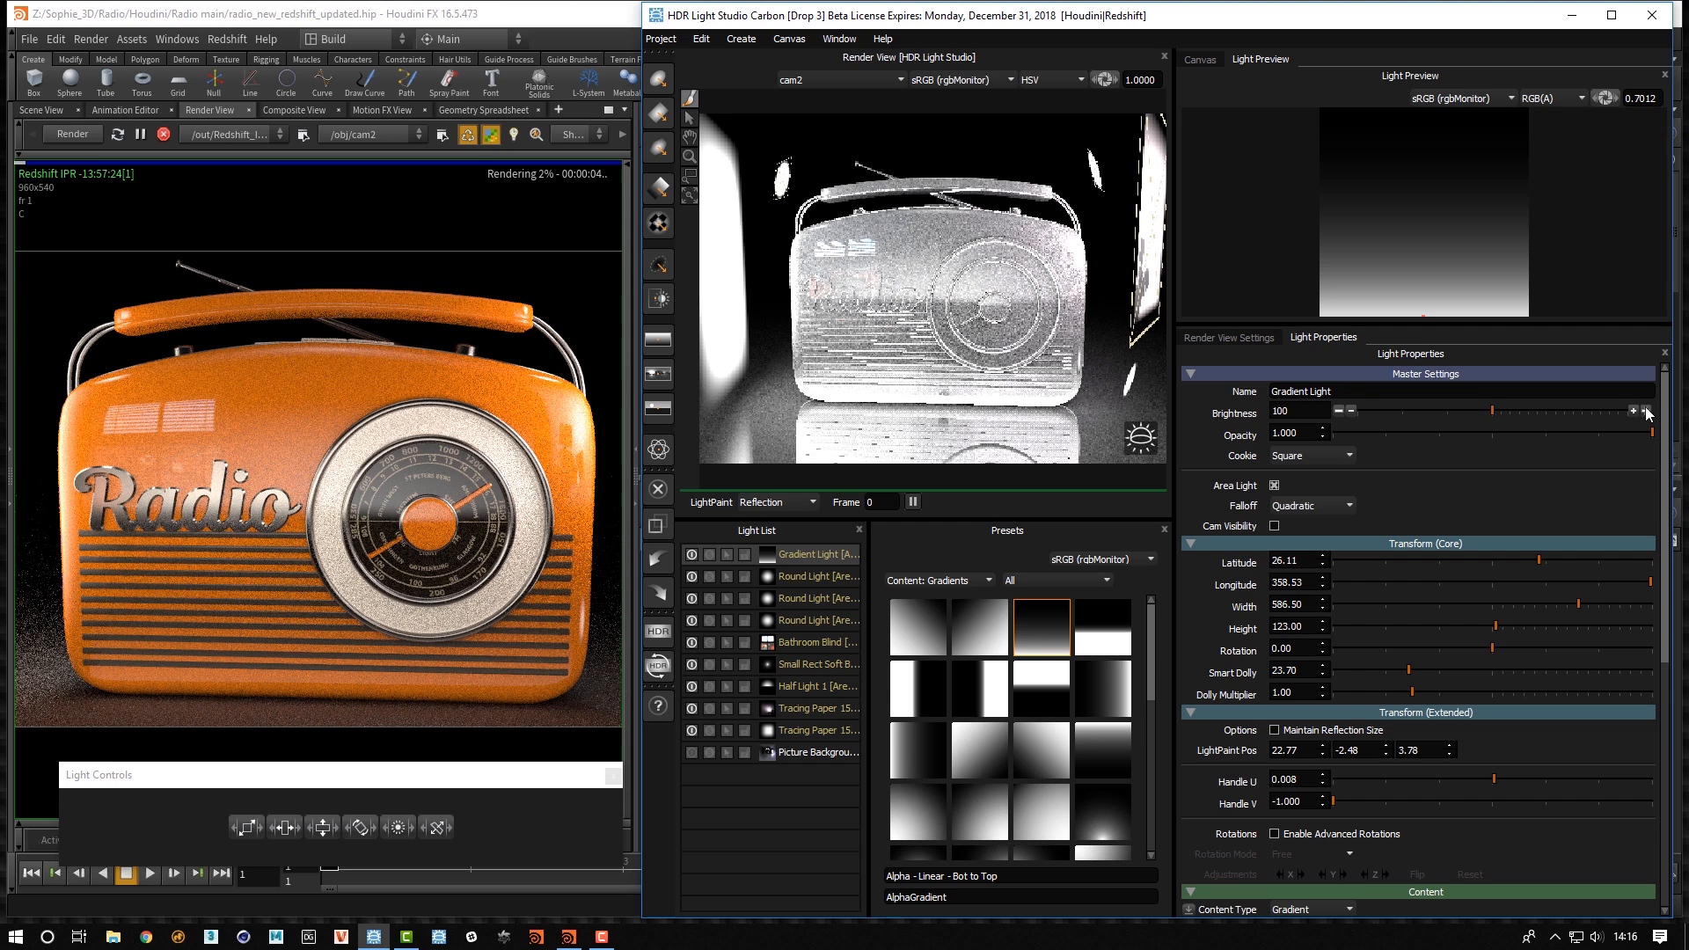
pyautogui.click(1646, 411)
# Solo the Gradient Light and lower its brightness to 100
pyautogui.click(668, 528)
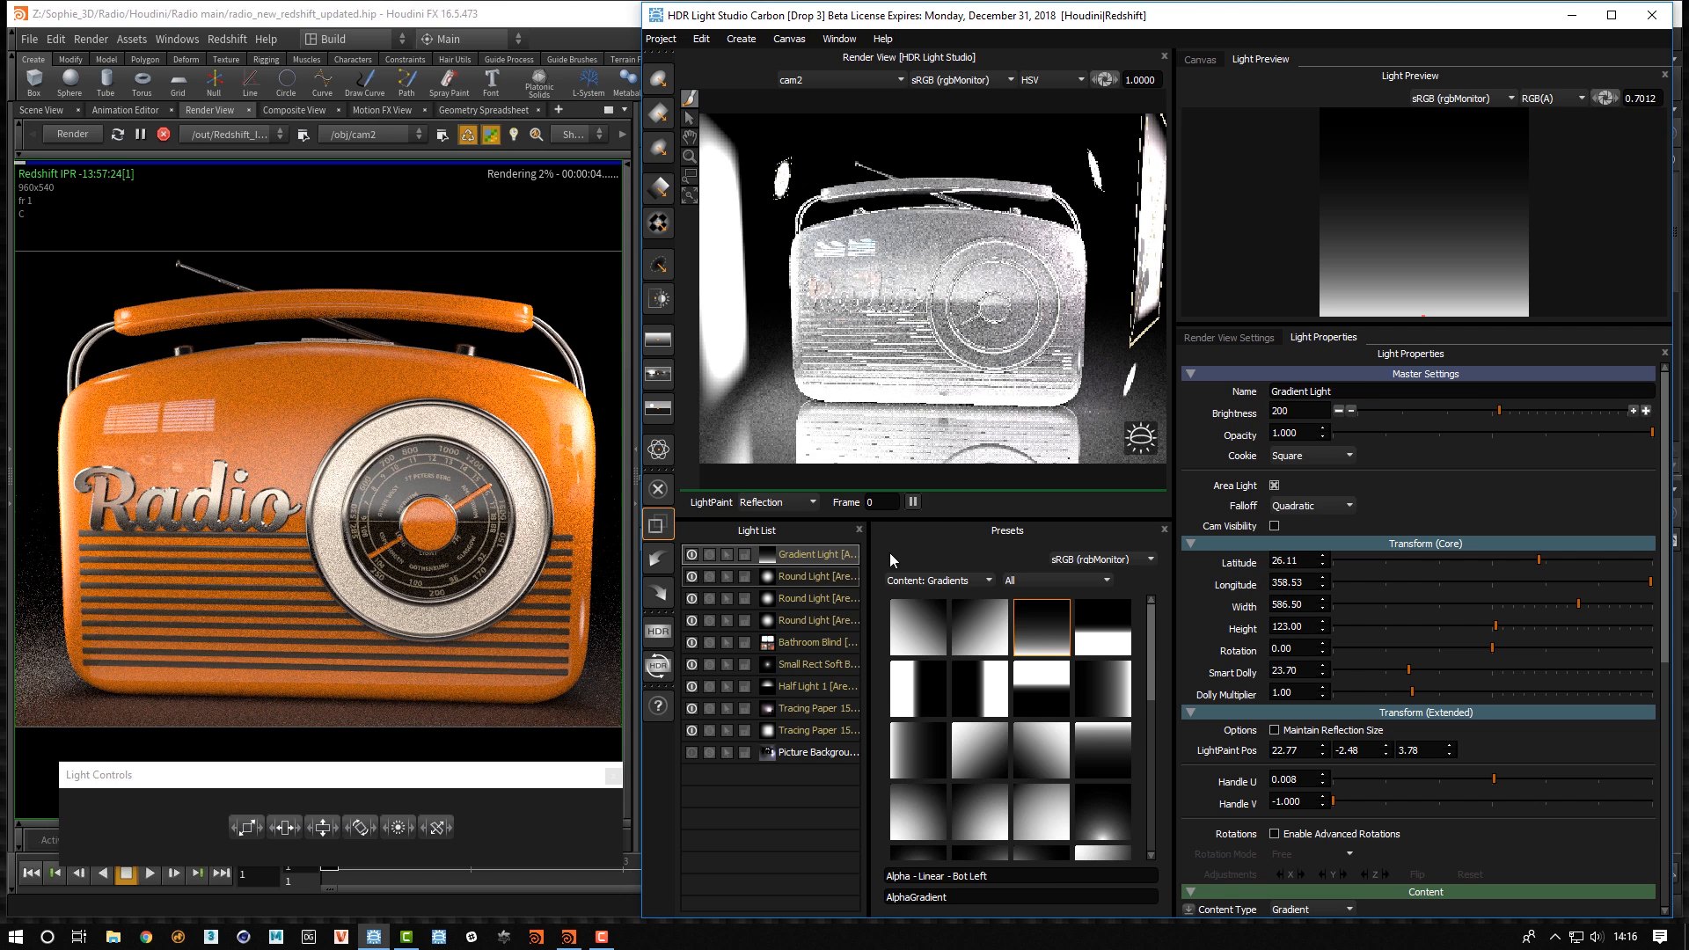
pyautogui.moveTo(748, 558); pyautogui.dragTo(729, 563)
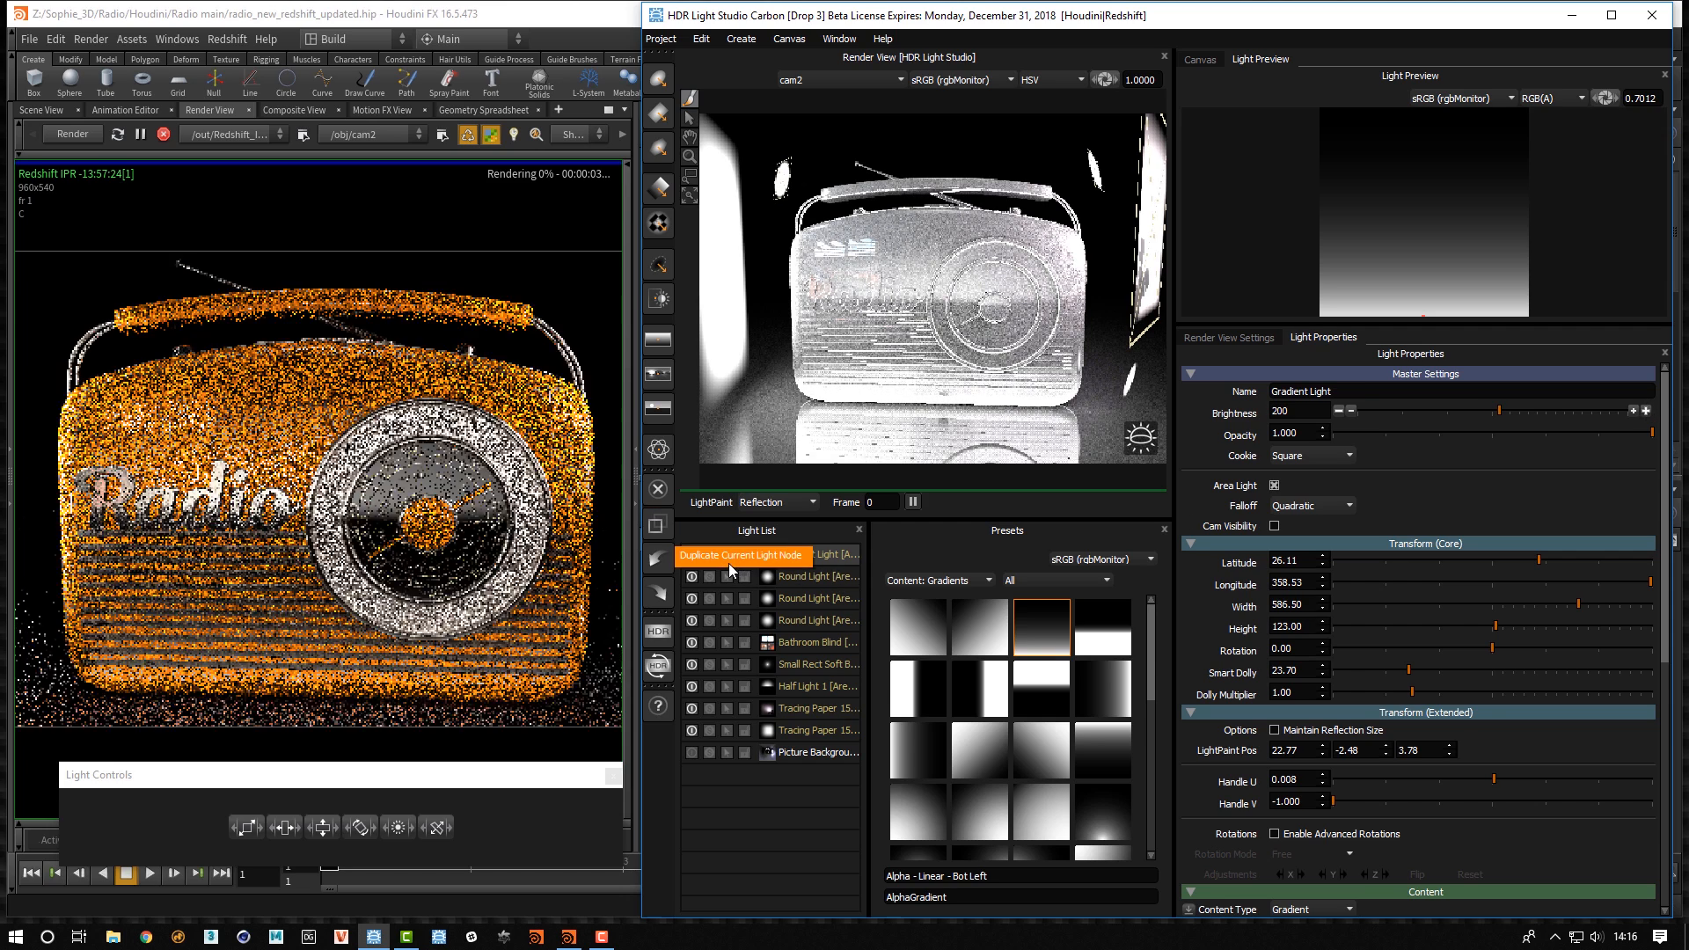
pyautogui.click(710, 556)
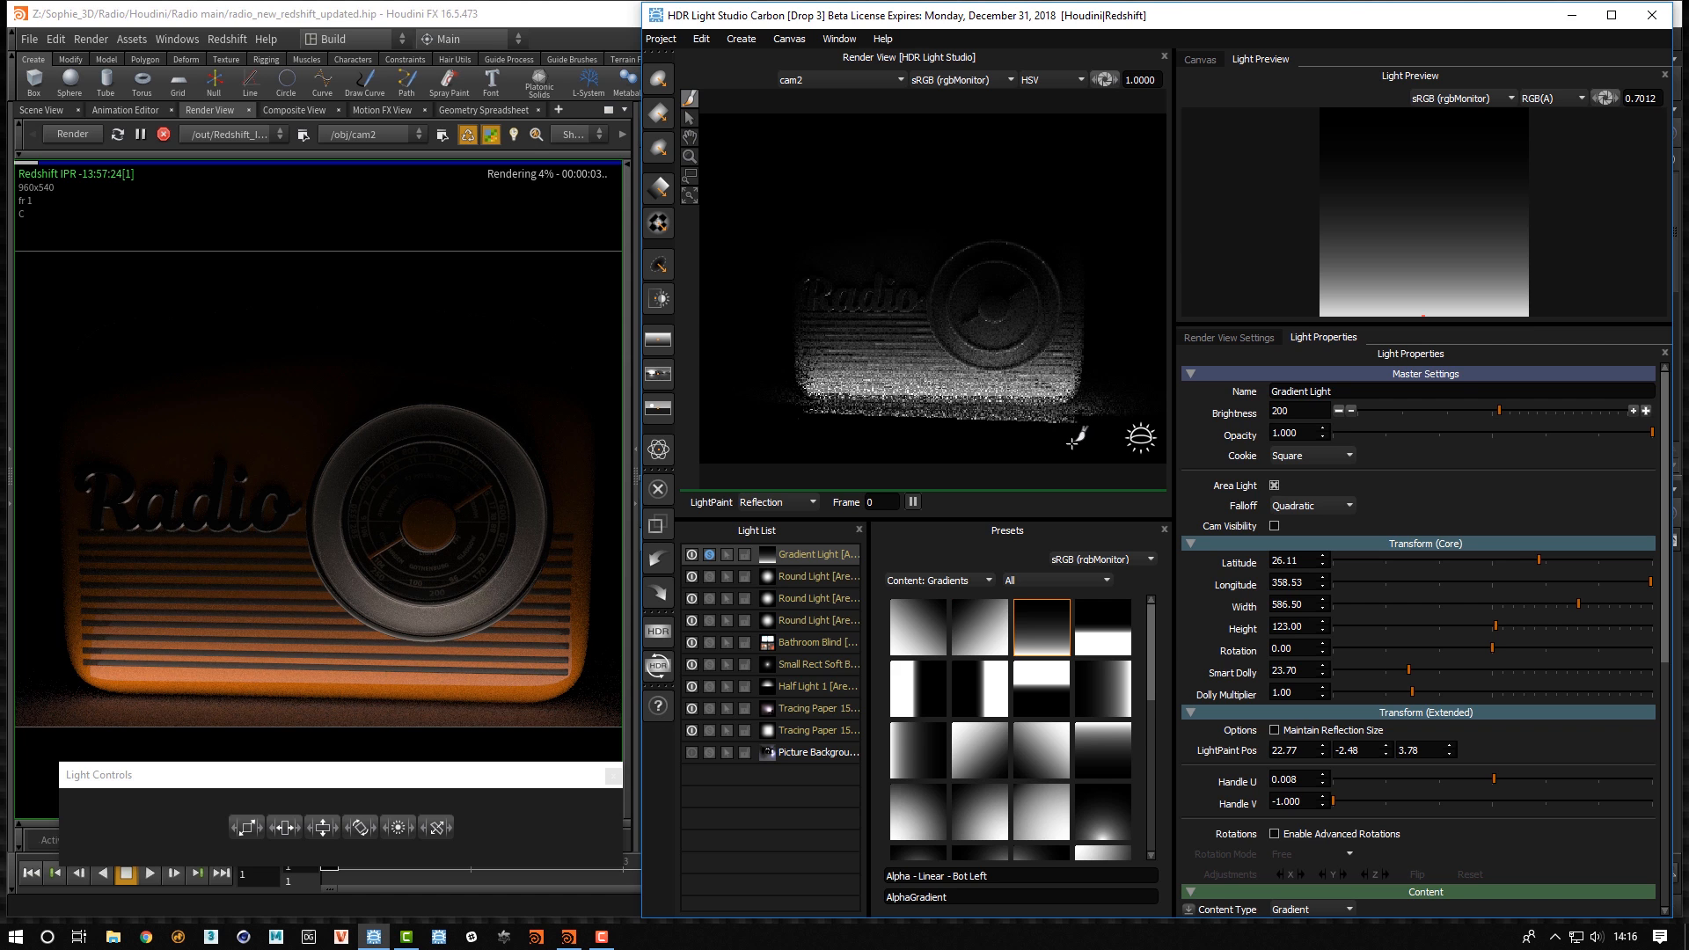
pyautogui.click(1339, 411)
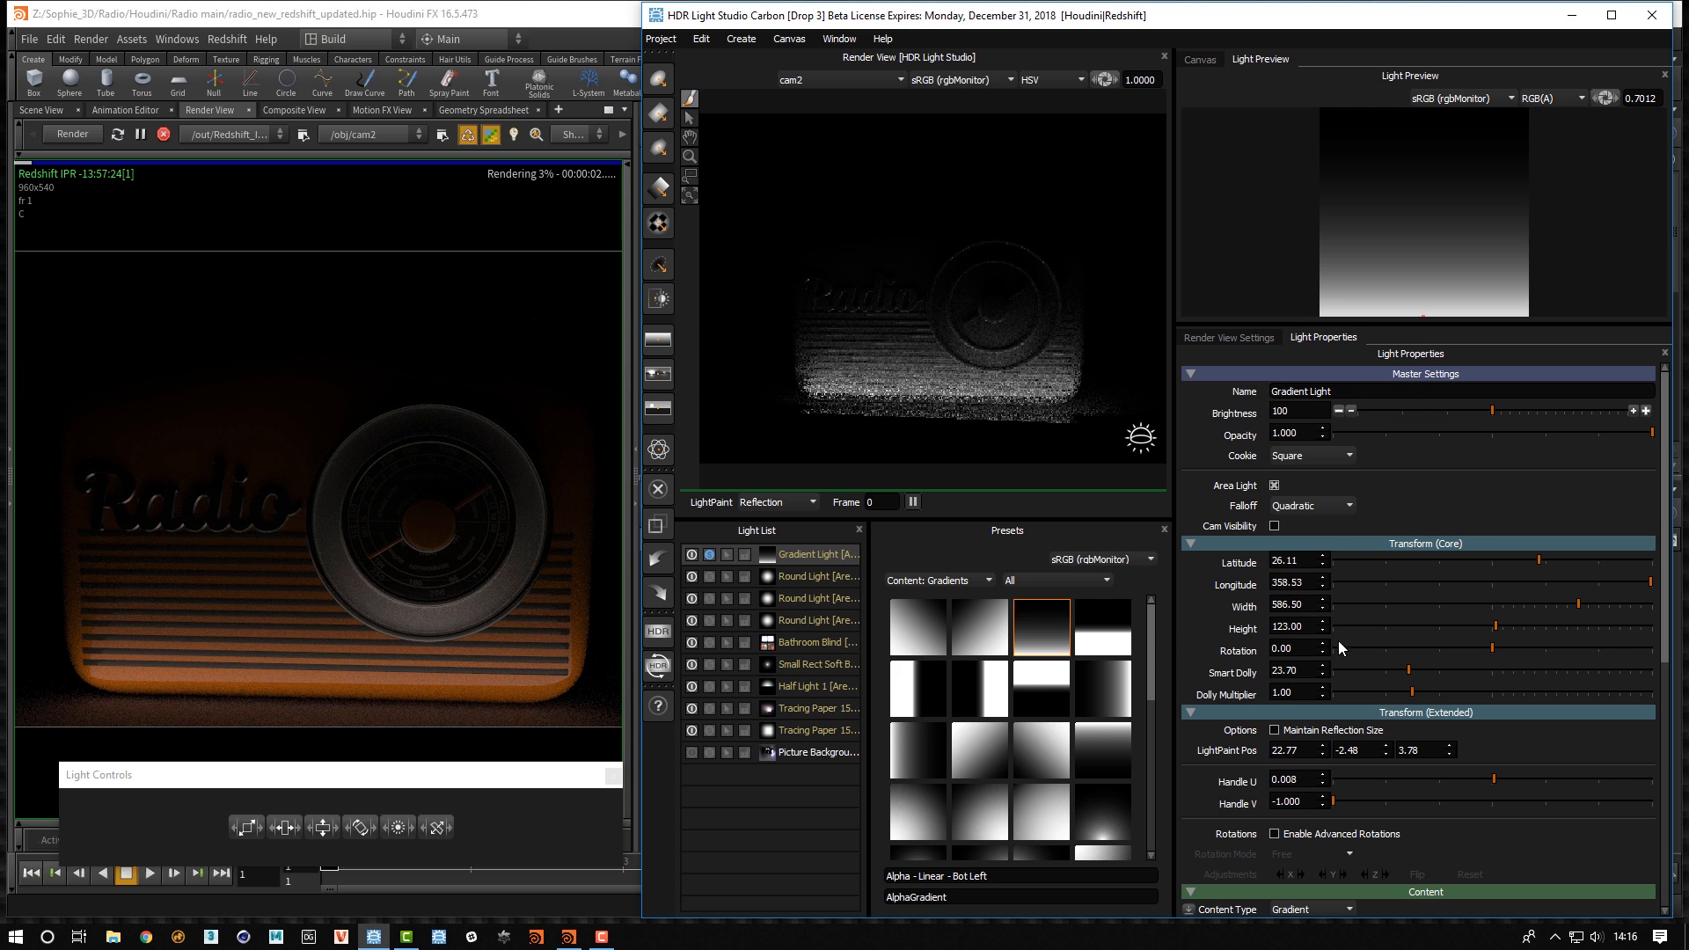
# Switch the presets to Content: Images and filter them to the Mask category
pyautogui.click(942, 582)
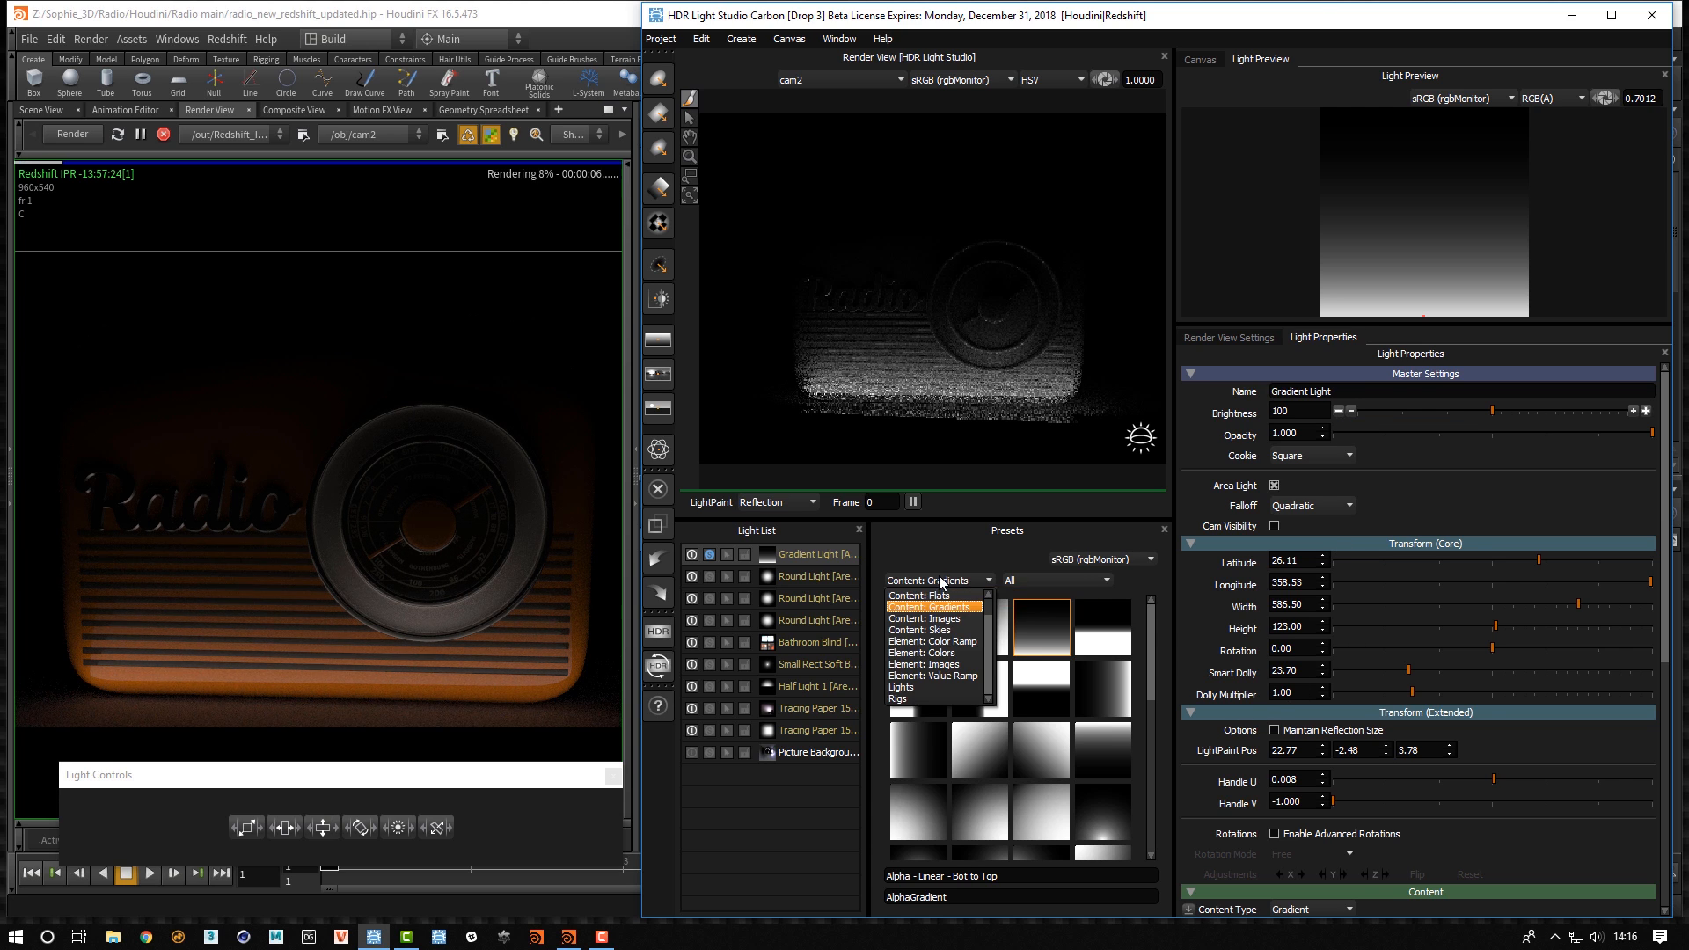
pyautogui.scroll(2, 986, 658)
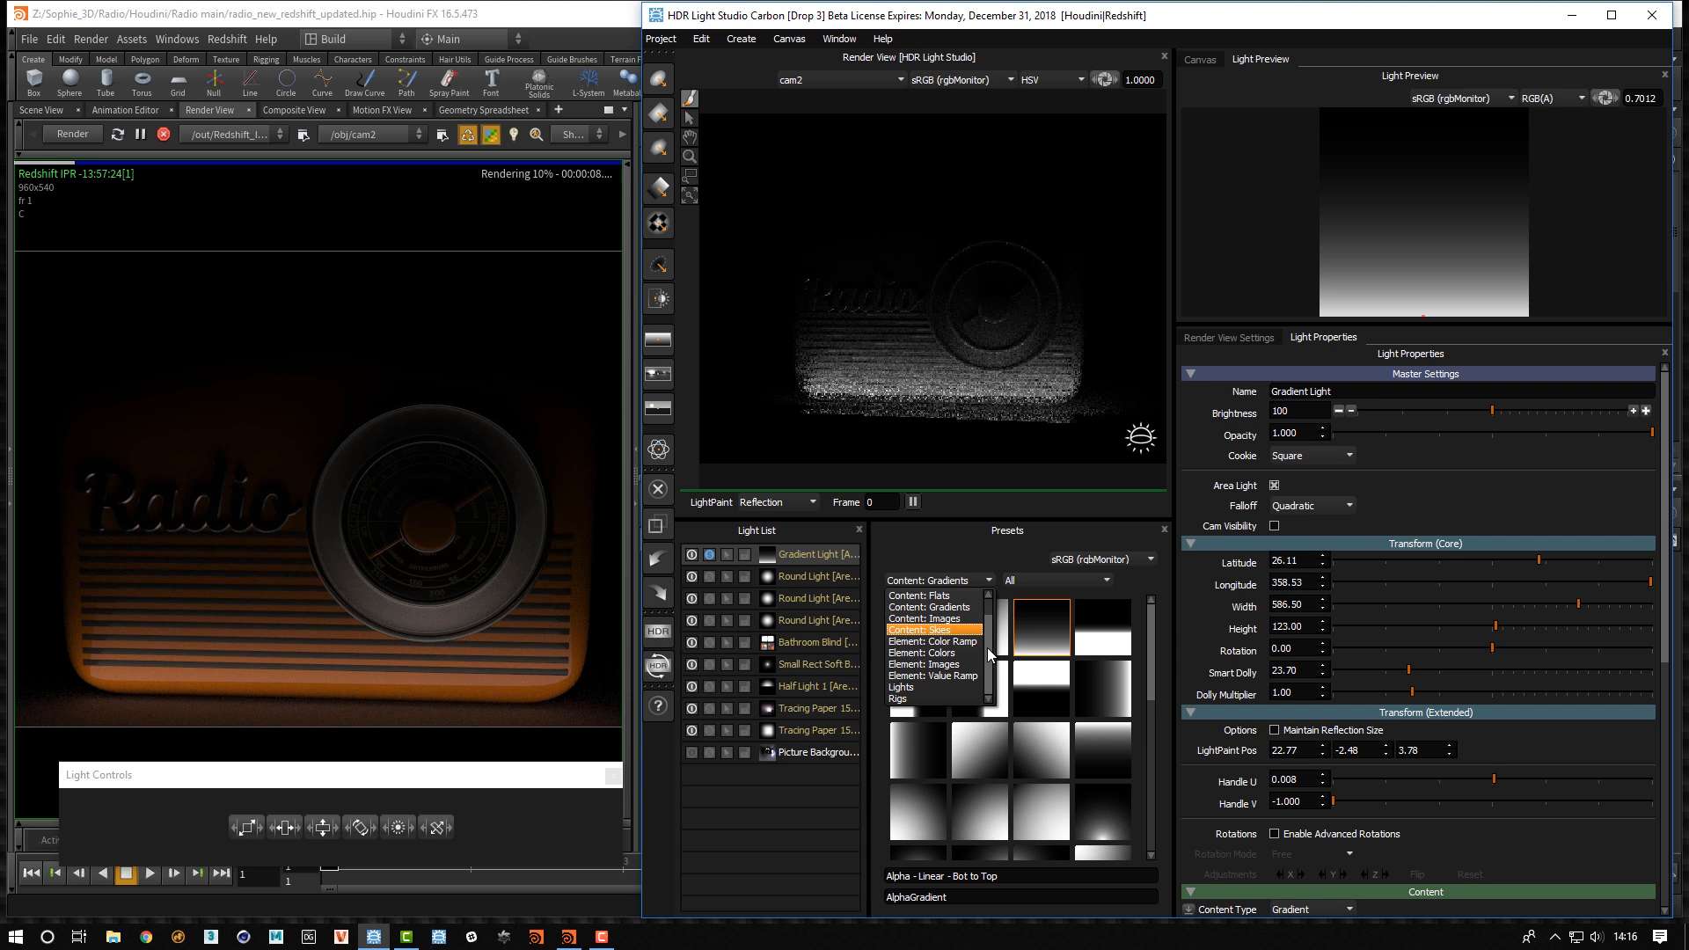
pyautogui.click(971, 645)
pyautogui.click(1061, 581)
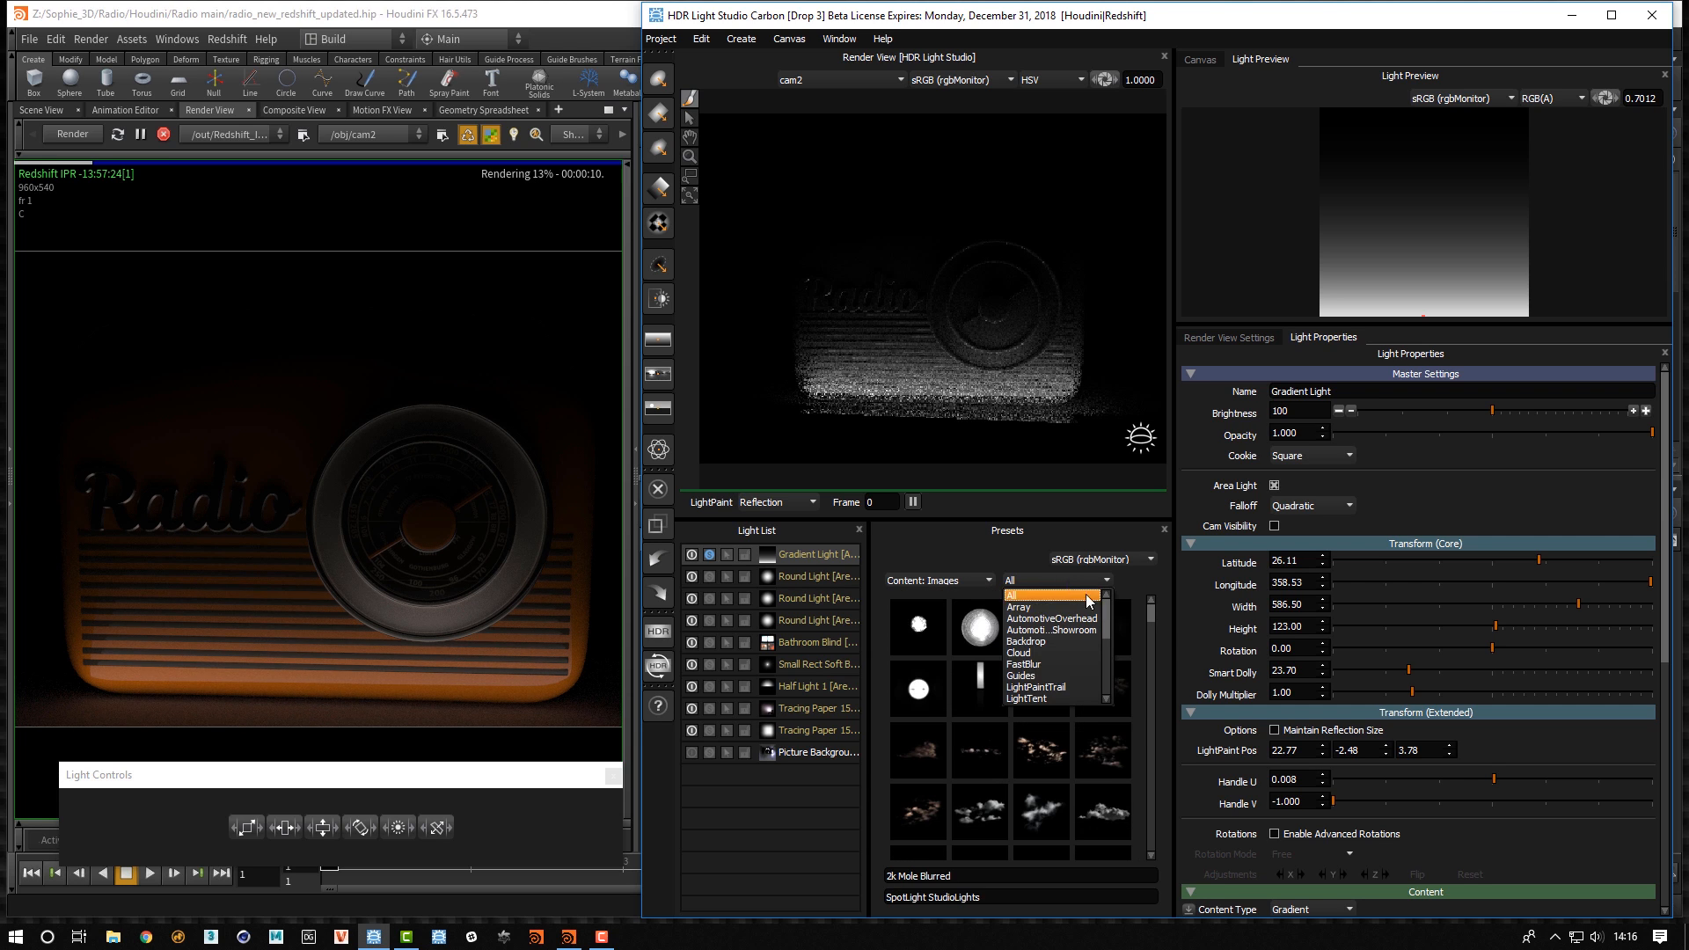
pyautogui.scroll(-5, 1102, 647)
pyautogui.moveTo(1102, 647)
pyautogui.mouseDown()
pyautogui.moveTo(1105, 667)
pyautogui.moveTo(1105, 650)
pyautogui.mouseUp()
pyautogui.click(1050, 607)
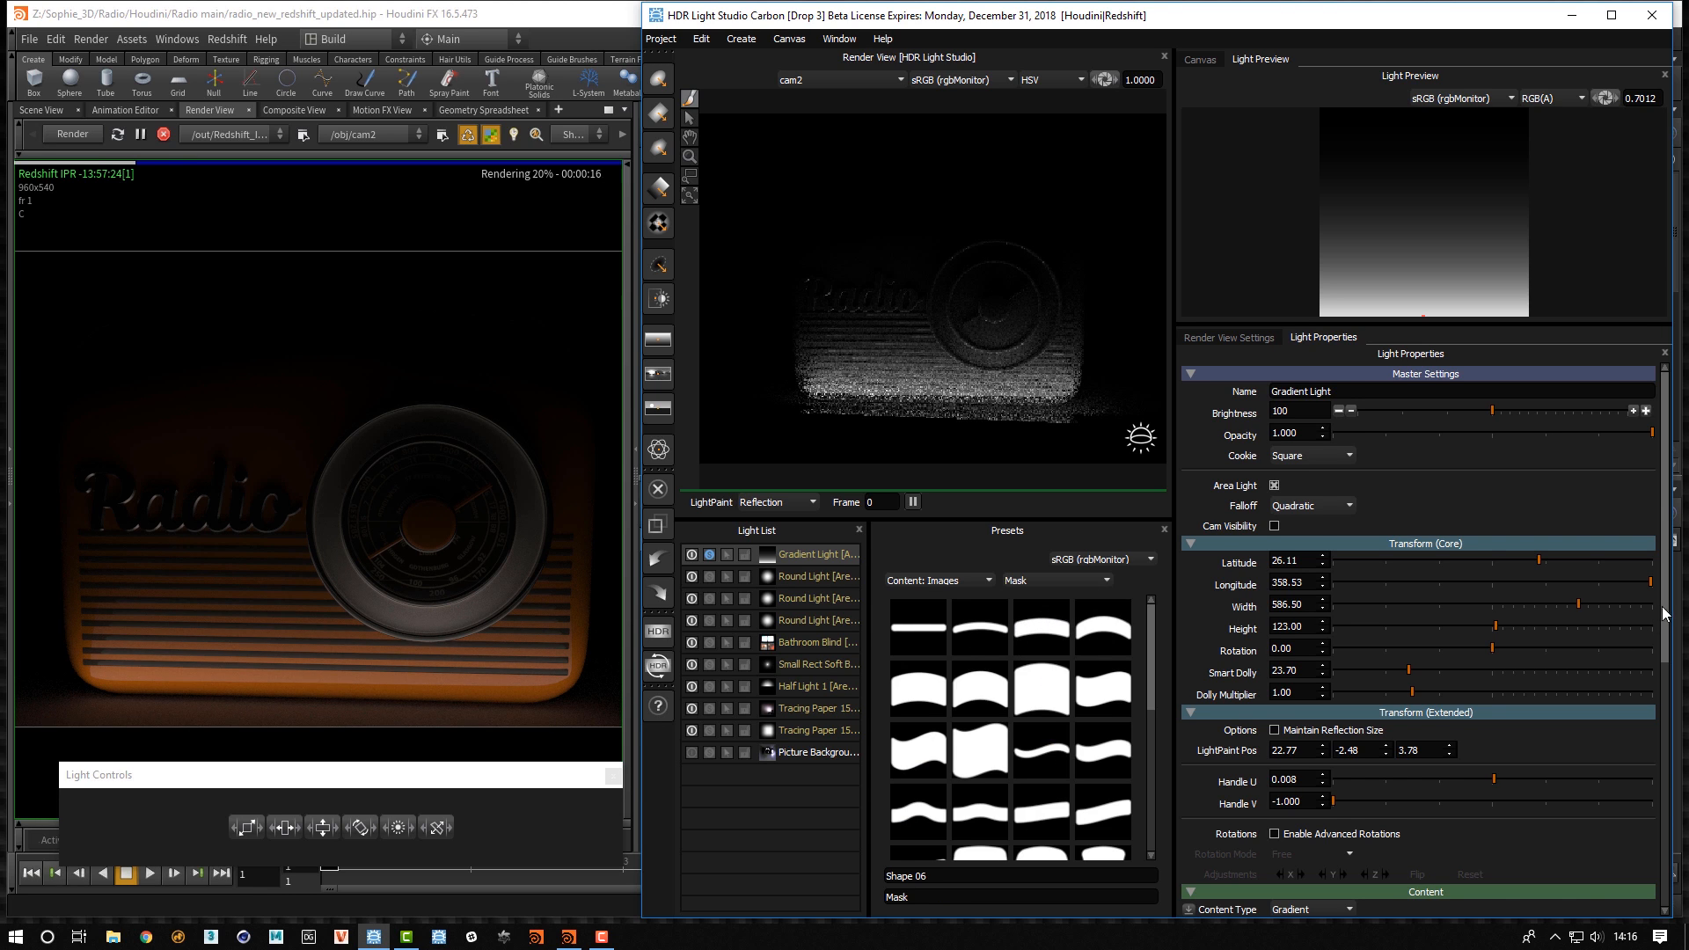
# Browse the mask shape presets and activate Alpha Multiply for the Gradient Light
pyautogui.moveTo(1665, 610); pyautogui.dragTo(1665, 856)
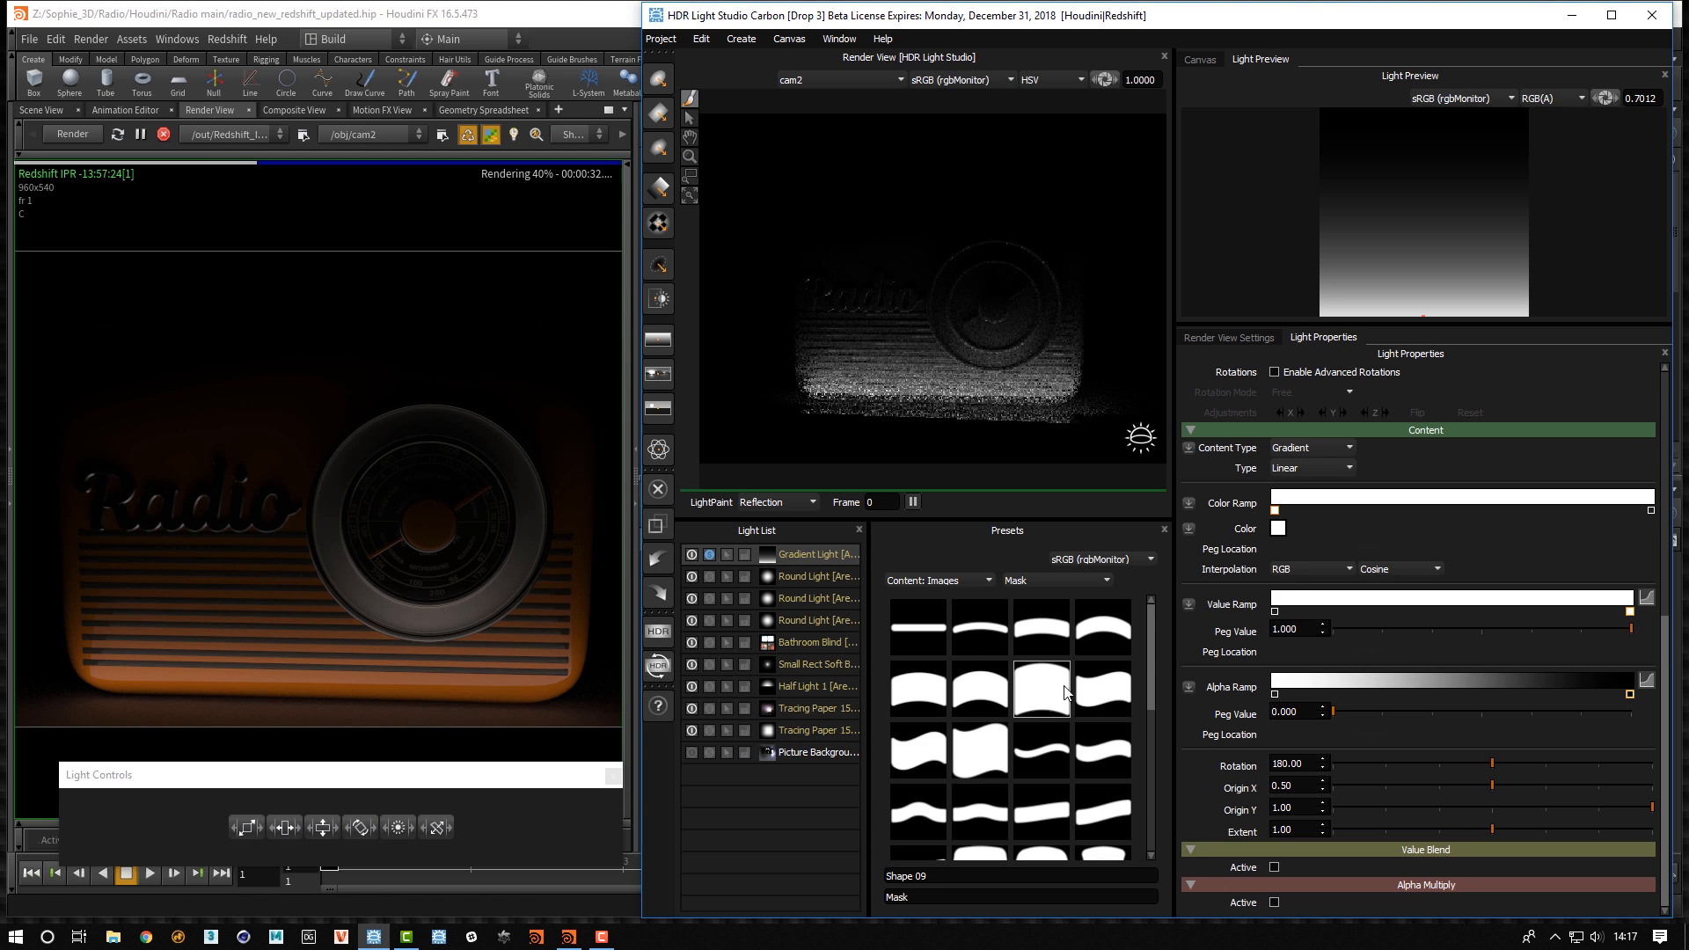
pyautogui.moveTo(1147, 670); pyautogui.dragTo(1157, 764)
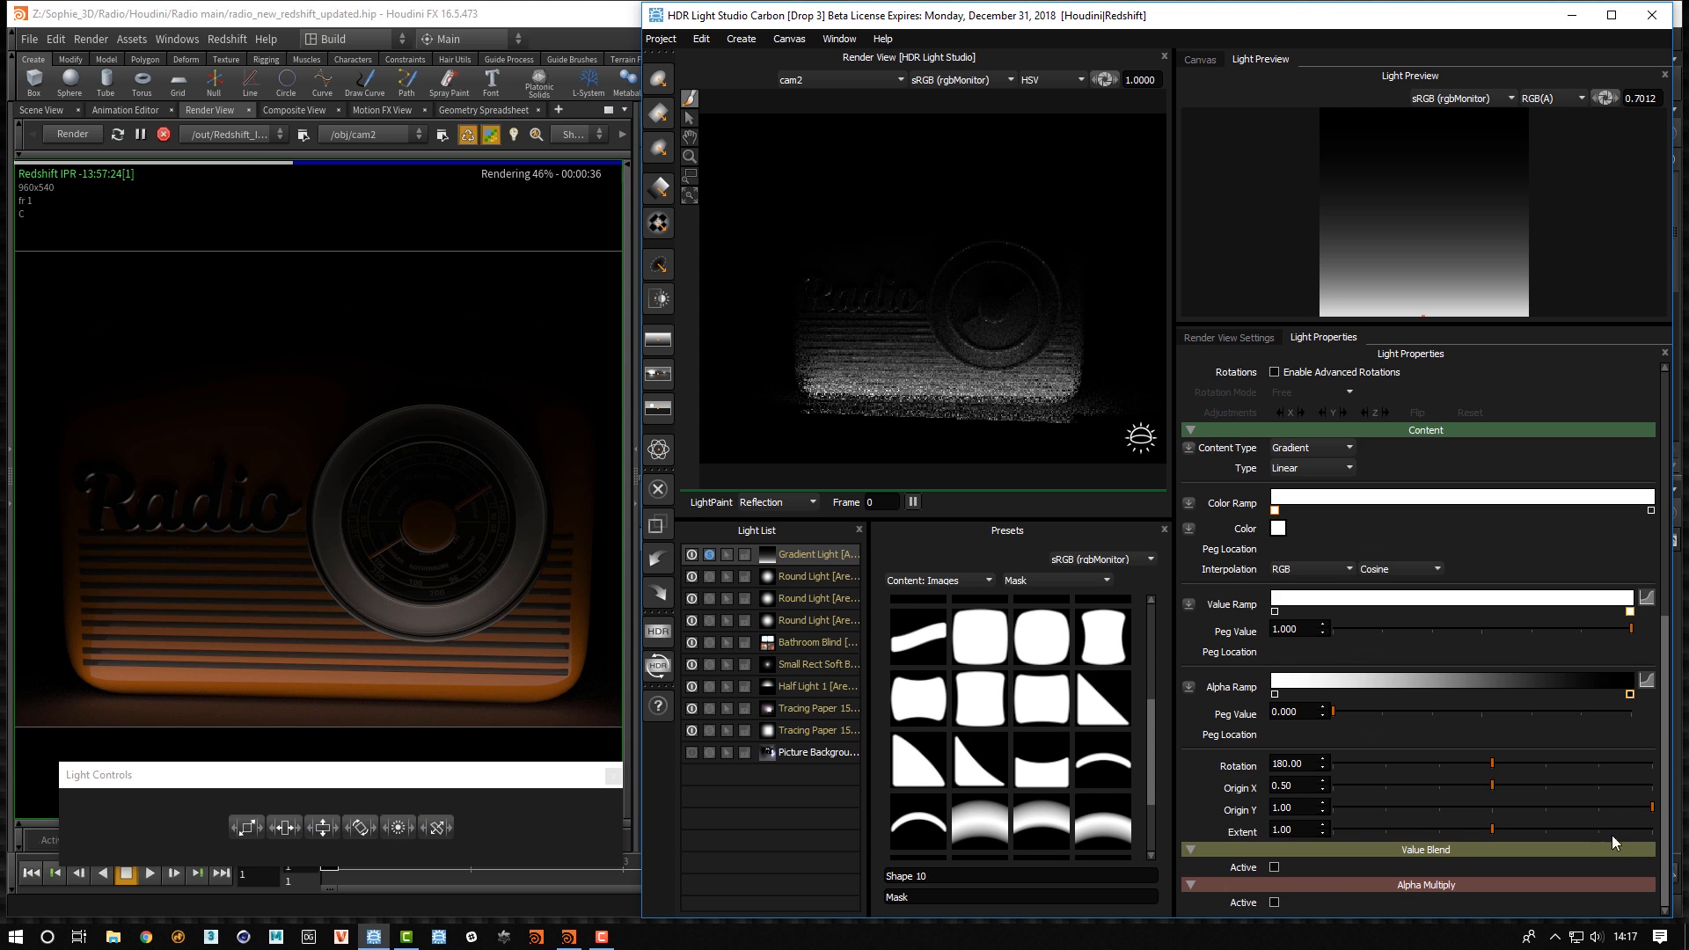
pyautogui.click(1275, 904)
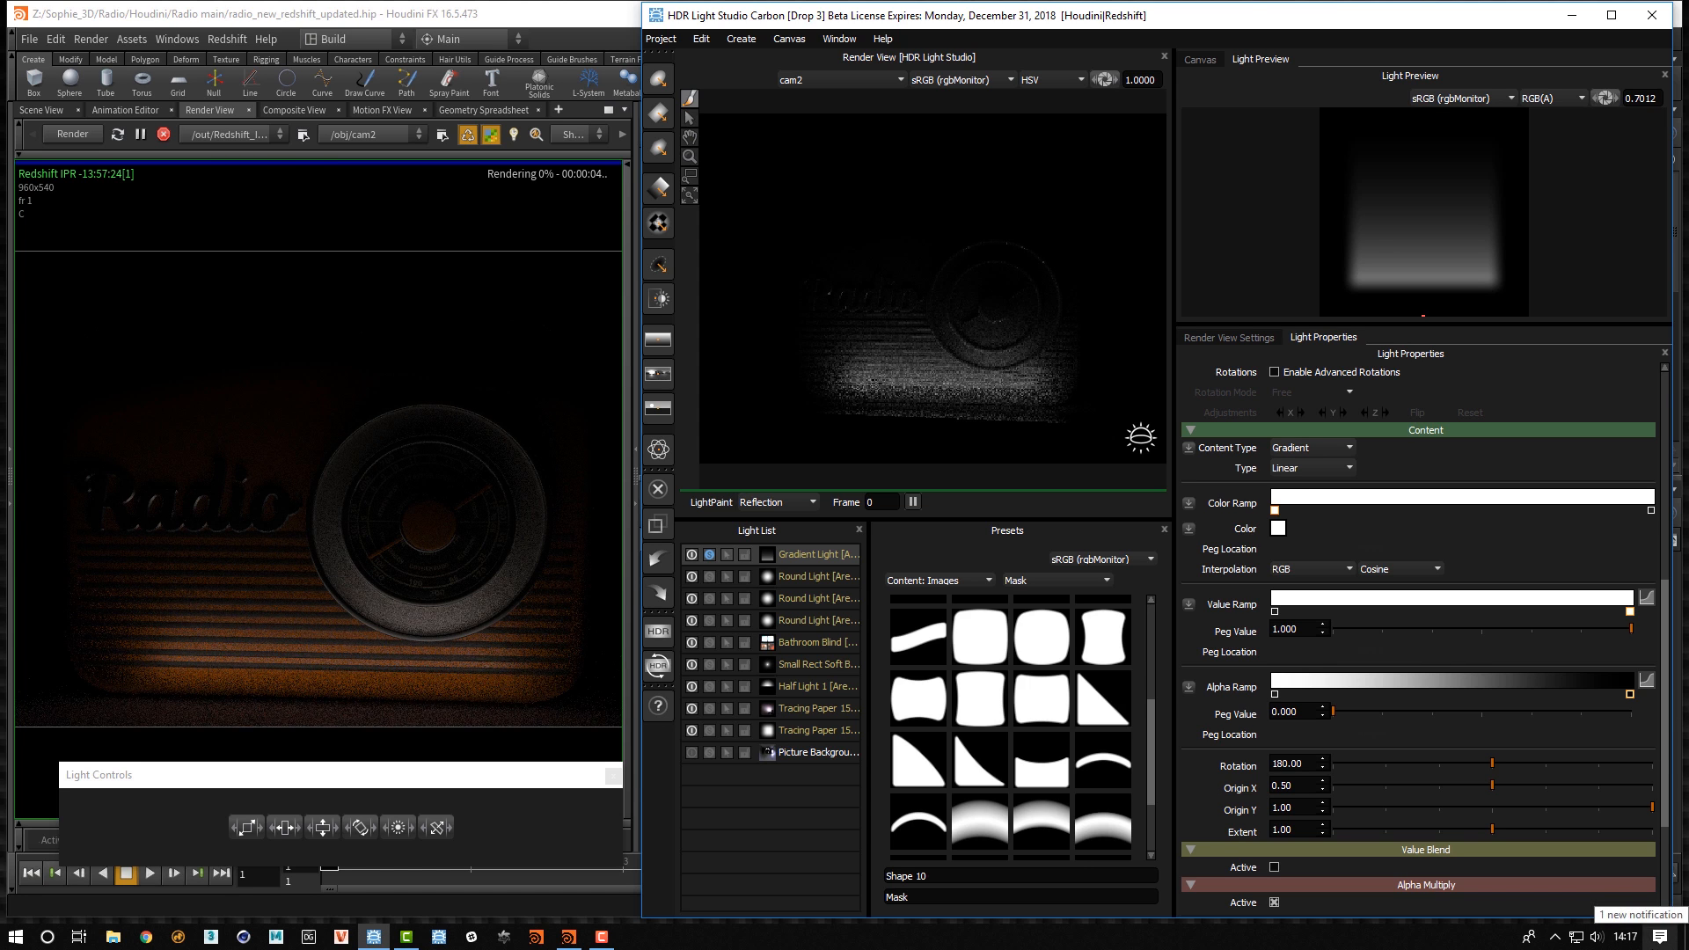
# Apply the Shape 27 mask preset as the Gradient Light's Alpha Multiply content
pyautogui.scroll(-1, 1663, 882)
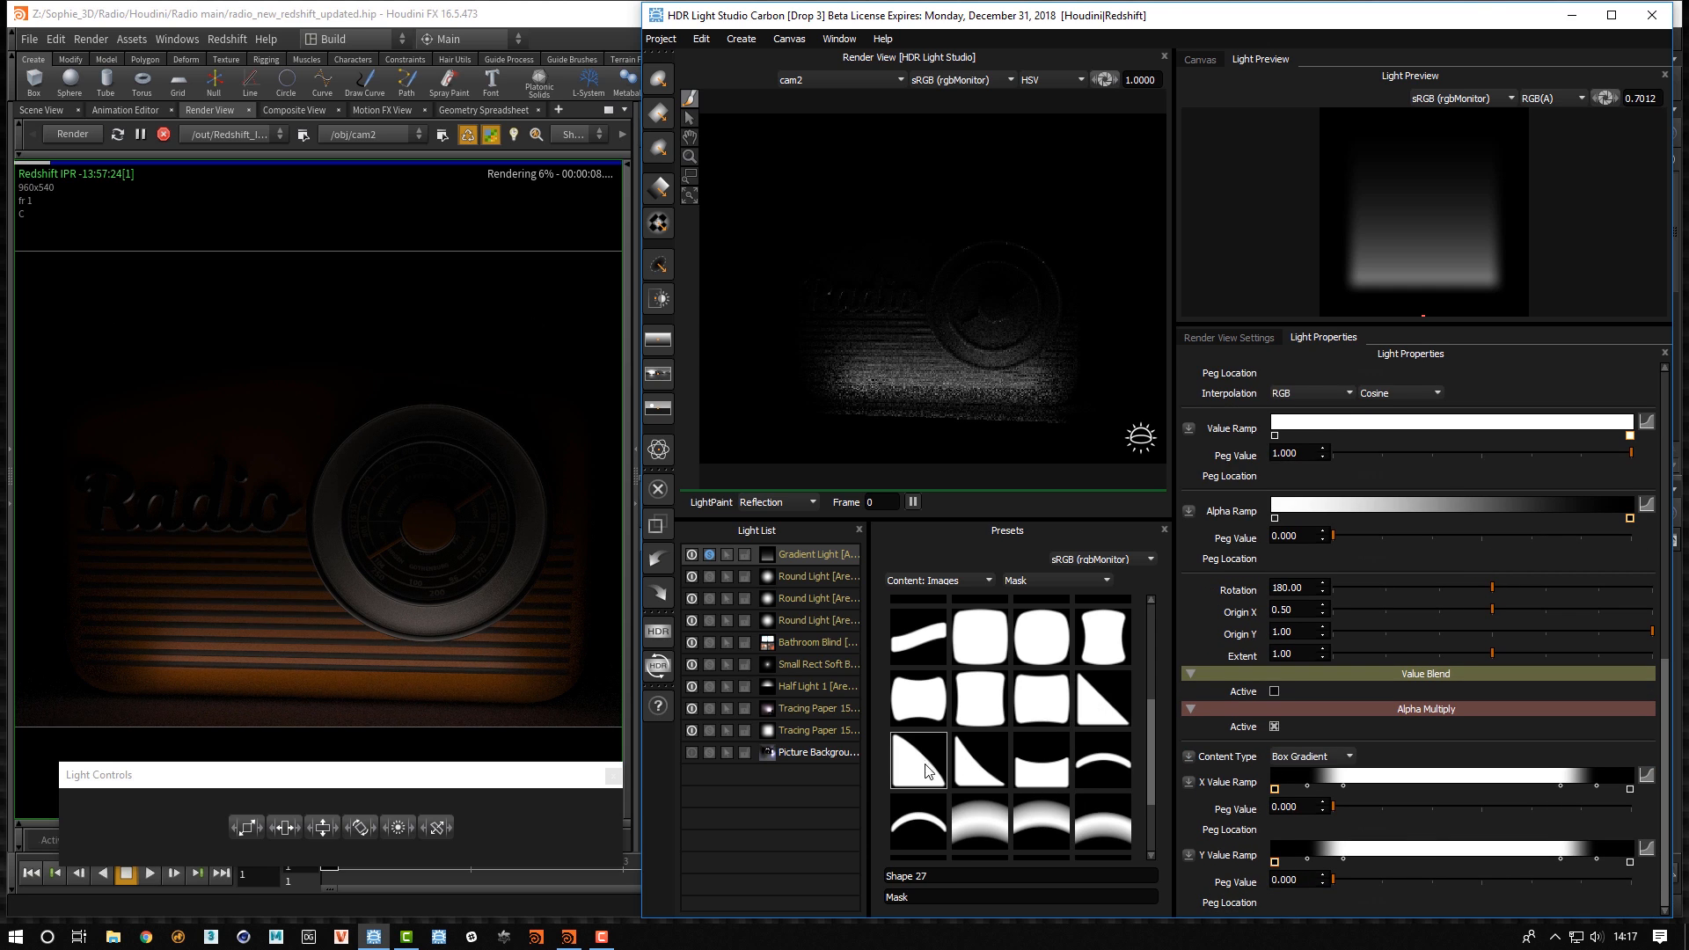
pyautogui.moveTo(919, 761); pyautogui.dragTo(1195, 758)
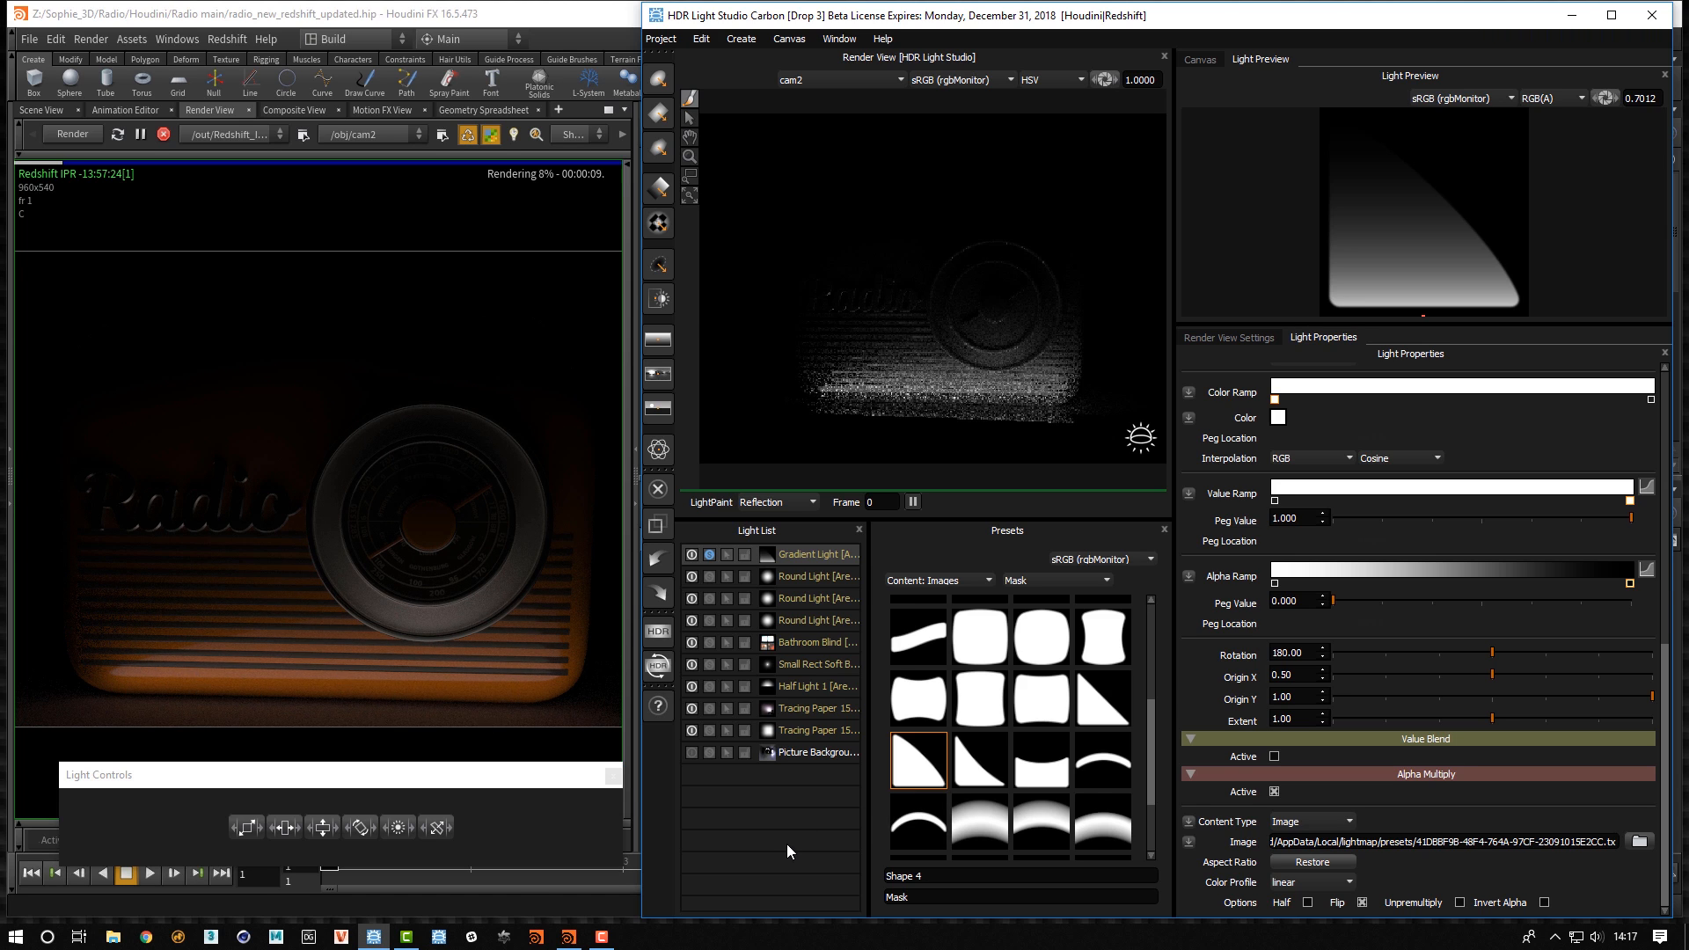
# Turn off the Gradient Light's solo and raise its brightness to 400
pyautogui.click(709, 554)
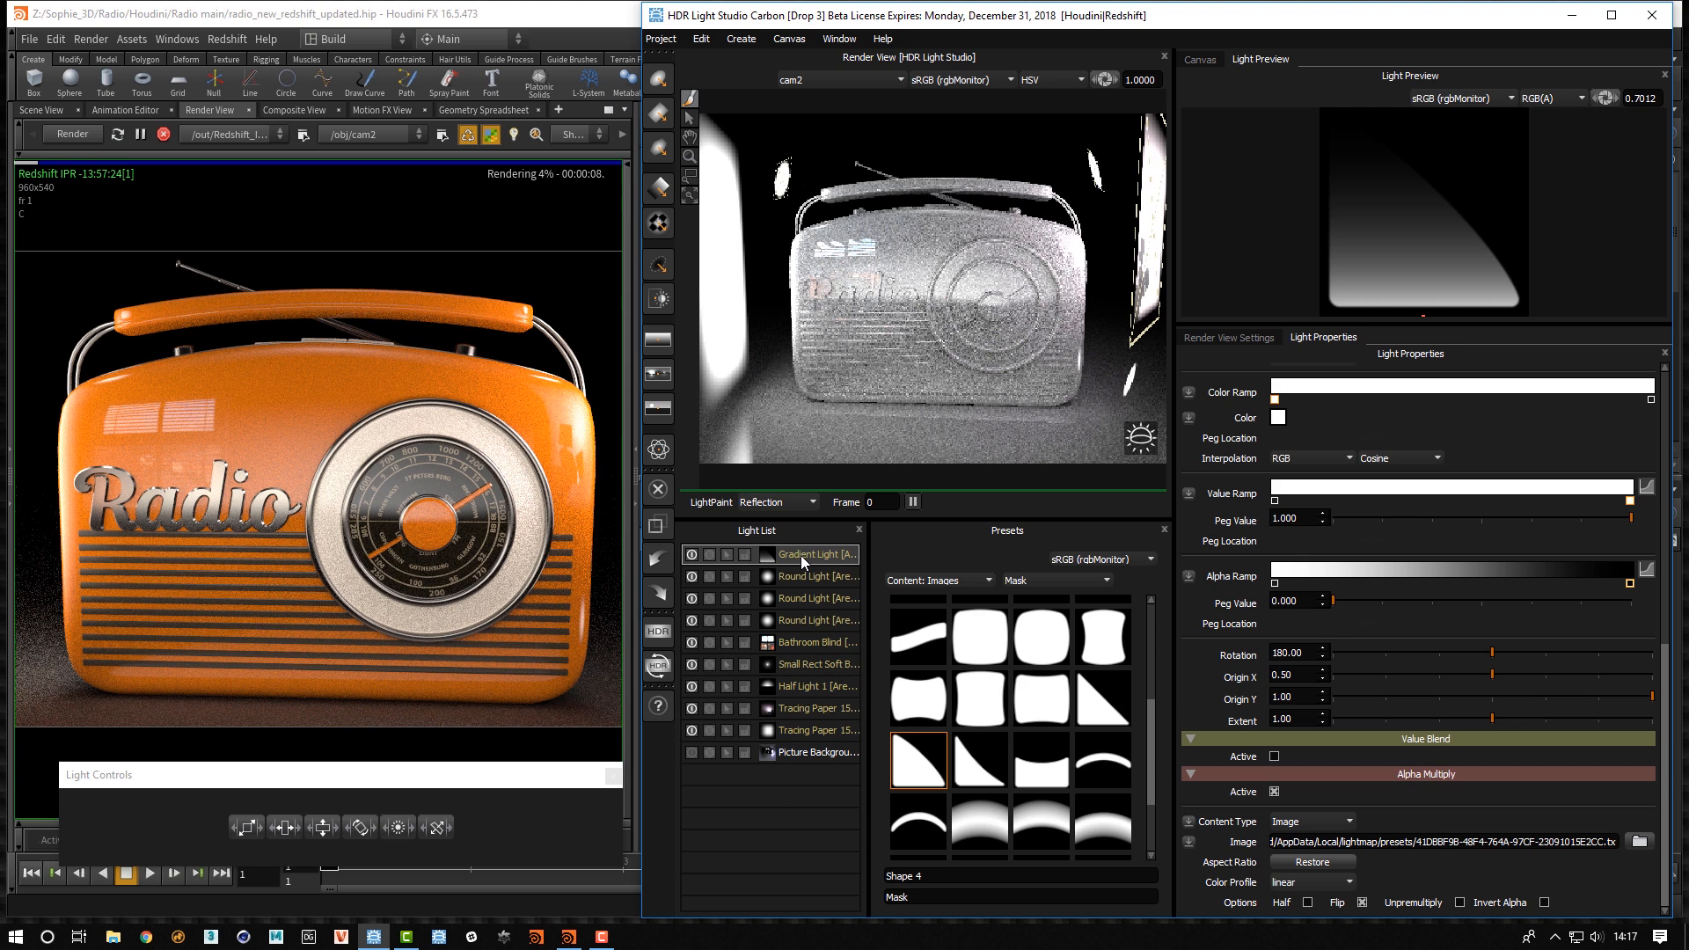
pyautogui.click(1664, 385)
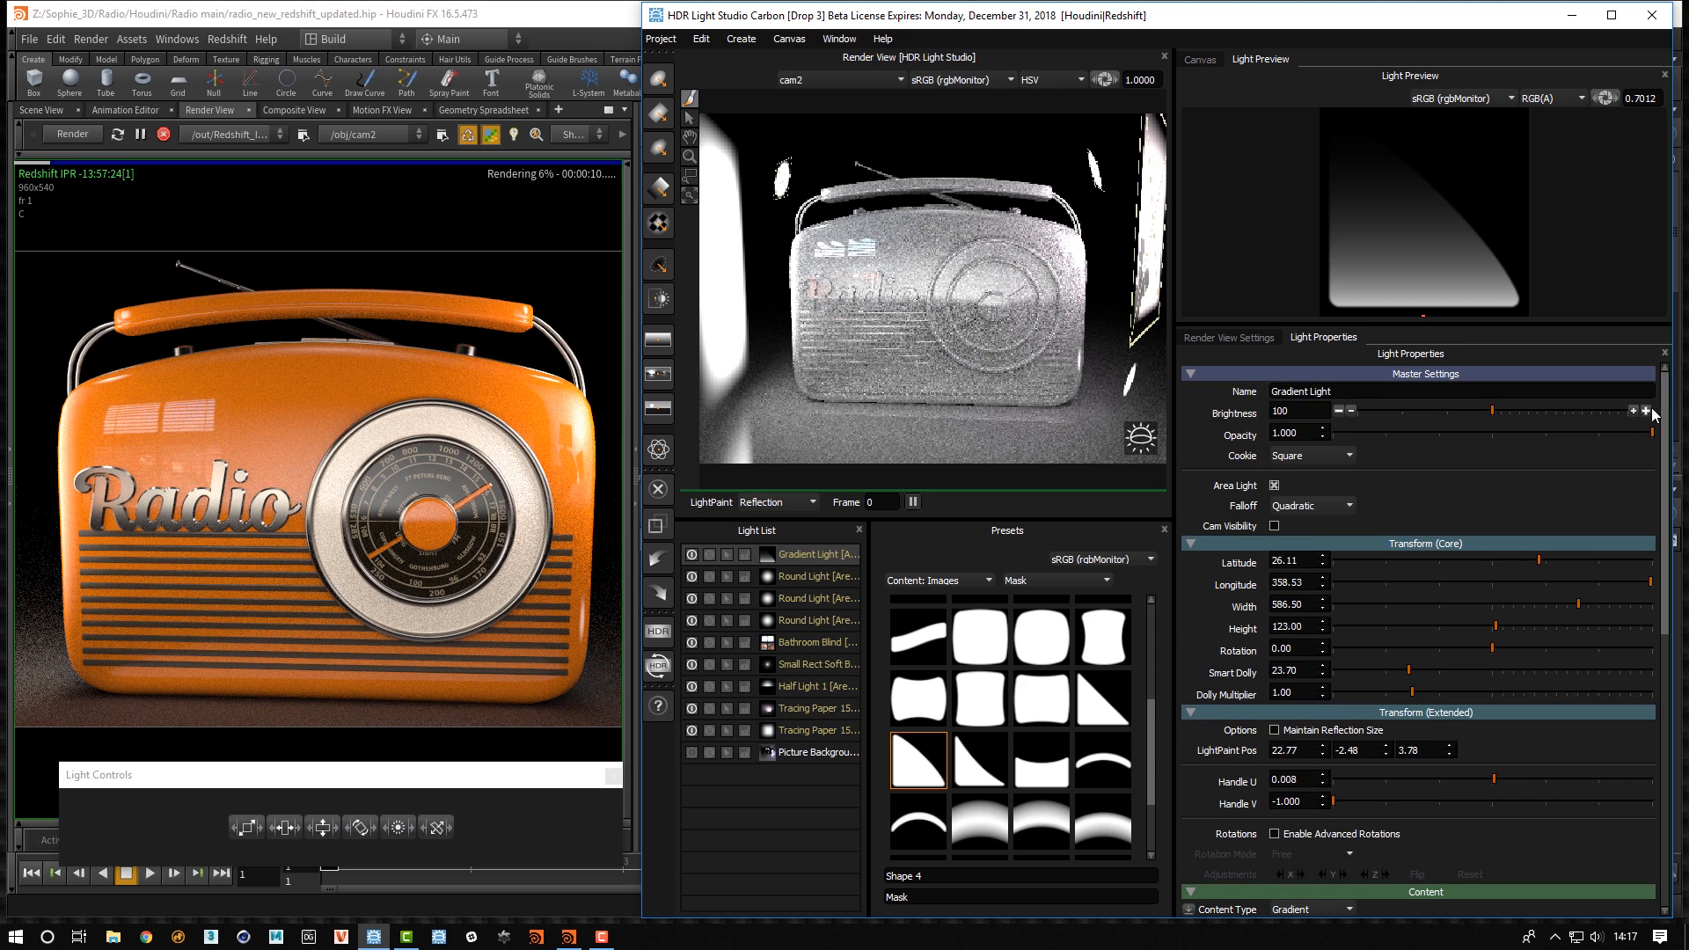
pyautogui.click(1646, 411)
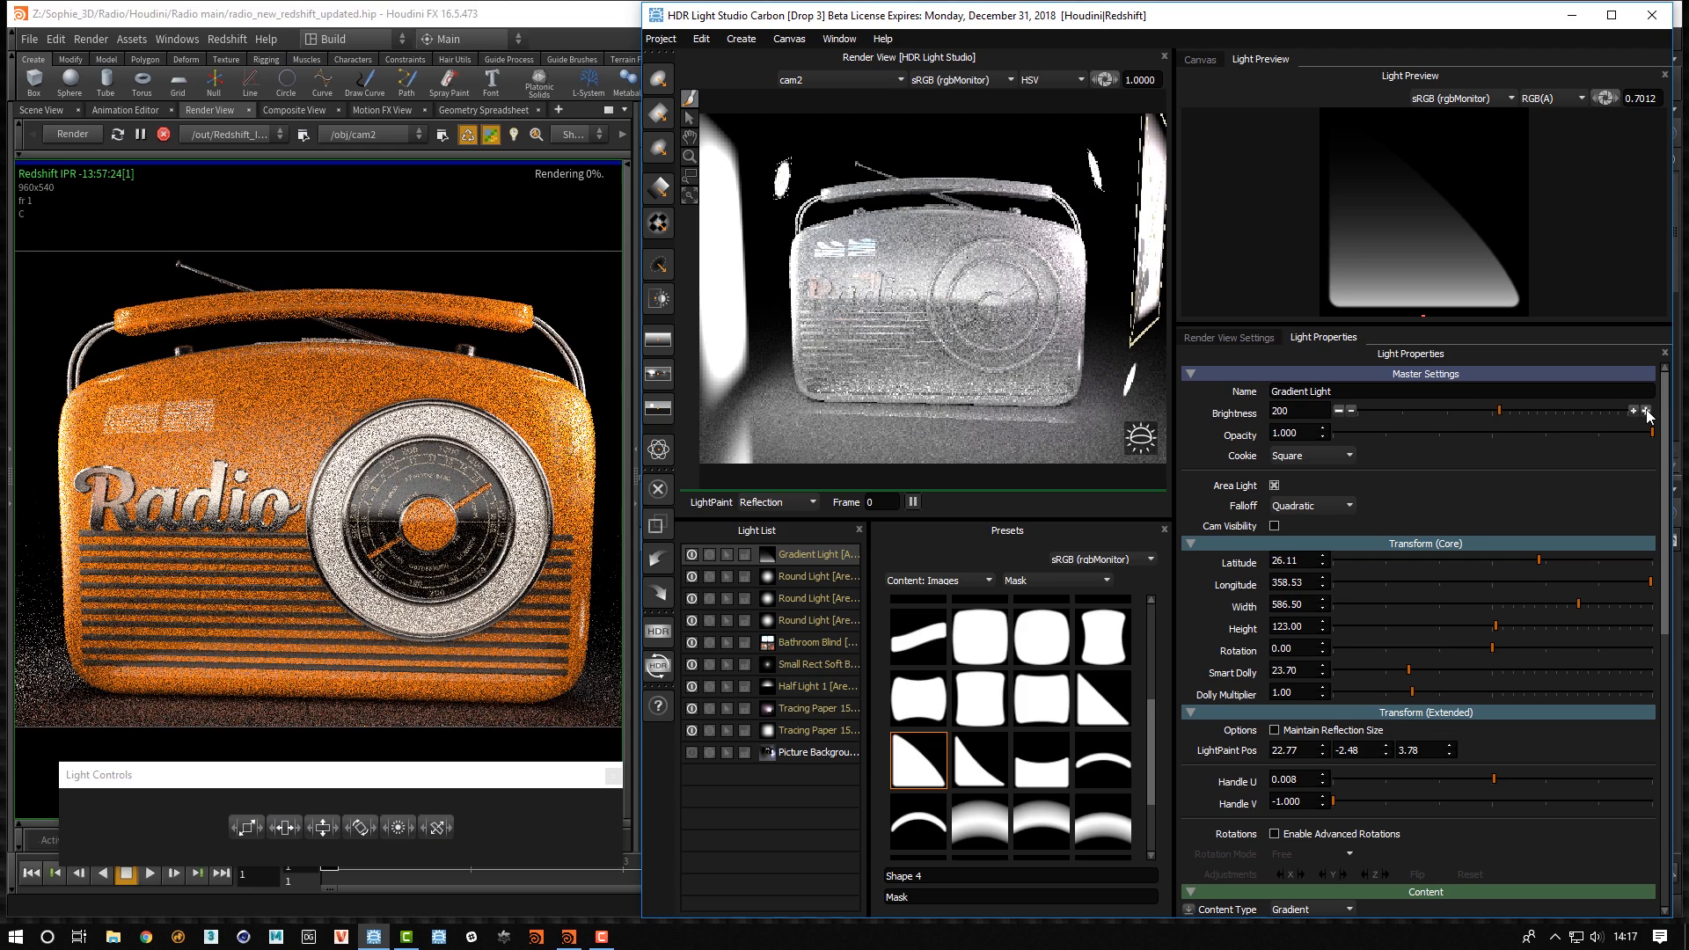
pyautogui.click(1647, 411)
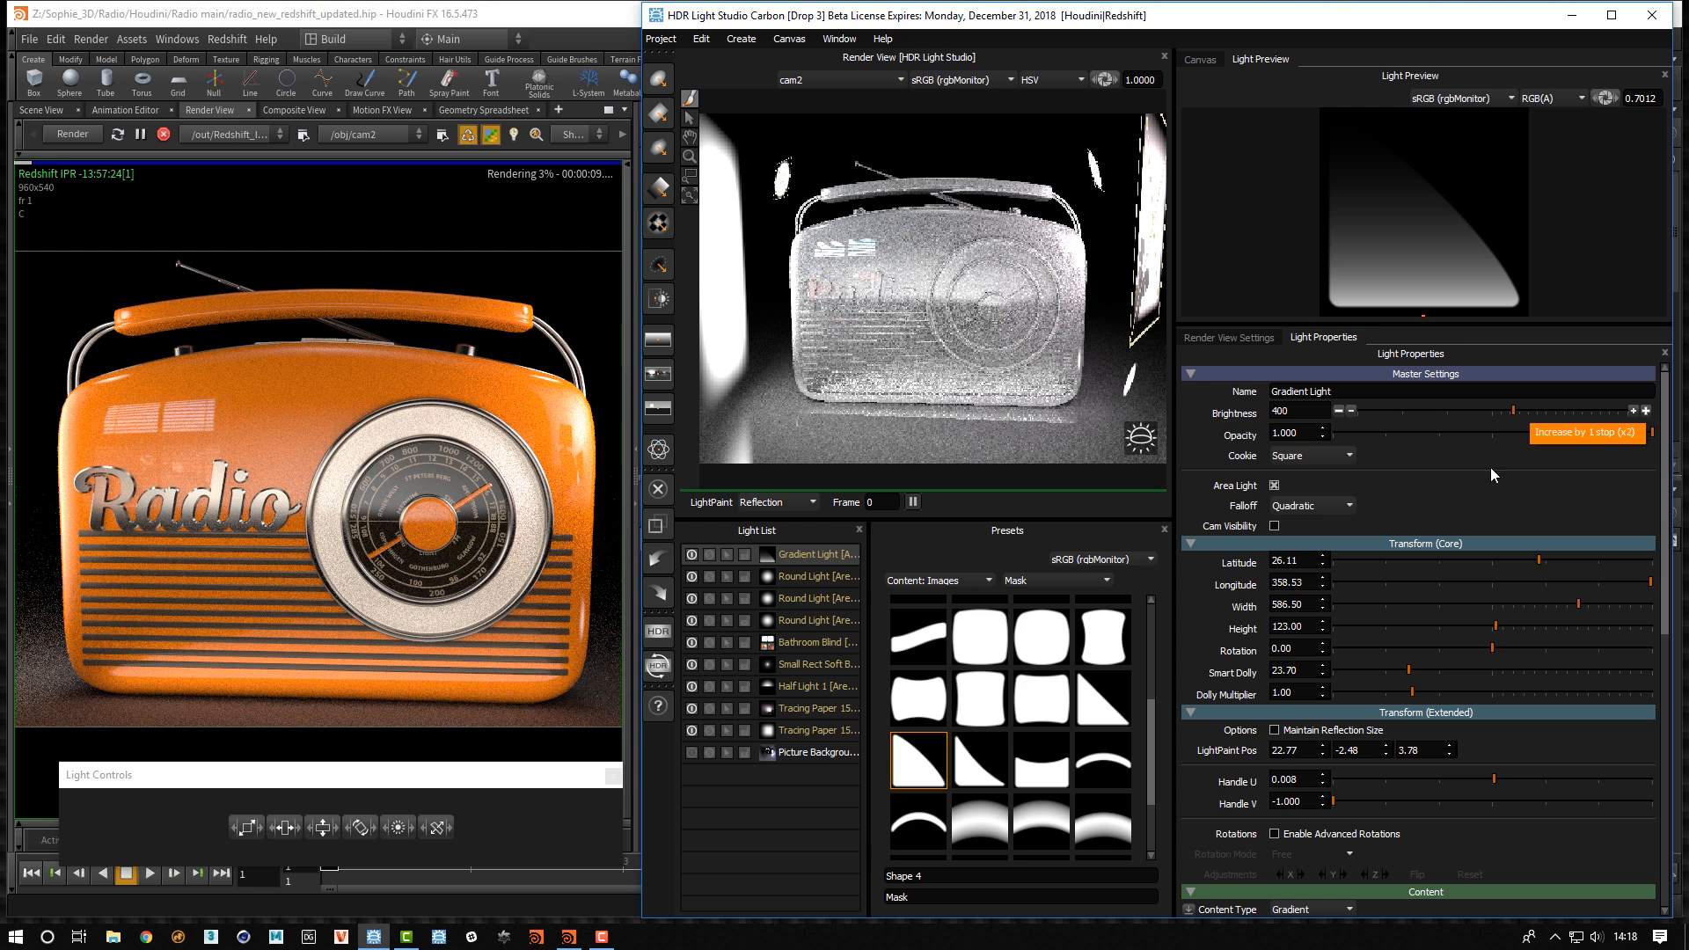
# Open the Production Render settings and set the area light resolution to 3000
pyautogui.click(654, 636)
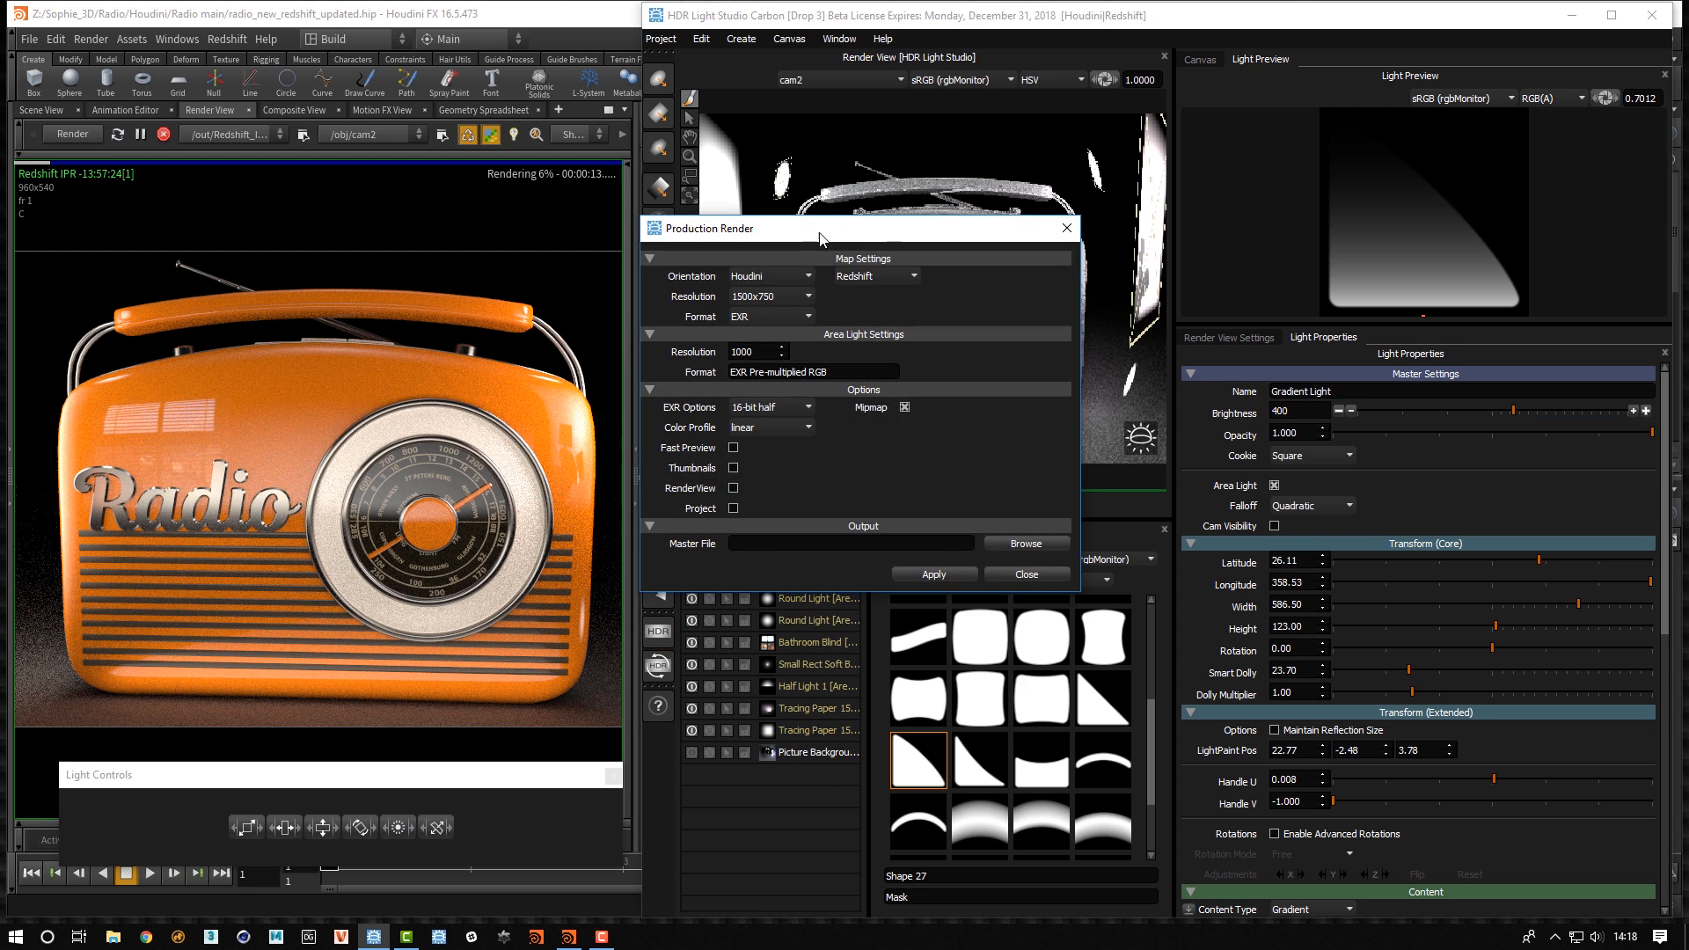
pyautogui.moveTo(823, 224); pyautogui.dragTo(1024, 314)
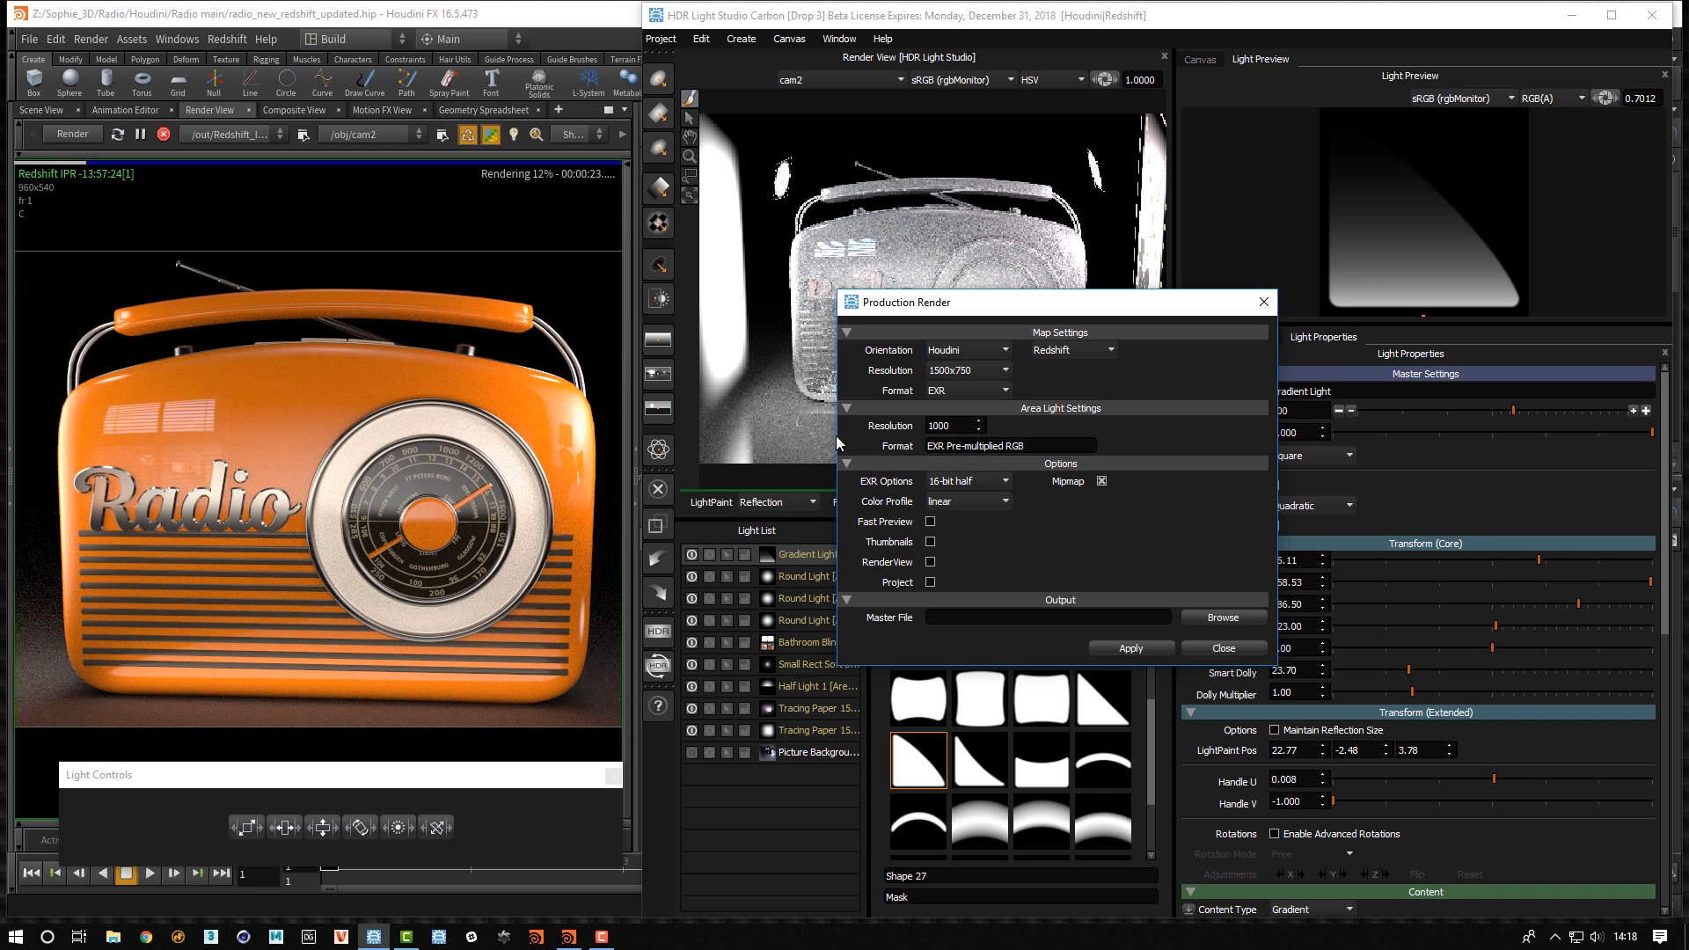
pyautogui.moveTo(954, 426); pyautogui.dragTo(911, 425)
pyautogui.write('300')
# Set the master output file to "radio lighting" as EXR on the Desktop and run the production render
pyautogui.click(1223, 617)
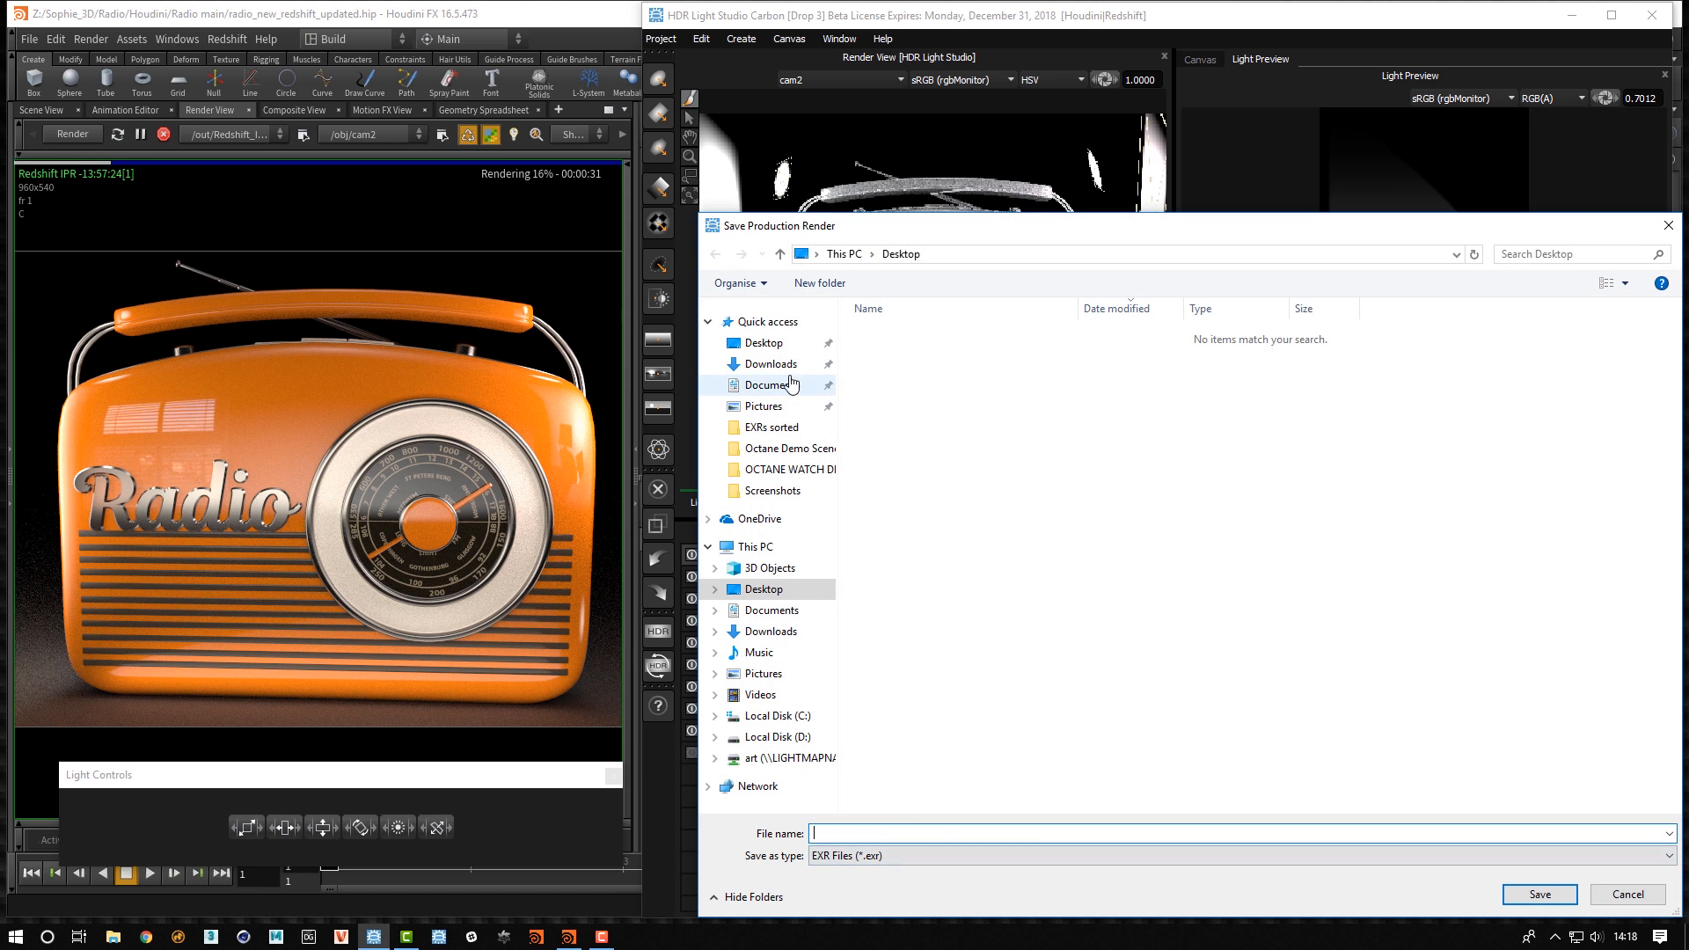
pyautogui.click(764, 344)
pyautogui.click(838, 831)
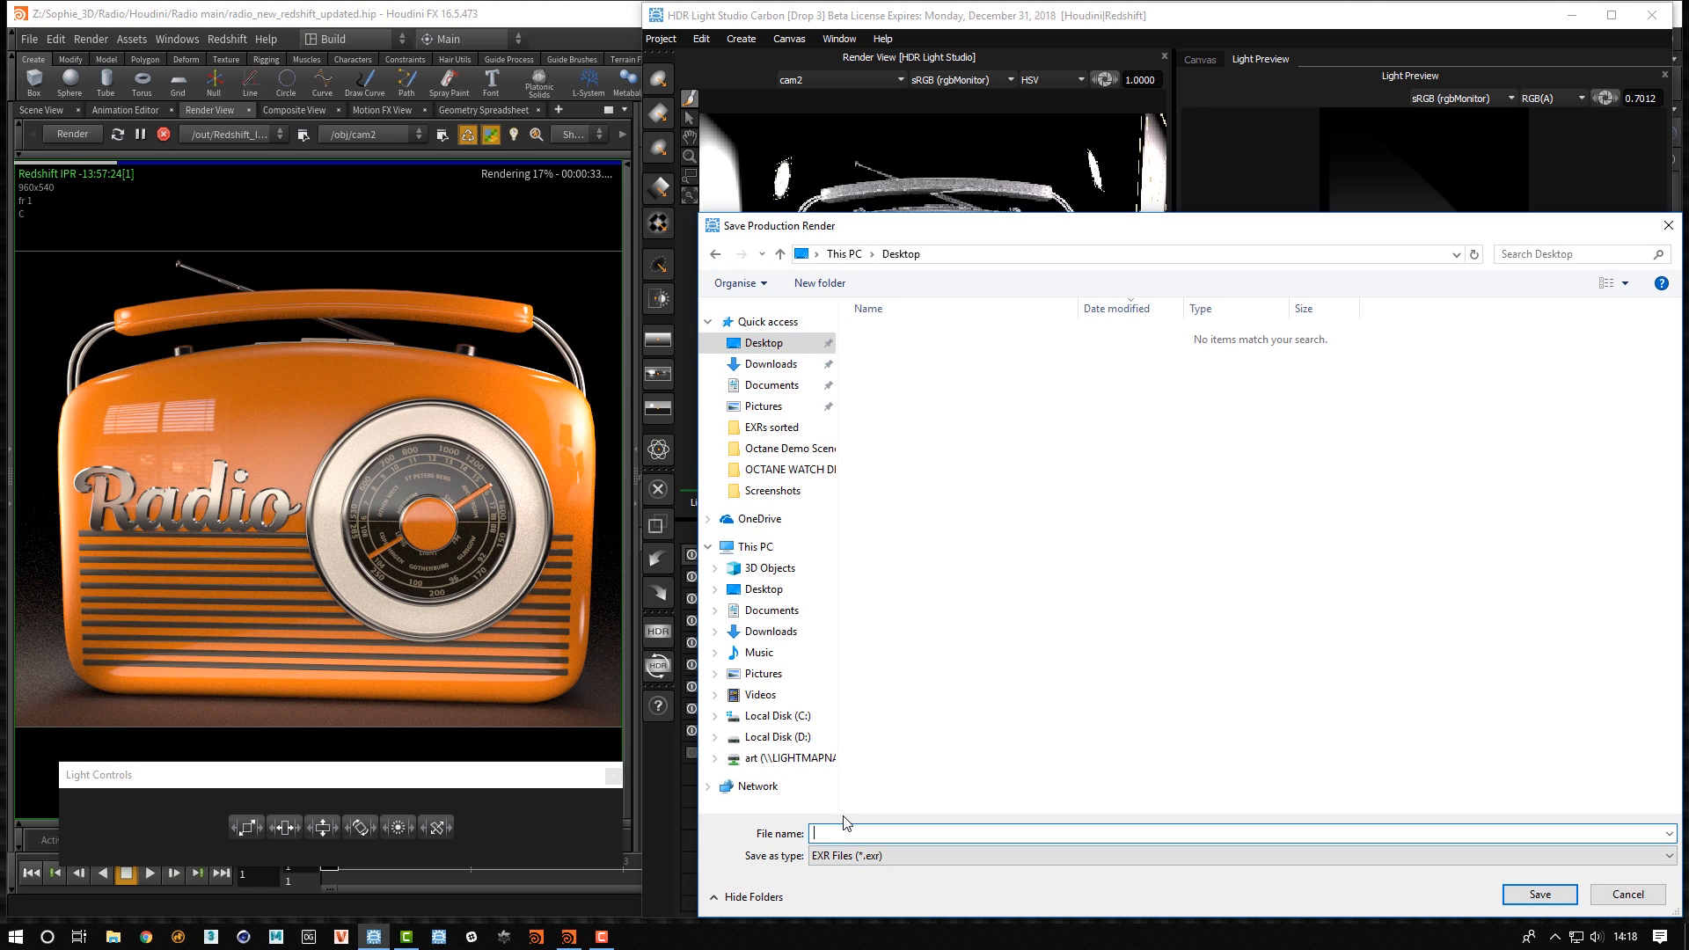
pyautogui.write('radio lighting')
pyautogui.click(1540, 894)
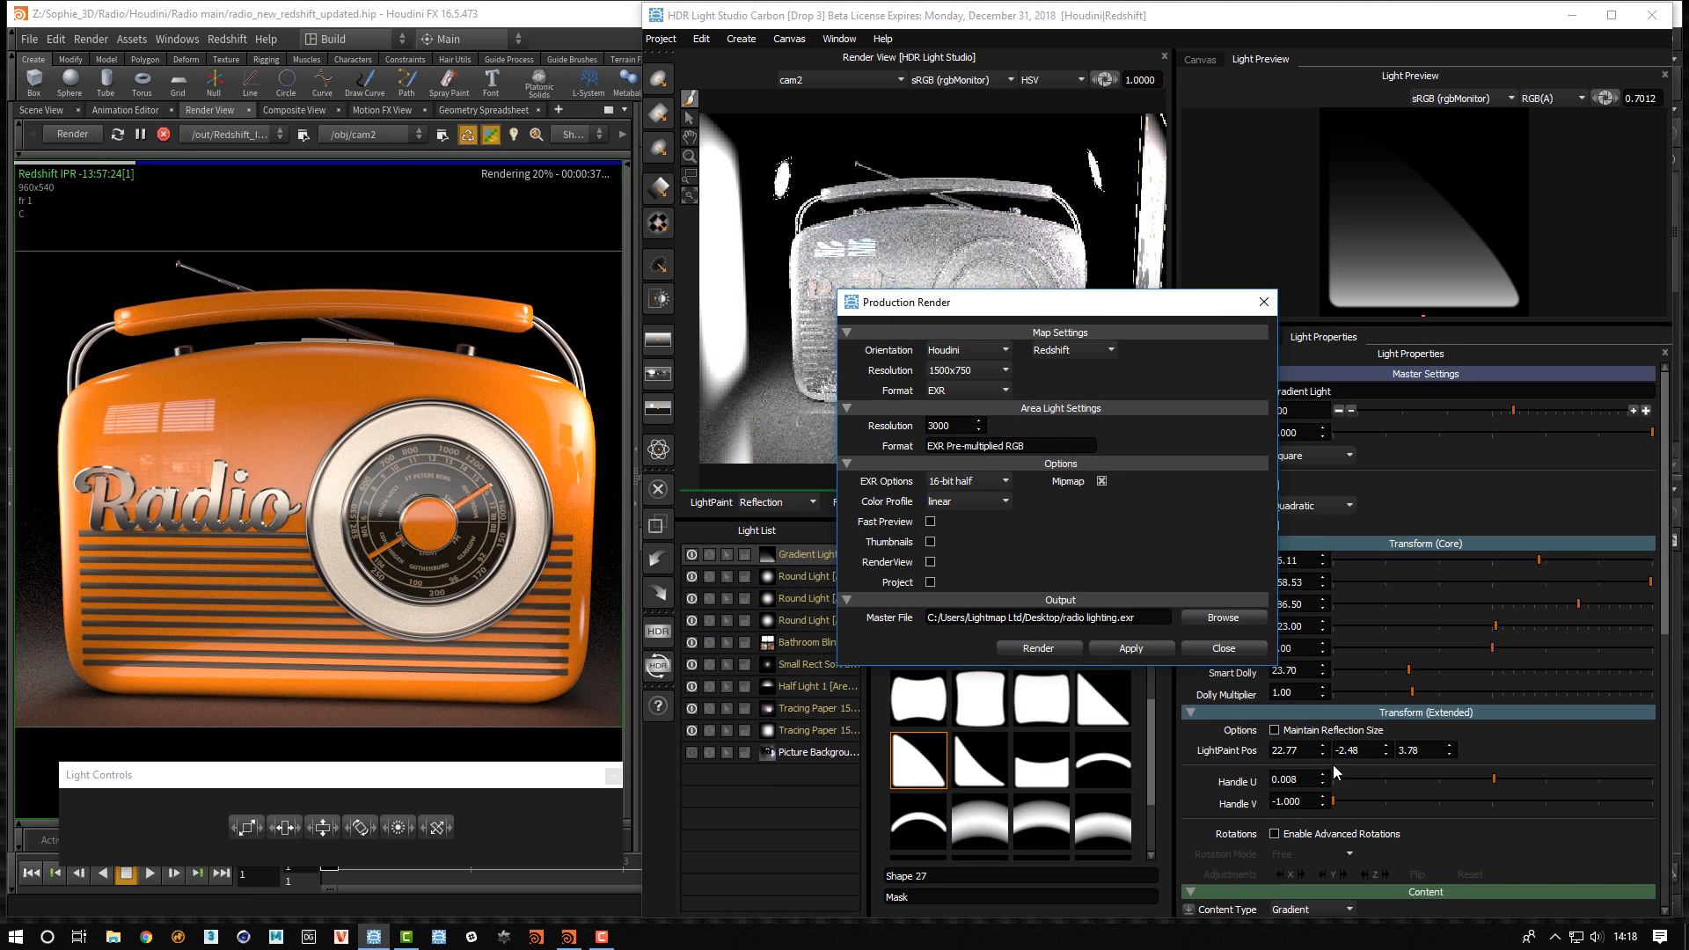
pyautogui.click(1036, 651)
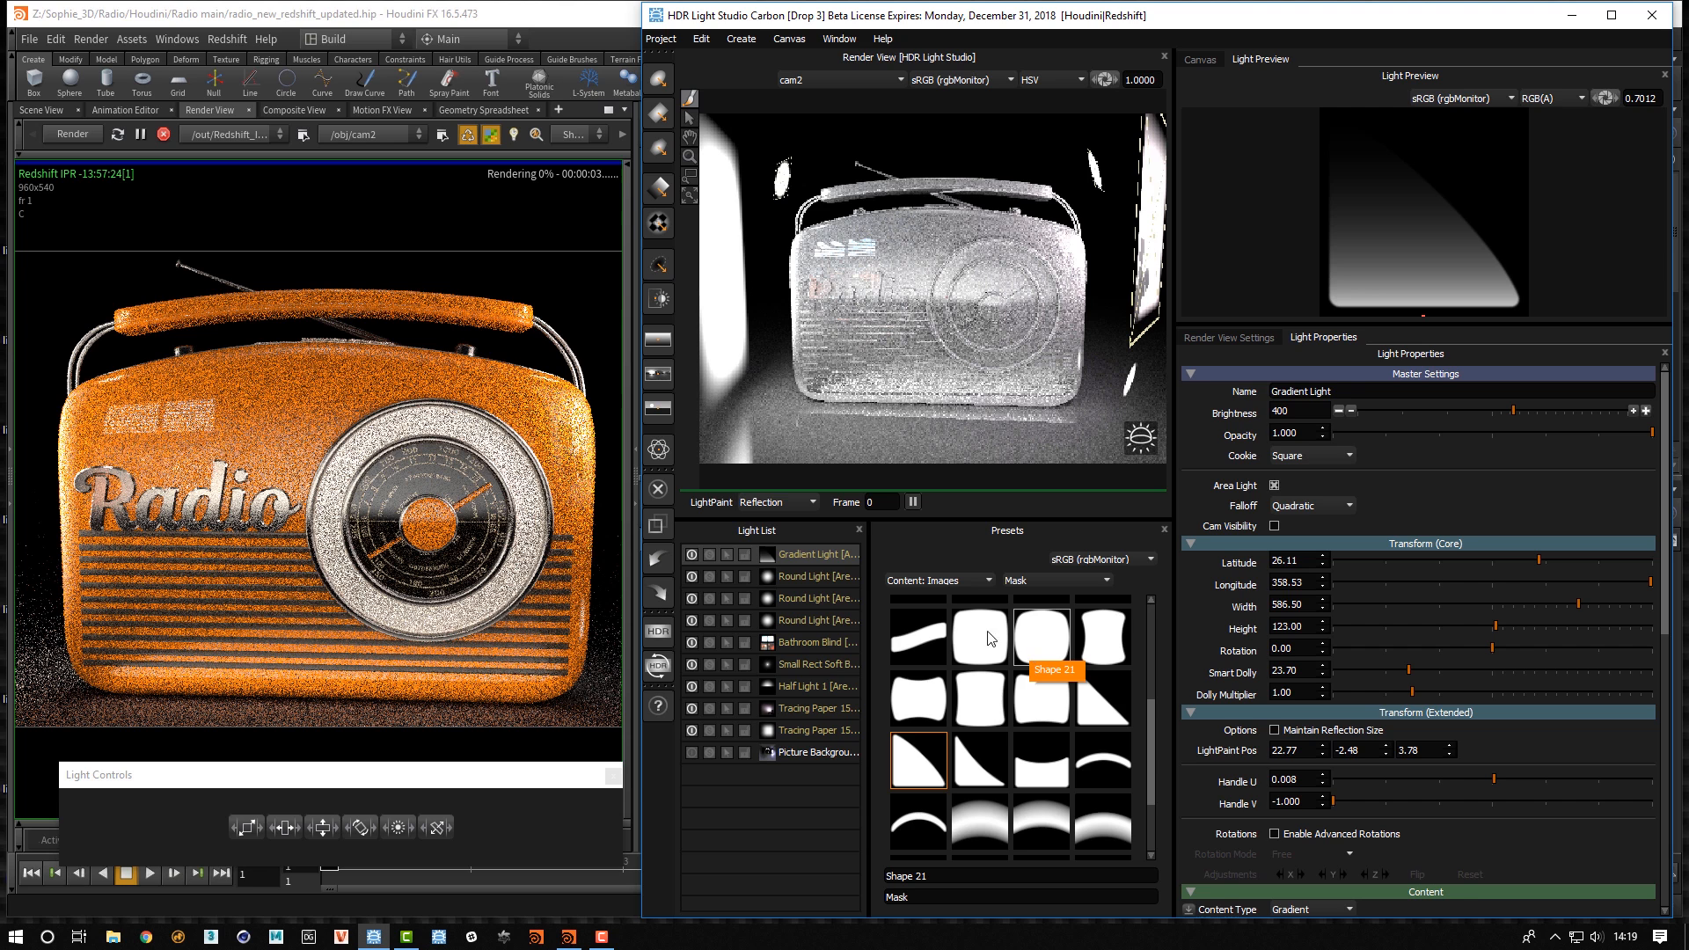
# Switch to Houdini and stop the HDR Light Studio connection
pyautogui.click(535, 19)
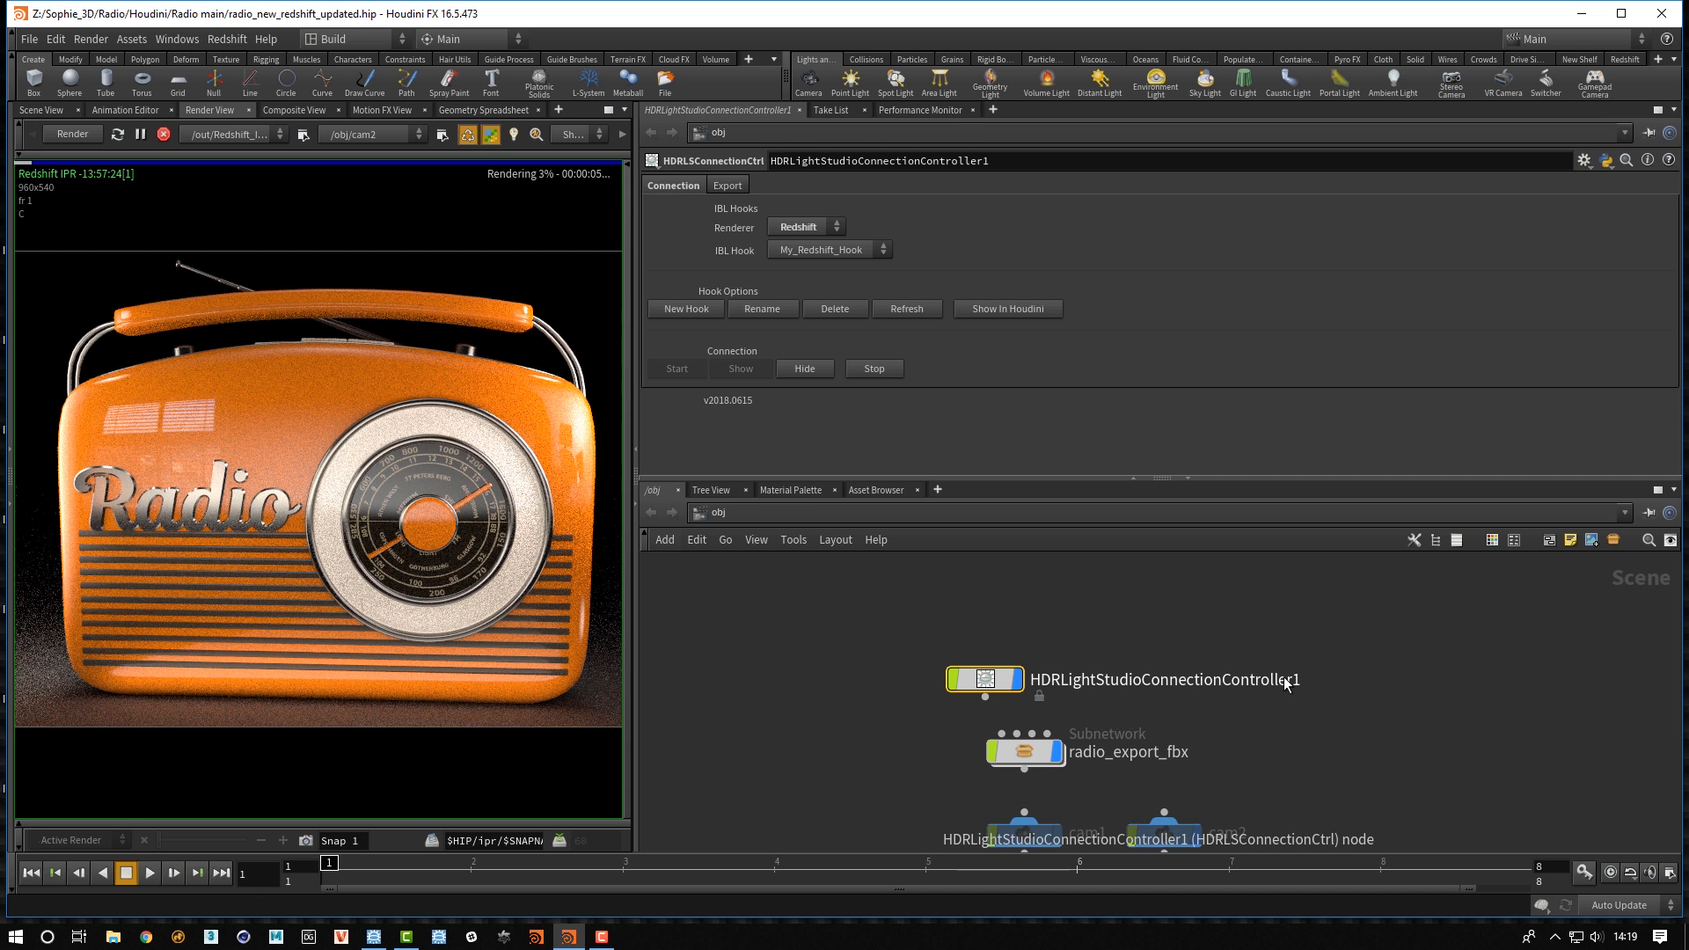
pyautogui.click(896, 372)
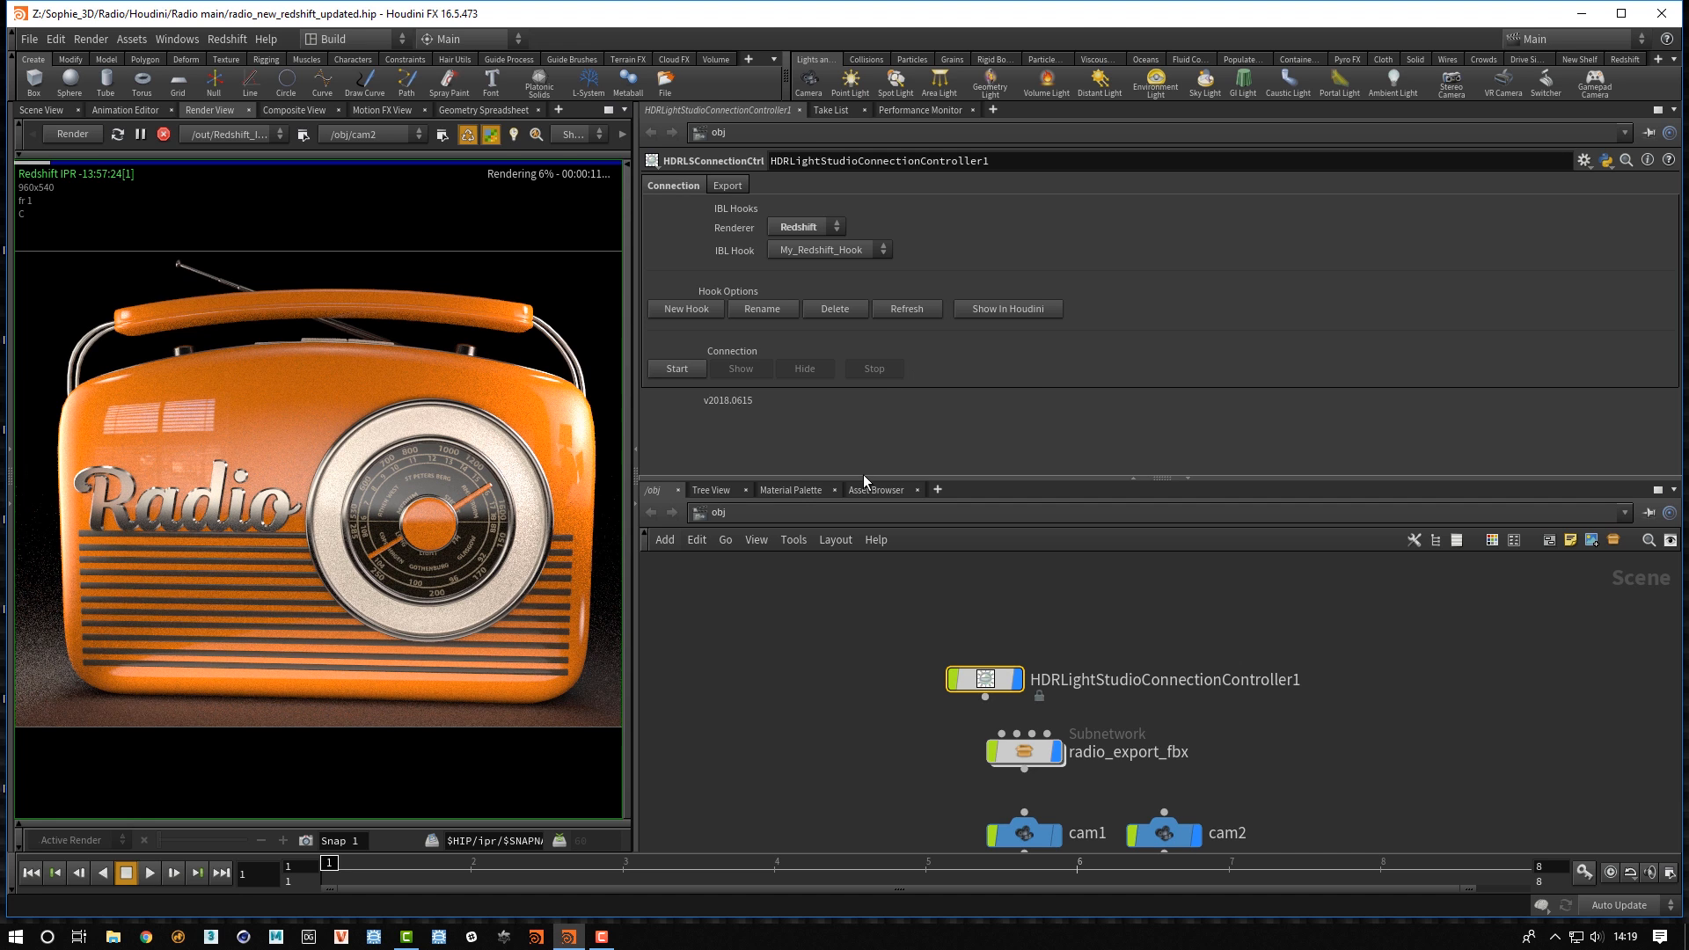
# Move the HDRLS Area Lights network box beside the cameras, dome light and radio nodes in the object network
pyautogui.moveTo(985, 687)
pyautogui.moveTo(870, 663); pyautogui.dragTo(834, 610, button='middle')
pyautogui.moveTo(872, 721); pyautogui.dragTo(835, 628, button='middle')
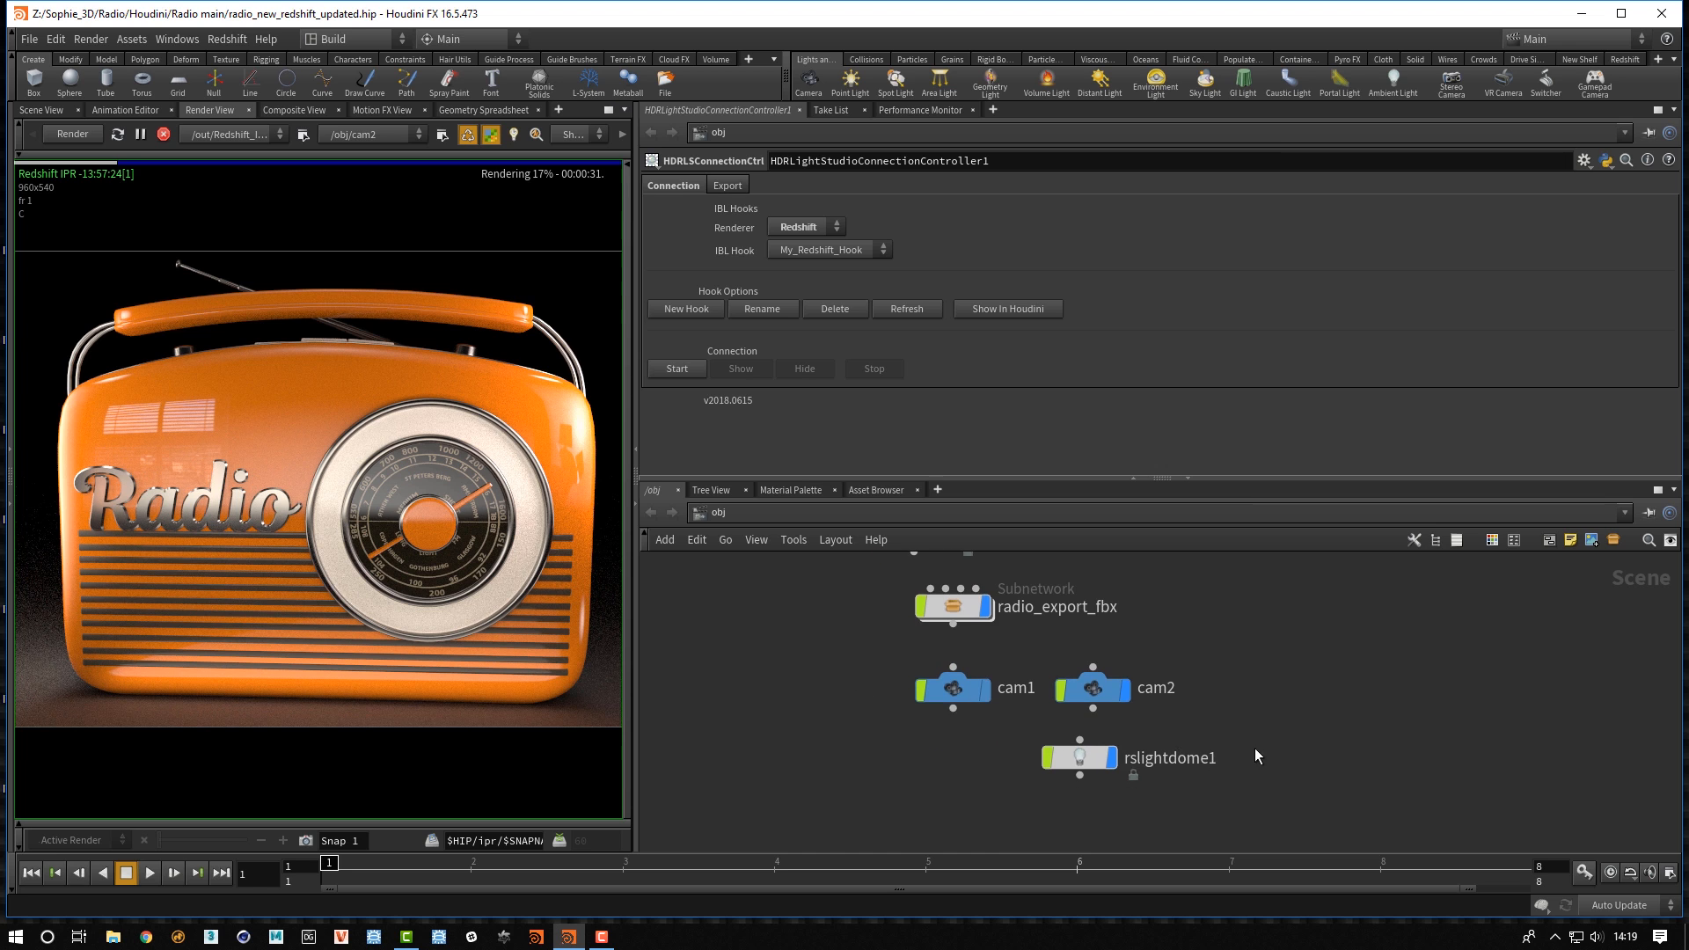
pyautogui.scroll(-4, 1293, 750)
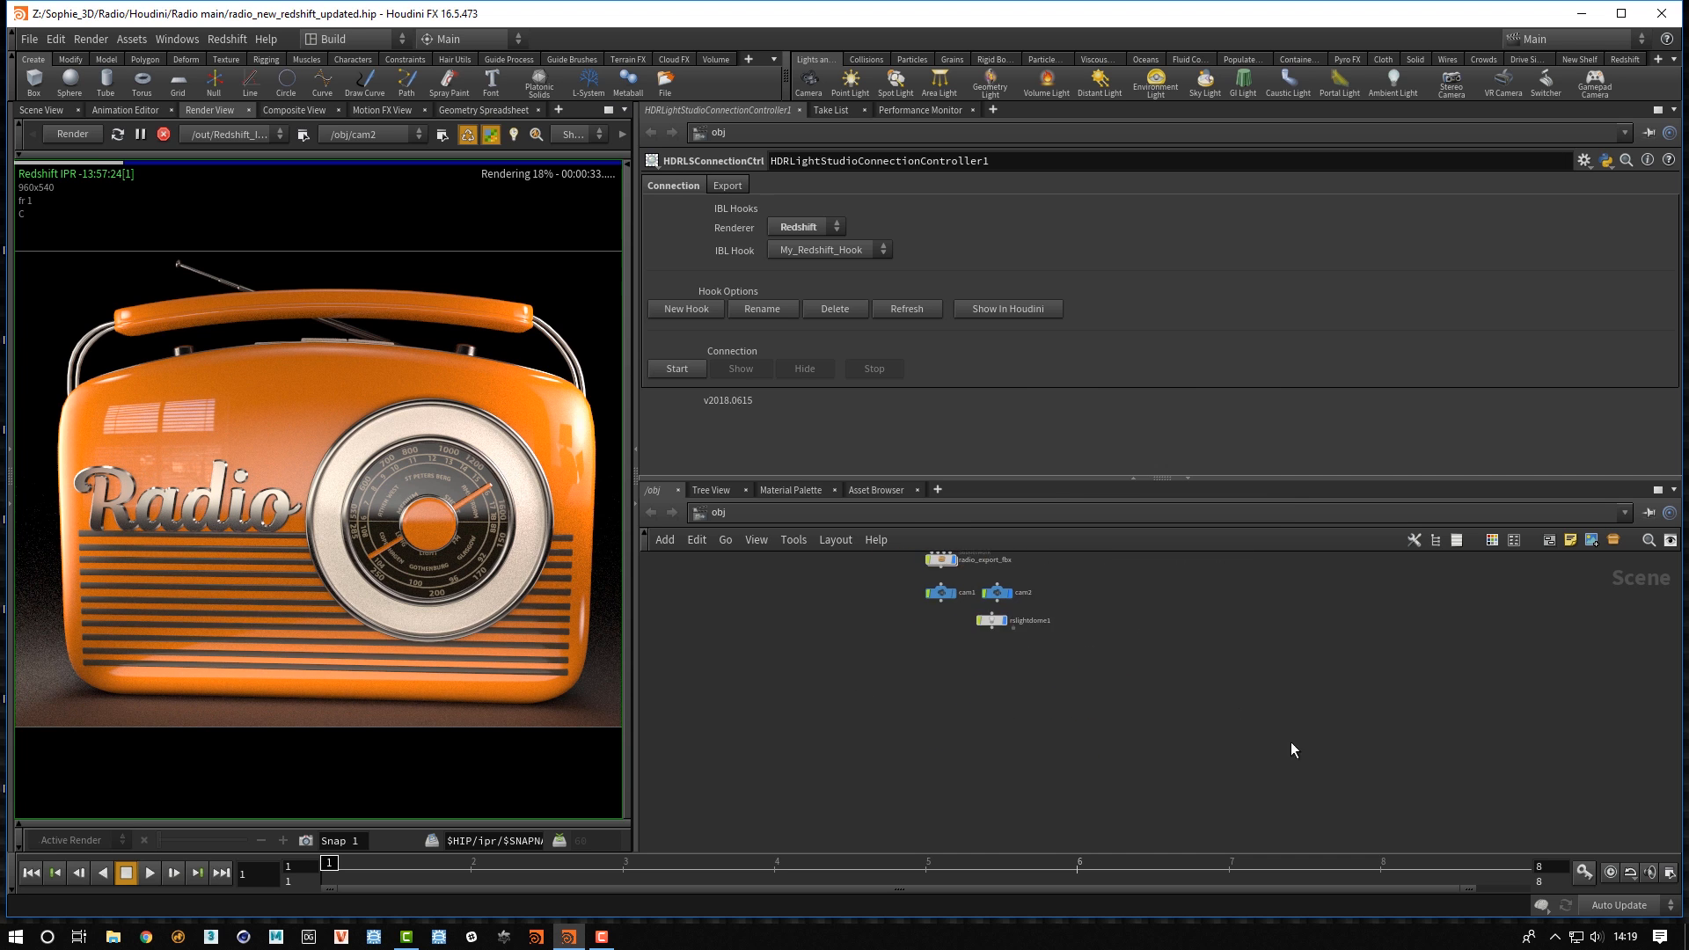
pyautogui.scroll(-3, 1293, 751)
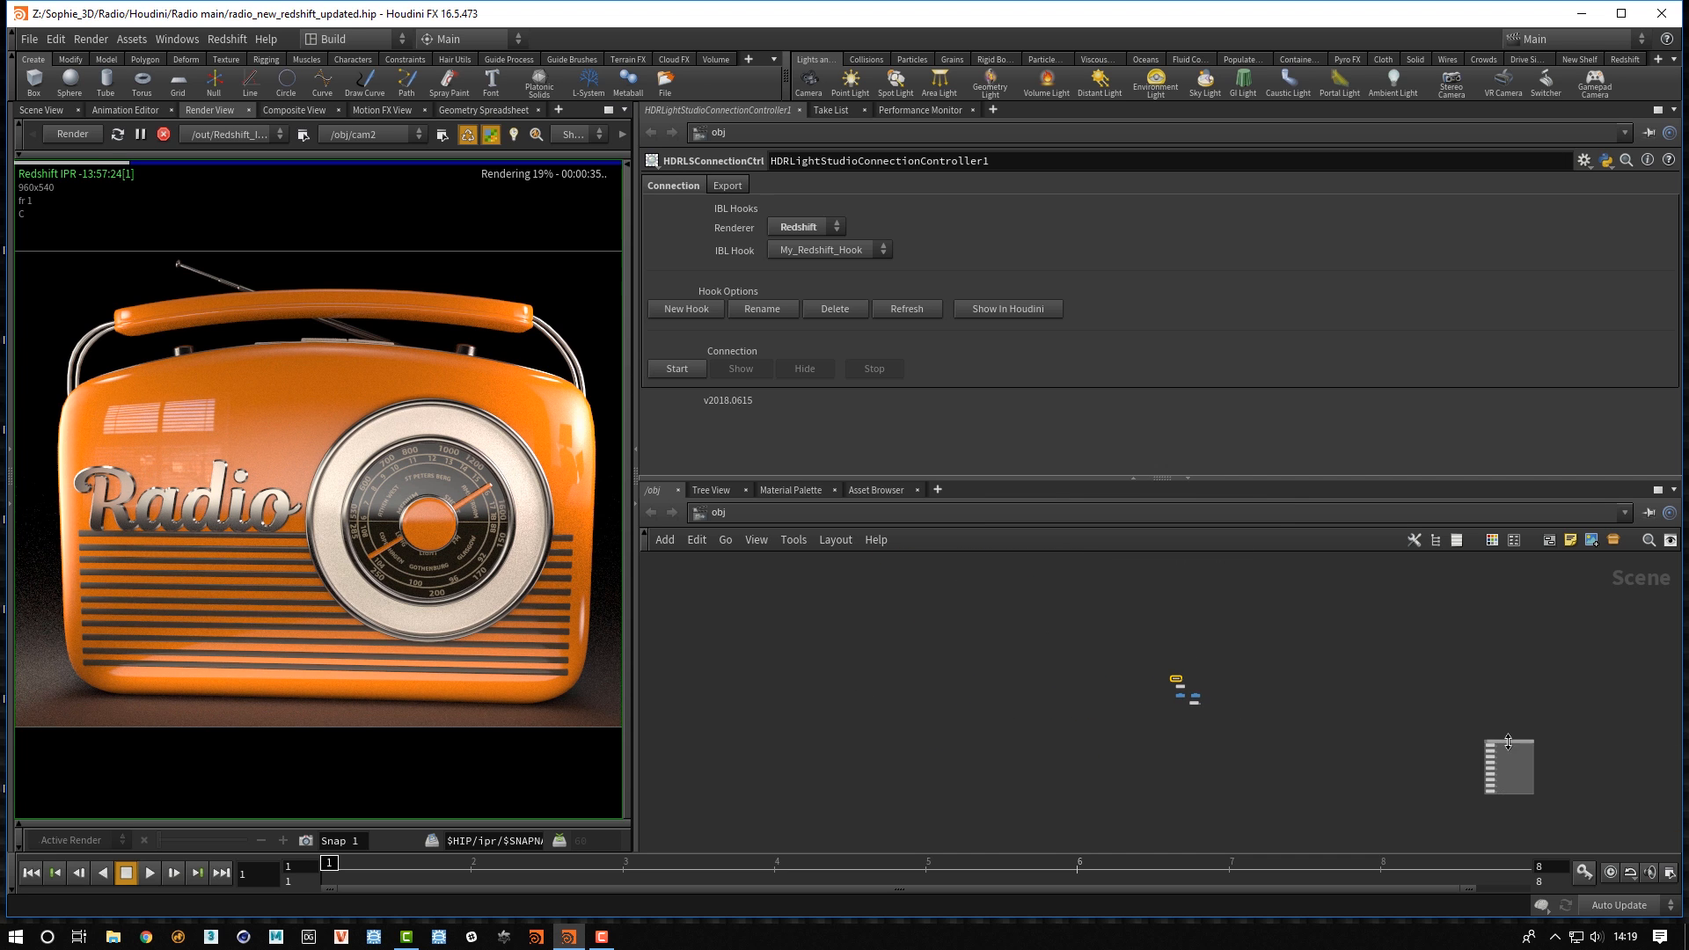
pyautogui.moveTo(1508, 742); pyautogui.dragTo(1240, 671)
pyautogui.scroll(2, 1337, 704)
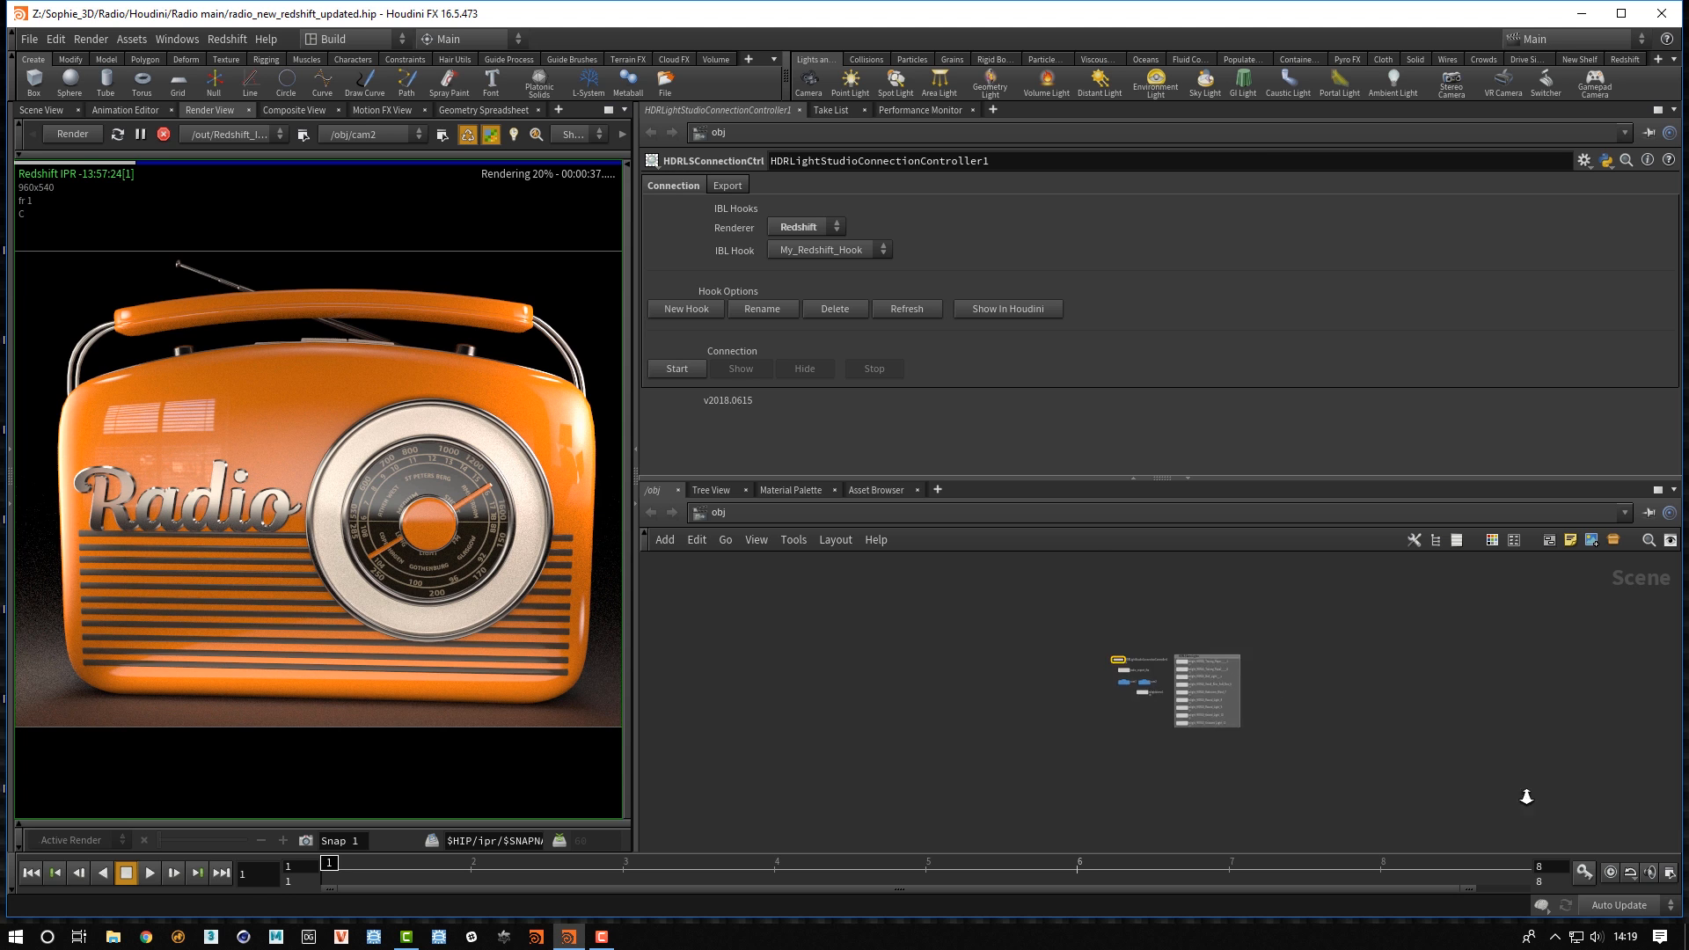
pyautogui.scroll(8, 1126, 669)
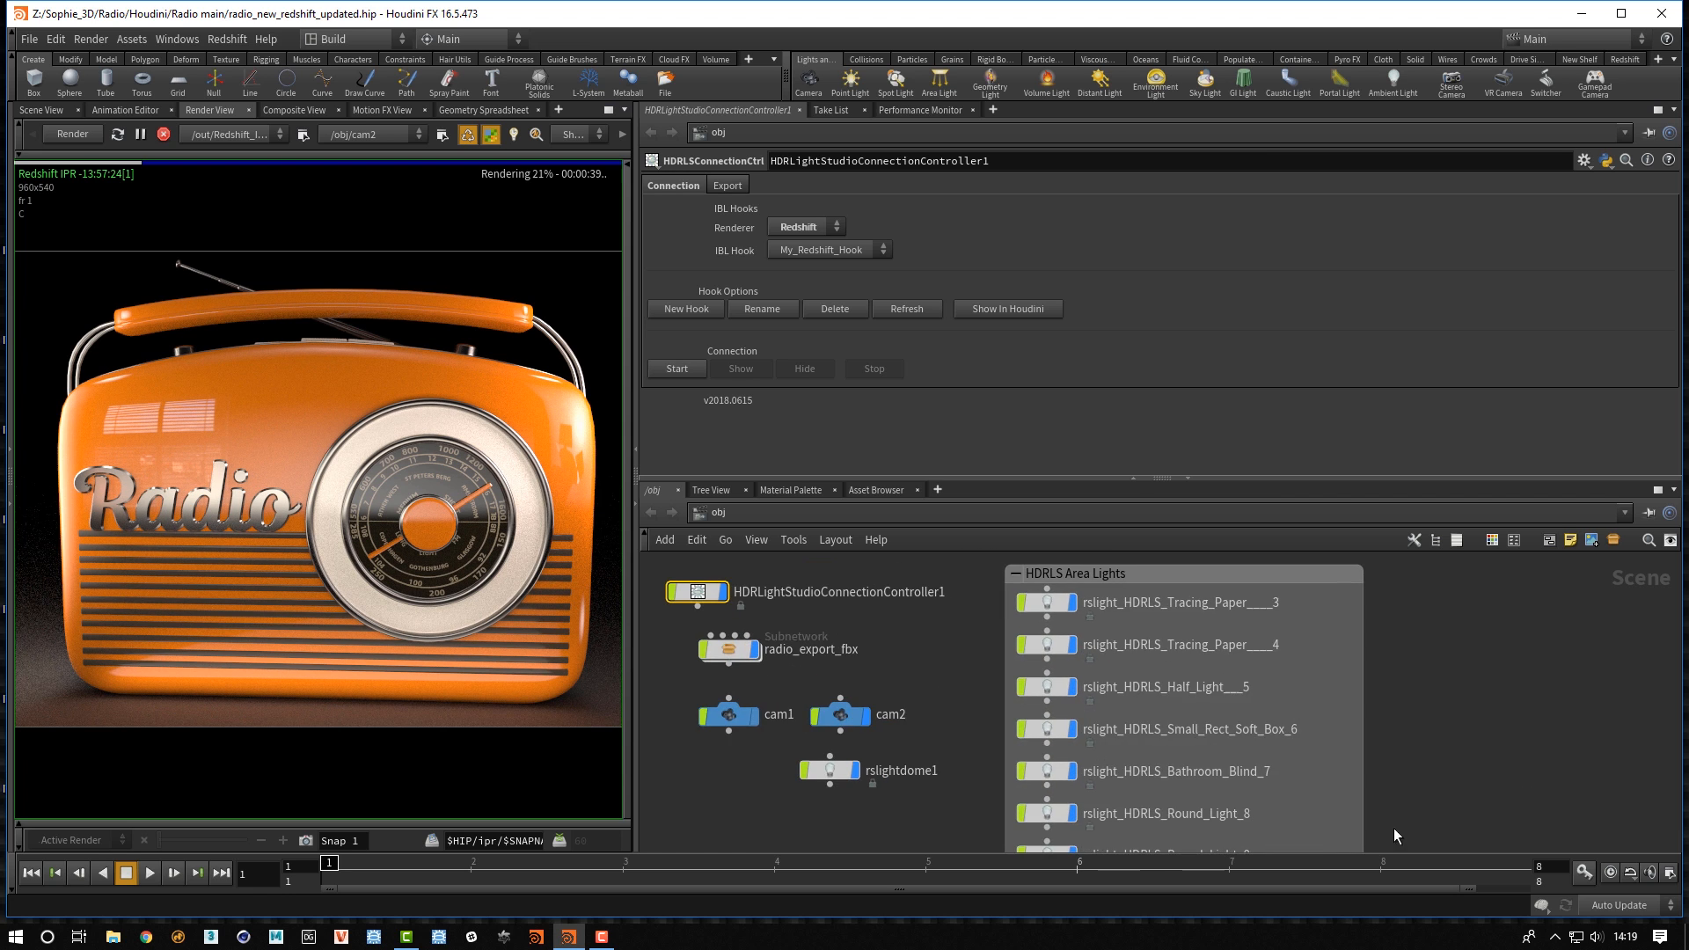
# Select the rslight_HDRLS_Tracing_Paper____3 light and examine its texture settings for the image file in use
pyautogui.scroll(-3, 1435, 757)
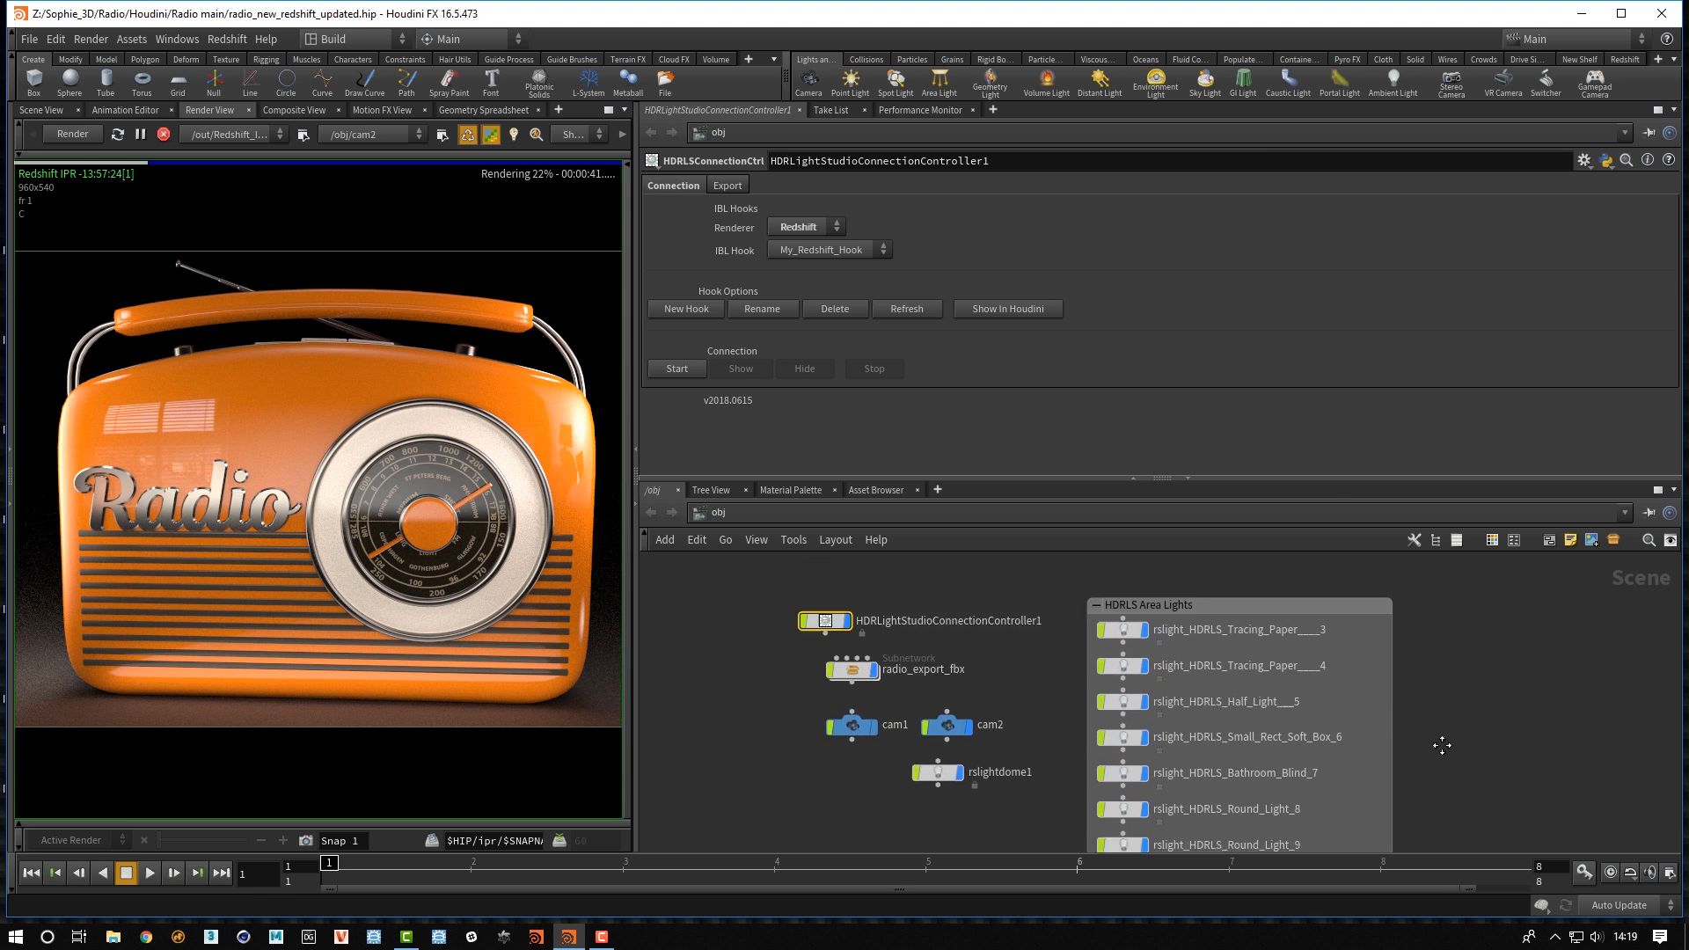
pyautogui.moveTo(1443, 745); pyautogui.dragTo(1405, 713, button='middle')
pyautogui.moveTo(1494, 766); pyautogui.dragTo(1467, 746, button='right')
pyautogui.doubleClick(1186, 608)
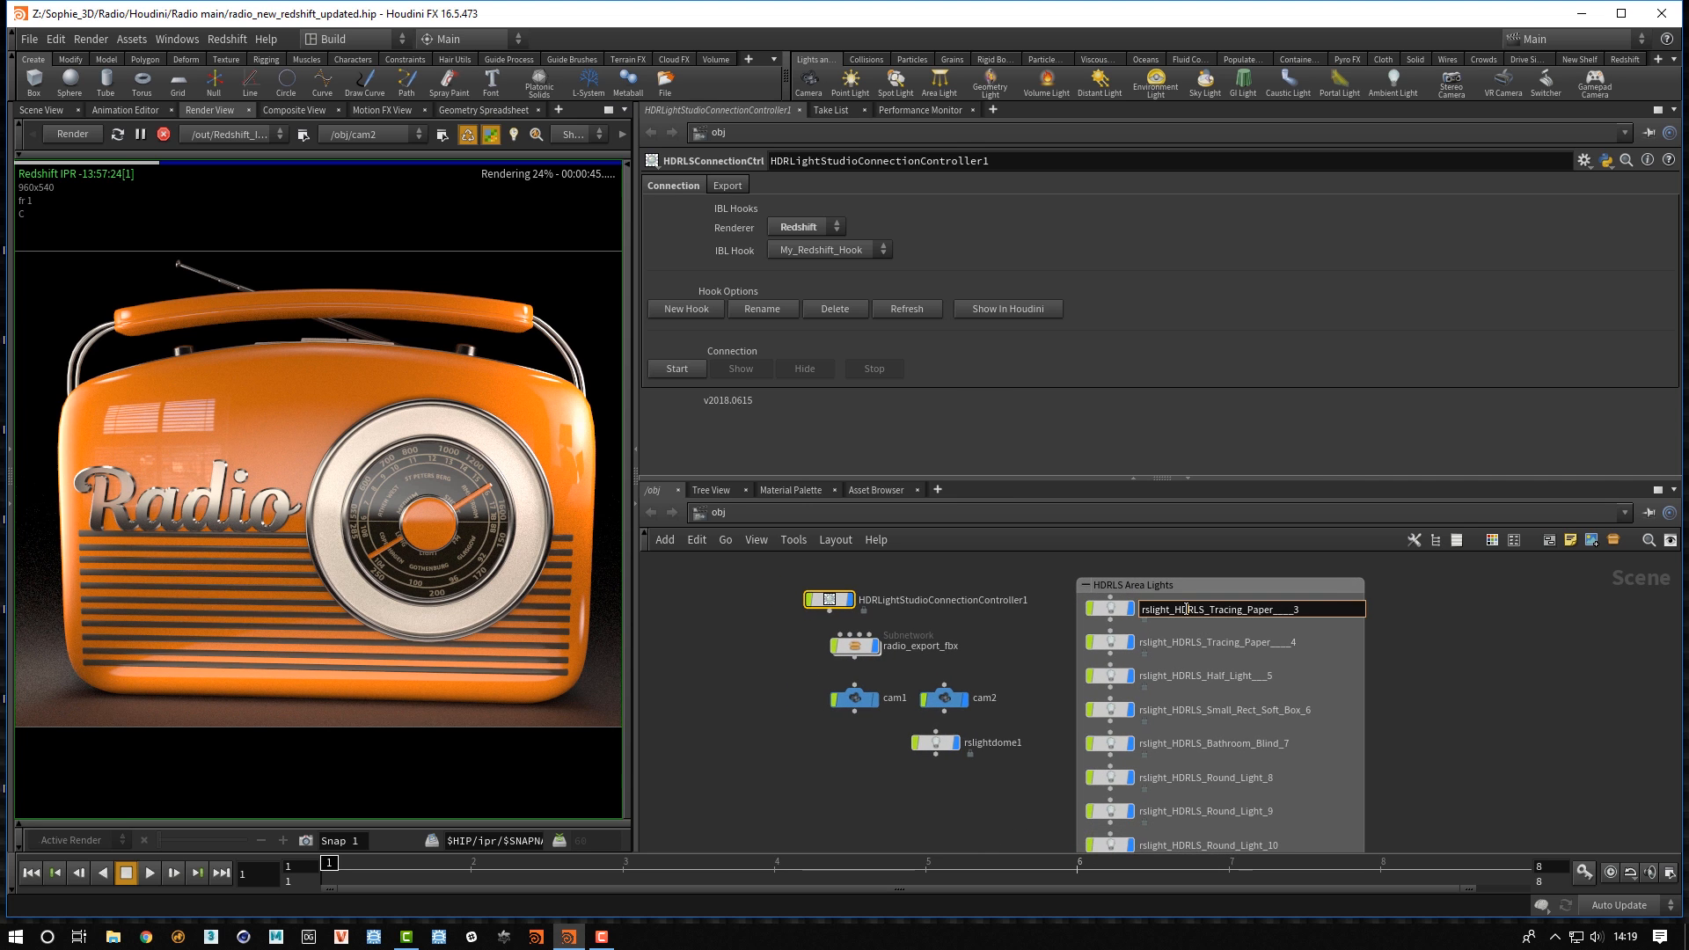
pyautogui.click(1111, 608)
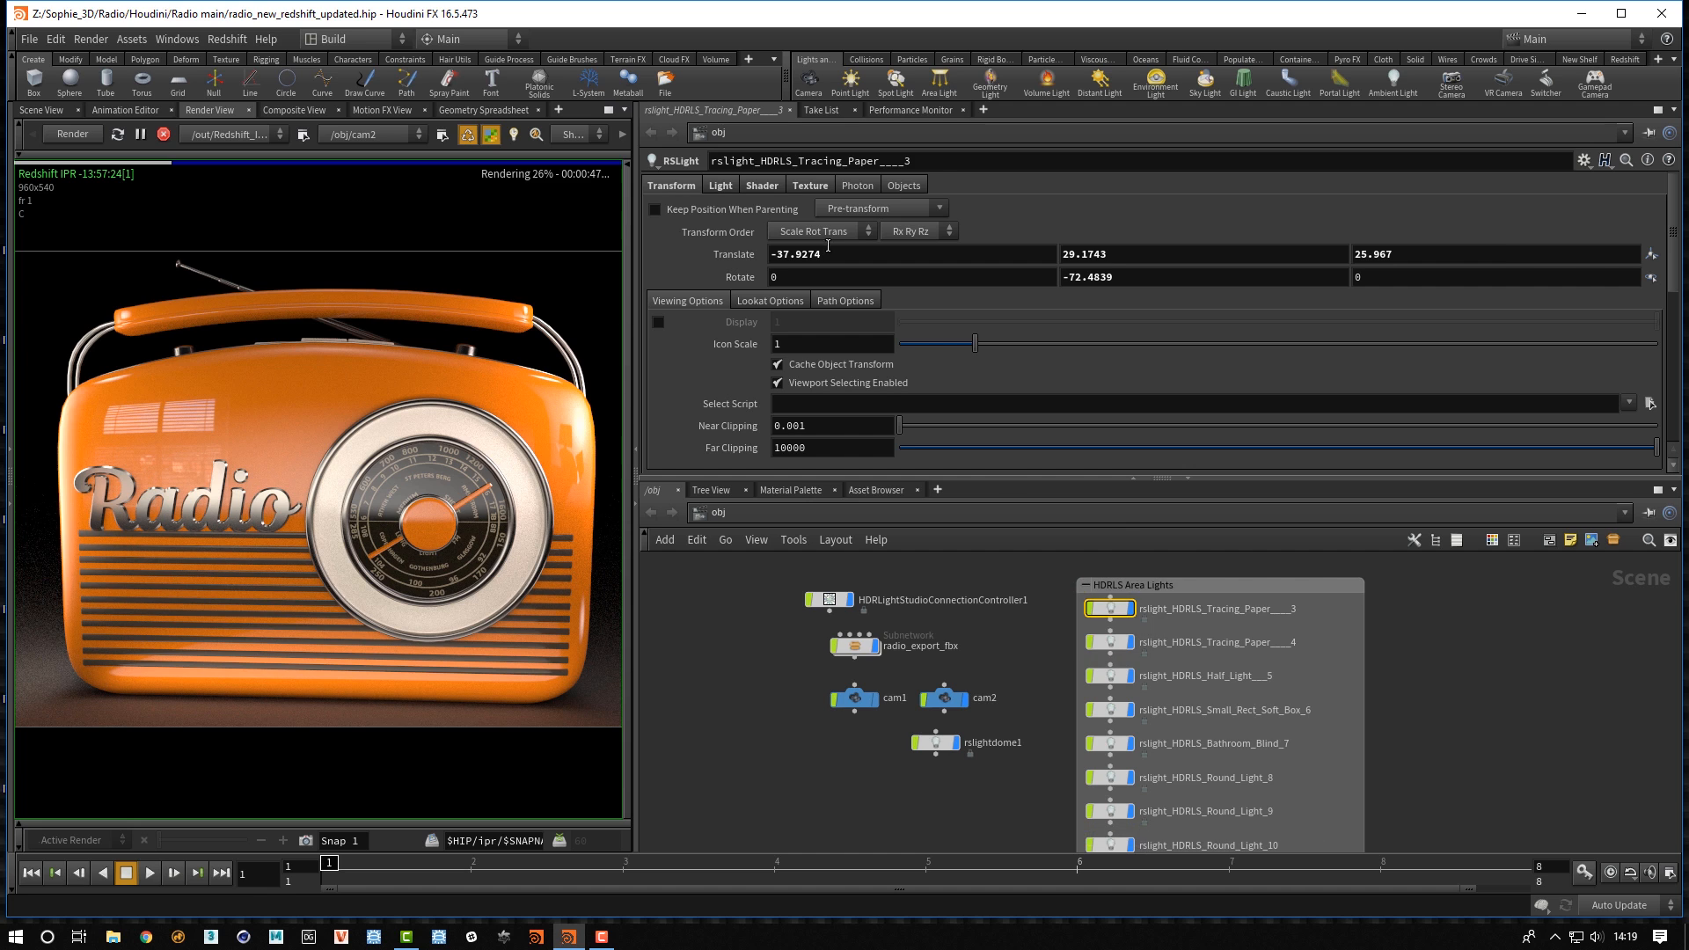
pyautogui.click(807, 187)
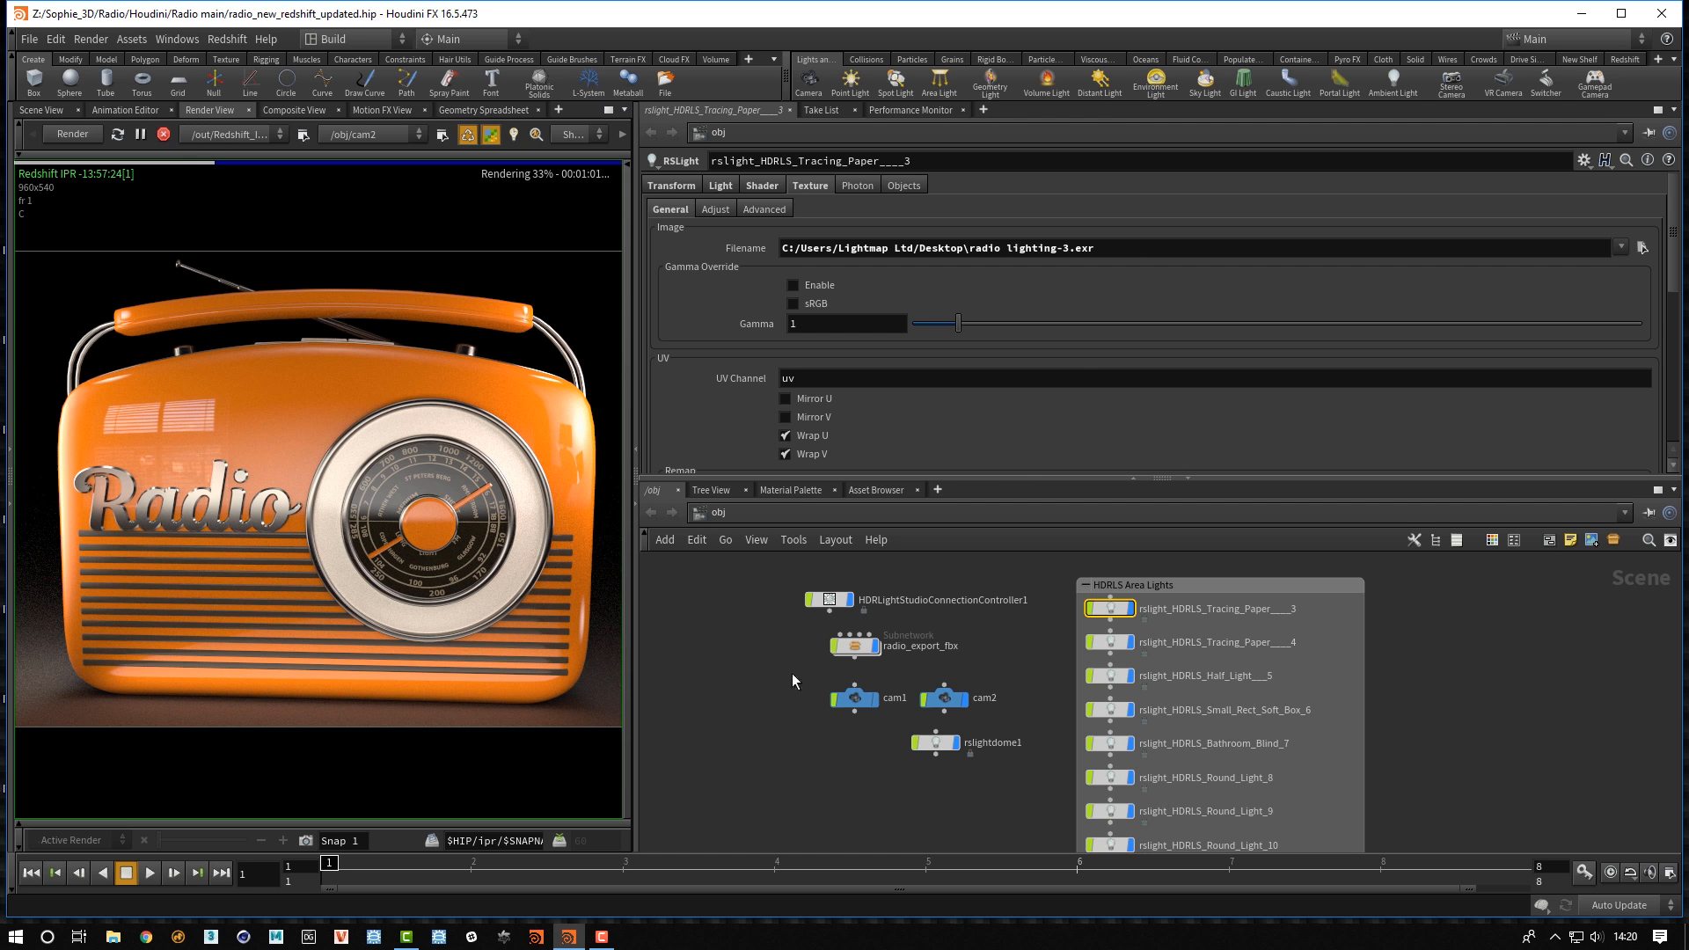
# Widen the Render View pane so the full camera frame of the radio render fits
pyautogui.moveTo(635, 437); pyautogui.dragTo(1355, 448)
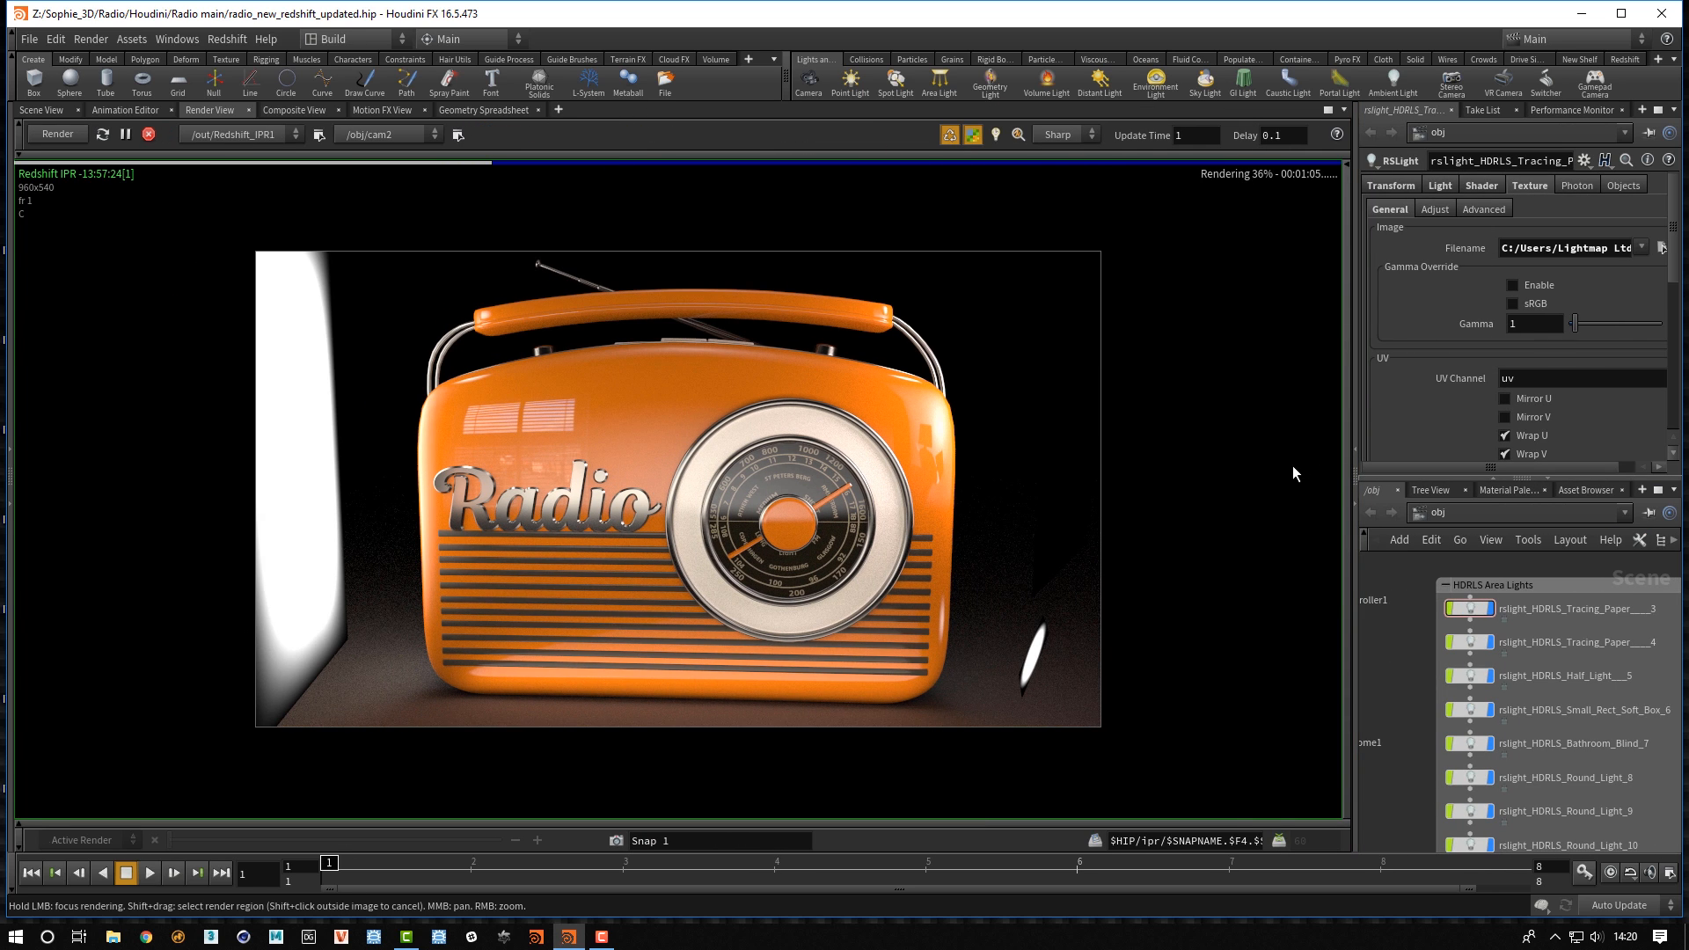